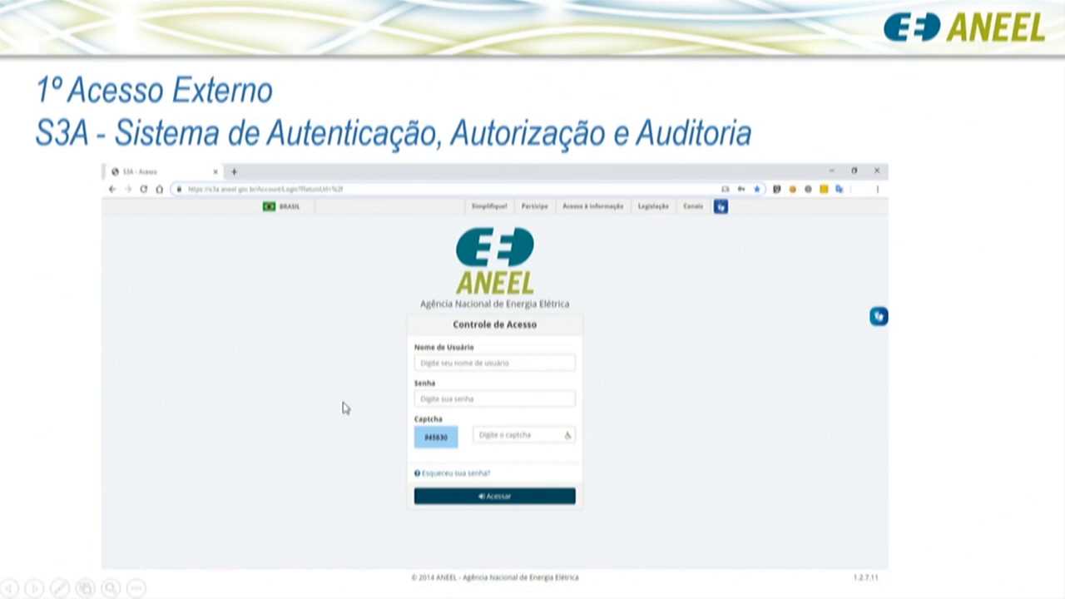
- Leave the PowerPoint slide show and return to the browser window
key(alt+Tab)
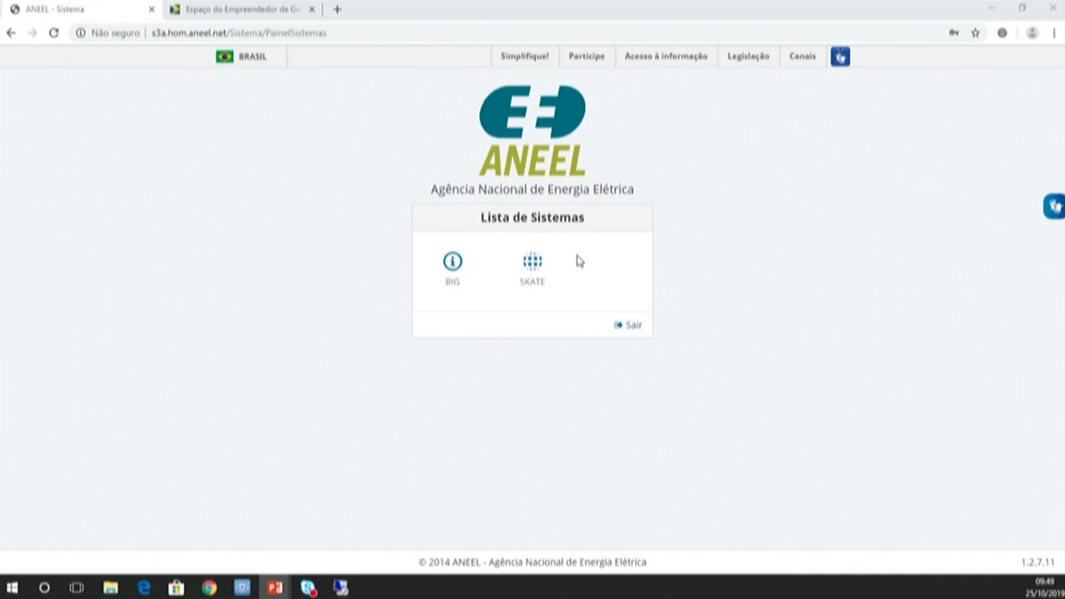
- Open the SKATE system from the ANEEL list of systems
click(533, 276)
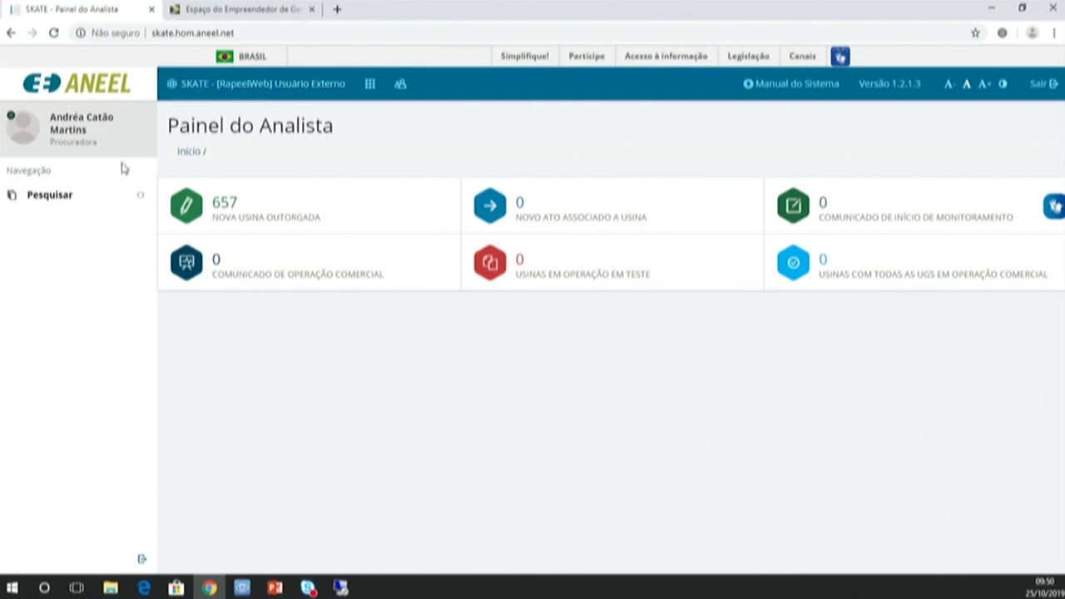
- Open the RapeelWeb Pesquisar Usina page from the Pesquisar menu
click(55, 201)
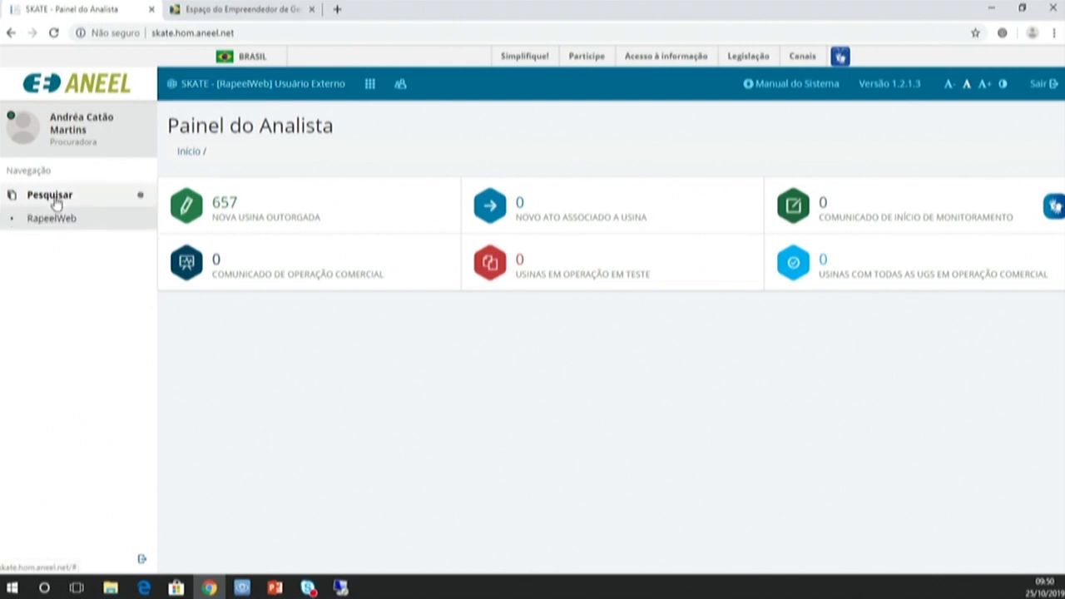
click(51, 218)
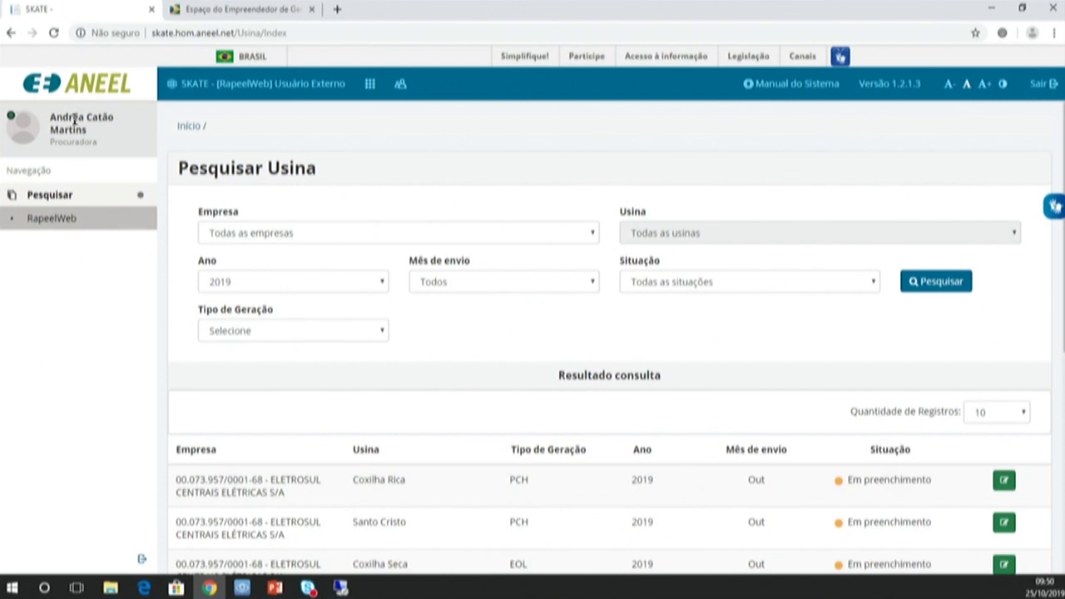
- Filter the plant search by company ELETROSUL CENTRAIS ELÉTRICAS S/A
click(531, 238)
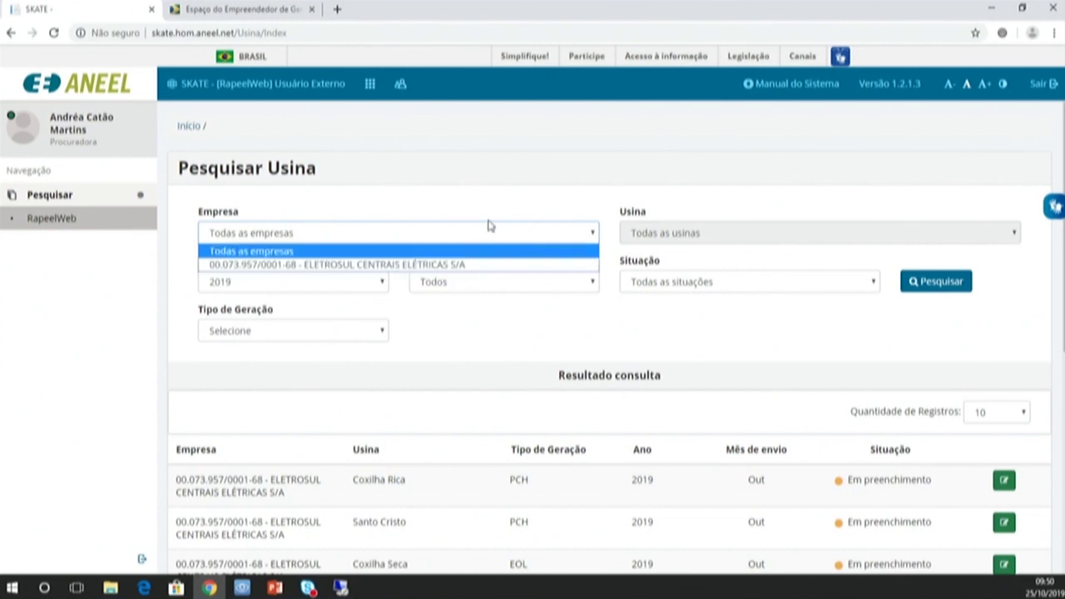
click(493, 186)
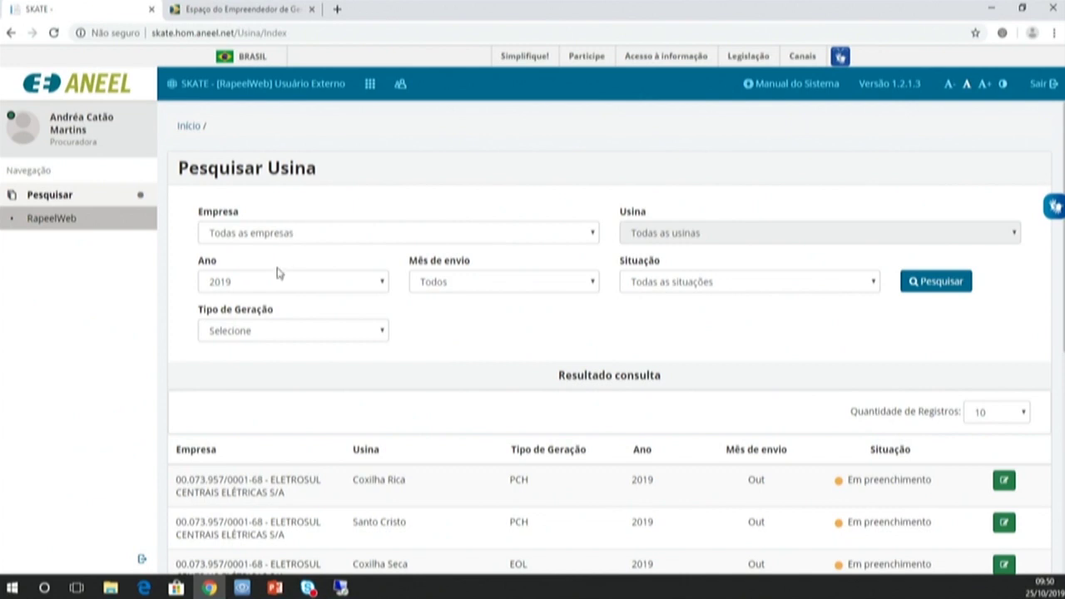
click(446, 234)
click(395, 265)
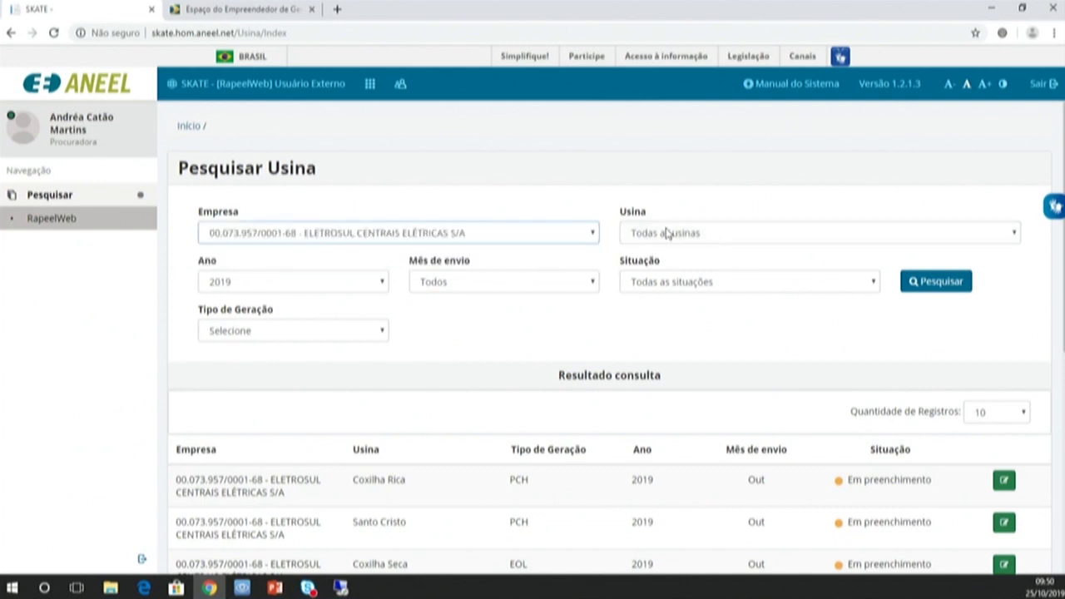
- Review the Usina, Mês de envio, Situação and Tipo de Geração options, leaving them unchanged
click(665, 233)
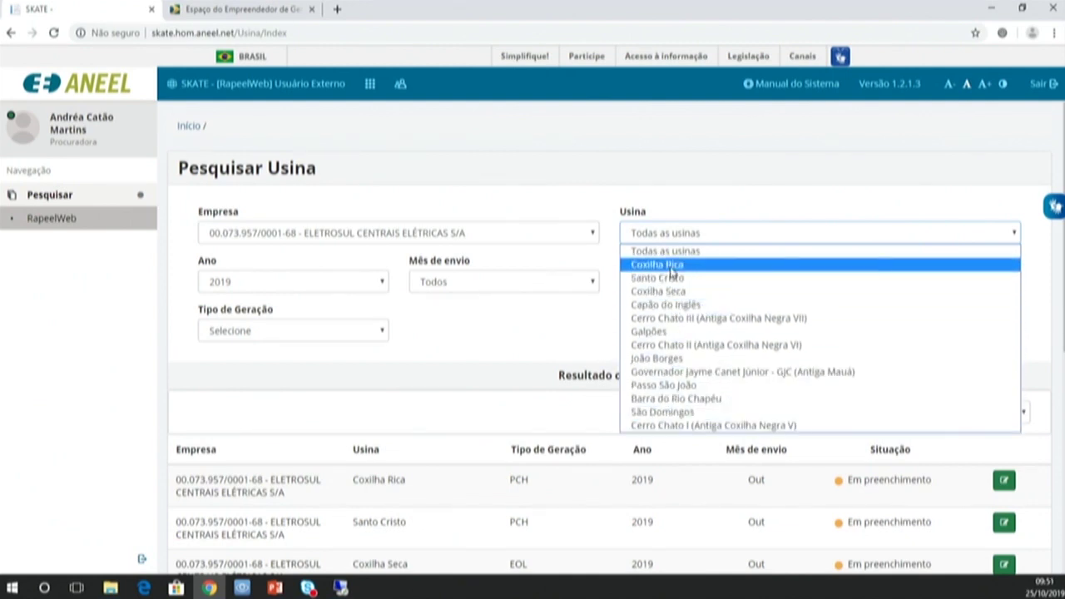
click(535, 331)
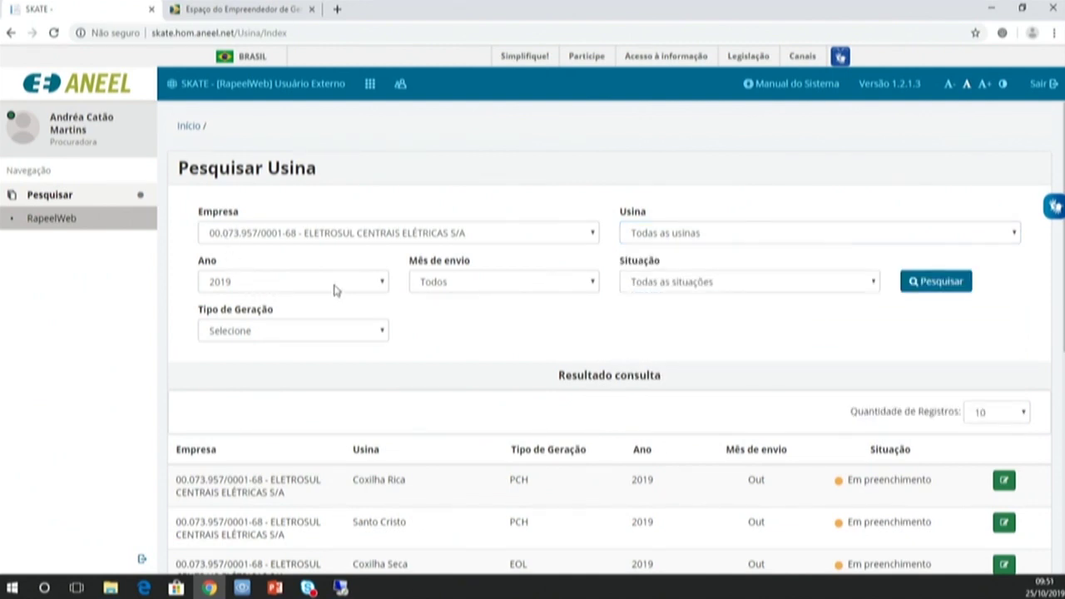
click(464, 283)
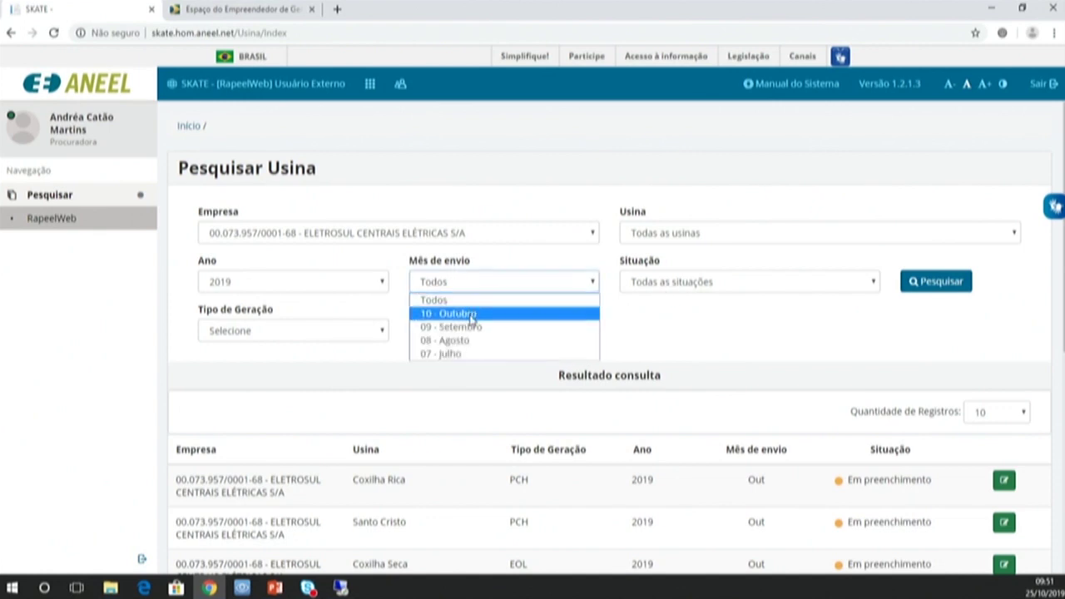
click(679, 285)
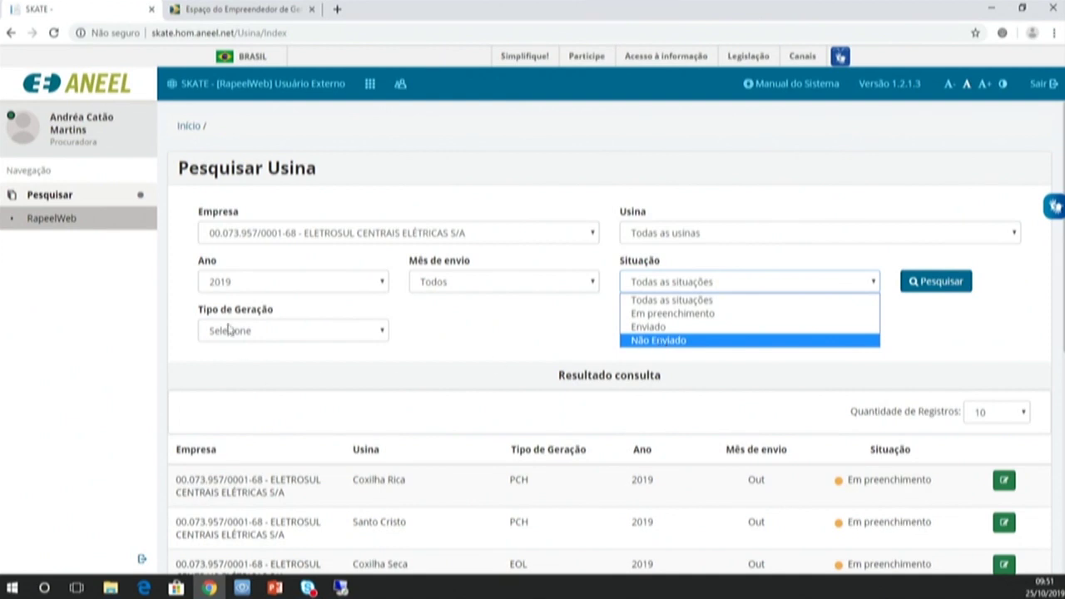
click(287, 333)
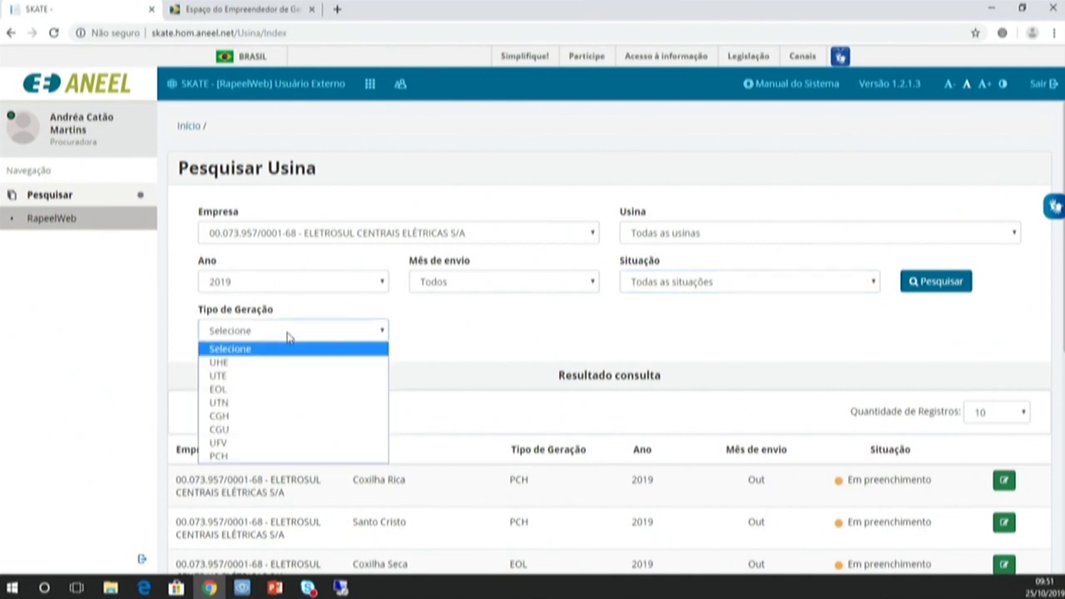
click(501, 345)
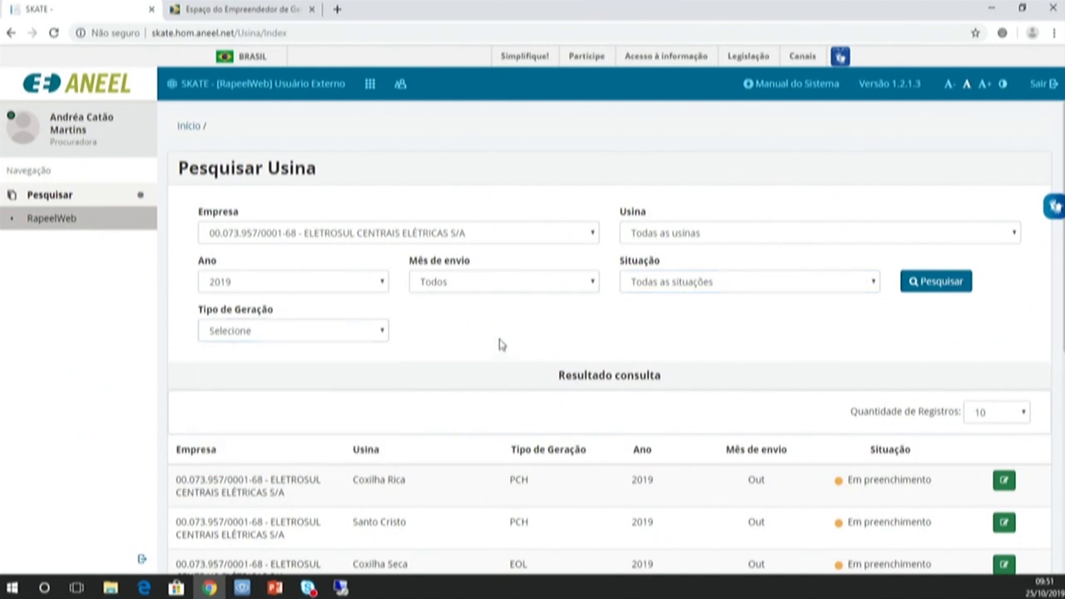
- Open the Passo São João - UHE record from the results table for editing
scroll(501, 344, down, 4)
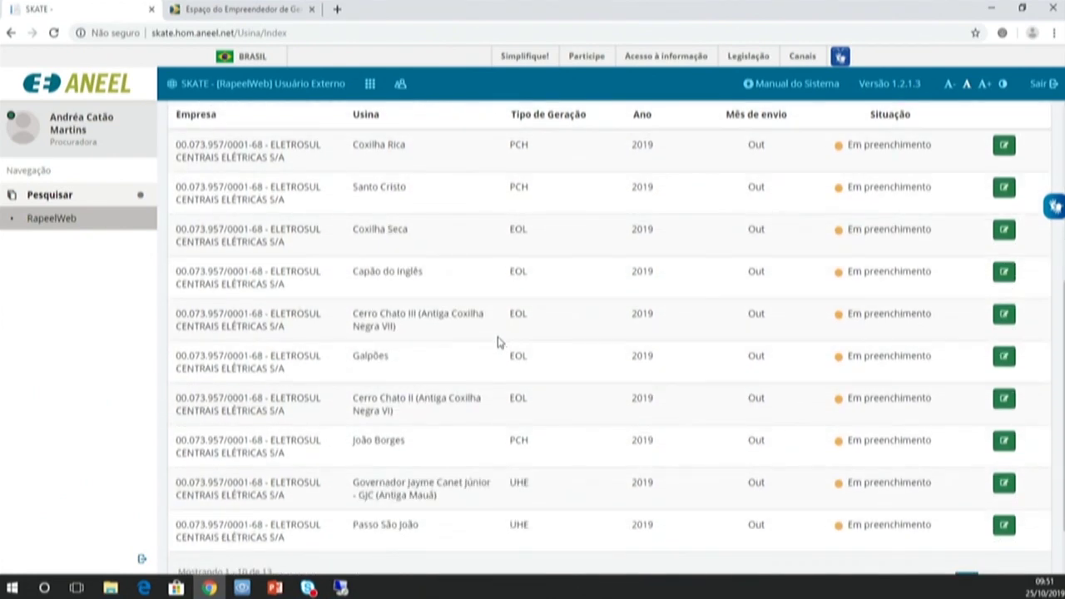
scroll(574, 468, down, 1)
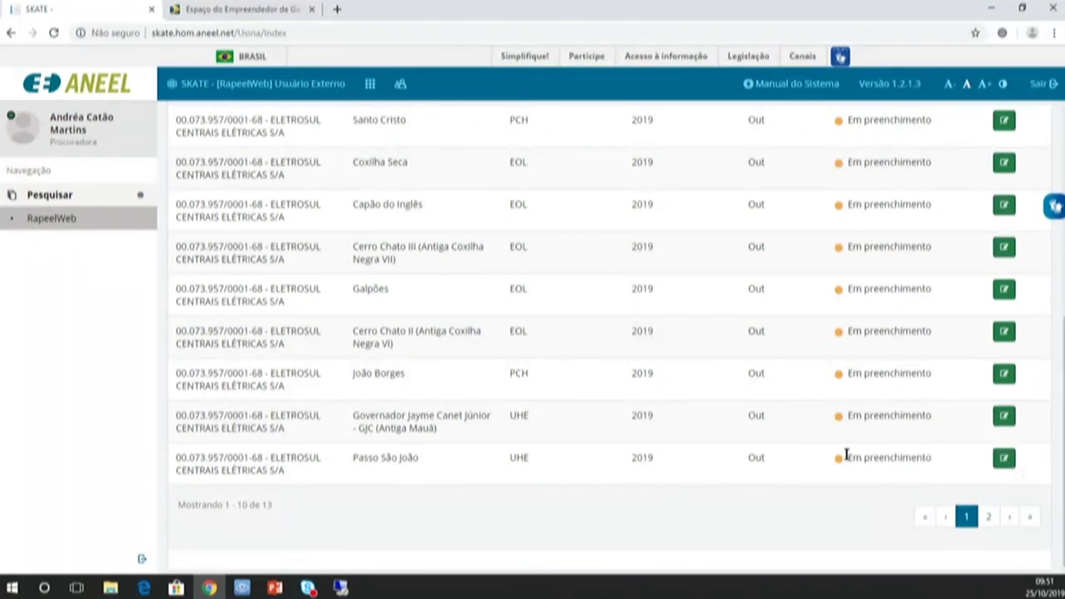
click(1004, 459)
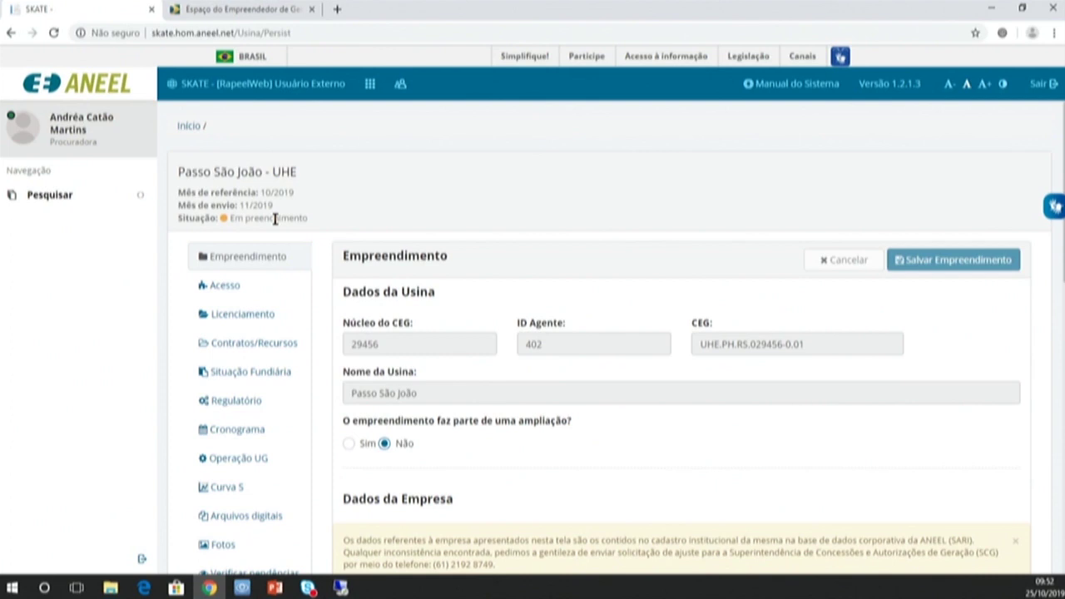
scroll(499, 290, down, 3)
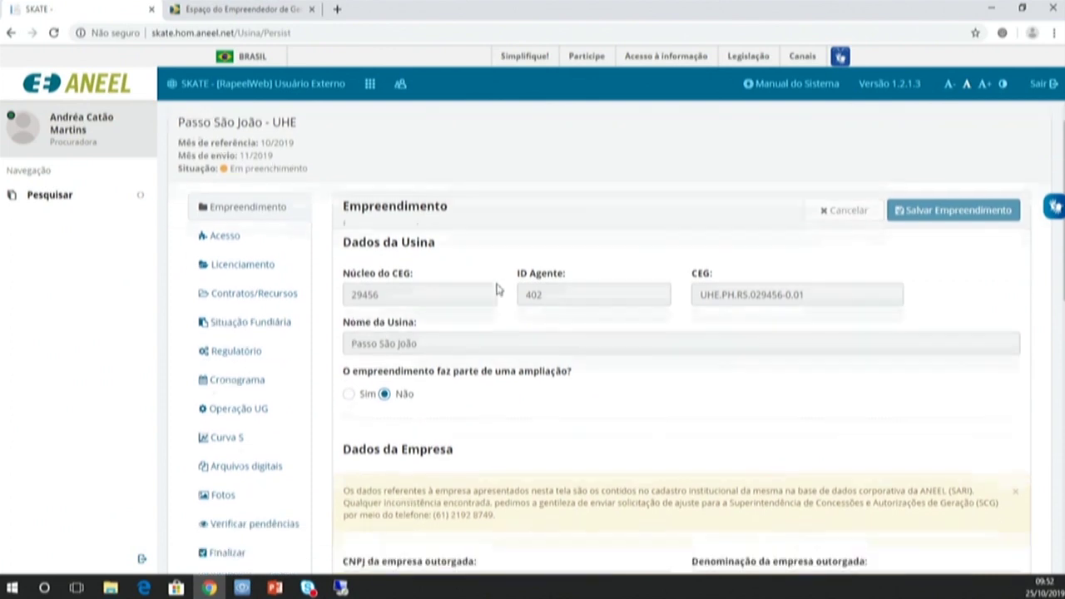
scroll(221, 256, up, 3)
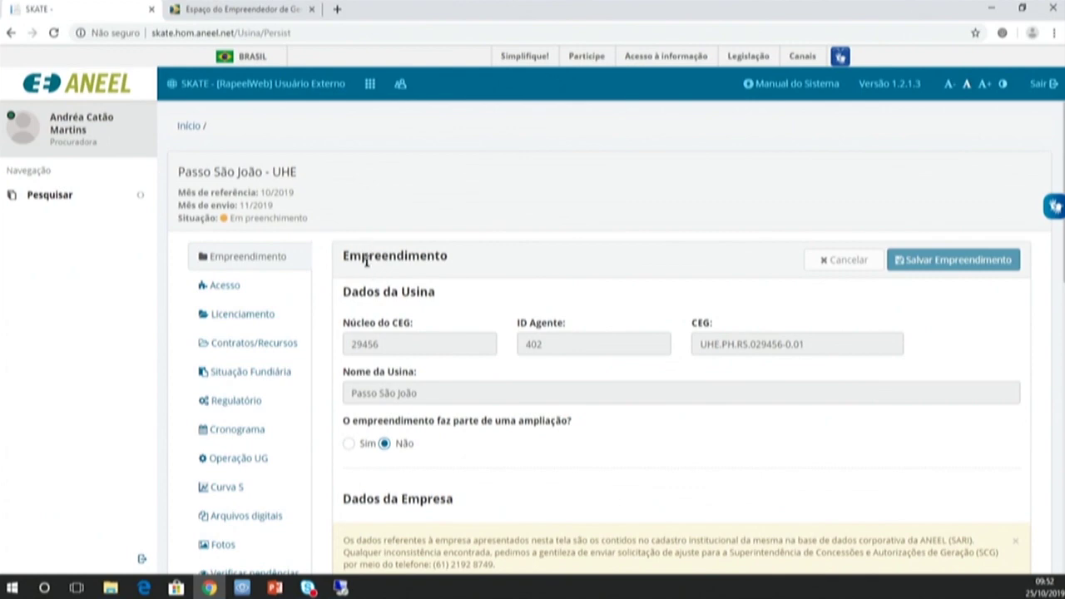
scroll(396, 495, down, 3)
scroll(420, 384, down, 8)
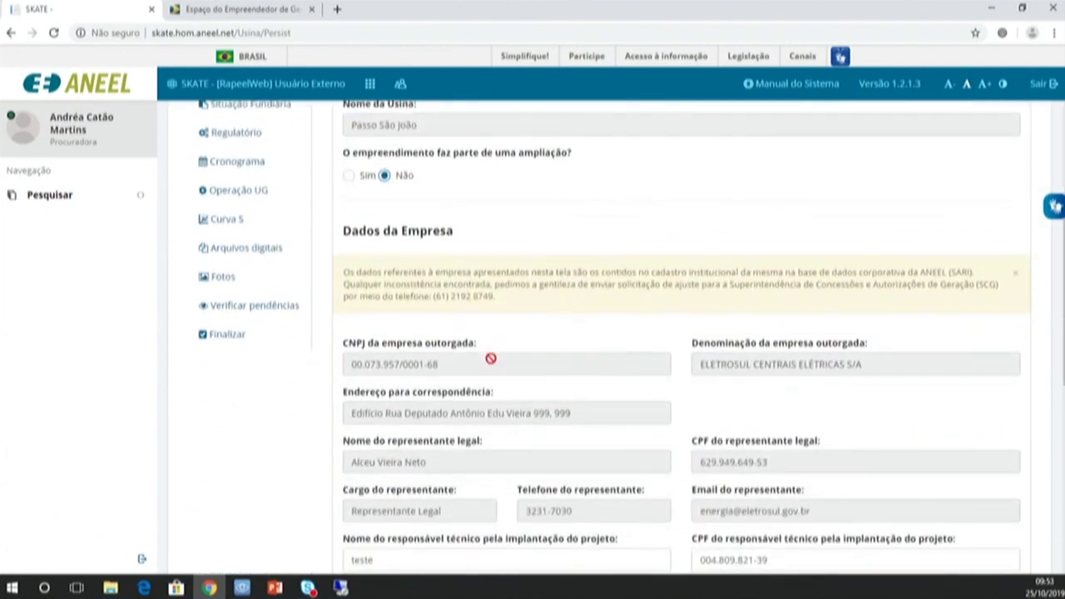
scroll(474, 383, down, 3)
scroll(448, 426, up, 5)
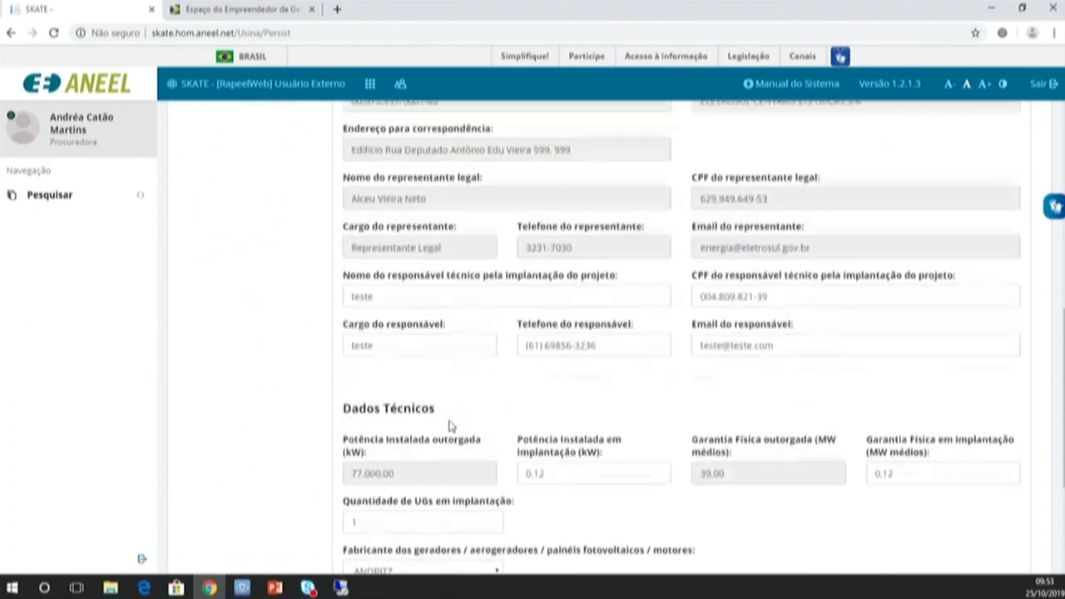
scroll(449, 421, up, 2)
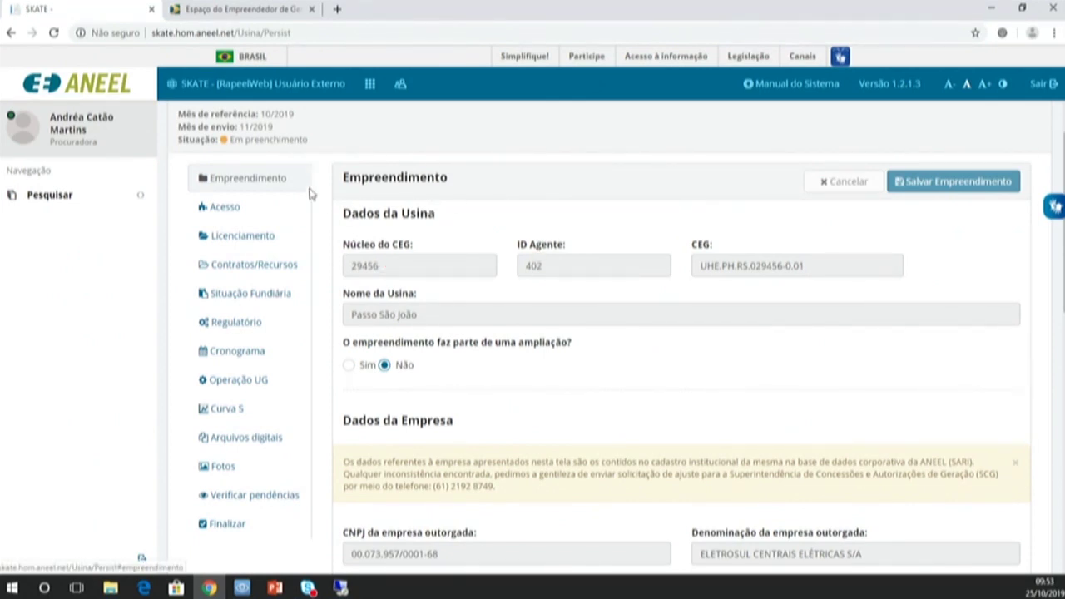
scroll(309, 193, up, 1)
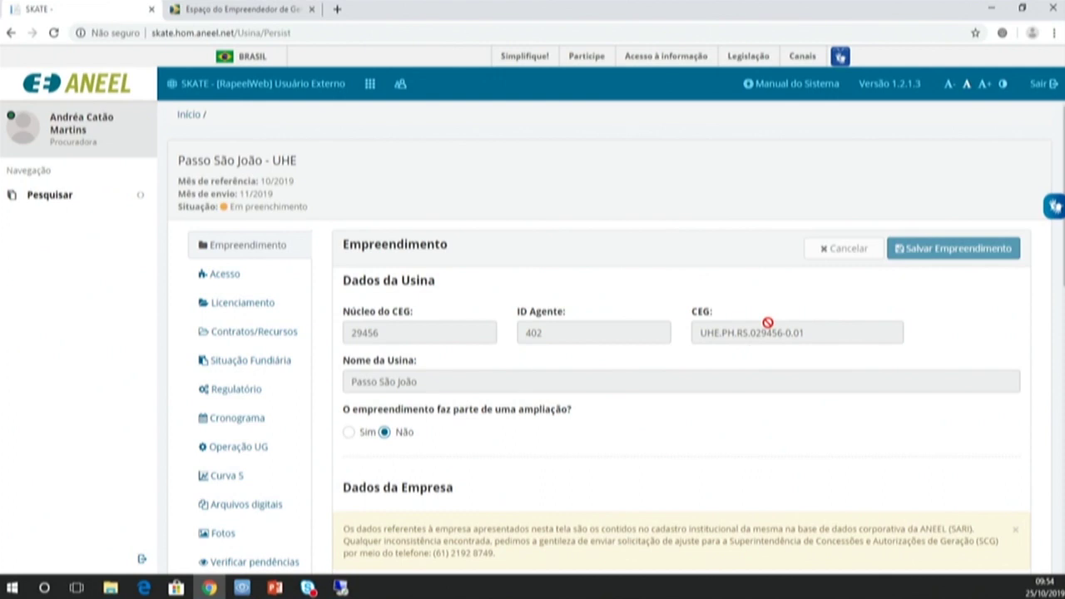
scroll(554, 373, down, 1)
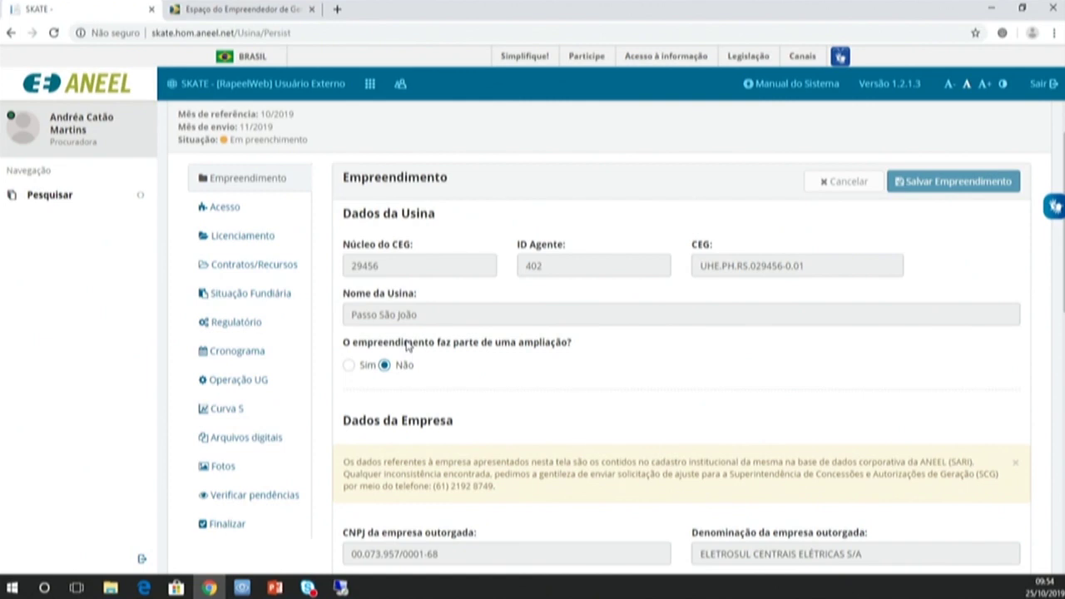
click(350, 367)
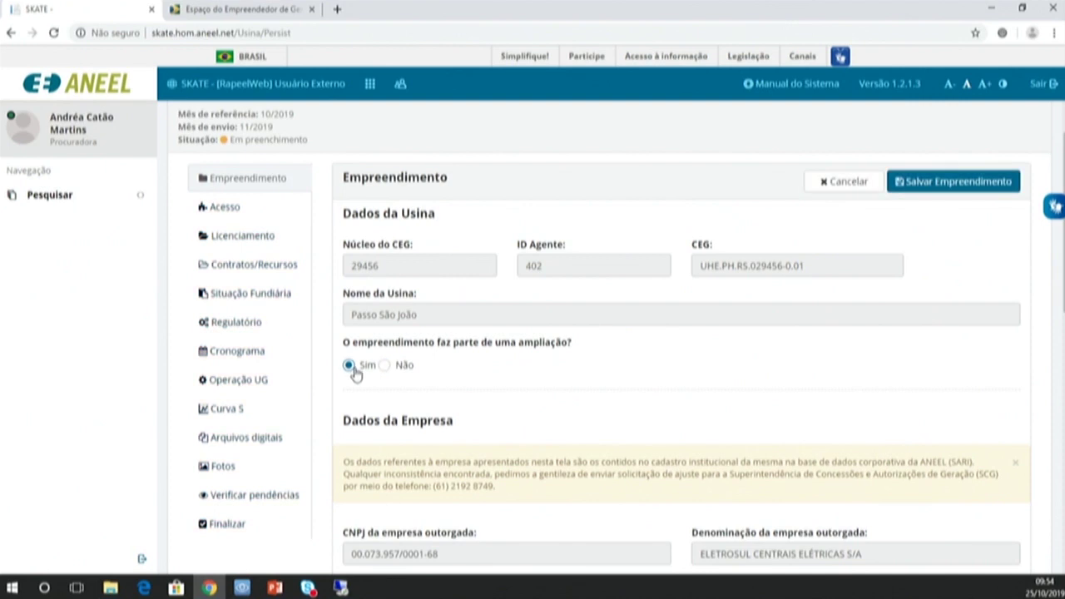
click(393, 373)
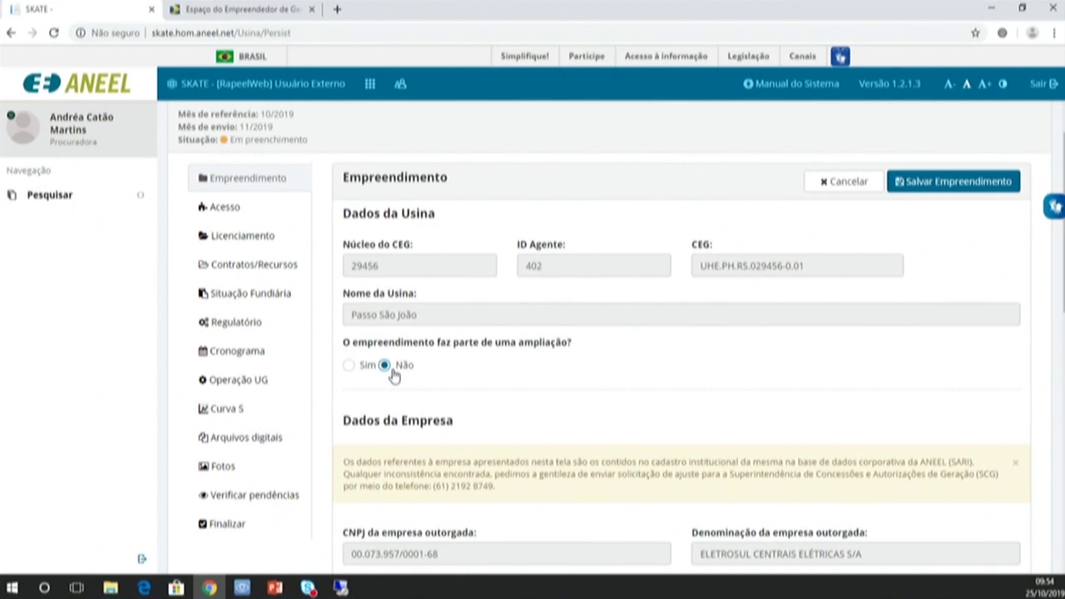
click(348, 365)
click(384, 365)
scroll(532, 406, down, 2)
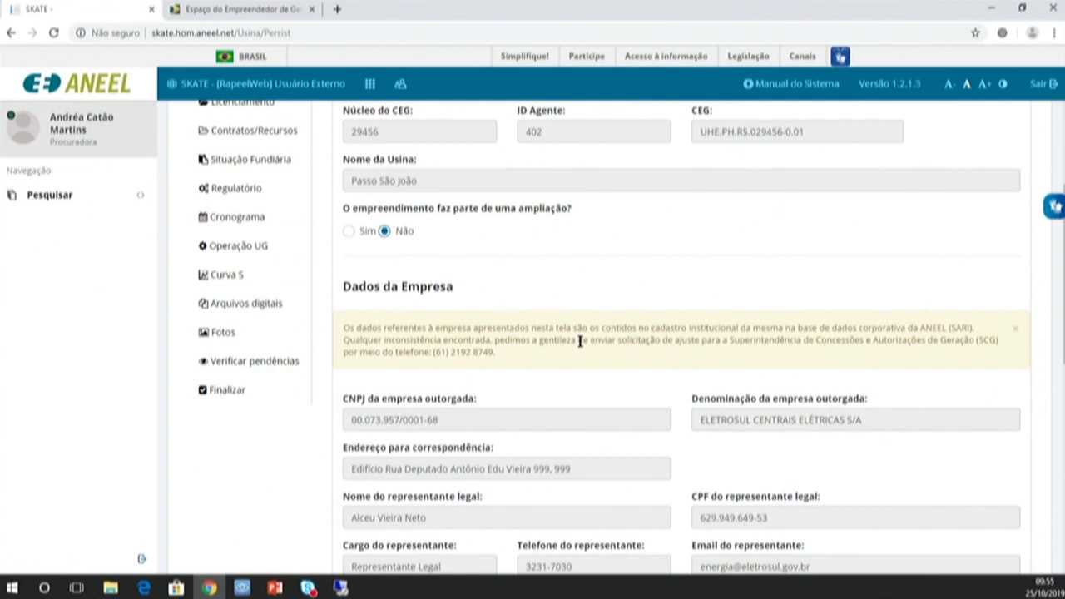
scroll(580, 341, down, 1)
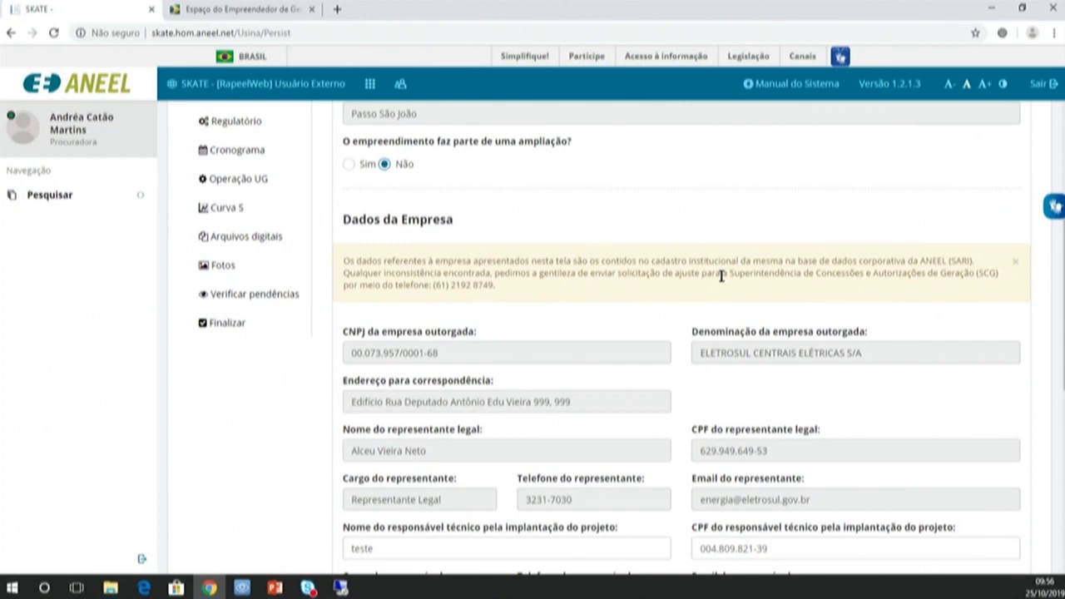
scroll(705, 282, down, 3)
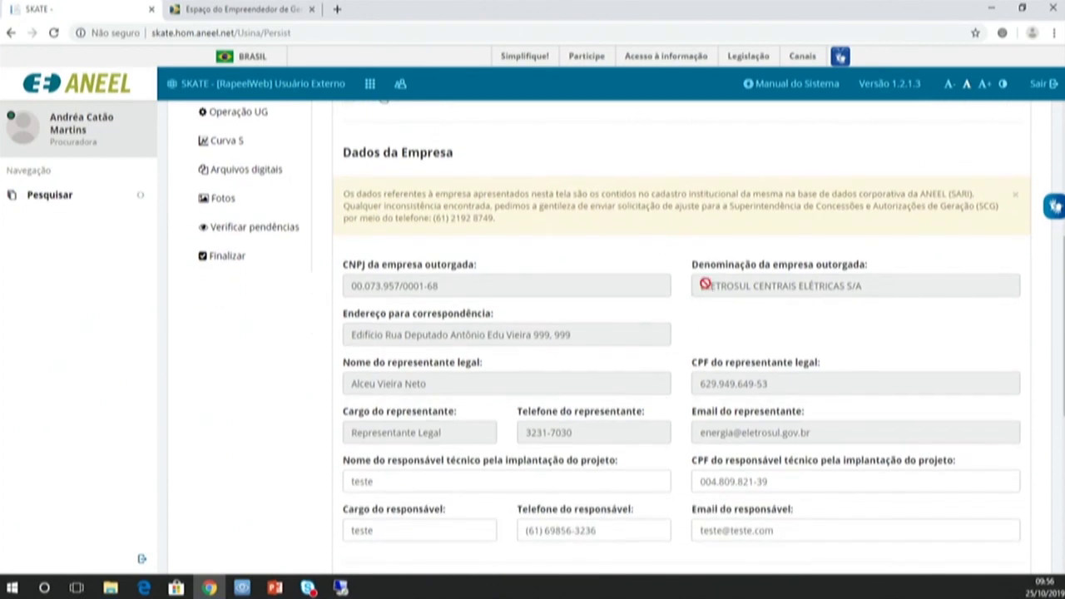
- Clear the technical responsible's name, CPF and phone, keeping cargo and e-mail
click(506, 281)
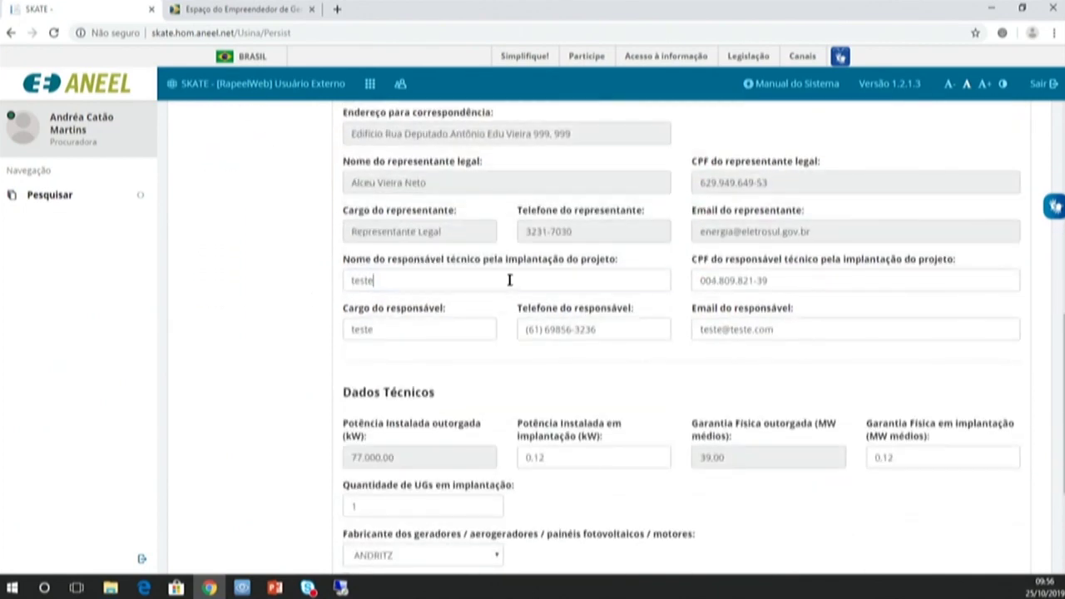
drag(500, 280, 309, 281)
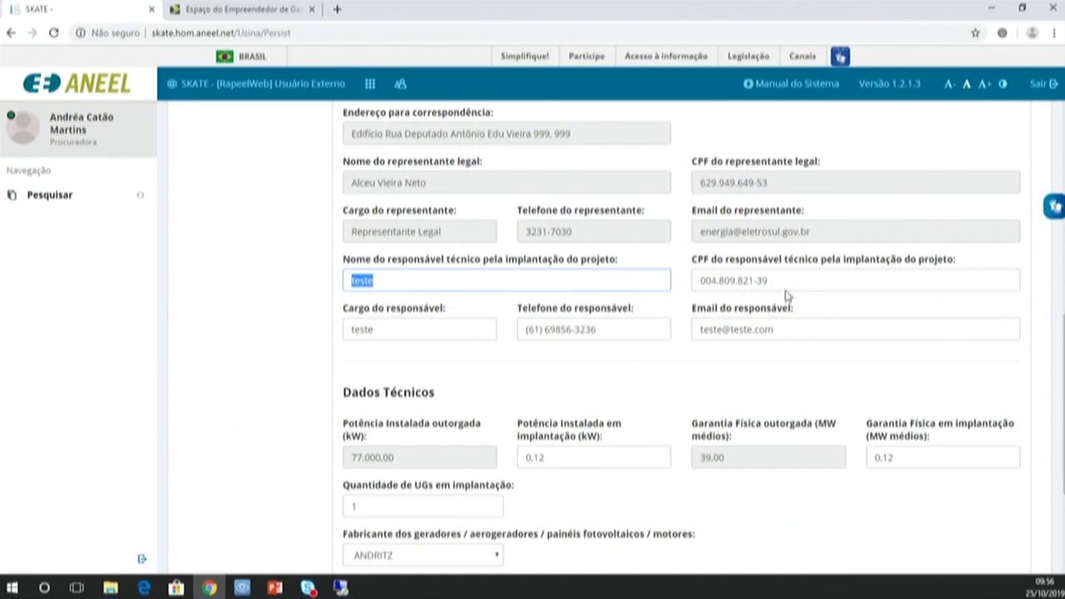
drag(786, 281, 693, 269)
key(BackSpace)
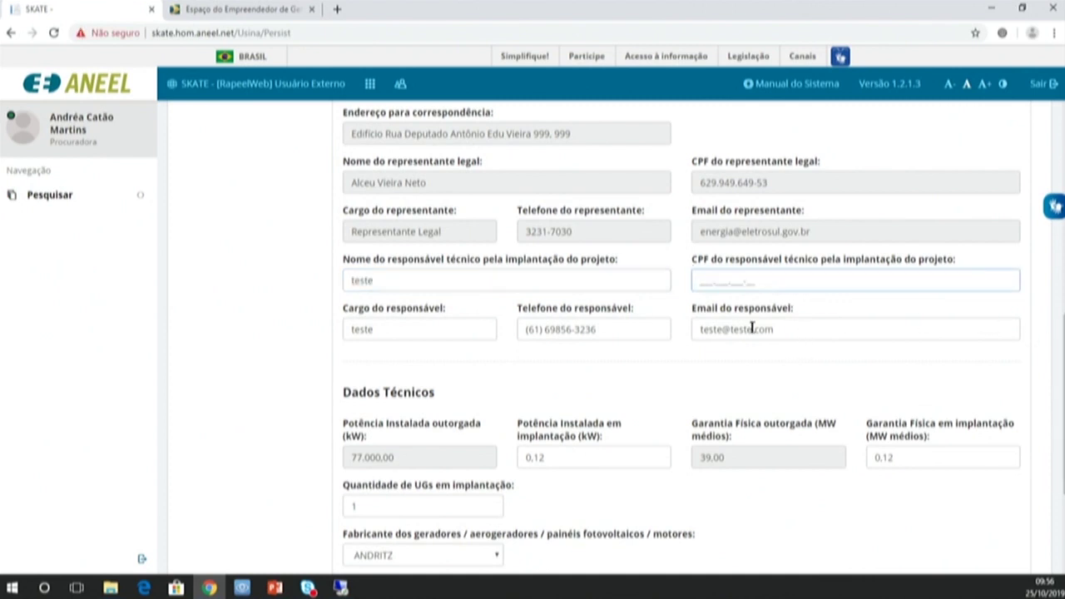
drag(620, 320, 523, 311)
key(BackSpace)
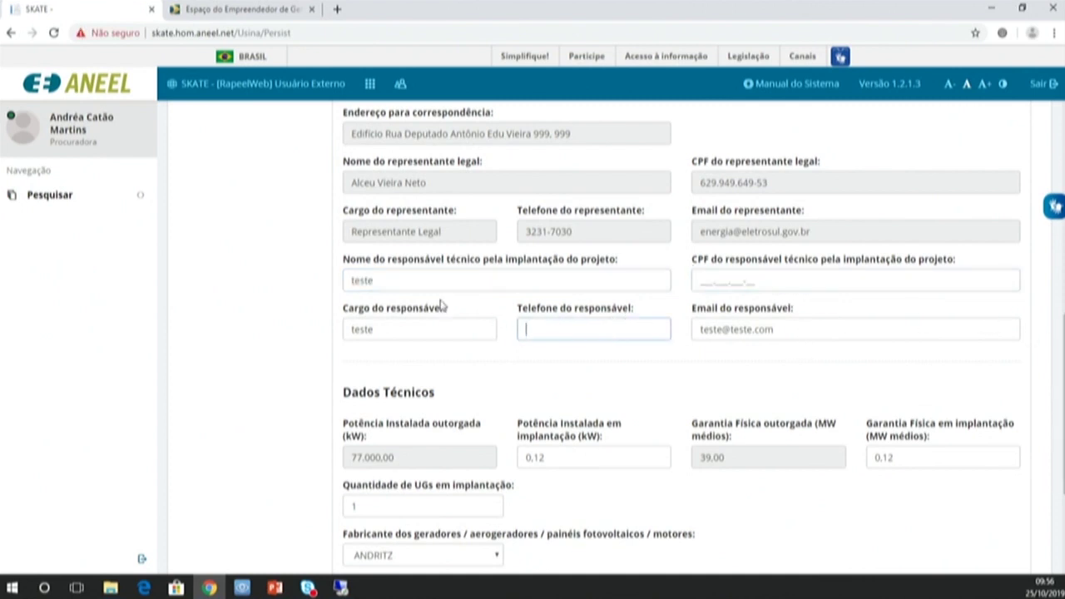
drag(411, 284, 336, 281)
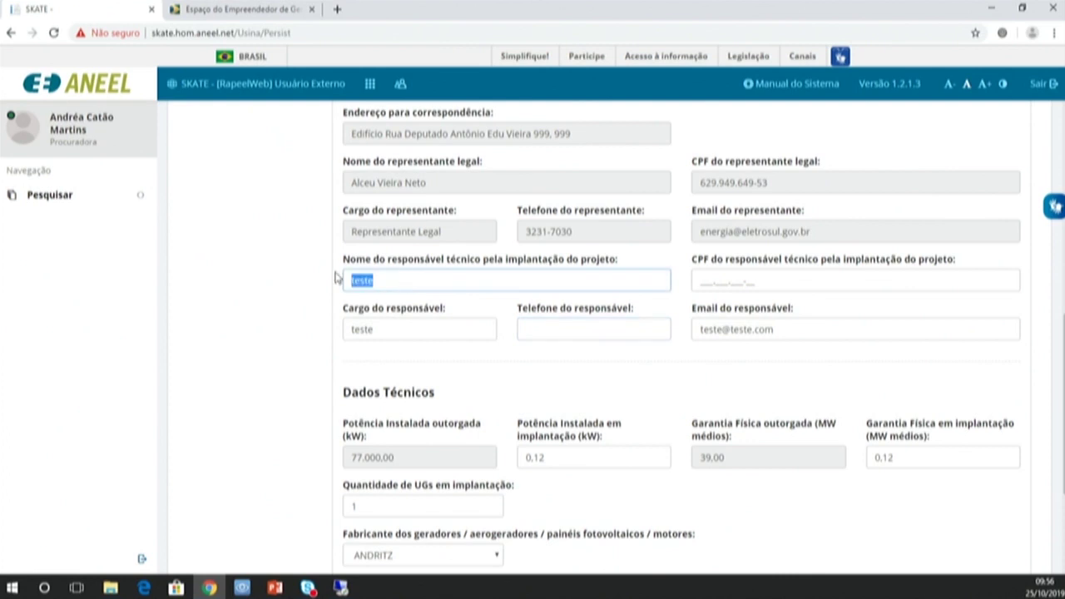
click(529, 283)
drag(361, 281, 235, 260)
key(BackSpace)
scroll(732, 352, down, 1)
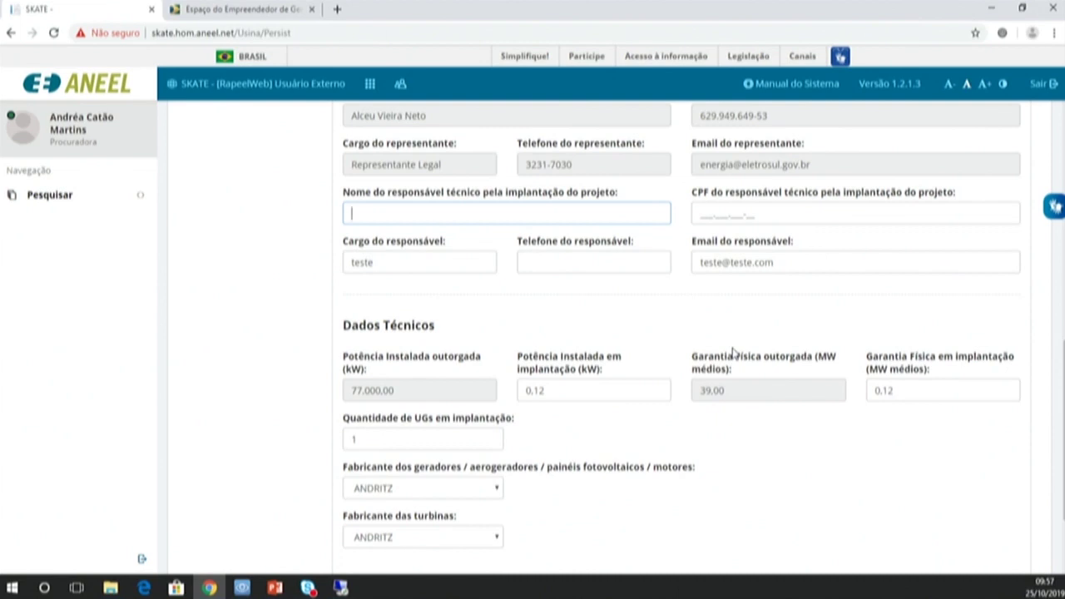
- Set Potência Instalada em implantação to 90.000,00 kW and Garantia Física em implantação to 0,00
scroll(849, 272, down, 1)
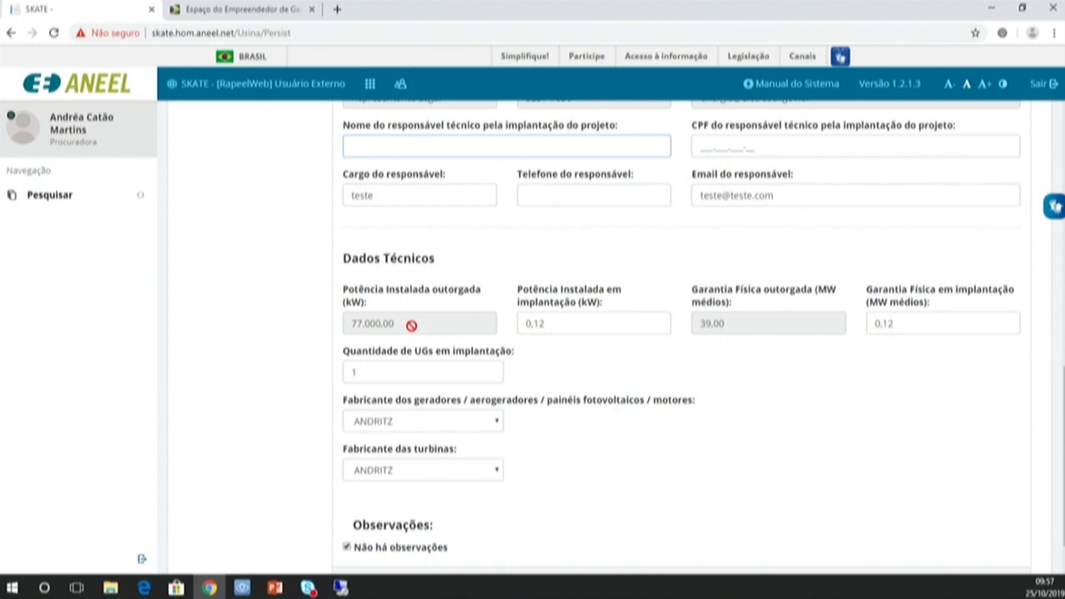
double_click(563, 323)
text(00)
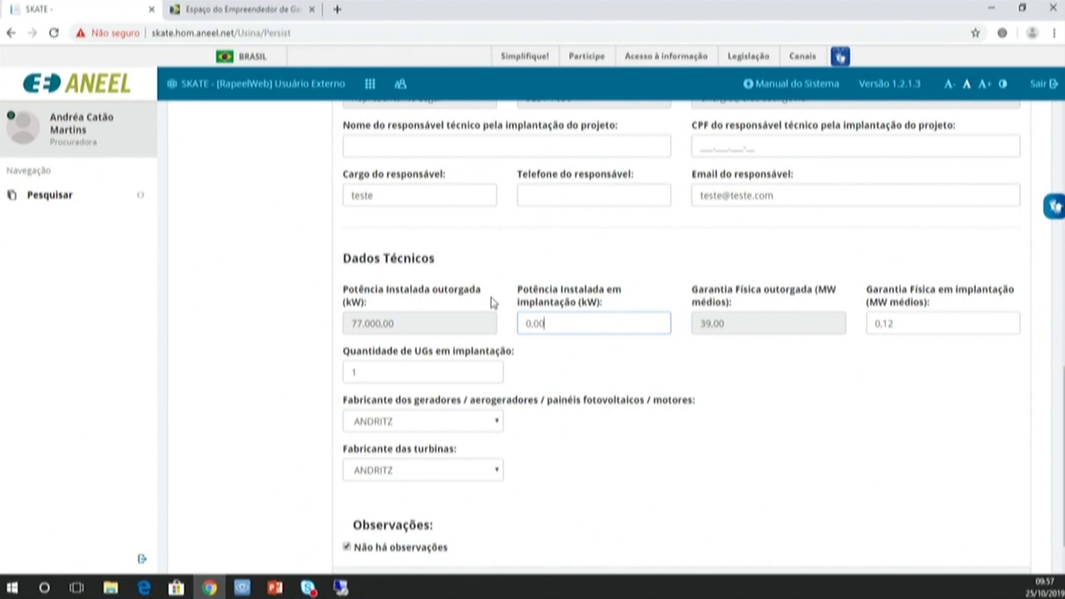
text(00,00)
drag(517, 291, 580, 304)
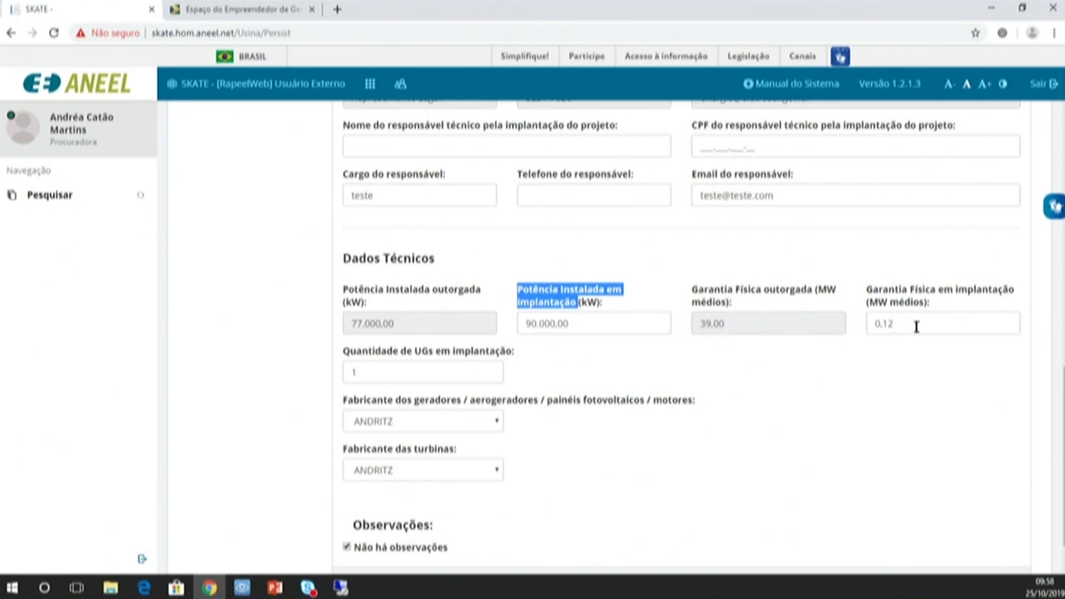
drag(915, 327, 862, 326)
key(BackSpace)
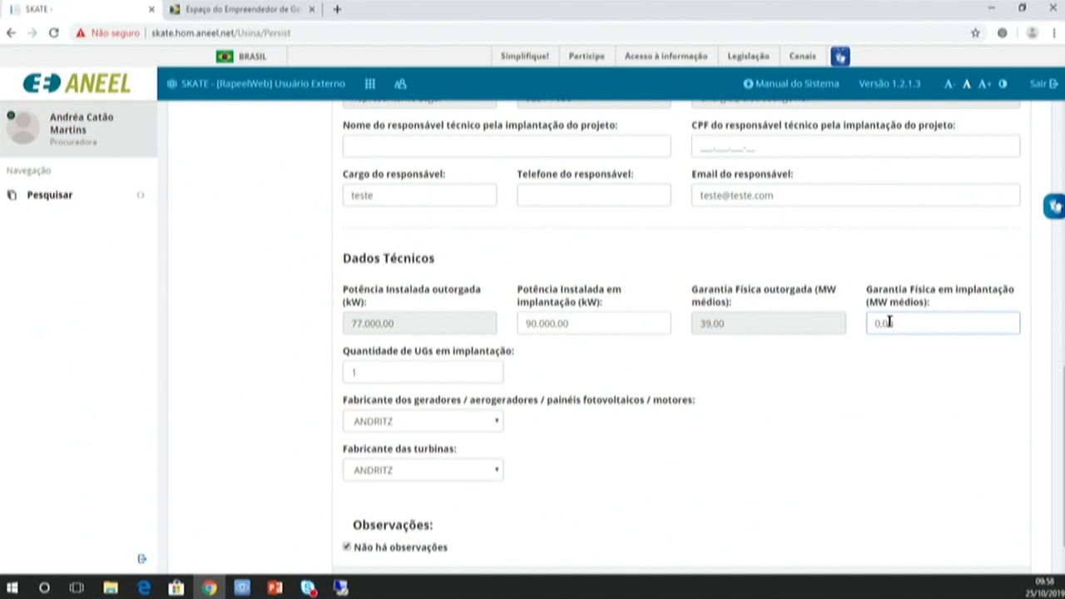
- Untick Não há observações, type then delete a GF note, leaving Observações empty
drag(903, 322, 871, 319)
click(929, 319)
scroll(928, 319, down, 2)
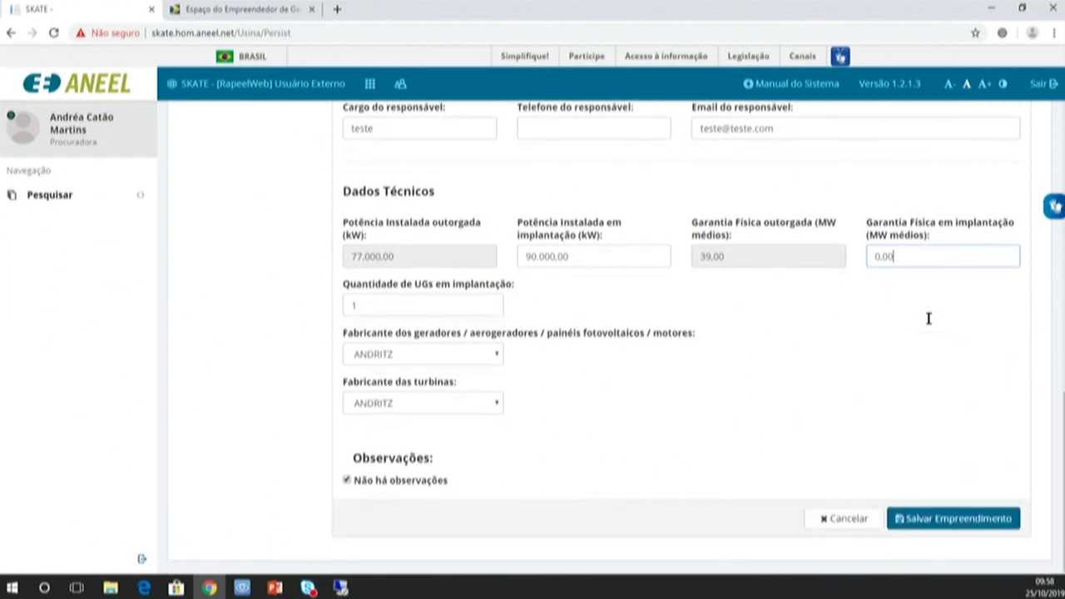
click(347, 481)
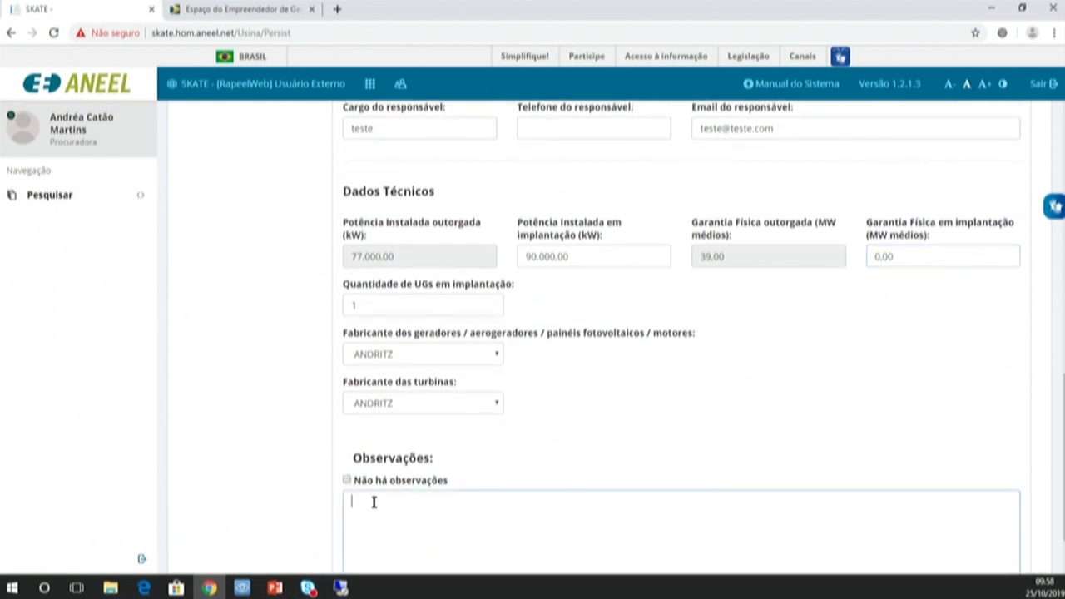
text(GF ainda não publ)
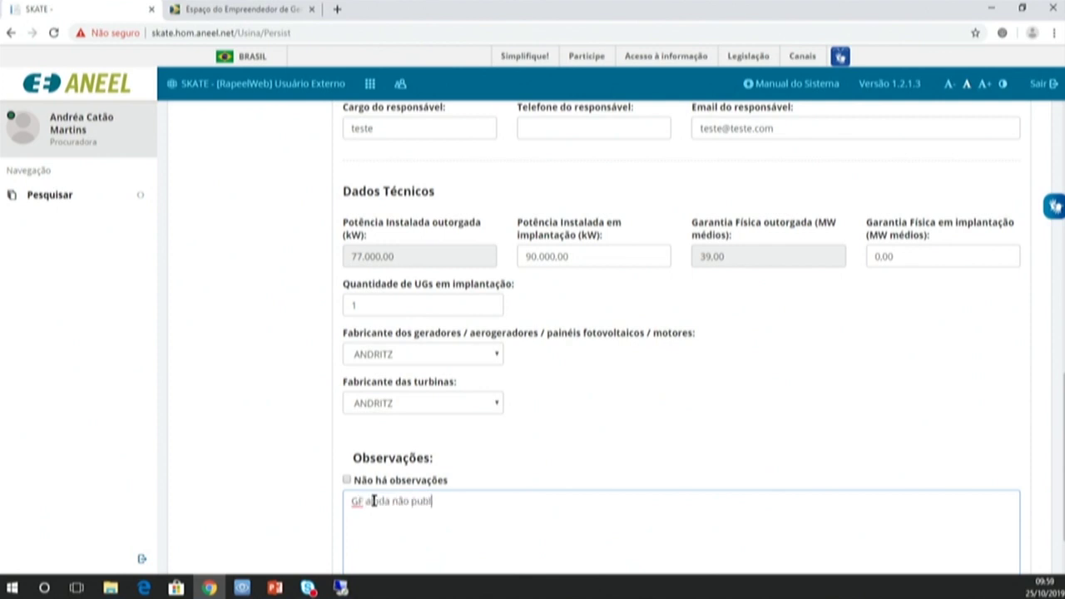
text(icada pelo MME.)
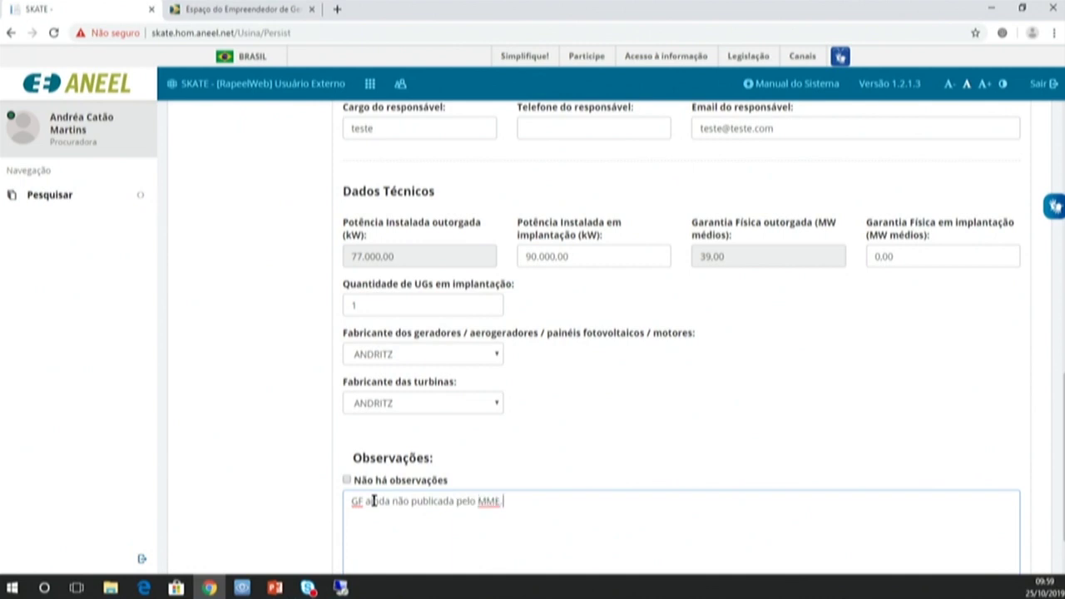
key(ctrl+a)
key(BackSpace)
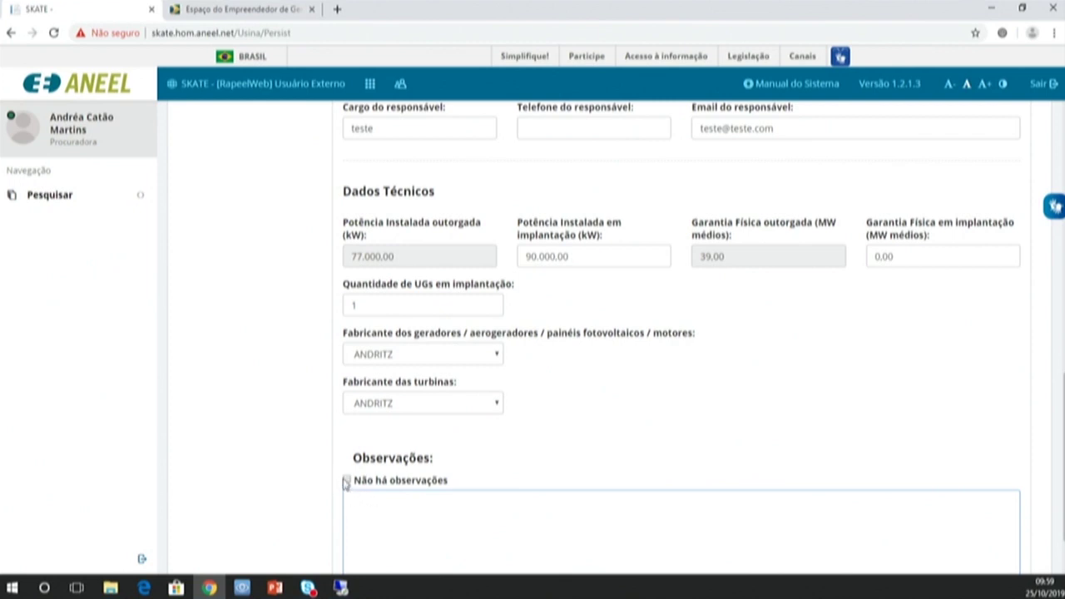
click(346, 480)
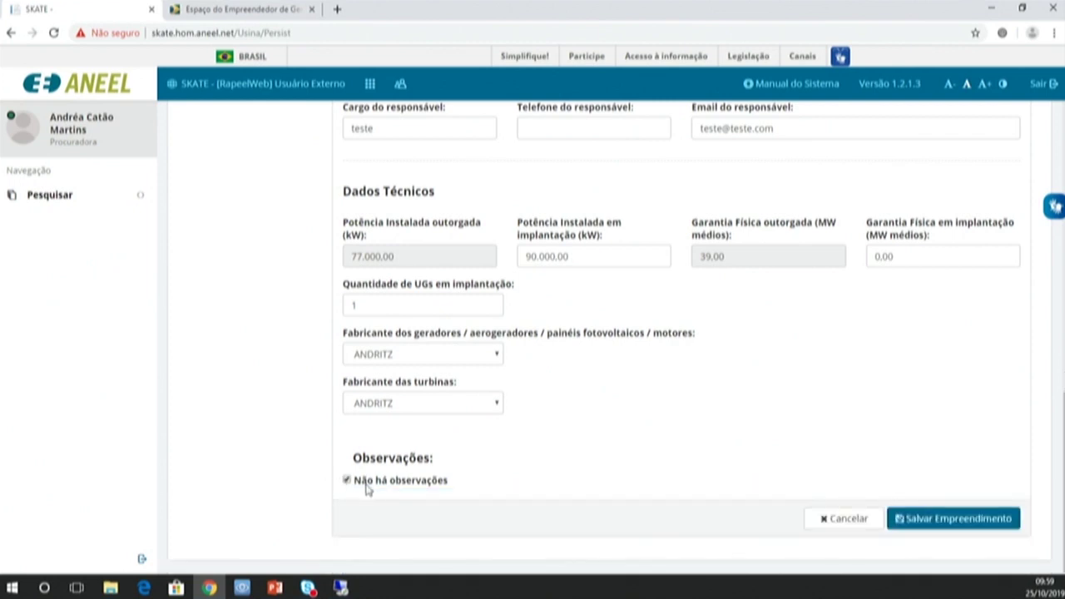
click(363, 485)
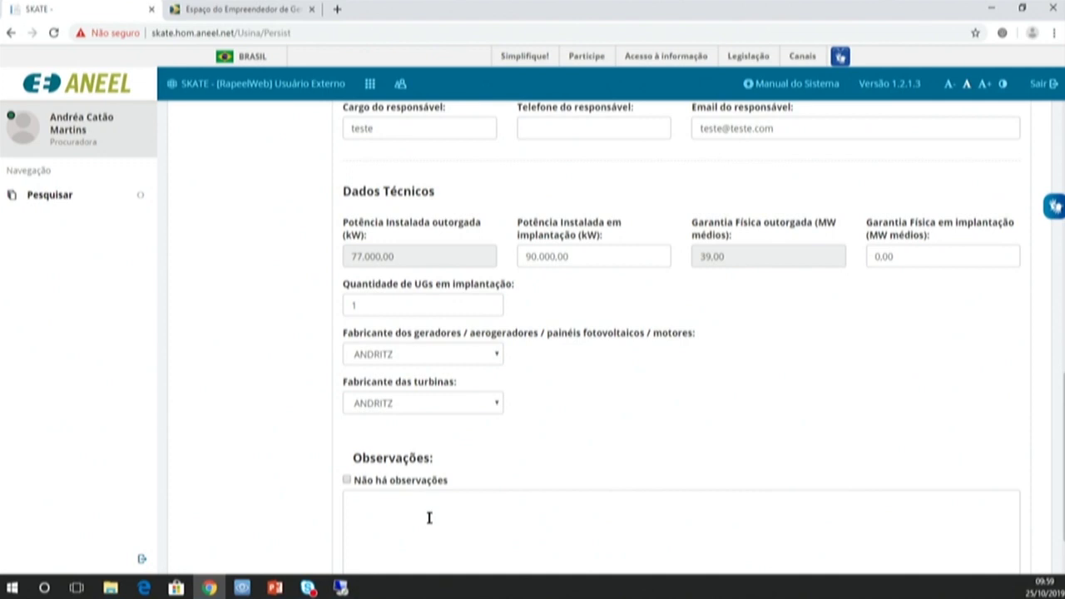
- Change Quantidade de UGs em implantação from 1 to 3
double_click(369, 304)
key(BackSpace)
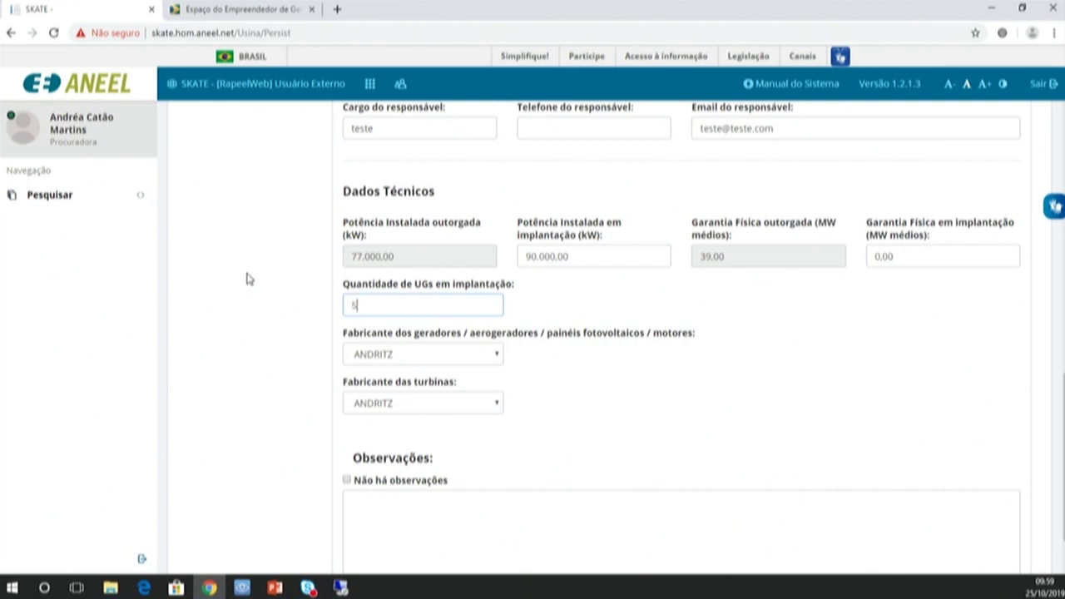
text(3)
- Browse the generator manufacturer list, keeping ANDRITZ, and place the cursor in Observações
click(442, 368)
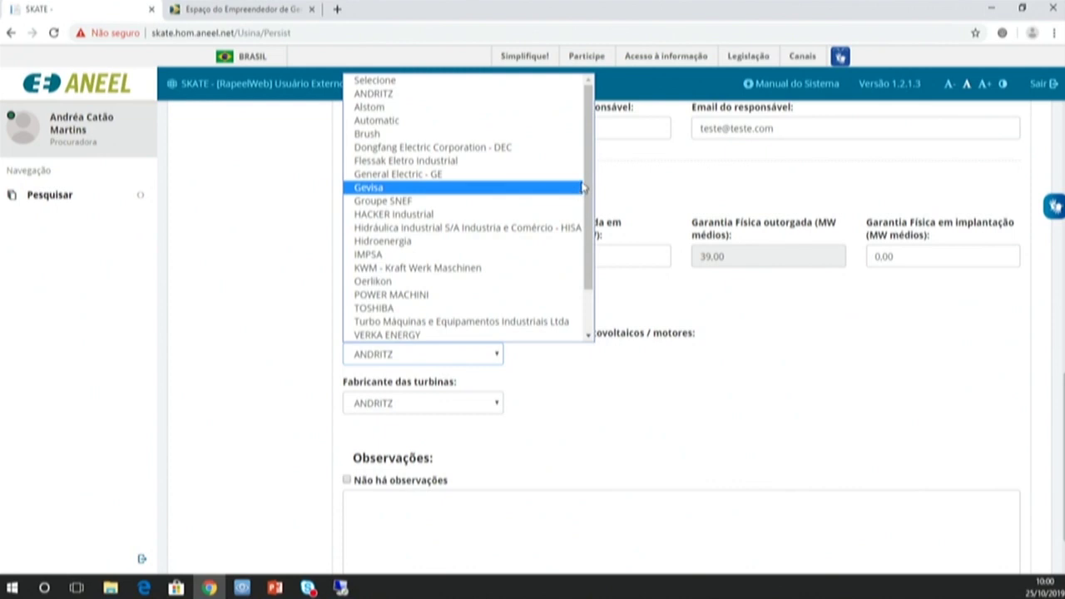
scroll(588, 179, down, 2)
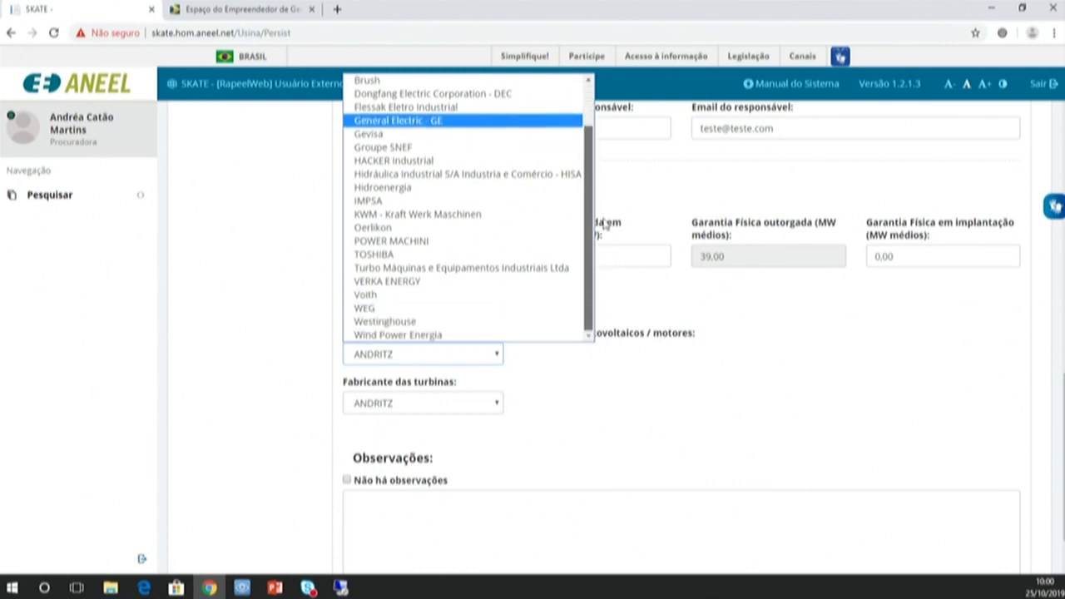
scroll(599, 183, up, 2)
click(633, 401)
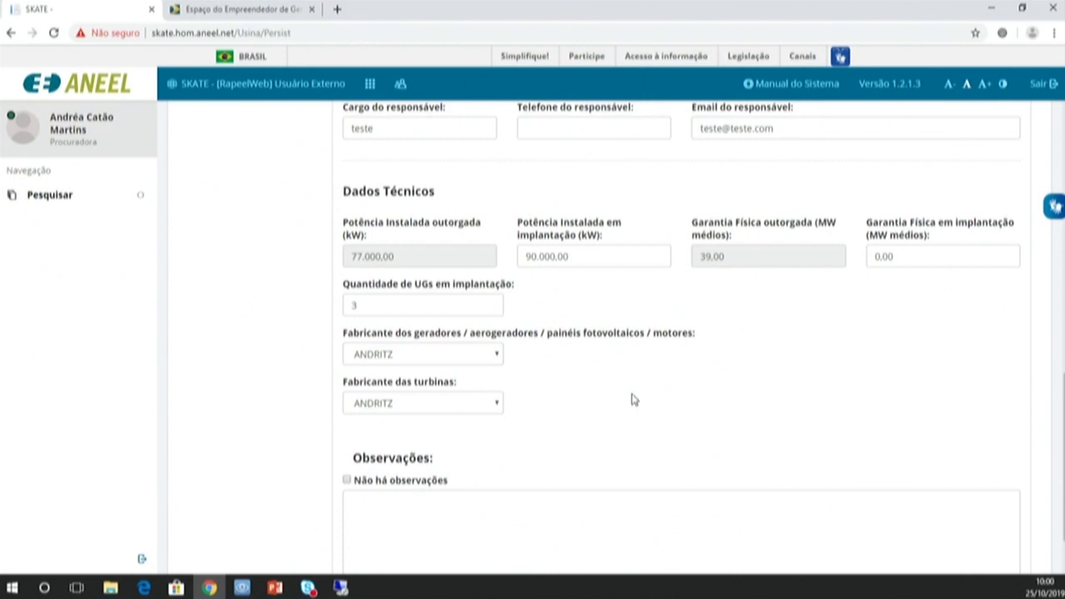
click(496, 356)
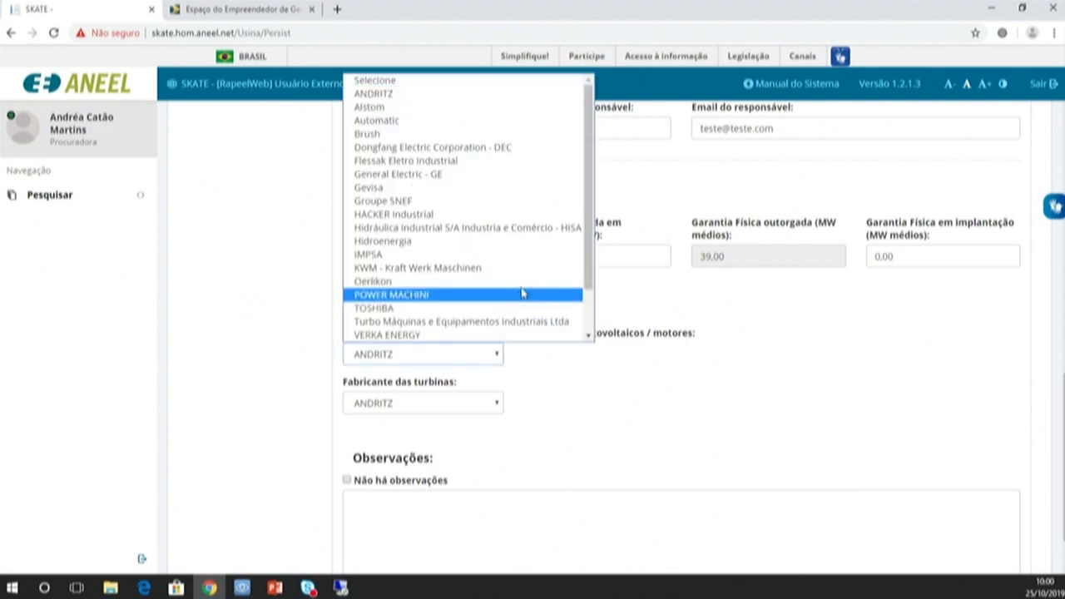
scroll(533, 173, down, 2)
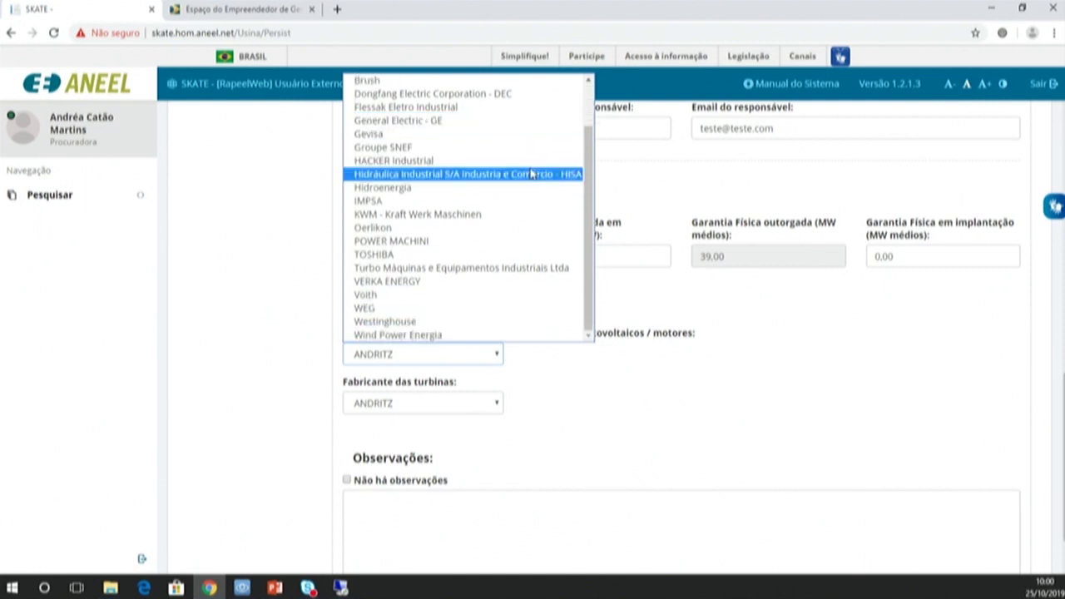
scroll(532, 232, up, 2)
click(679, 436)
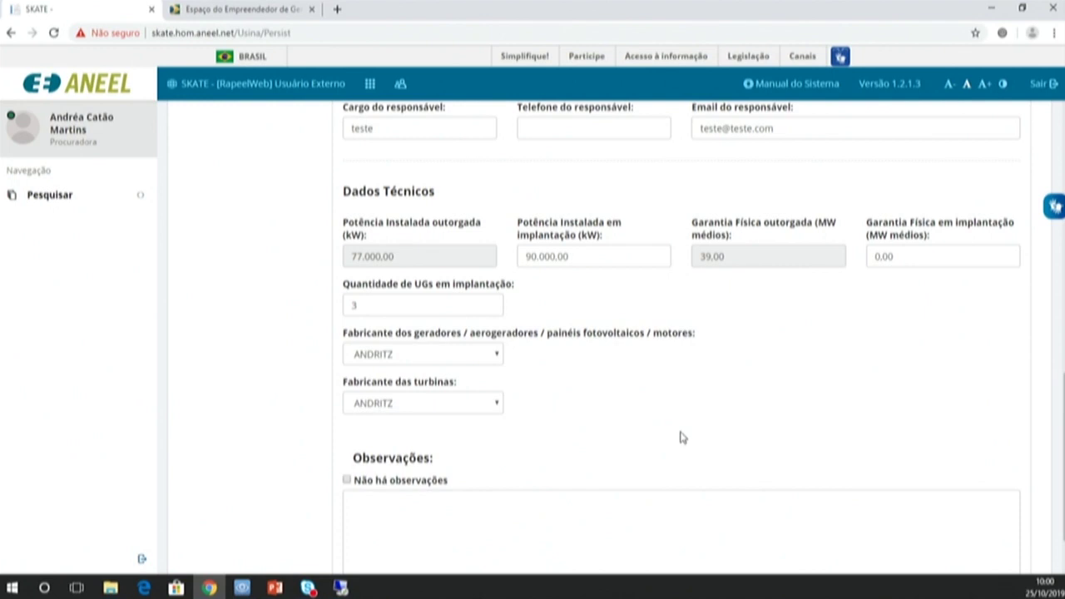
click(379, 516)
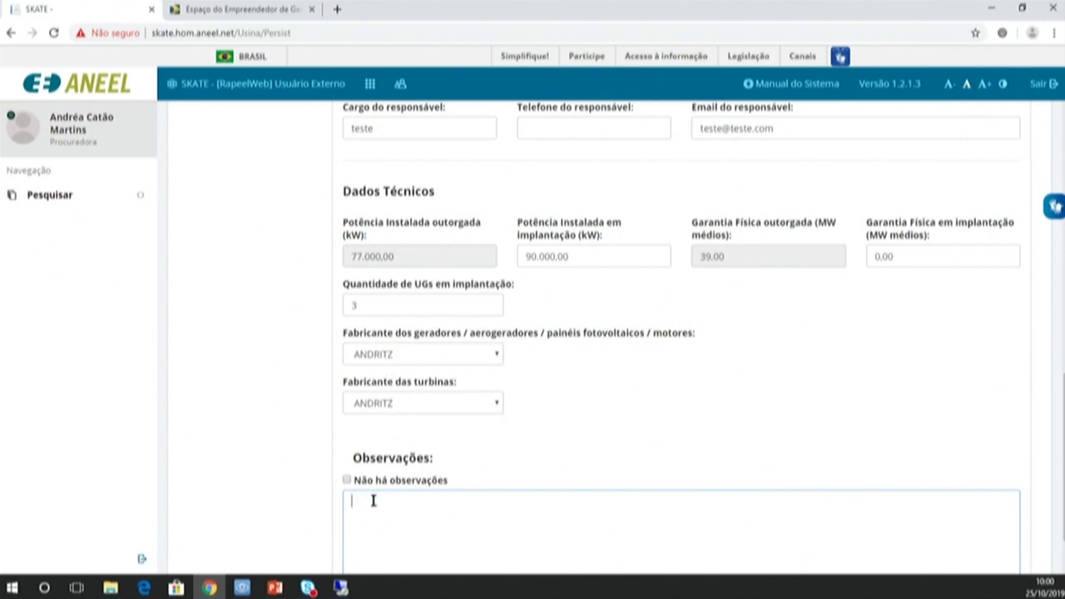
click(458, 358)
scroll(494, 300, down, 2)
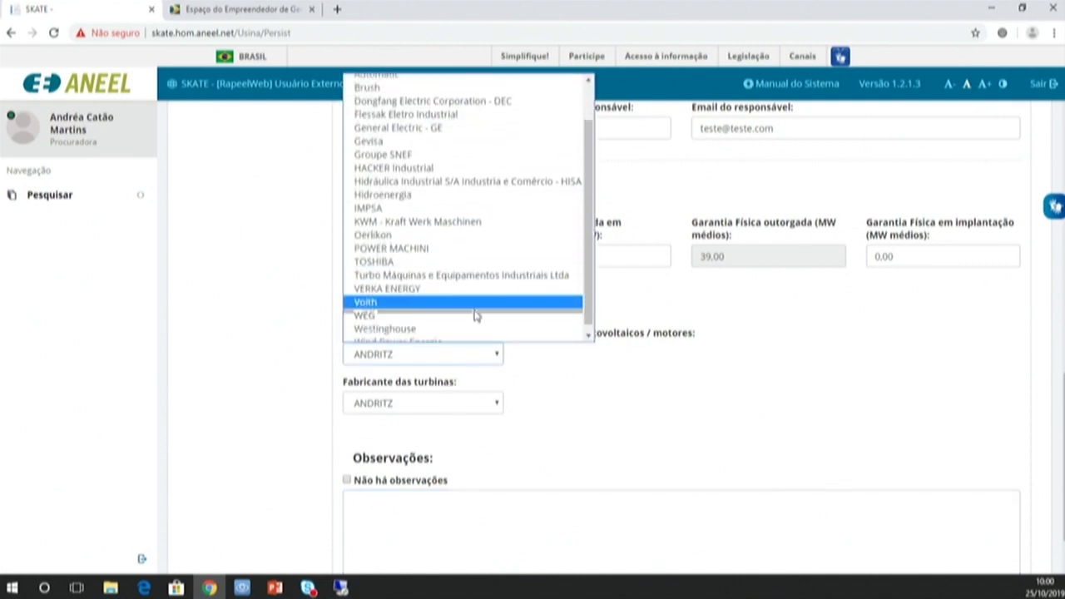
scroll(475, 314, up, 2)
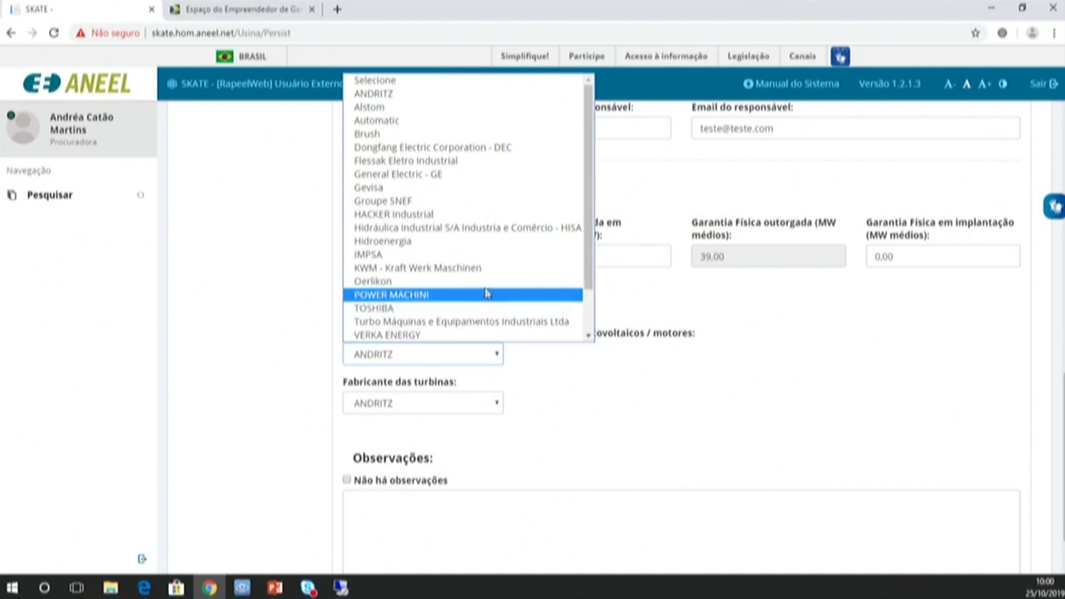
scroll(495, 316, down, 1)
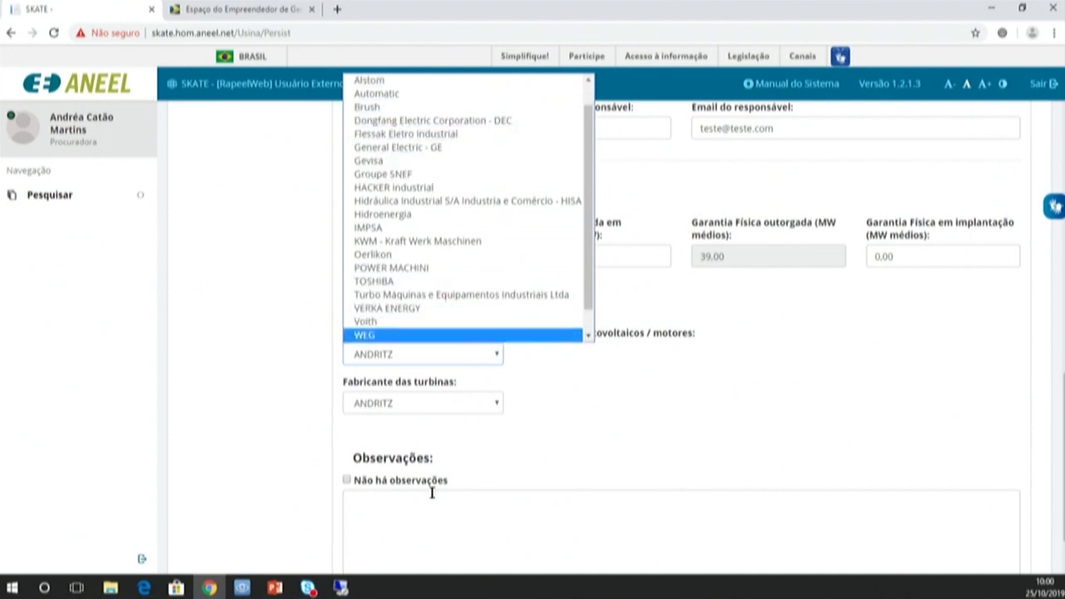
click(429, 518)
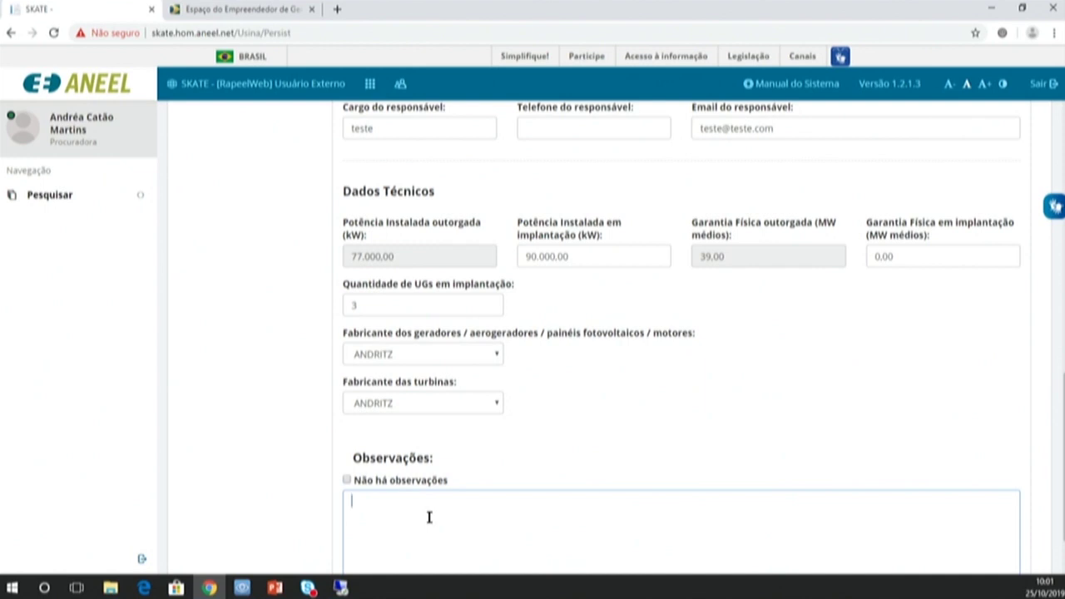
- Keep ANDRITZ as turbine manufacturer and enter the note 'teste' in Observações
click(491, 404)
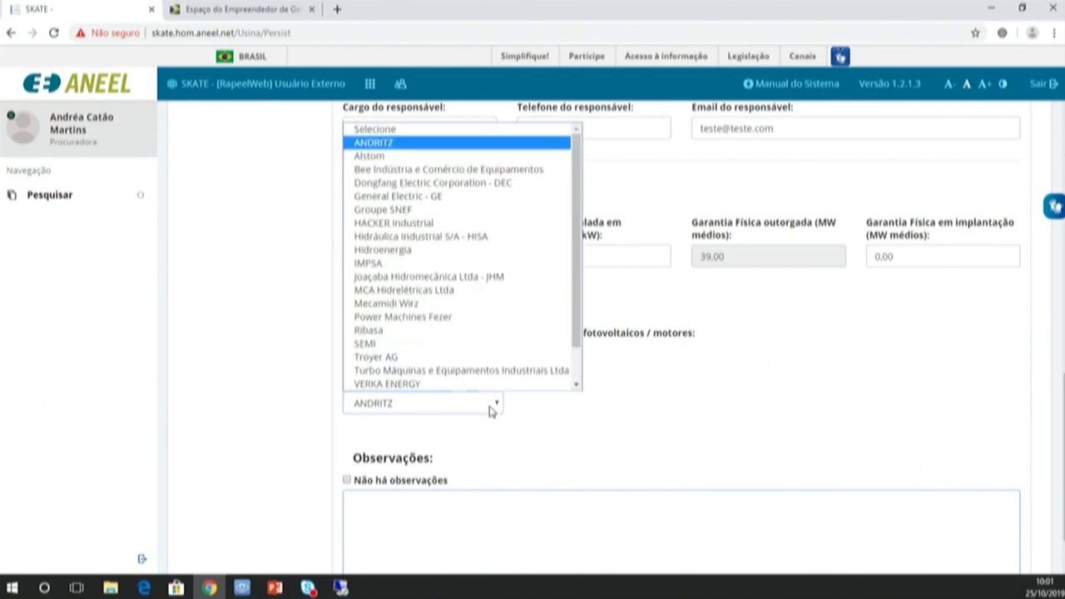
click(704, 392)
scroll(665, 411, down, 1)
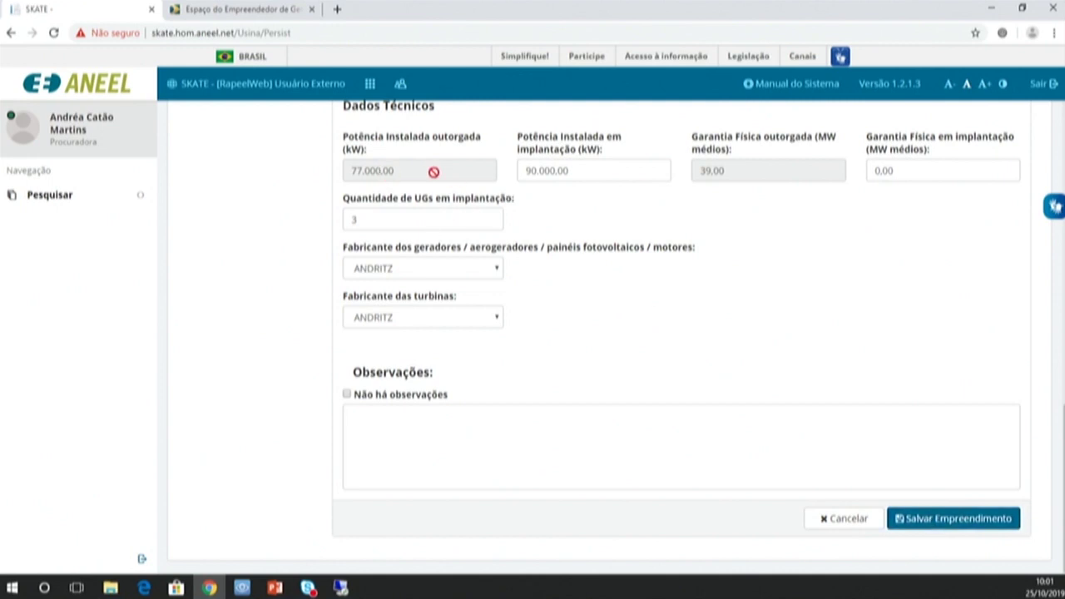
click(445, 451)
text(teste)
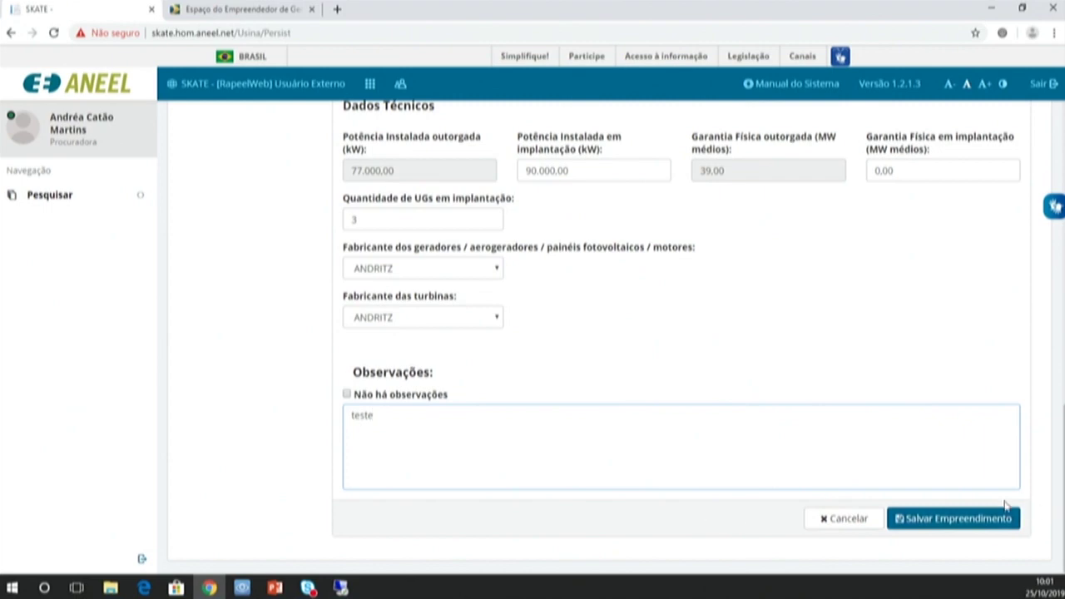
scroll(594, 369, up, 2)
scroll(635, 401, down, 2)
scroll(407, 274, up, 15)
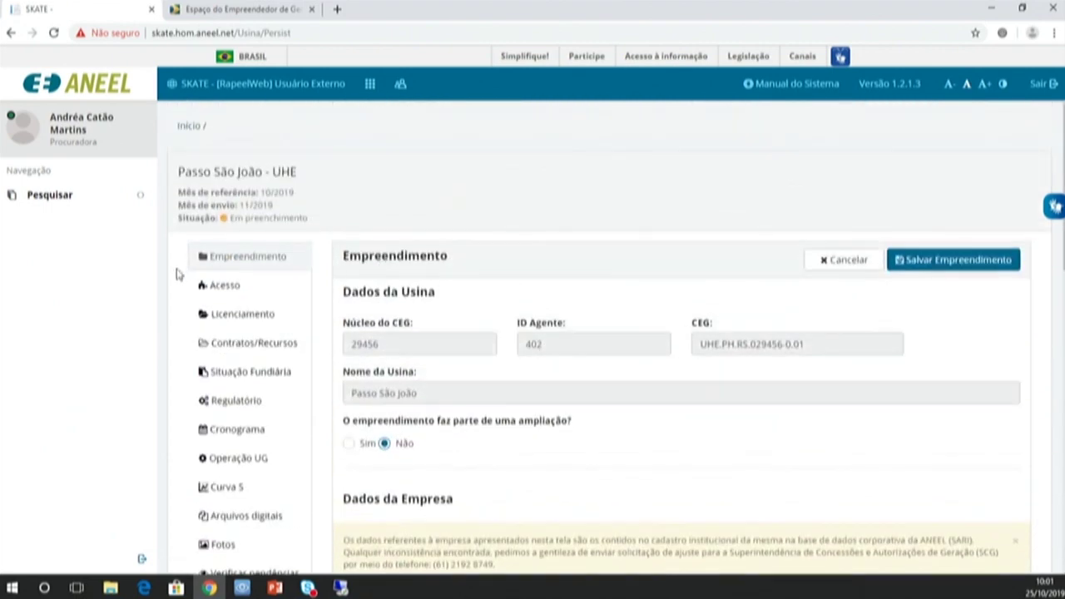
- Save the Passo São João empreendimento form so SKATE confirms 'Dados gravados com sucesso.'
double_click(235, 285)
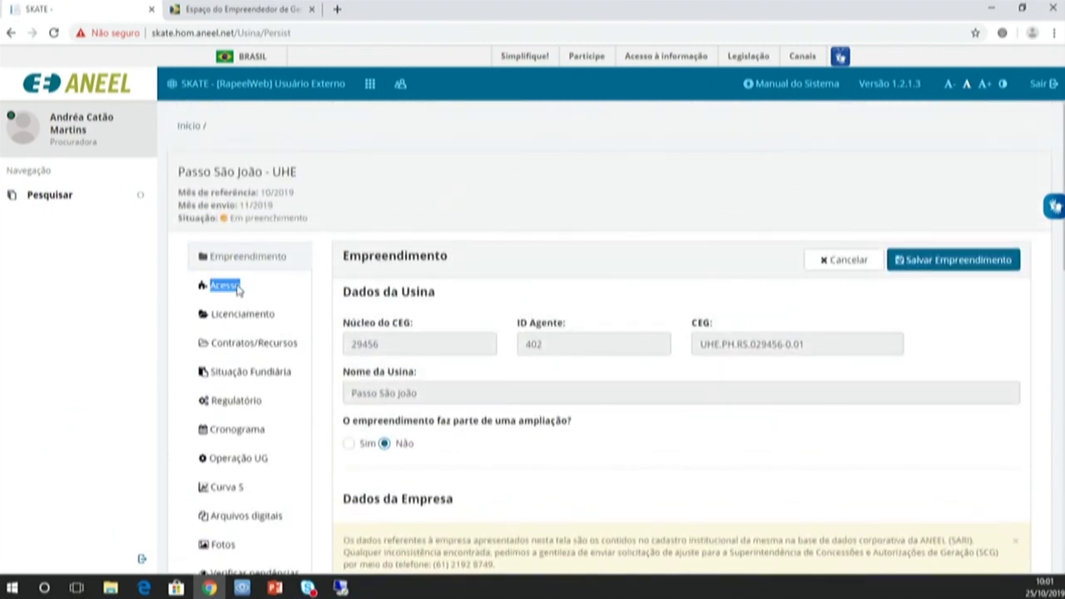
double_click(257, 321)
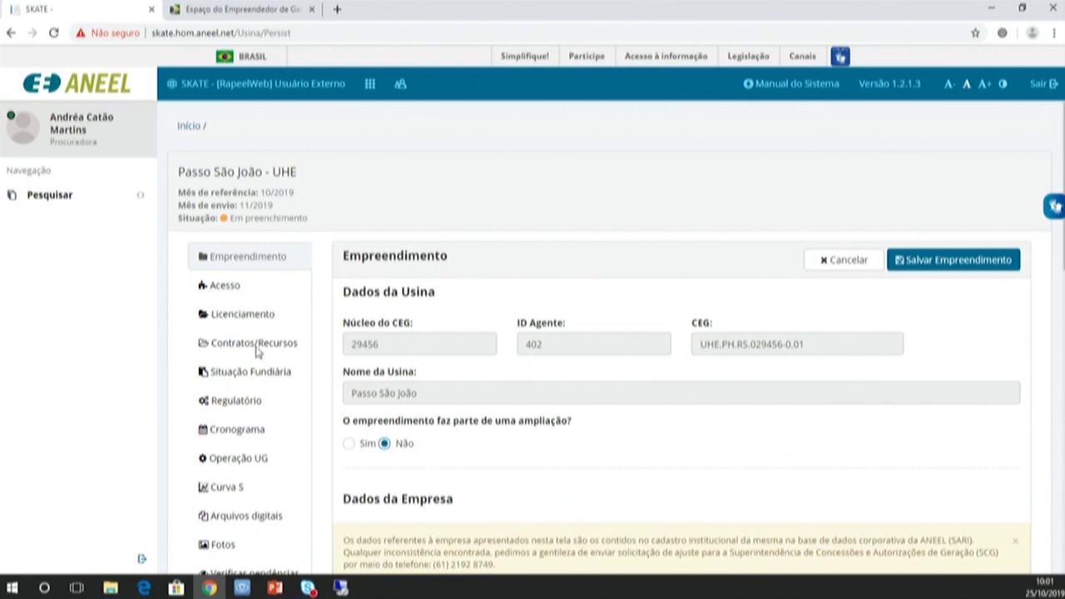
triple_click(258, 344)
click(247, 285)
scroll(808, 324, down, 4)
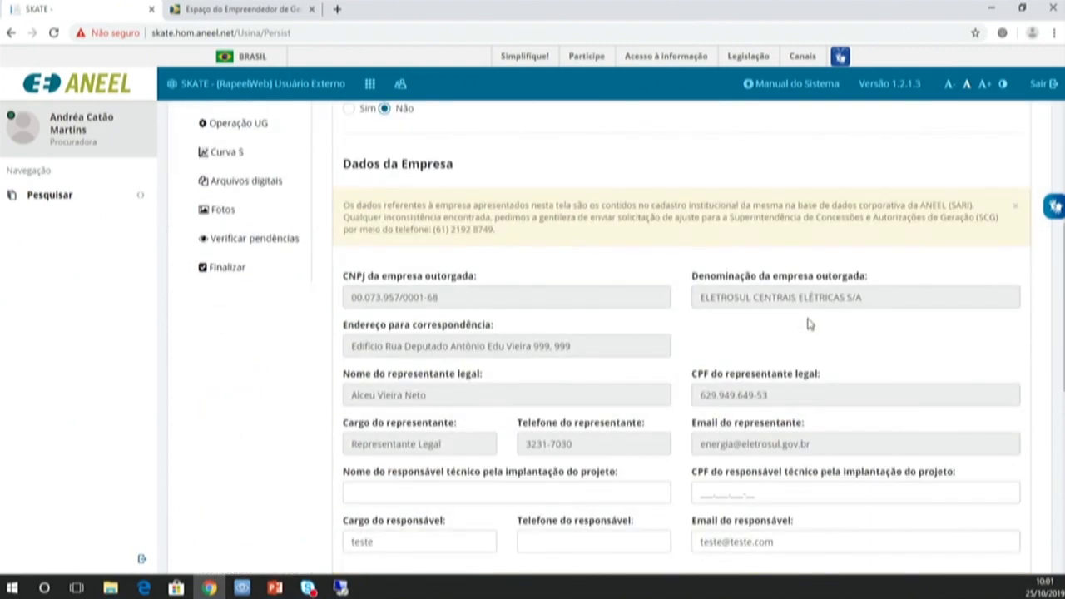
scroll(808, 323, up, 2)
scroll(806, 317, down, 2)
scroll(807, 318, up, 5)
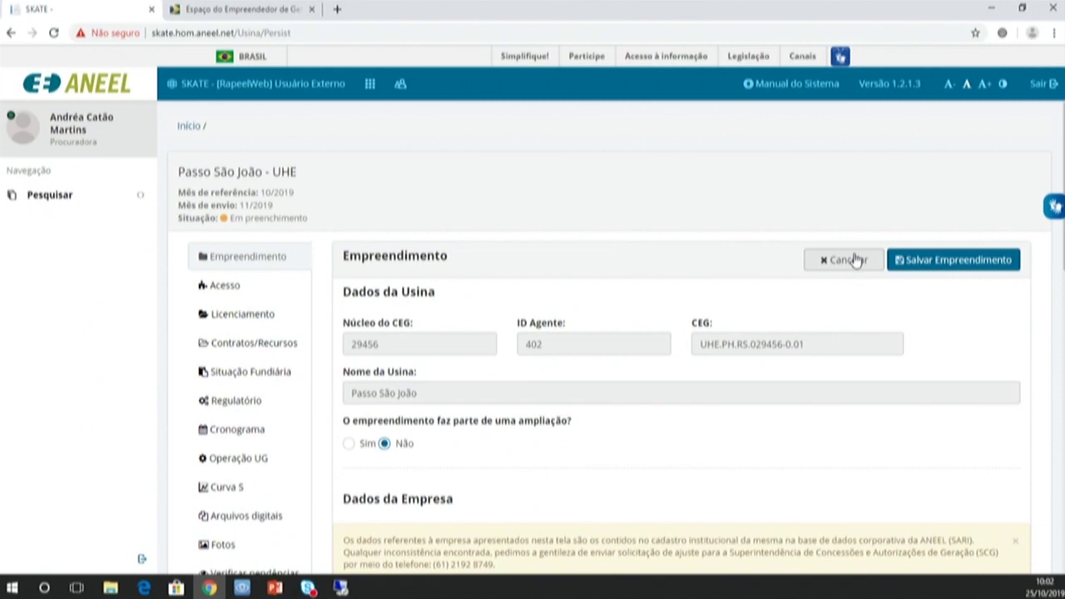
click(923, 263)
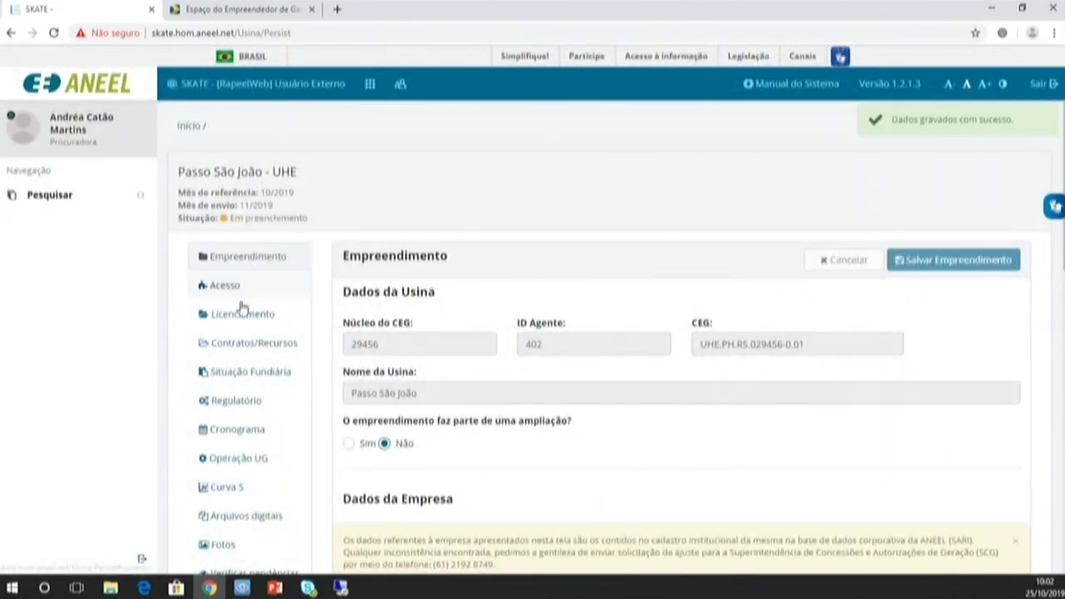
scroll(573, 331, down, 2)
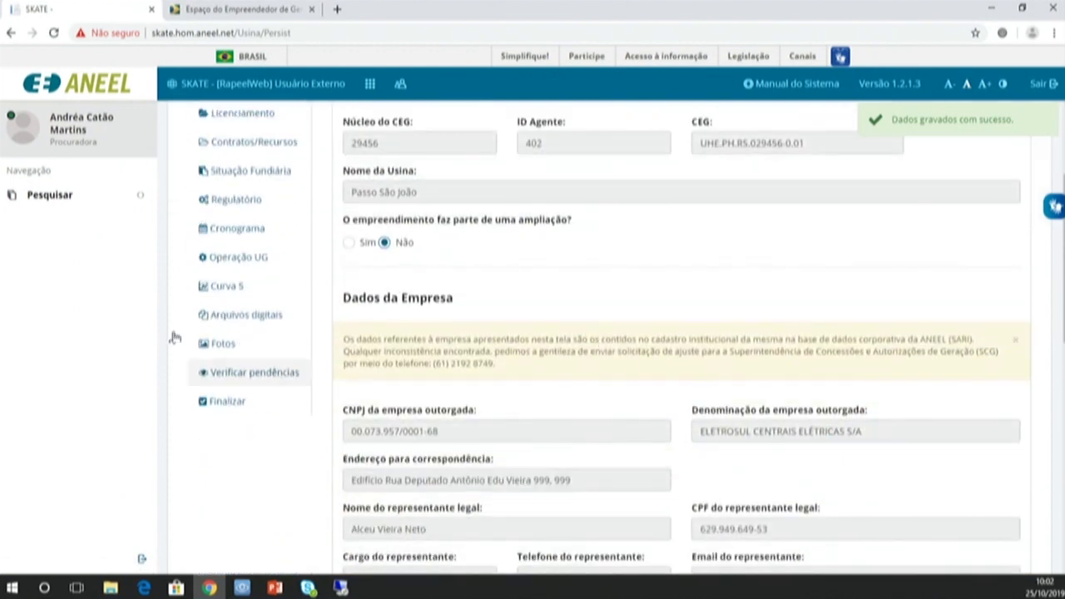
scroll(315, 150, up, 2)
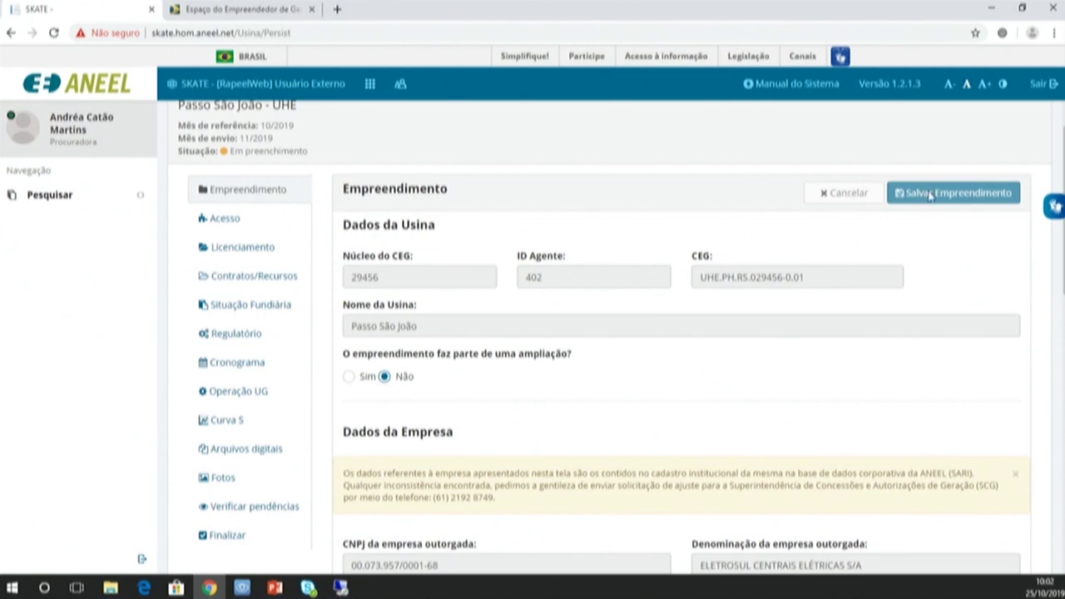
- Clear the responsible person's phone field, leaving it empty, and save the Passo São João form again
scroll(882, 231, down, 4)
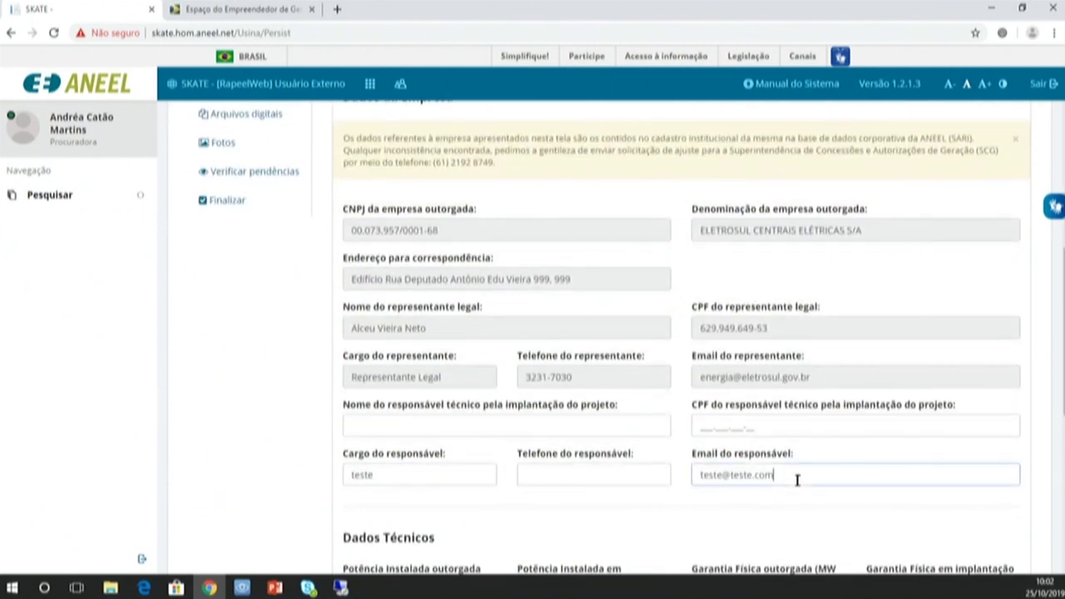
click(594, 473)
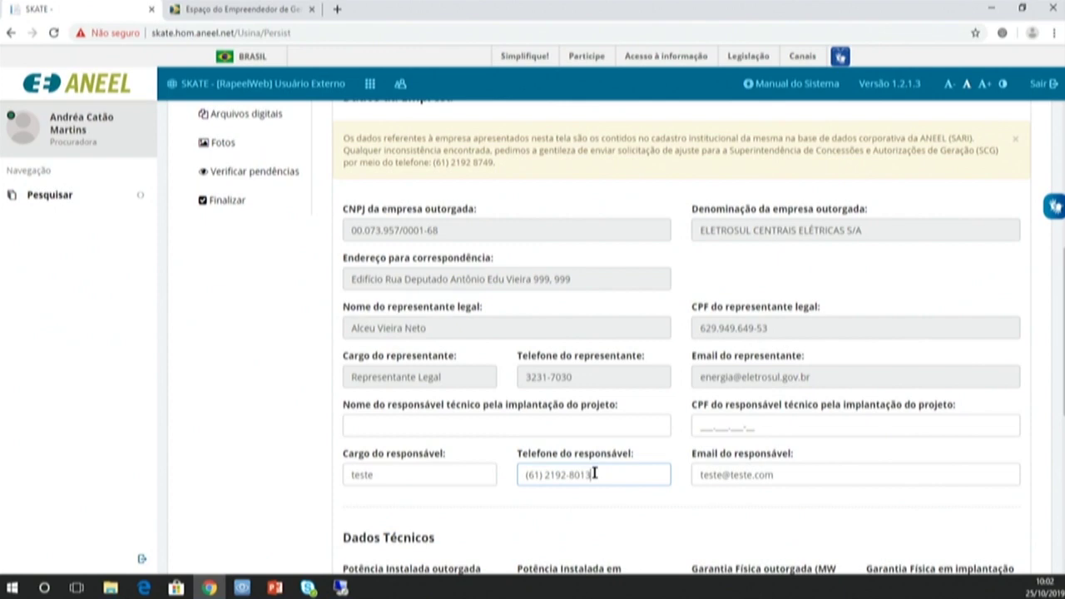
key(ctrl+a)
key(BackSpace)
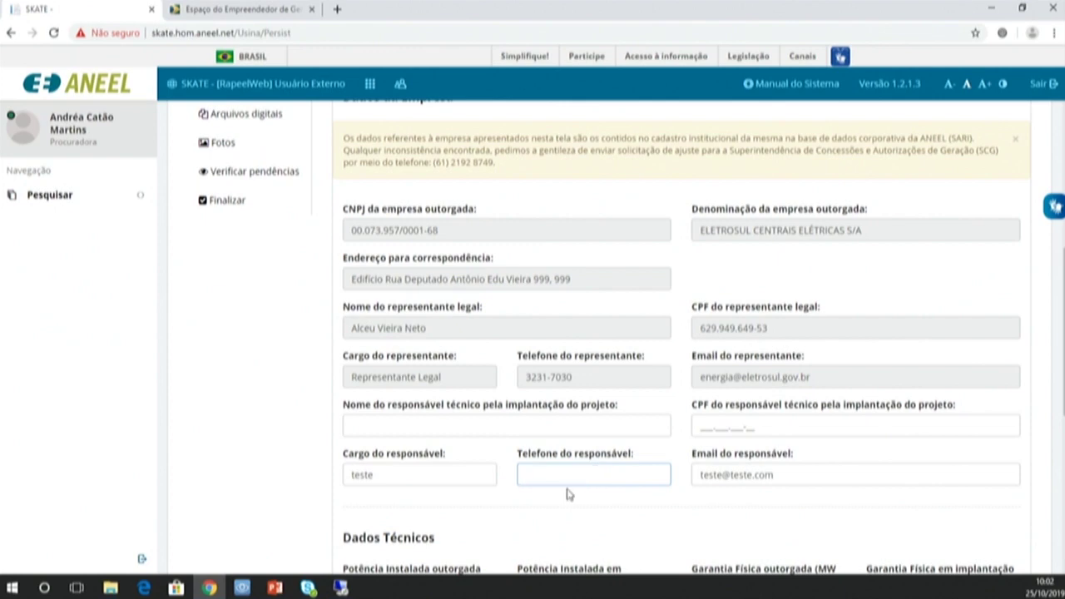
scroll(805, 395, up, 4)
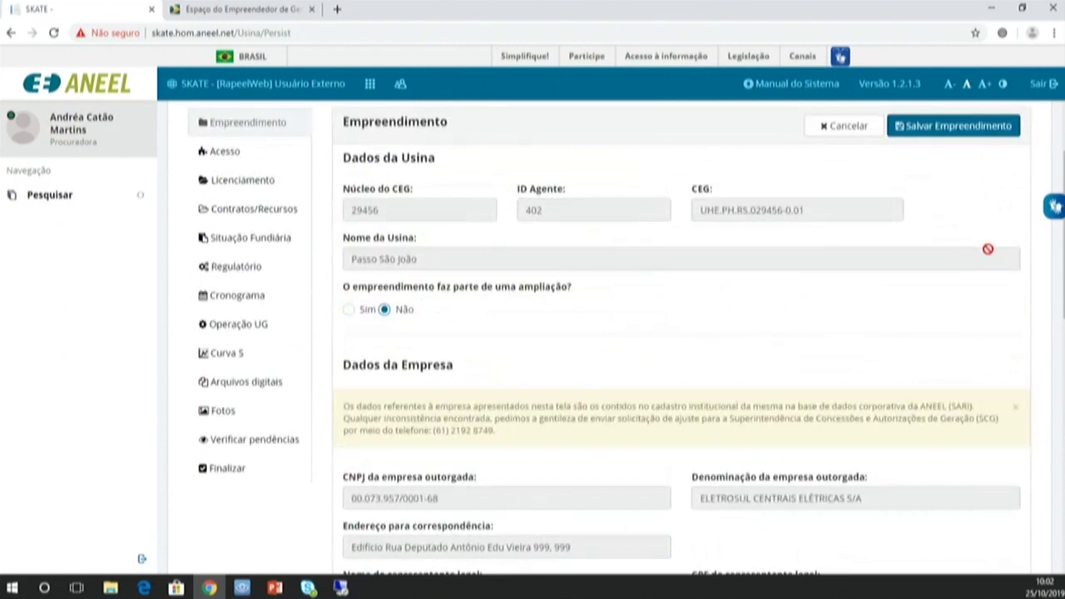
click(922, 130)
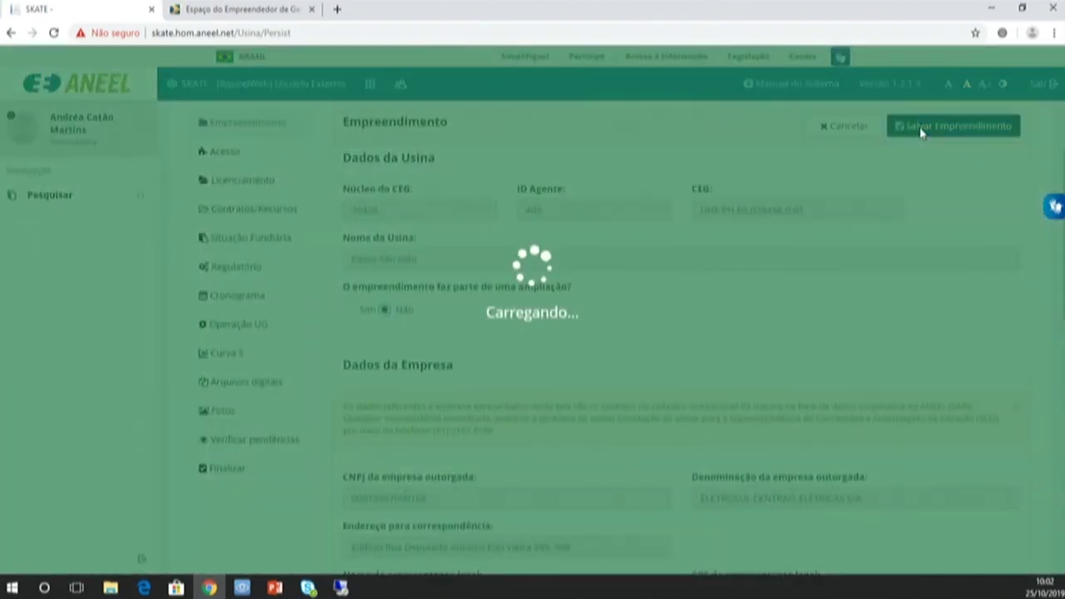
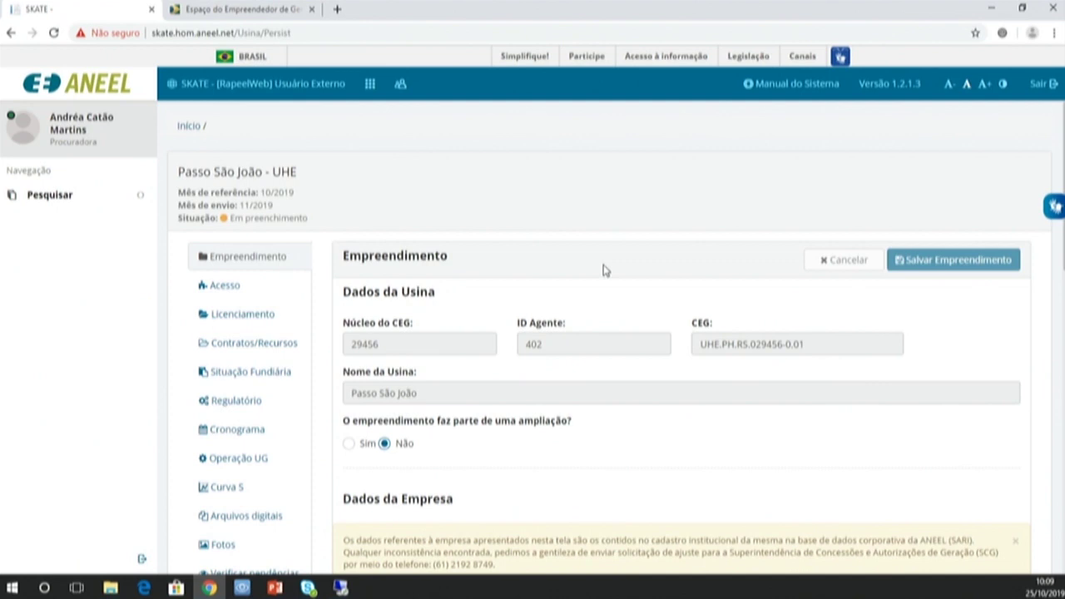
- Switch the Passo São João - UHE record to its Acesso section
click(230, 288)
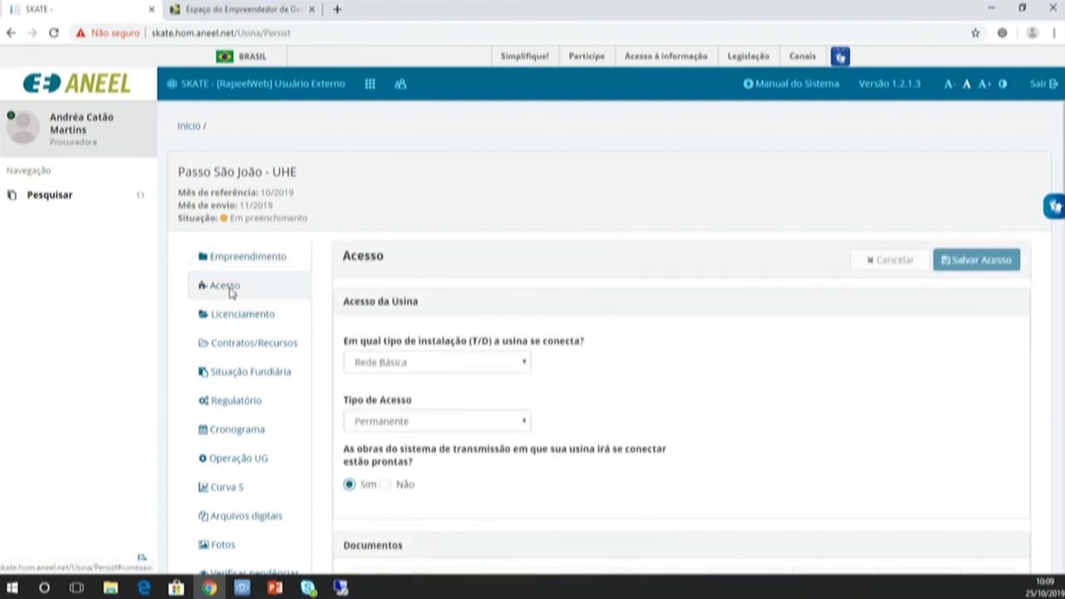
- Keep Rede Básica and Permanente, and answer Não to the transmission works being ready
scroll(624, 366, down, 2)
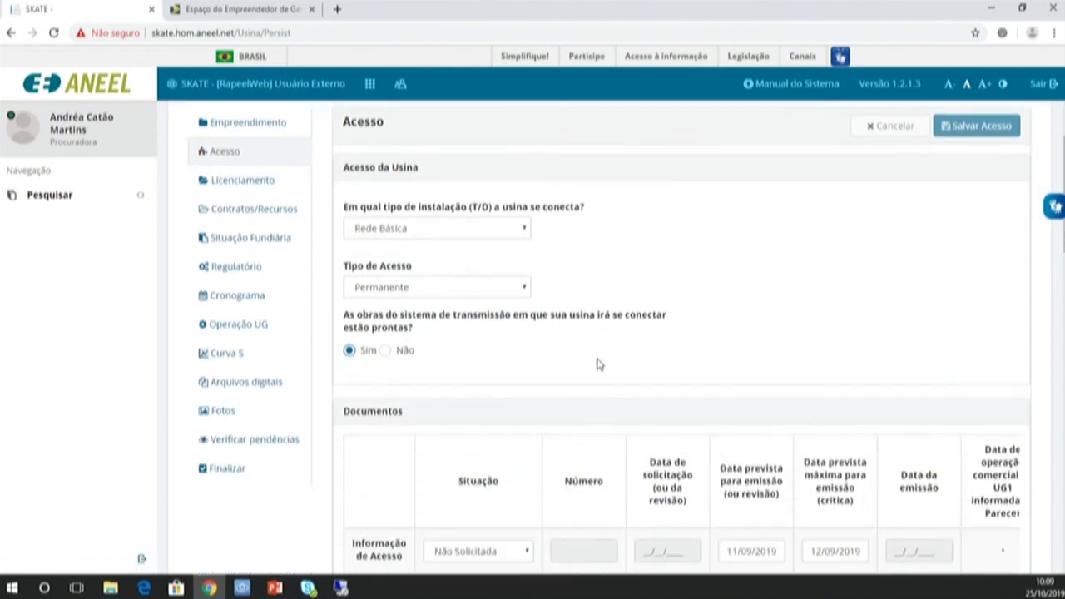
scroll(599, 364, up, 1)
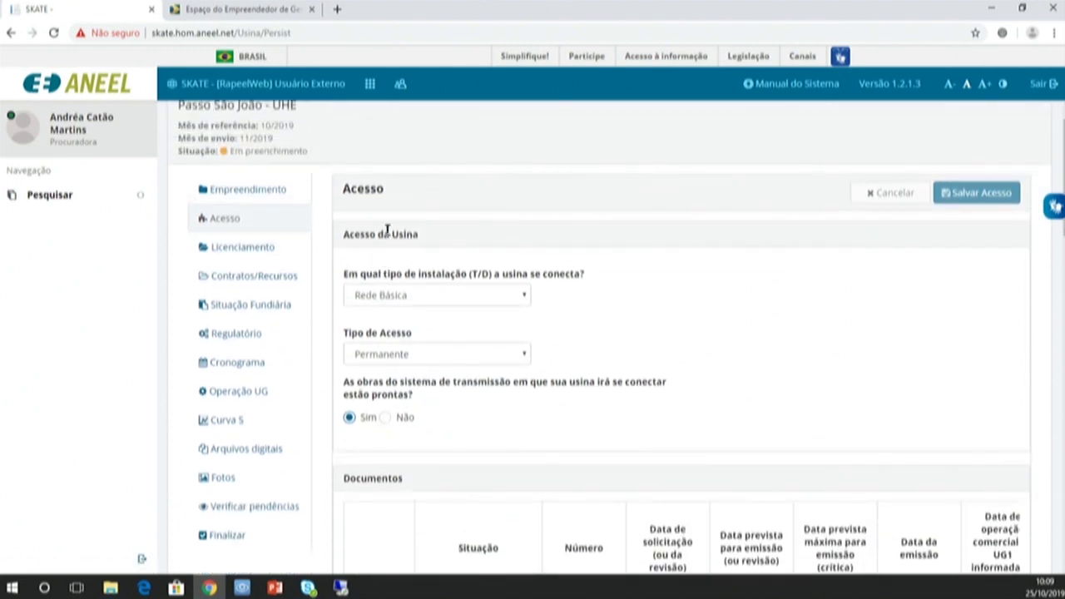
click(471, 298)
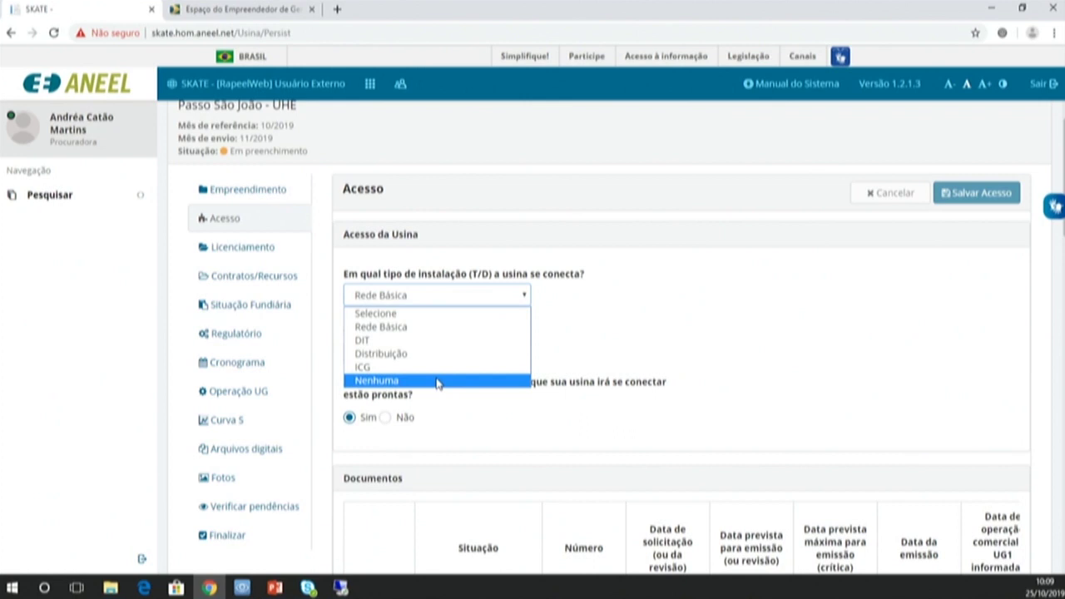
click(620, 324)
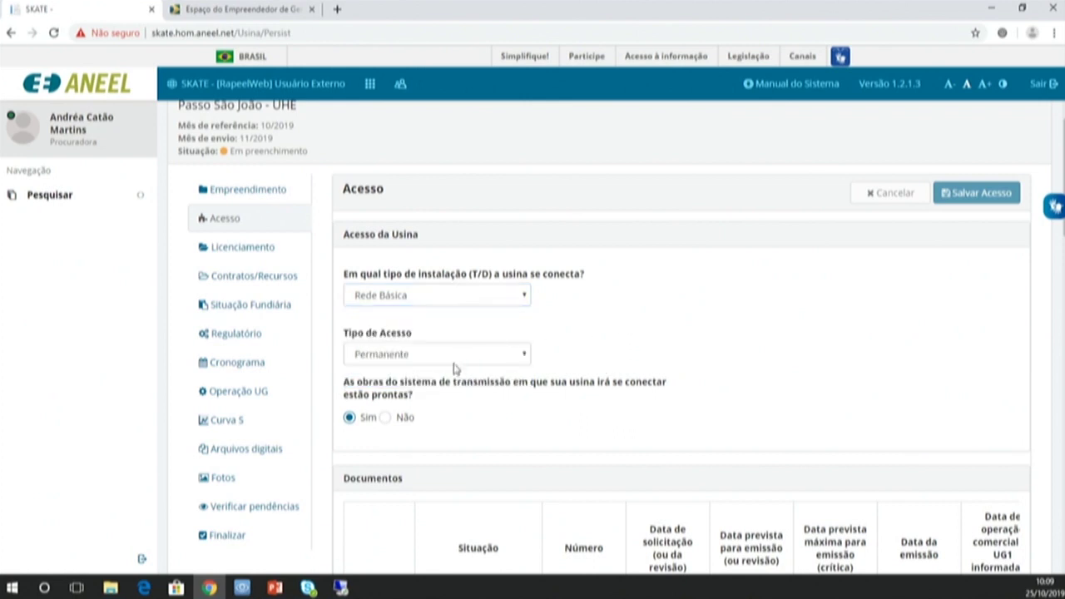
click(400, 360)
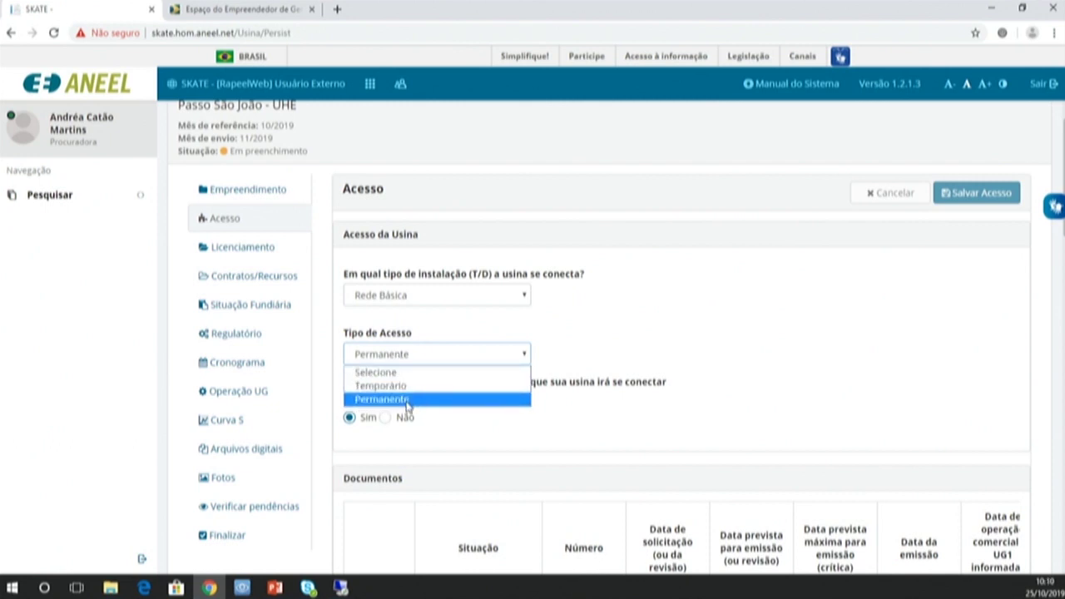
click(407, 400)
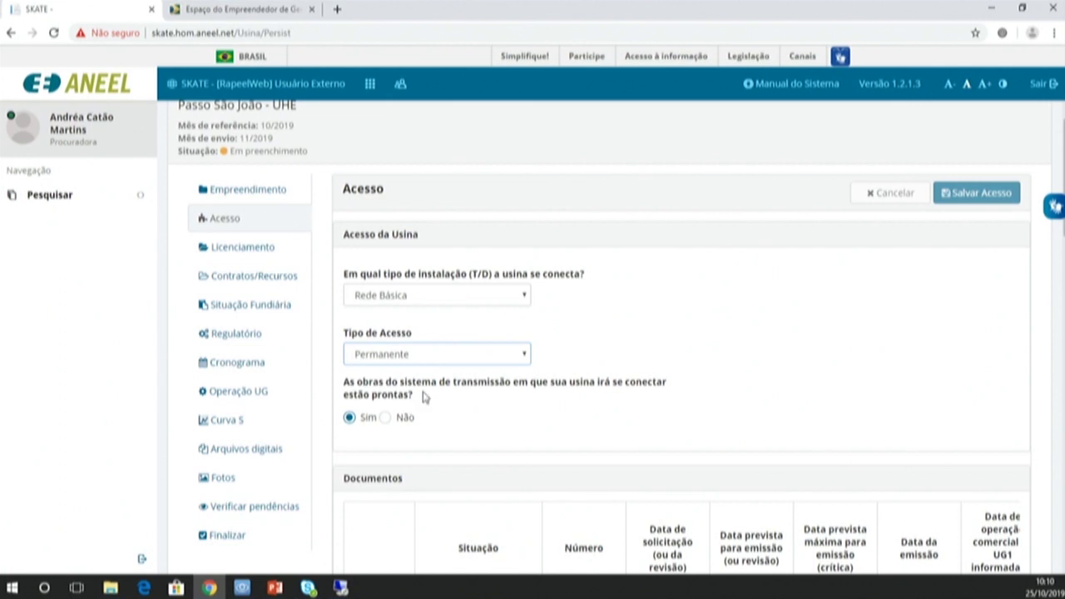
scroll(551, 441, down, 1)
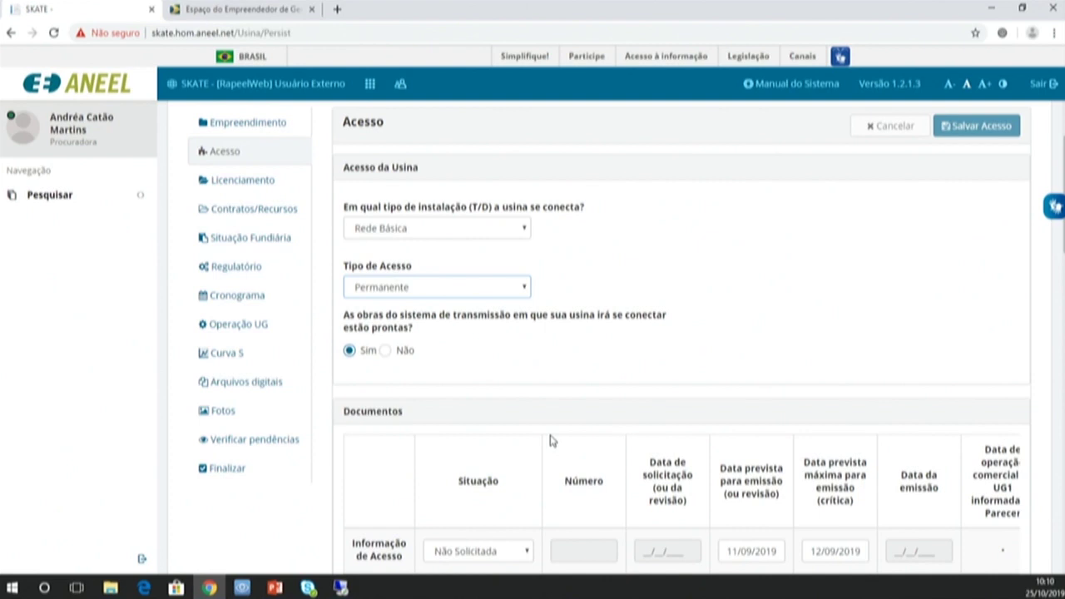
click(386, 351)
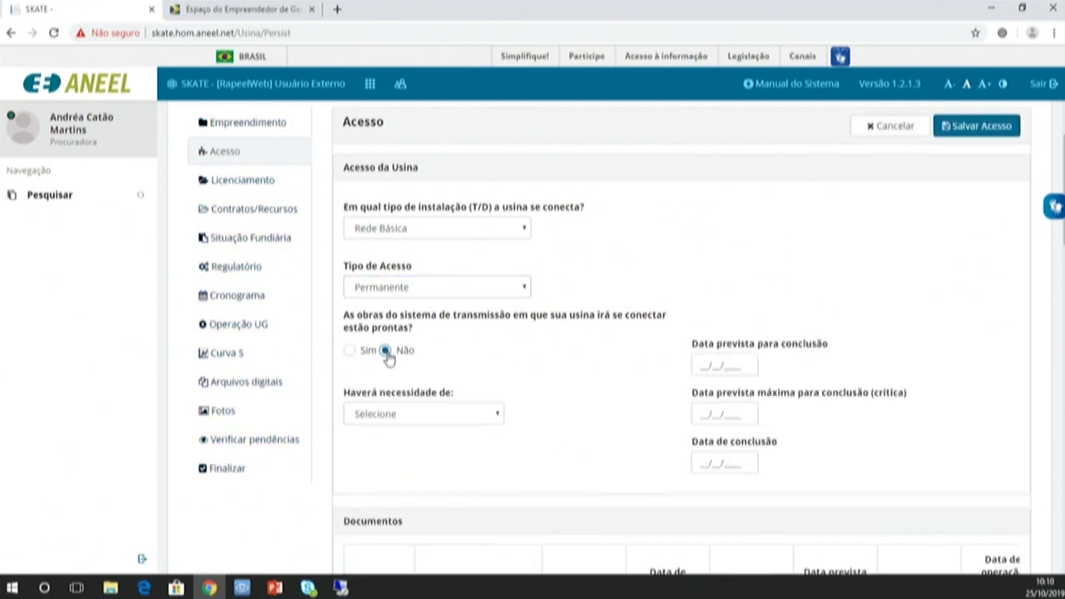
- Set 'Haverá necessidade de' to Reforços instead of Ampliação
click(479, 421)
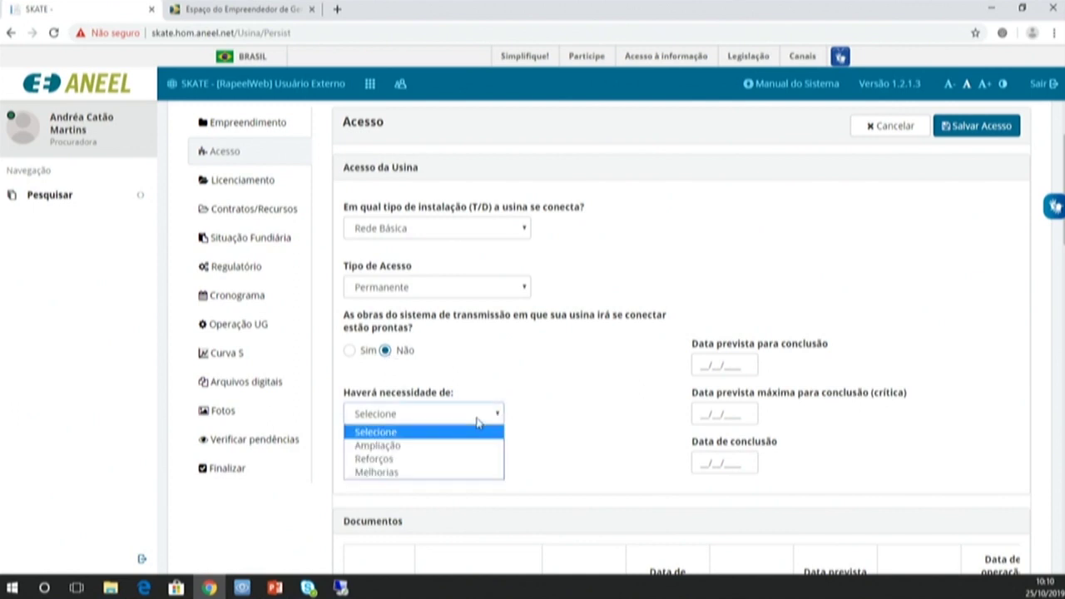
click(402, 448)
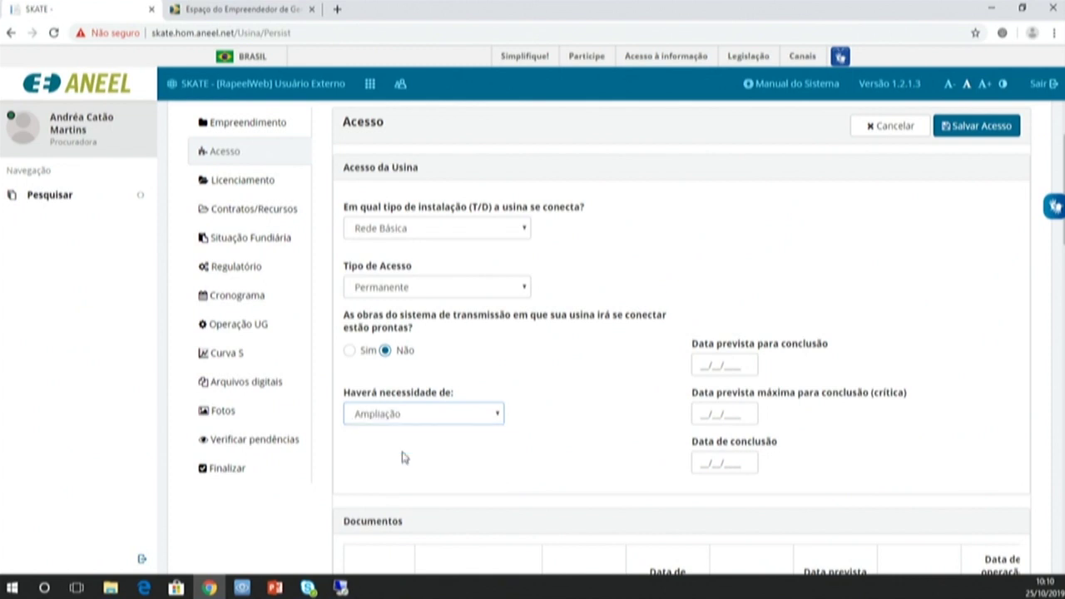
click(445, 413)
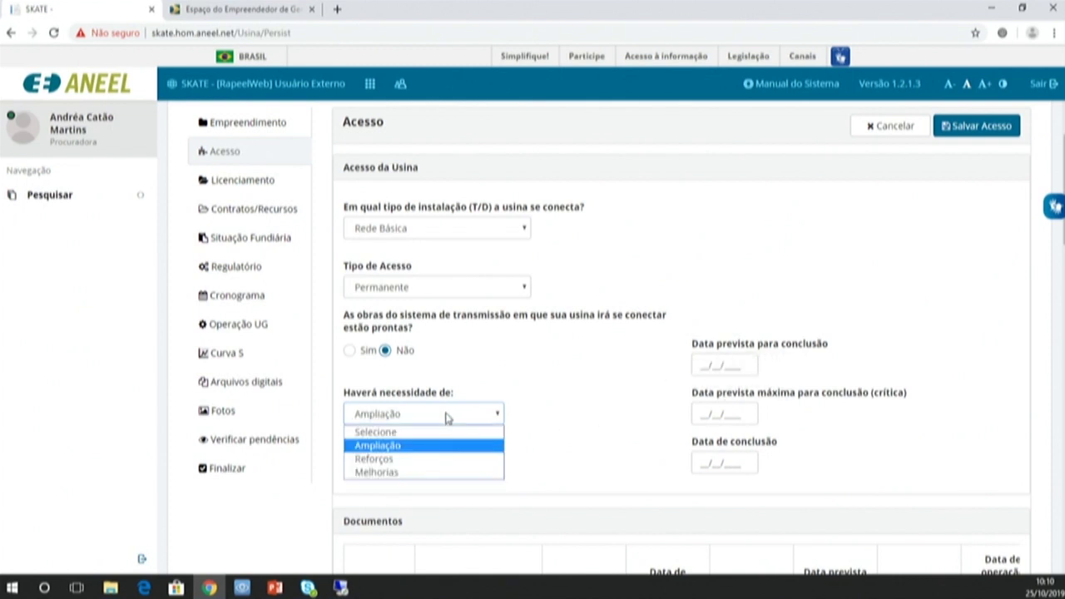
click(431, 467)
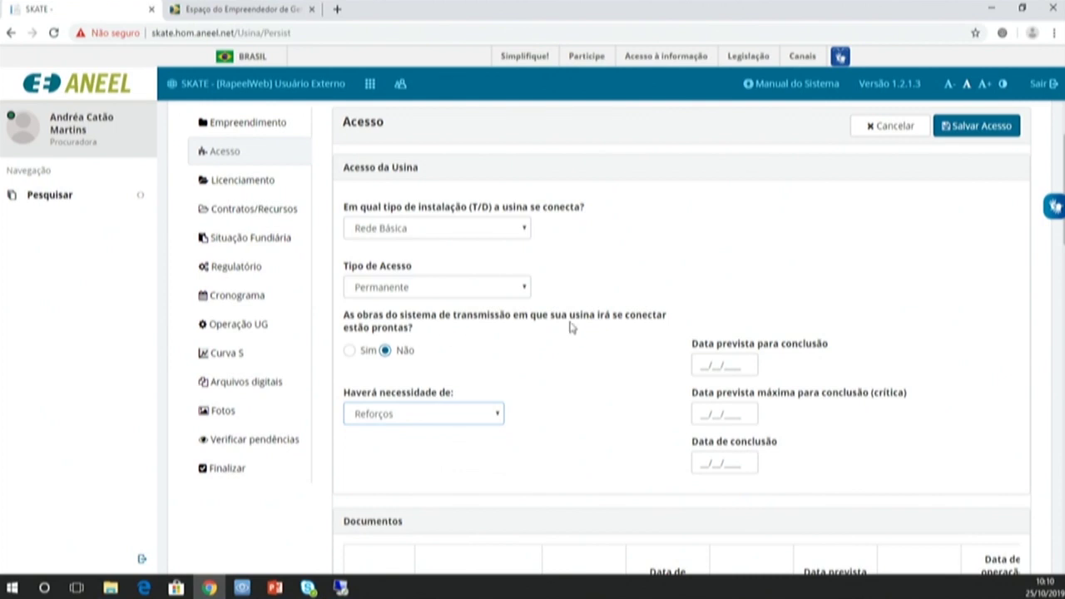
scroll(714, 363, down, 1)
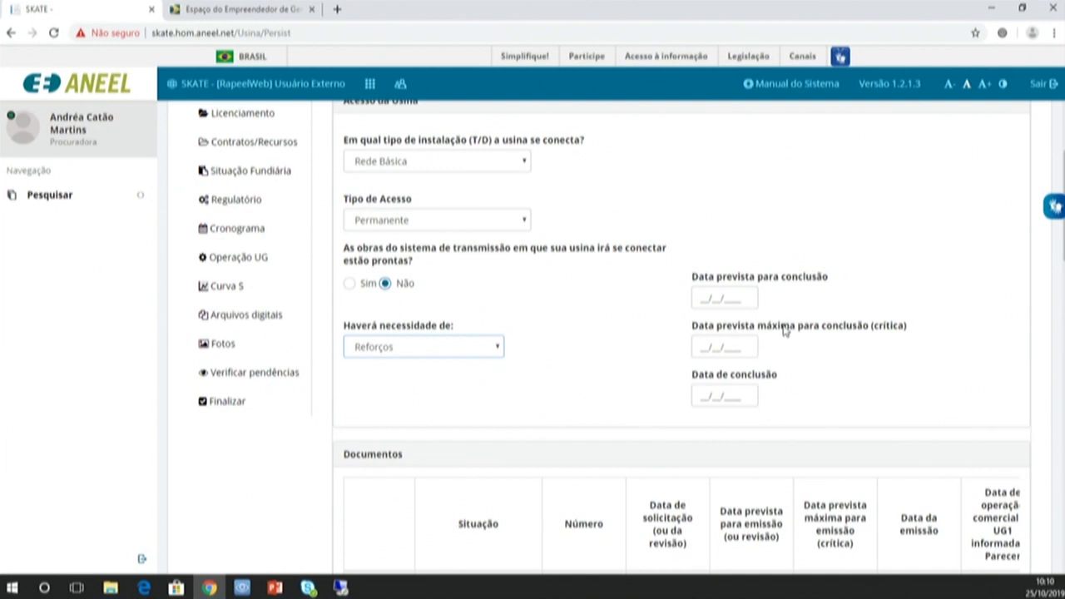
mouse_move(717, 338)
mouse_move(730, 347)
mouse_move(730, 340)
scroll(594, 487, down, 3)
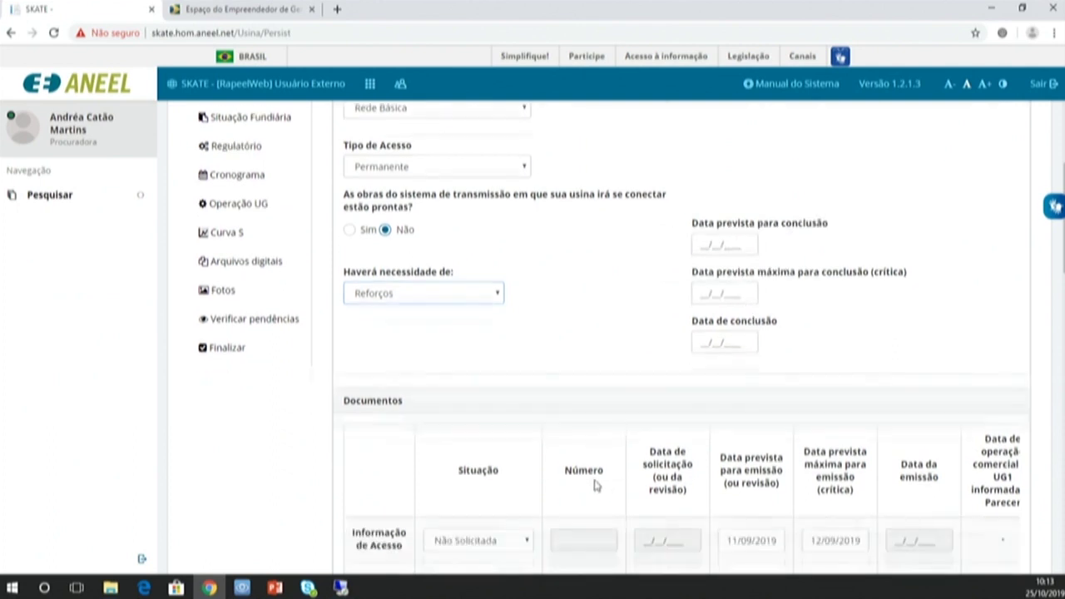
- Bring up the Situação choices for Informação de Acesso in the Documentos table
scroll(842, 389, down, 3)
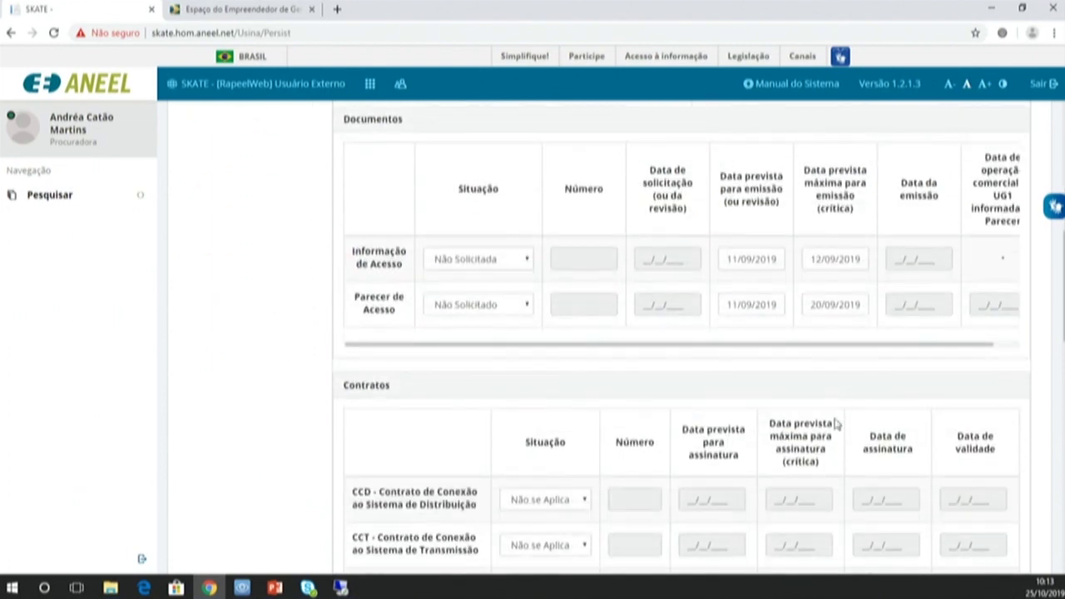
scroll(836, 424, down, 2)
scroll(835, 424, up, 6)
scroll(836, 424, up, 2)
scroll(836, 424, down, 3)
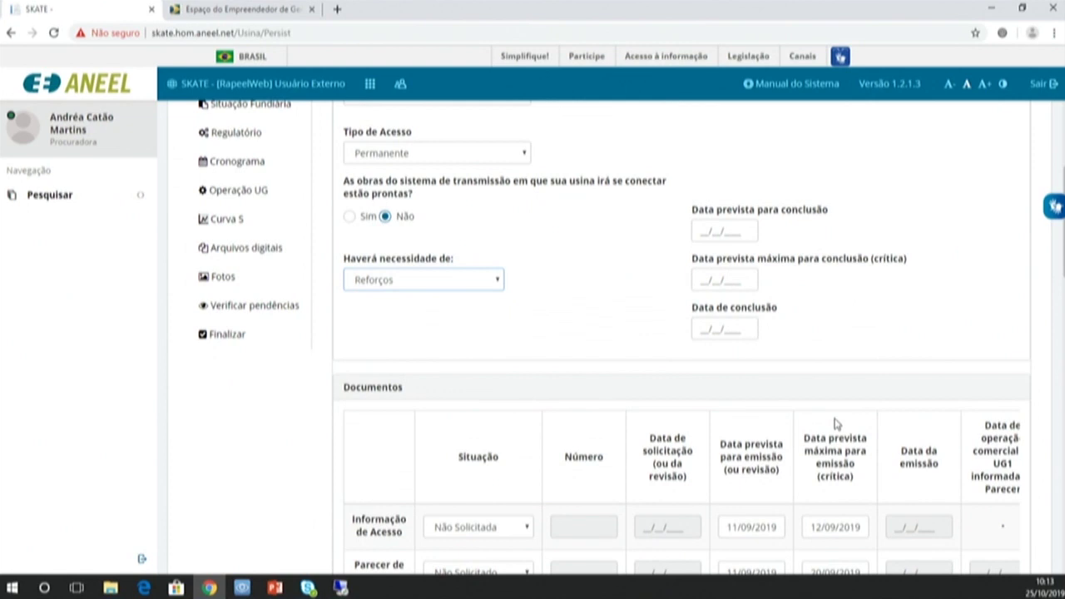
mouse_move(746, 268)
scroll(483, 358, down, 2)
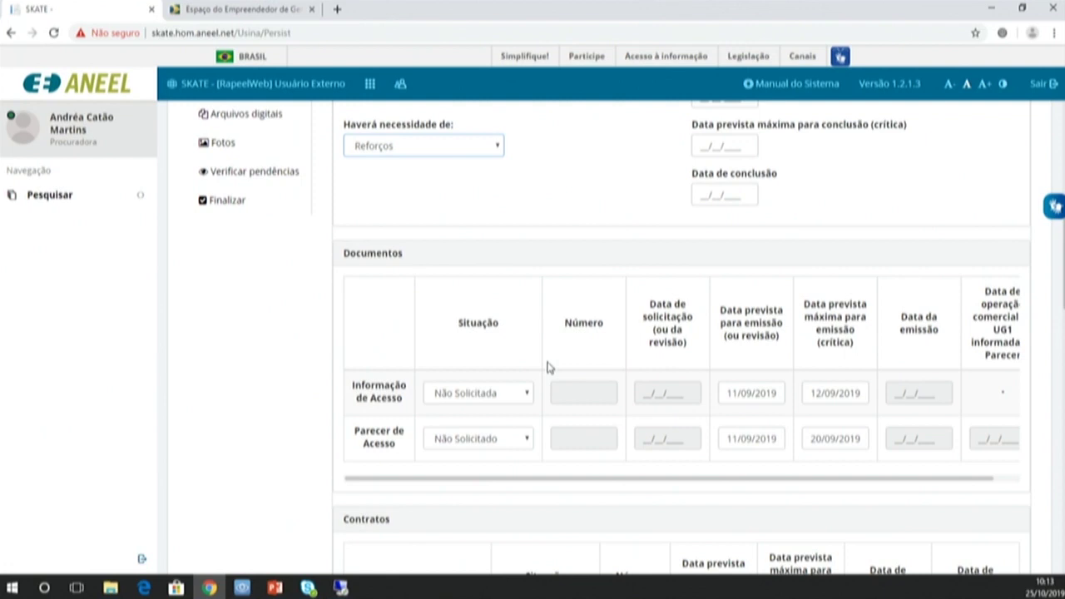
scroll(460, 317, down, 1)
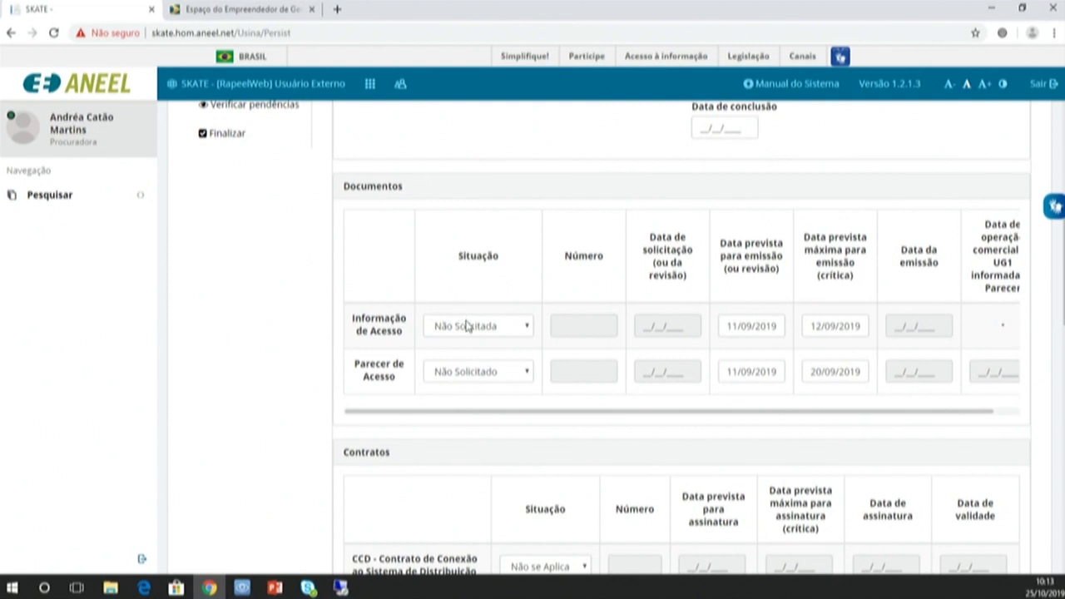
click(450, 330)
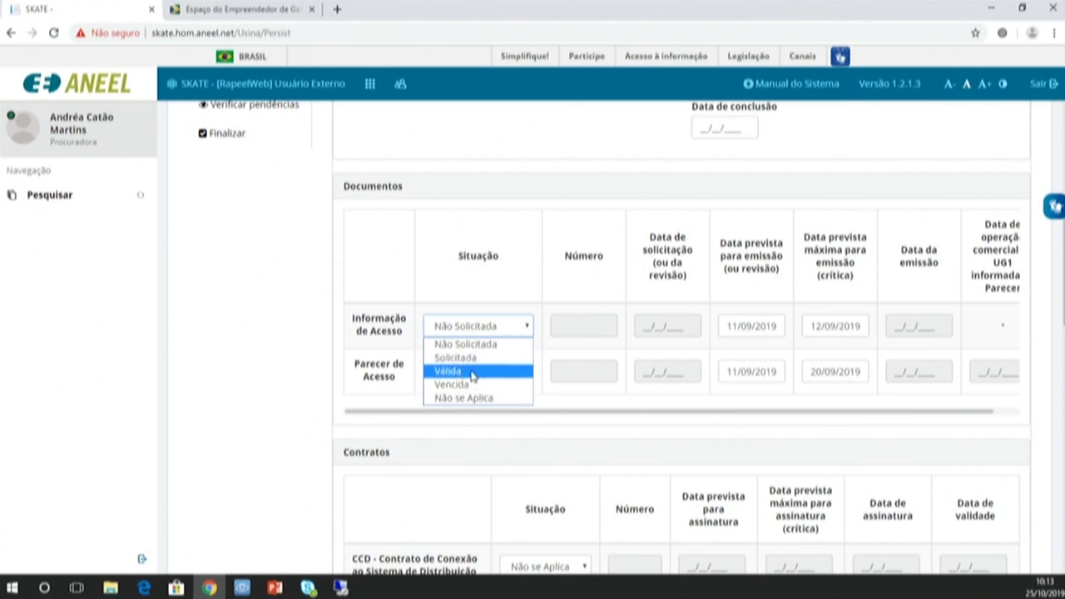
- Keep Informação de Acesso's status as Não Solicitada rather than Não se Aplica
click(466, 398)
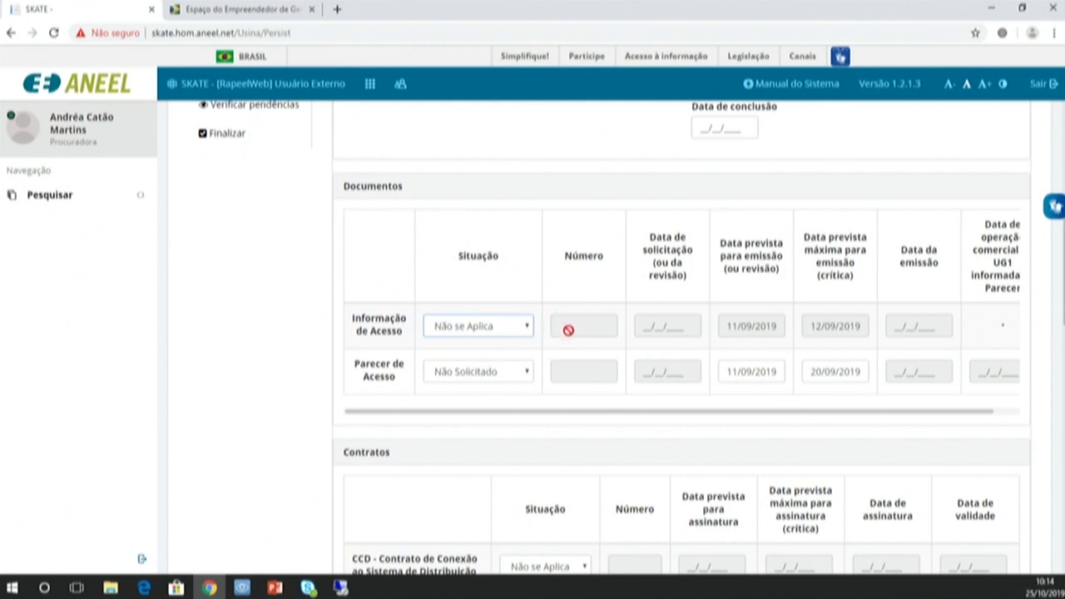
triple_click(747, 325)
triple_click(841, 325)
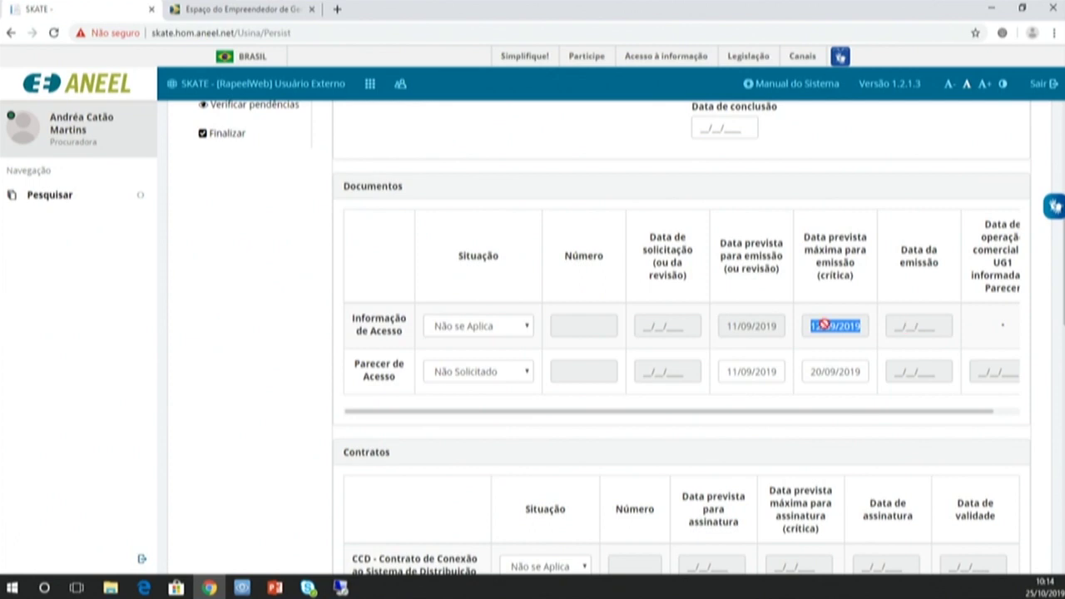
click(556, 318)
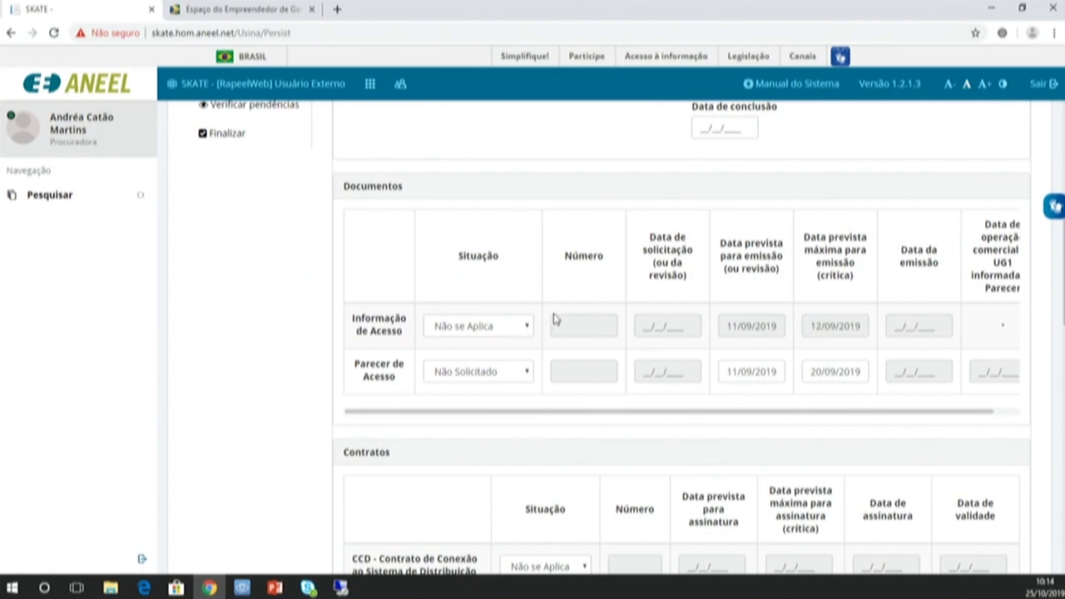
click(492, 326)
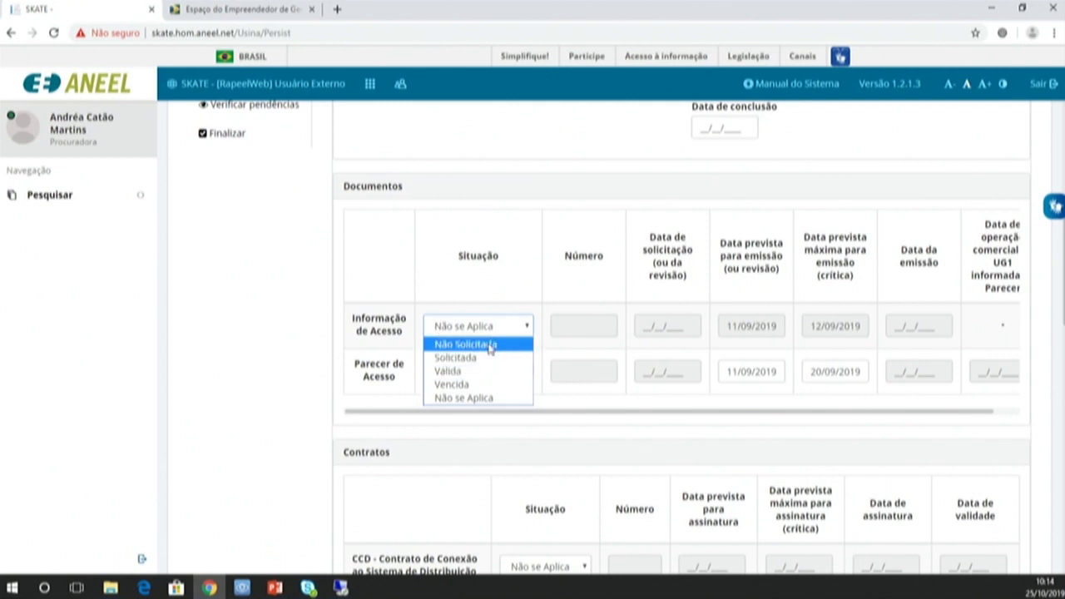
click(488, 345)
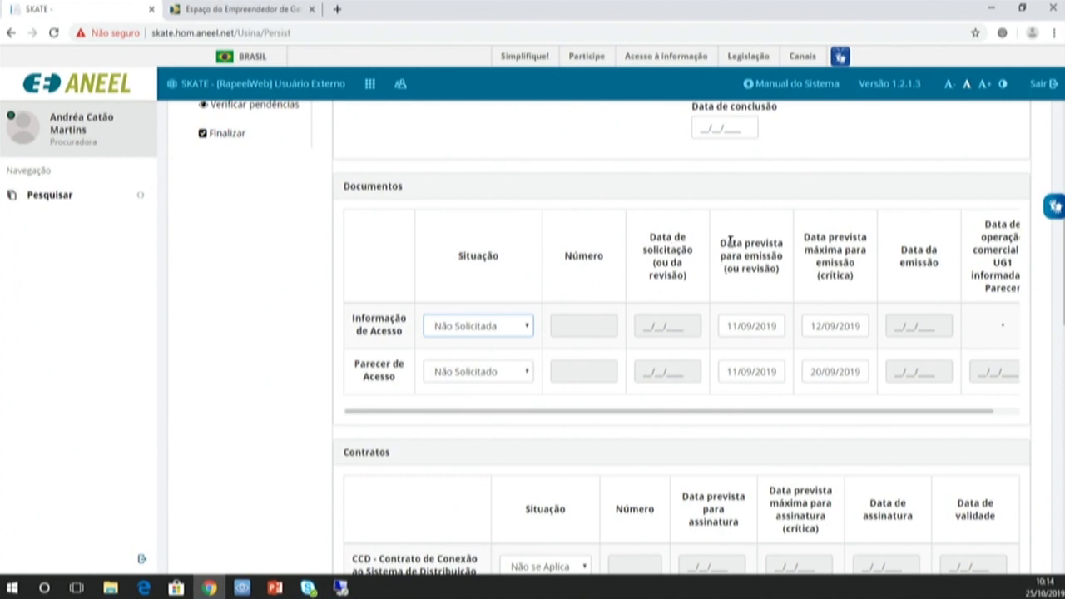
click(750, 322)
- Clear both Informação de Acesso expected and maximum issue dates
key(BackSpace)
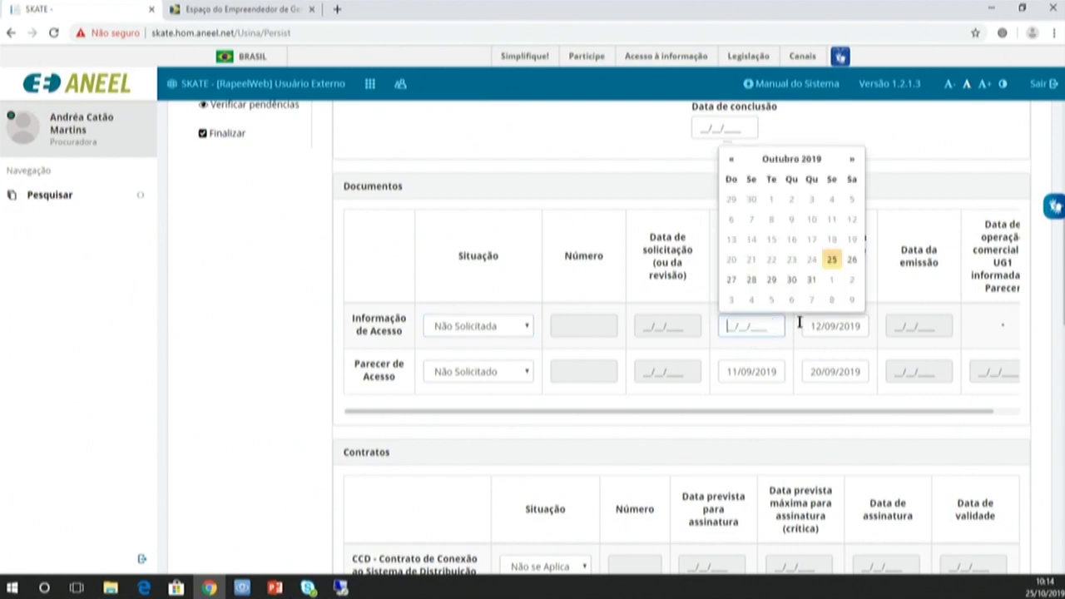
click(845, 323)
key(BackSpace)
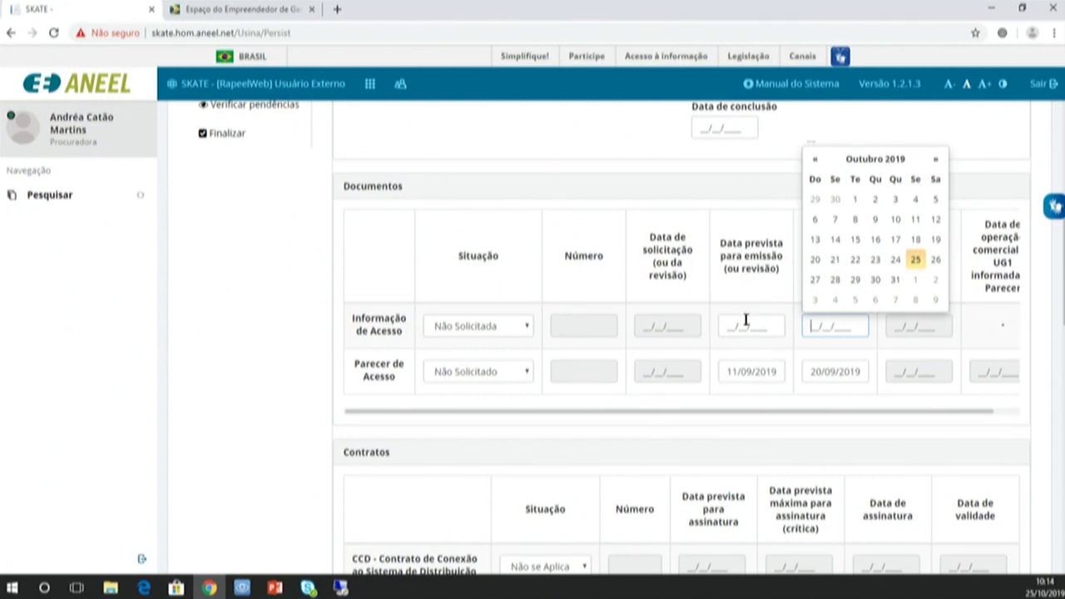
click(750, 322)
click(857, 328)
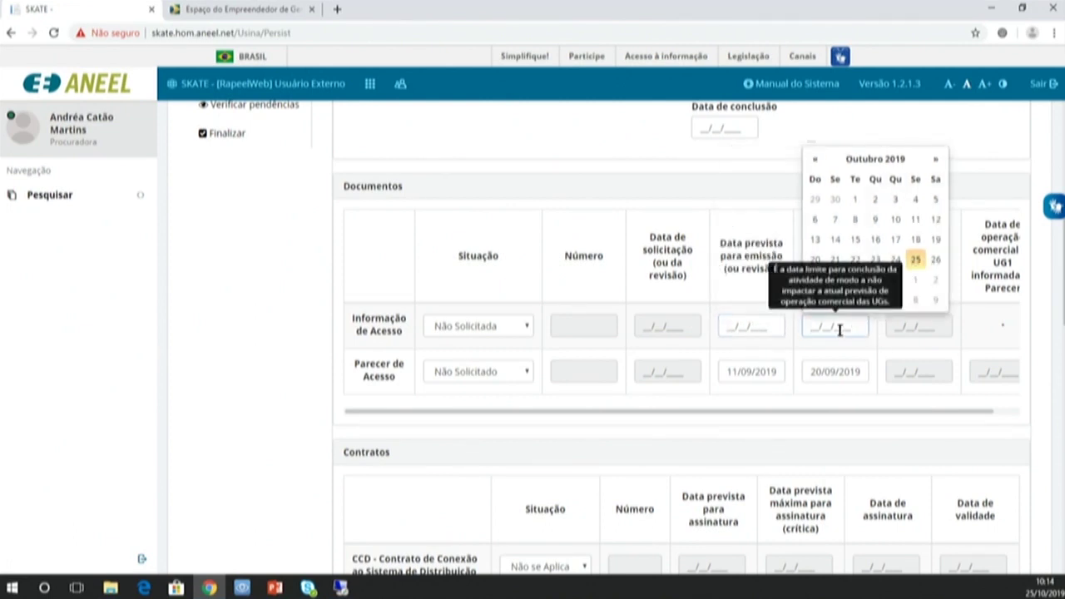
click(761, 327)
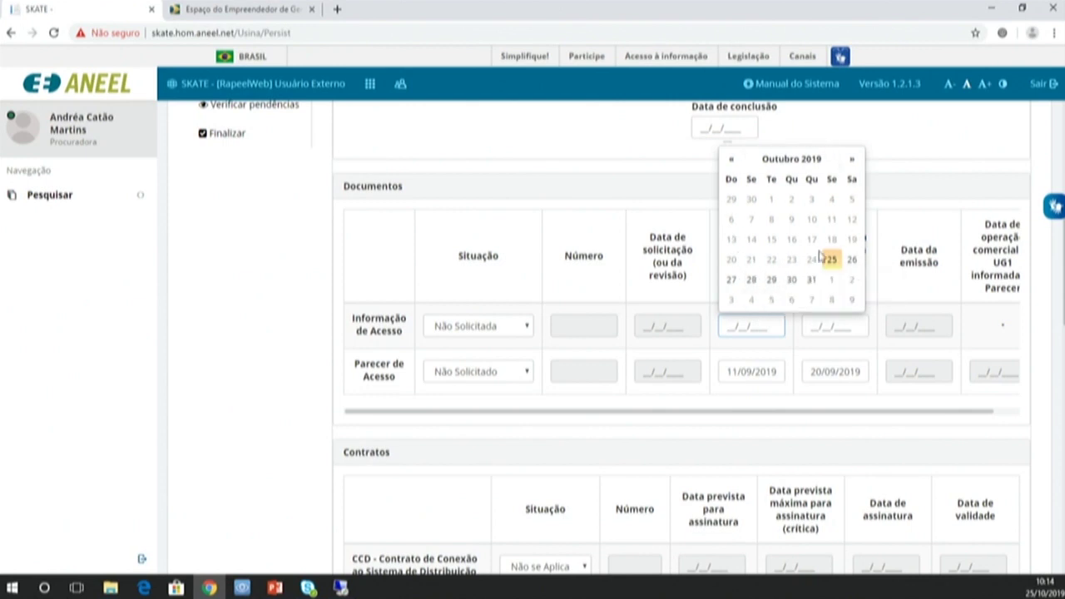
- Set the expected issue date to 30/10/2019, leaving the maximum date blank
text(10/10/2019)
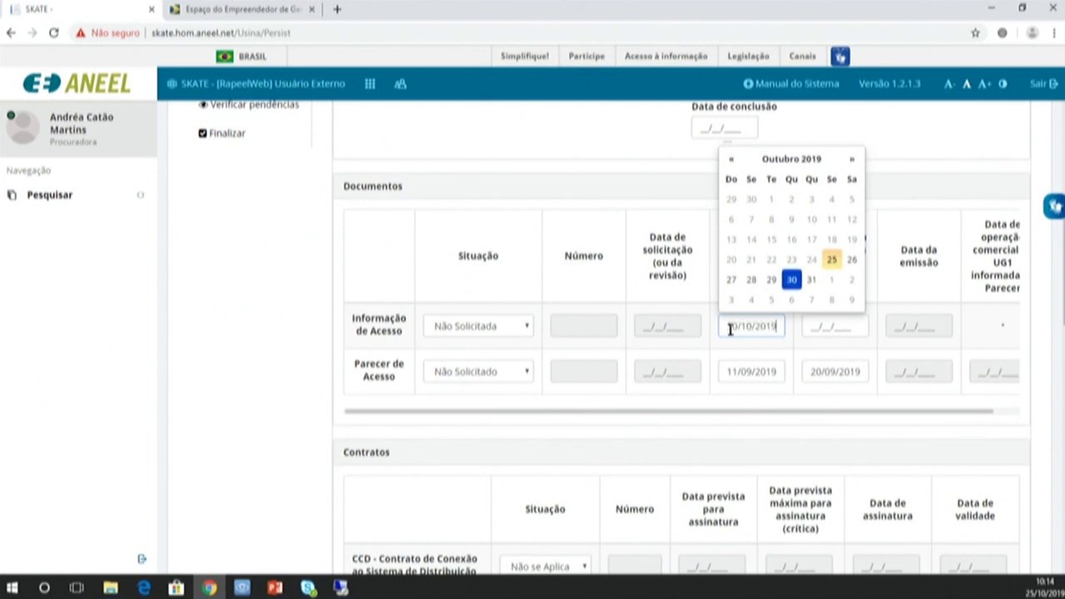
drag(728, 327, 786, 326)
key(BackSpace)
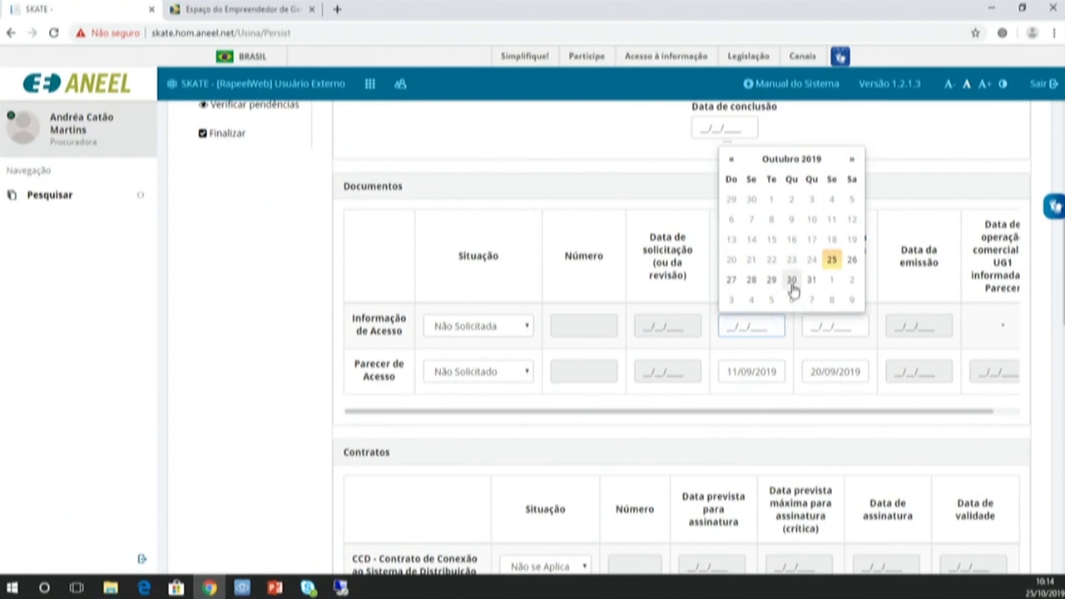
click(792, 280)
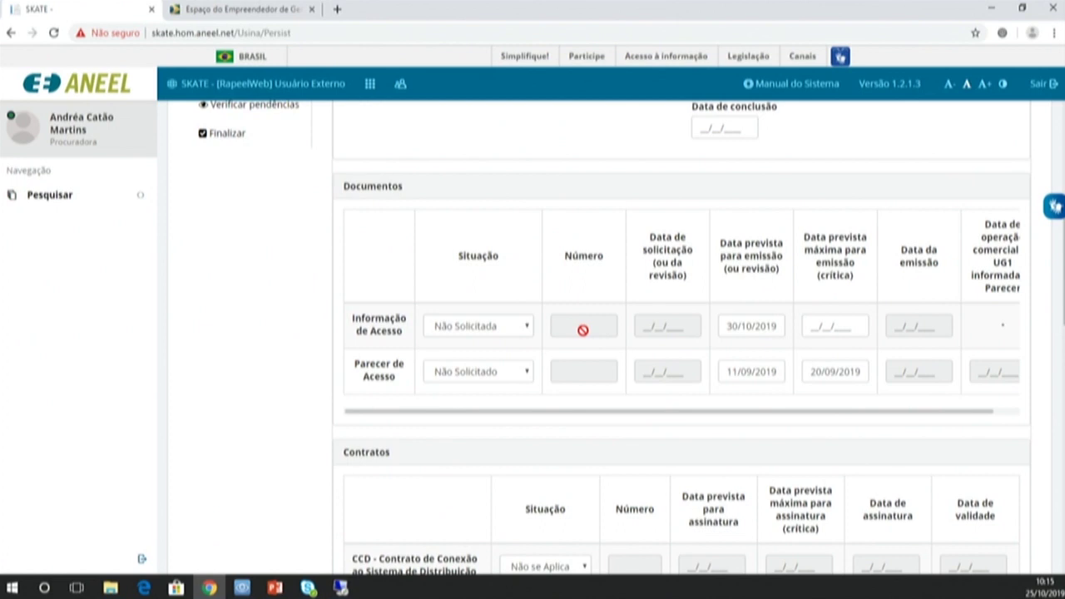
click(814, 326)
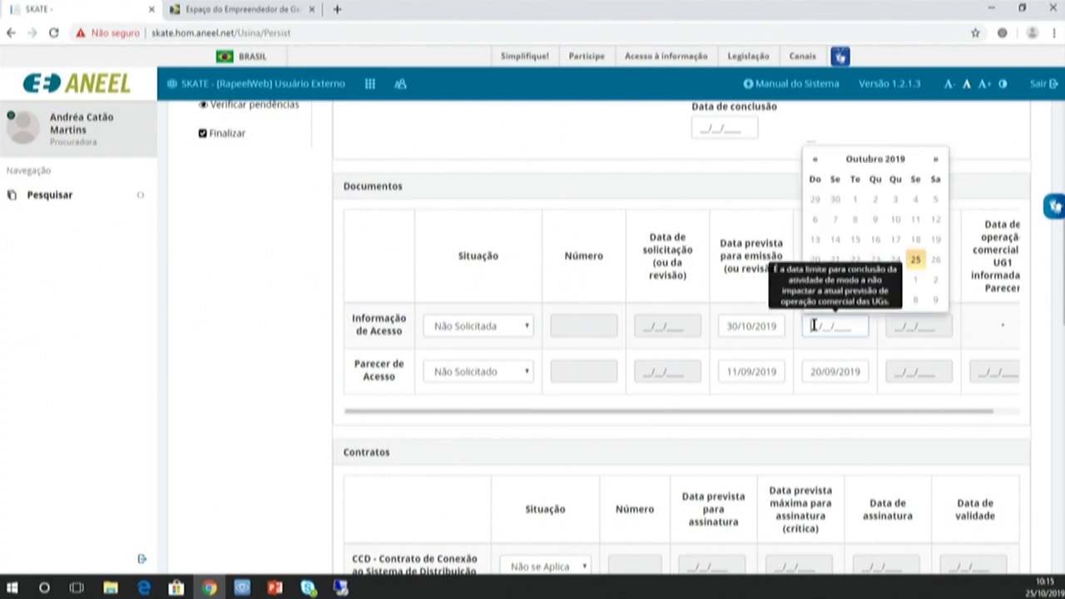
click(744, 326)
click(820, 325)
click(965, 403)
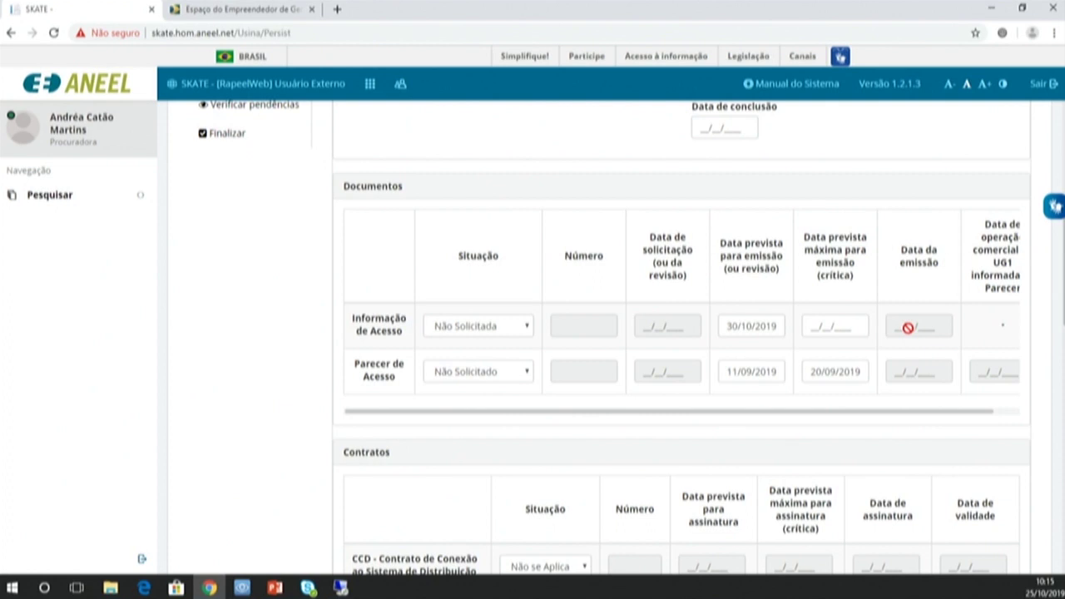
click(456, 325)
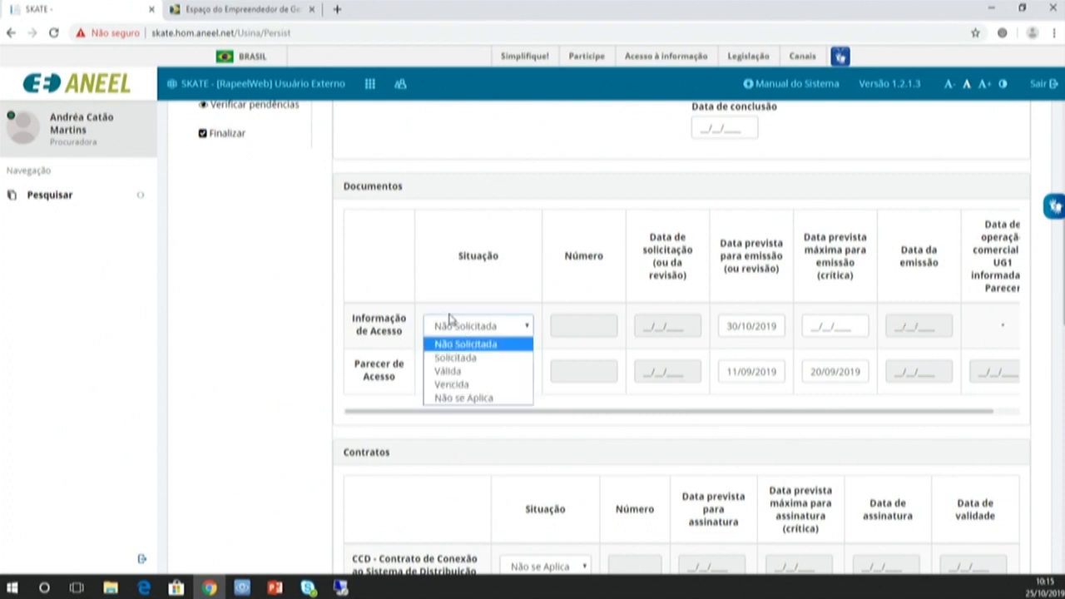
- Change Informação de Acesso's status to Solicitada
click(457, 360)
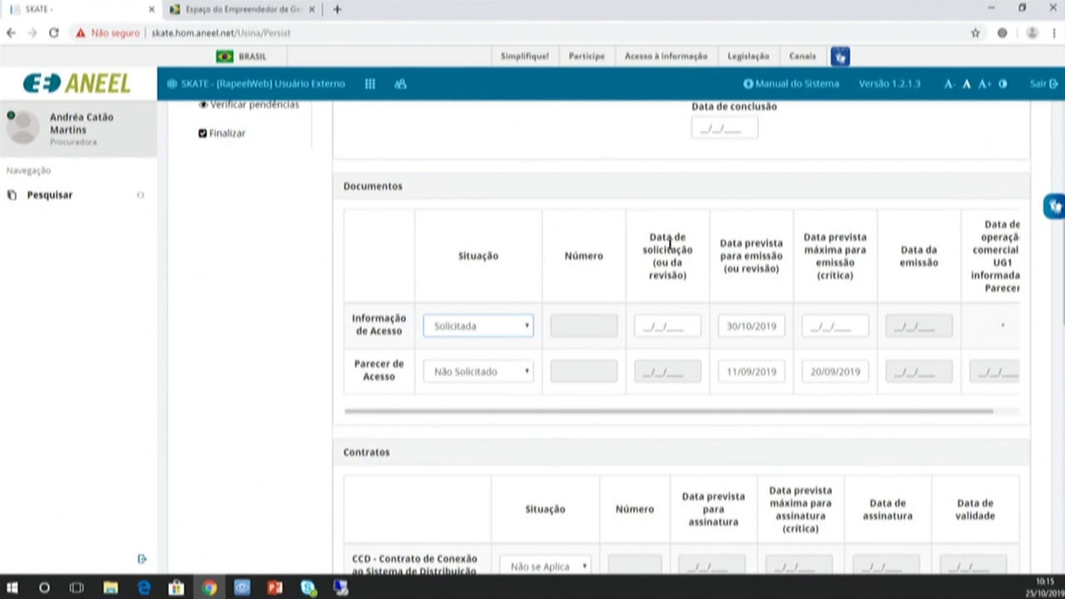
click(656, 323)
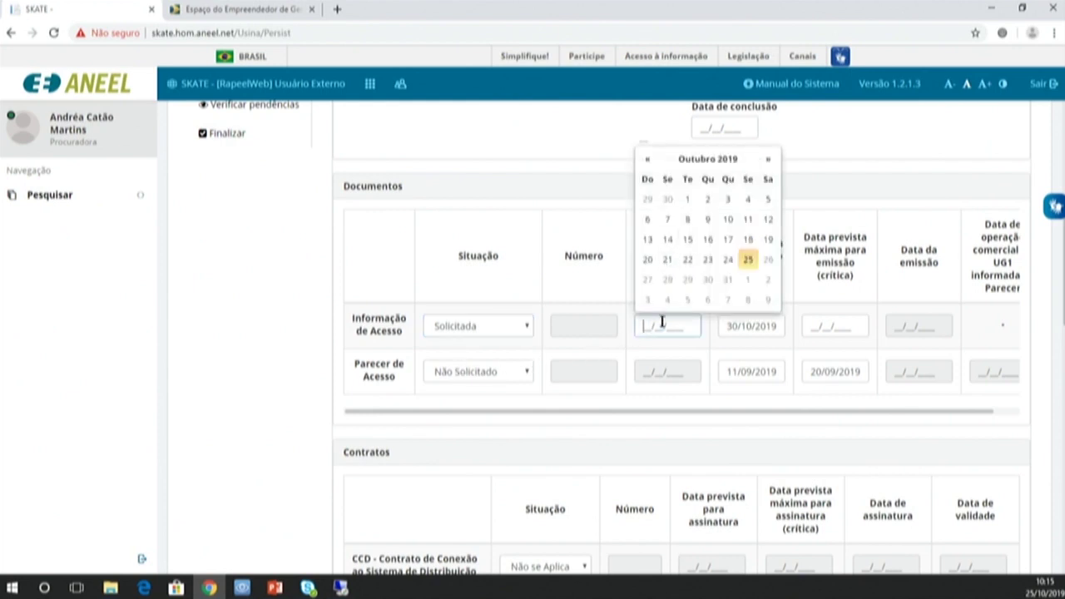
click(756, 326)
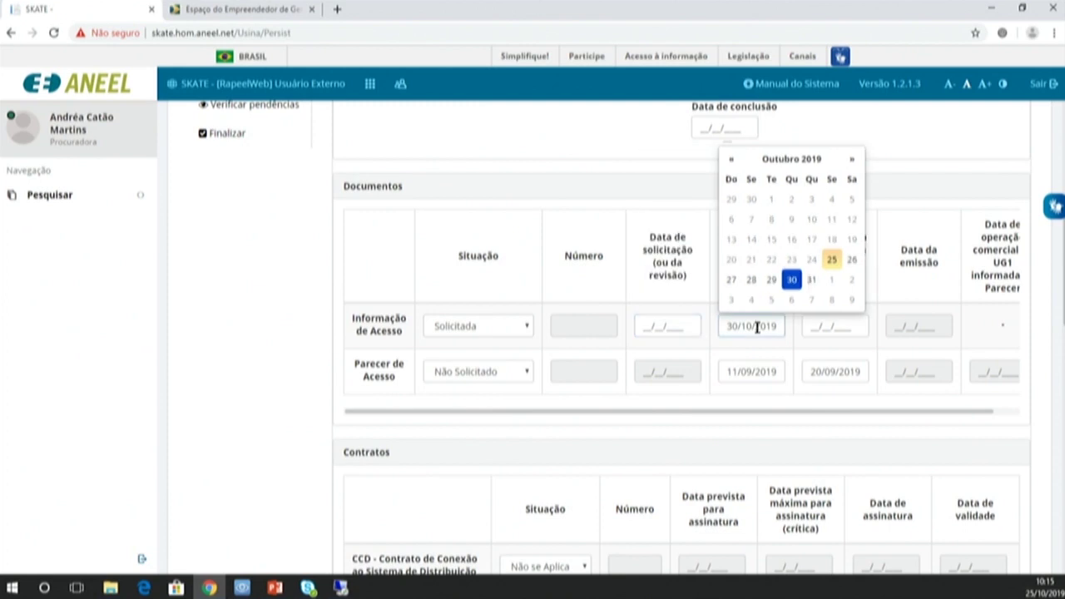
- Set the maximum expected issue date to 30/11/2019
click(832, 325)
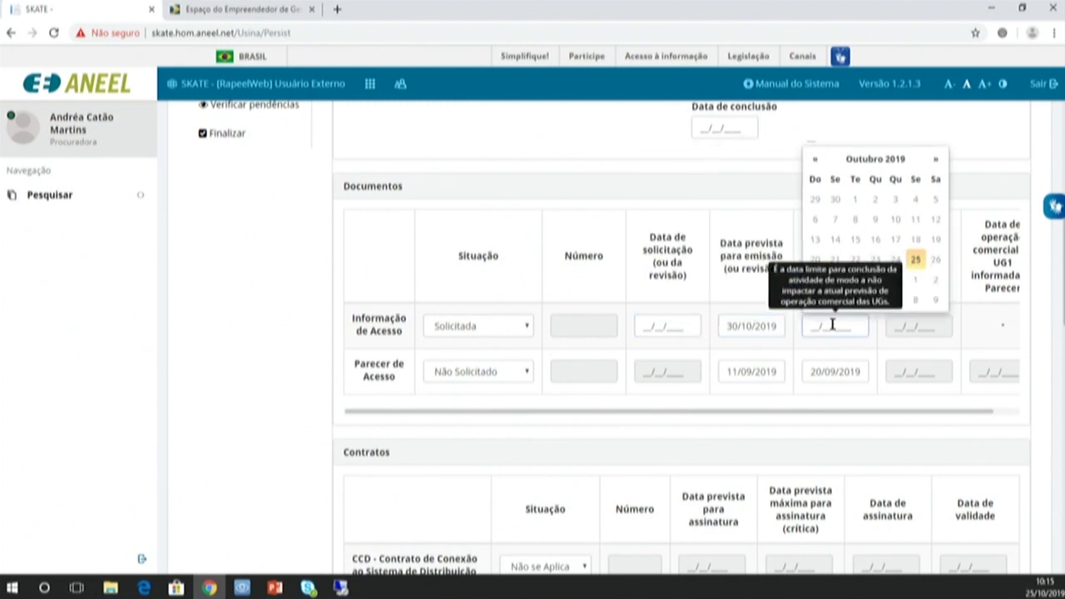
click(936, 160)
click(935, 279)
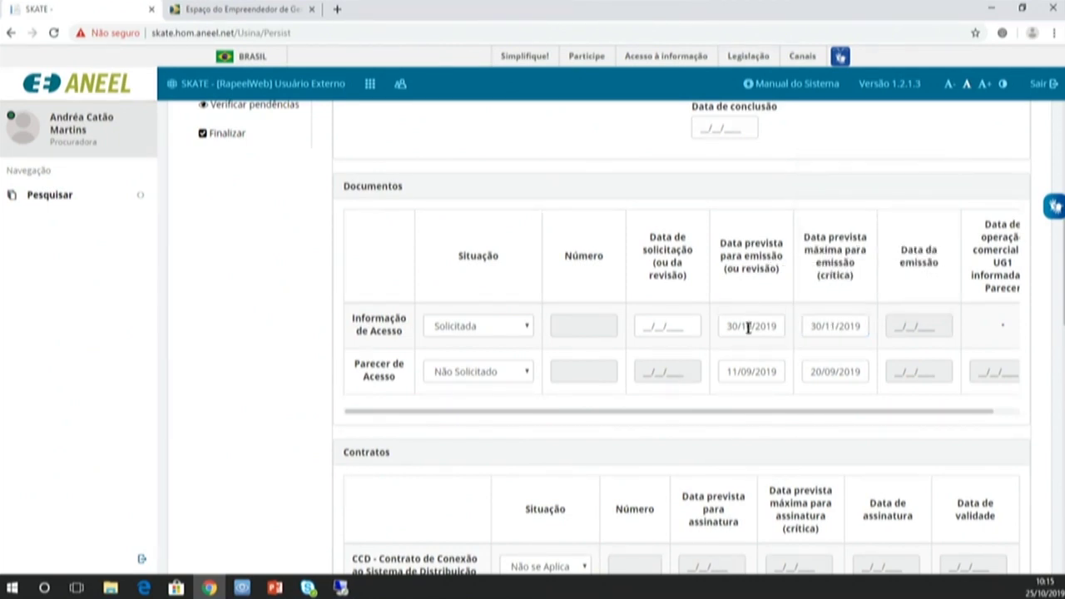
mouse_move(831, 328)
click(682, 326)
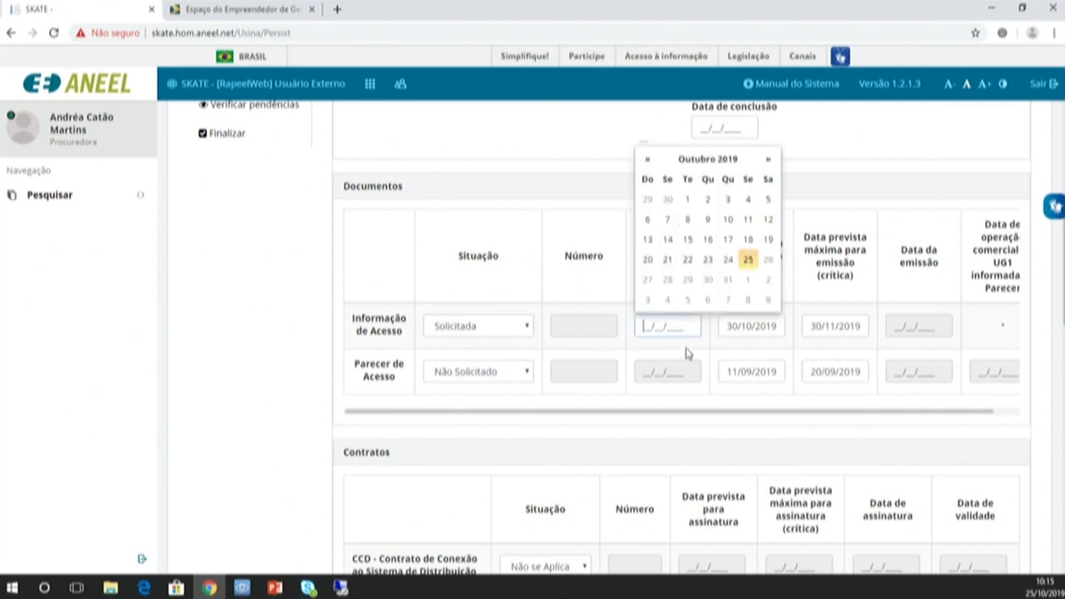
- Set Informação de Acesso's request date to 06/02/2018
click(688, 353)
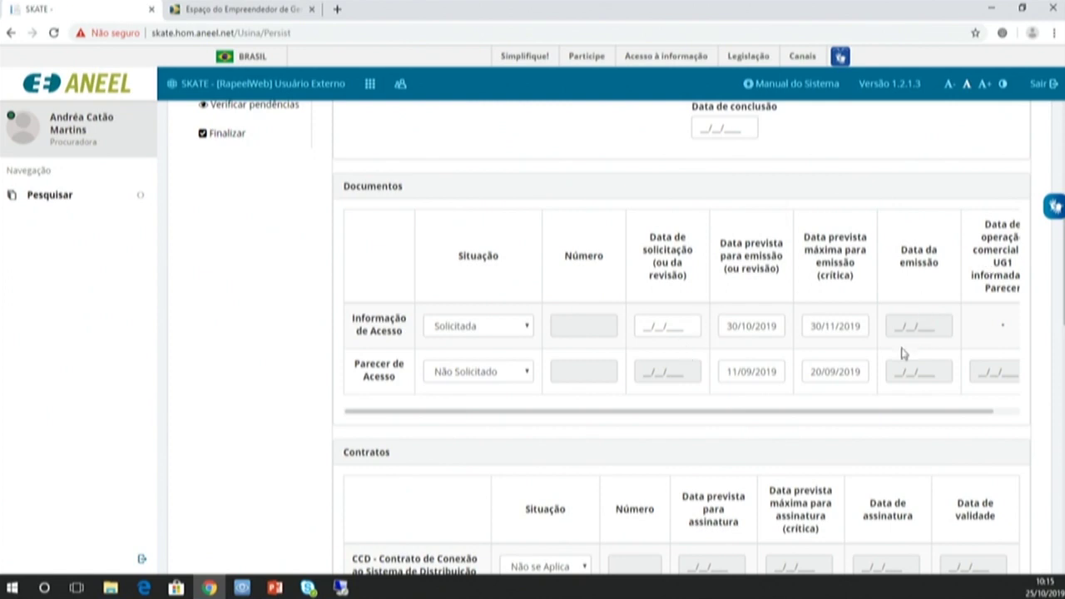
click(642, 331)
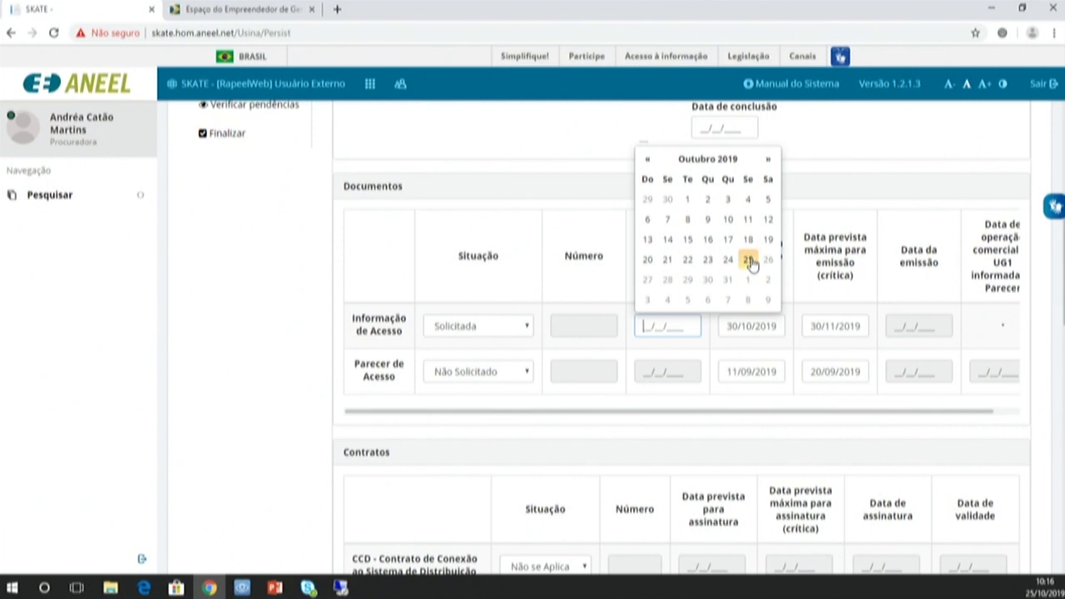
click(702, 159)
click(648, 185)
click(648, 184)
click(764, 184)
click(765, 184)
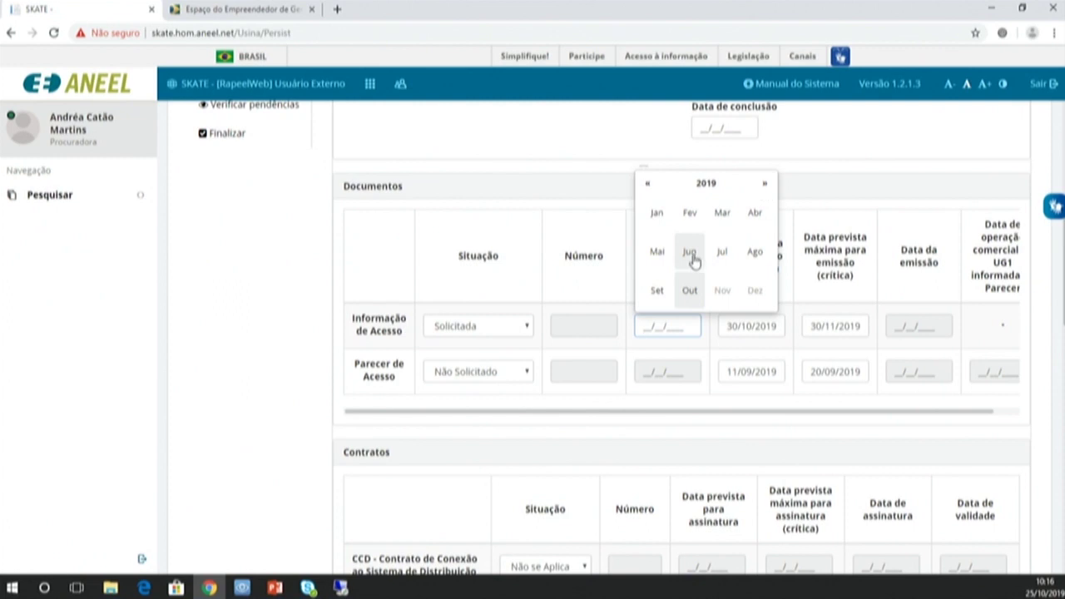
click(648, 187)
click(690, 214)
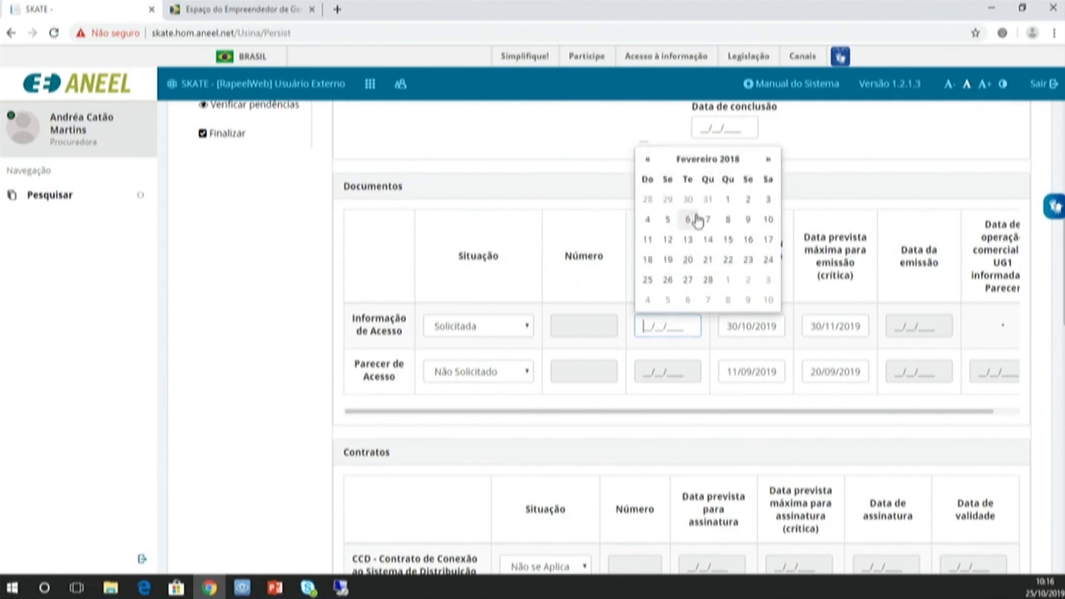
click(690, 221)
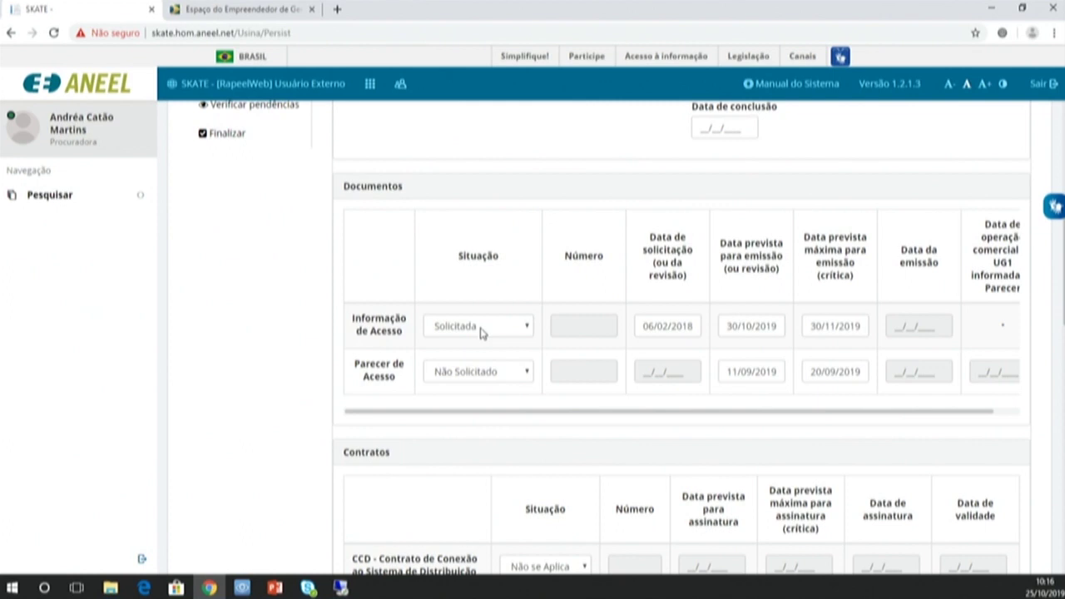
click(481, 329)
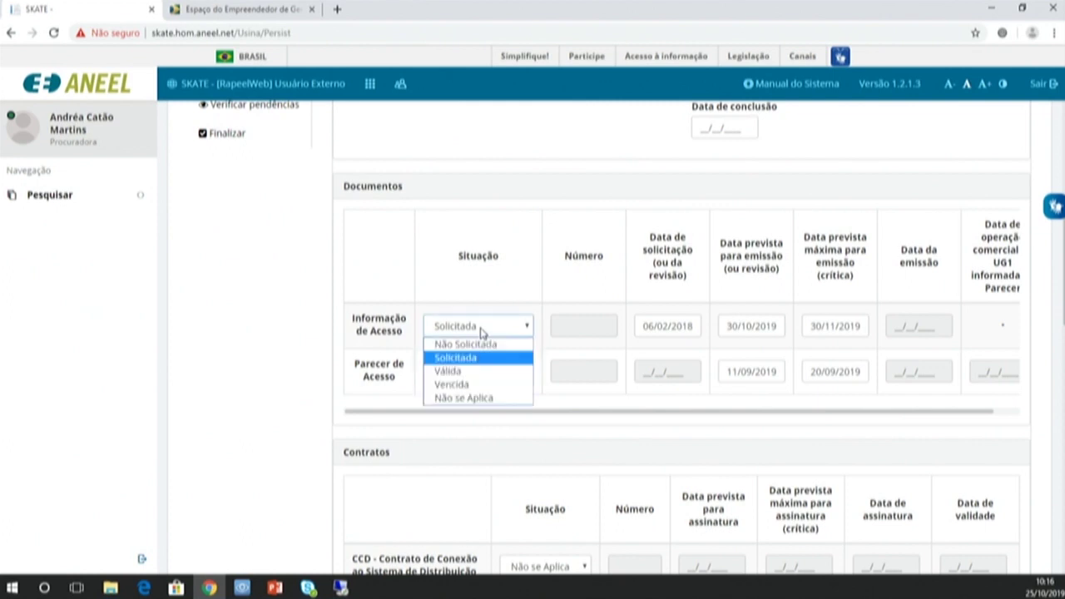
click(463, 372)
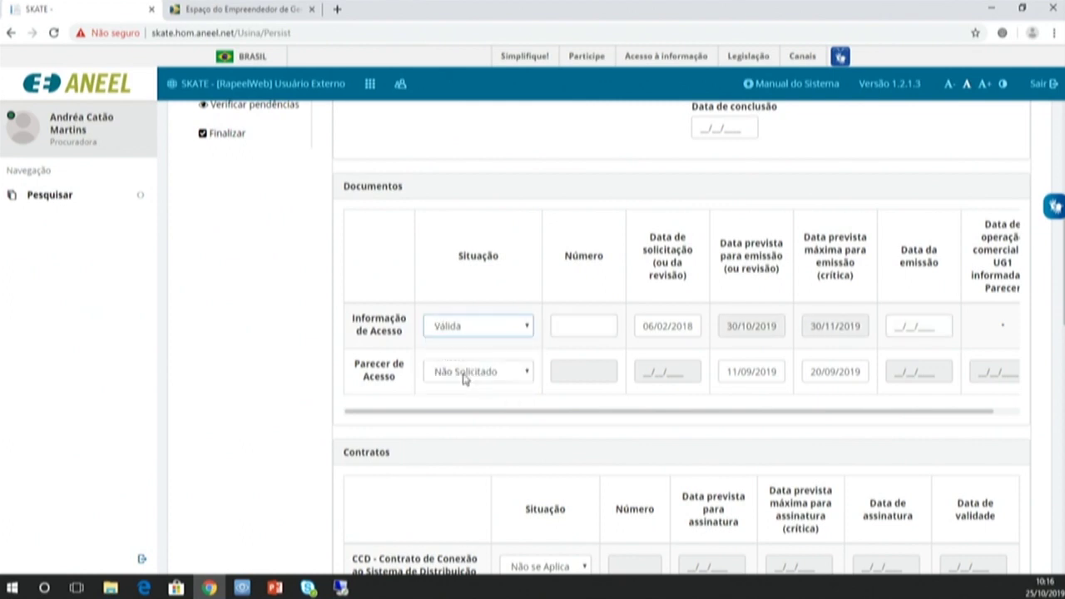
click(585, 325)
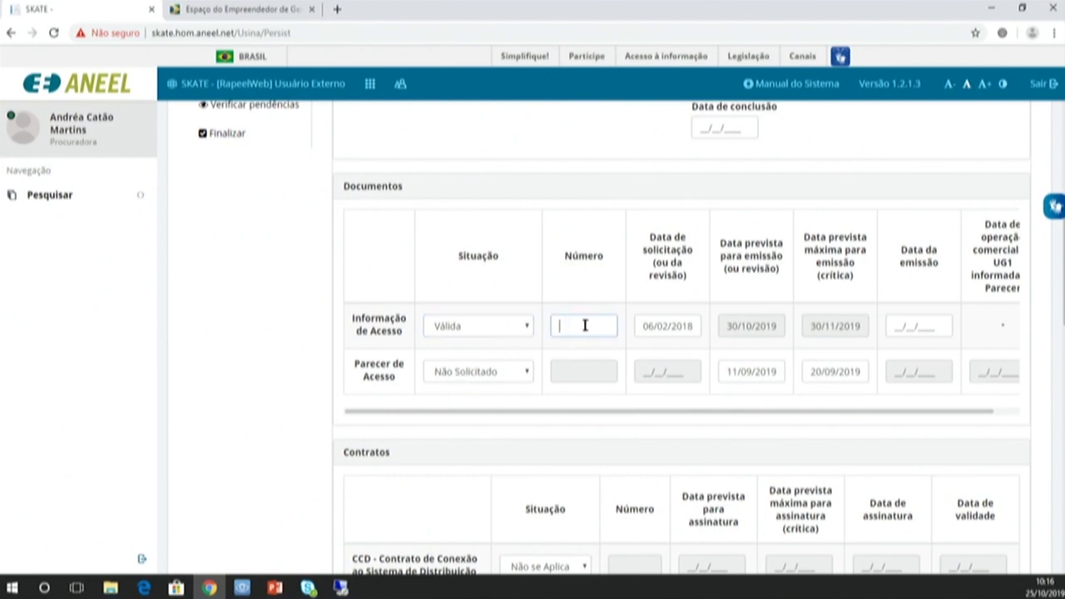
text(0)
key(BackSpace)
text(0)
key(BackSpace)
text(1-3-2019)
drag(618, 325, 371, 295)
key(BackSpace)
- Give Informação de Acesso an emission date of 24/10/2019
scroll(672, 325, down, 5)
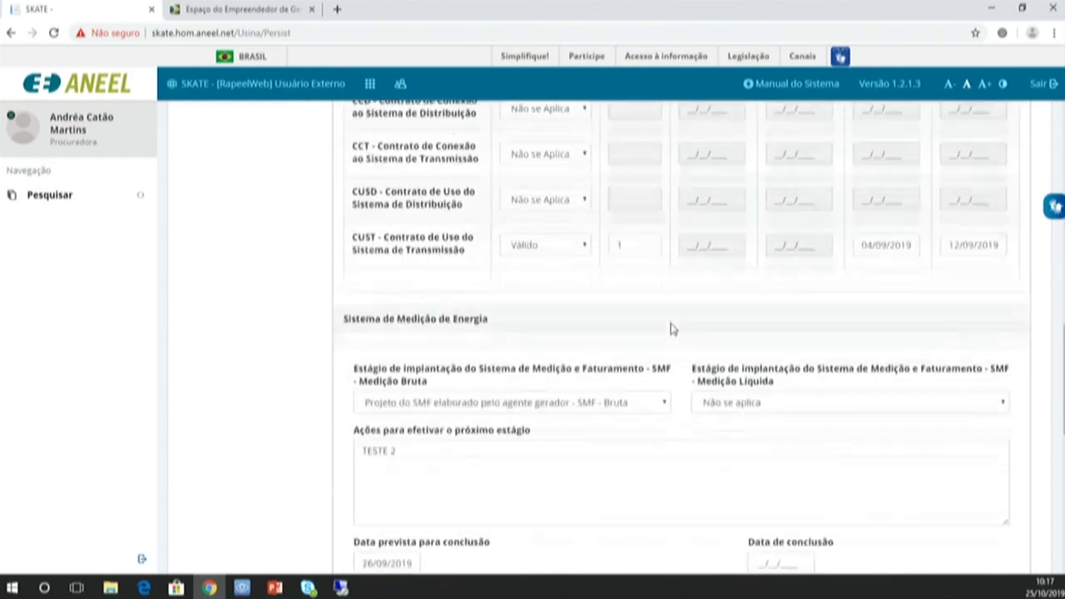
scroll(671, 324, up, 3)
scroll(672, 328, up, 3)
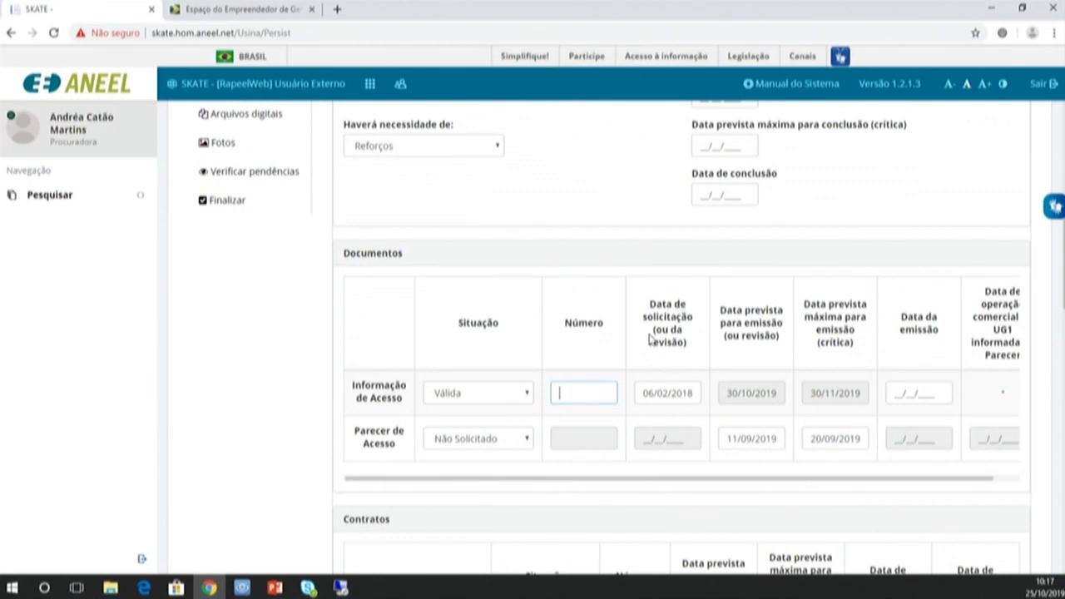
drag(643, 393, 689, 392)
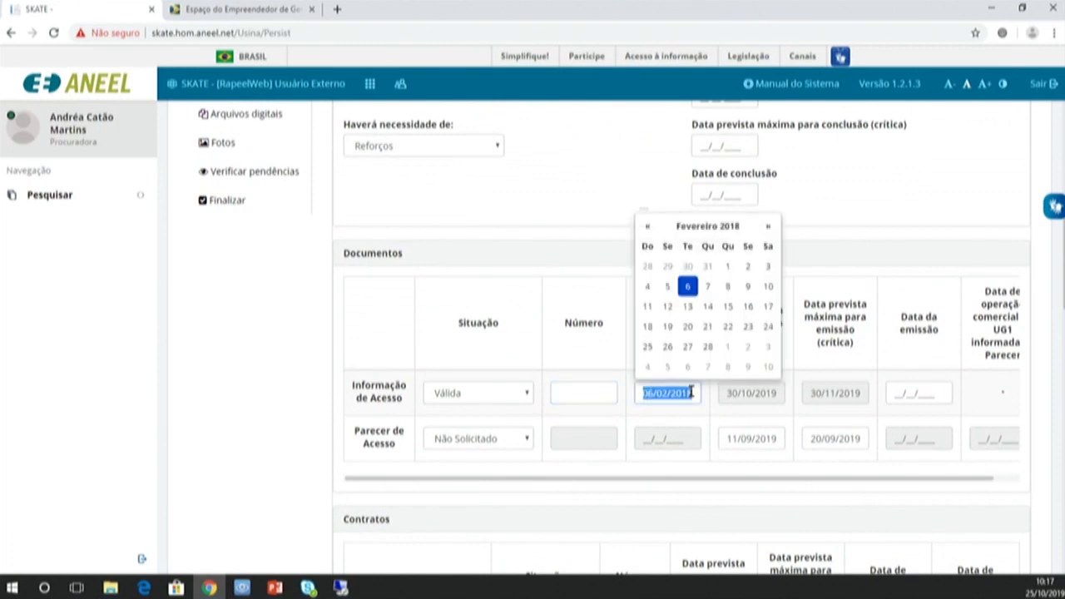
click(692, 427)
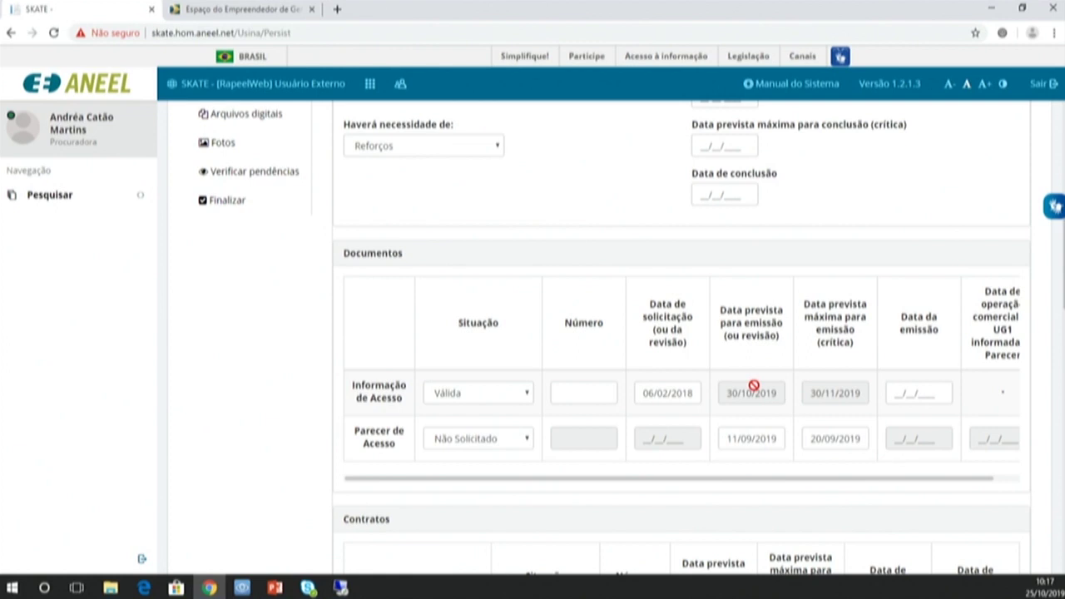
click(913, 391)
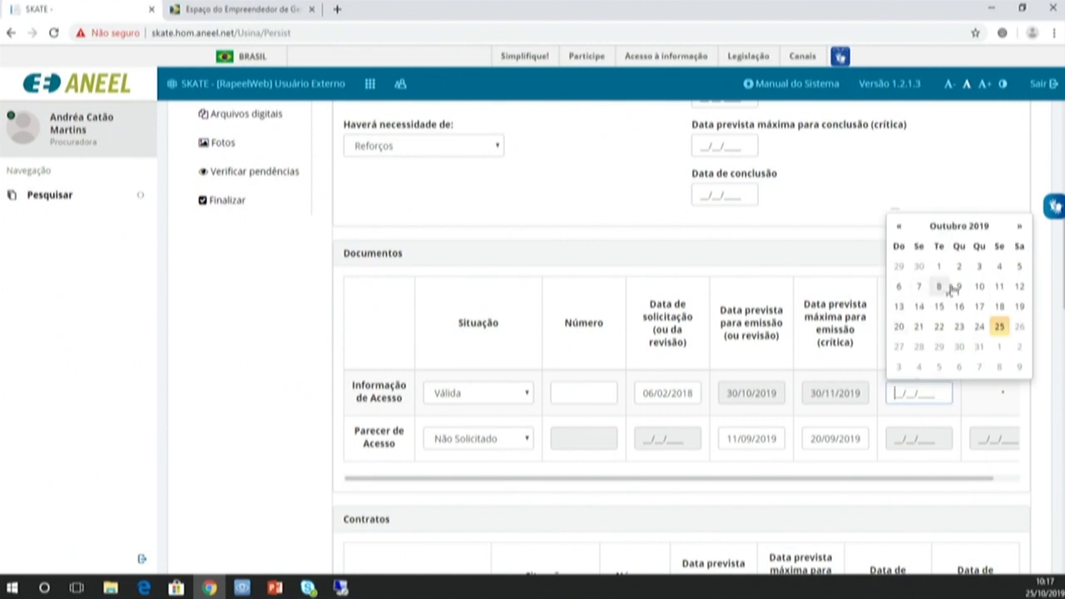
click(981, 327)
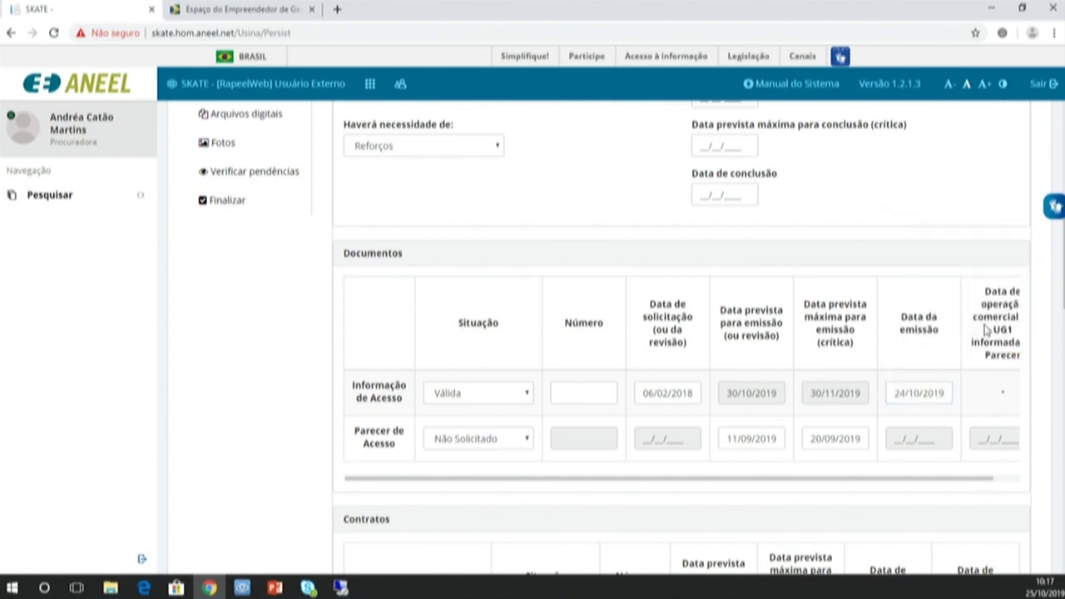
click(497, 445)
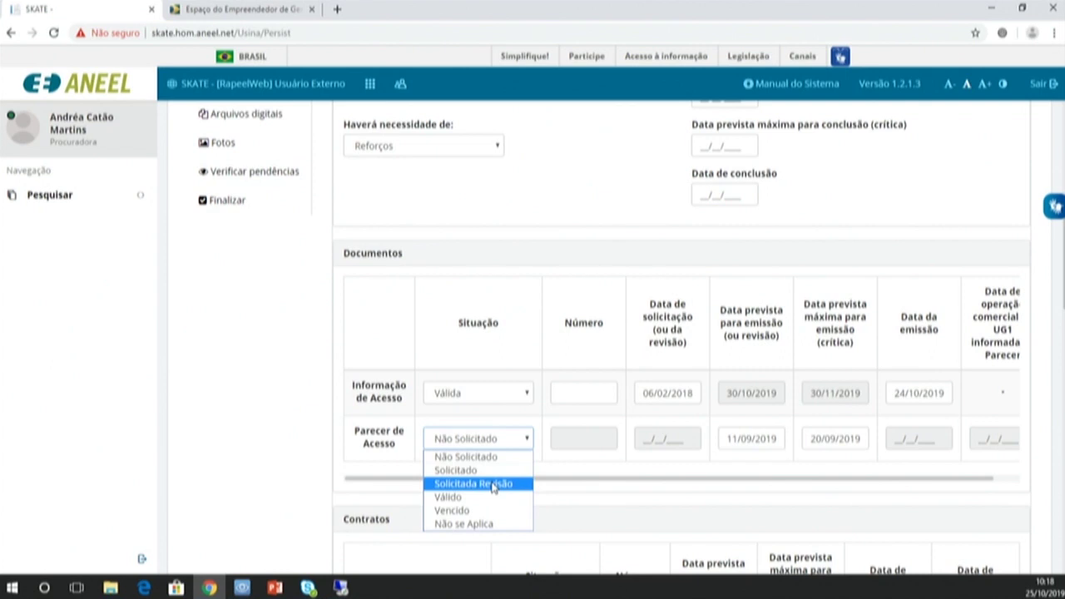
- Mark Parecer de Acesso as Solicitada Revisão, leaving the UG1 operation date empty
click(493, 484)
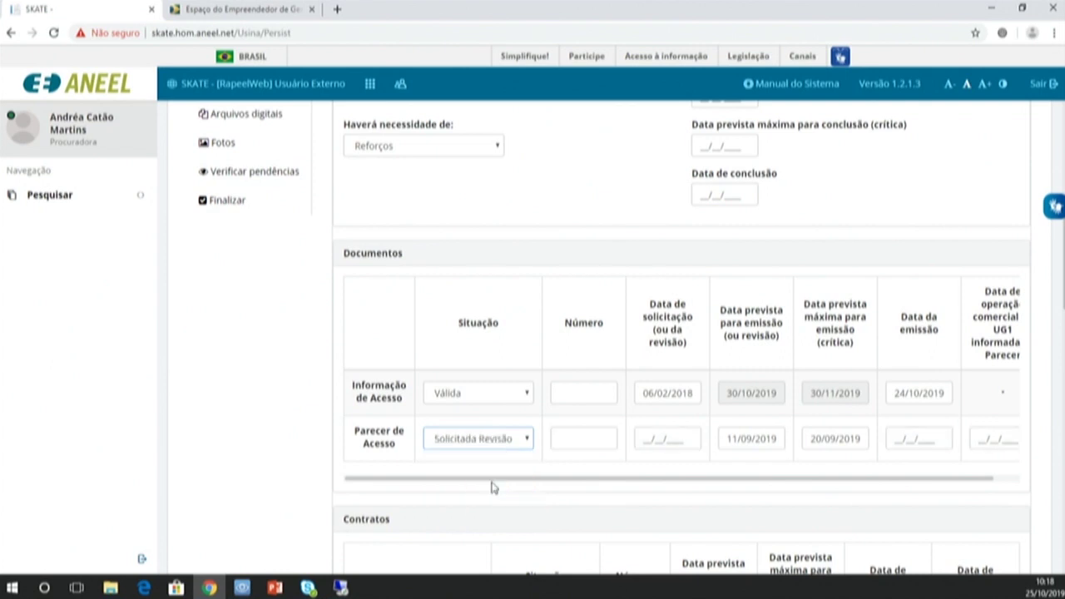
drag(537, 490, 832, 449)
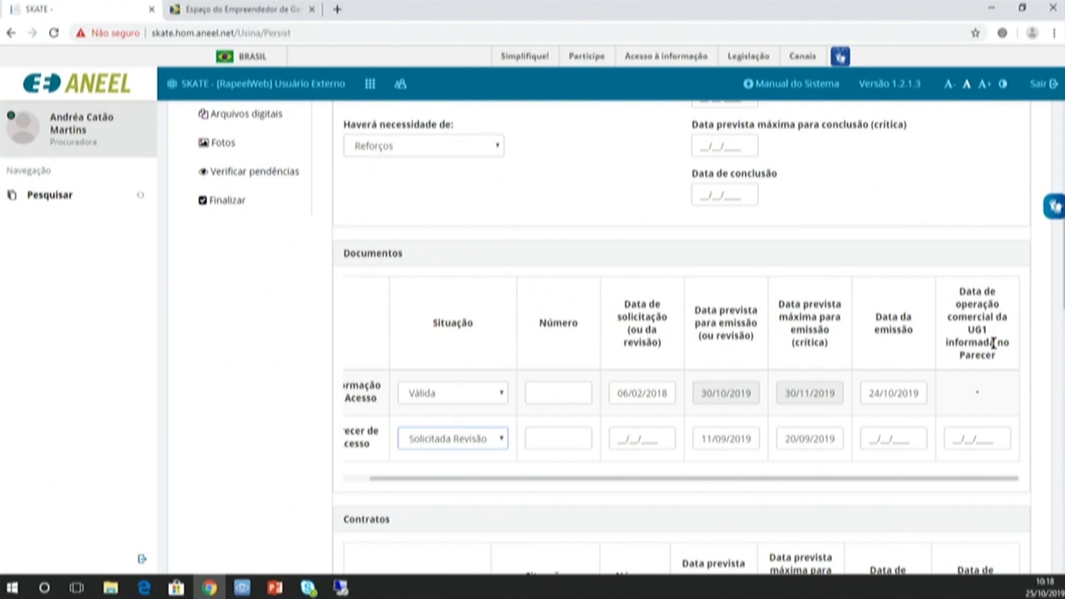
mouse_move(941, 487)
mouse_down()
mouse_move(820, 489)
mouse_move(940, 491)
mouse_up()
click(976, 435)
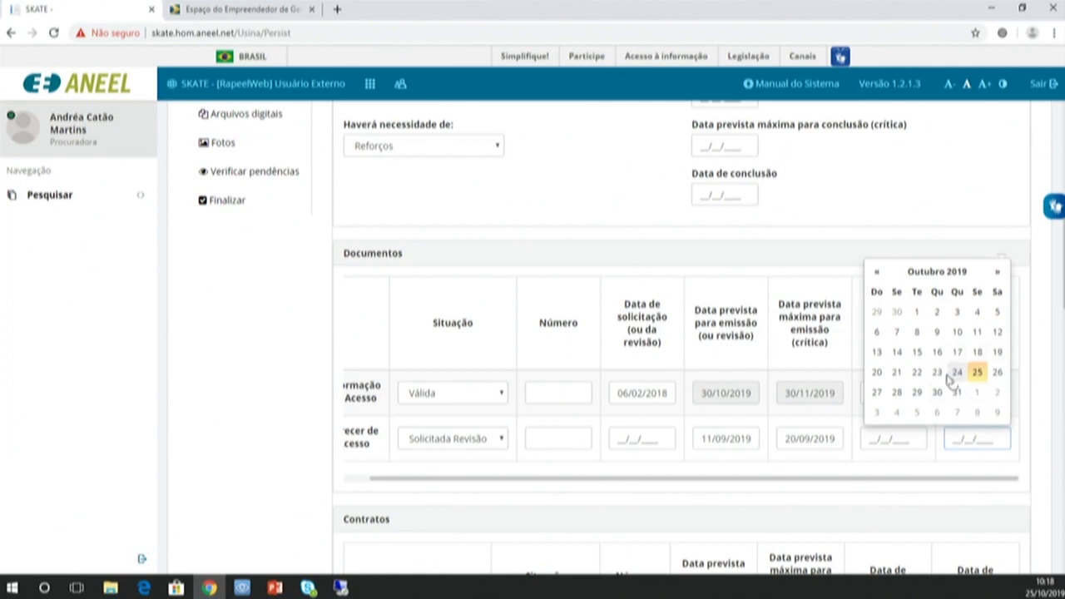
click(997, 274)
click(942, 187)
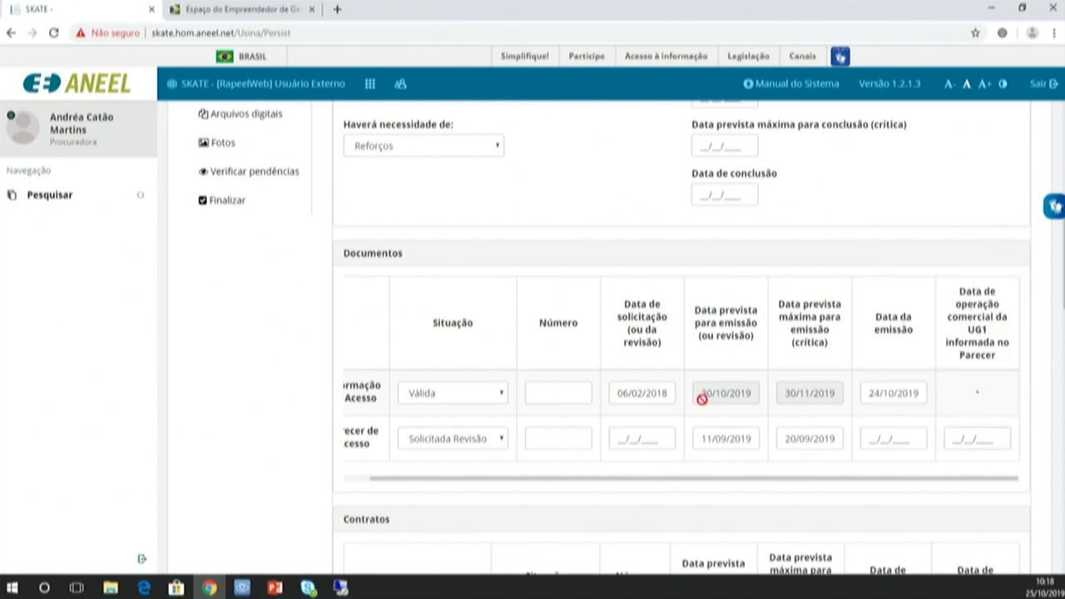
- In the Contratos table, keep the CCD contract's Situação at Não se Aplica
scroll(701, 399, down, 3)
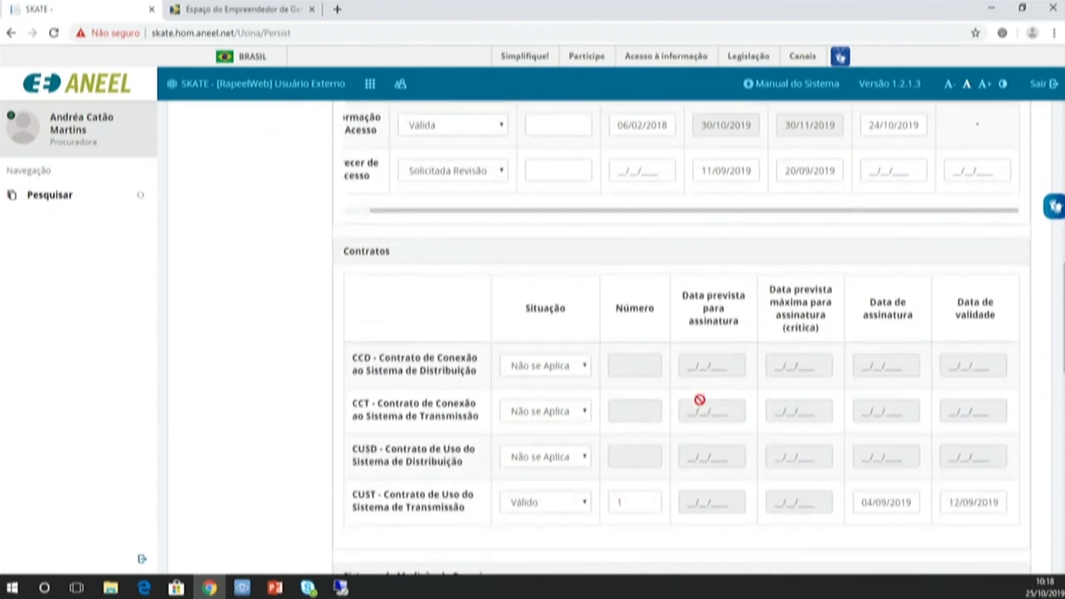
scroll(700, 400, down, 1)
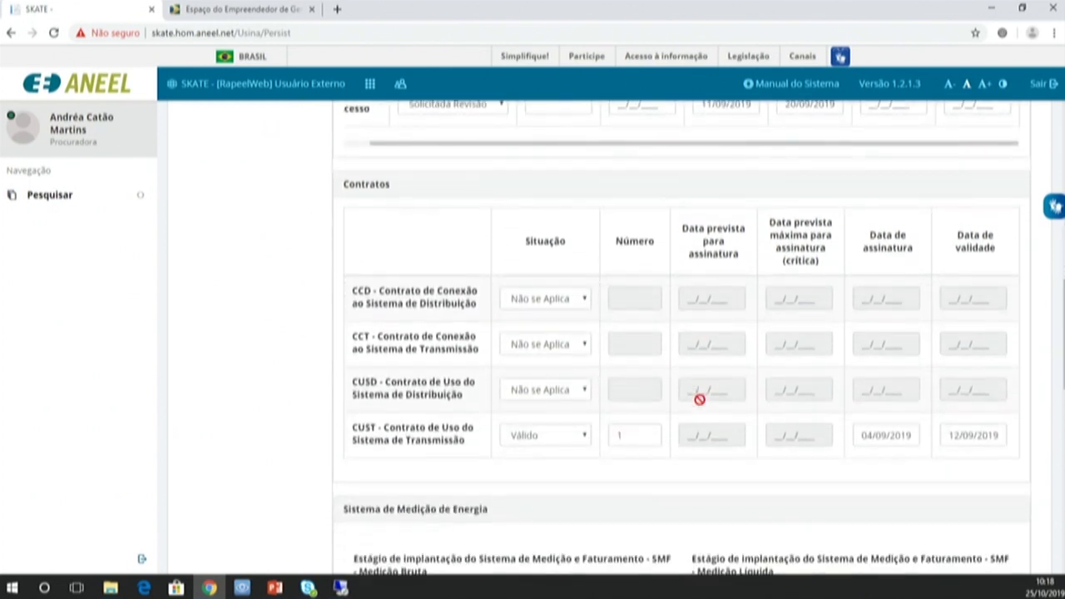
click(554, 299)
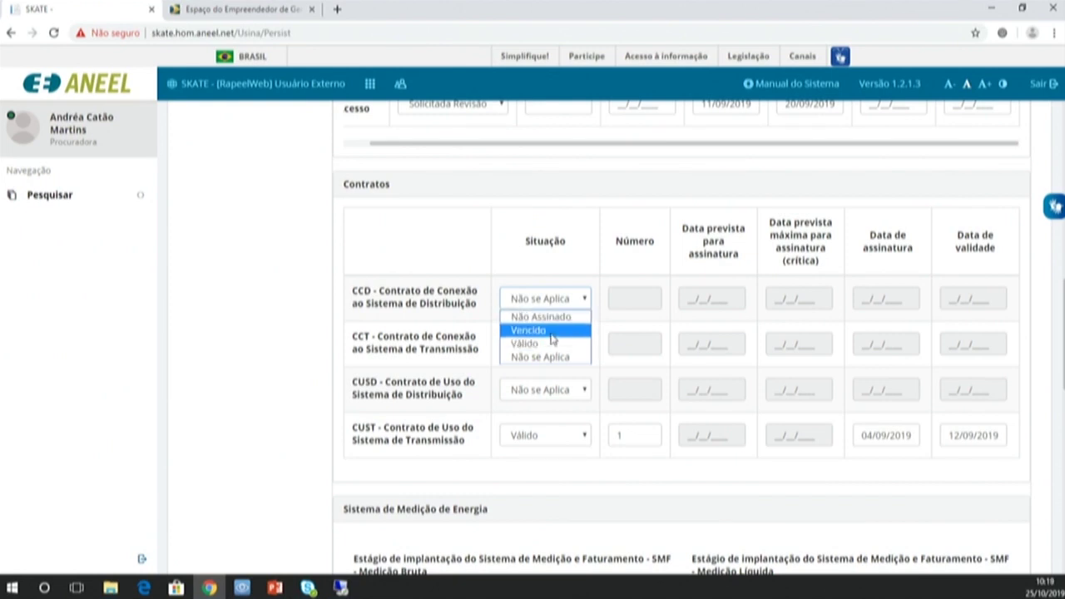
click(480, 296)
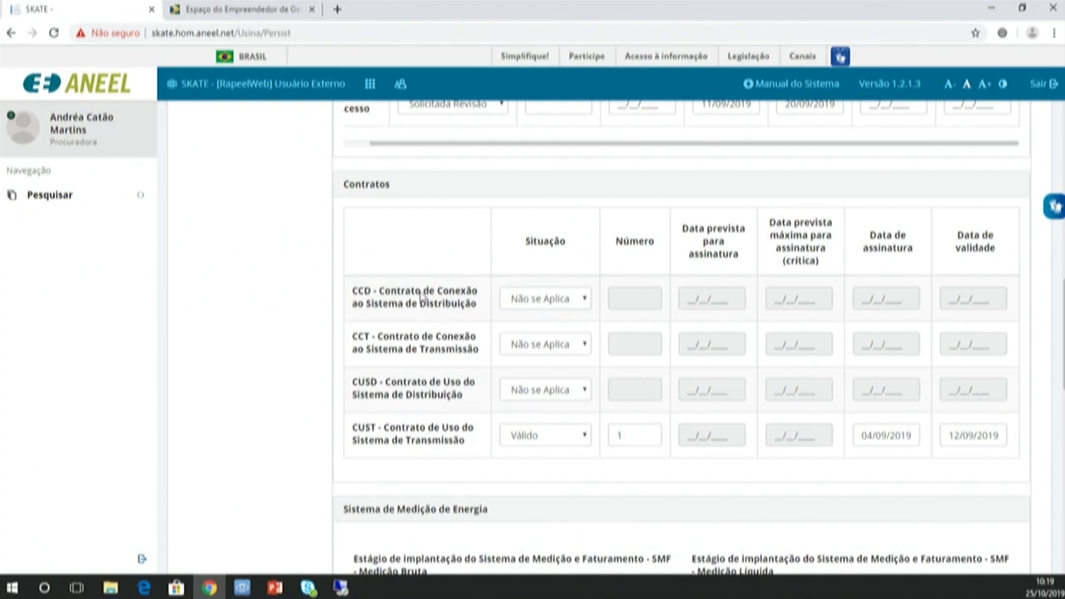
click(545, 304)
click(542, 357)
- Mark CCT as Não Assinado, expected signing 30/10/2019, maximum signing date 15/01/2020
click(542, 343)
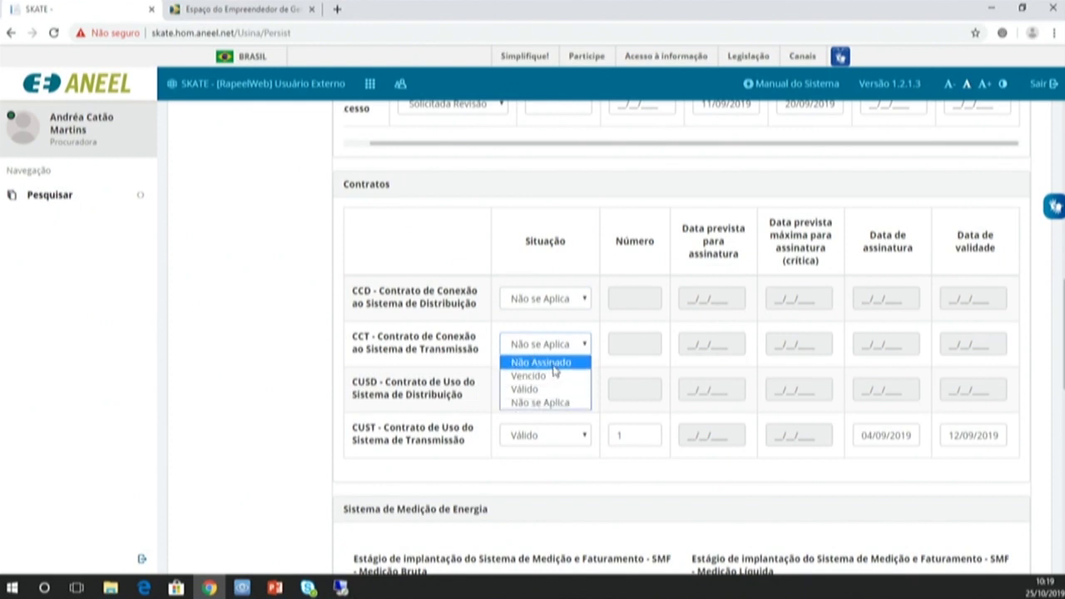
click(553, 365)
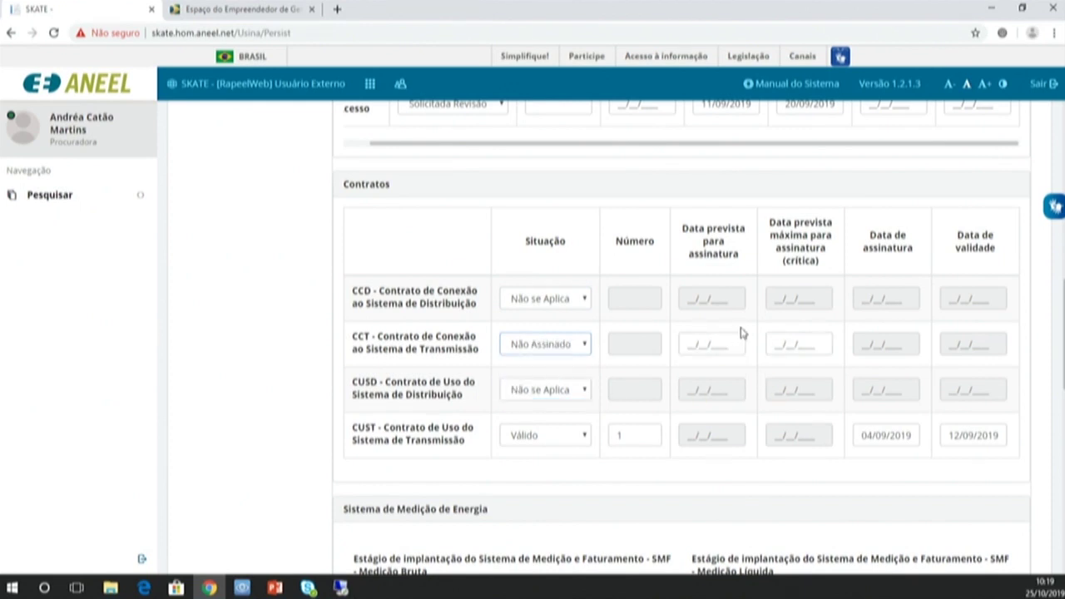
mouse_move(796, 343)
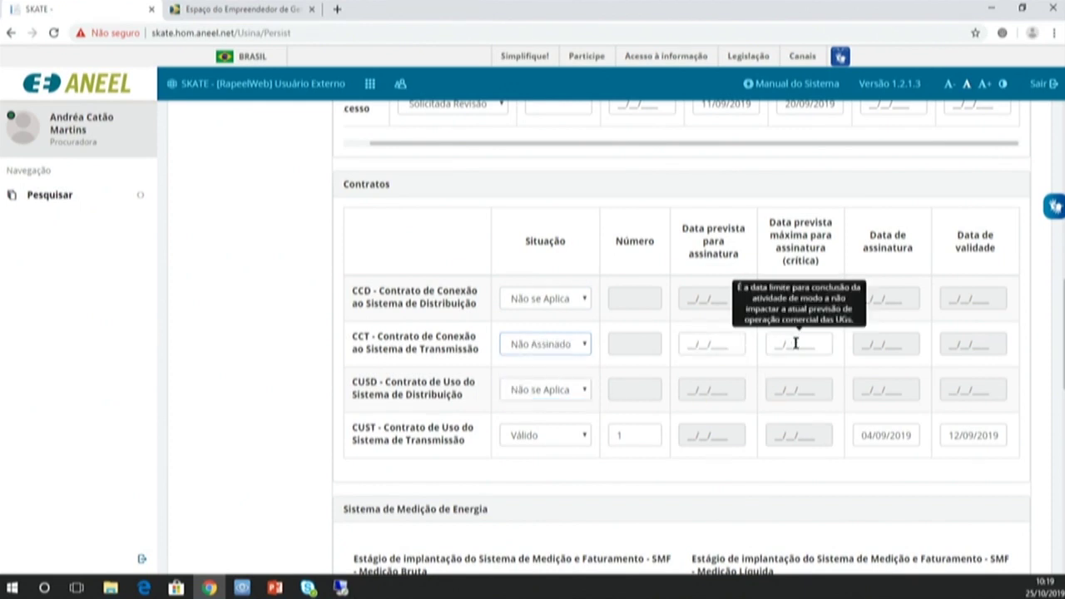
click(729, 346)
click(753, 298)
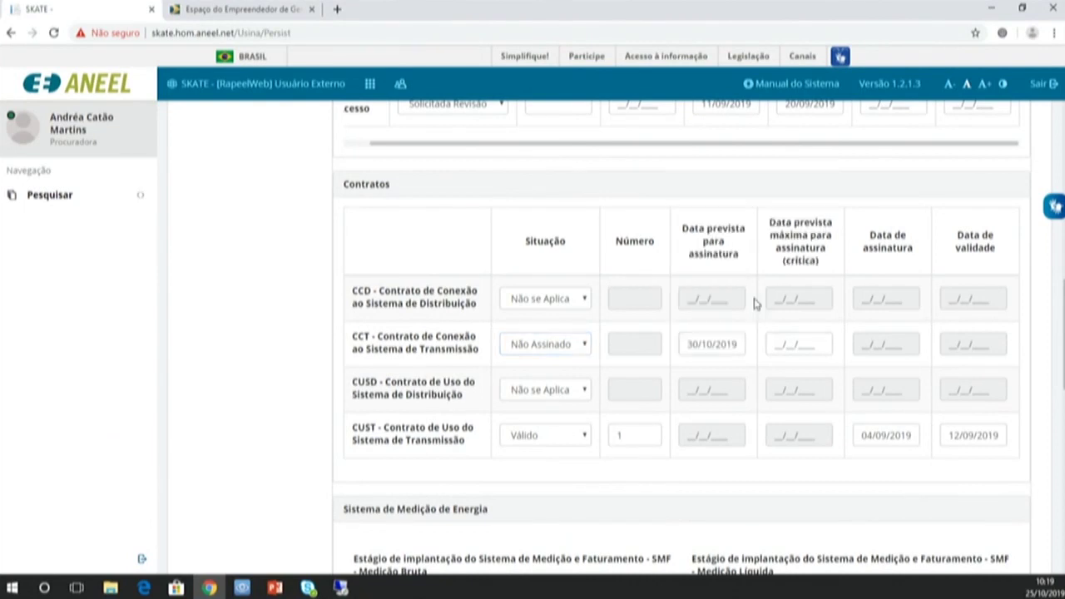
click(799, 345)
click(901, 180)
click(900, 179)
click(901, 180)
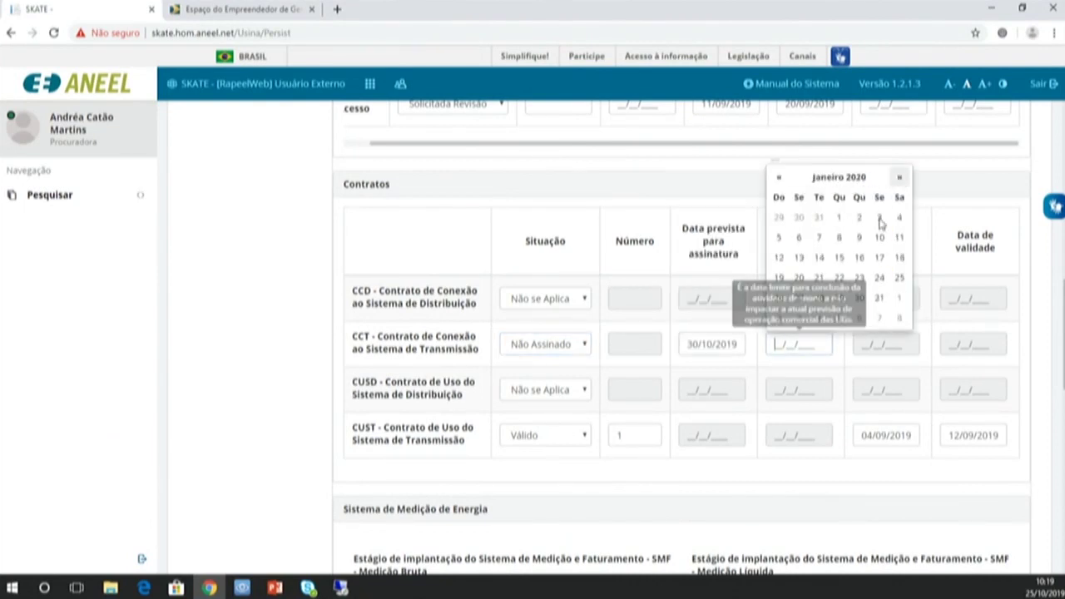
click(837, 259)
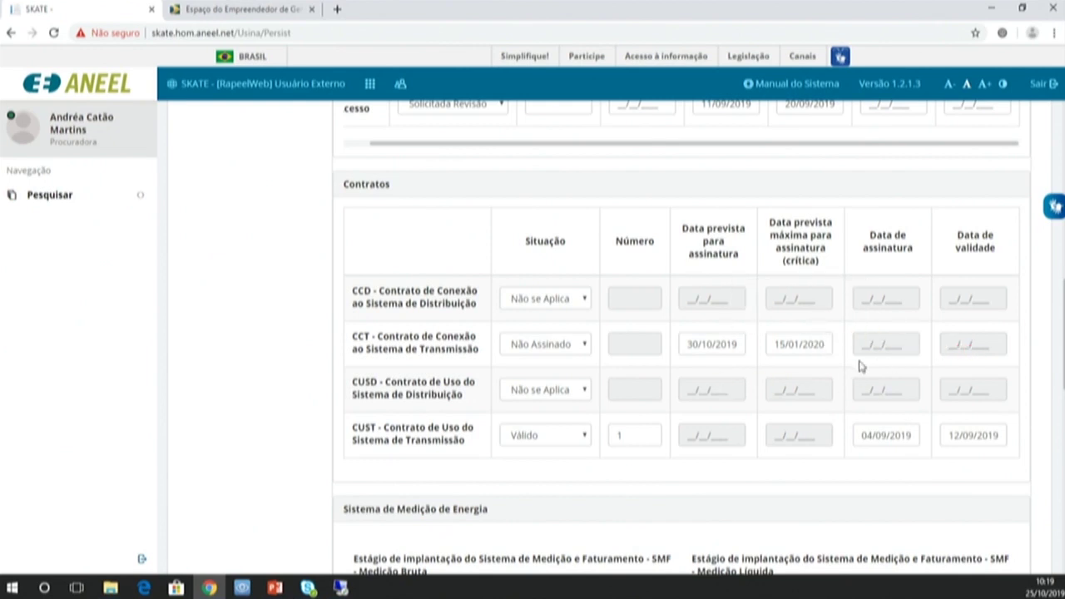
scroll(861, 366, down, 3)
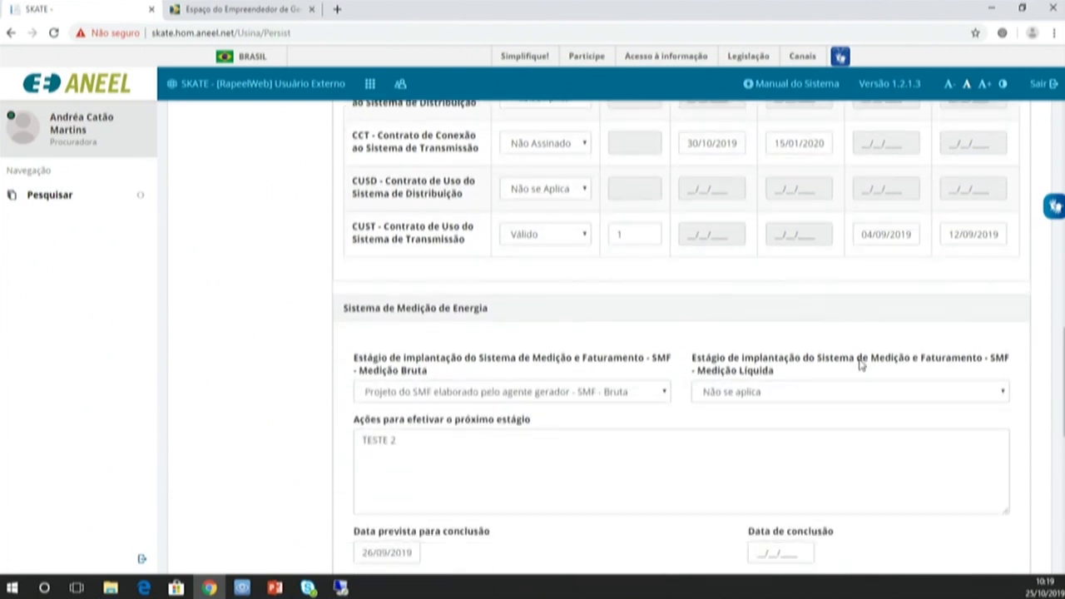
scroll(861, 364, down, 1)
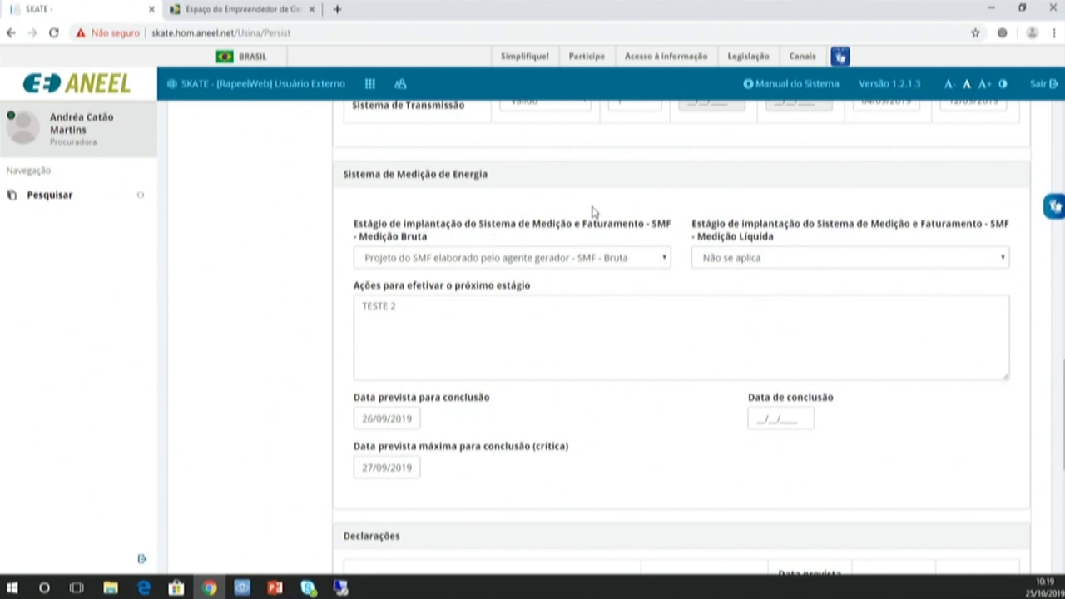
click(546, 259)
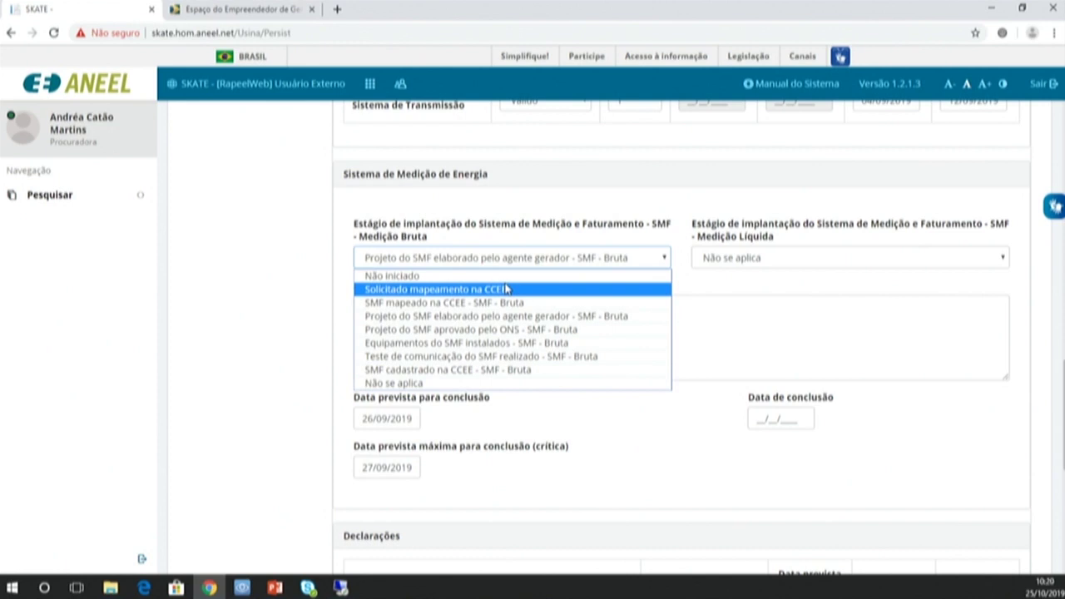
click(633, 455)
drag(471, 317, 285, 292)
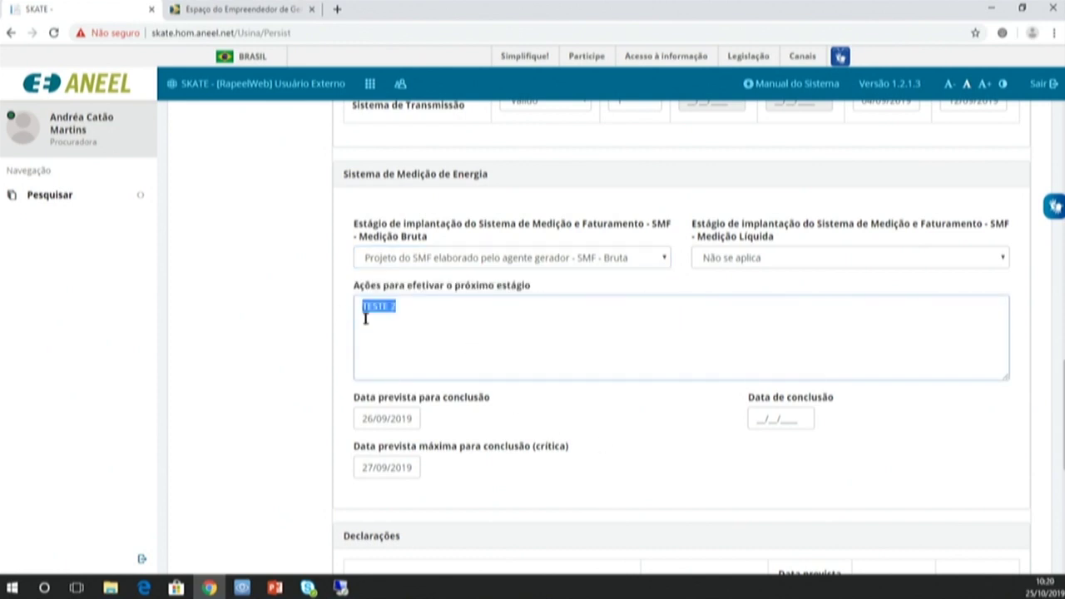
key(BackSpace)
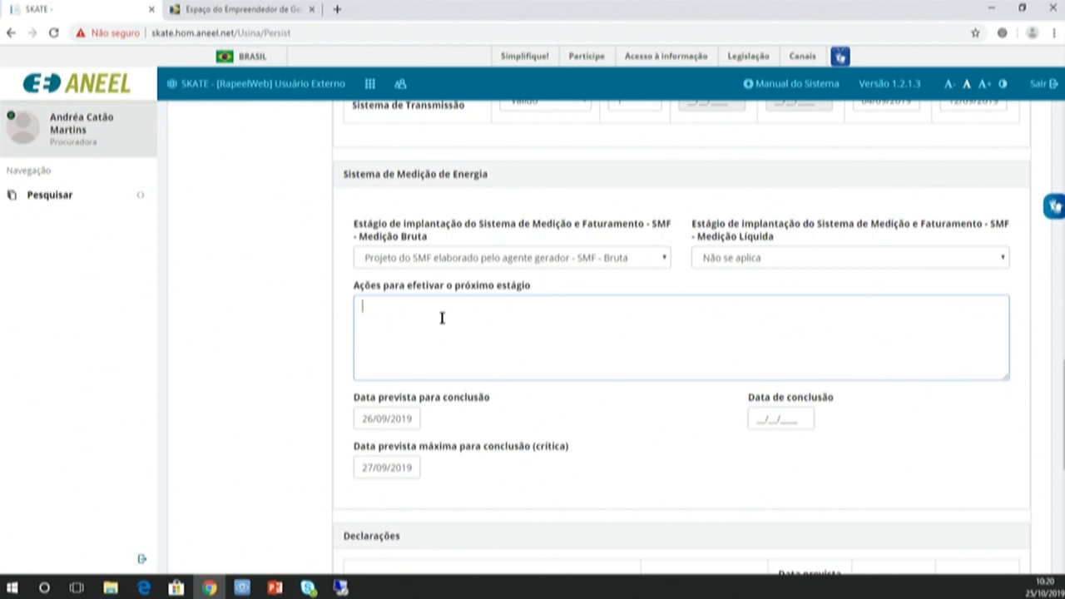
click(470, 260)
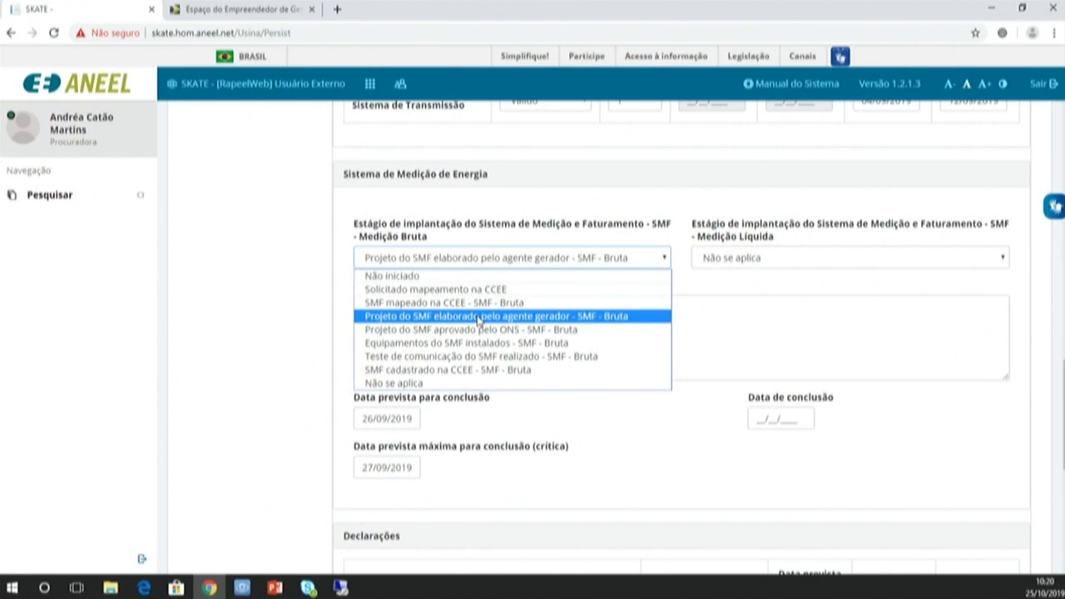
click(763, 335)
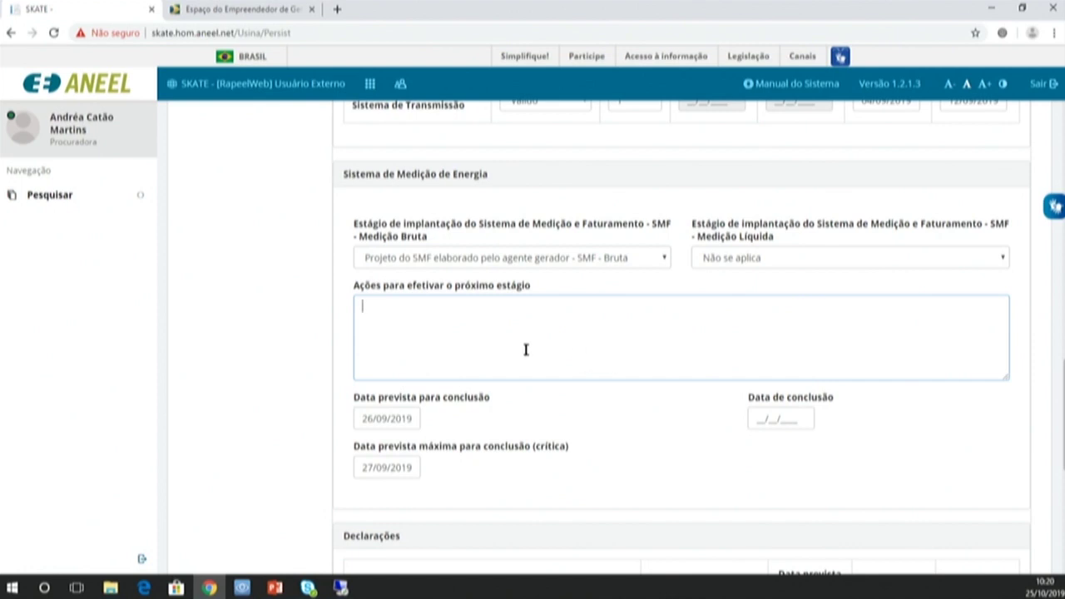
scroll(525, 350, down, 2)
scroll(441, 316, up, 1)
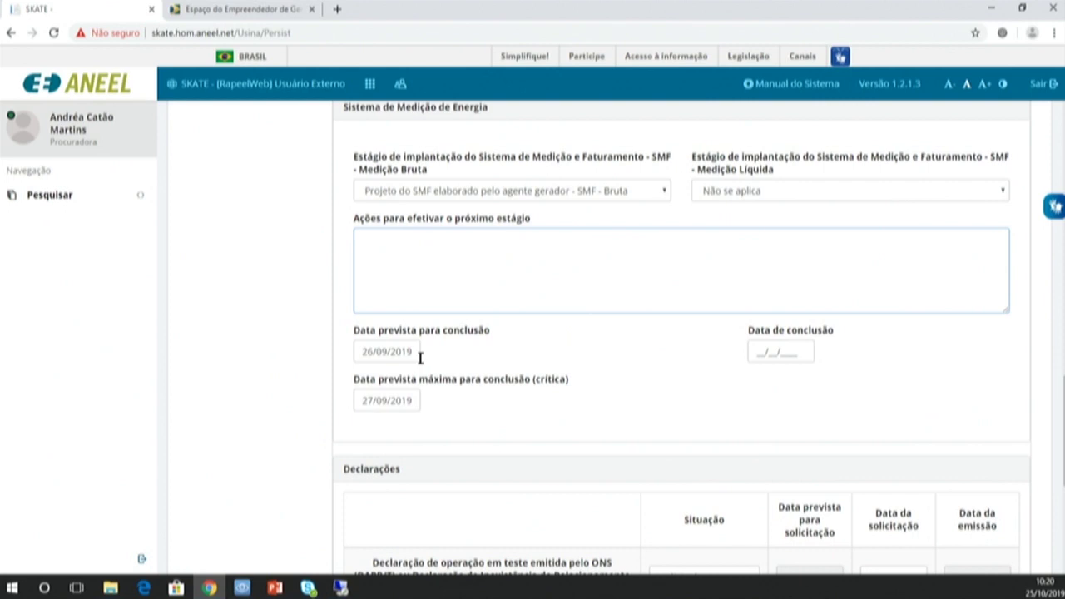
scroll(420, 358, down, 3)
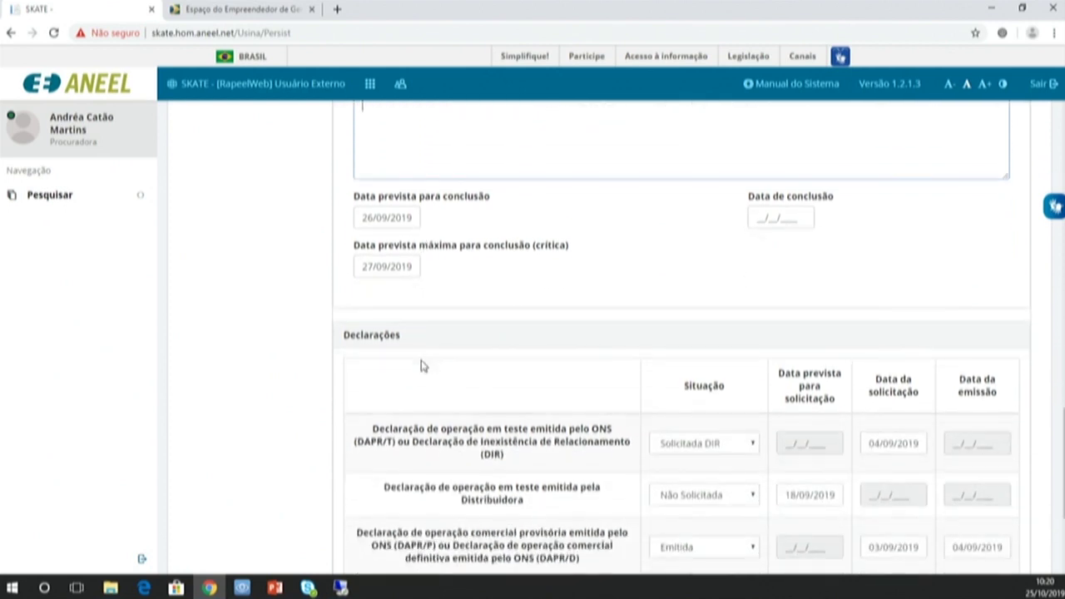
scroll(478, 378, down, 1)
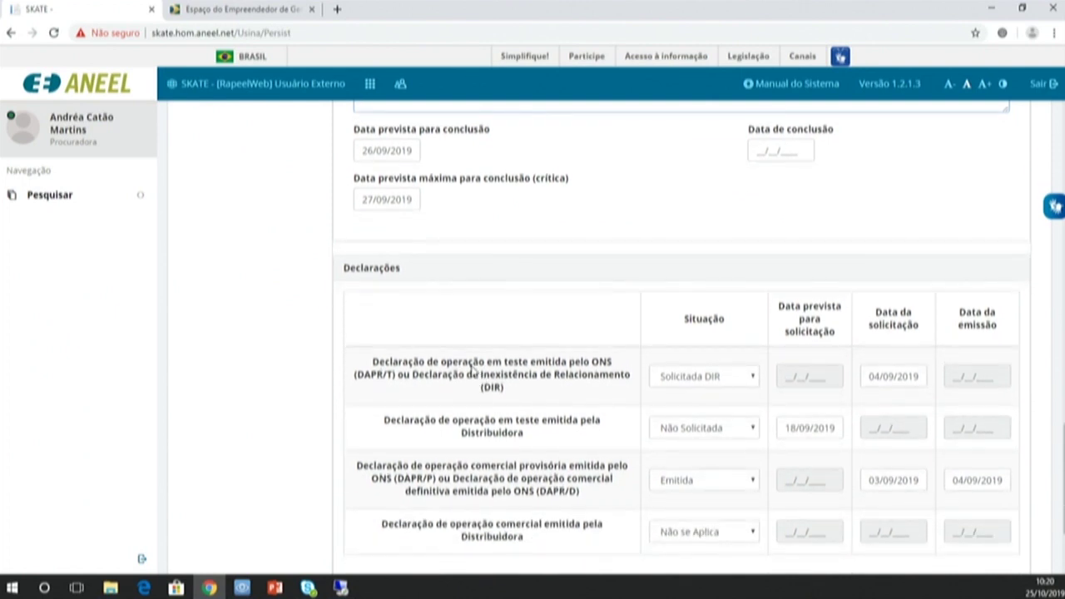
scroll(472, 370, down, 1)
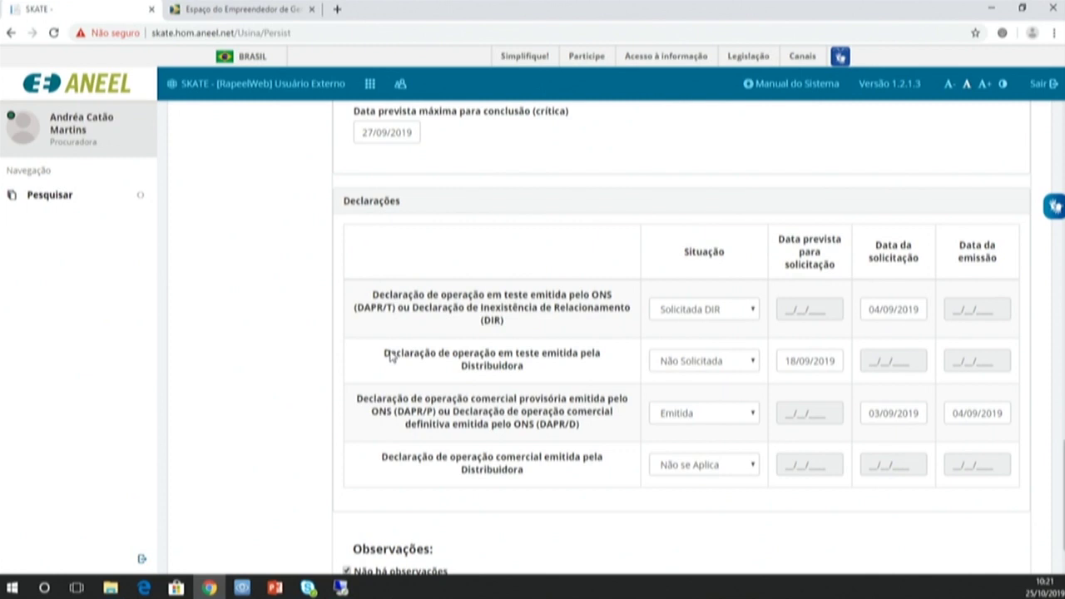
drag(388, 352, 511, 372)
click(459, 407)
drag(397, 411, 582, 434)
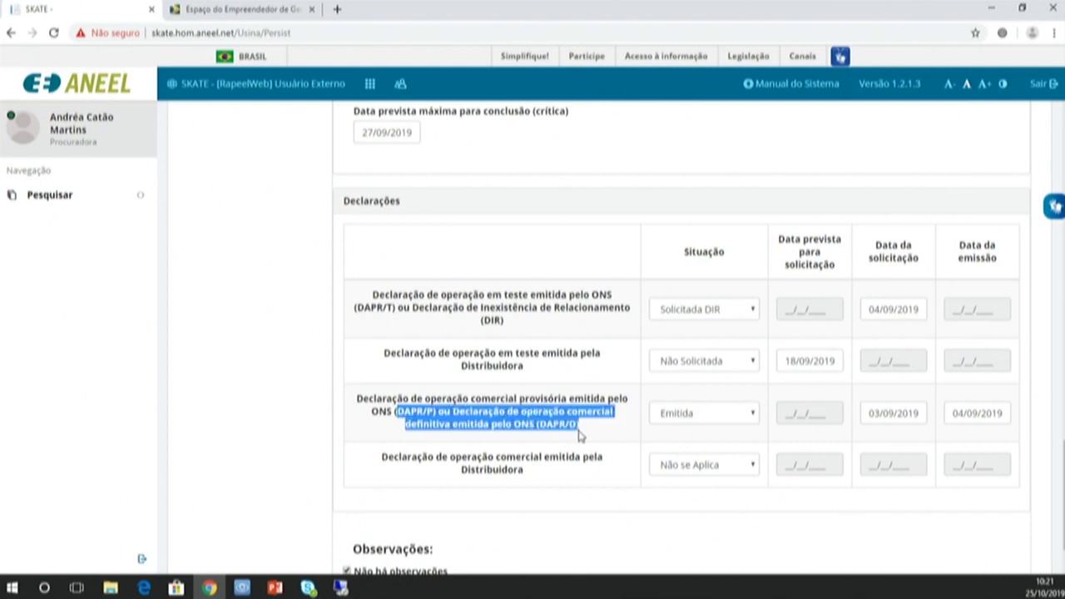
click(384, 459)
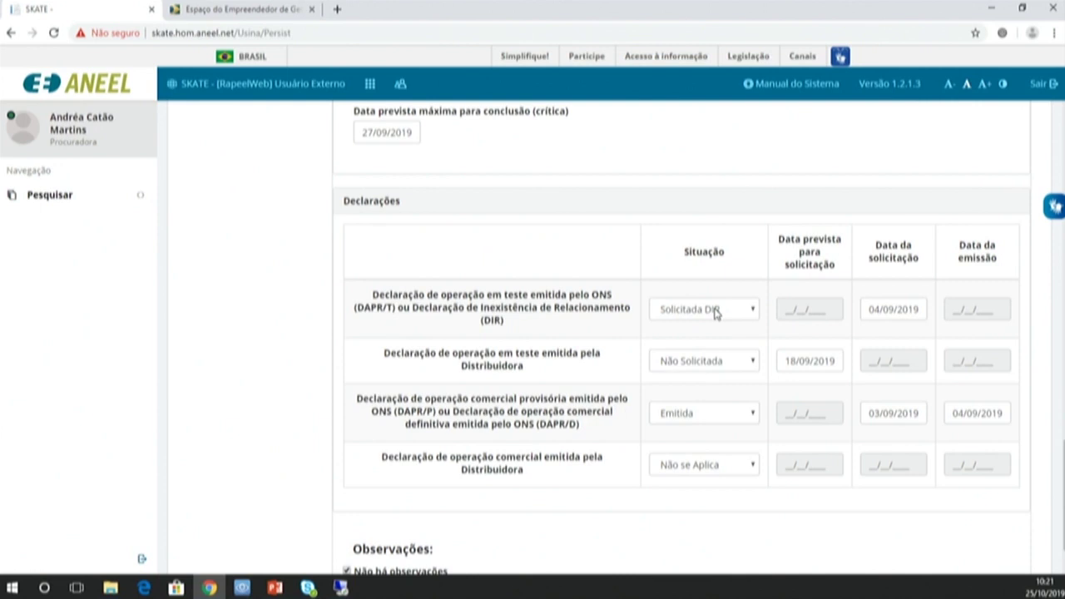
- Set the first declaration to Solicitada DAPR/T with request date 14/10/2019
click(714, 312)
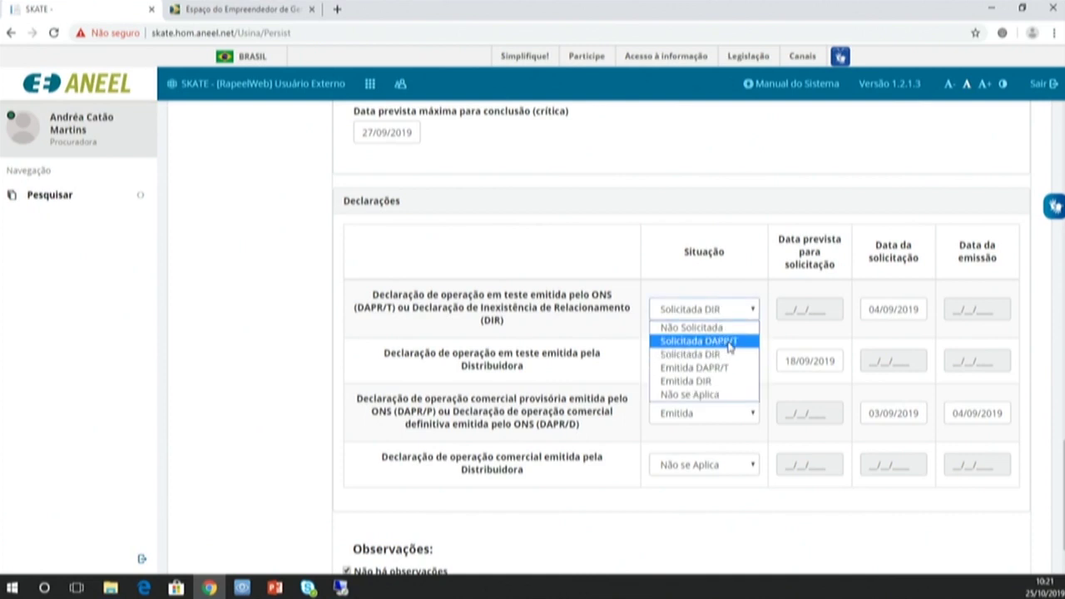
click(727, 341)
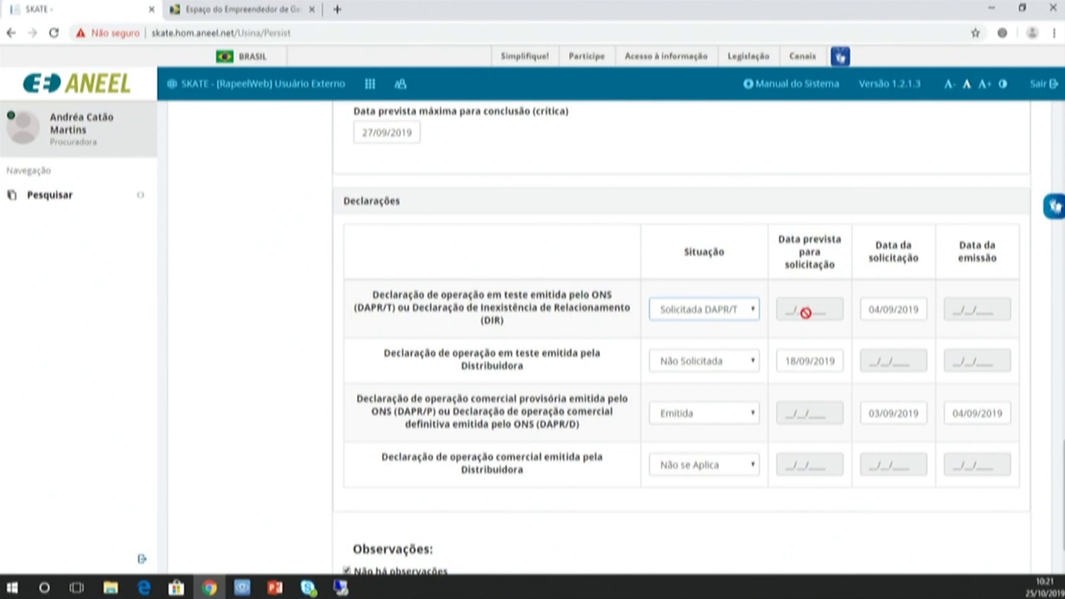
click(908, 304)
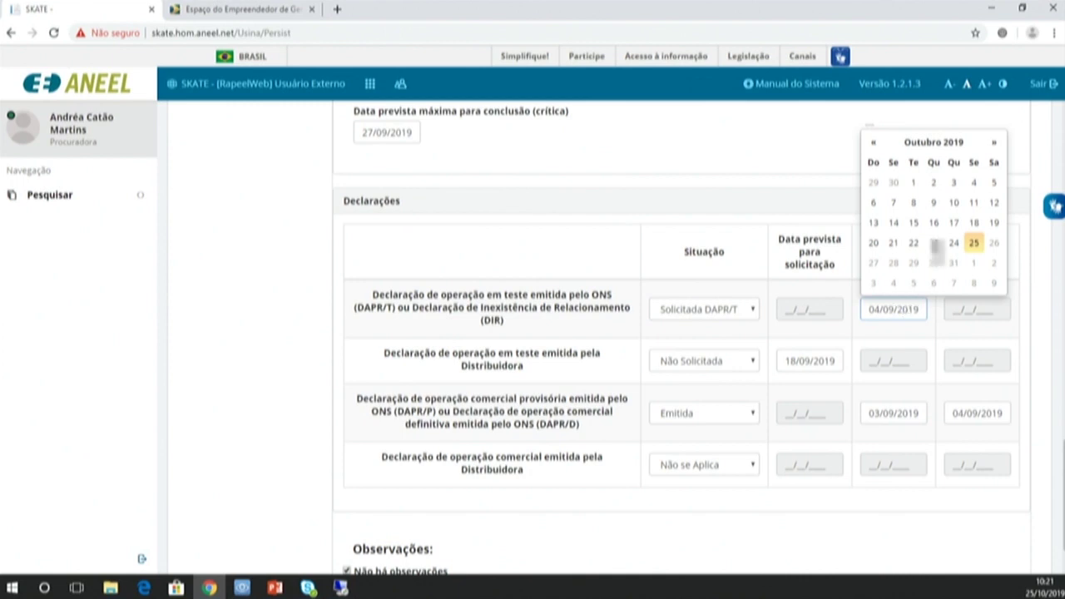
click(895, 223)
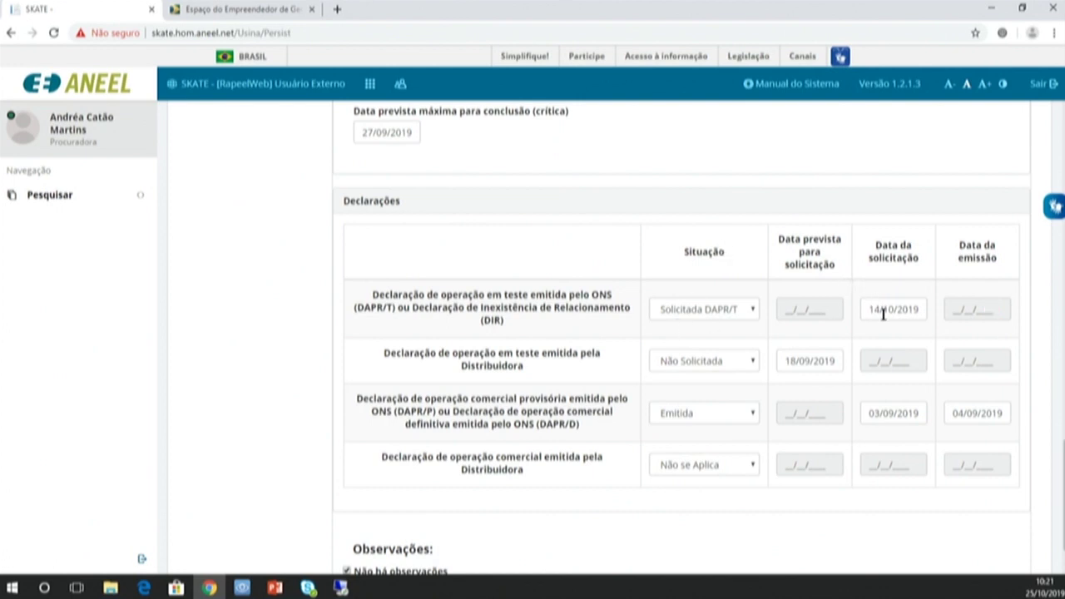
- Change the first declaration's status to Emitida DIR, keeping request date 14/10/2019 and issue date 18/10/2019
click(717, 307)
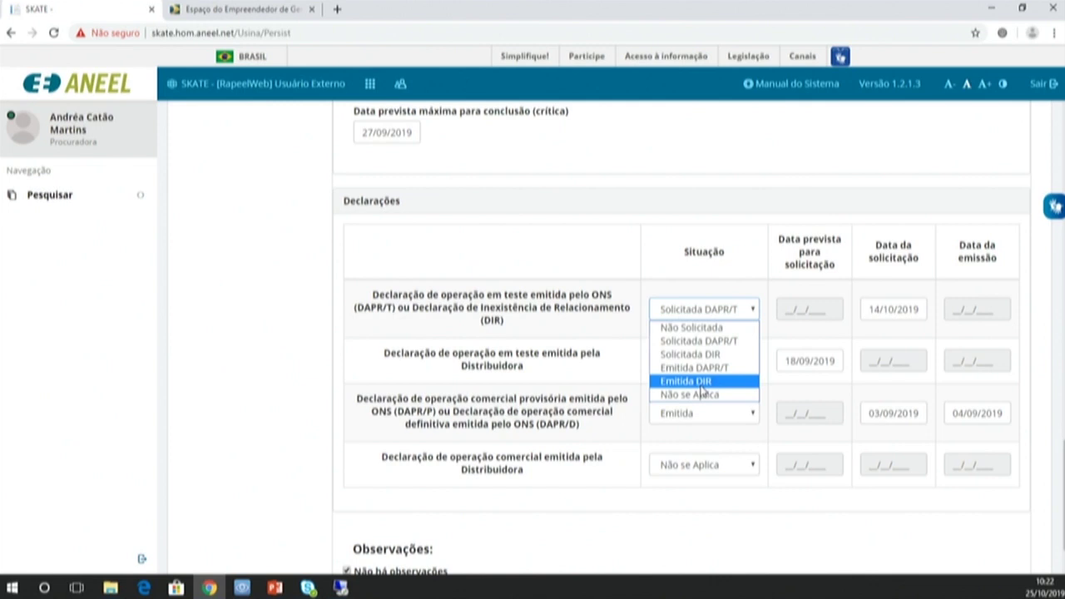
click(701, 383)
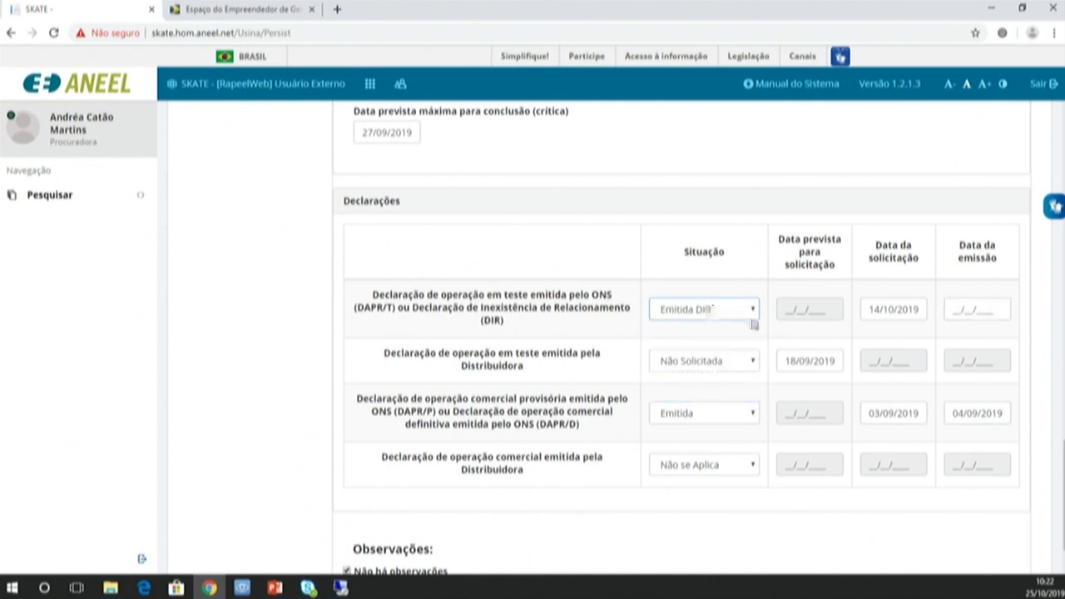
click(897, 306)
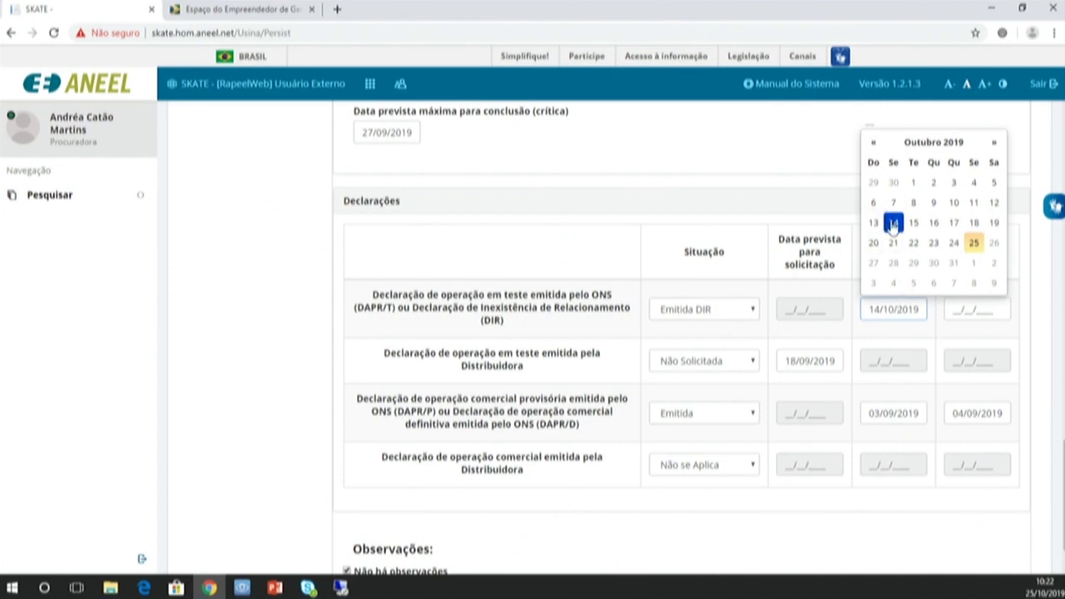
click(892, 225)
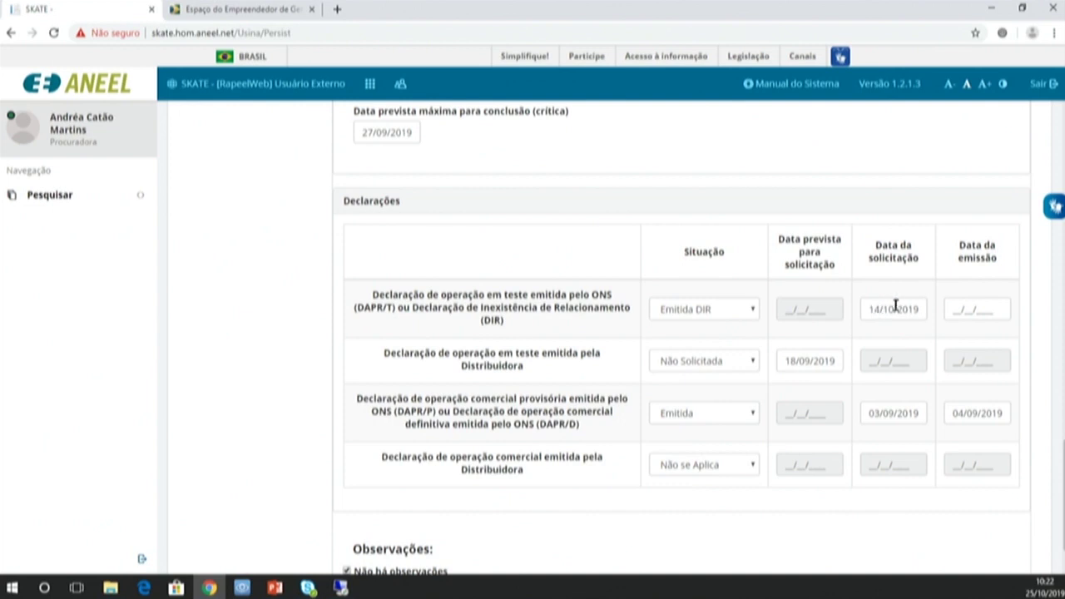
click(895, 306)
click(948, 309)
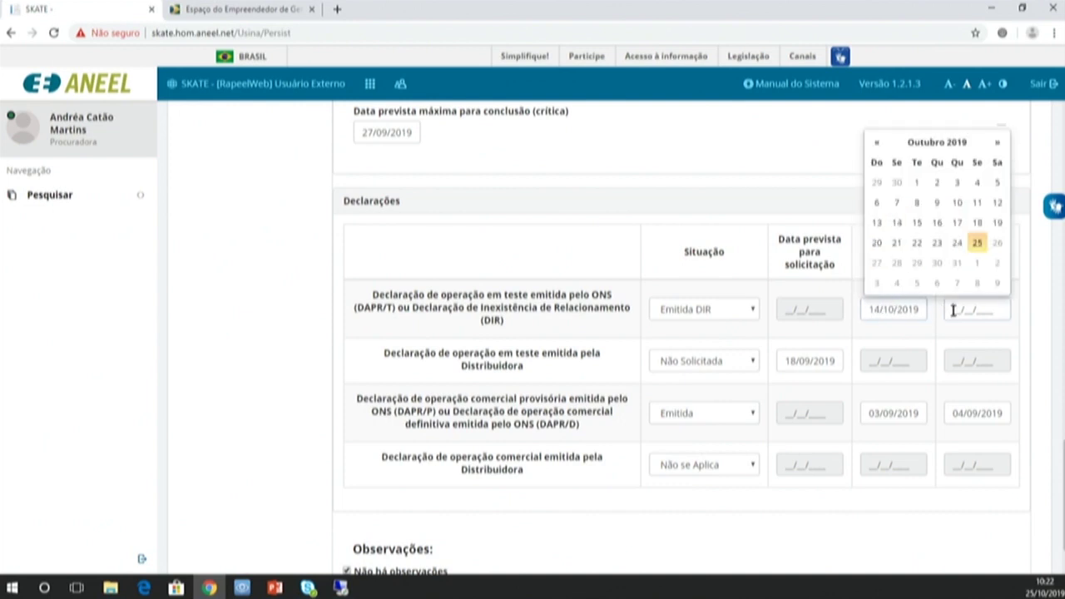
click(977, 223)
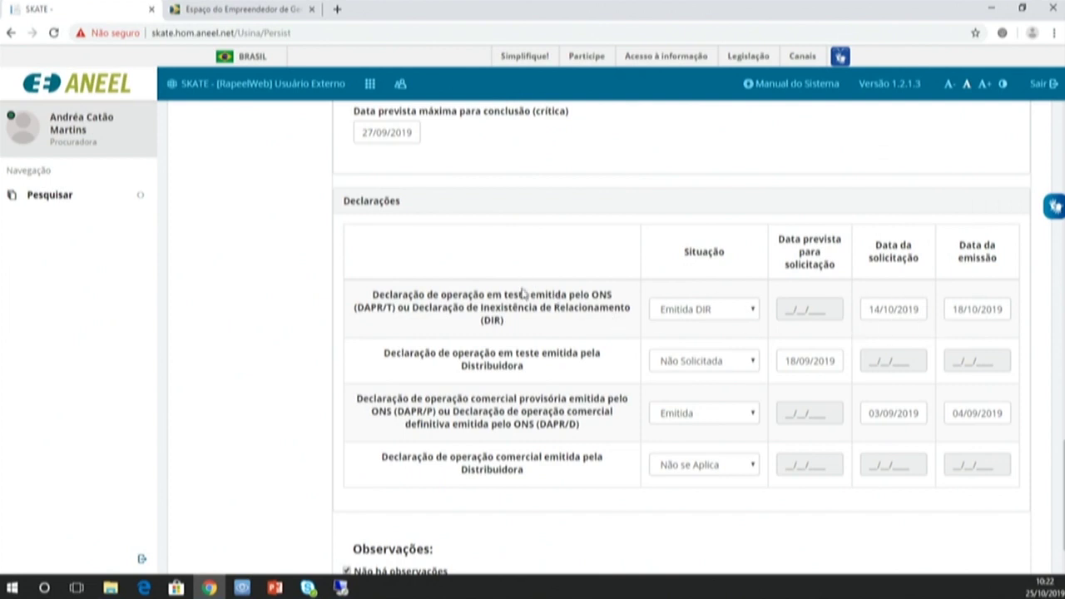
- Re-confirm the Não há observações checkbox and save the form with Salvar Acesso
scroll(494, 397, down, 1)
click(347, 481)
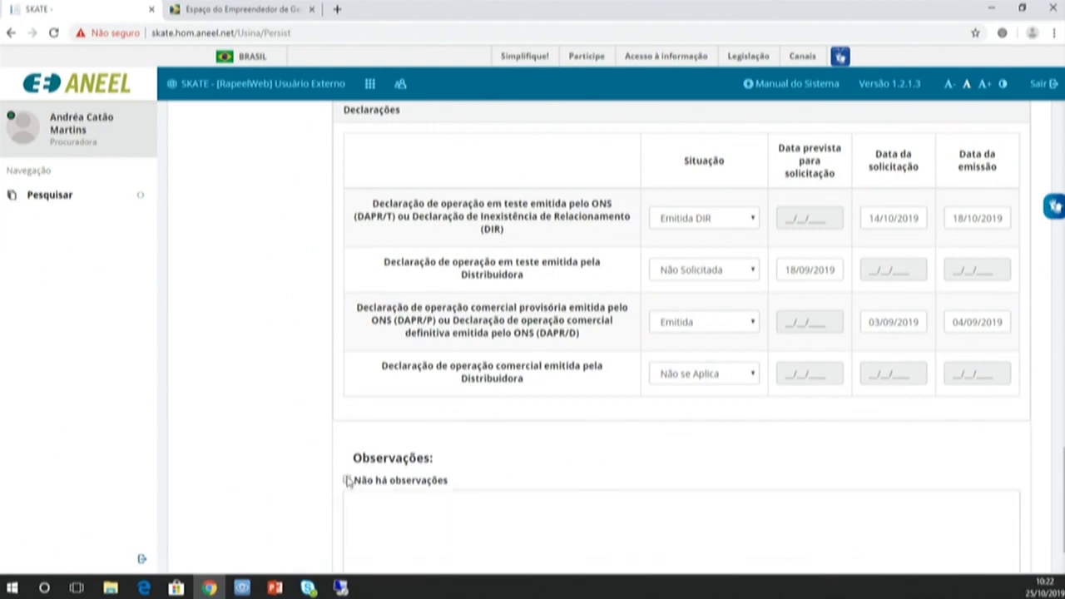
click(347, 480)
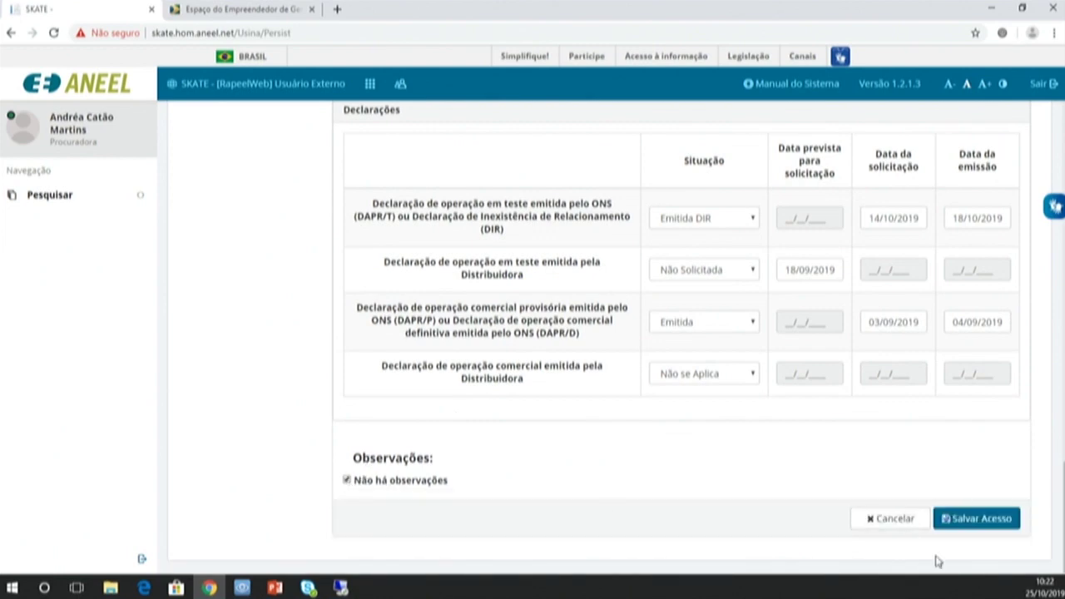
click(960, 528)
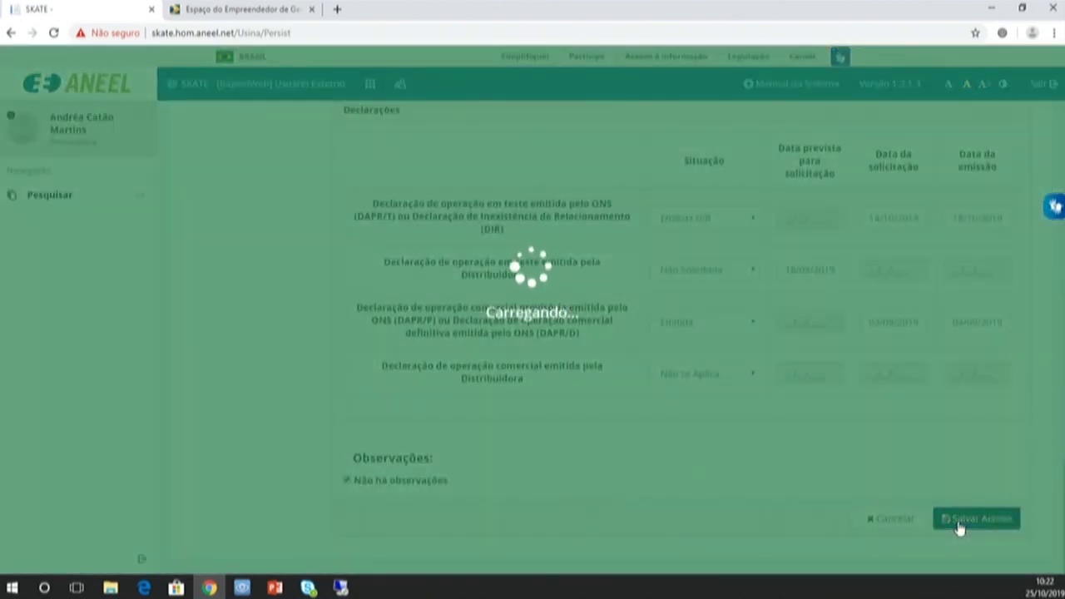
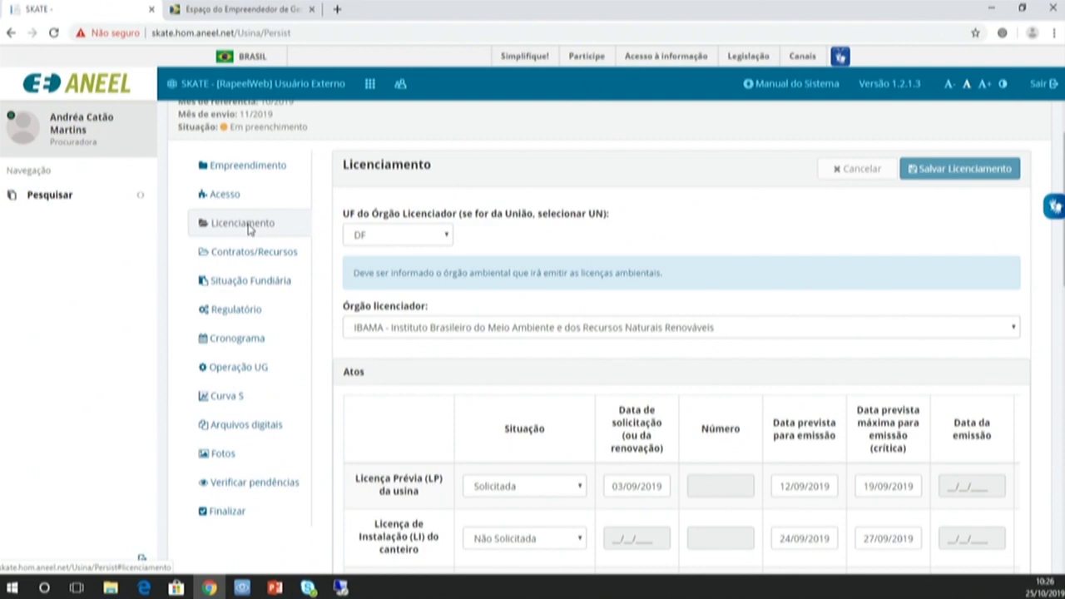
scroll(457, 380, down, 6)
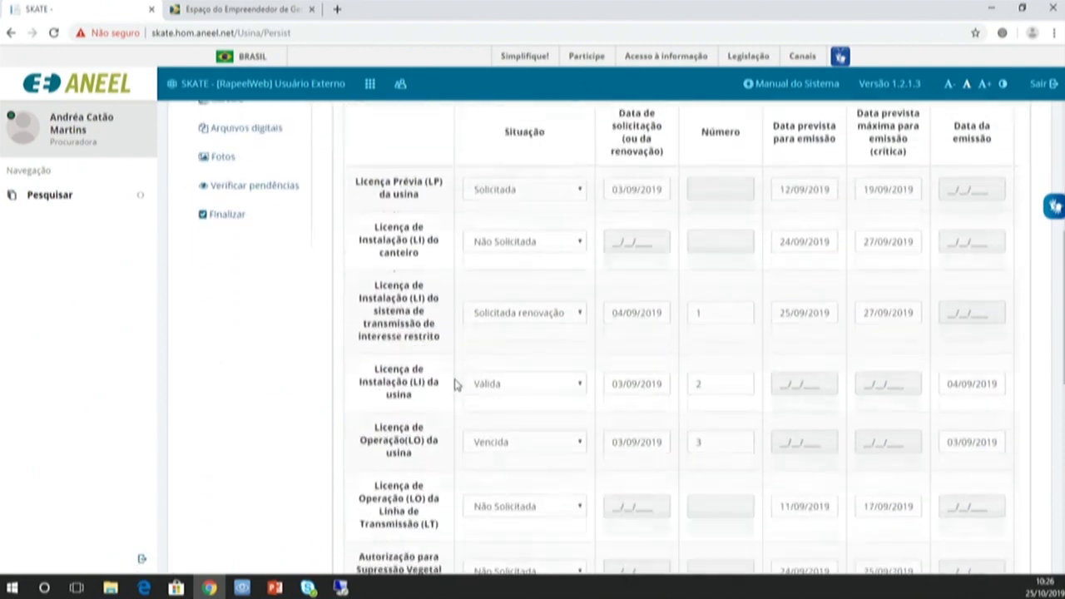
scroll(449, 453, up, 6)
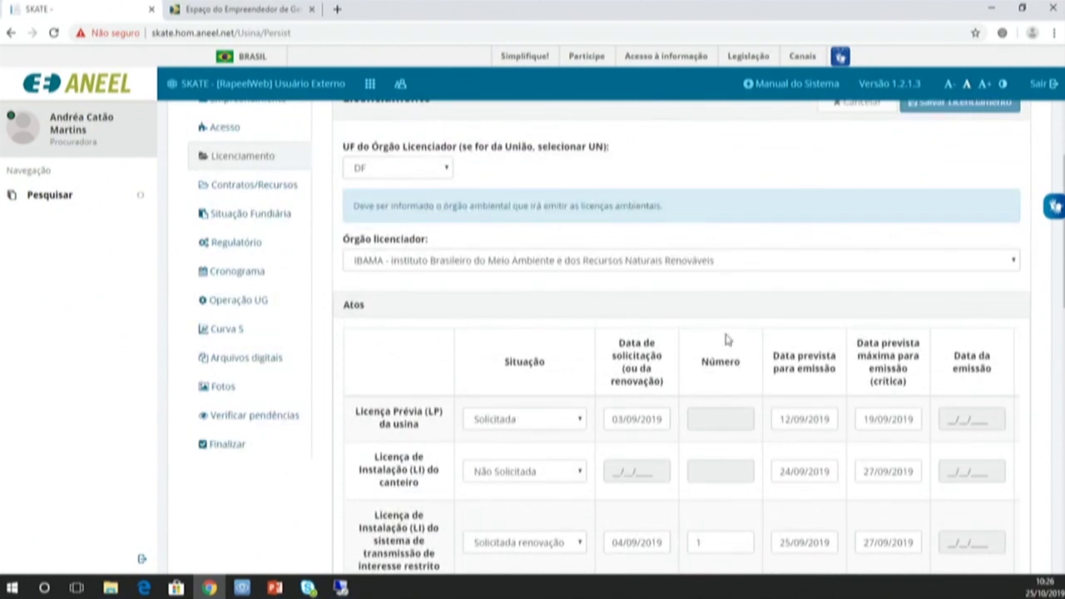
scroll(747, 455, up, 2)
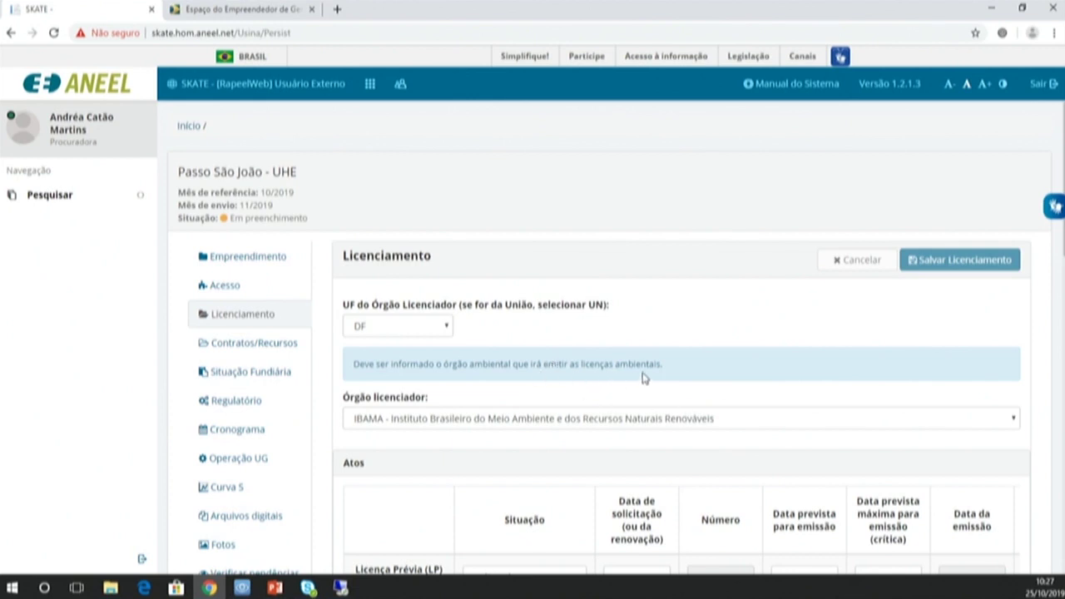
- Try UN with IBAMA, then MT with SEMA/MT, as licensing state and body
click(446, 327)
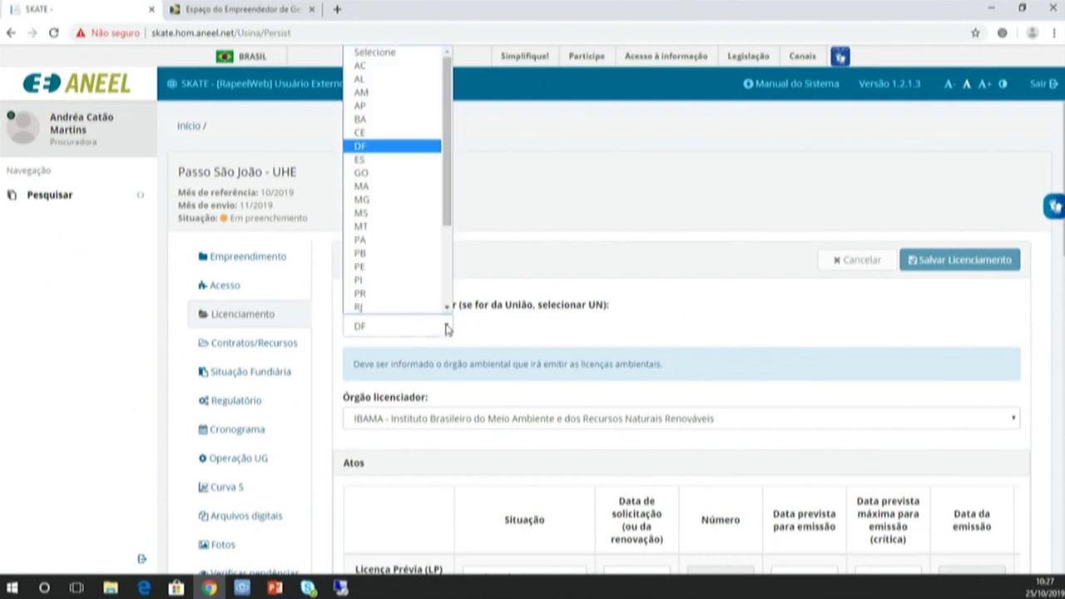
scroll(418, 263, down, 3)
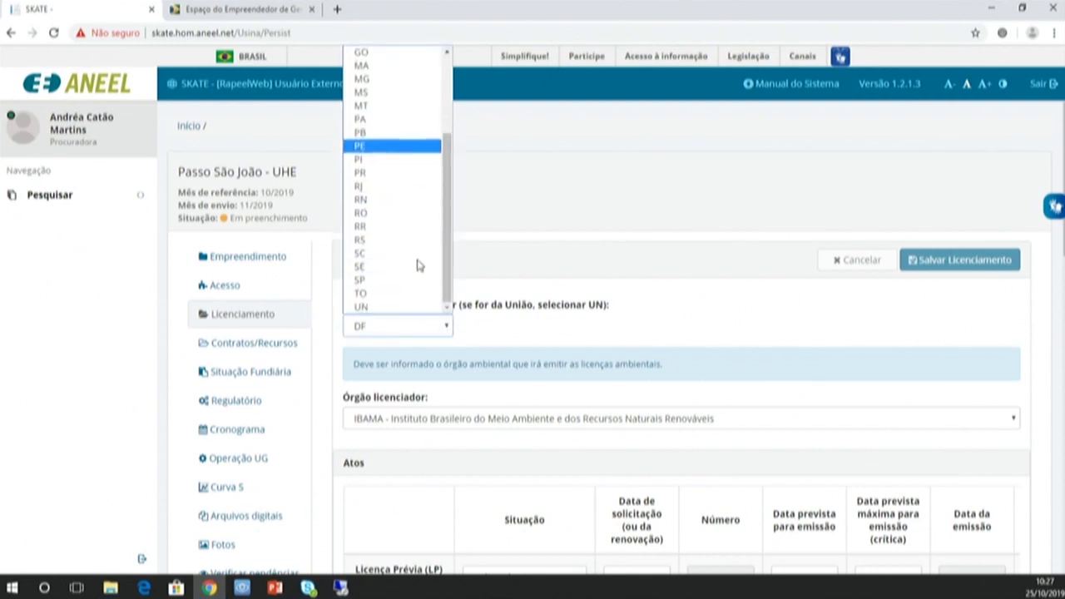
click(395, 308)
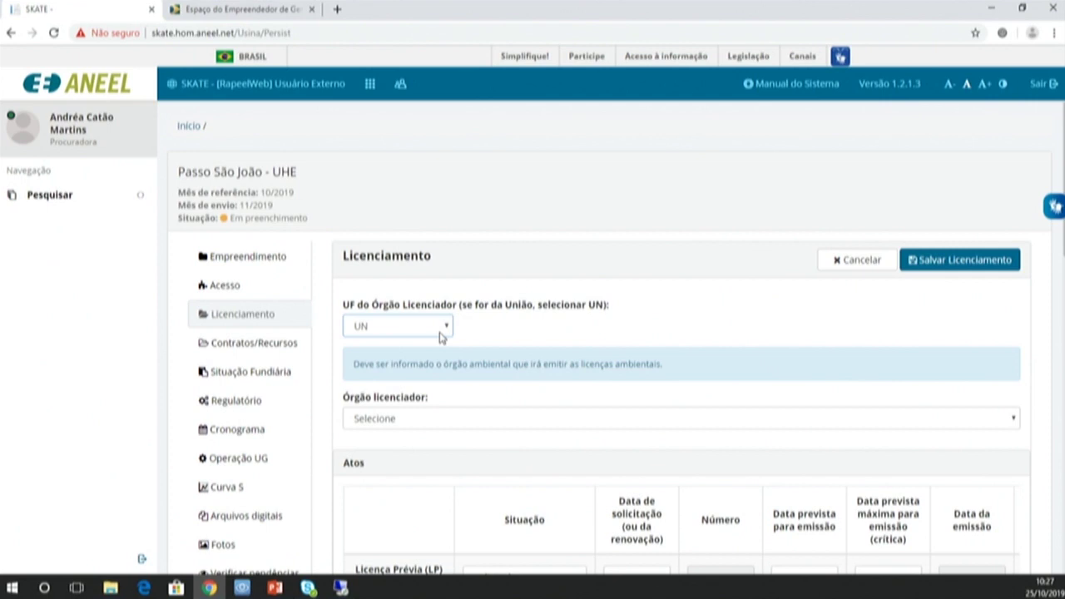
click(405, 420)
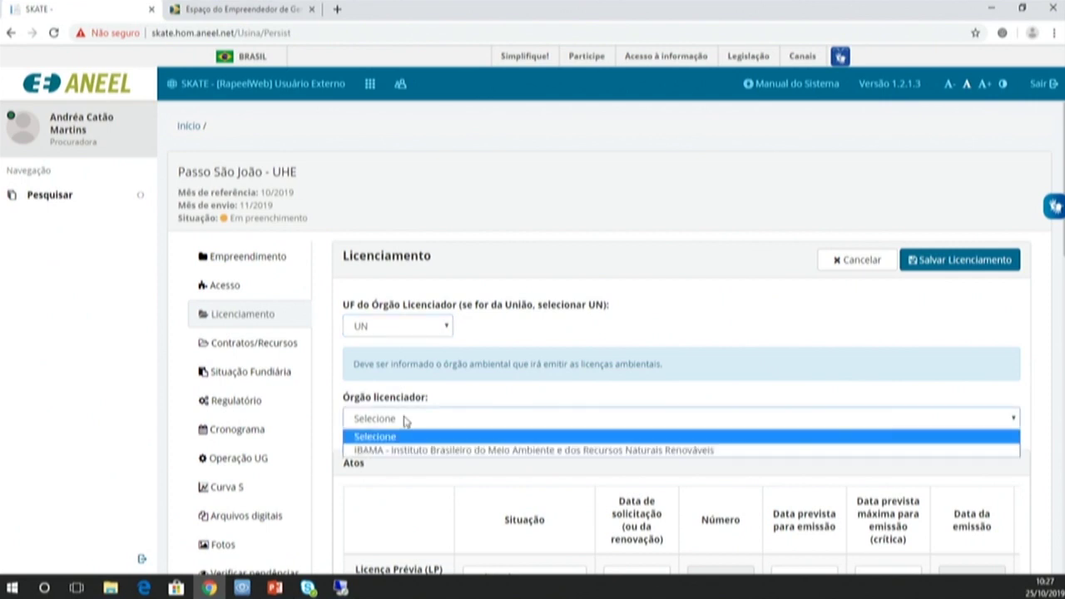
click(474, 450)
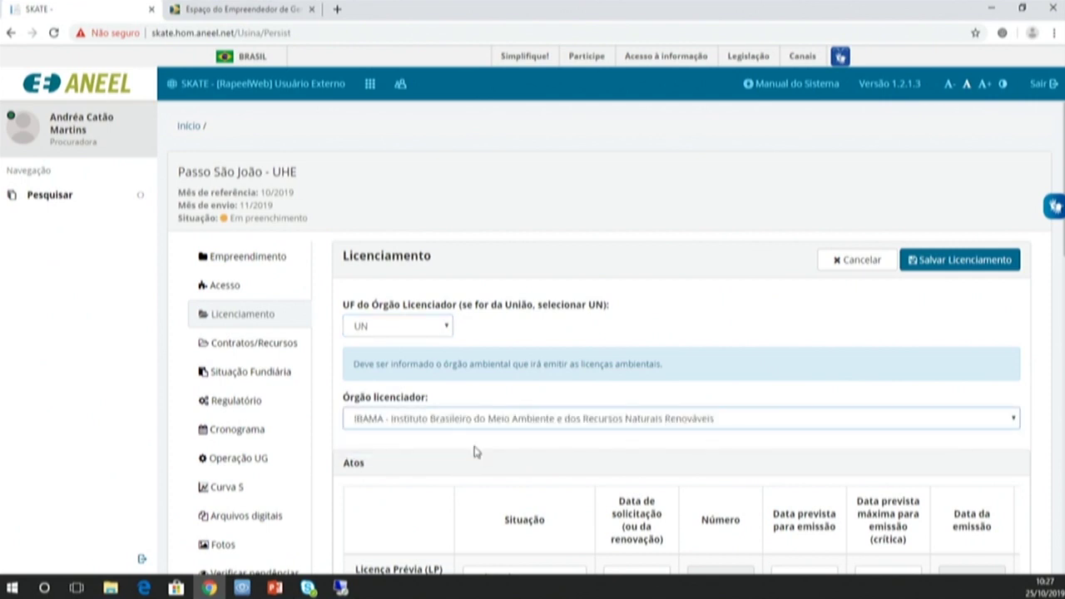
click(430, 329)
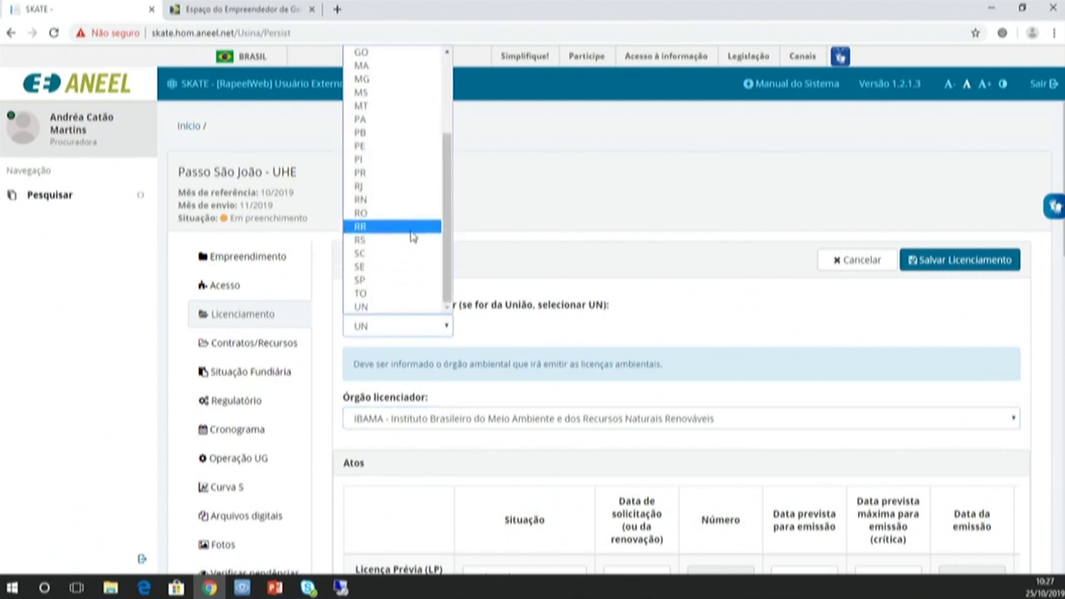
click(395, 108)
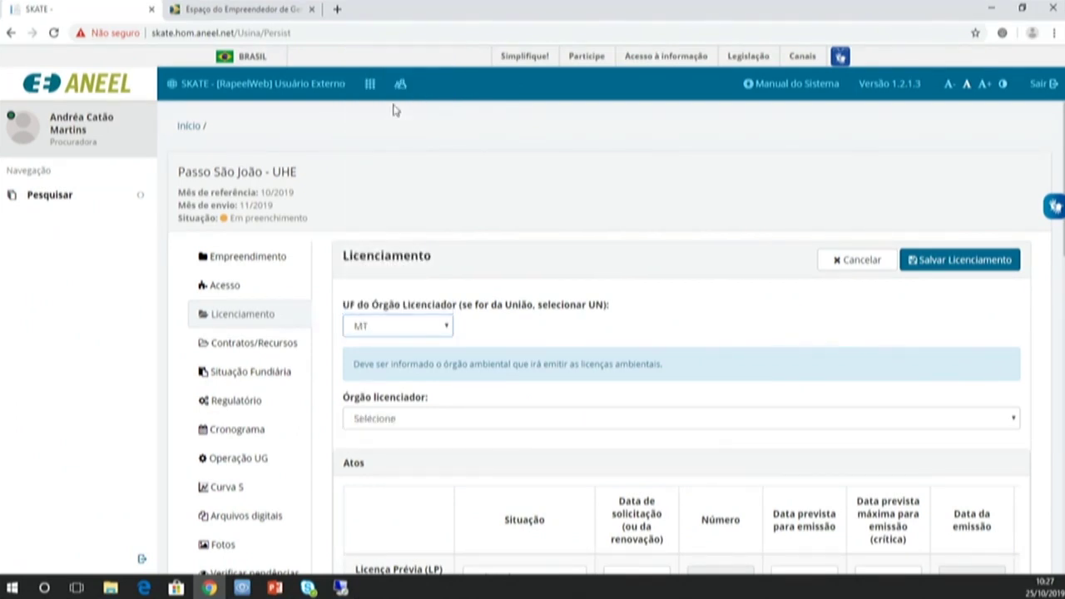
click(471, 423)
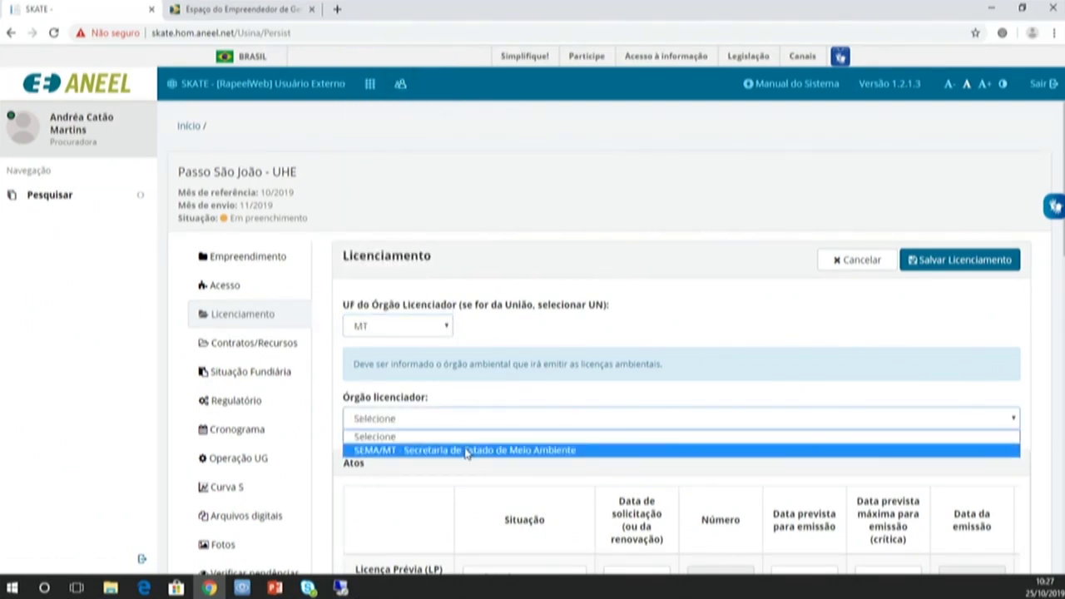
click(467, 450)
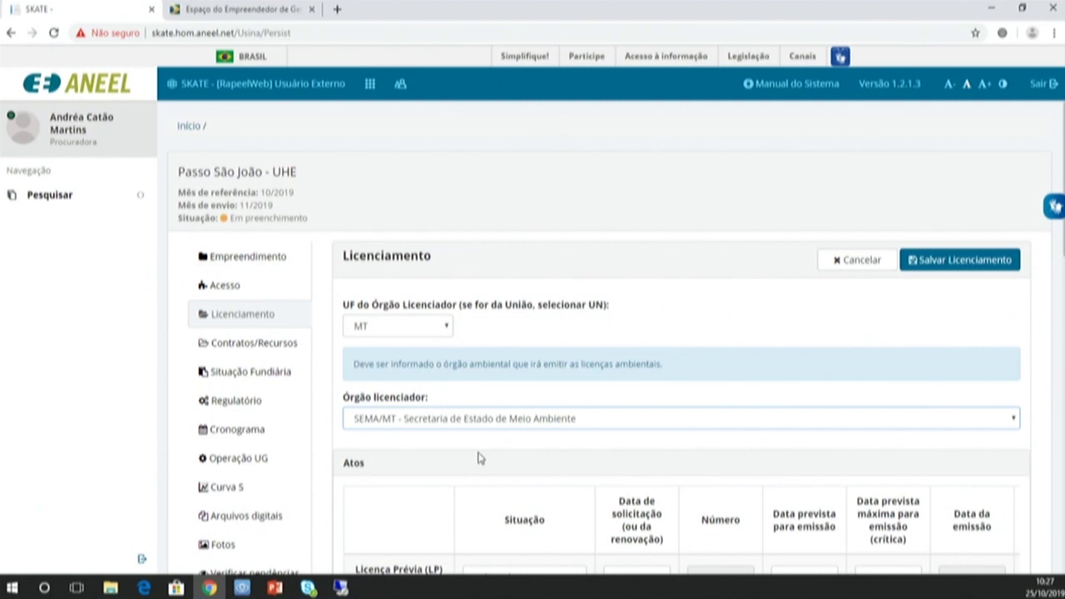
- Switch the licensing state through GO to CE, leaving the licensing body unselected
click(442, 327)
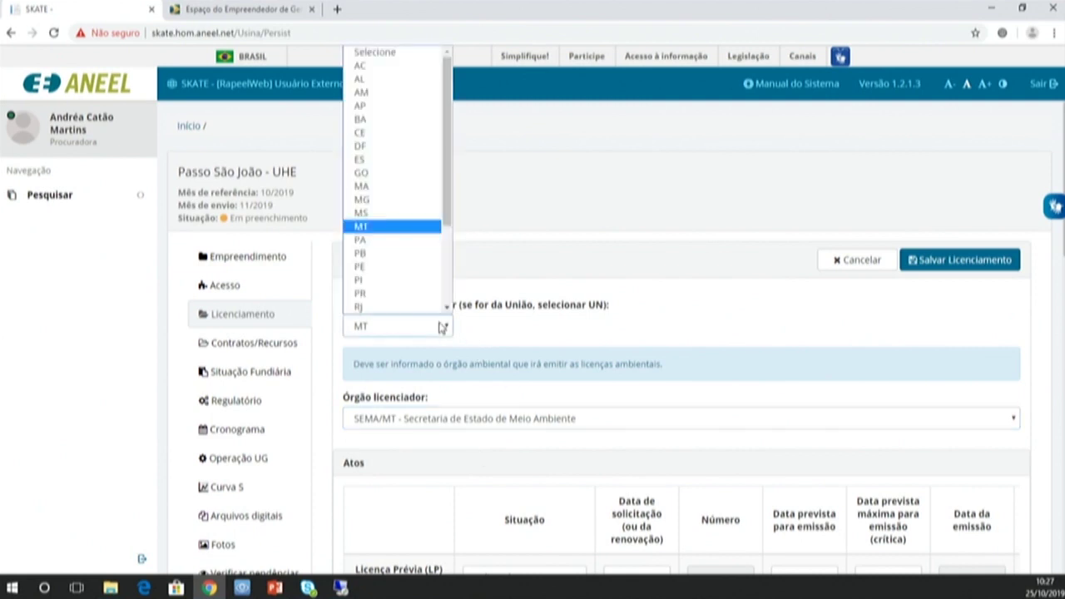
click(410, 173)
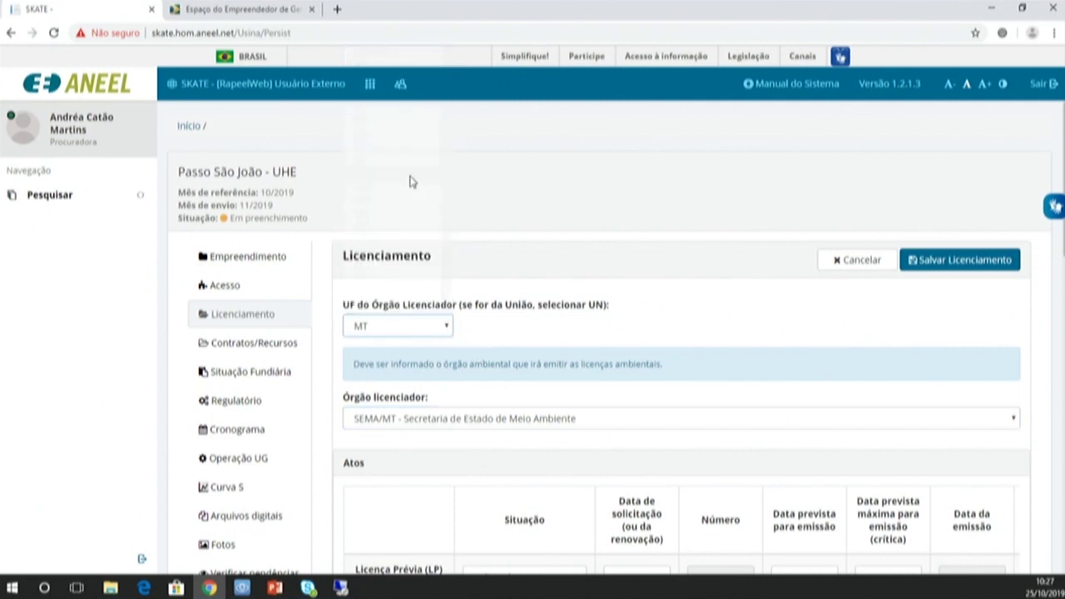
click(424, 417)
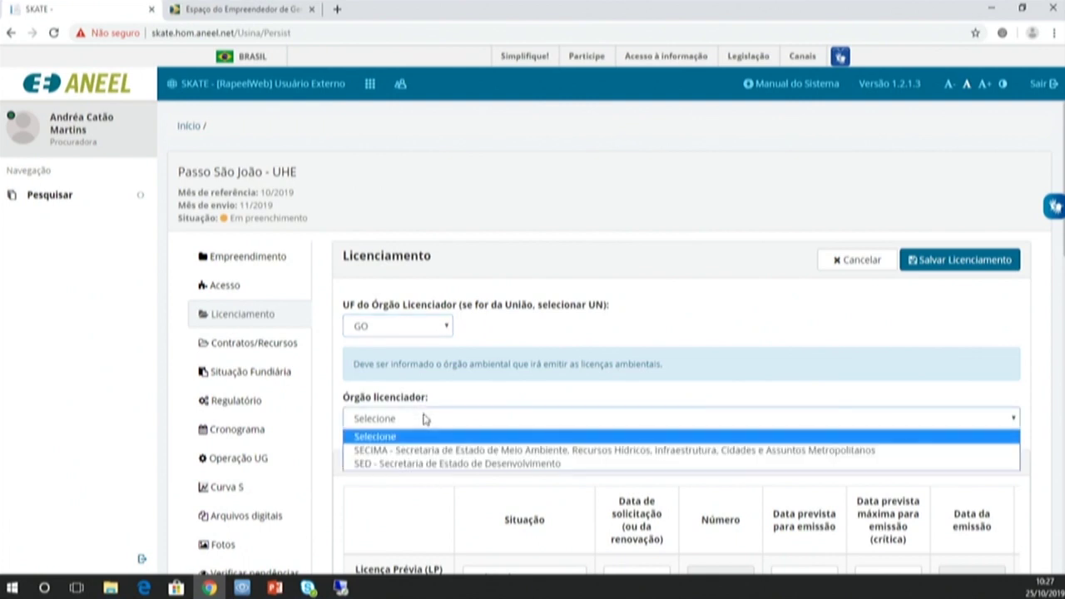
click(432, 330)
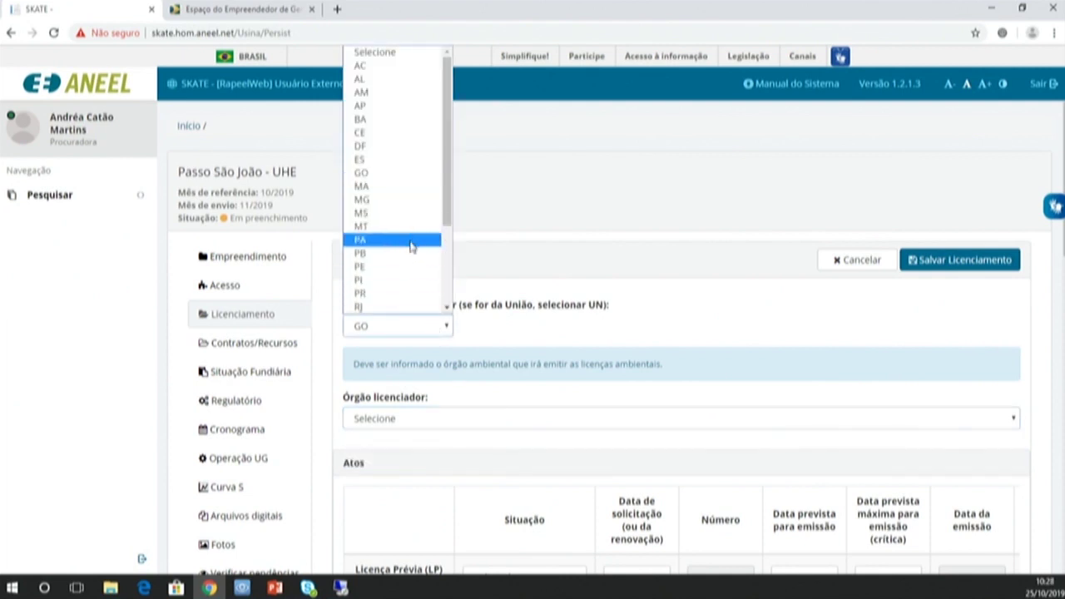
click(418, 134)
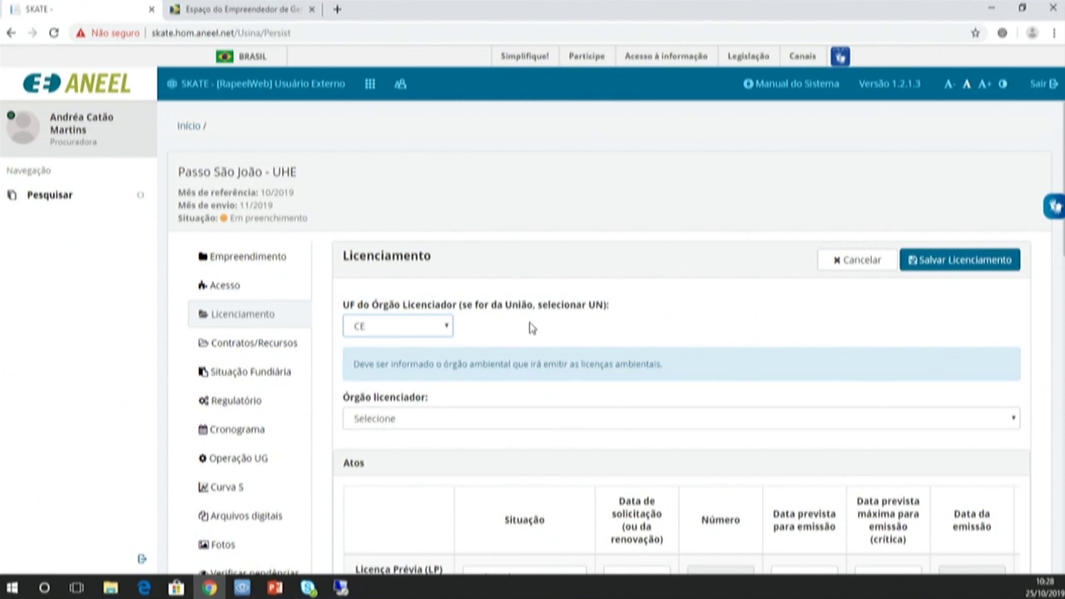
click(511, 423)
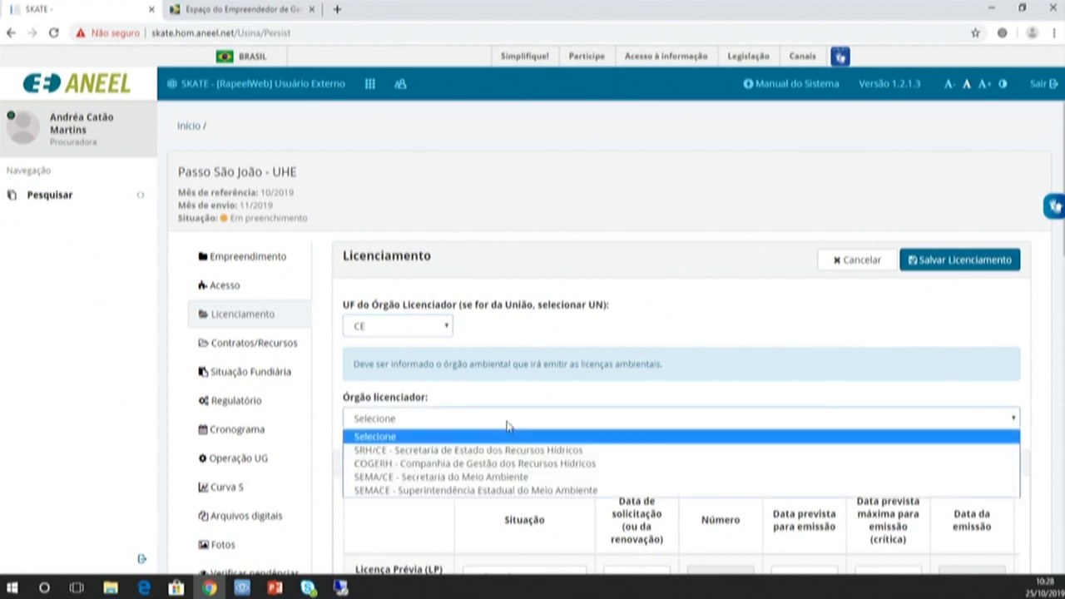
click(671, 326)
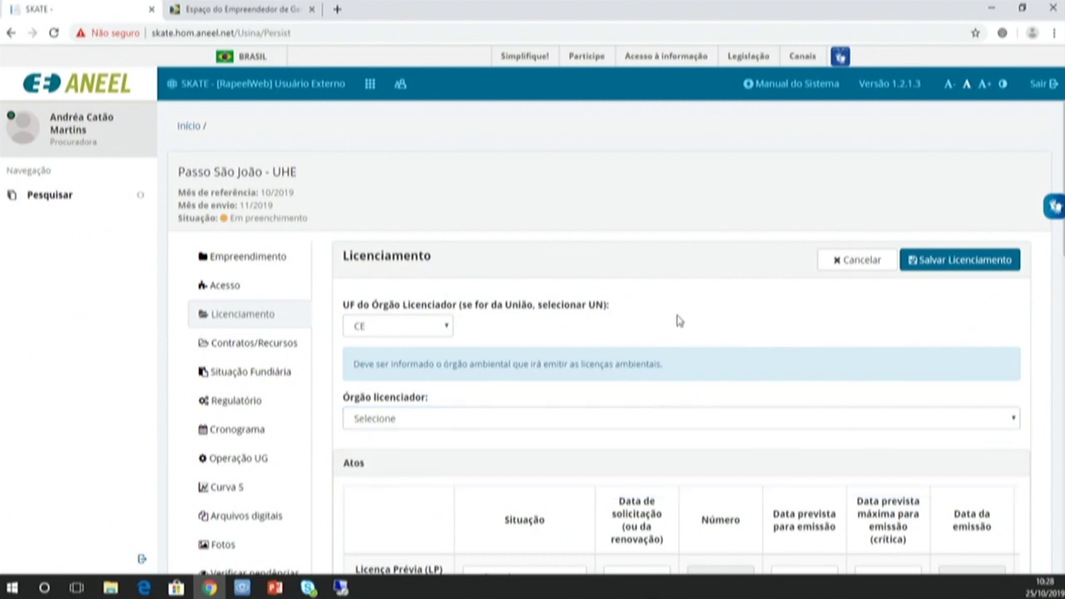
scroll(677, 321, down, 4)
scroll(633, 386, down, 3)
scroll(633, 386, up, 6)
scroll(468, 346, down, 10)
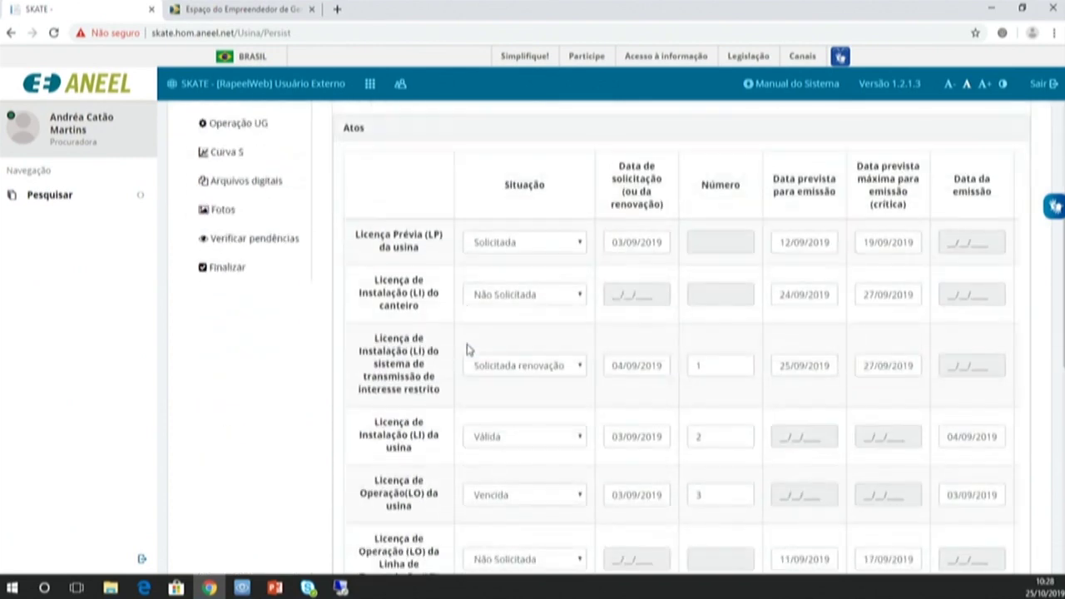
drag(458, 374, 295, 338)
scroll(589, 449, up, 8)
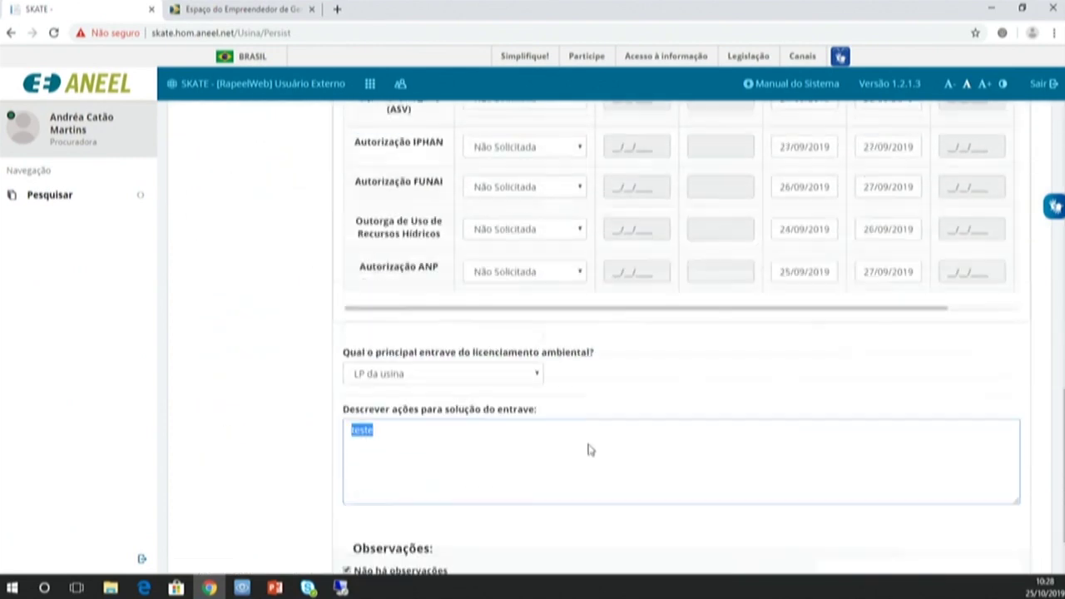
scroll(587, 449, up, 3)
scroll(566, 404, down, 2)
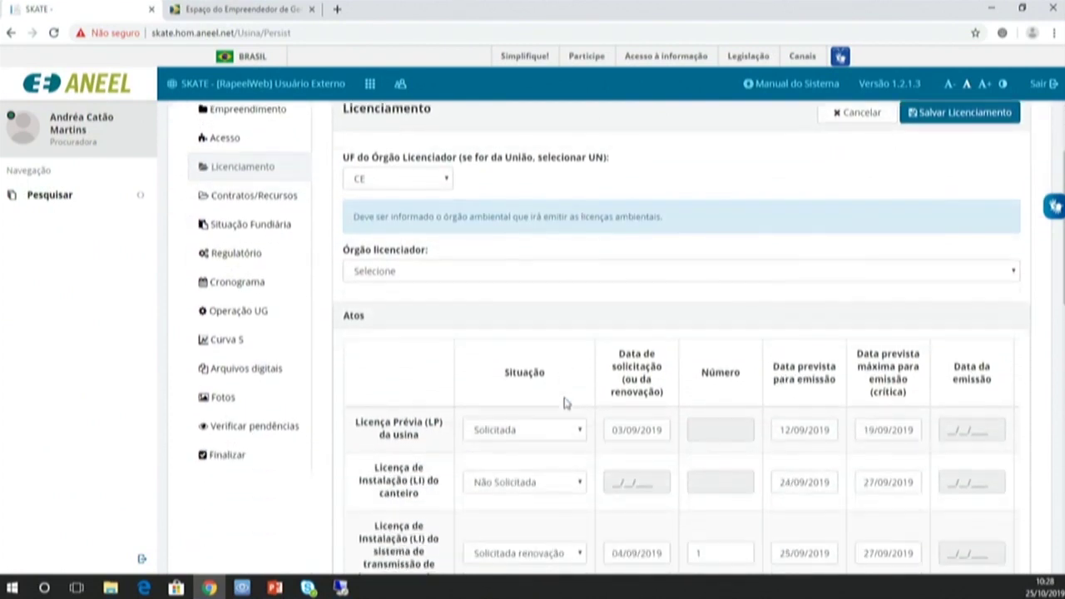
scroll(566, 404, down, 1)
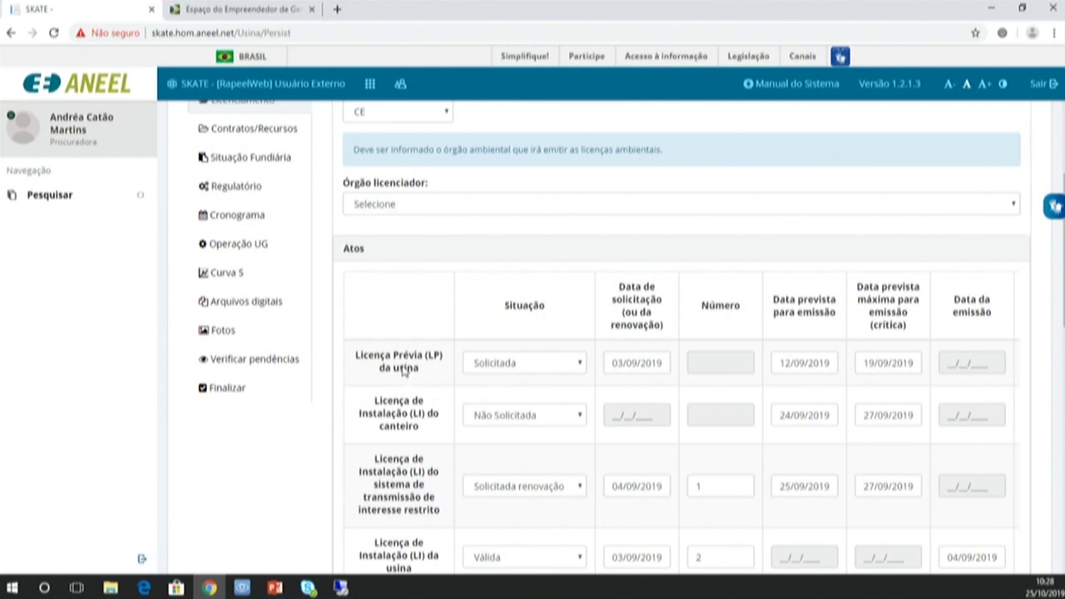
scroll(378, 373, down, 2)
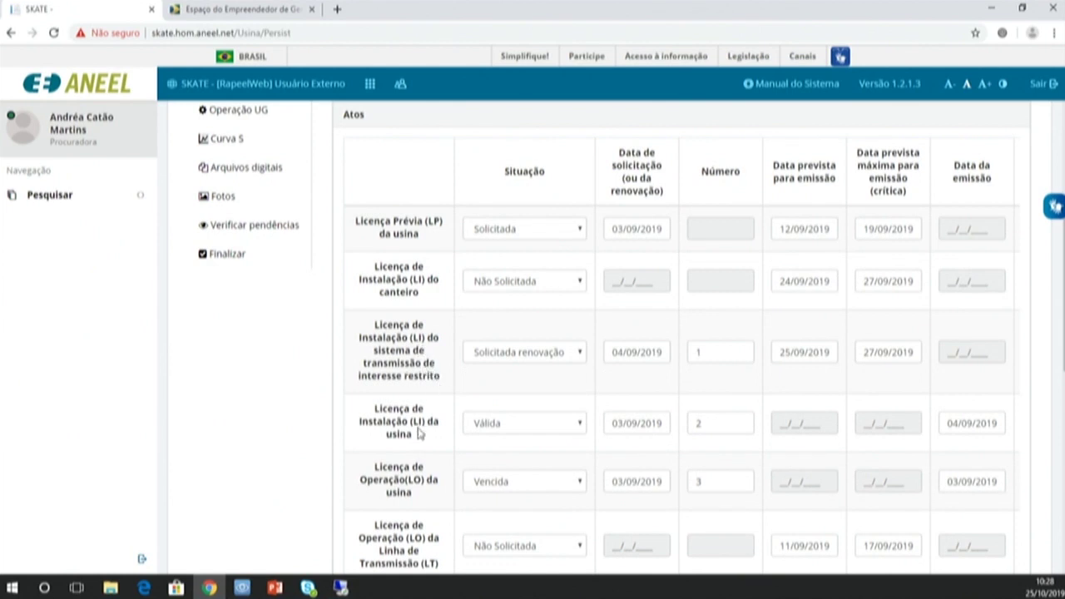
scroll(434, 436, down, 2)
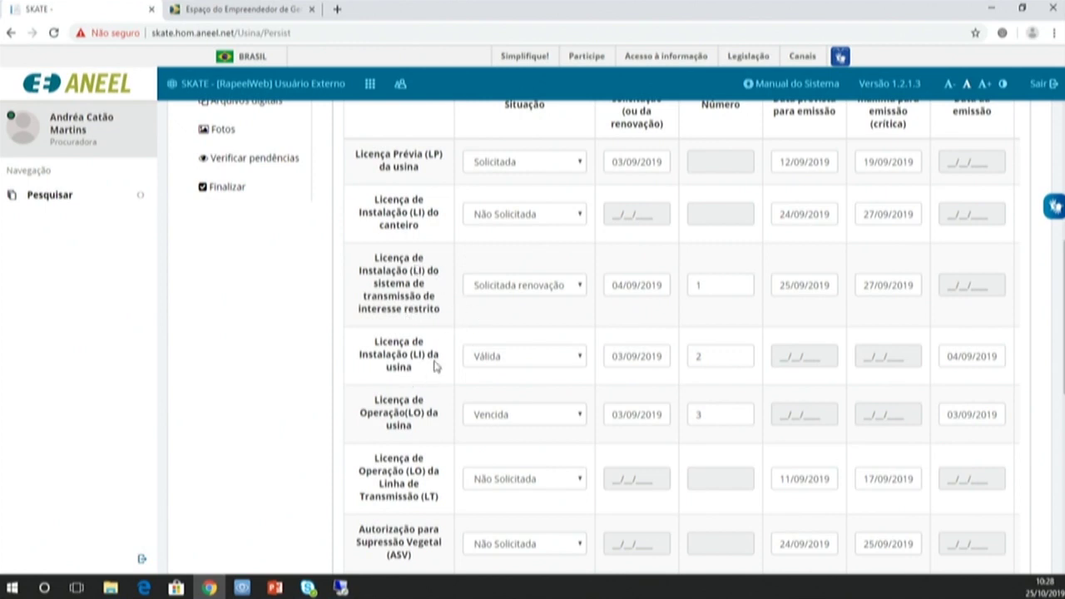
- Mark the transmission-system LI as Válida and keep the ASV authorisation Não Solicitada
click(510, 287)
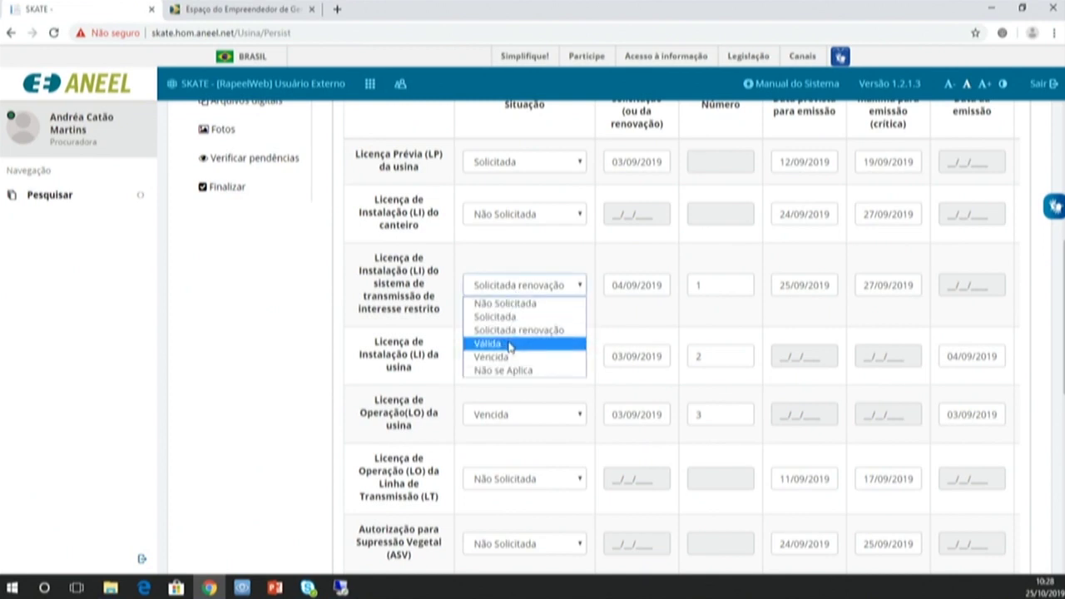
click(510, 344)
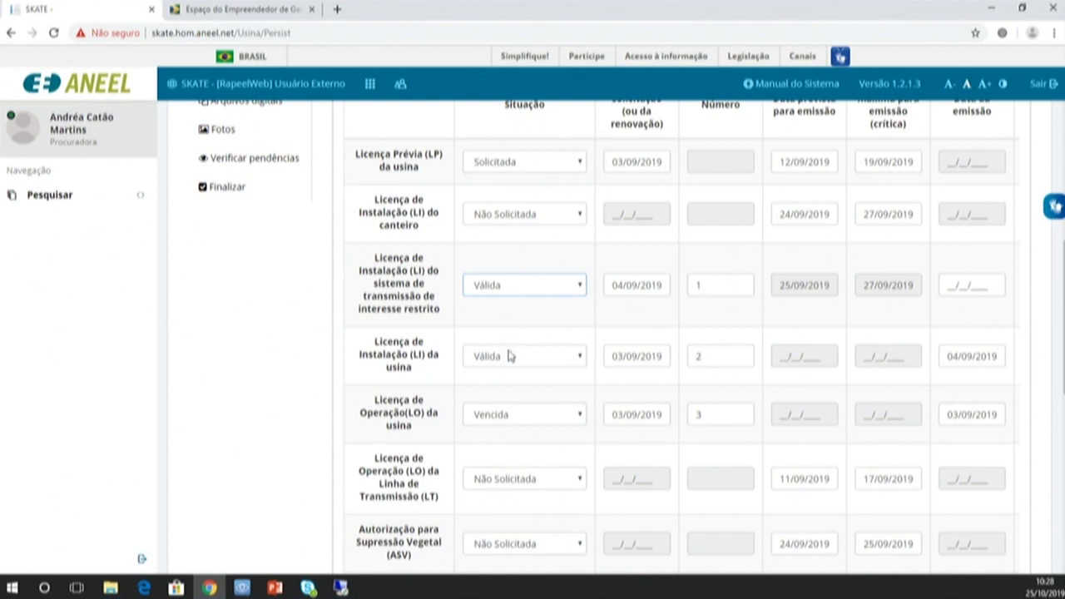
scroll(449, 375, down, 2)
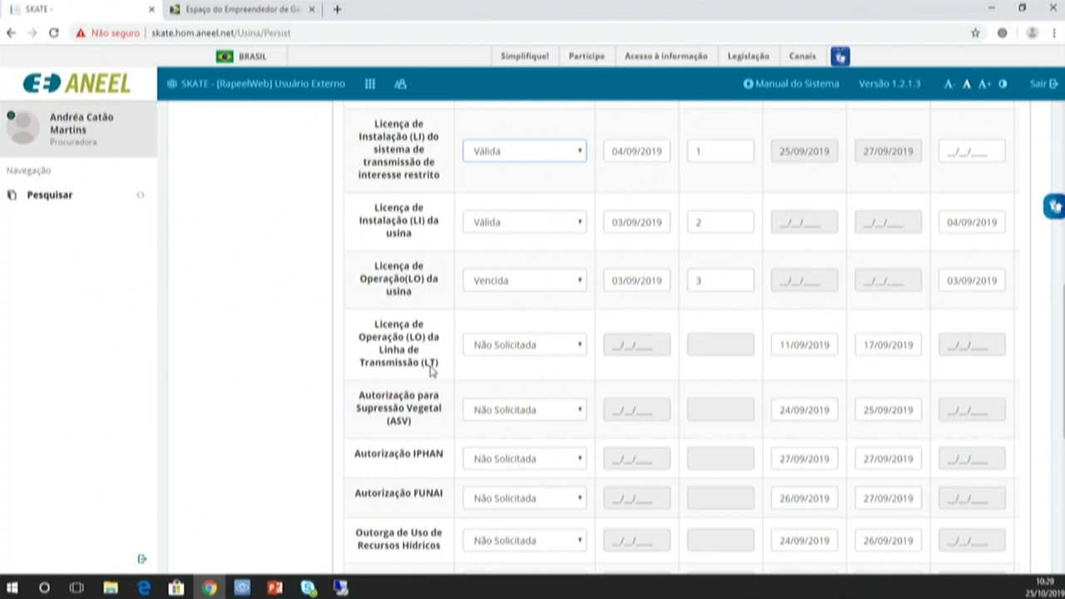
scroll(431, 371, down, 1)
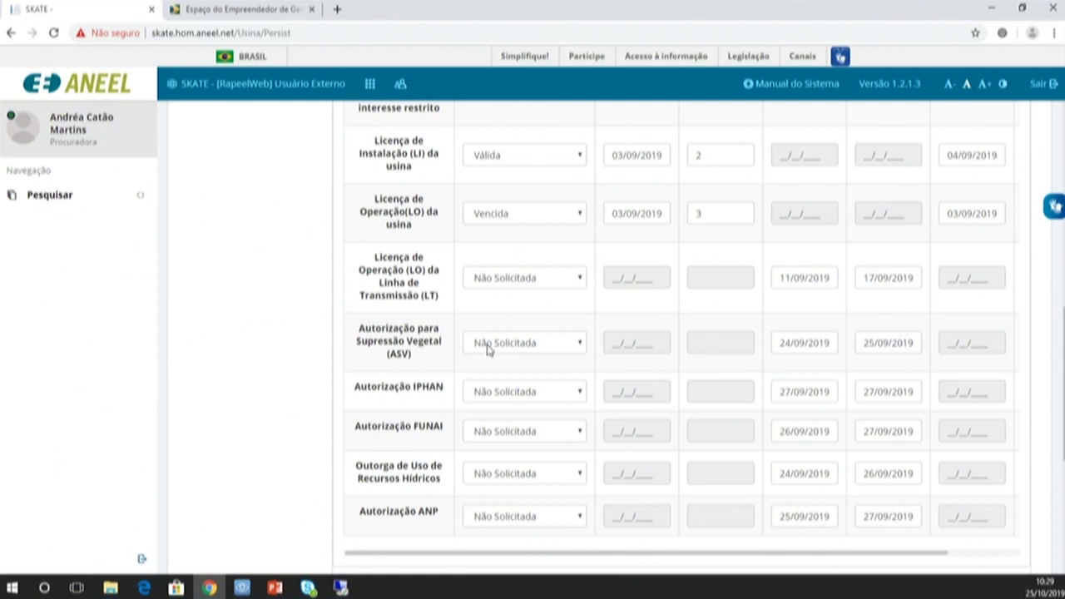
click(509, 344)
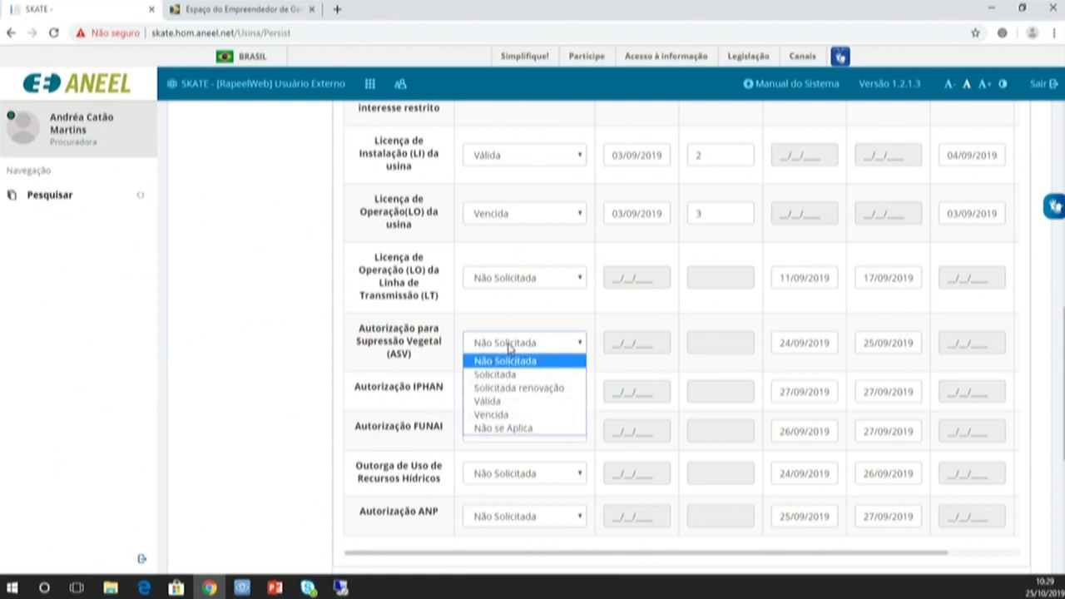
click(507, 346)
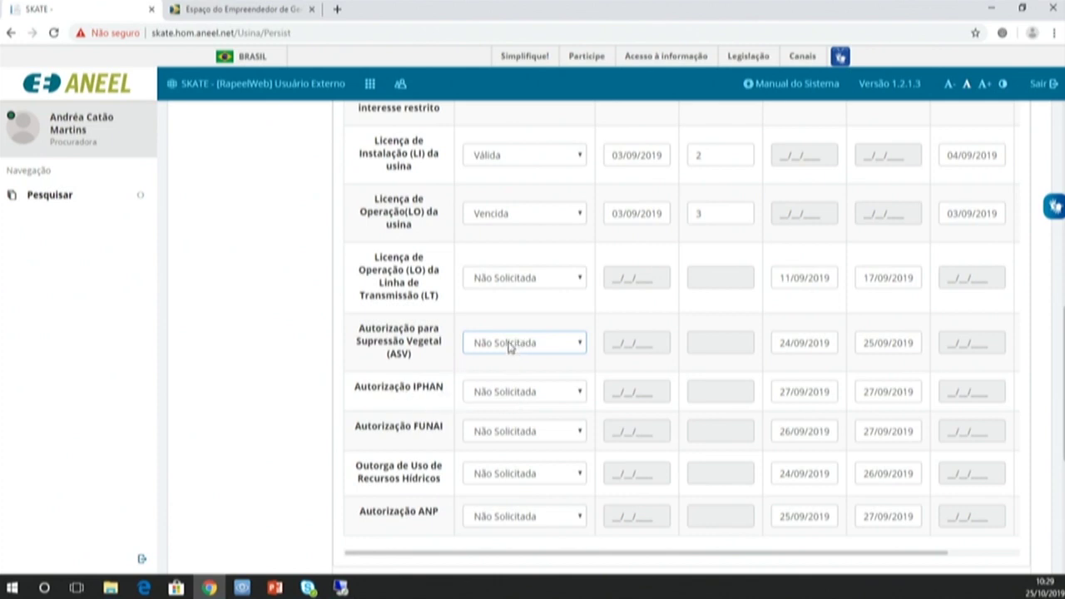
- Mark Autorização IPHAN as Não se Aplica, leaving the usina LI as Válida
click(491, 397)
click(493, 451)
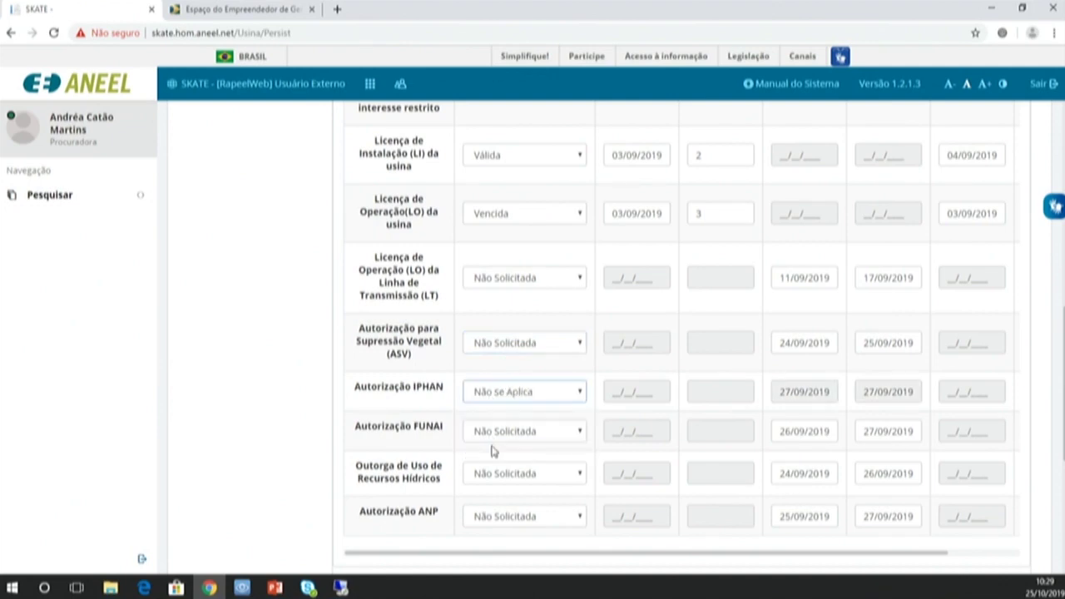
scroll(495, 391, up, 3)
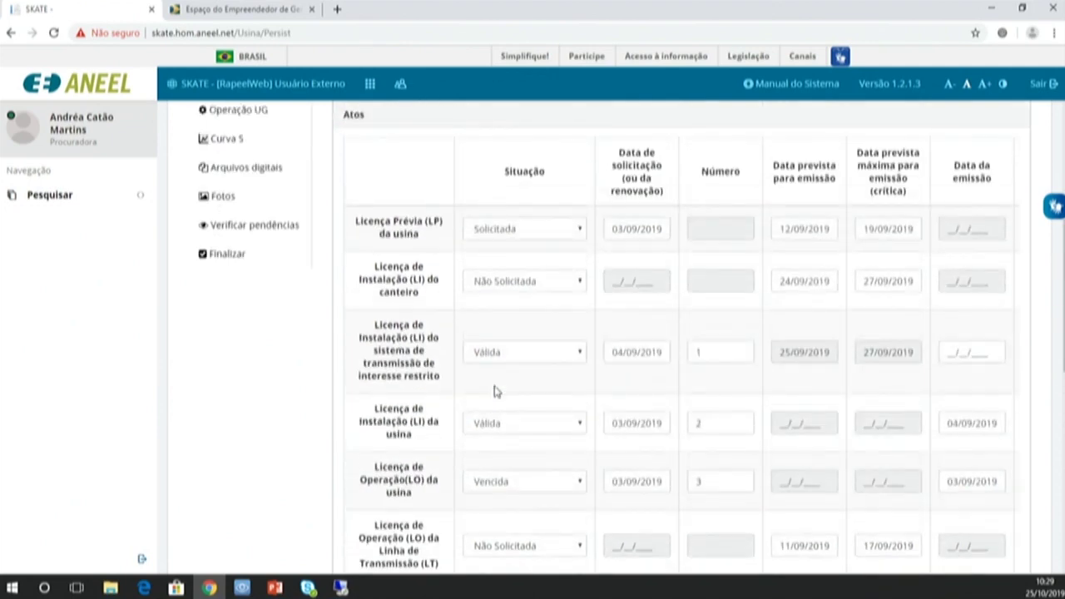
click(515, 228)
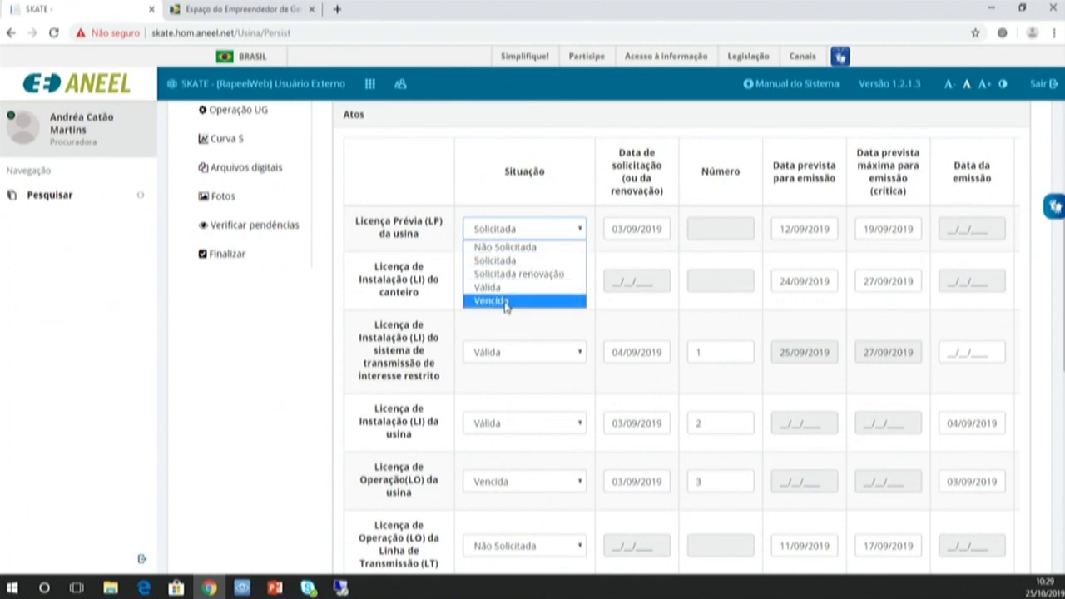
scroll(369, 348, down, 2)
click(496, 222)
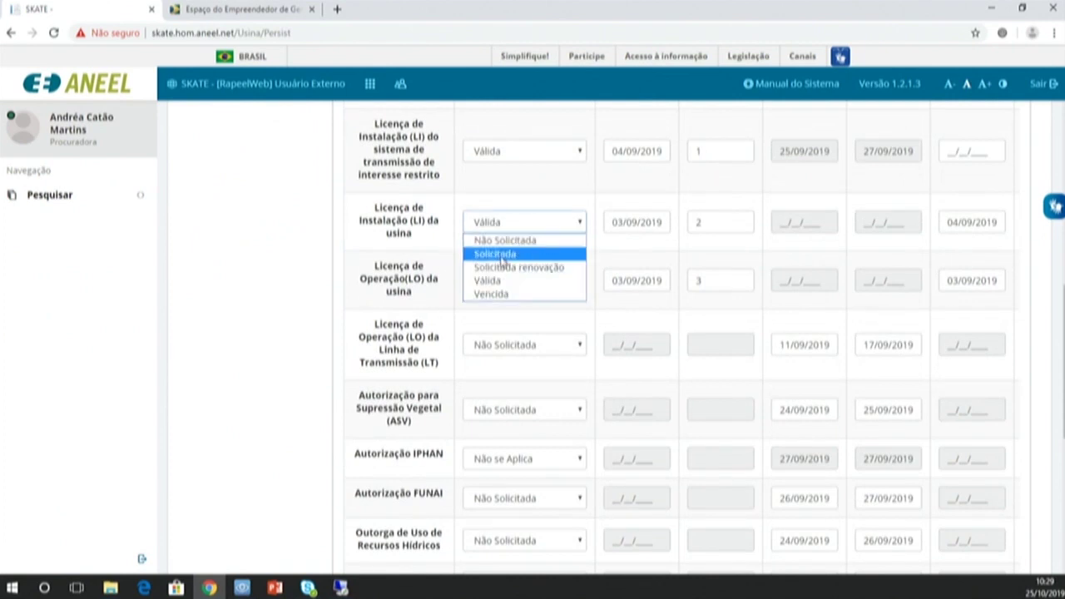
click(543, 178)
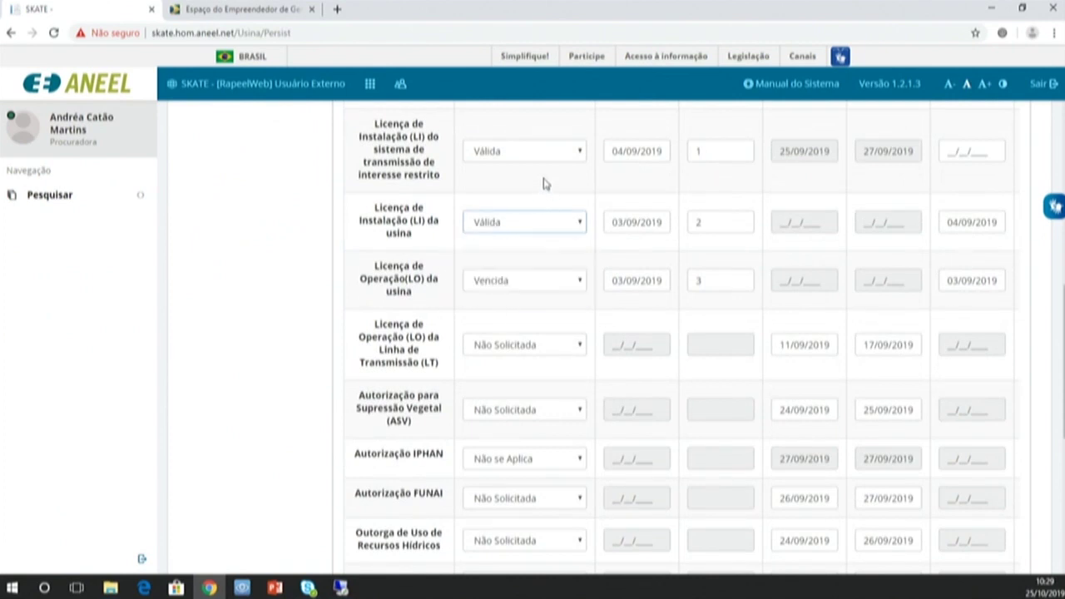
scroll(514, 345, down, 1)
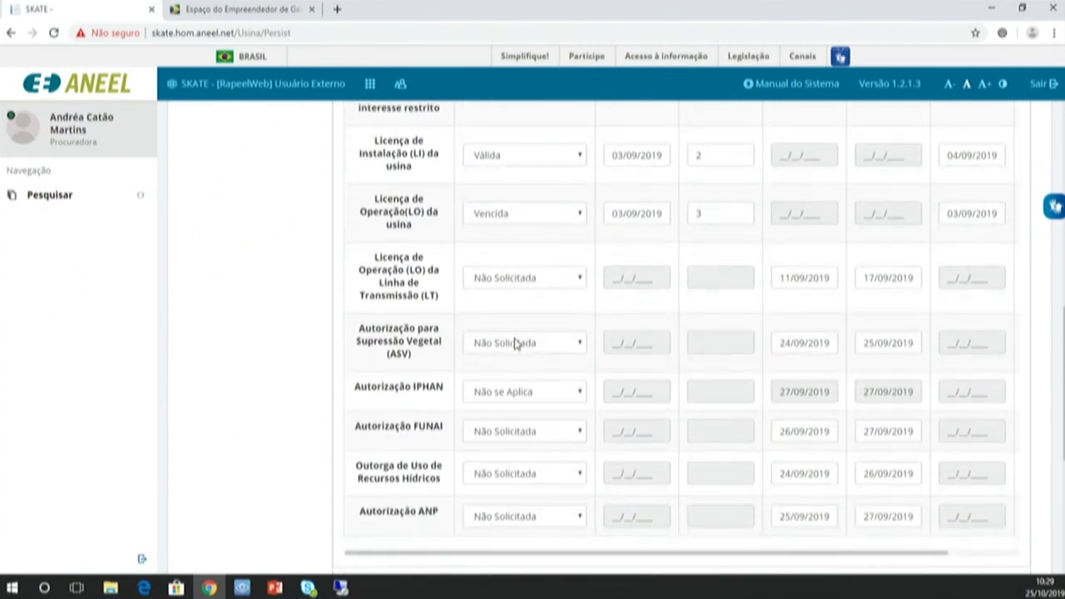
click(517, 392)
click(529, 450)
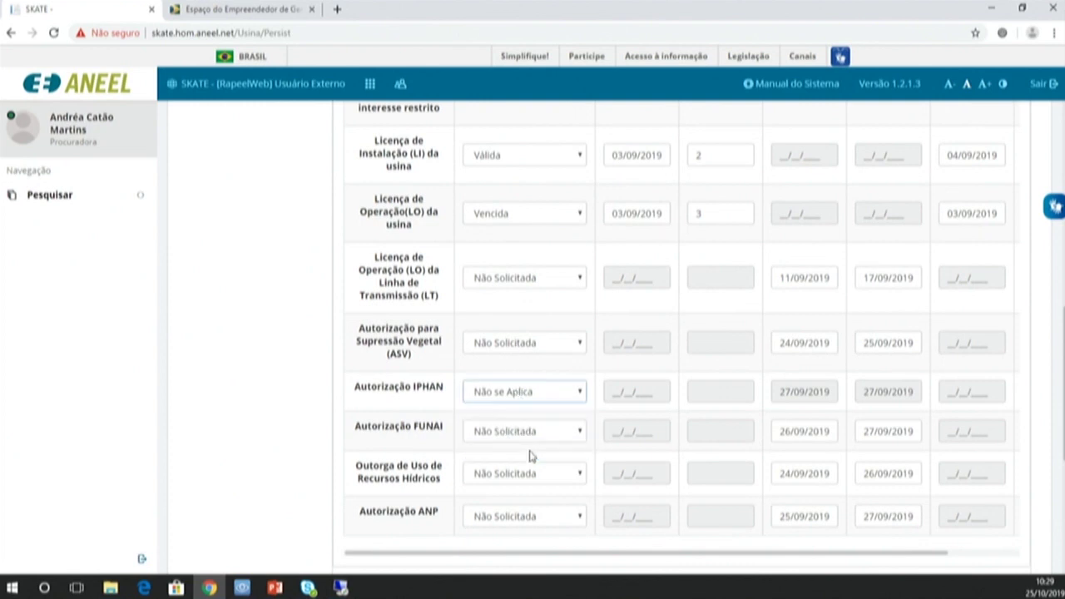
- Mark Autorização FUNAI as Não se Aplica; keep water-use grant and ANP Não Solicitada
click(501, 431)
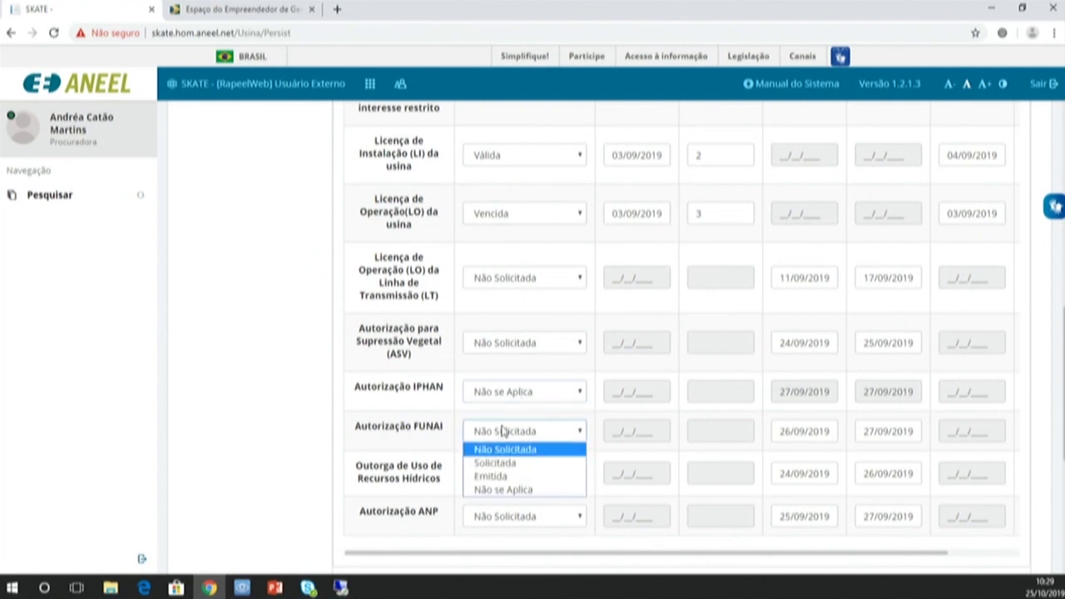
click(532, 490)
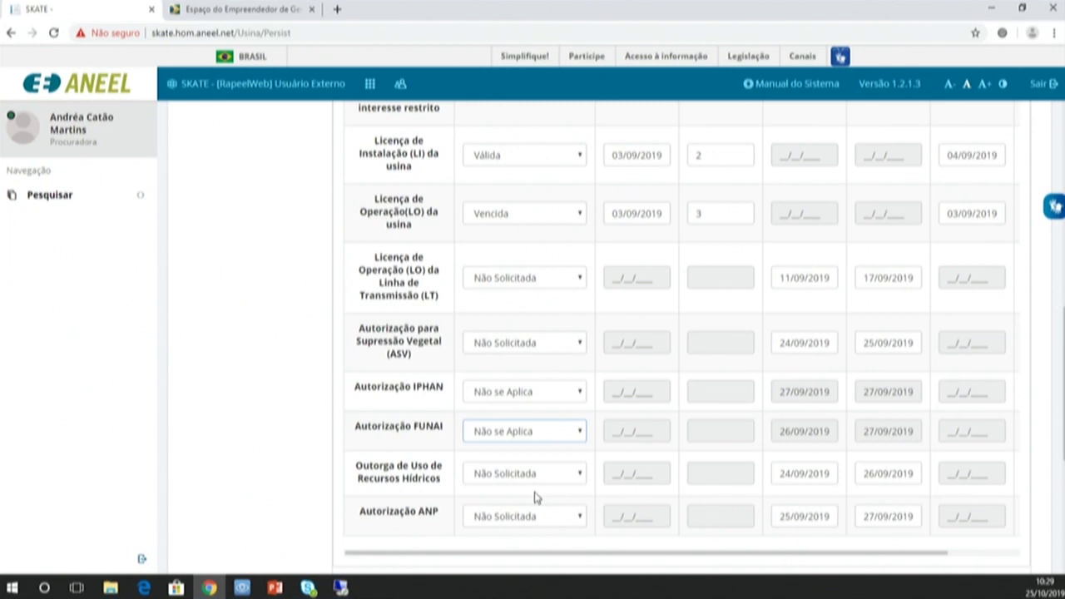
scroll(534, 496, down, 1)
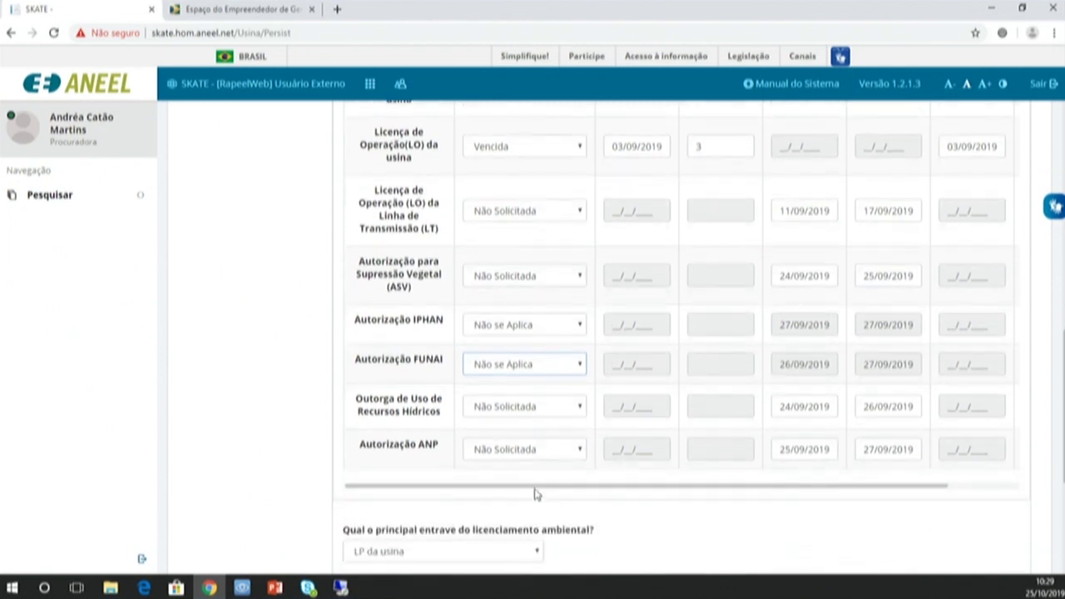
click(509, 408)
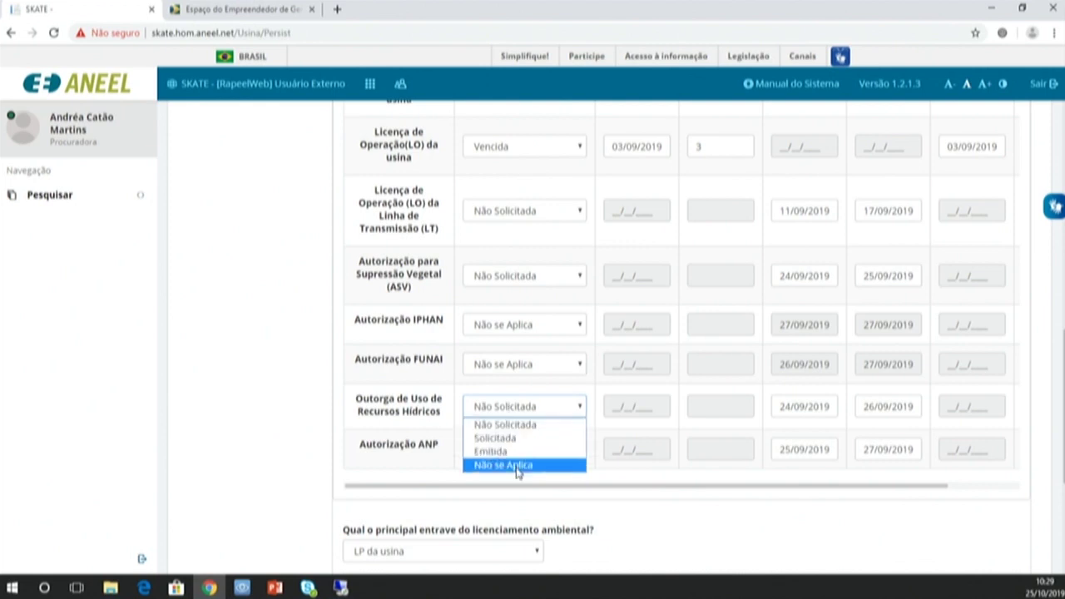
click(553, 398)
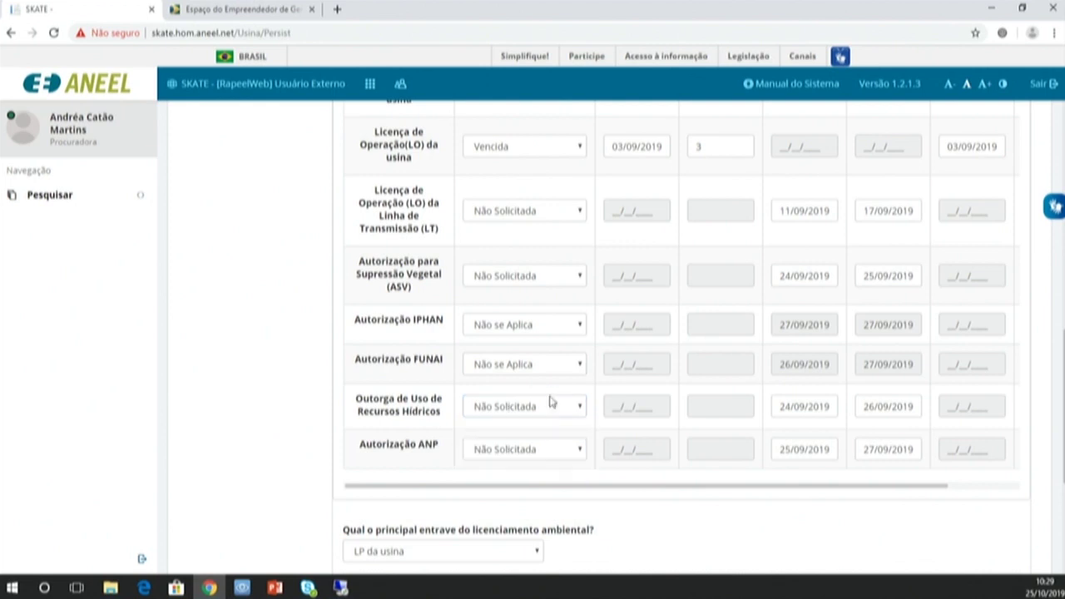
click(499, 452)
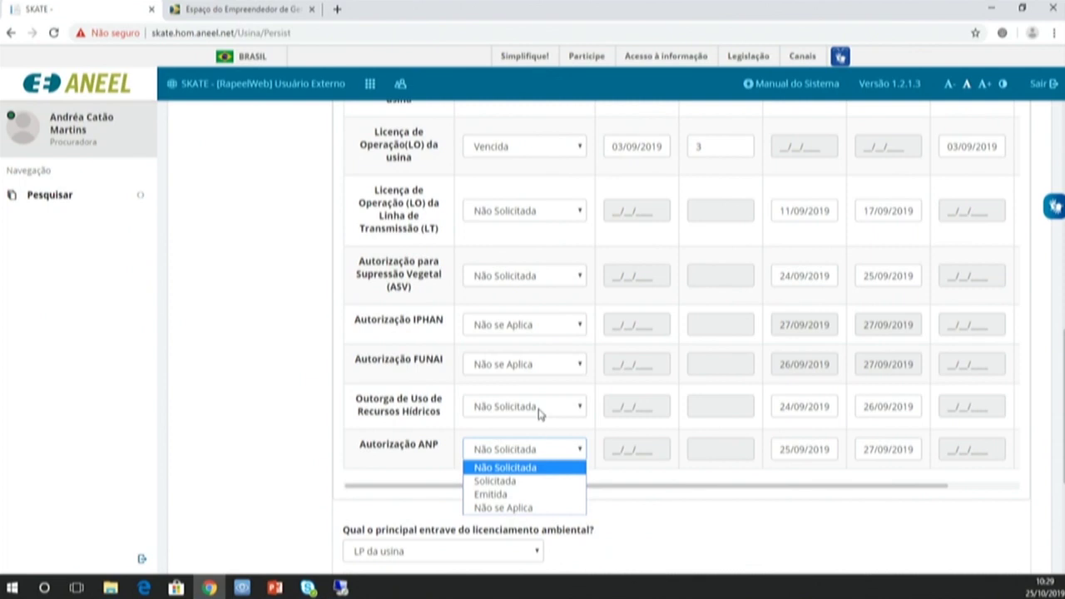
click(407, 433)
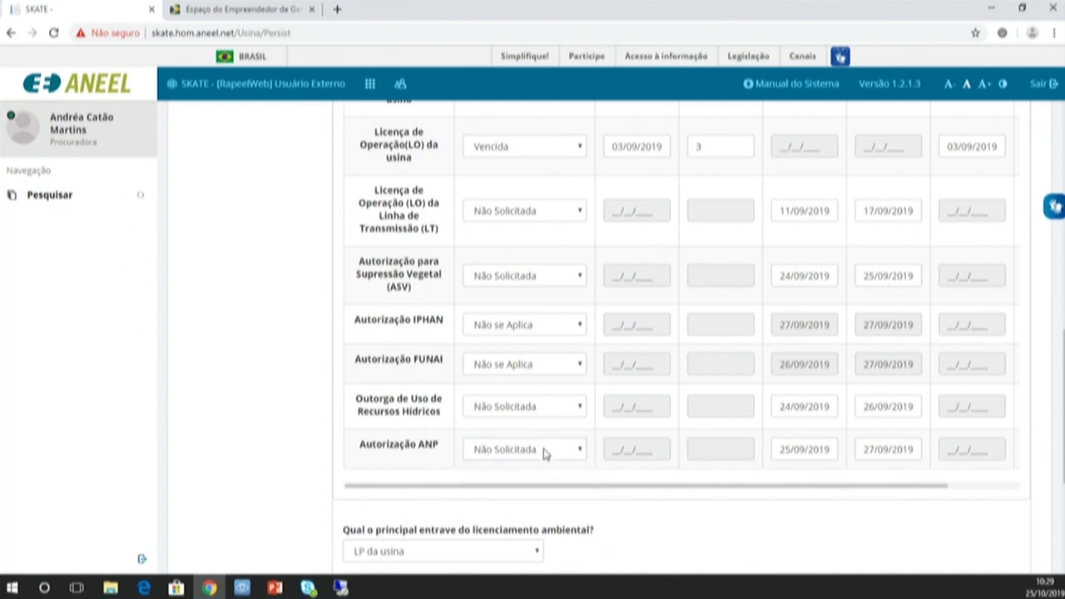
- Review statuses, keeping Licença Prévia Solicitada and the transmission-system LI Válida
scroll(543, 452, up, 4)
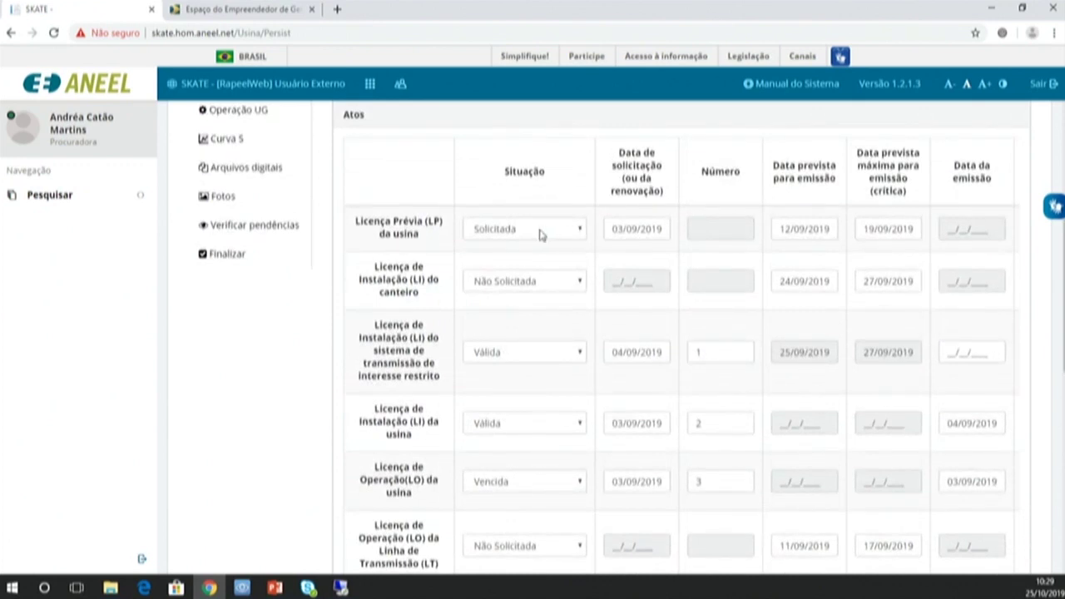
click(541, 233)
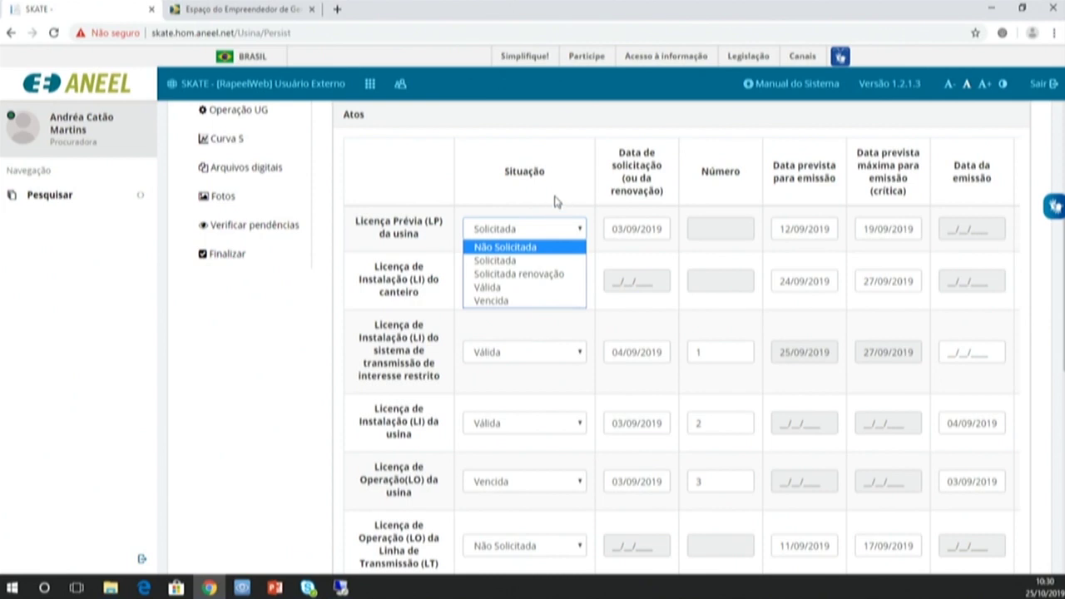
click(543, 222)
click(516, 352)
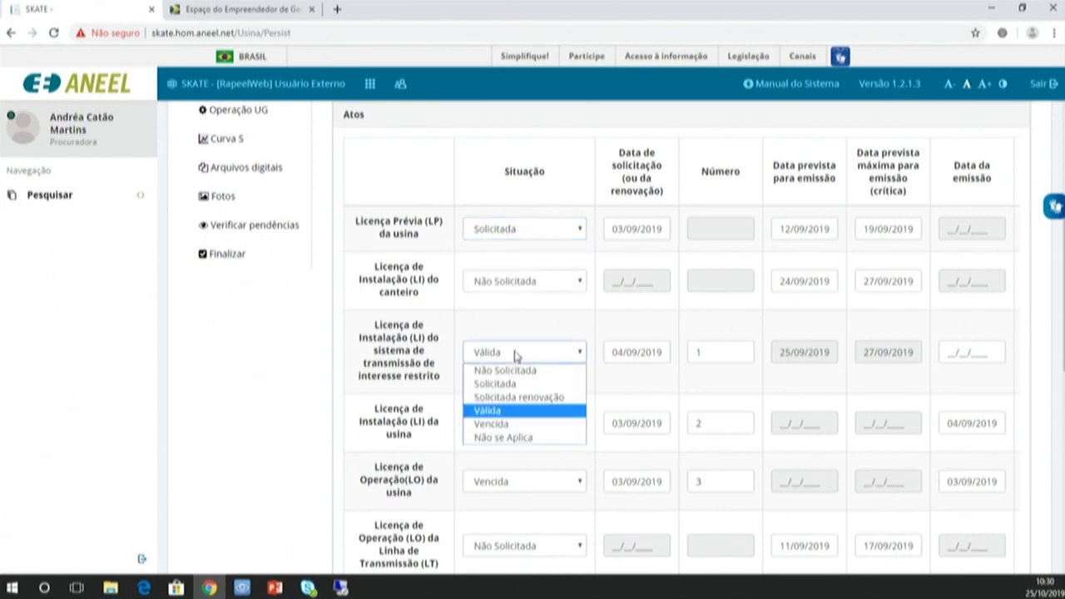
click(537, 207)
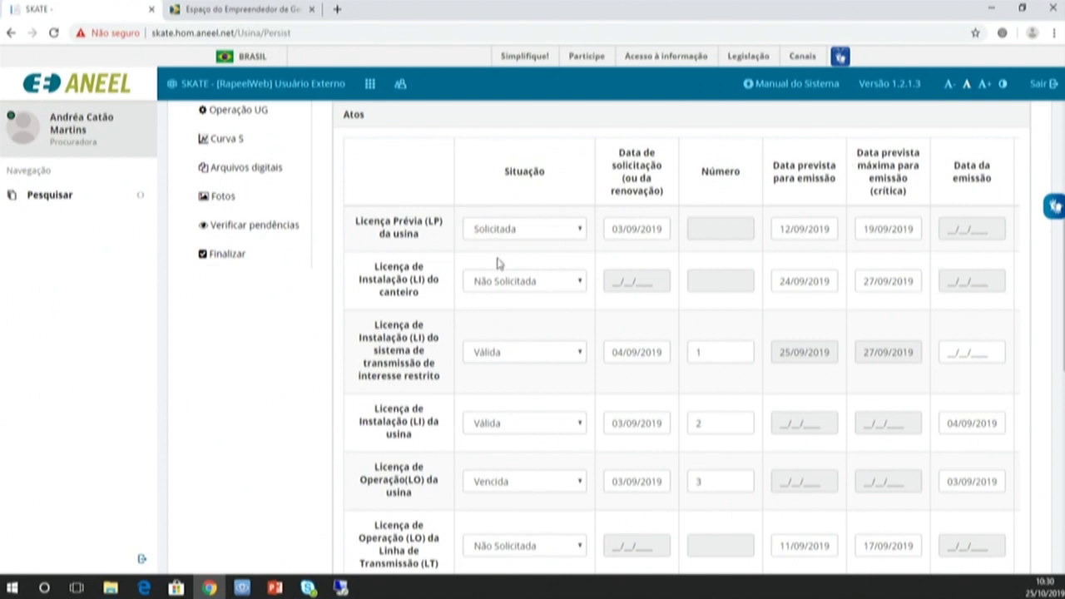
- Change the Licença Prévia status from Solicitada to Válida
click(522, 230)
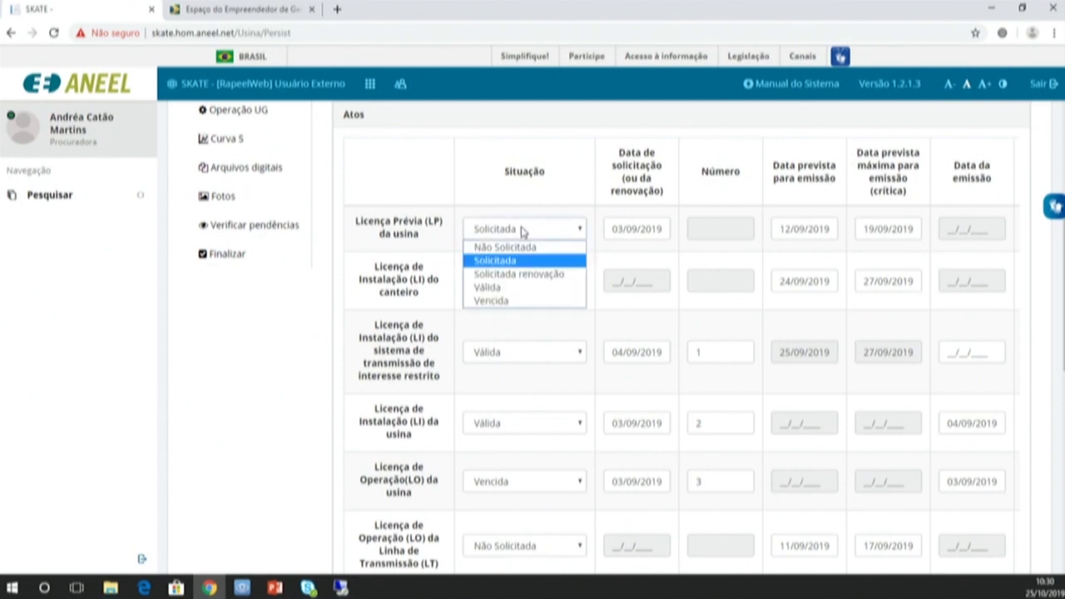
click(581, 169)
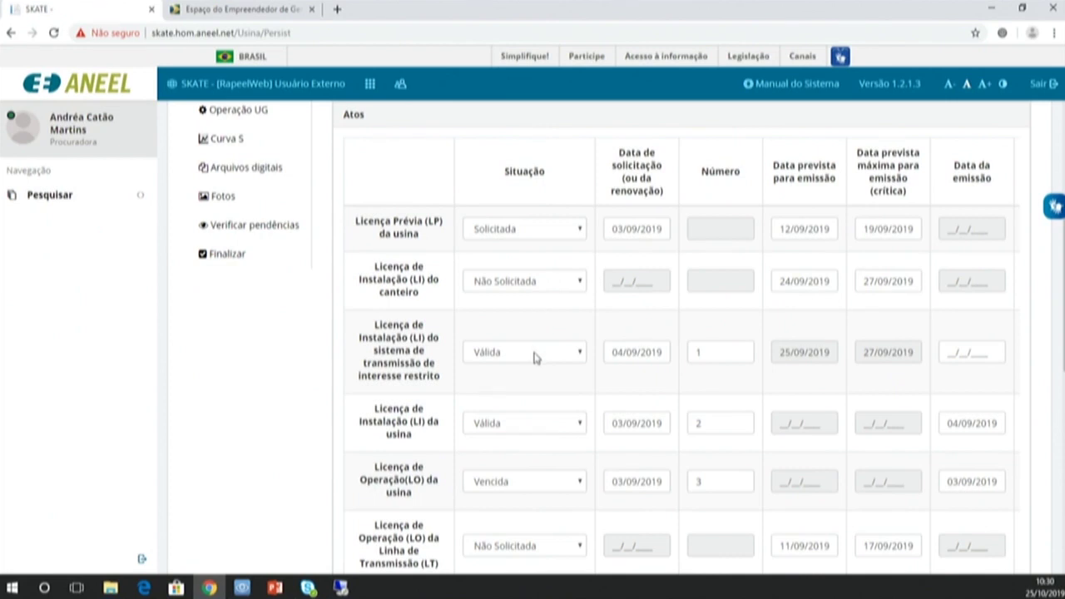
scroll(535, 356, down, 2)
scroll(551, 328, up, 1)
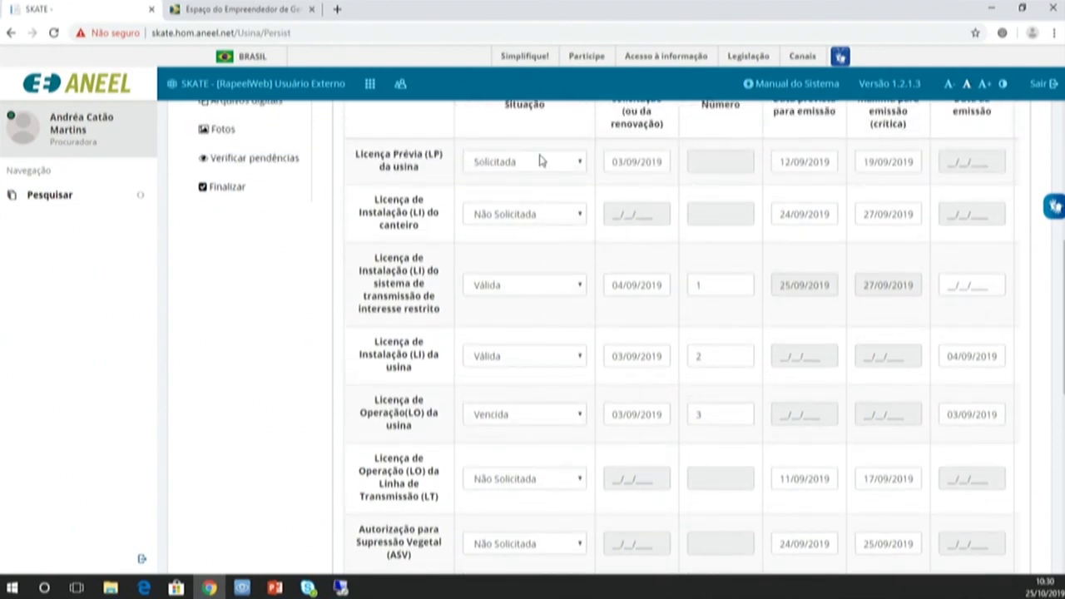
click(539, 160)
click(539, 197)
click(536, 164)
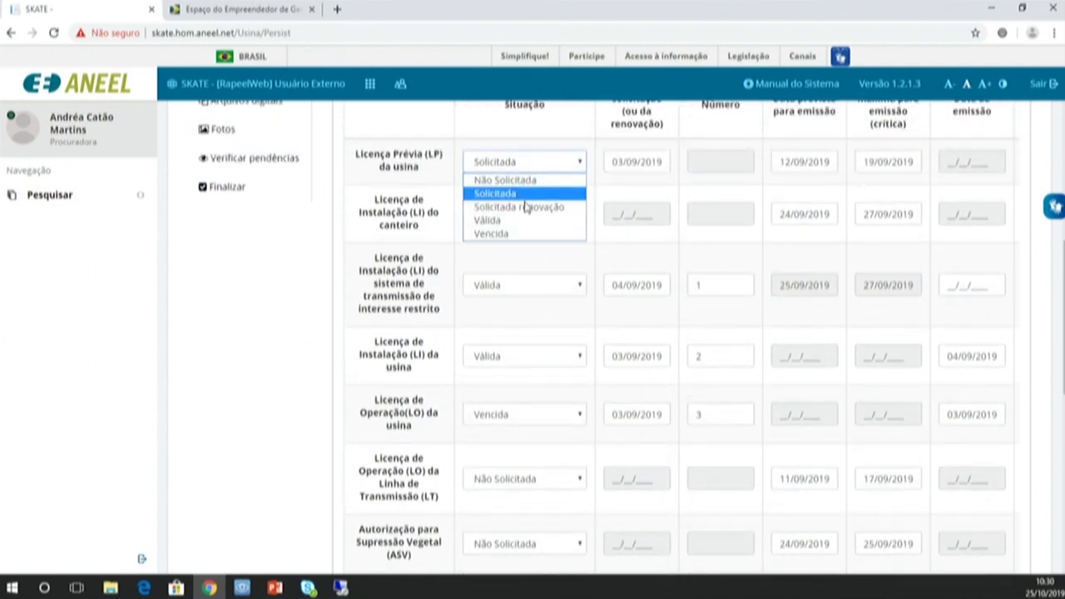
click(524, 219)
- Replace the Licença Prévia request date with 02/06/2014
scroll(582, 301, up, 2)
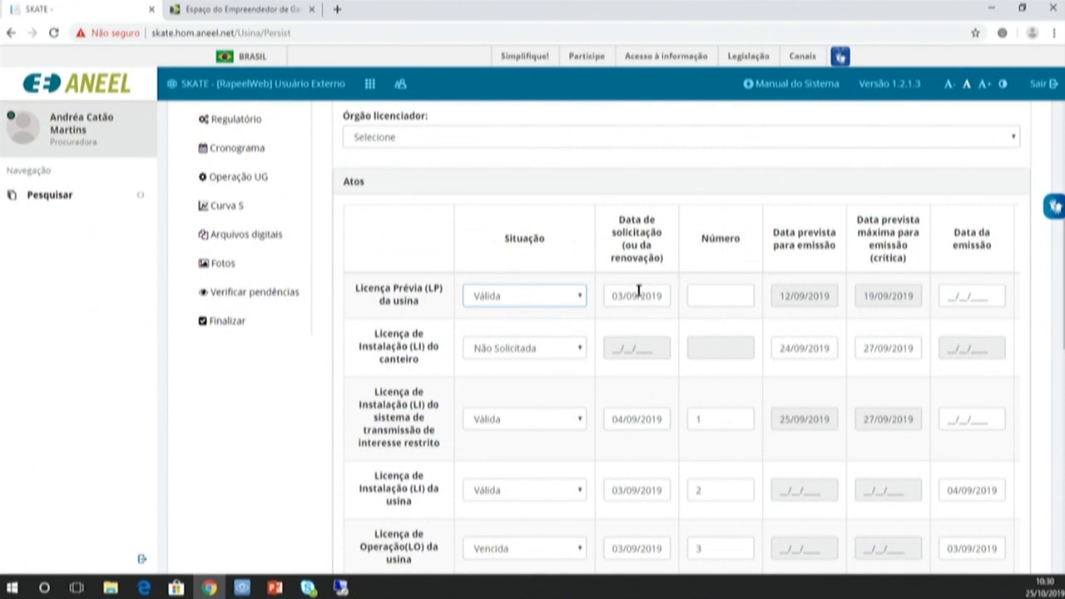
drag(614, 295, 692, 303)
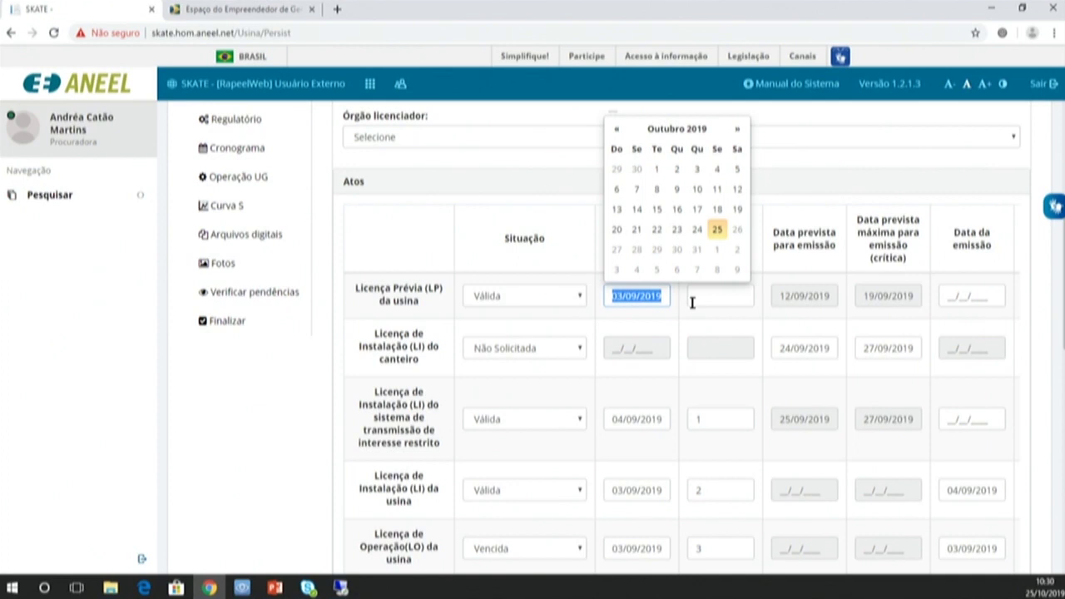
key(BackSpace)
click(657, 143)
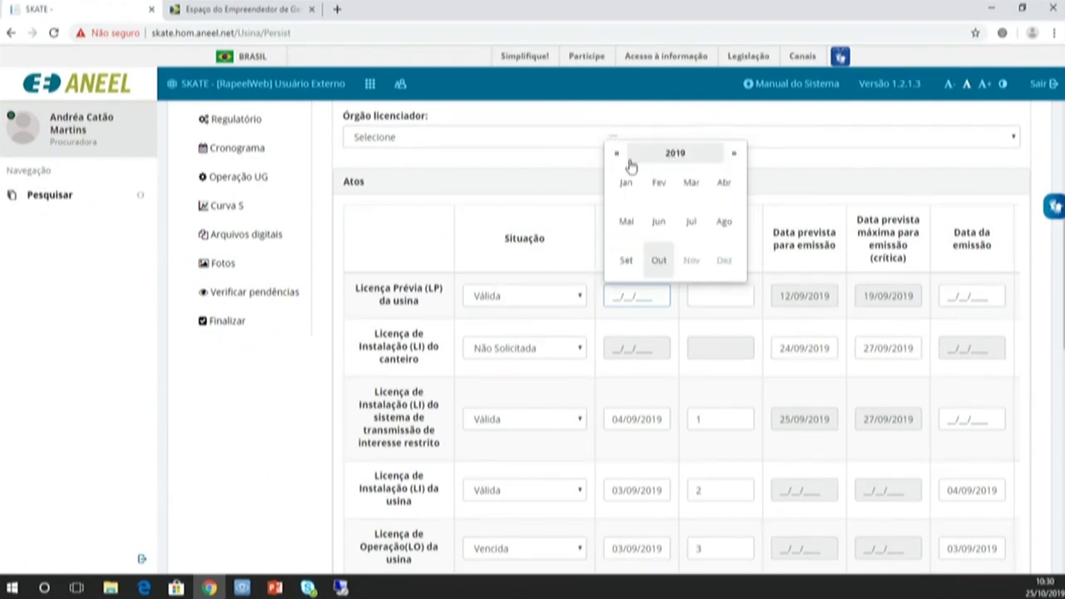
click(682, 159)
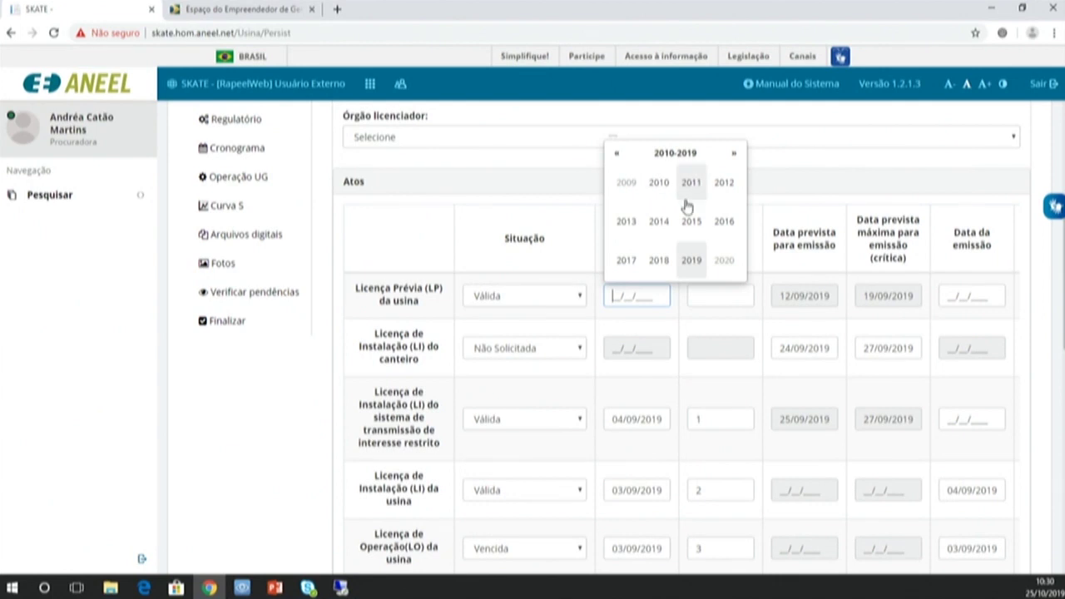
click(664, 222)
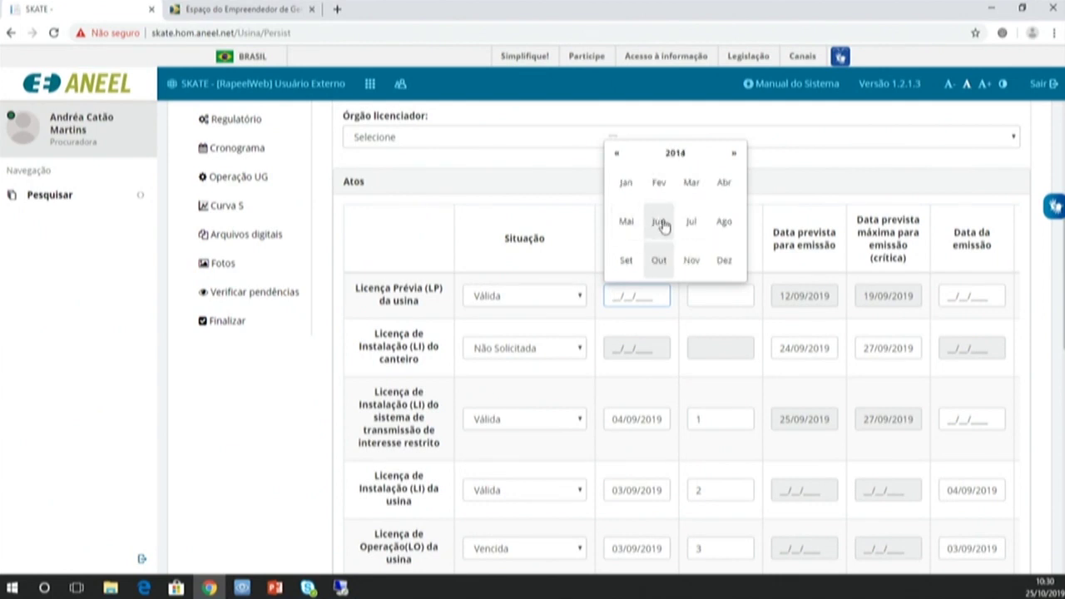
click(662, 226)
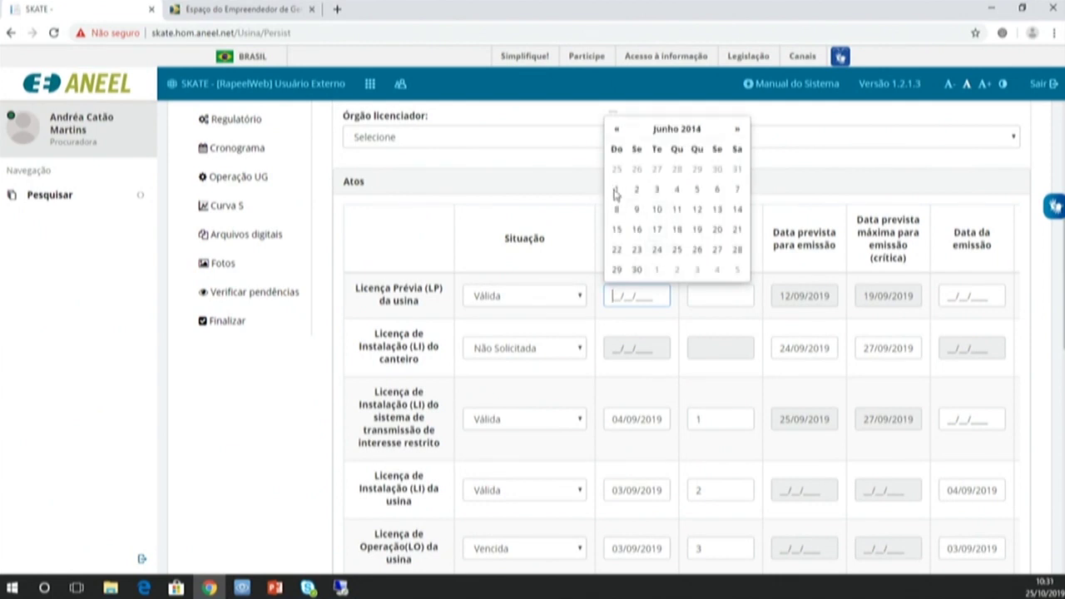
click(638, 191)
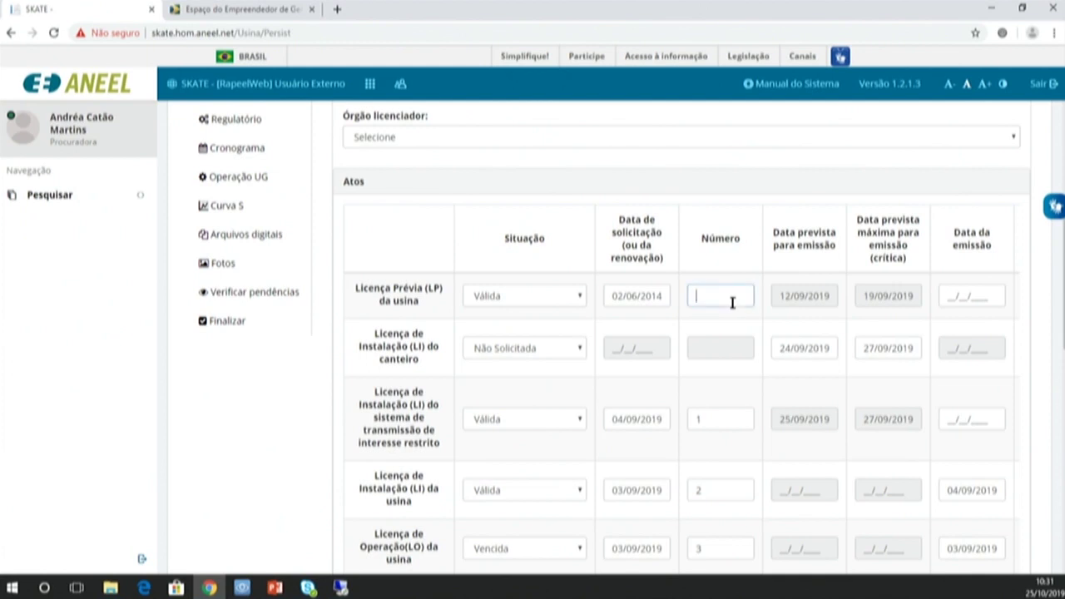
- Enter licence number LP-0258-2019 and set the LP emission date to 06/12/2016
text(LP-0258-2019)
key(Home)
key(Right)
key(Right)
key(Right)
key(Right)
key(Right)
click(972, 294)
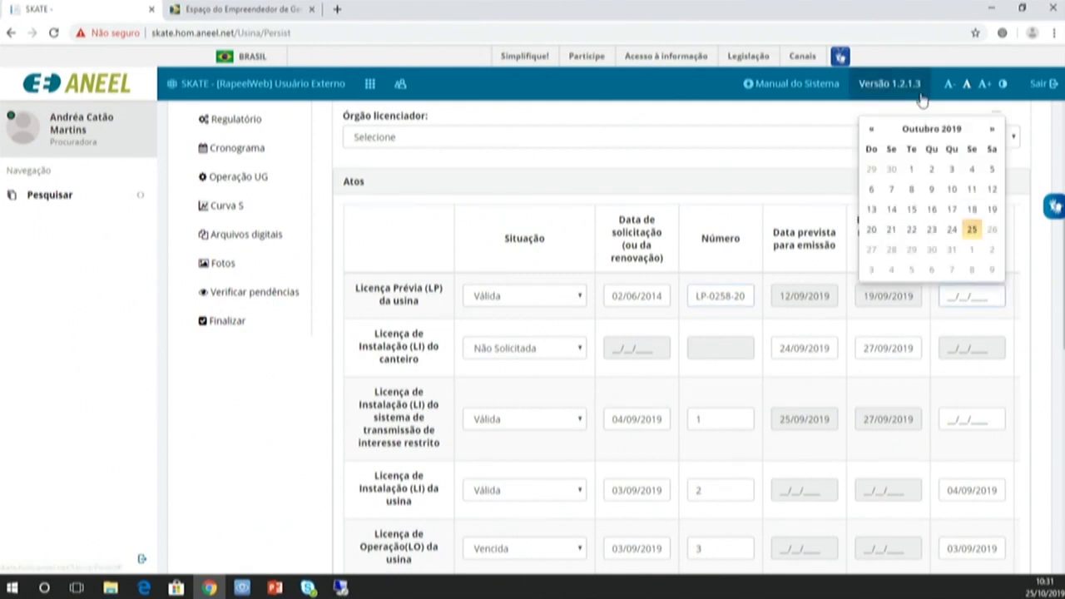
click(925, 130)
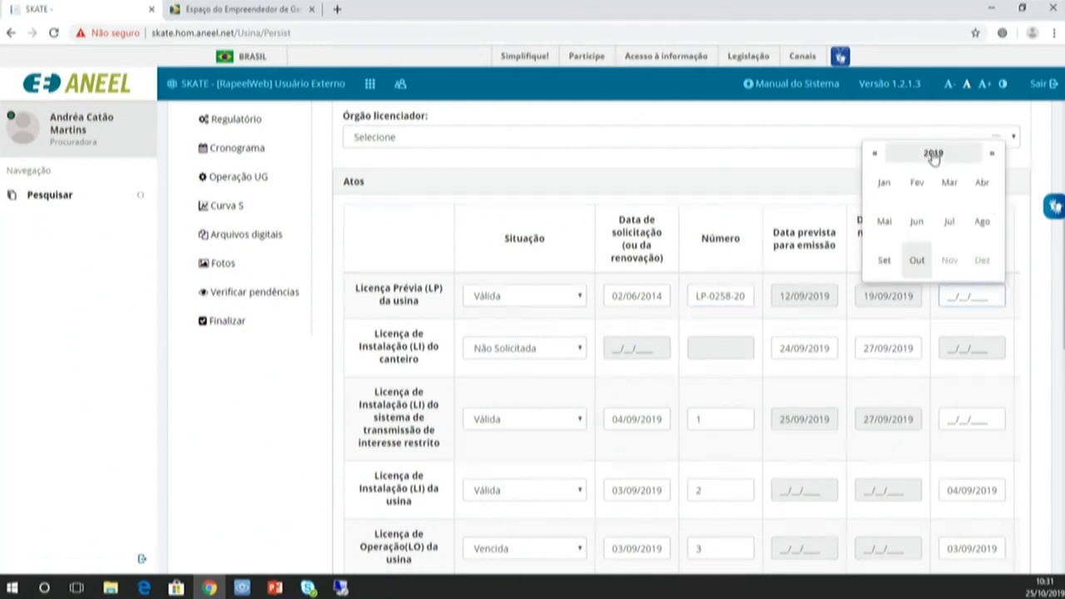
click(932, 153)
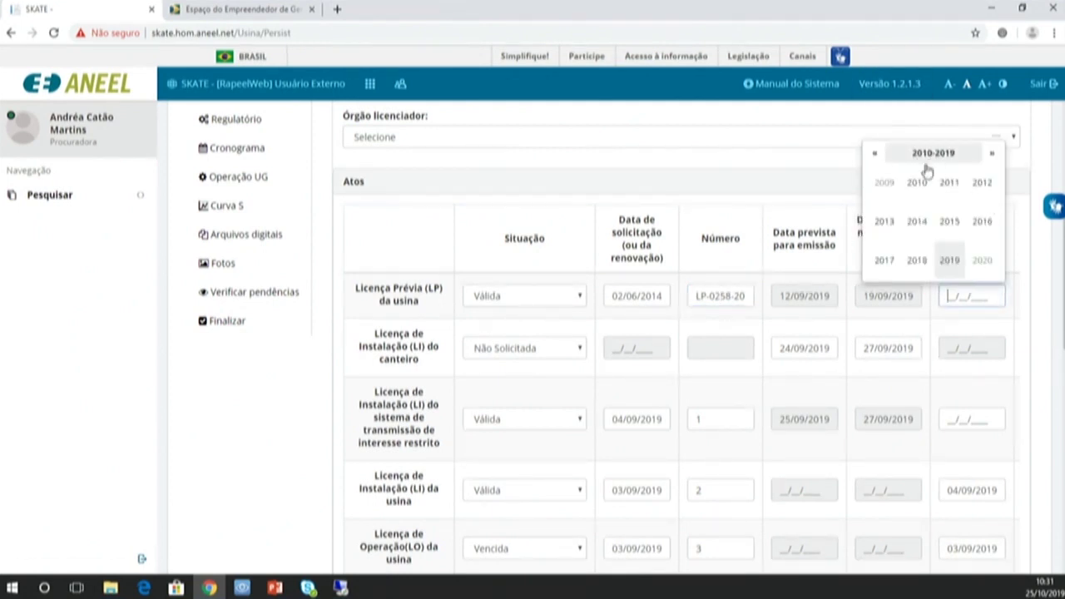
click(985, 223)
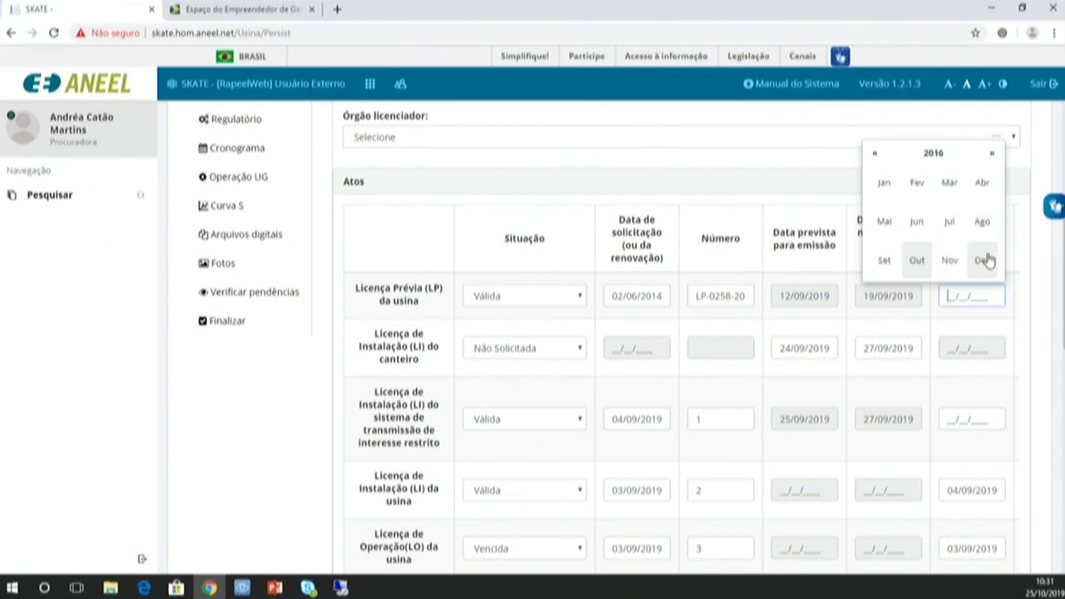
click(984, 261)
click(912, 191)
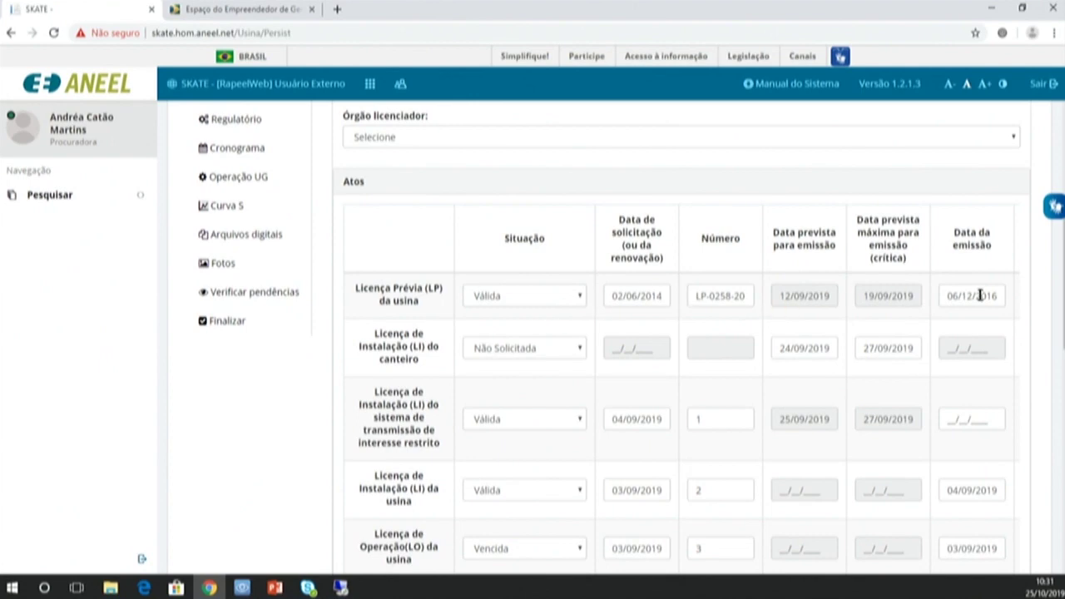
- Scroll down to the main licensing obstacle question and open its list of options
scroll(626, 320, down, 3)
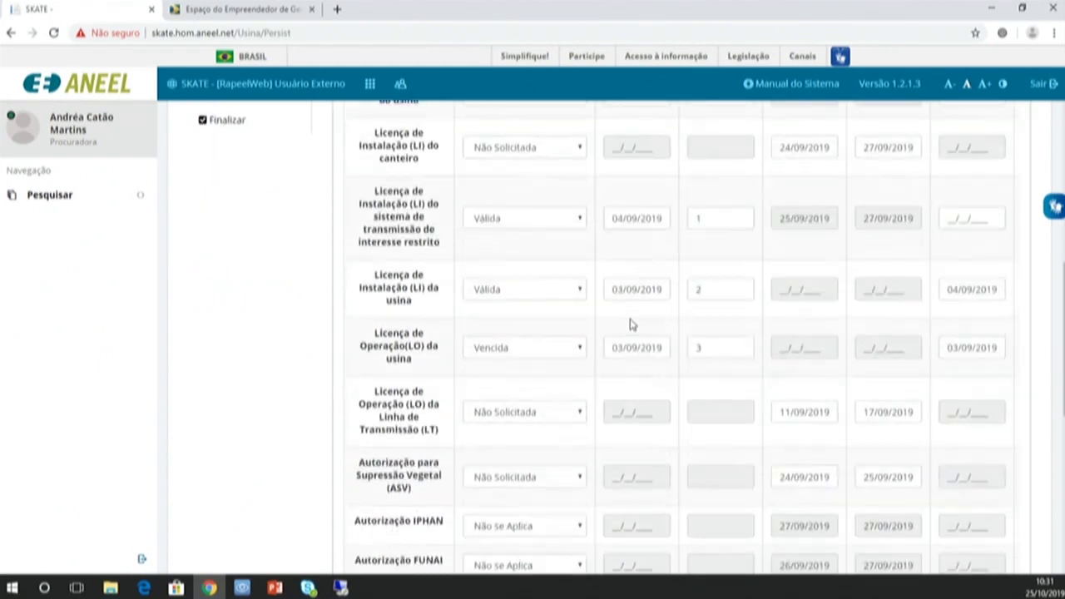
scroll(562, 323, down, 3)
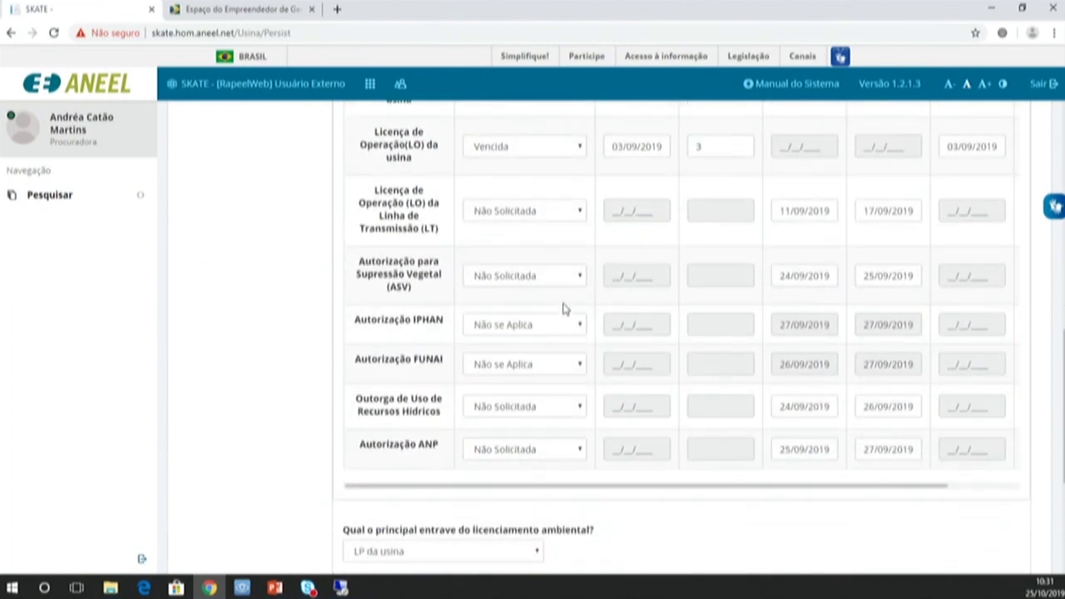
scroll(562, 308, down, 2)
scroll(562, 309, down, 1)
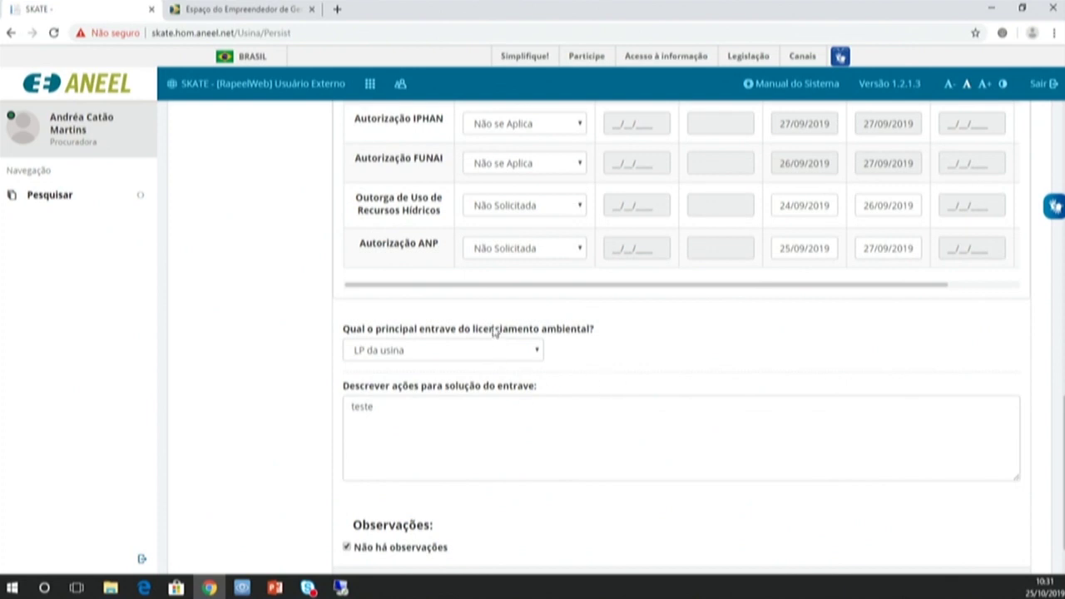
click(522, 359)
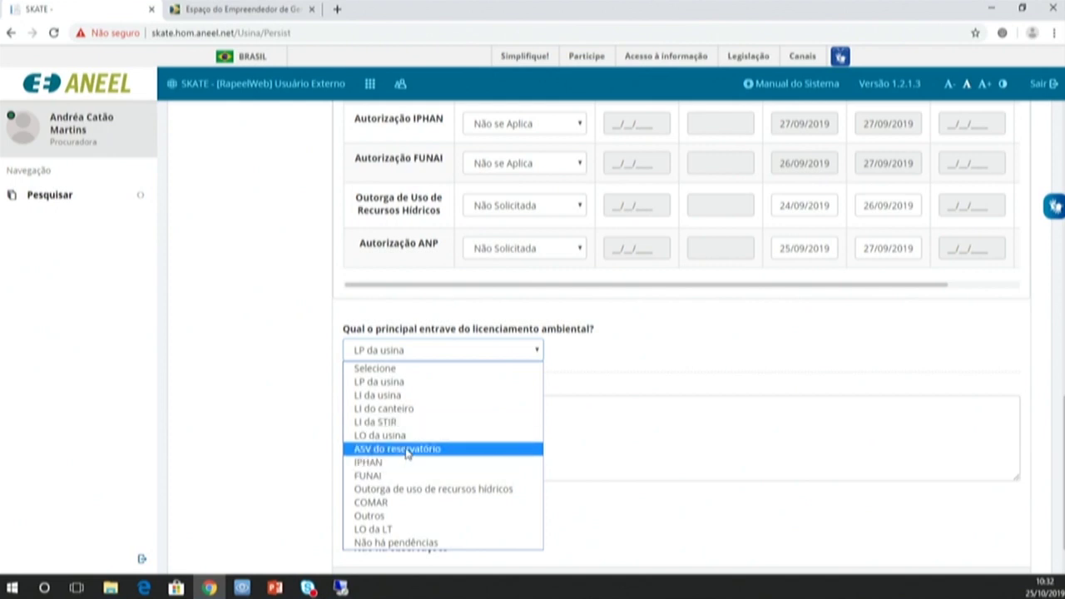
- Change the main obstacle from ASV do reservatório to IPHAN and delete the old 'teste' description
click(407, 449)
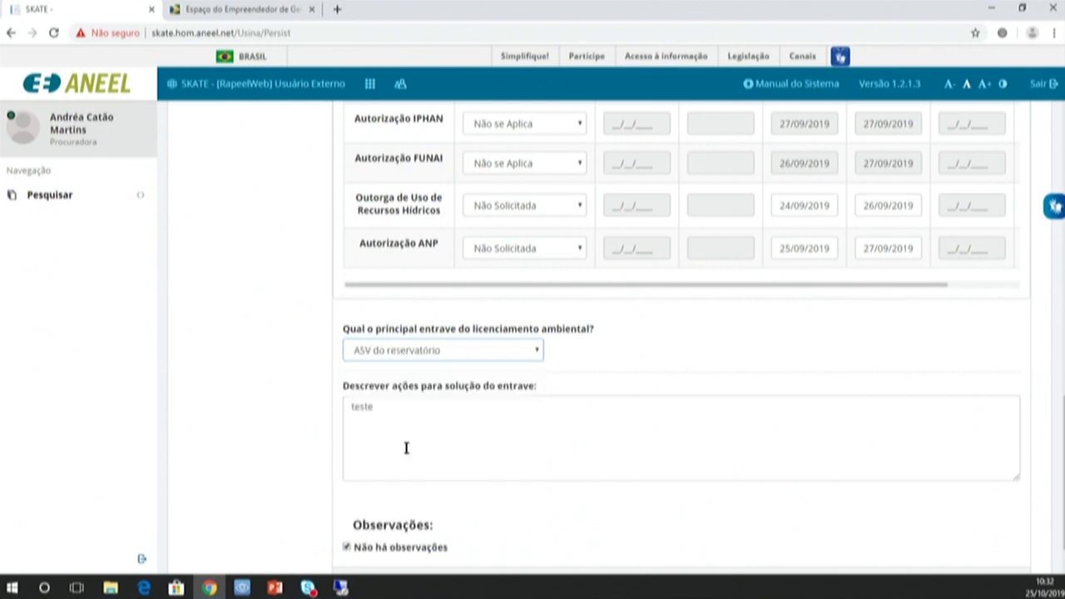
click(472, 348)
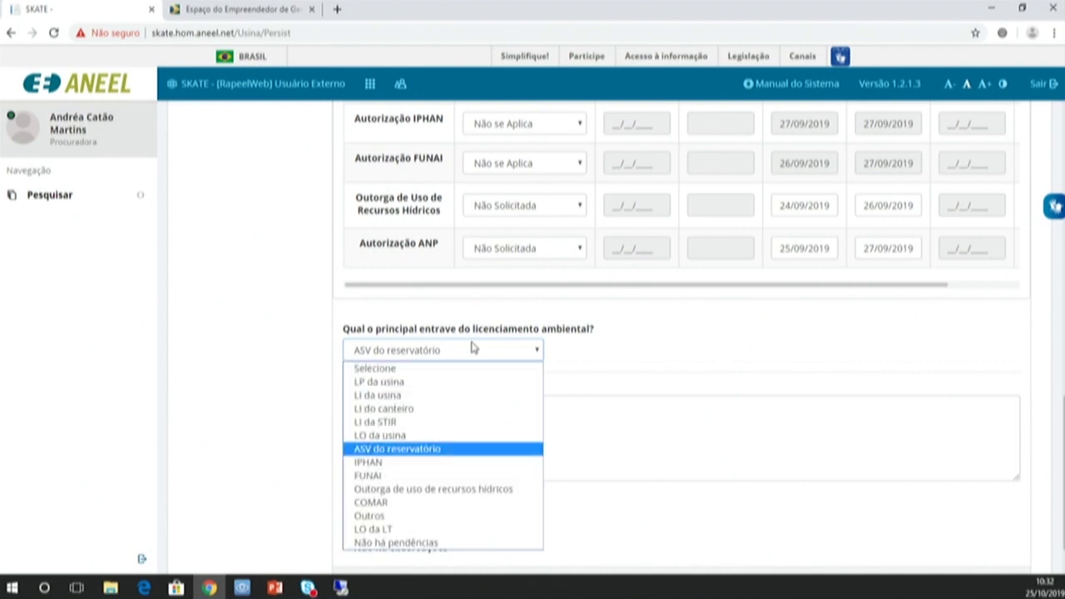
click(414, 464)
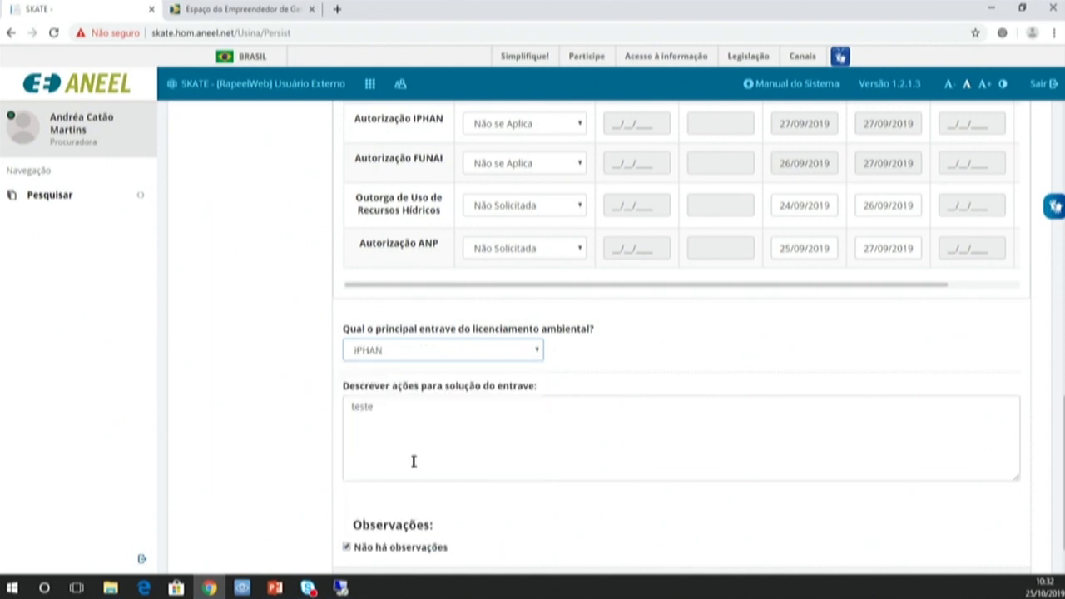
drag(440, 408, 341, 398)
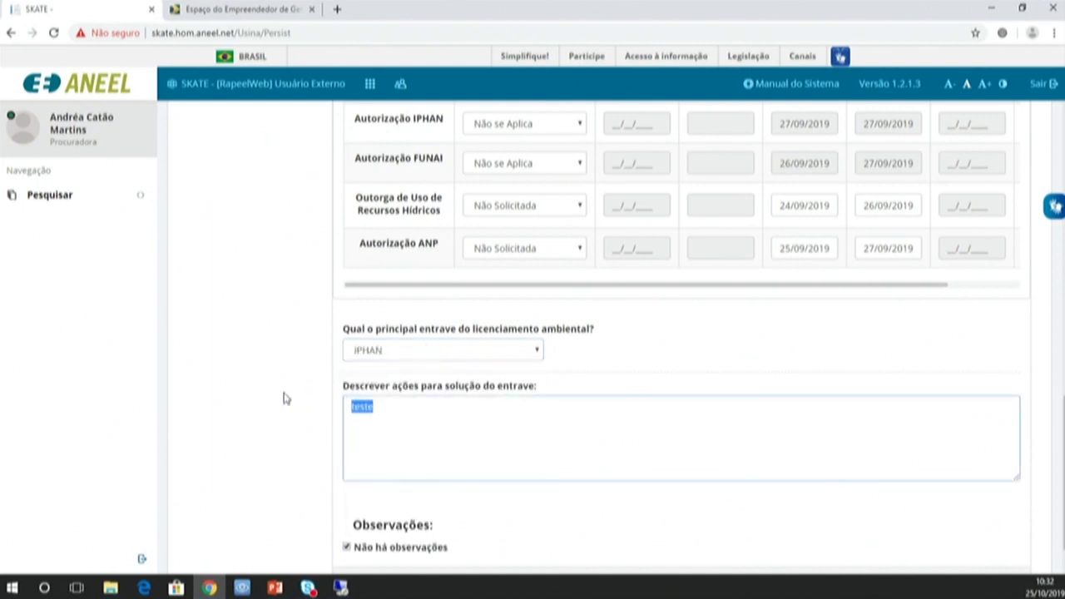
key(BackSpace)
- Draft an action description, then clear it and set the main obstacle to Não há pendências
drag(537, 386, 483, 385)
text(Foi)
key(BackSpace)
key(BackSpace)
text(o)
text(No dia )
text(15/2/2016)
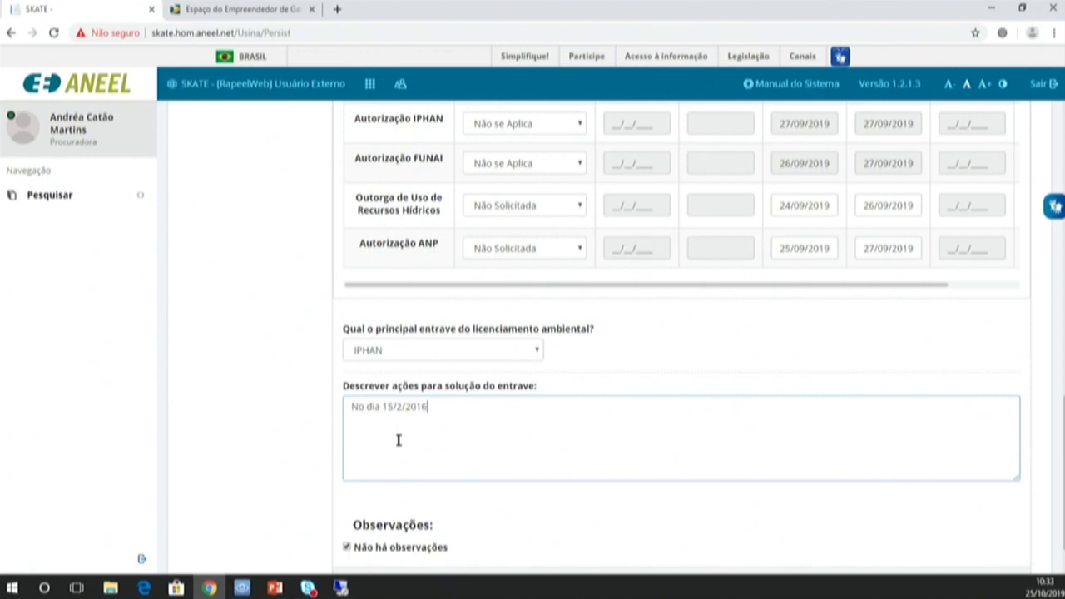
text( f)
text(, foi realiz)
text(ada)
text(xhjshjshjhsd)
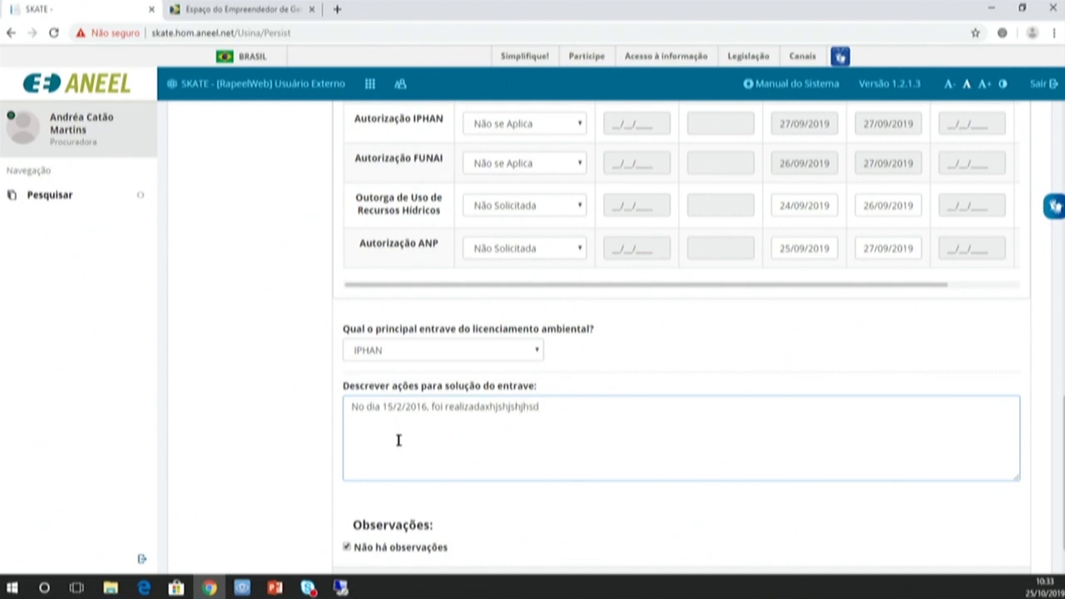
key(ctrl+a)
key(BackSpace)
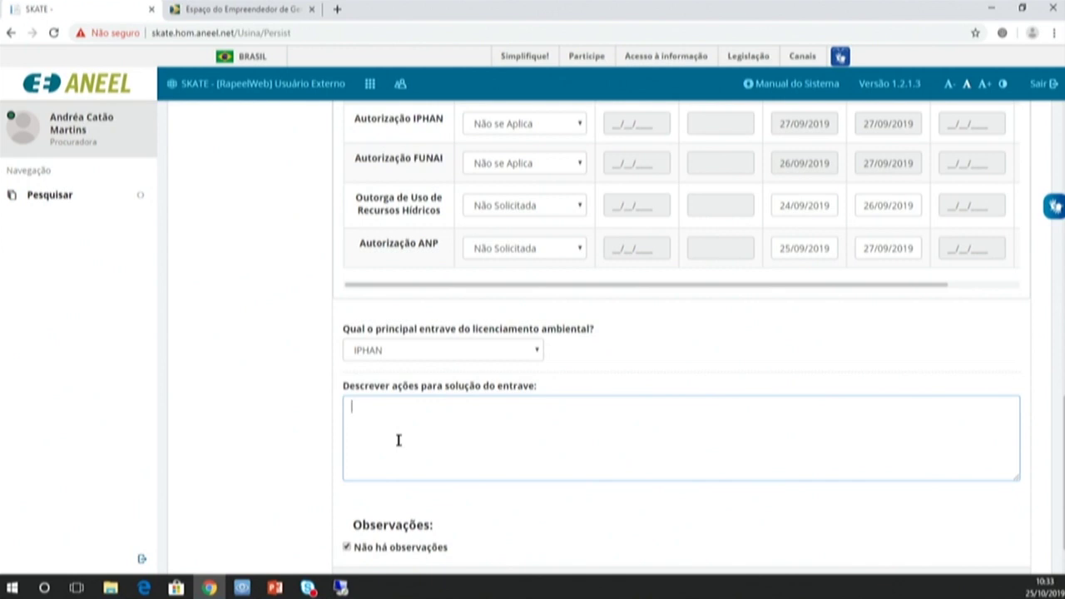
click(463, 353)
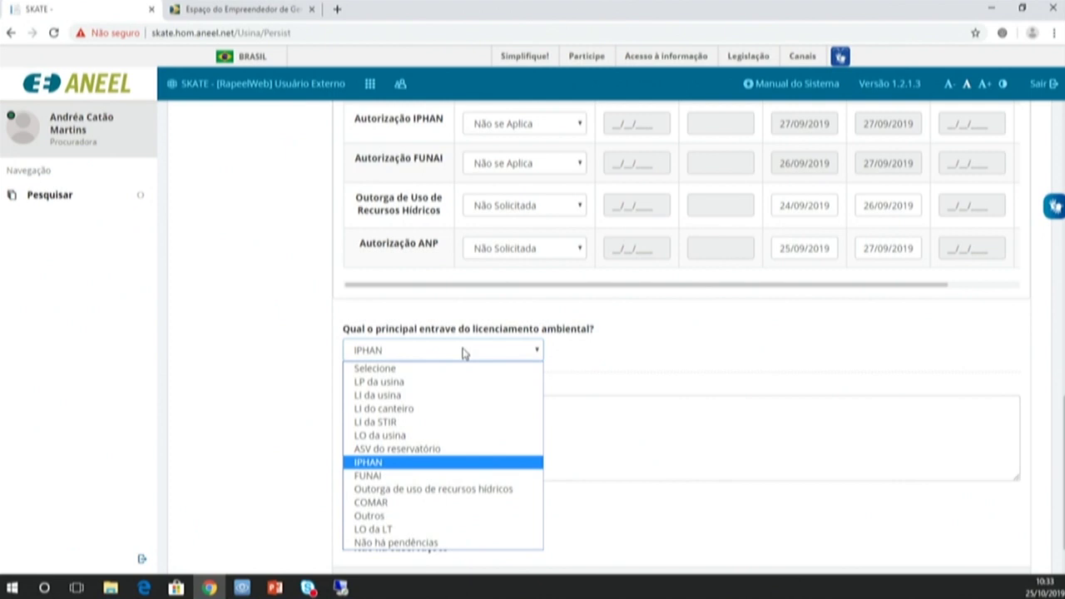
click(386, 545)
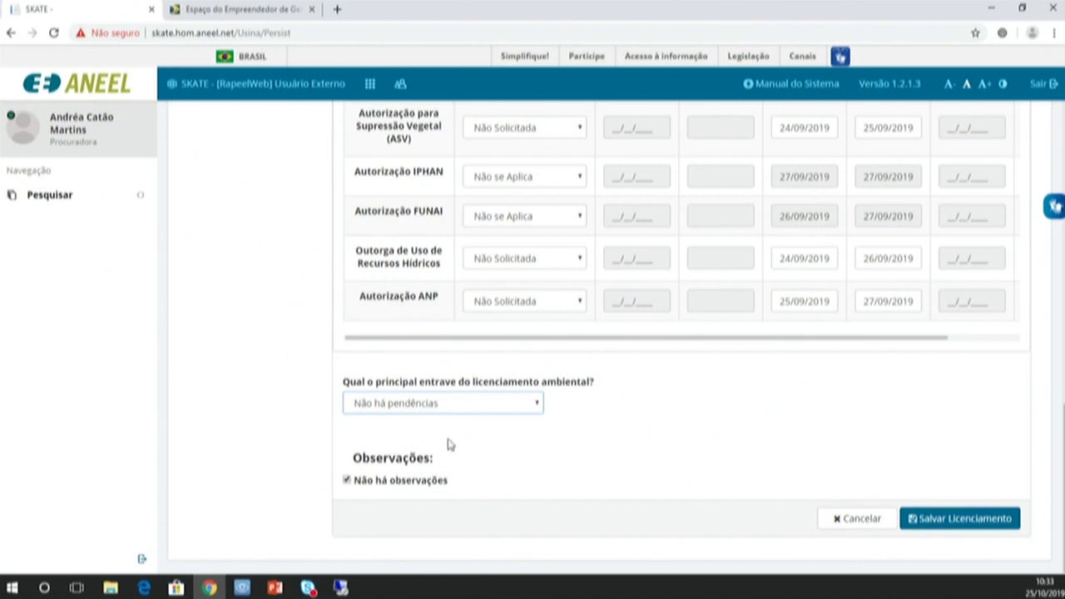
- Try LI da usina and Não há pendências, then settle on Outros as the main obstacle
click(454, 406)
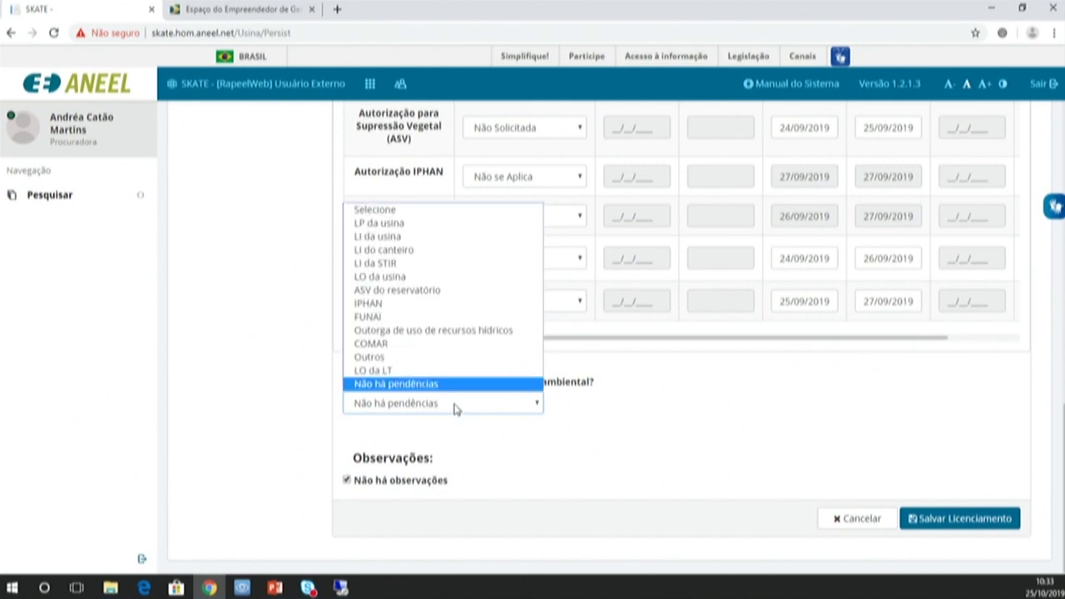
click(430, 238)
click(431, 351)
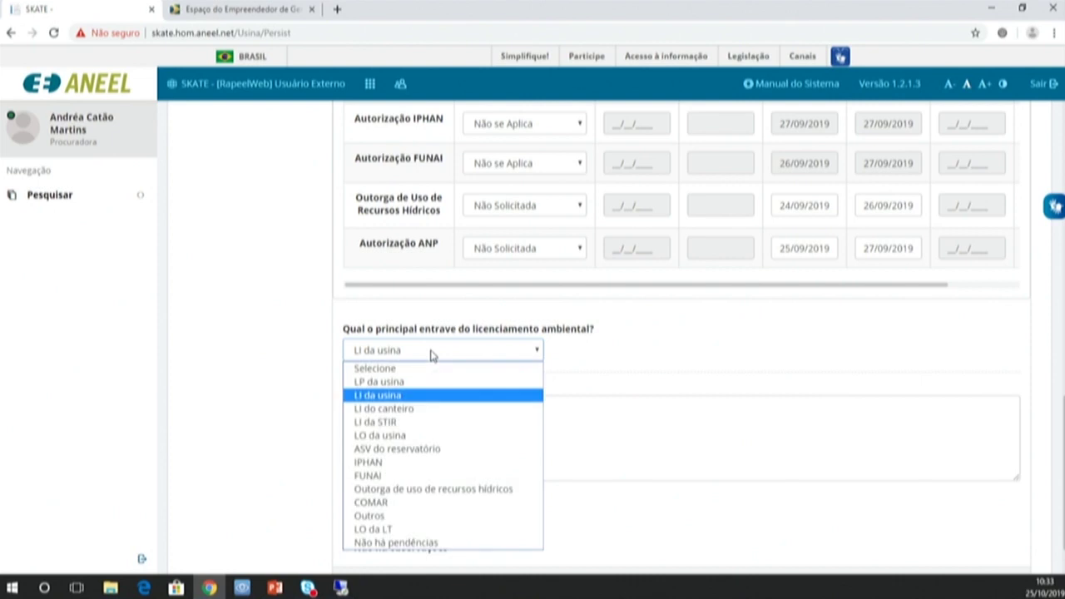
click(431, 545)
click(433, 406)
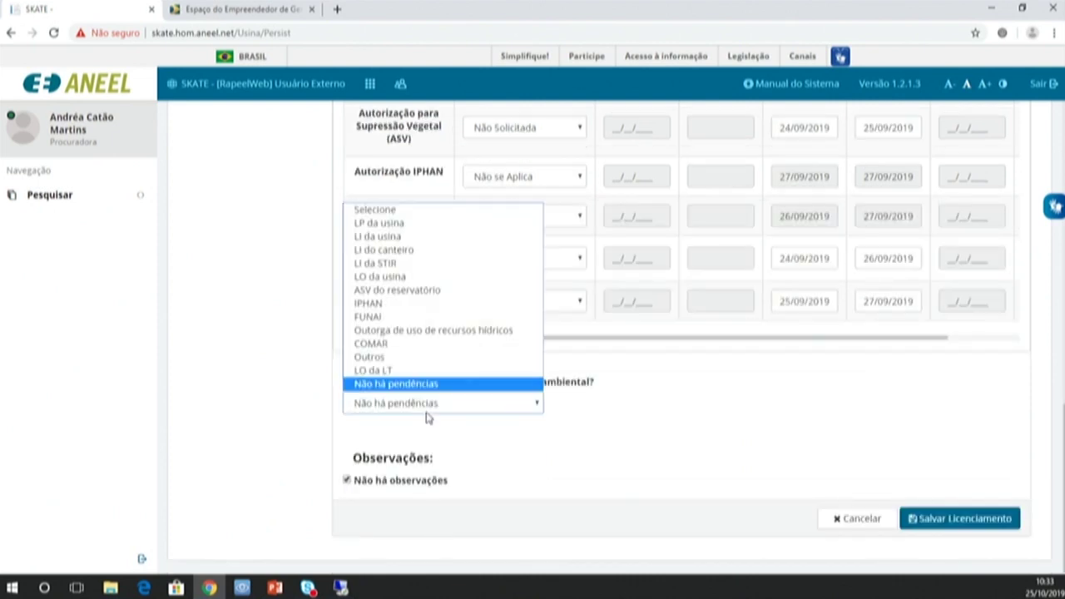
click(395, 362)
scroll(389, 249, up, 5)
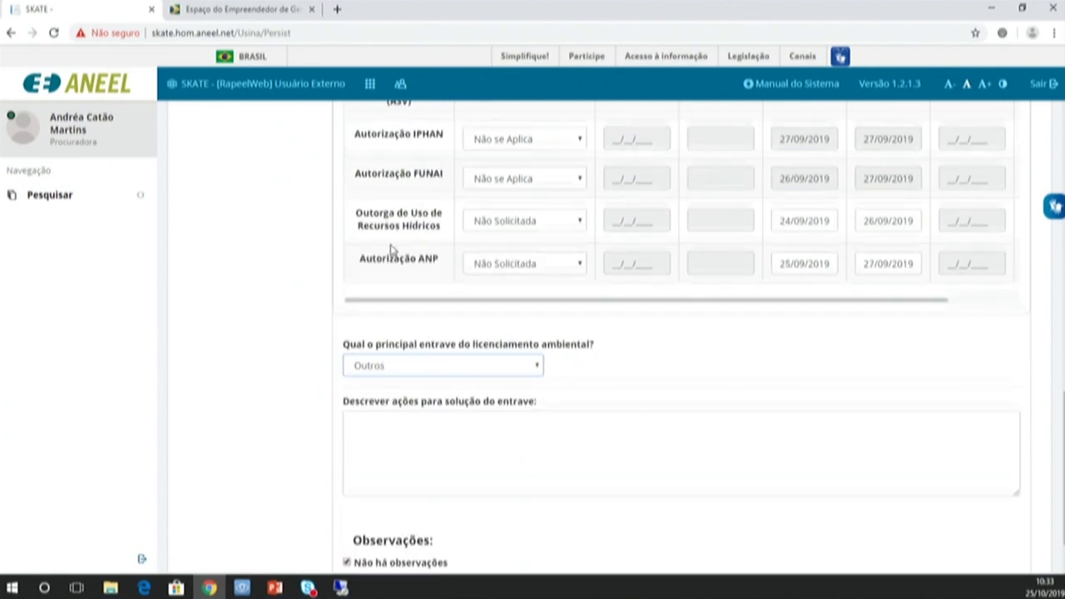
scroll(392, 247, up, 3)
scroll(395, 248, down, 3)
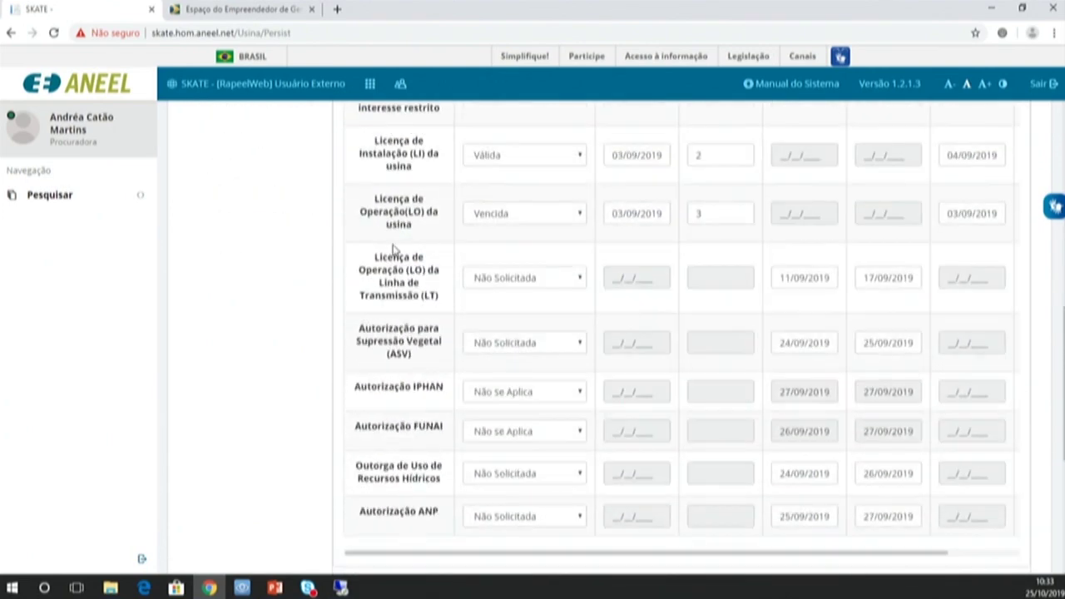
scroll(393, 249, down, 2)
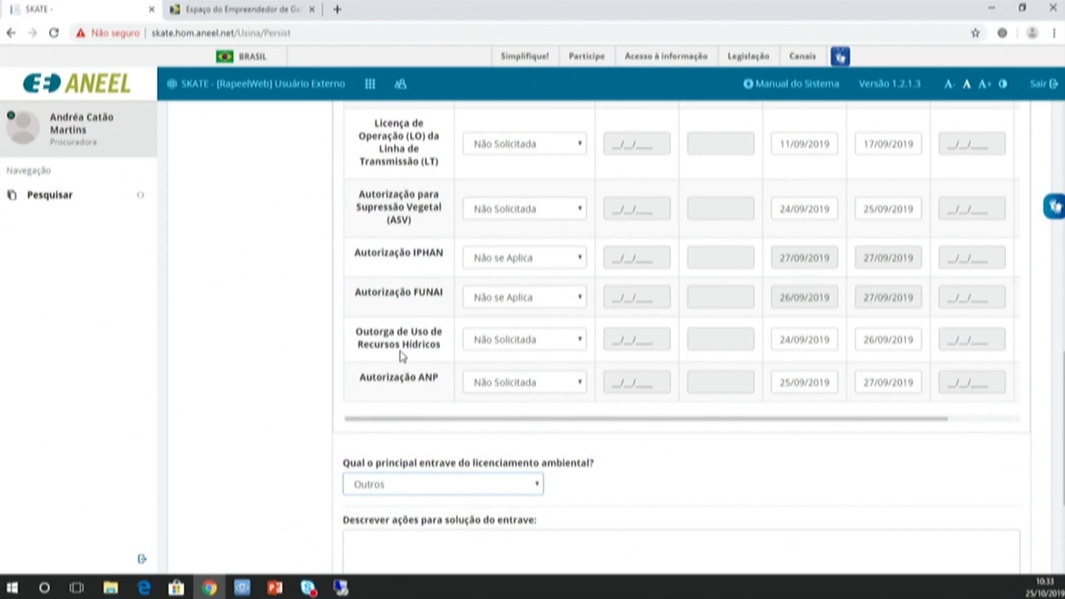
scroll(404, 387, up, 6)
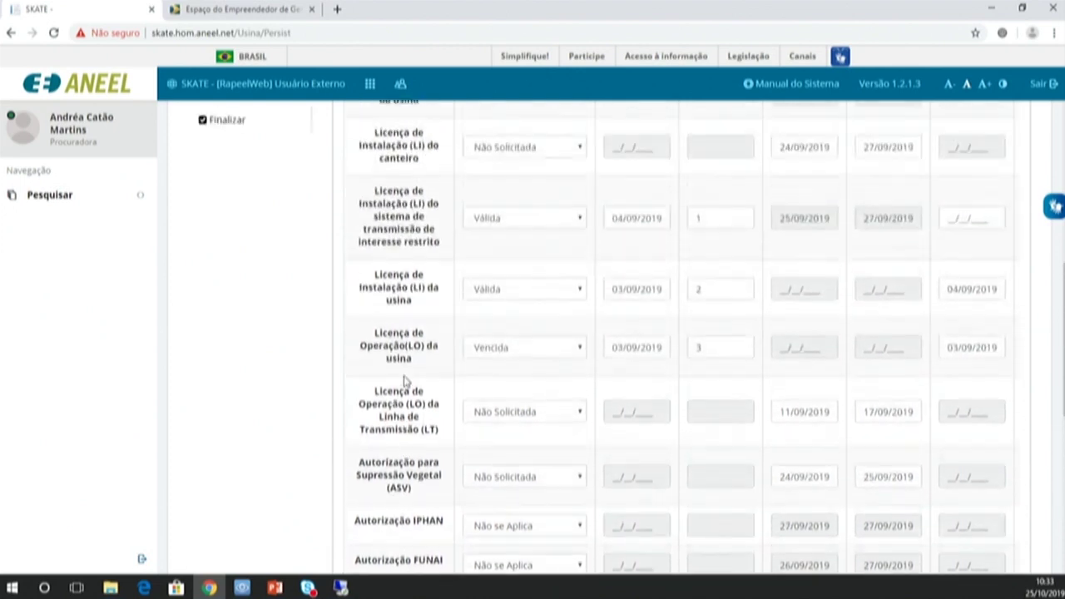
scroll(408, 382, down, 7)
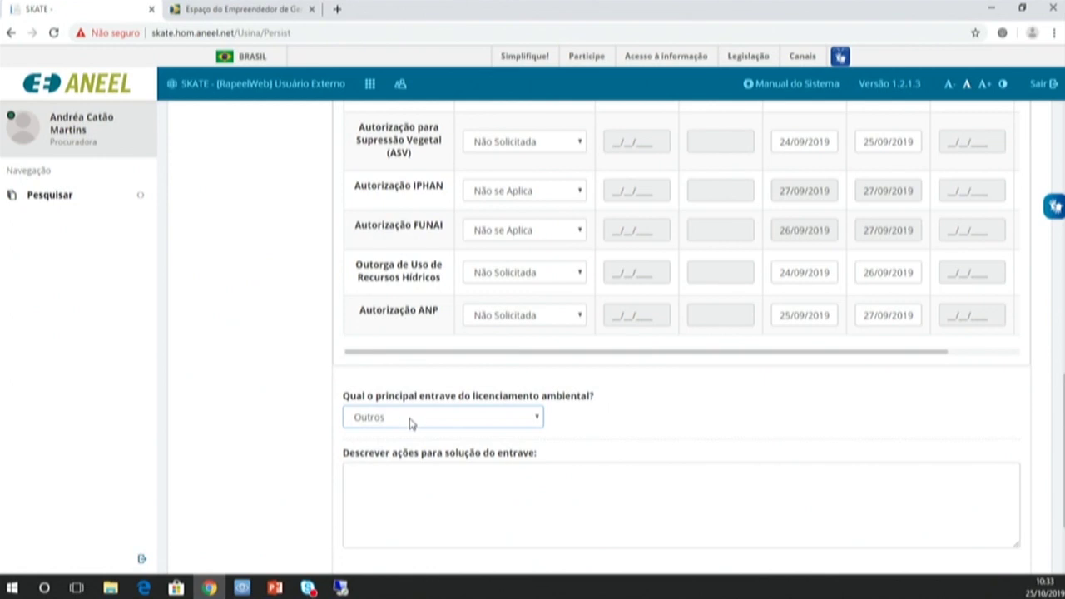
- Leave Não há observações ticked after toggling it, then save the Licenciamento form
click(422, 488)
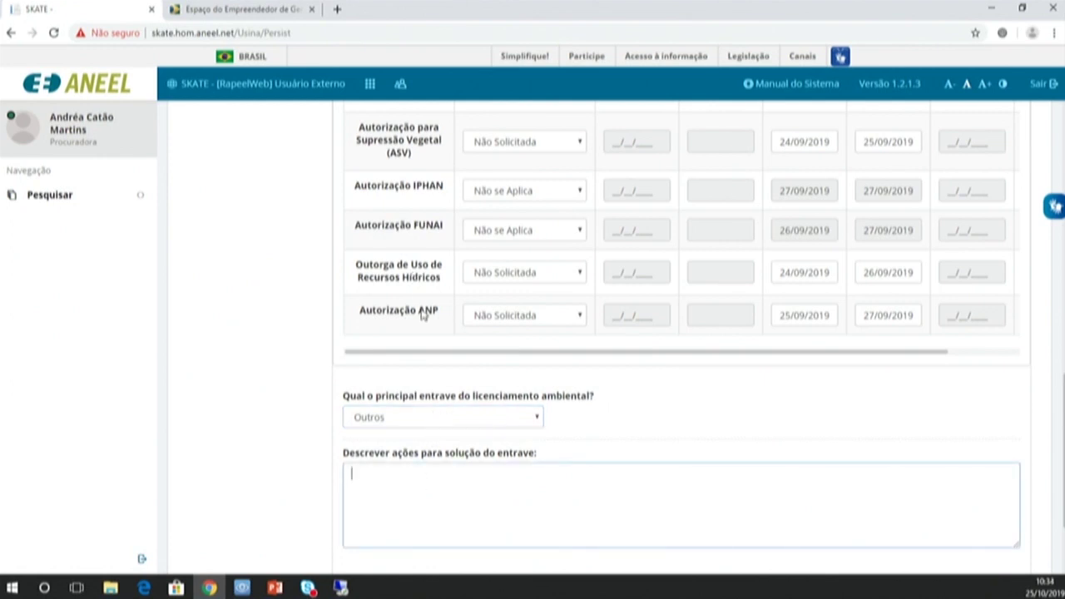
scroll(424, 322, up, 4)
scroll(431, 396, down, 4)
click(430, 418)
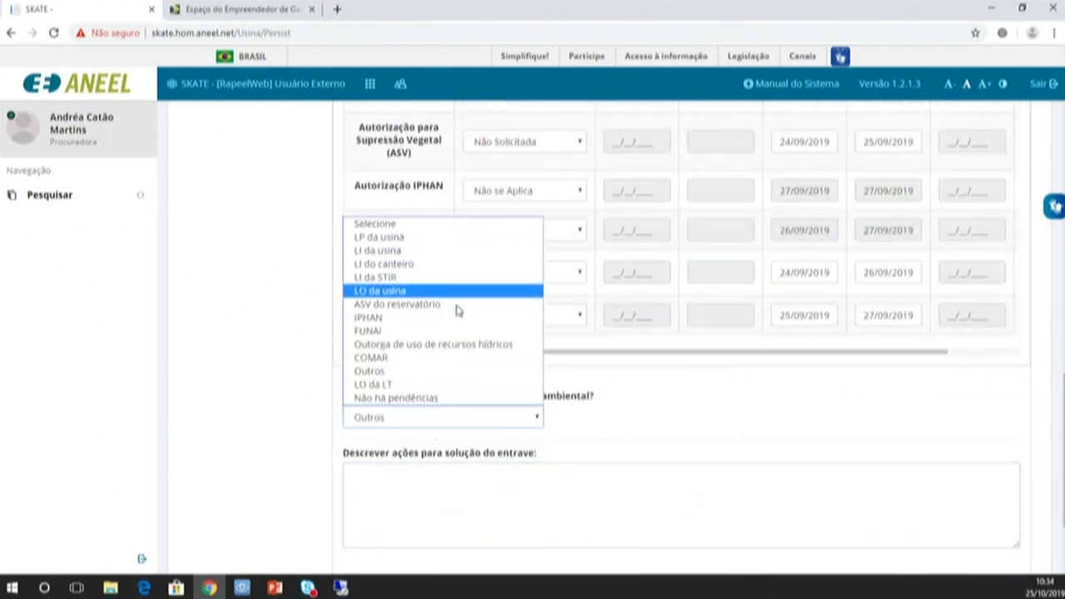
scroll(233, 494, down, 2)
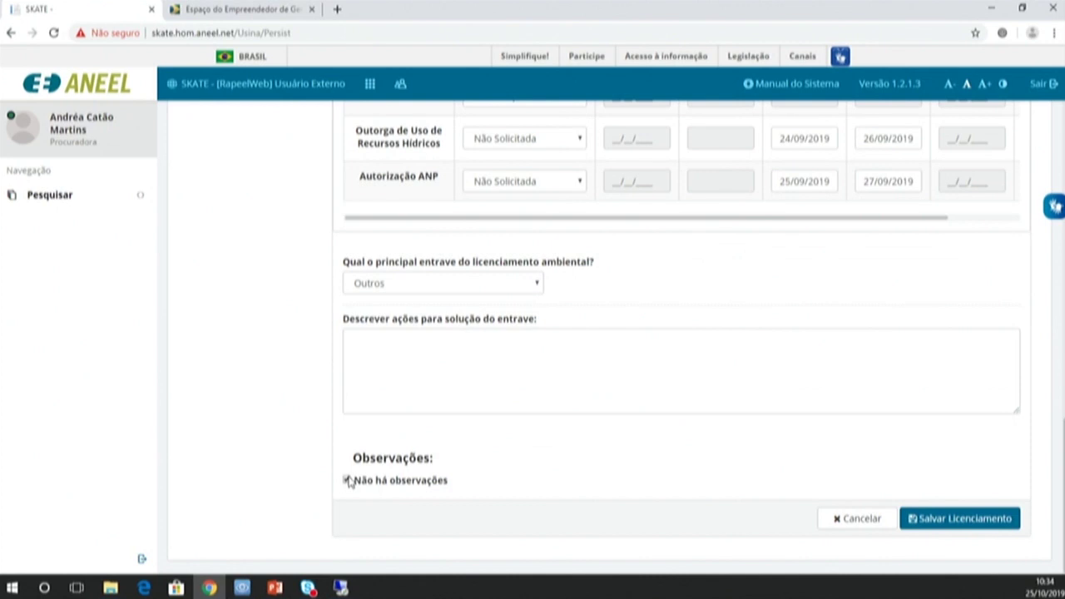
click(347, 482)
click(347, 482)
click(982, 520)
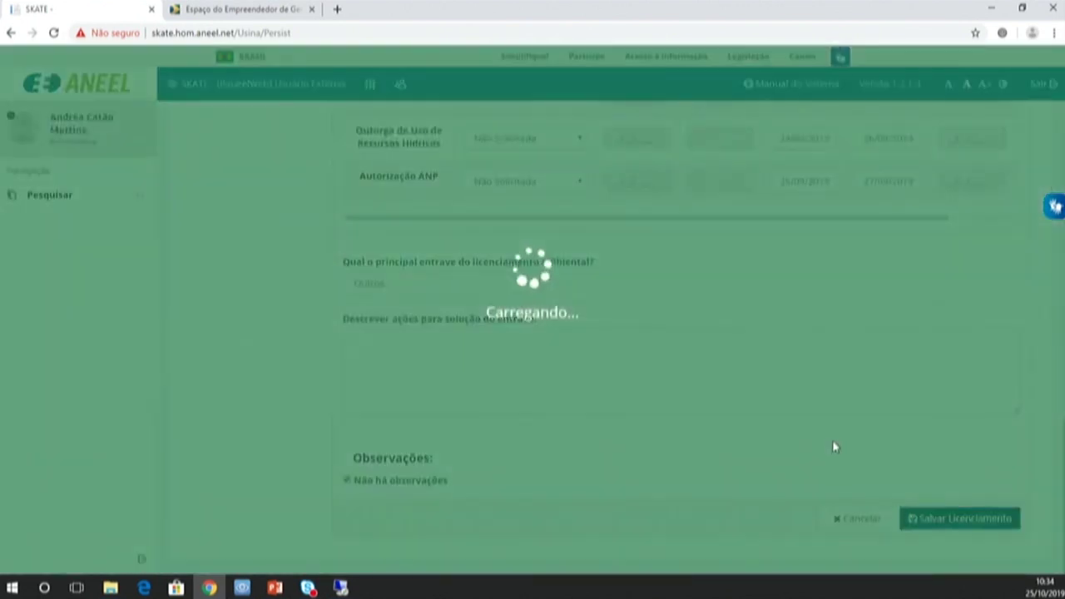
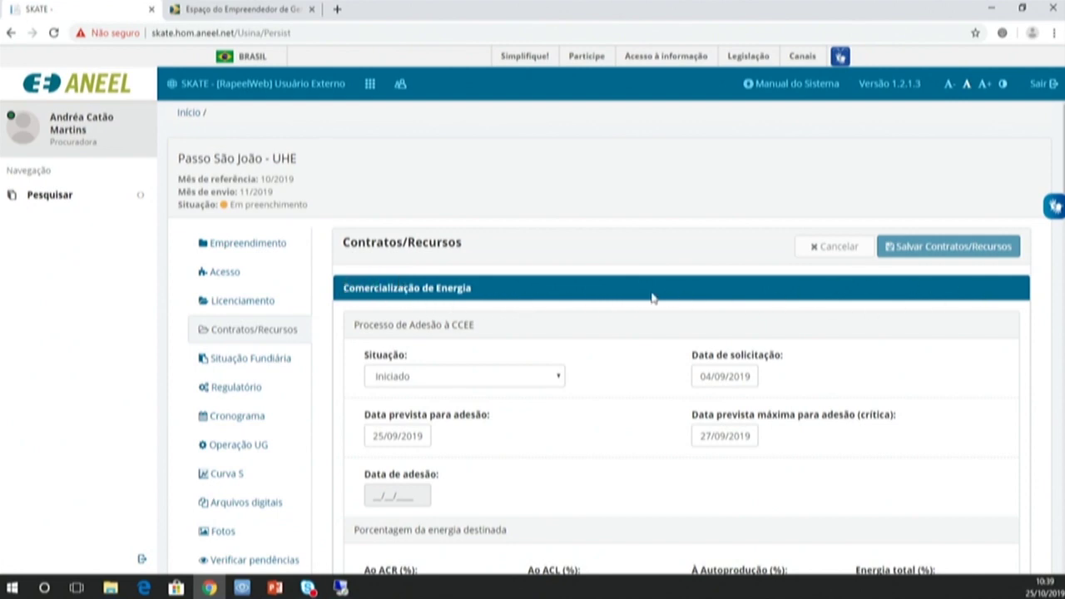
scroll(576, 305, down, 3)
scroll(576, 305, up, 3)
scroll(582, 310, down, 1)
scroll(585, 307, down, 8)
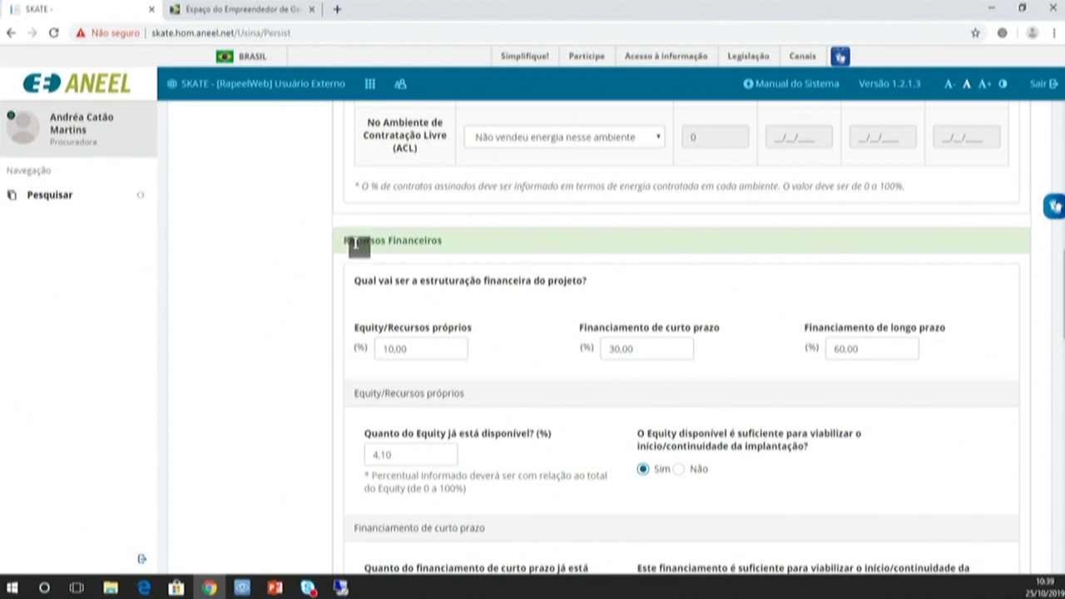
scroll(373, 316, down, 6)
scroll(372, 315, down, 6)
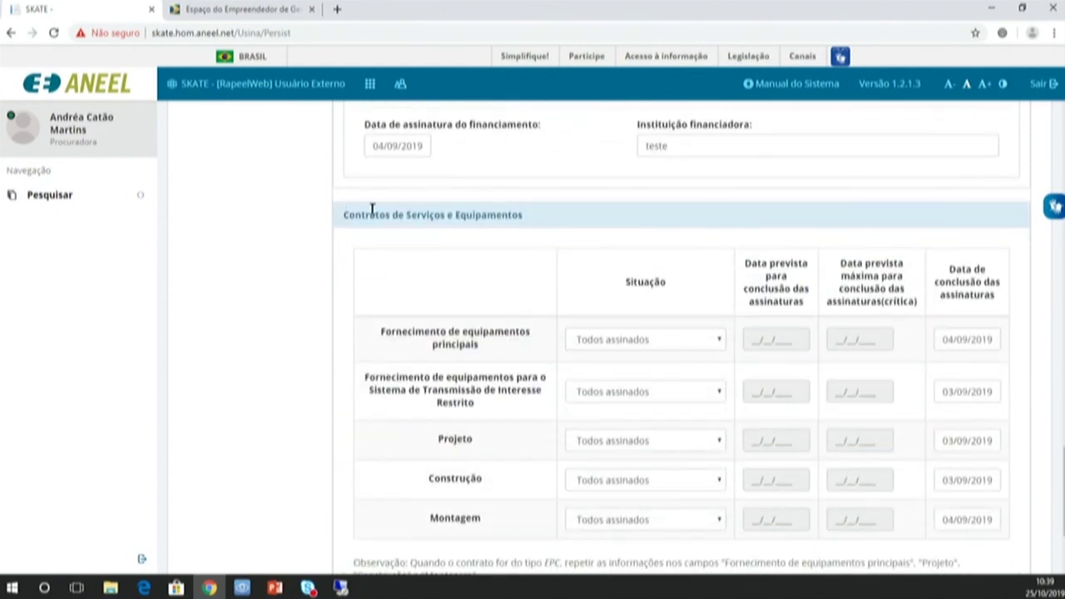
scroll(558, 354, up, 10)
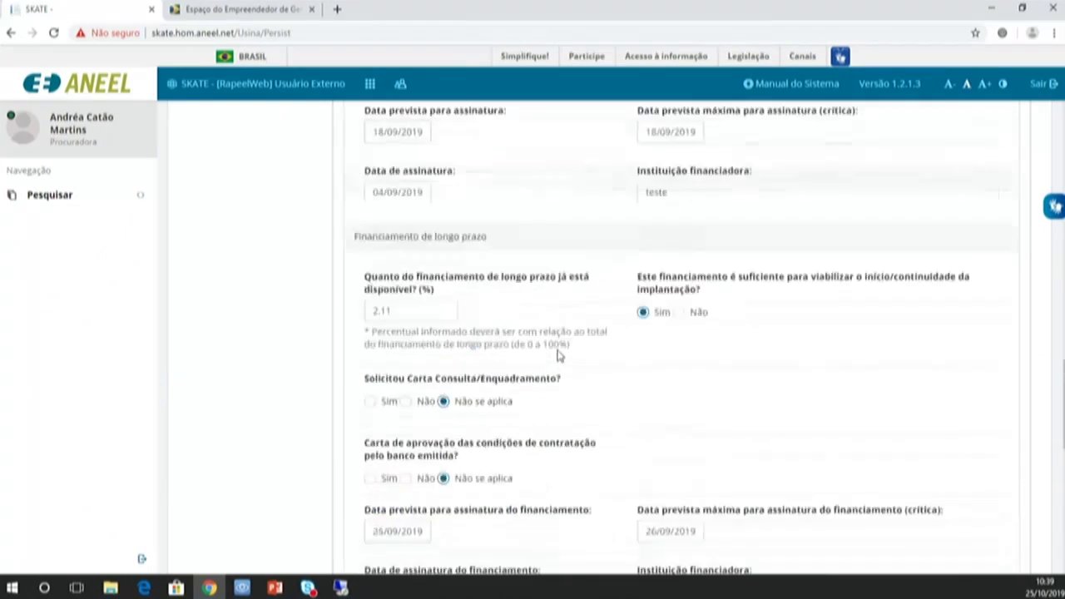
scroll(559, 354, up, 10)
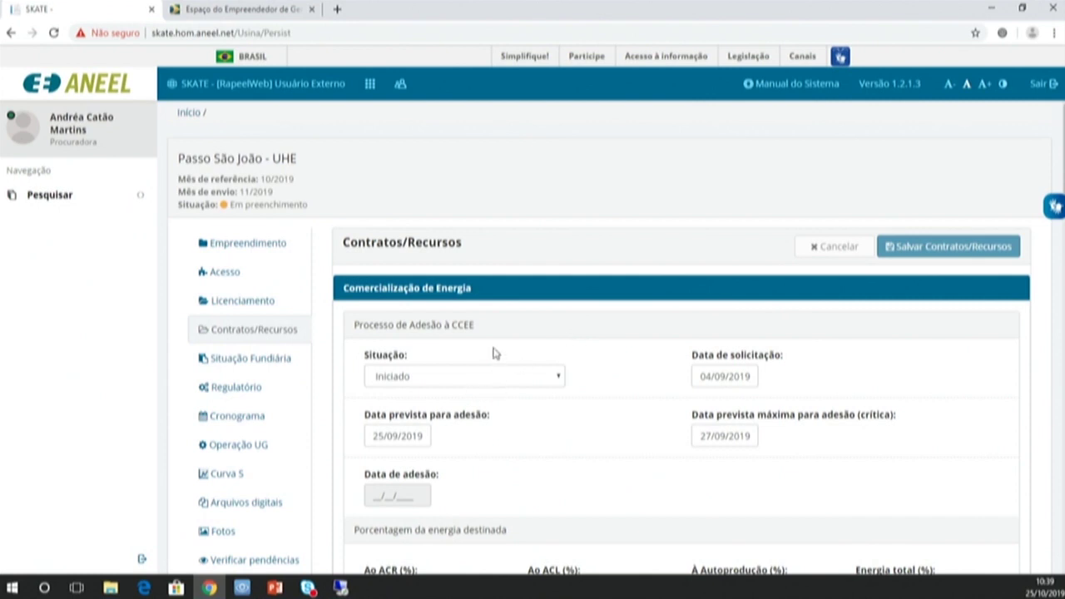
scroll(495, 350, down, 1)
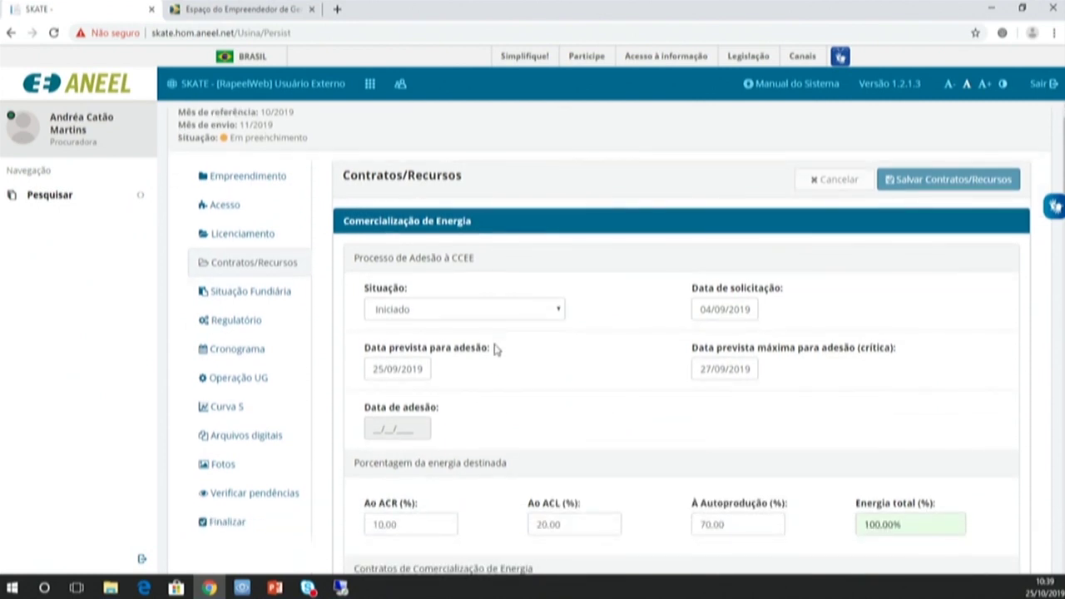
- Set the CCEE adhesion status to Concluído after briefly trying Não se aplica
click(482, 309)
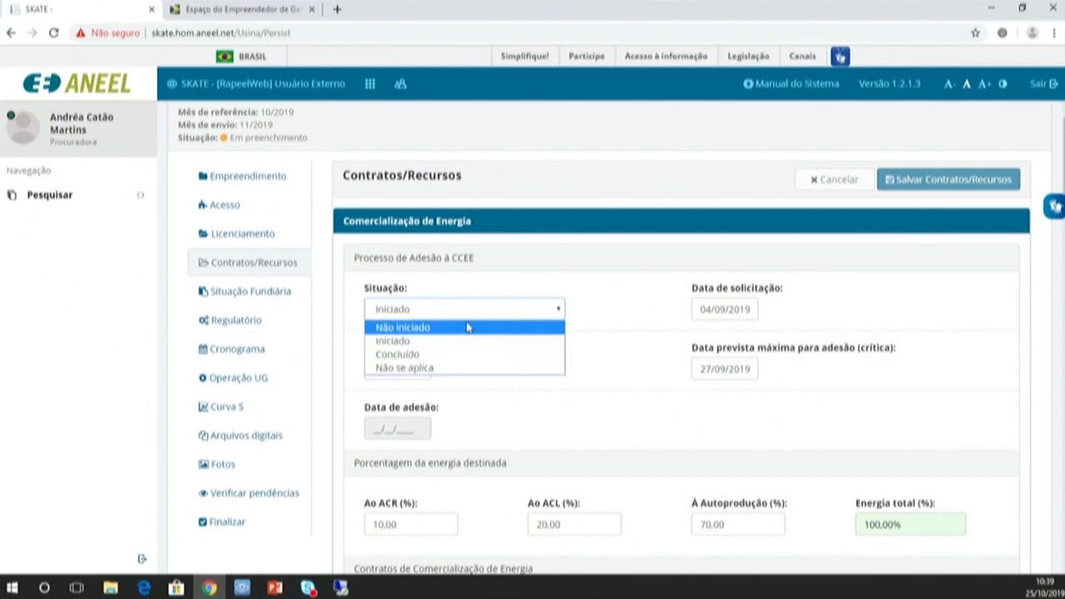
click(466, 382)
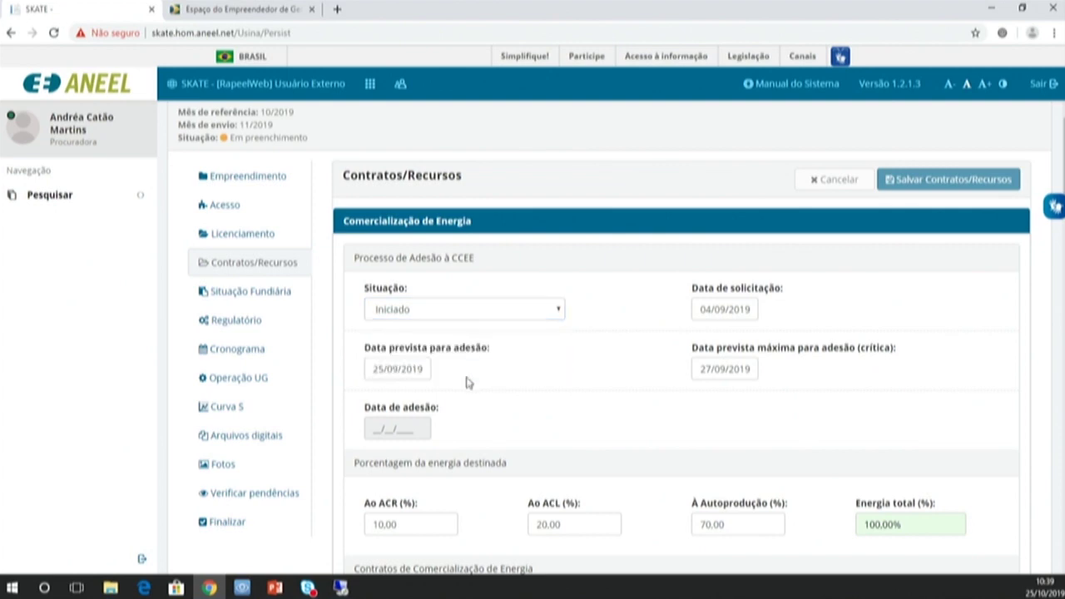
click(475, 311)
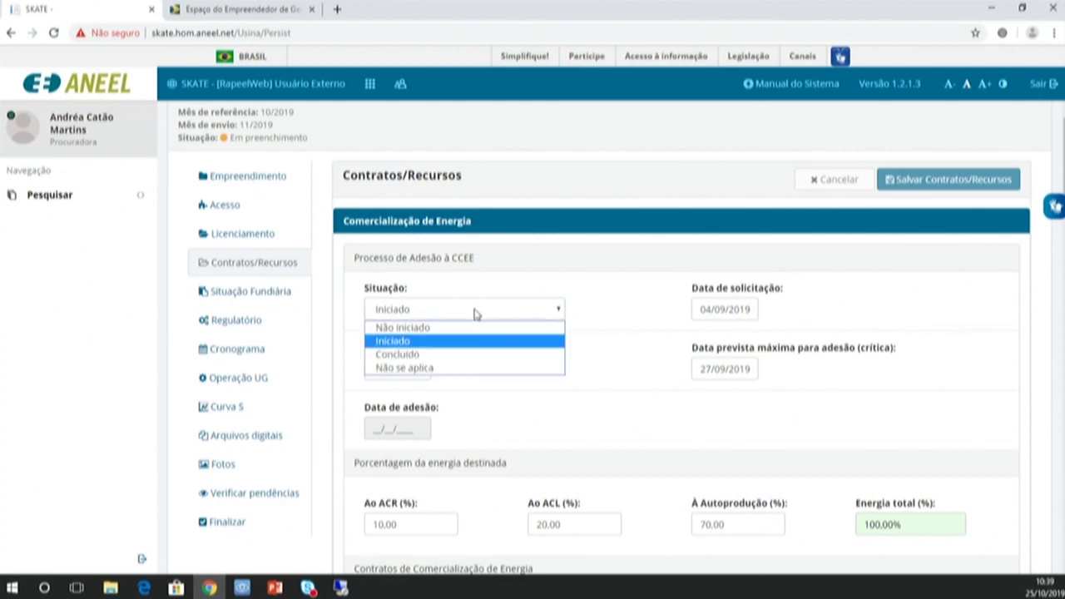
click(466, 367)
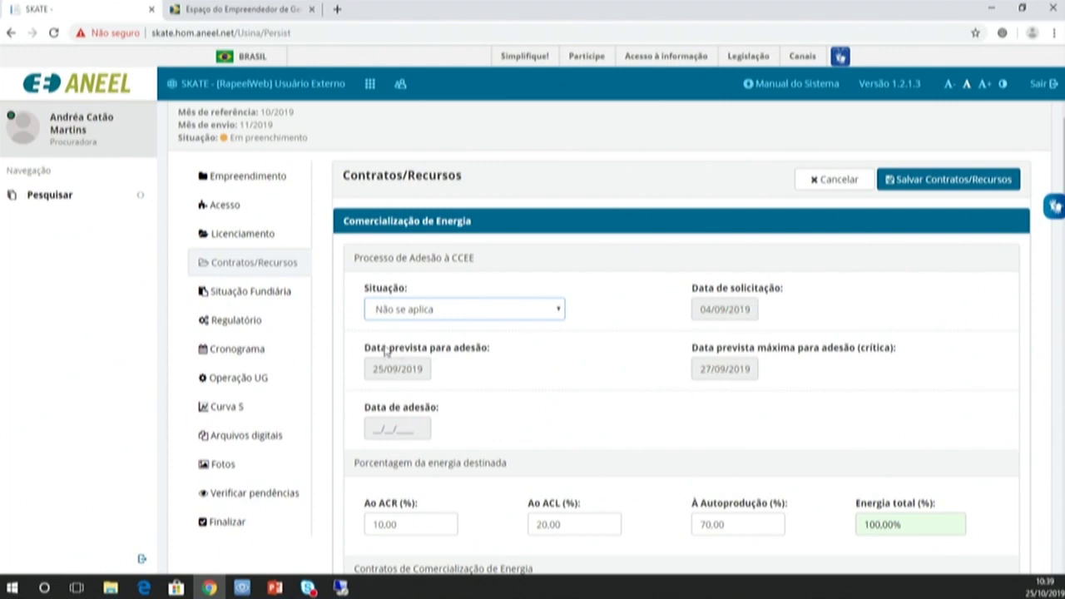
click(486, 309)
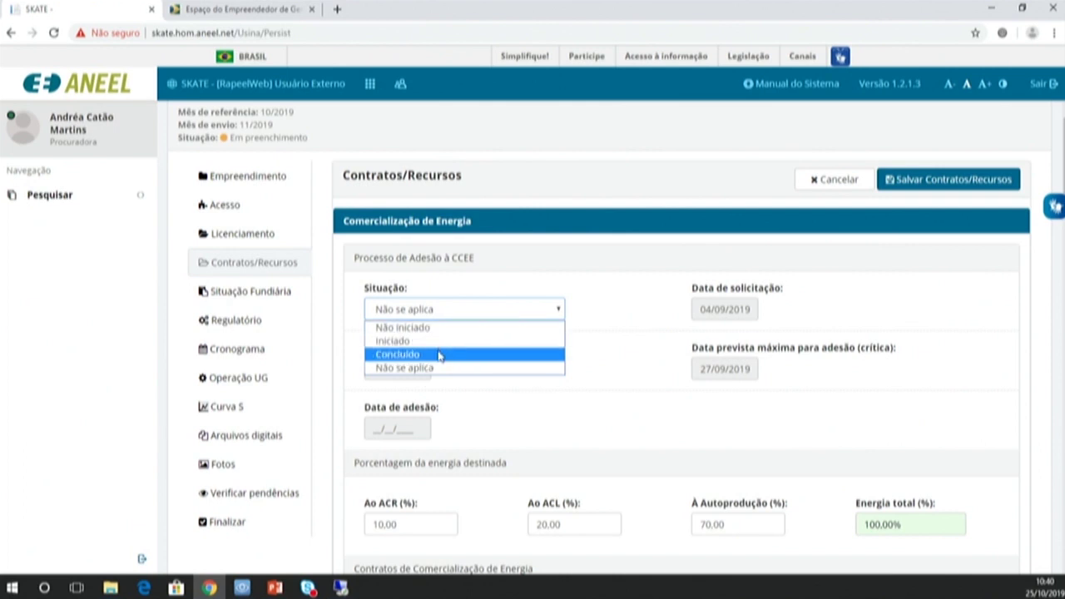
click(405, 361)
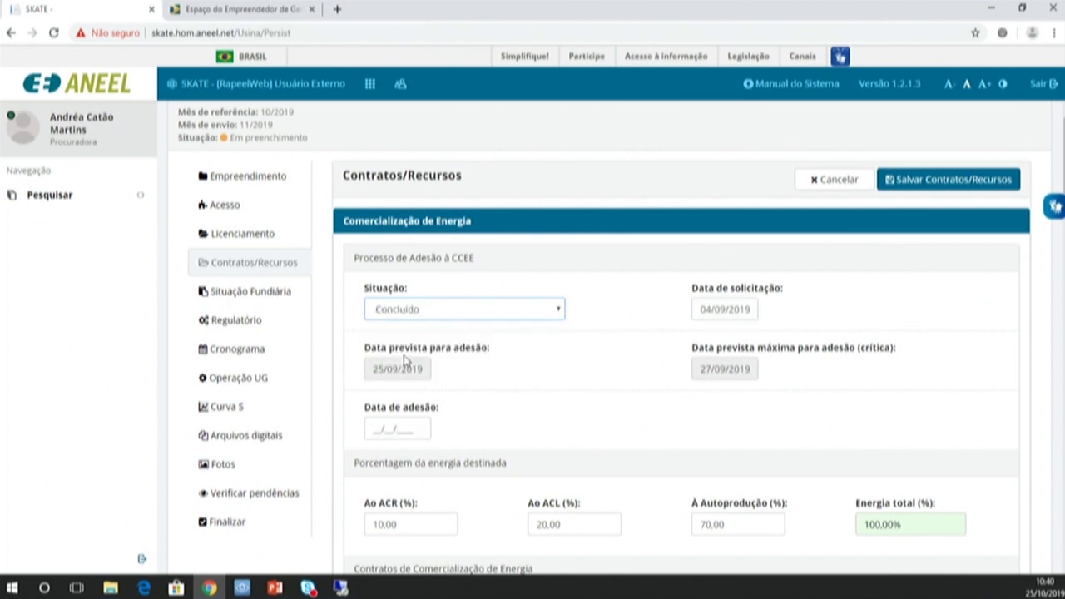
- Clear the 04/09/2019 request date, leaving the adhesion date blank
click(704, 308)
drag(704, 308, 755, 304)
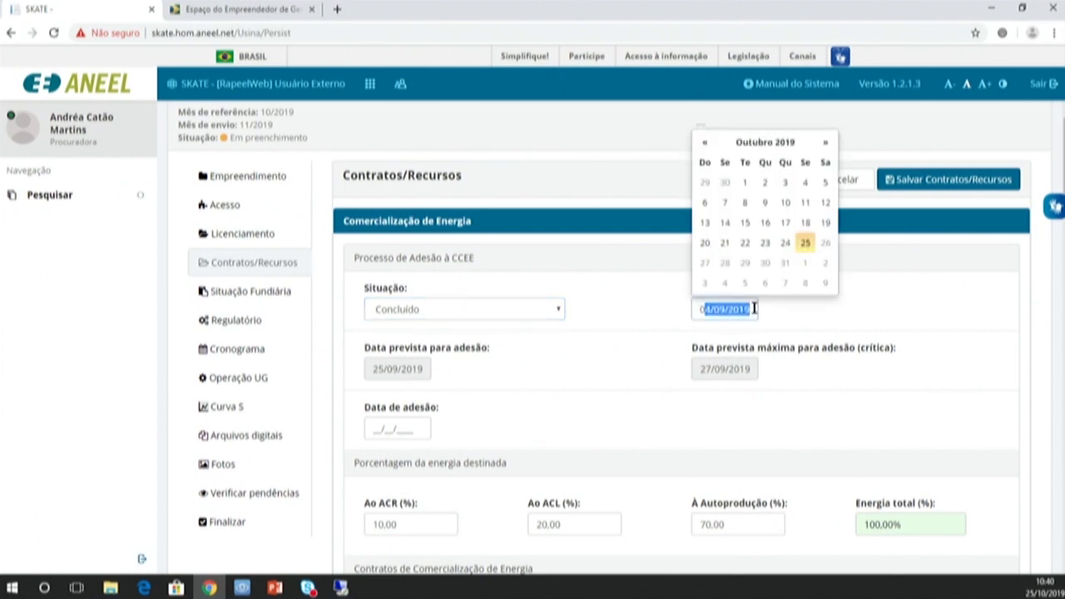
key(BackSpace)
click(385, 430)
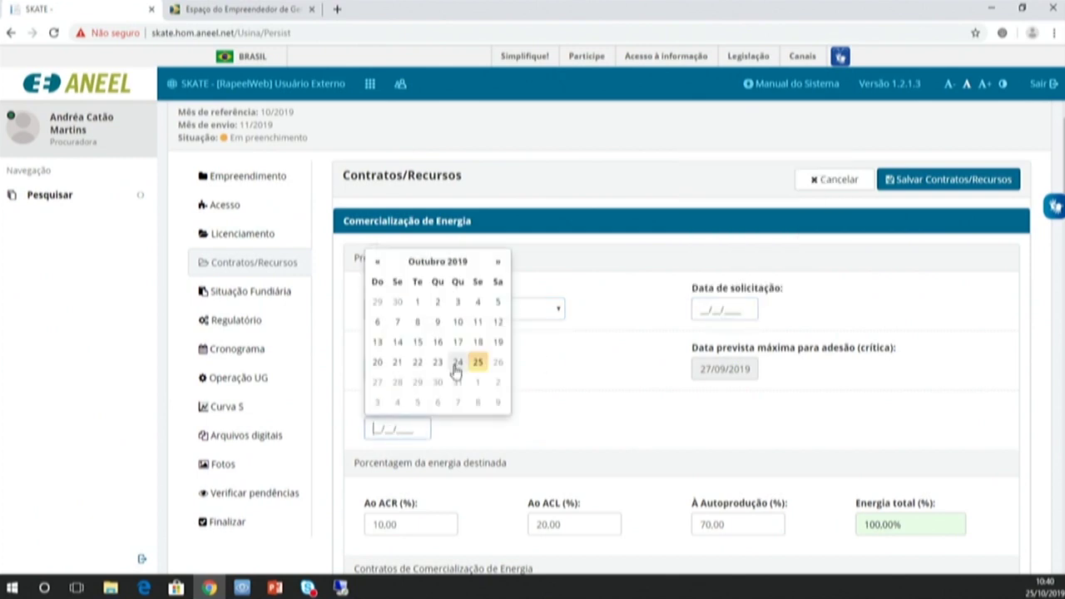
click(606, 384)
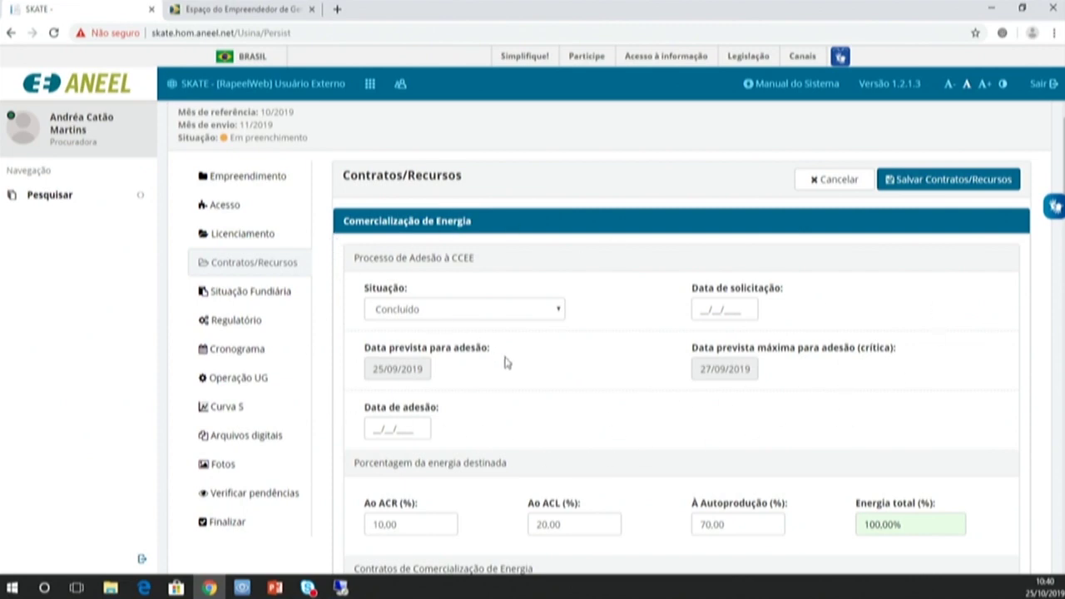
scroll(504, 361, down, 2)
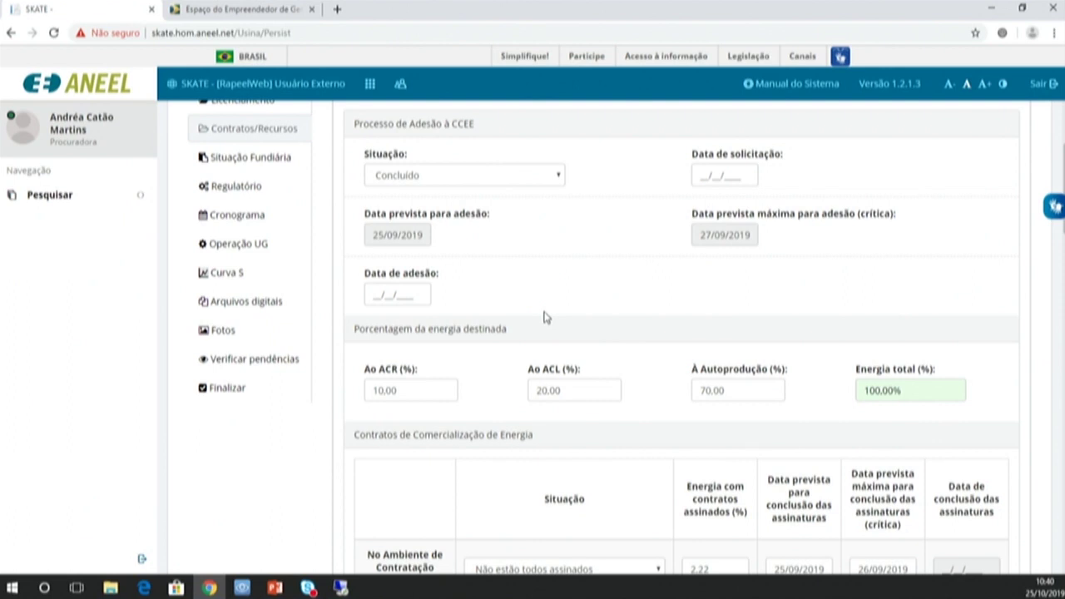
- Zero the ACR, ACL and Autoprodução percentages, replacing 10.00, 20.00 and 70.00
drag(427, 389, 364, 392)
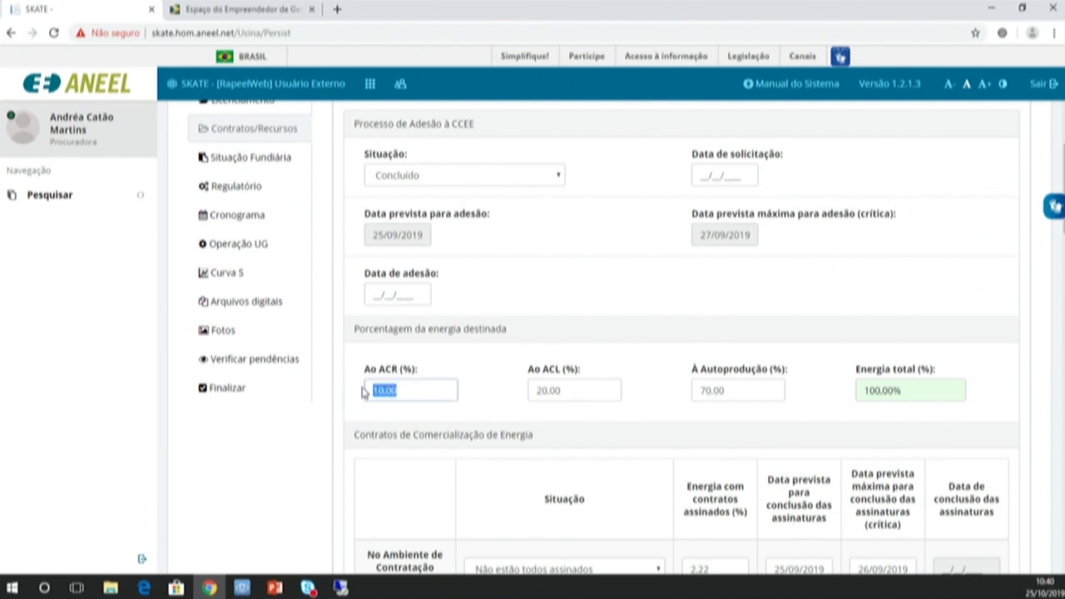
text(0)
drag(587, 388, 511, 395)
text(0)
drag(745, 391, 663, 383)
text(0)
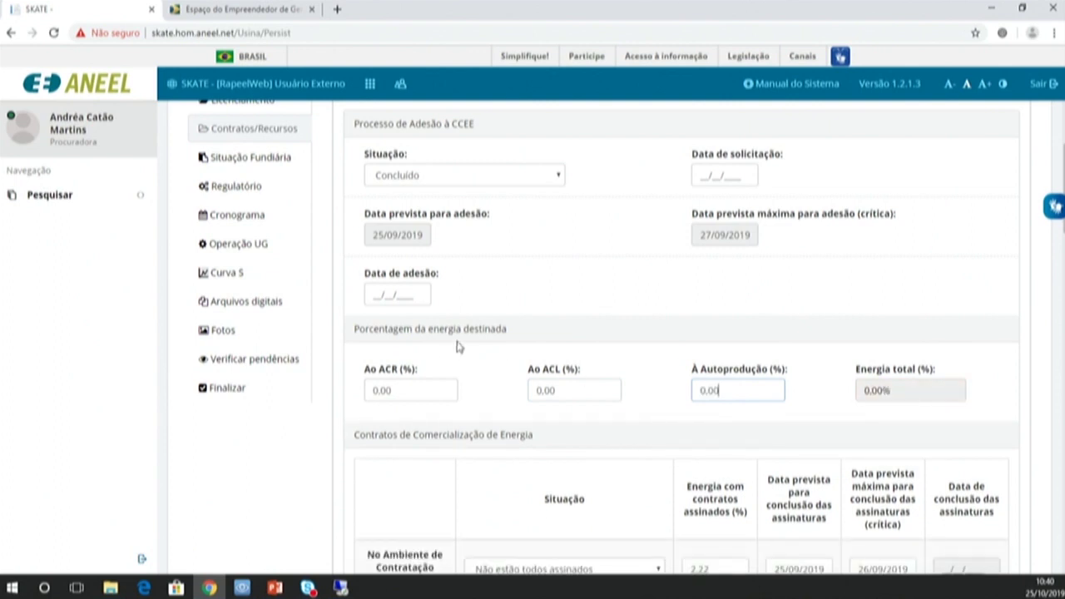
- Enter 60,00 for ACR and 40,00 for ACL
click(417, 394)
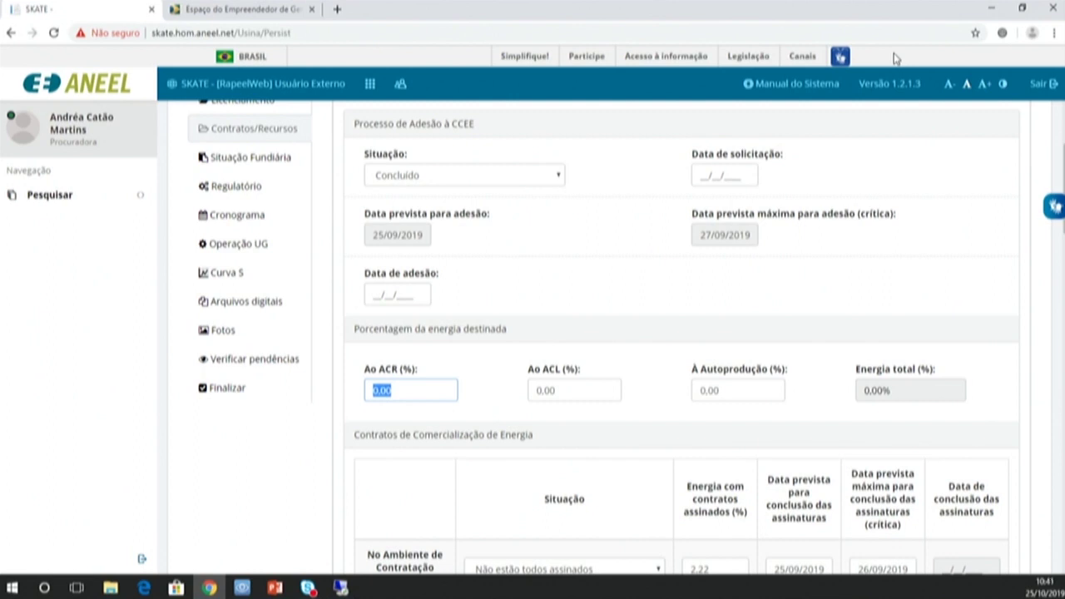
text(6)
key(BackSpace)
text(0)
text(60.)
text(0)
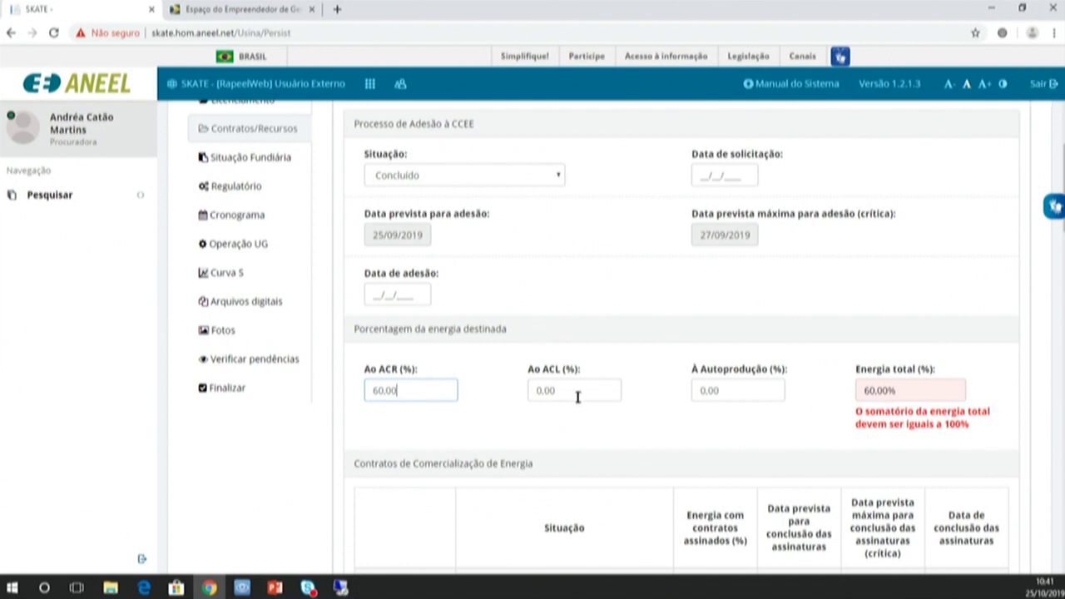
click(530, 389)
text(40,00)
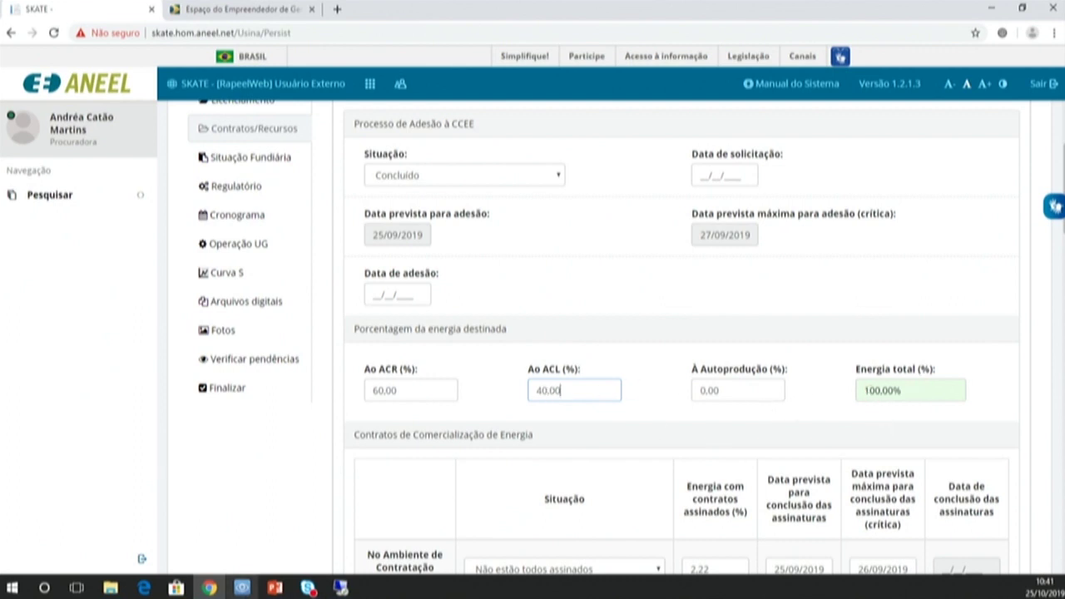
- Try ACR and ACL at 0 with 100 in Autoprodução, then move 100,00 to ACL
click(382, 389)
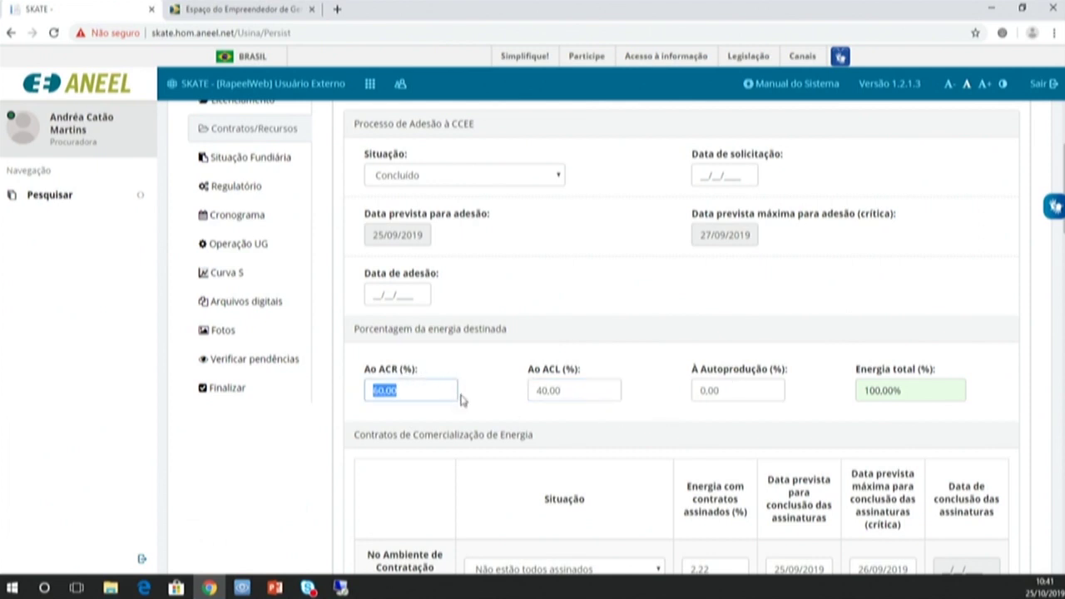
text(0)
click(529, 389)
text(0)
click(738, 391)
text(100)
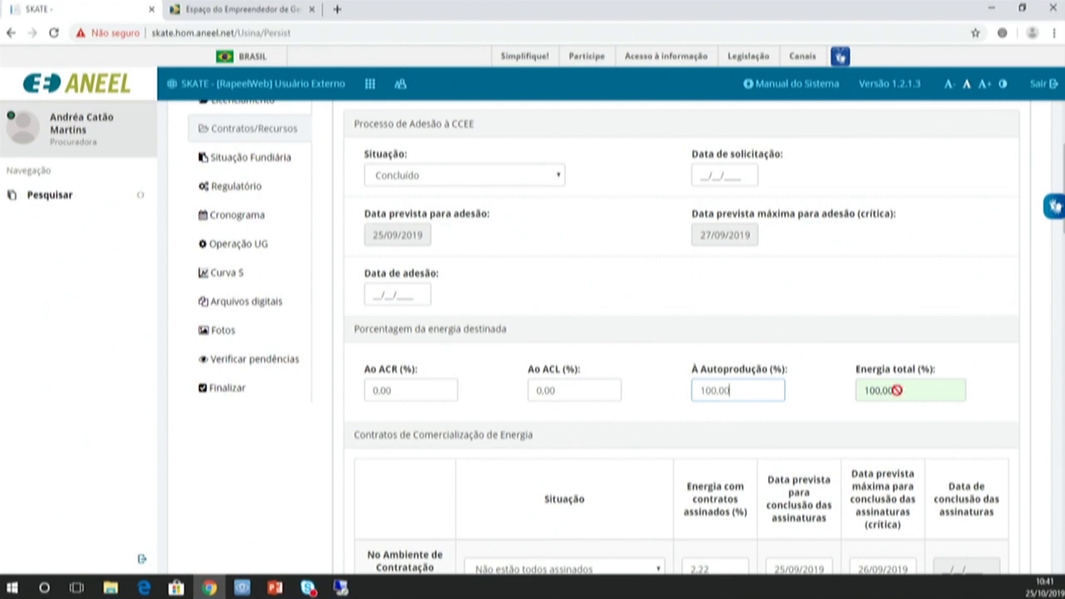
click(769, 391)
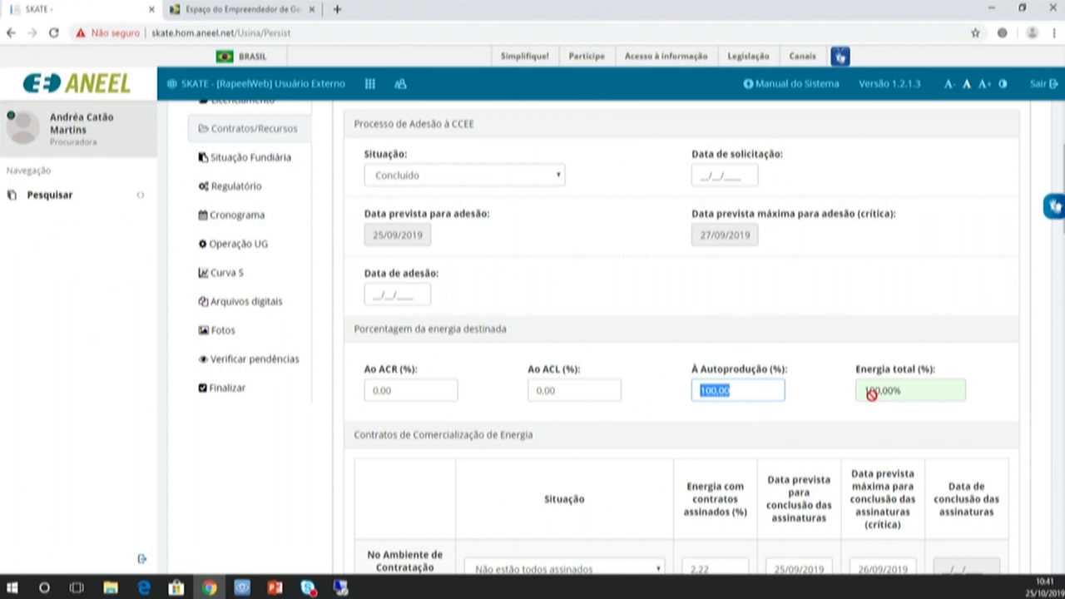
key(BackSpace)
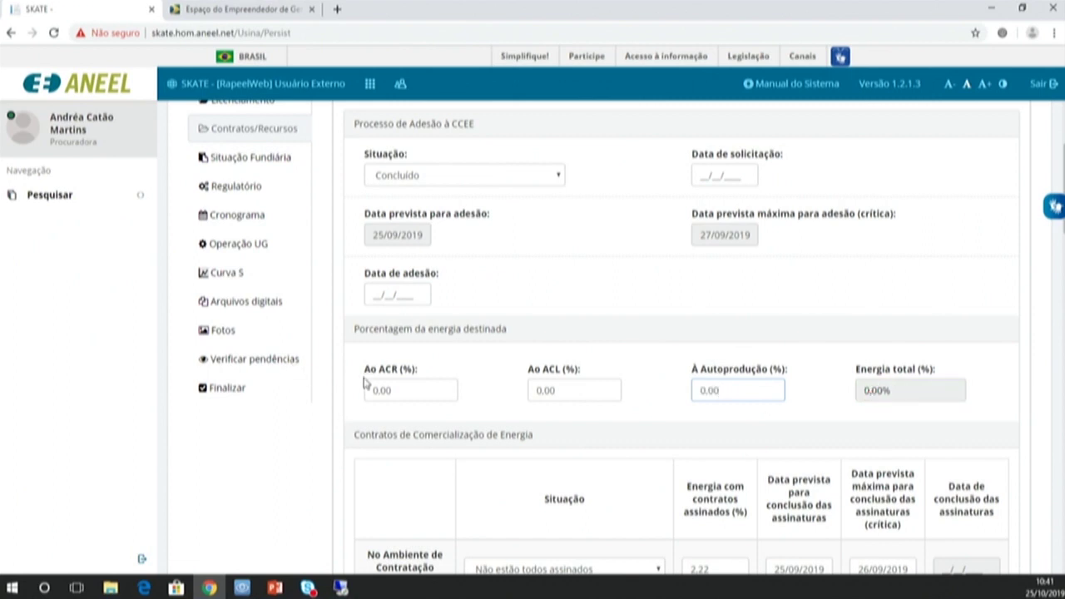
key(shift+Tab)
text(10000)
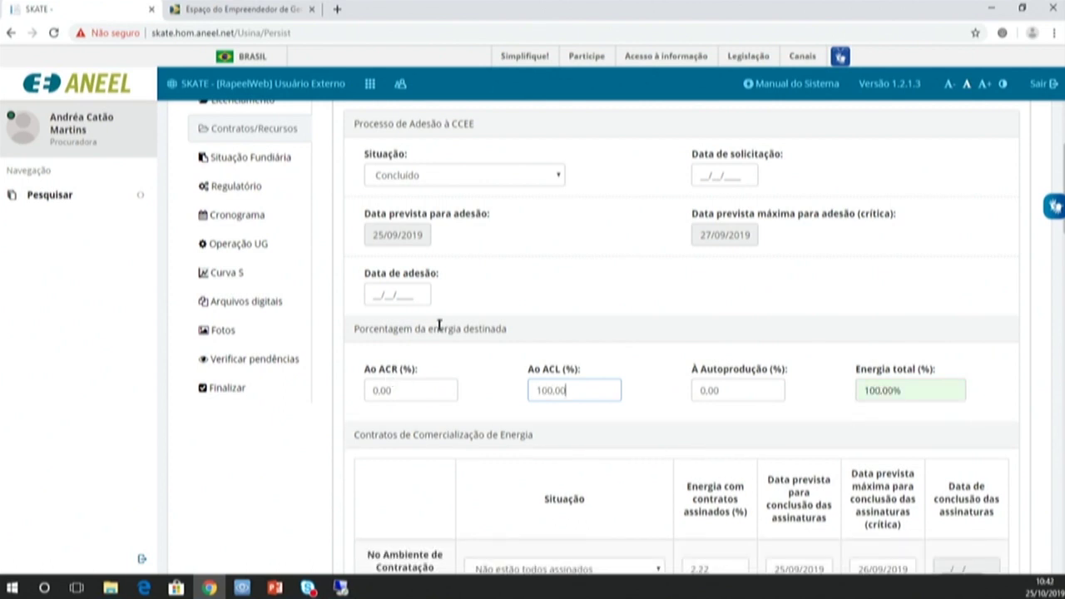
click(422, 385)
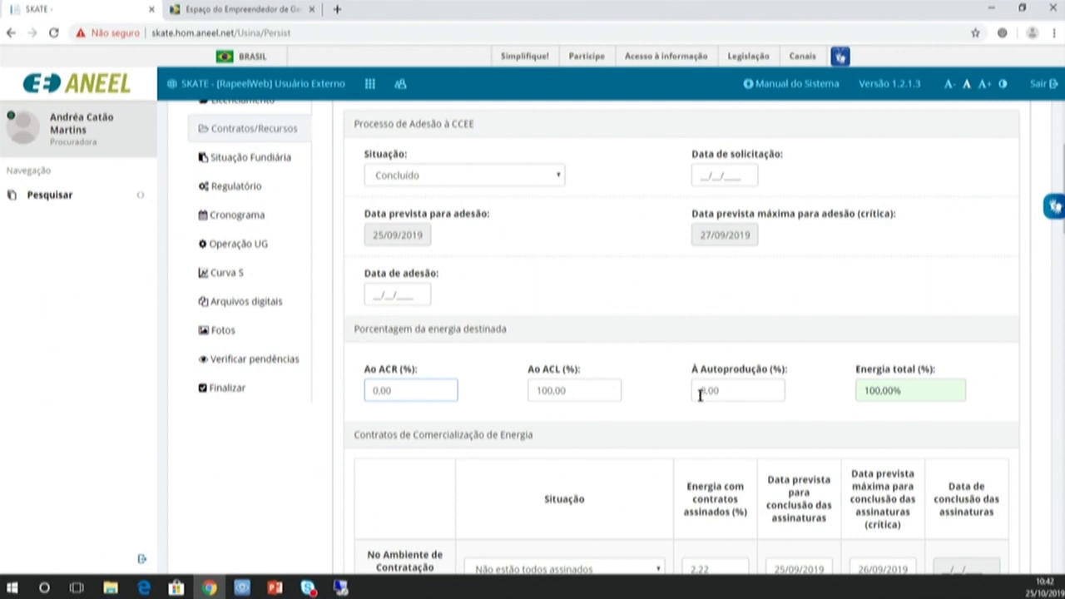
- Re-enter ACR as 60,00 and ACL as 40,00 to reach a 100% total
scroll(699, 395, down, 2)
scroll(696, 356, down, 1)
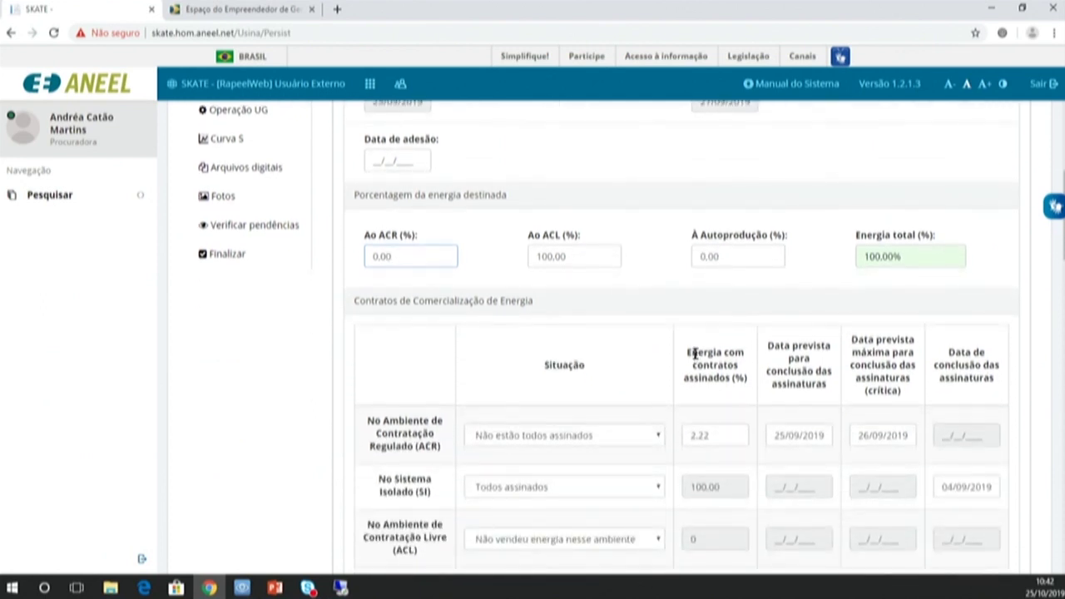
drag(411, 260, 358, 260)
text(0.60)
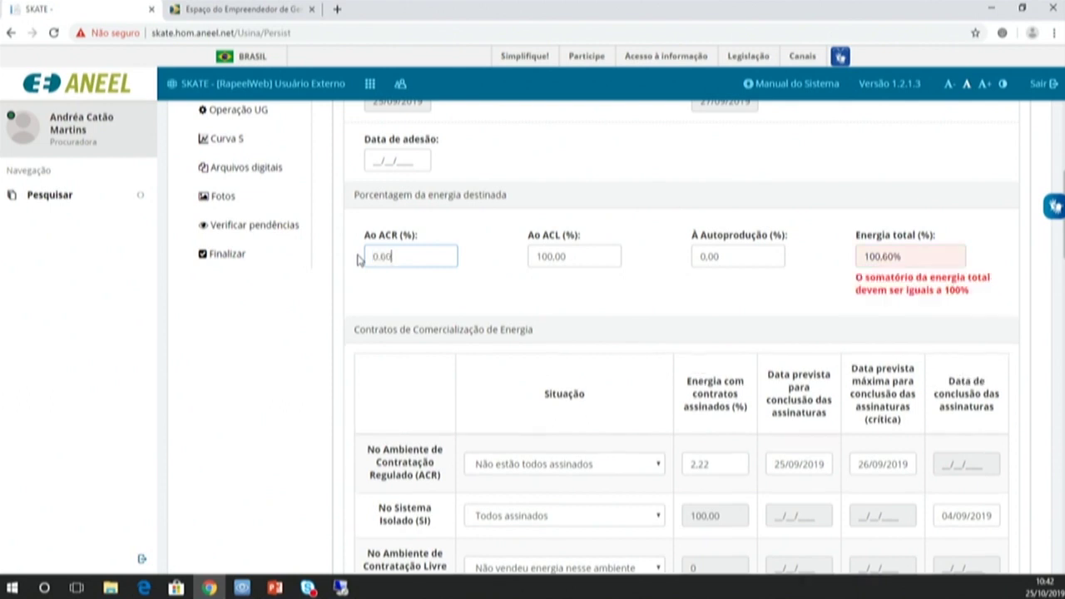
text(00)
click(580, 251)
drag(580, 252, 479, 241)
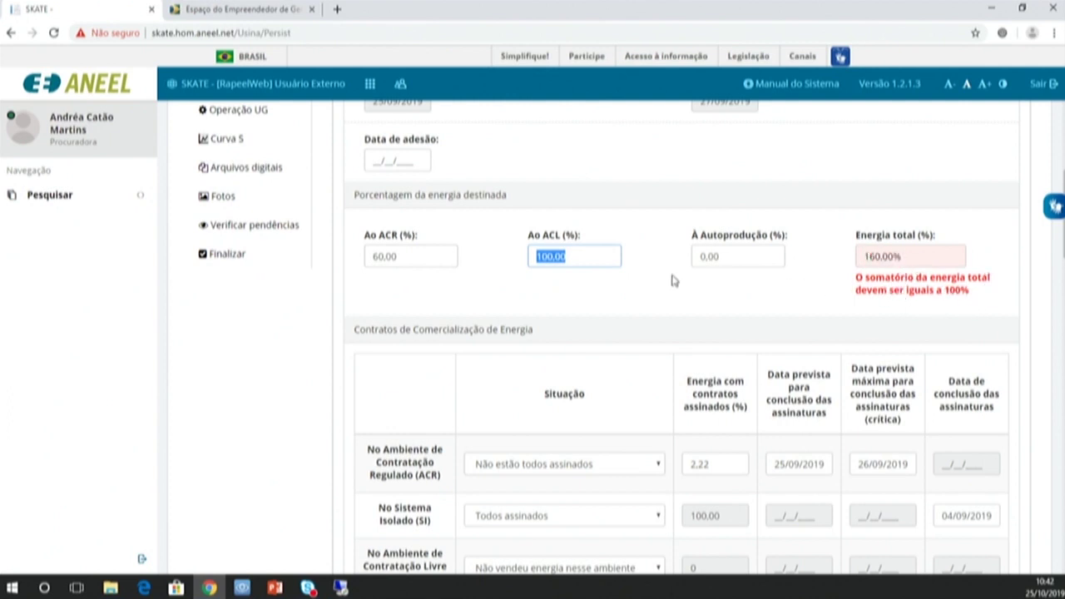
text(4000)
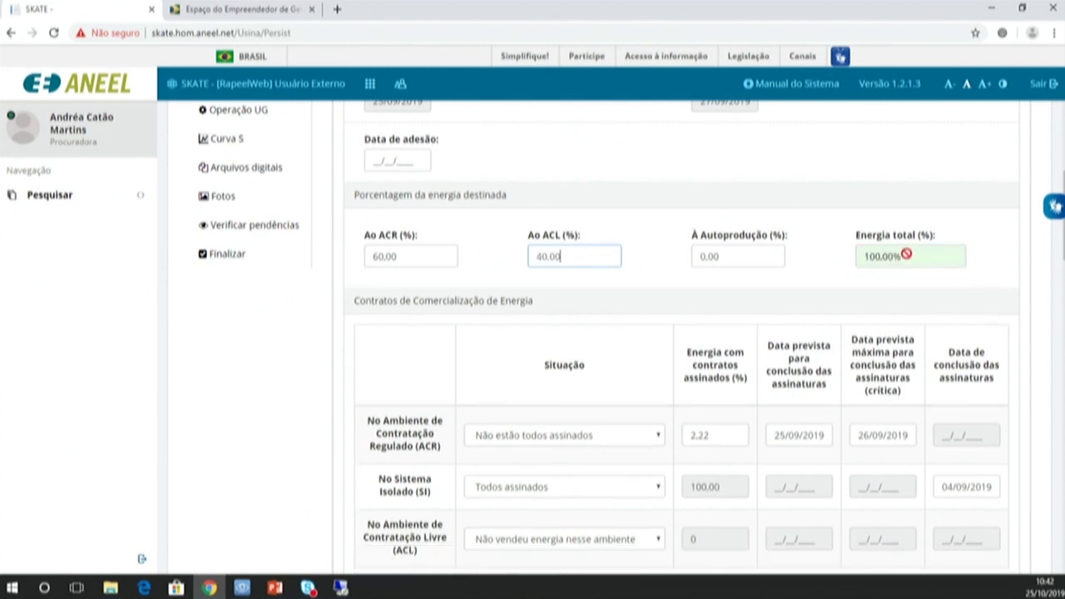
scroll(669, 347, down, 1)
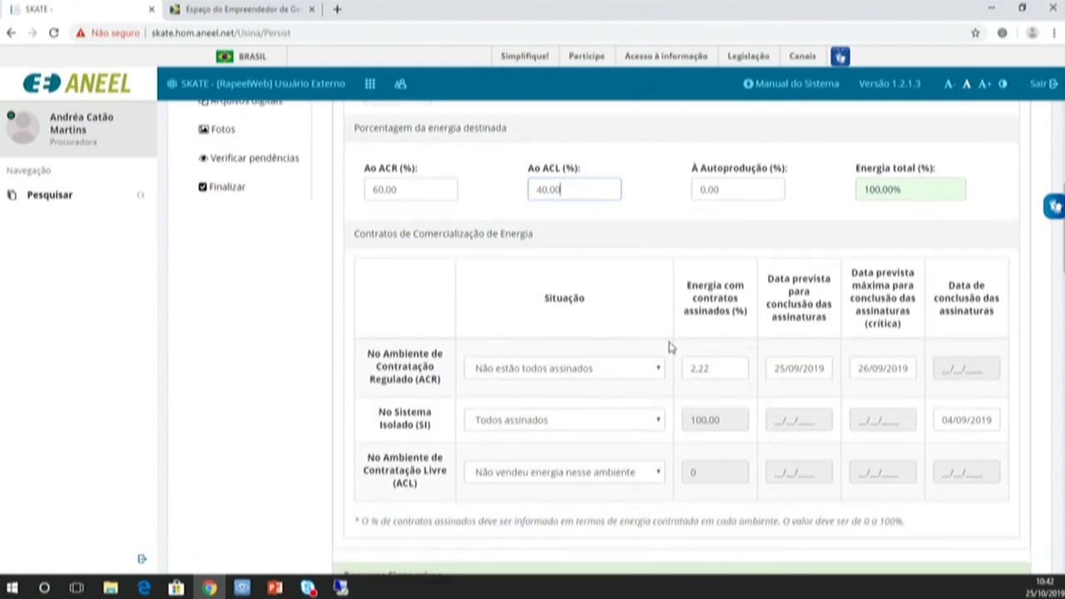
- Mark all ACR contracts as signed with a 1 October 2019 conclusion date
drag(350, 238, 535, 242)
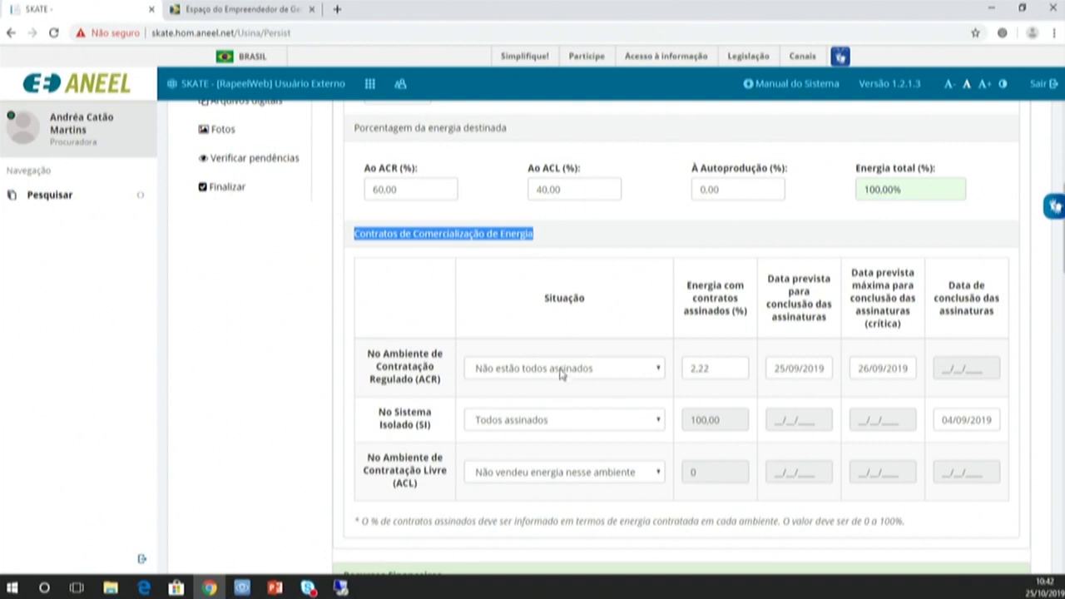
click(439, 187)
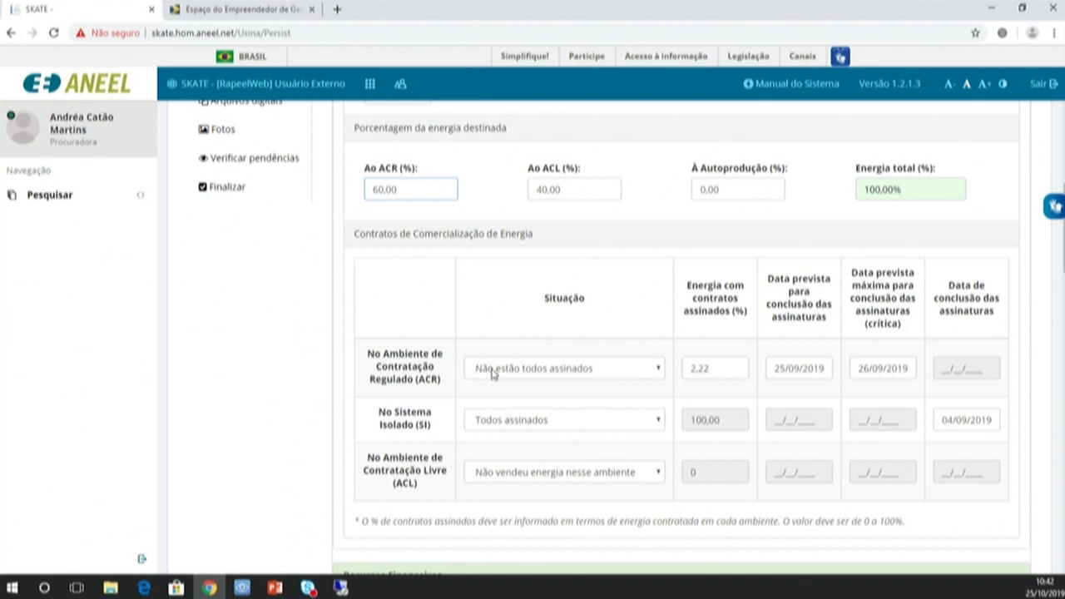
click(491, 373)
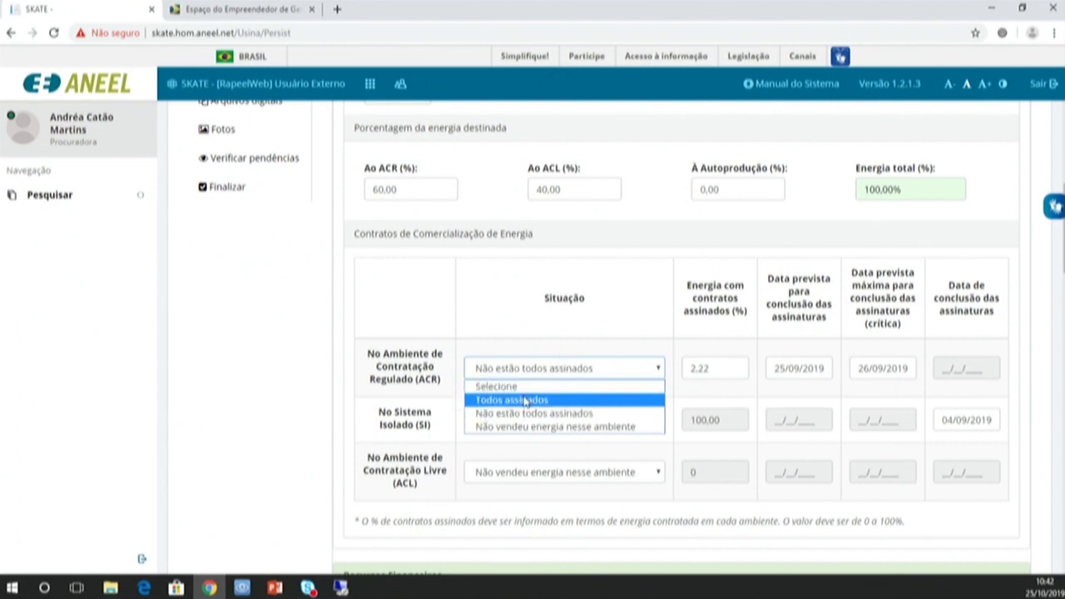
click(526, 401)
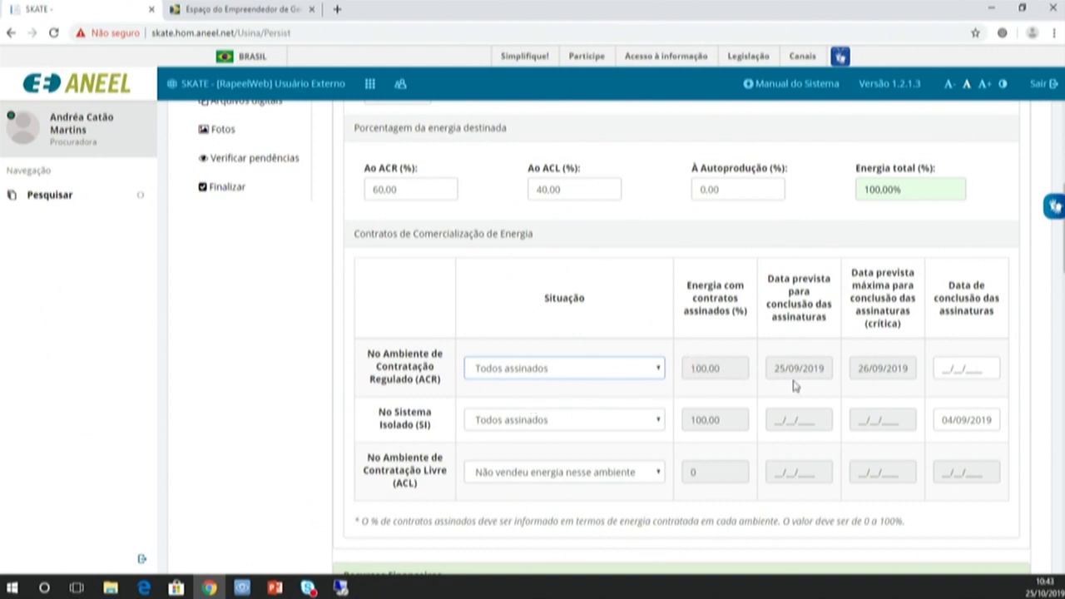
double_click(721, 366)
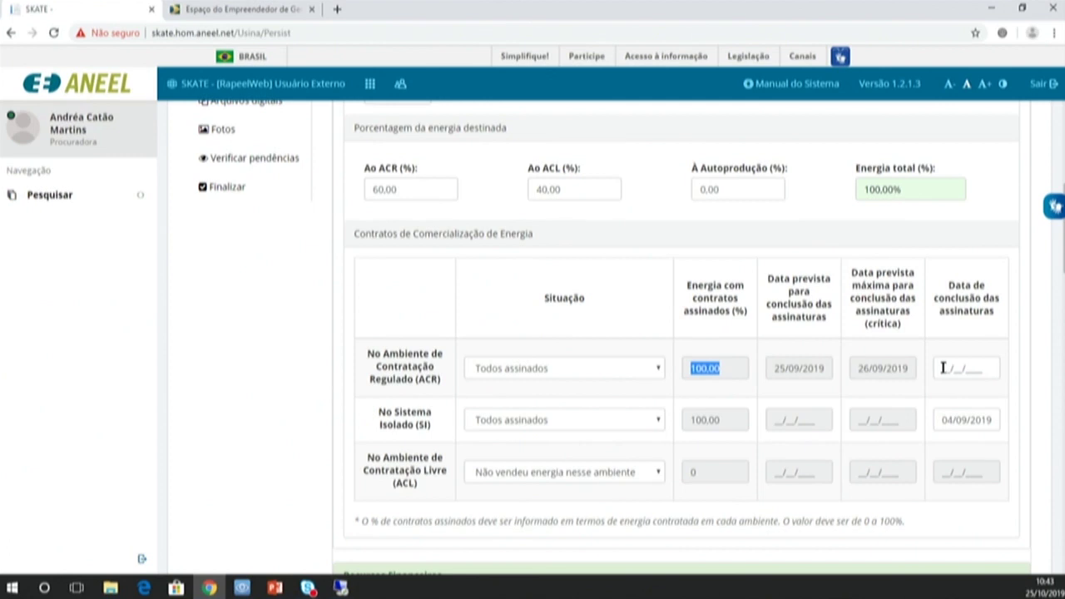
click(944, 368)
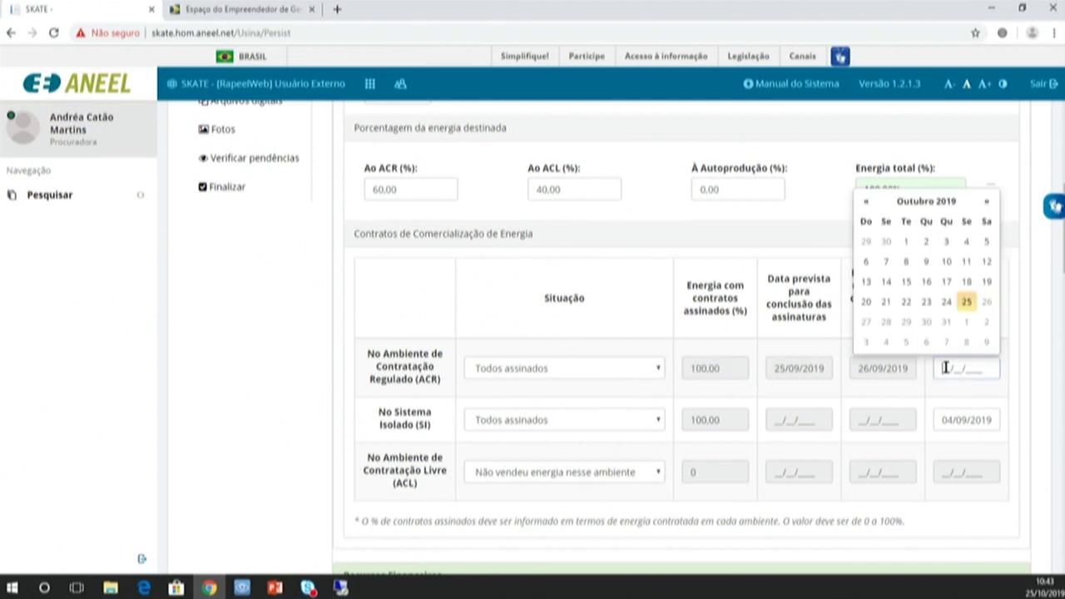
click(907, 242)
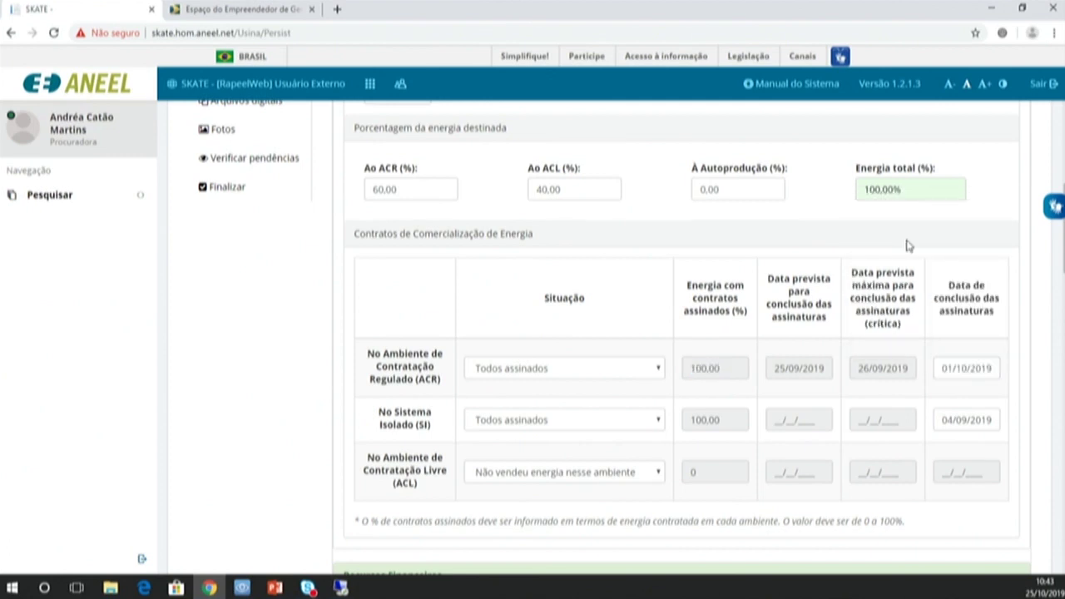
- Switch ACR to Não estão todos assinados and enter 90,00 signed-contract energy
click(558, 375)
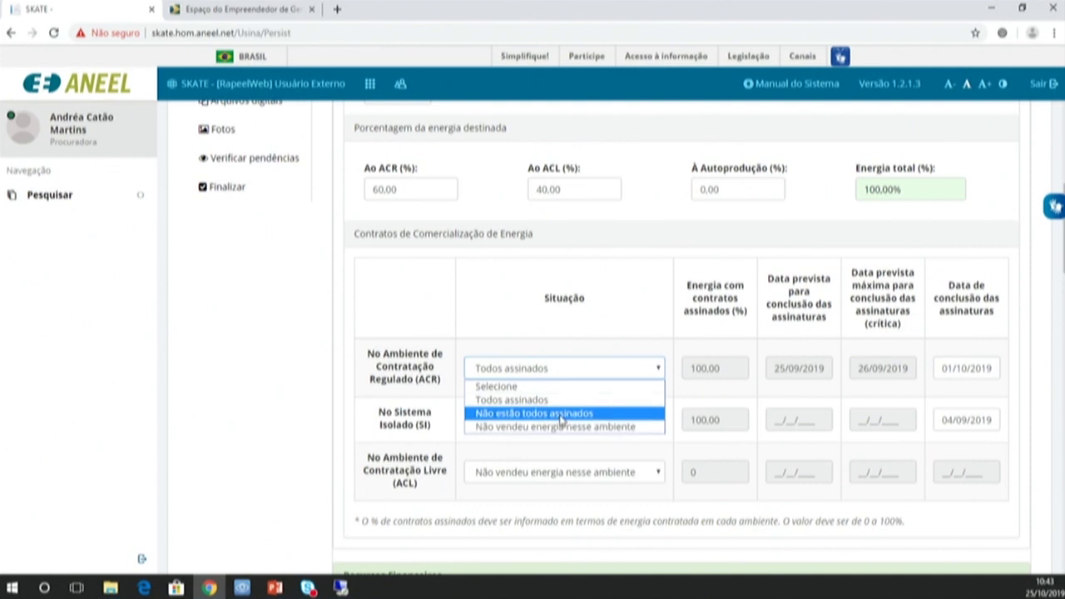
click(561, 413)
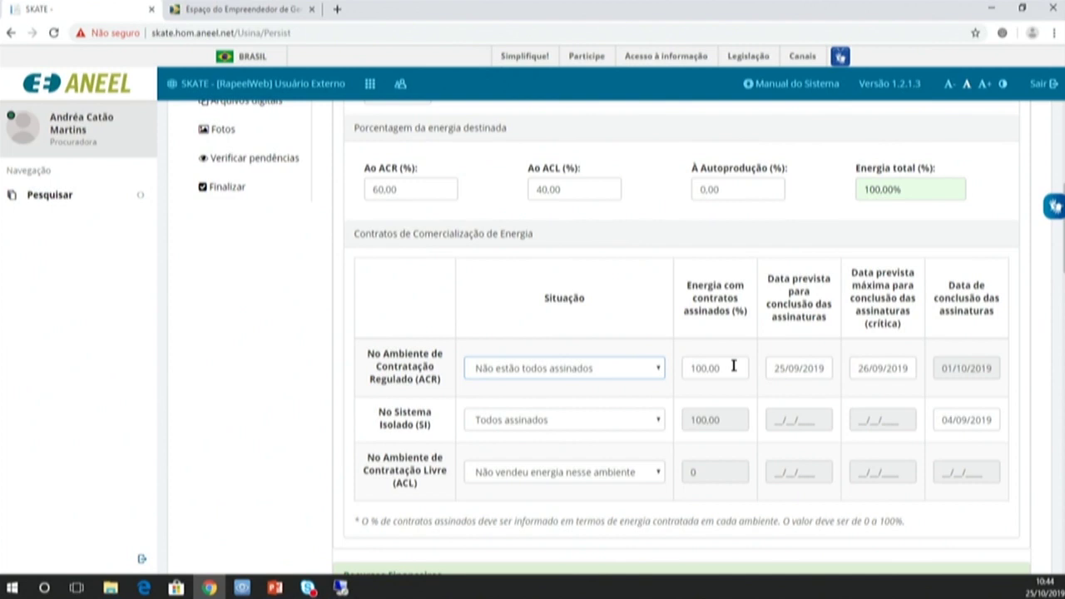
double_click(733, 366)
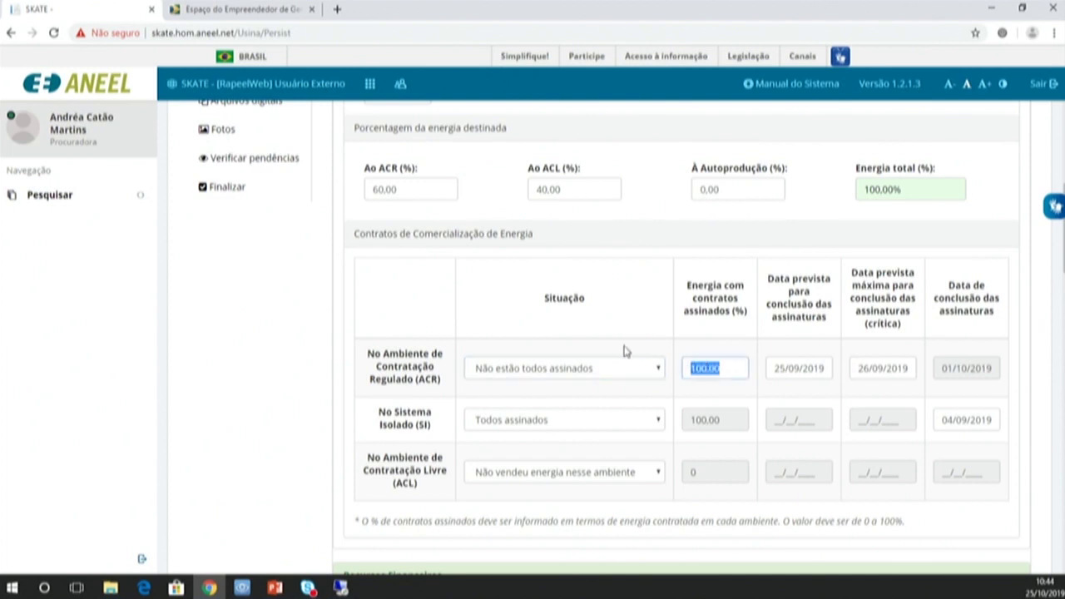
text(90,00)
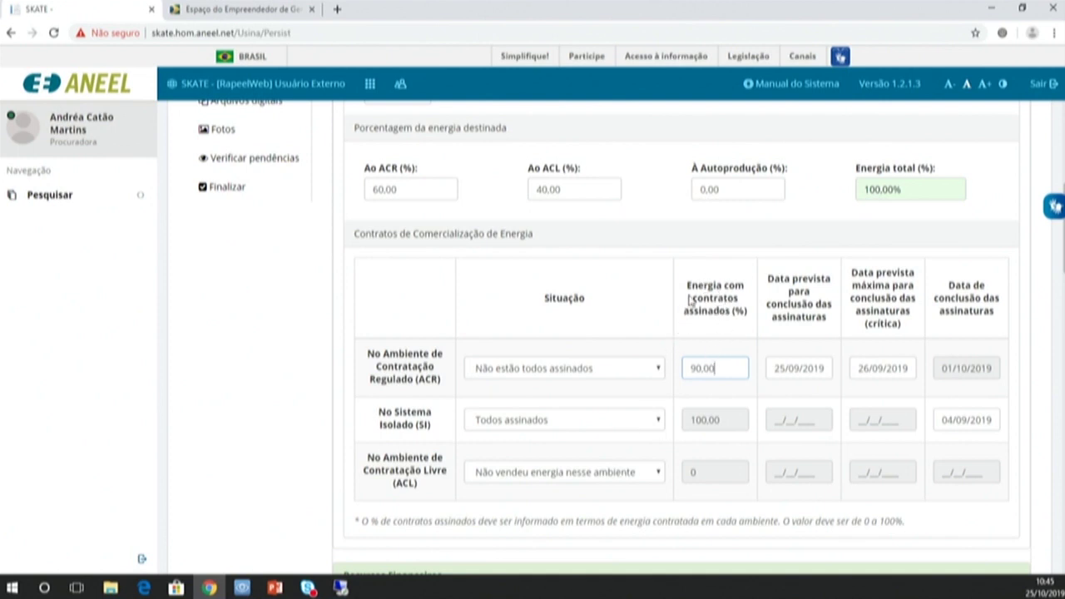
- Keep ACR at not all signed and clear its expected conclusion date
drag(686, 284, 733, 310)
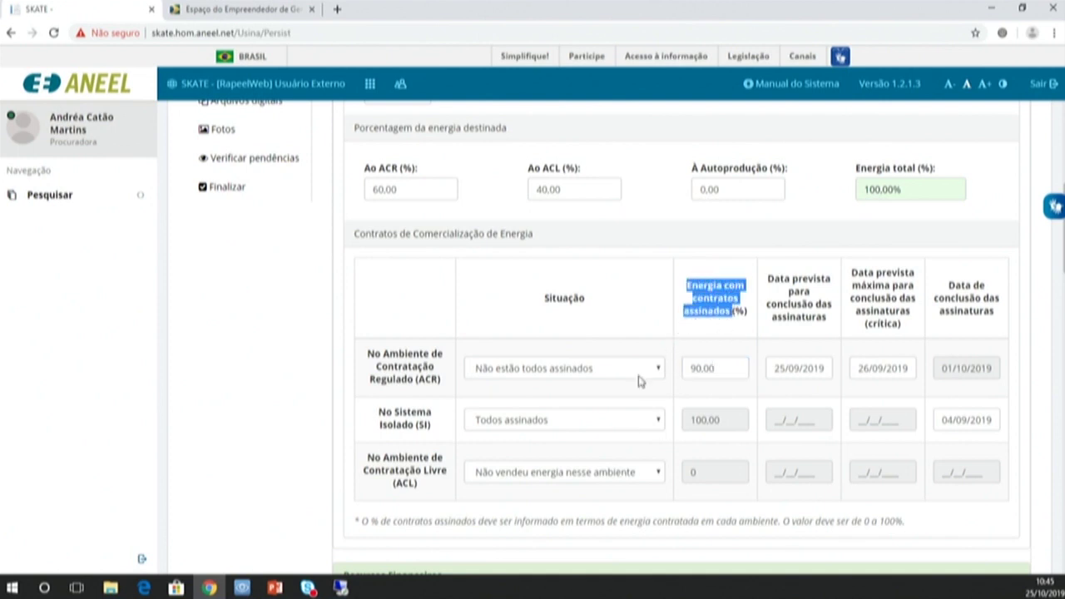
click(363, 524)
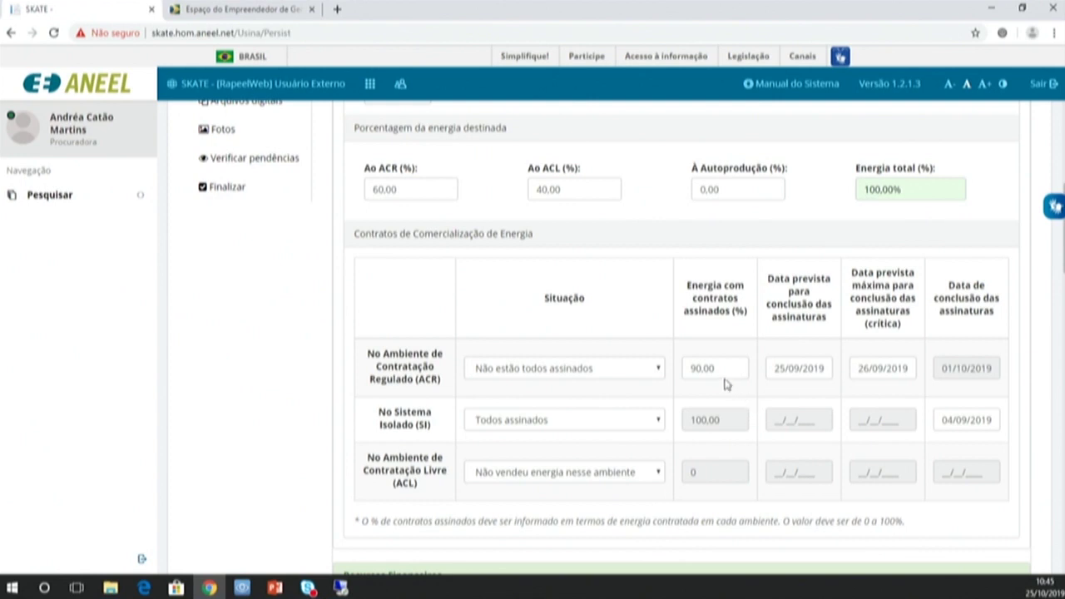
click(620, 371)
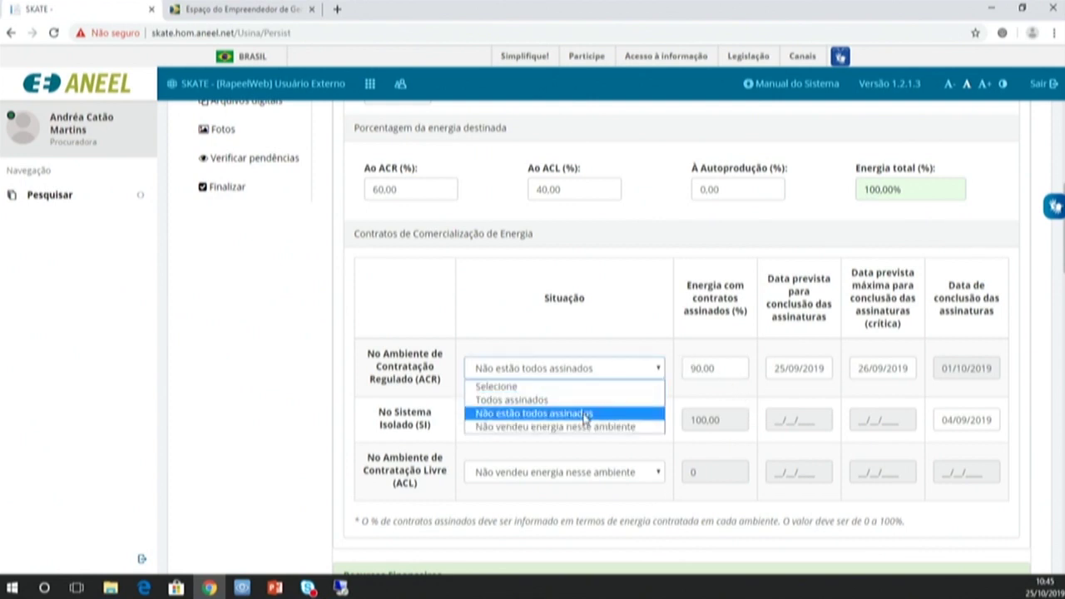
click(586, 413)
click(738, 368)
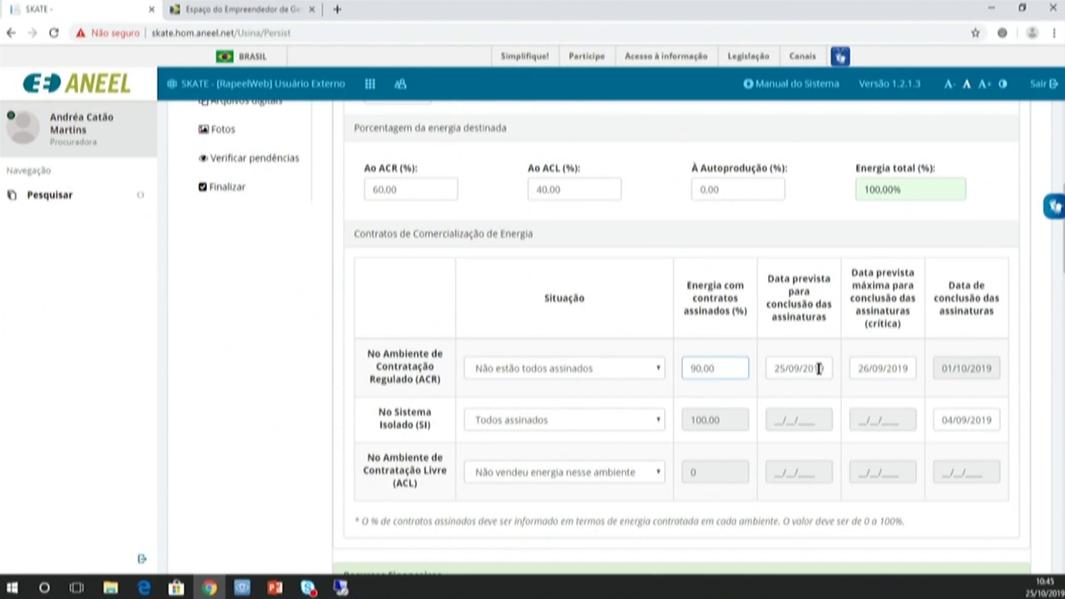
triple_click(807, 368)
drag(910, 367, 858, 367)
click(984, 367)
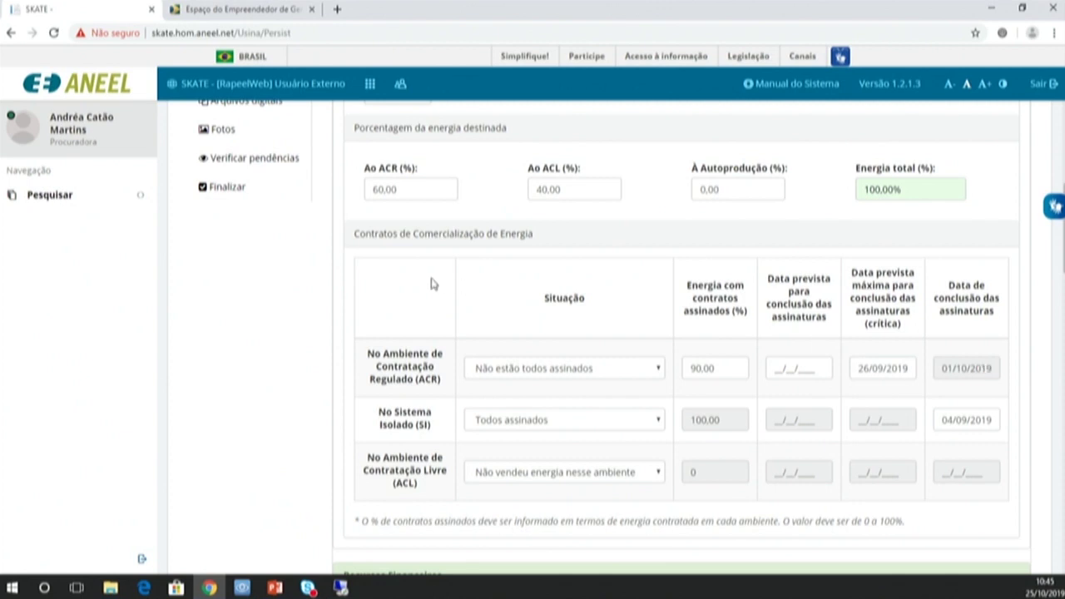
- Briefly mark ACR as no energy sold, then restore not all signed at 90,00
click(490, 376)
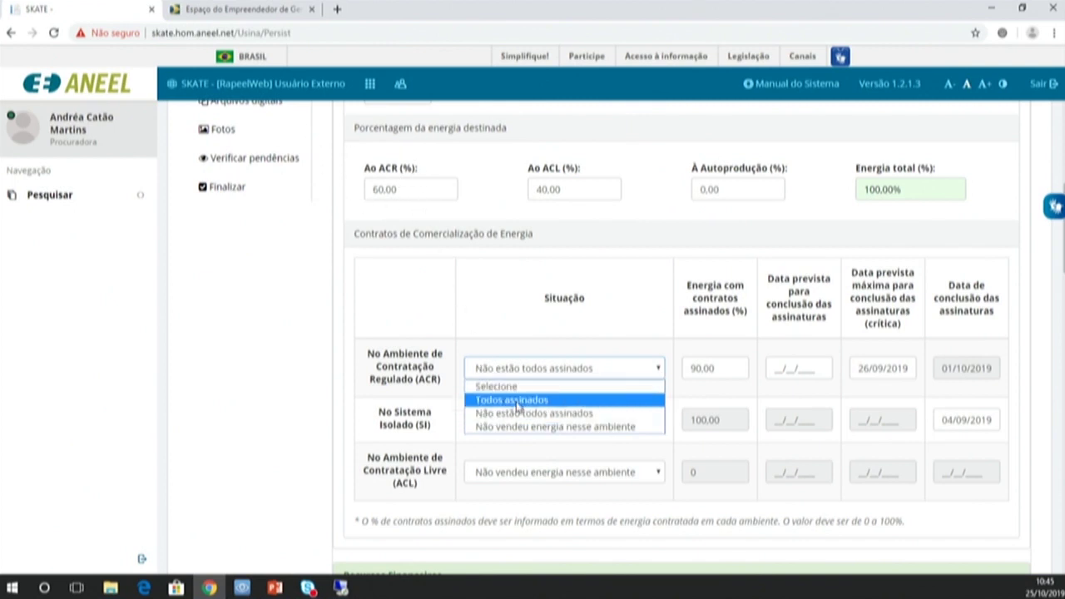
click(561, 427)
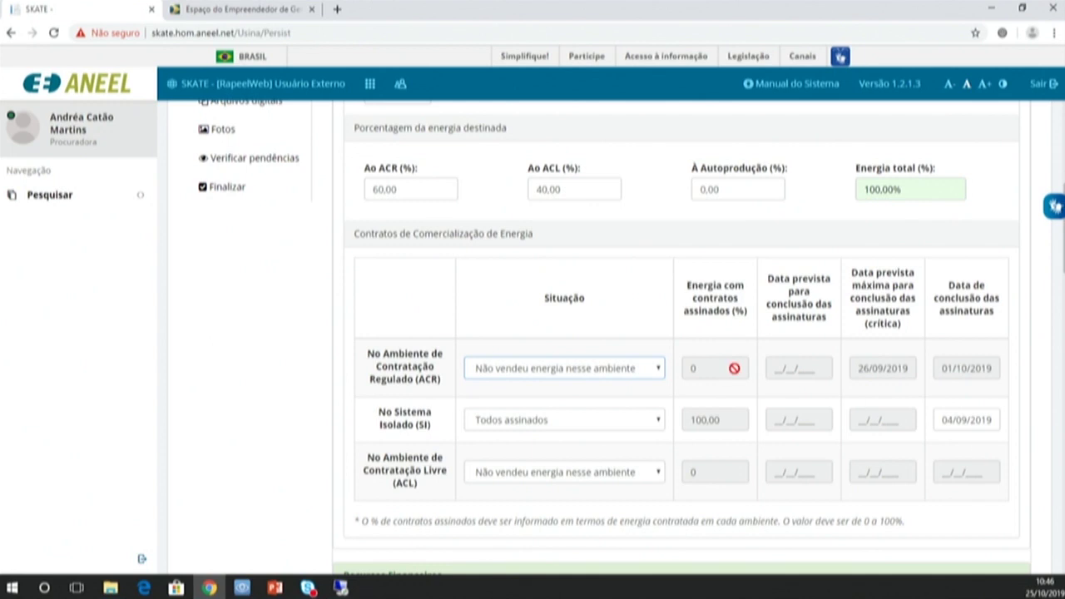
click(527, 374)
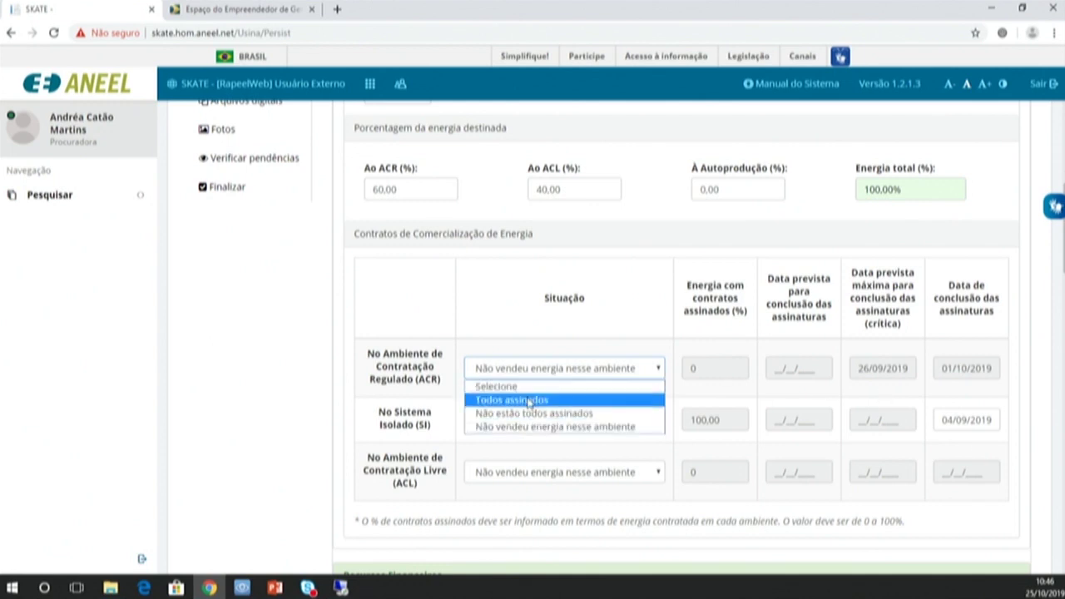
click(528, 408)
click(708, 369)
text(0,09)
text(0)
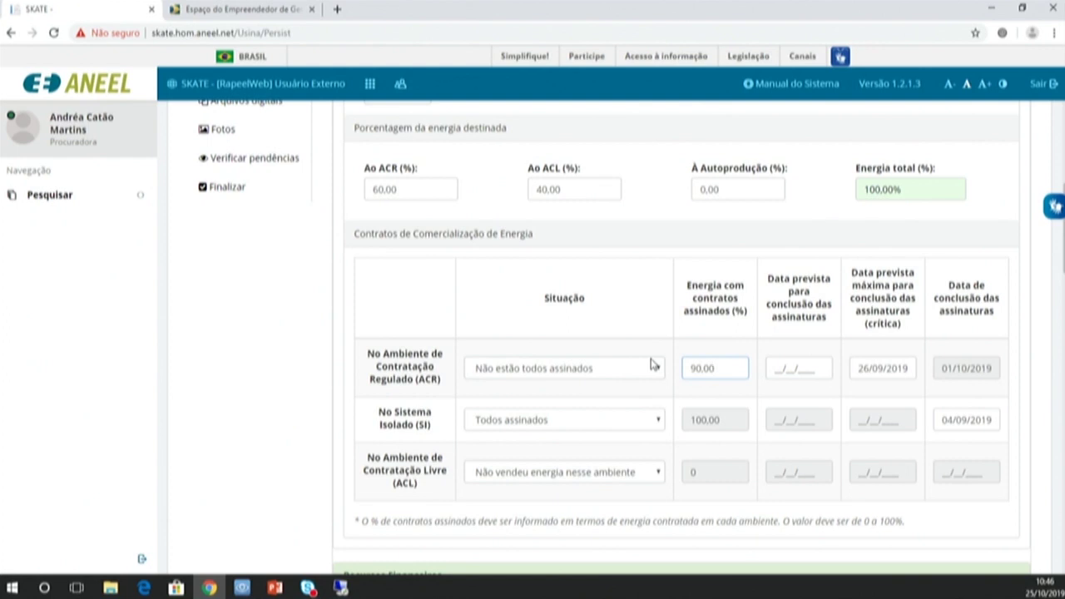
click(976, 367)
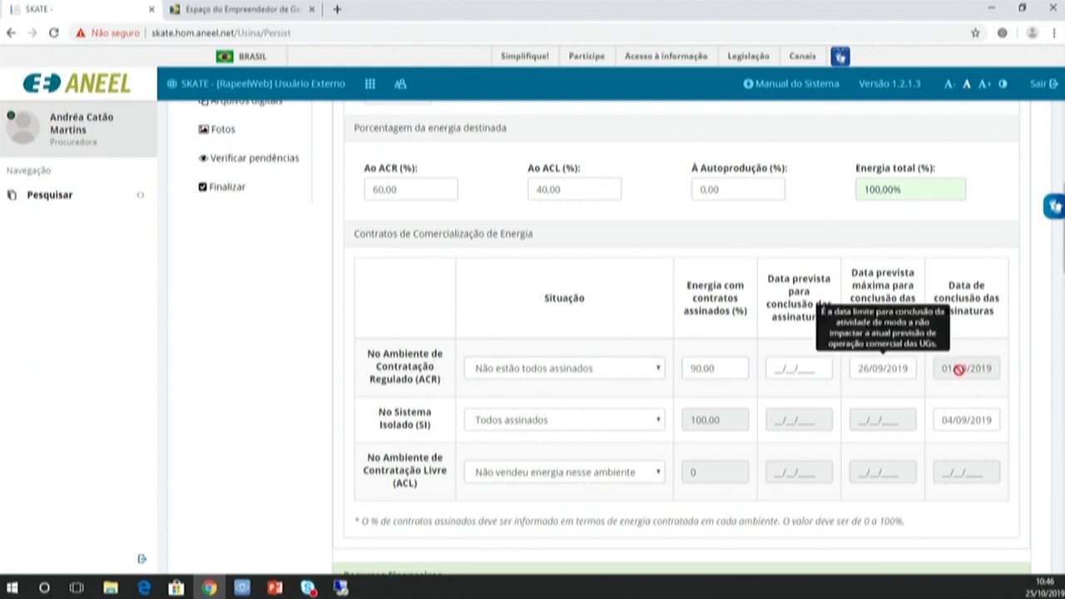
triple_click(962, 368)
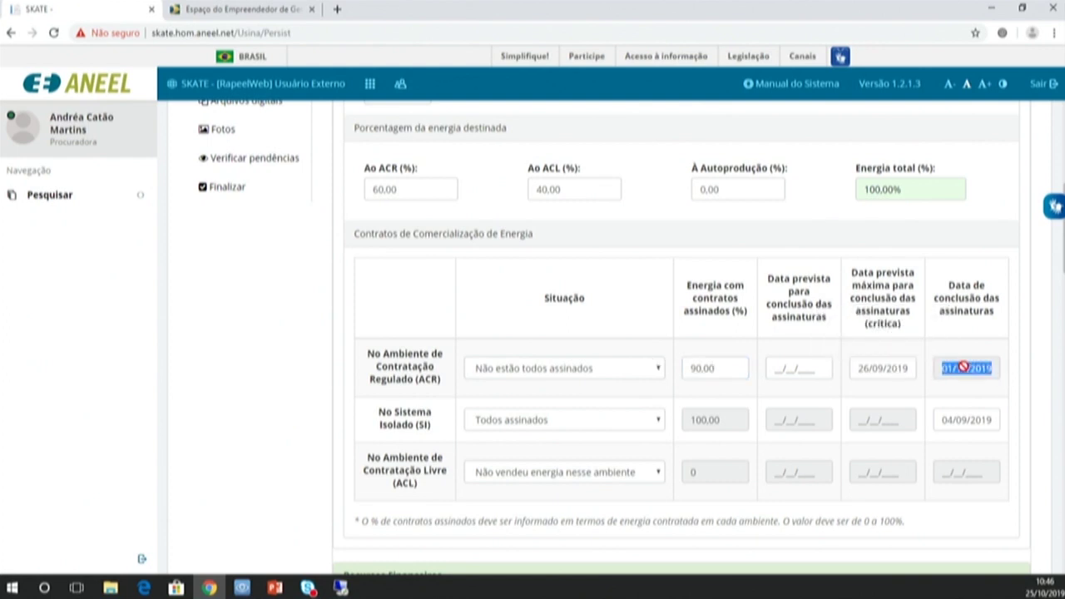
- Reset the ACR status, delete its conclusion date, and reselect Não estão todos assinados
click(562, 373)
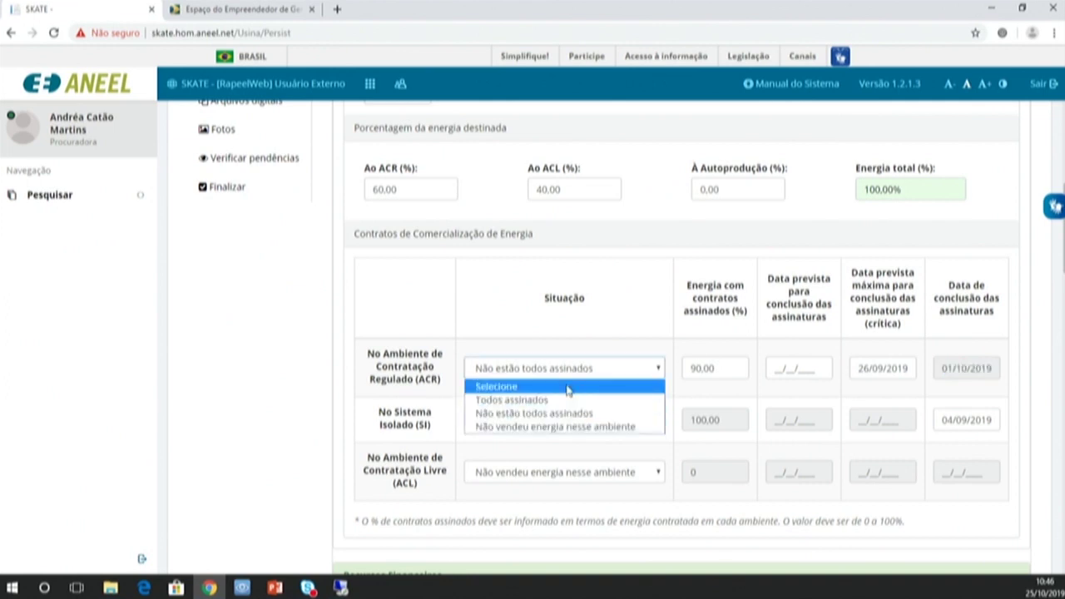
click(565, 388)
triple_click(980, 366)
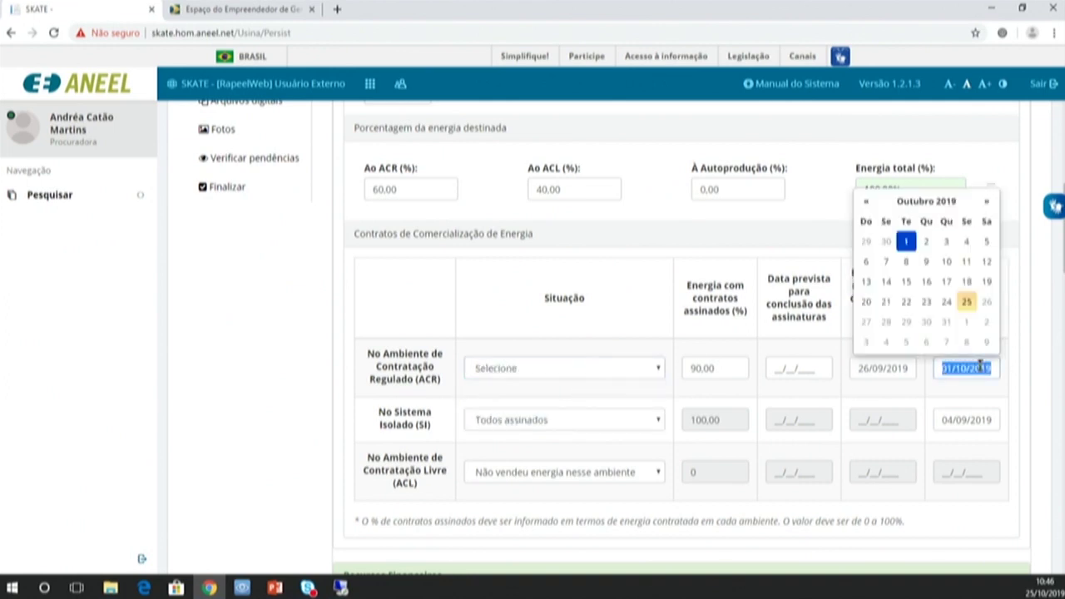
key(BackSpace)
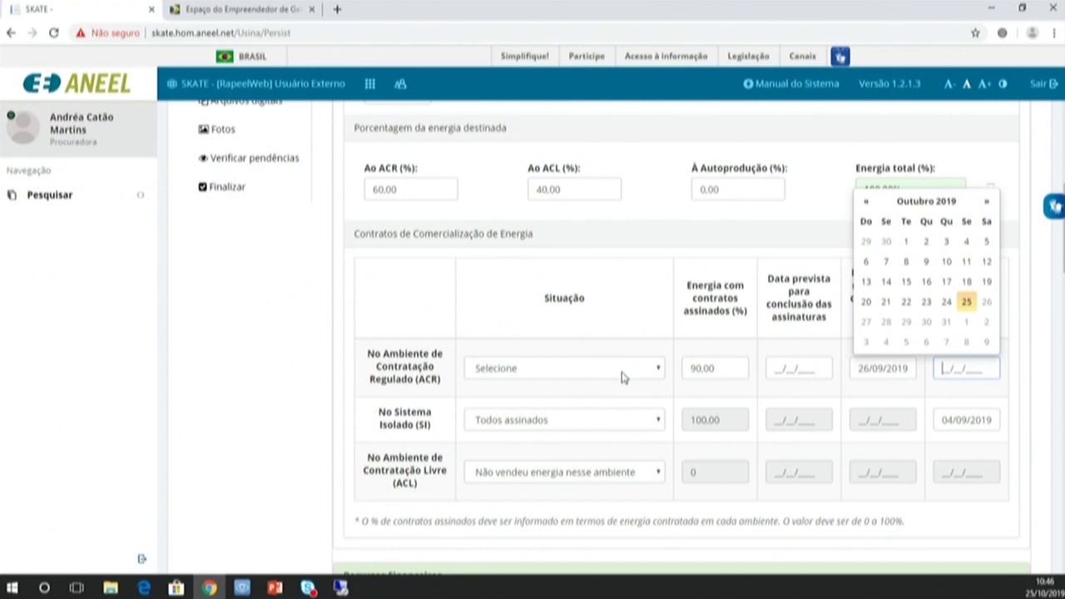
click(622, 373)
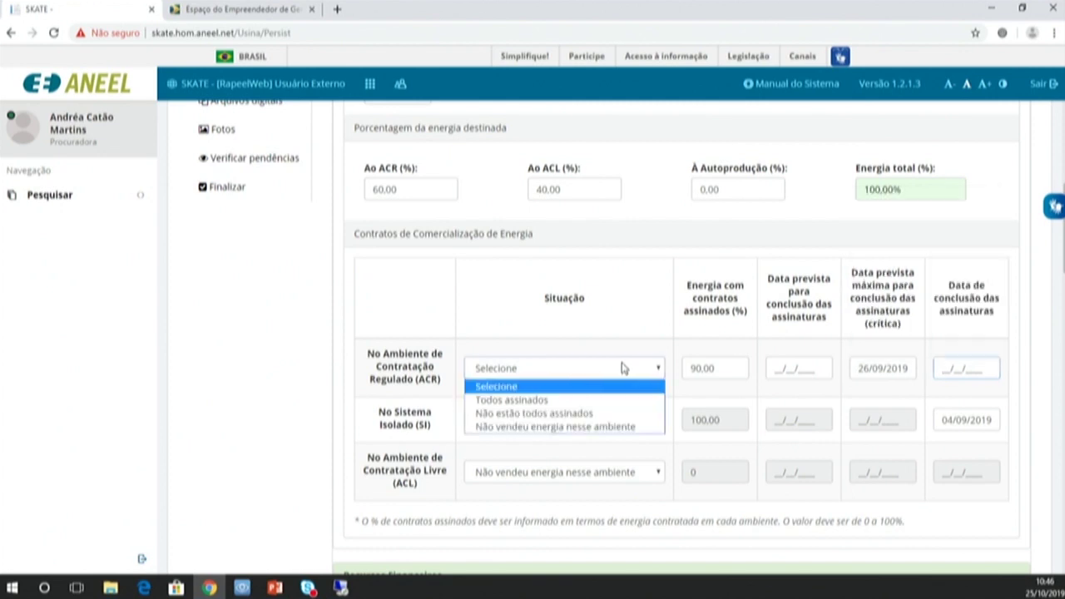
click(600, 413)
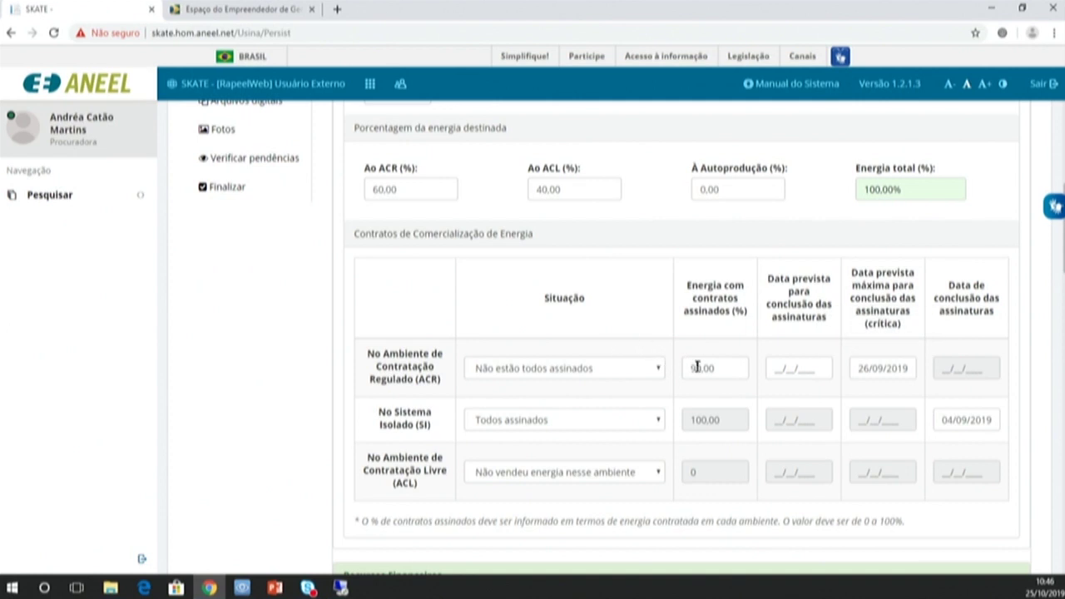
click(785, 369)
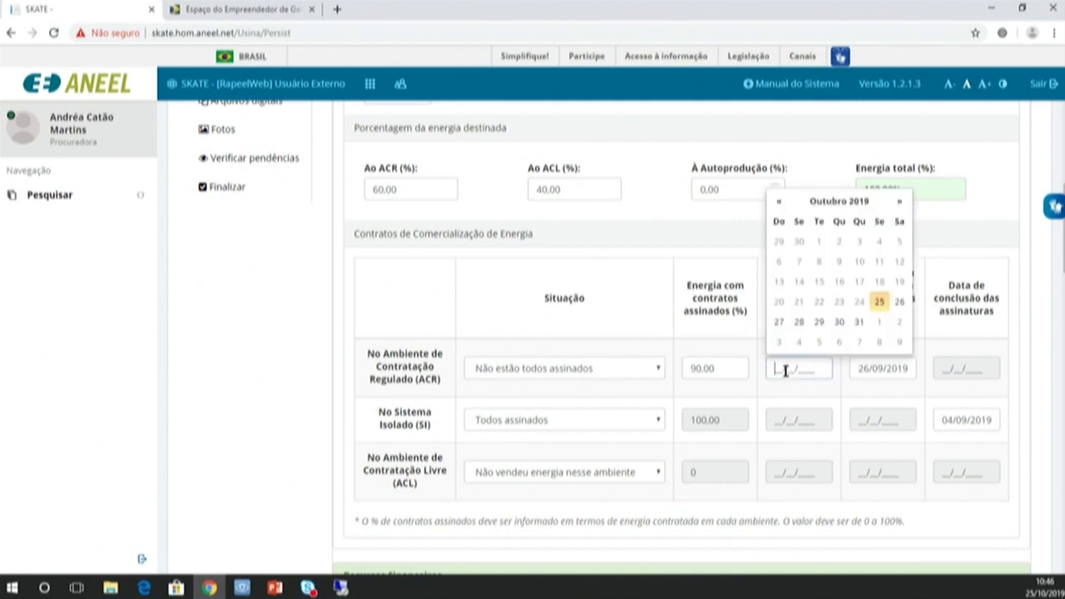
- Pick 31 October 2019 as ACR expected date and 1 November 2019 as critical date
click(860, 322)
click(882, 368)
click(983, 202)
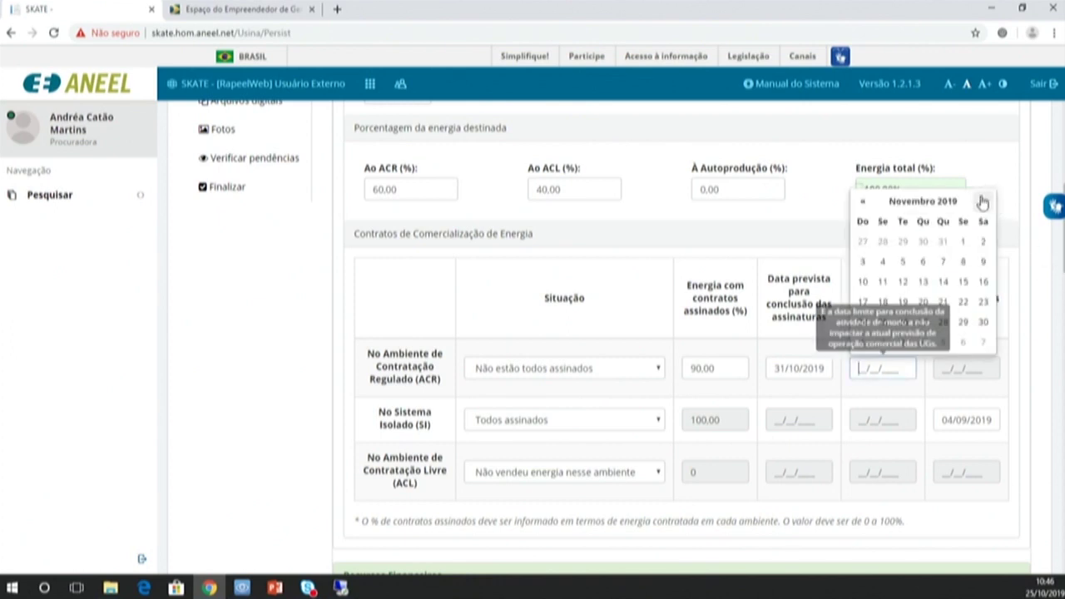
click(963, 243)
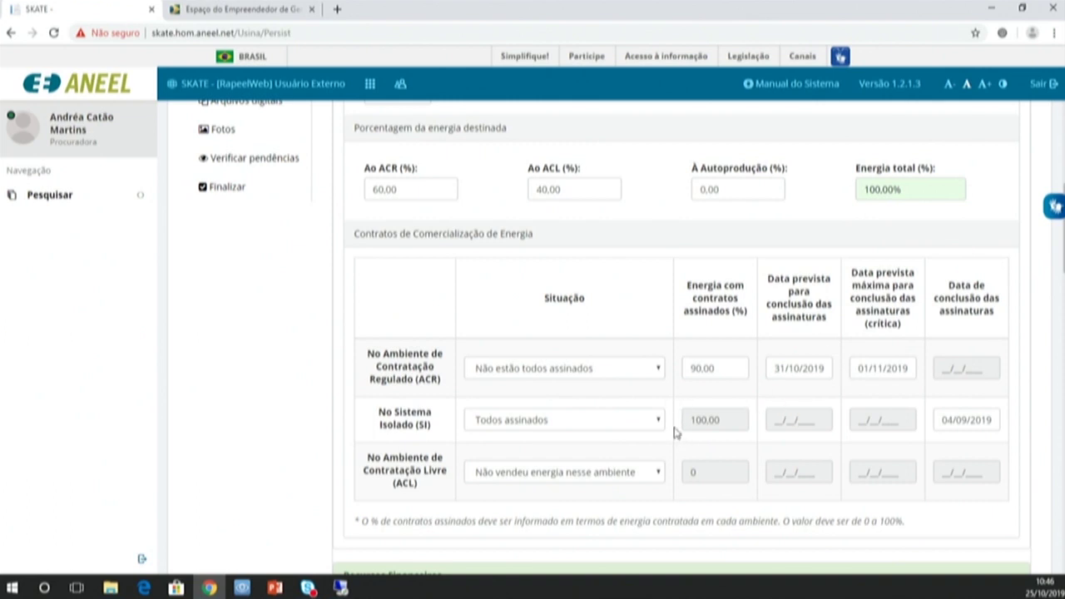
- Mark Sistema Isolado as no energy sold and ACL as Não estão todos assinados at 0.00%
click(509, 424)
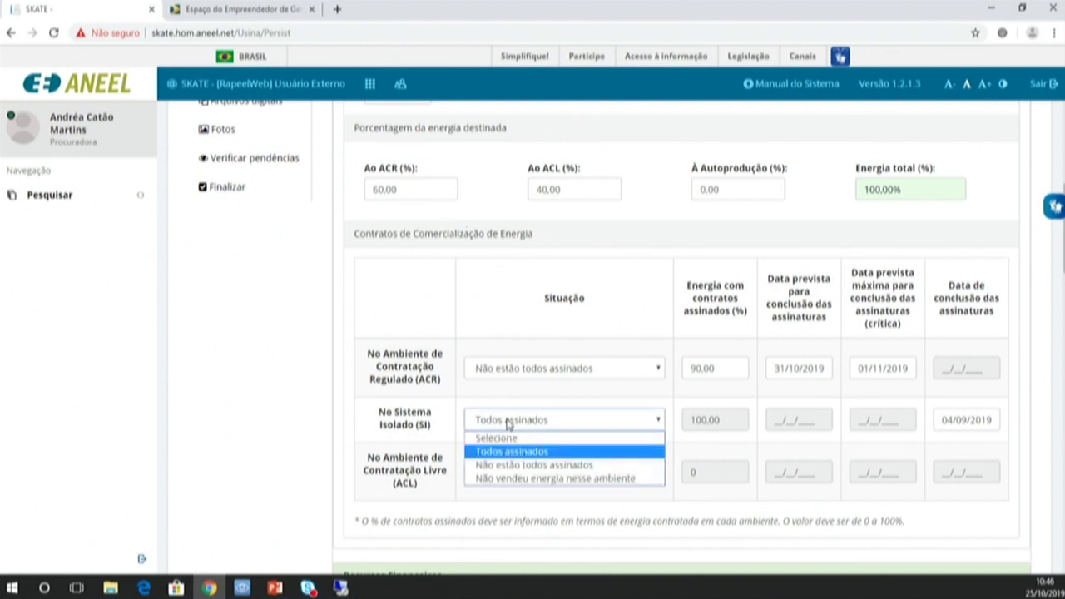
click(525, 479)
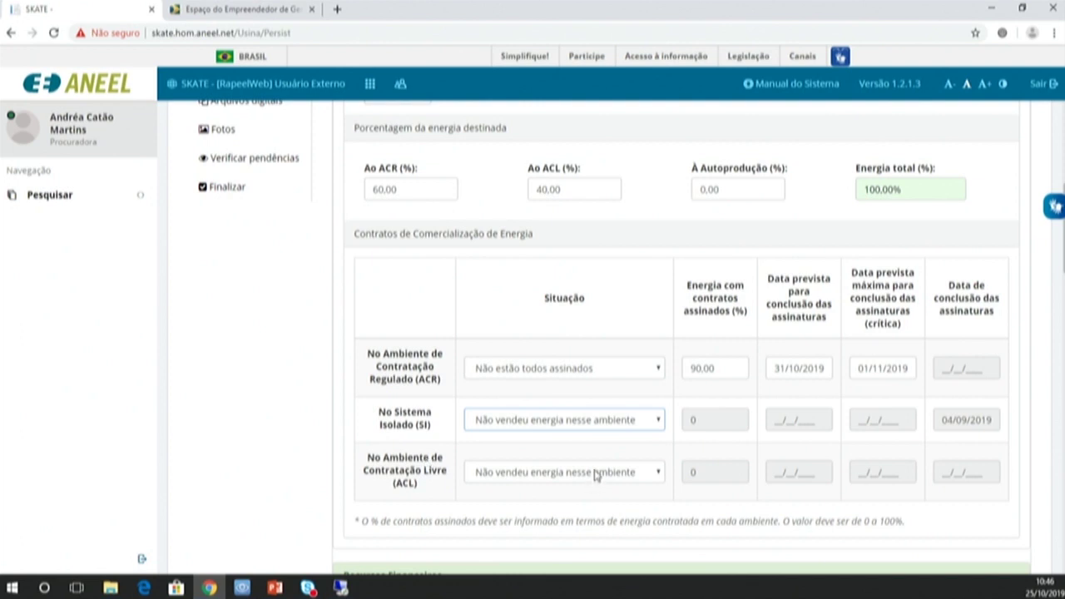
click(513, 471)
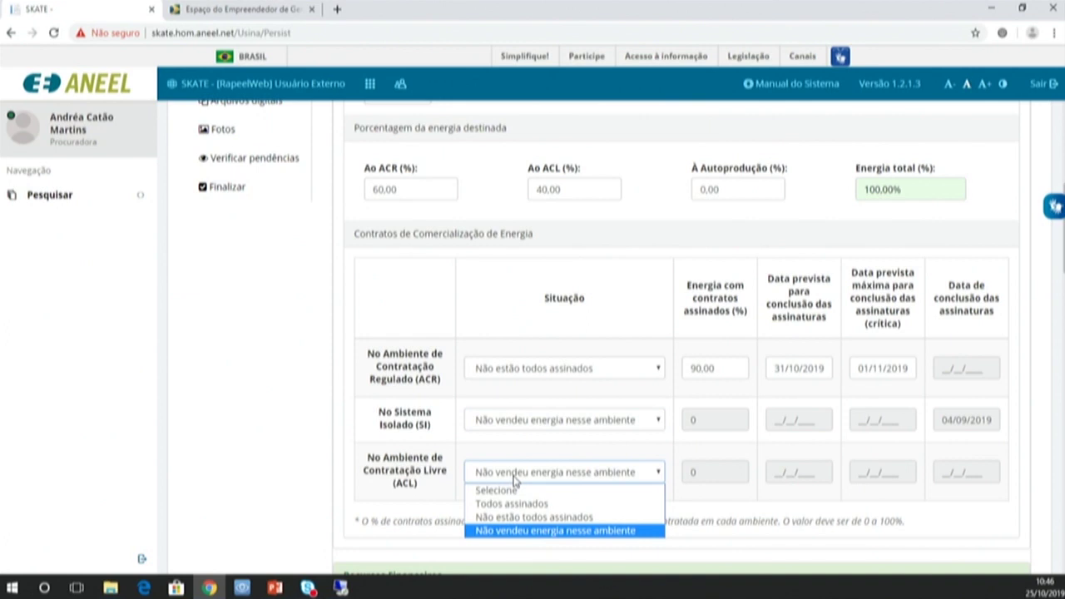
click(537, 518)
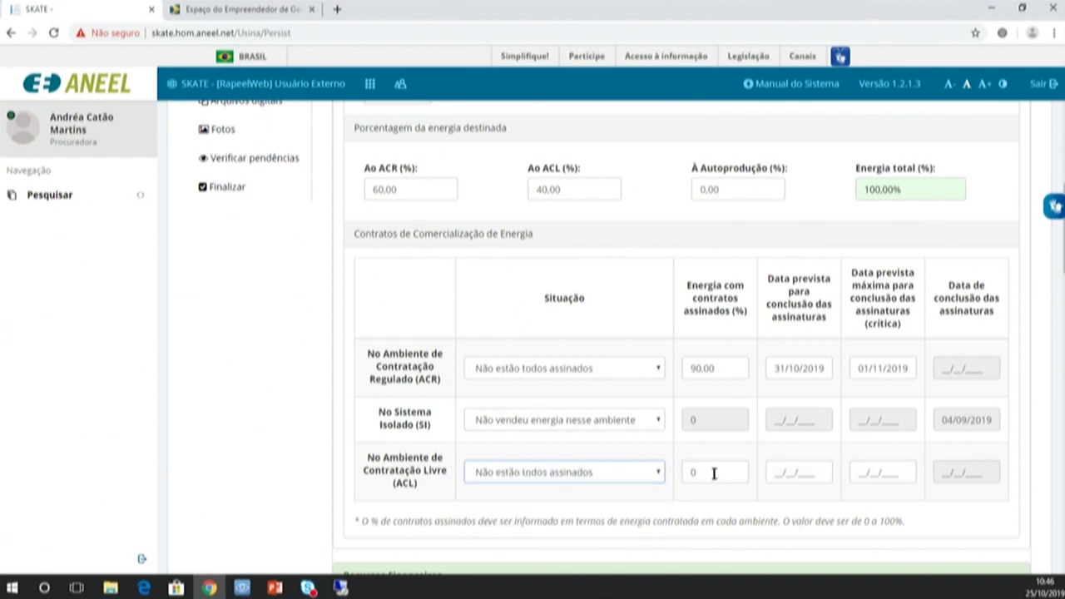
click(728, 474)
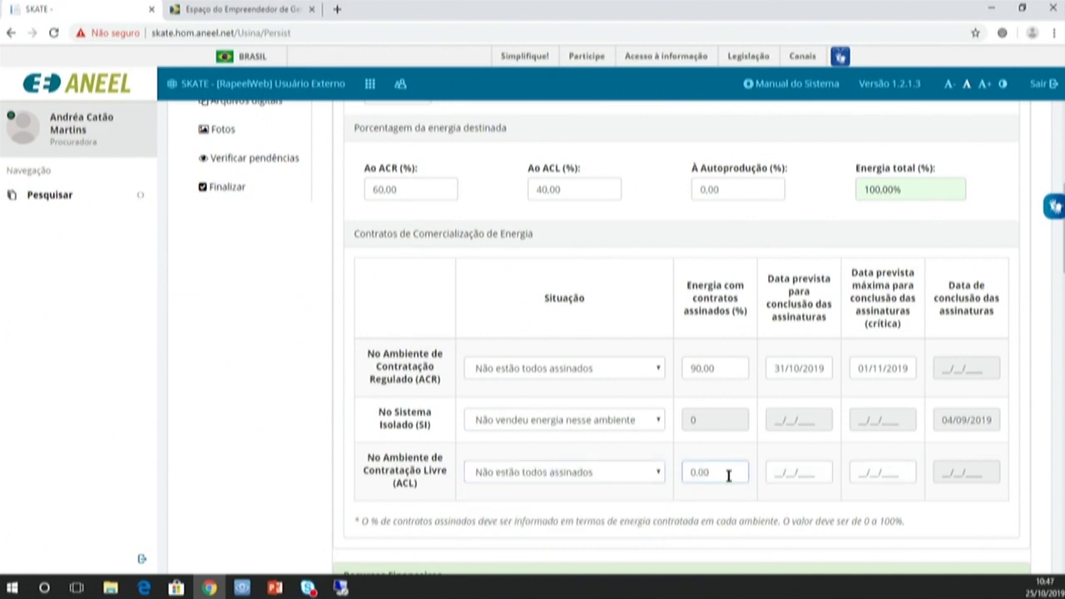
scroll(728, 474, down, 1)
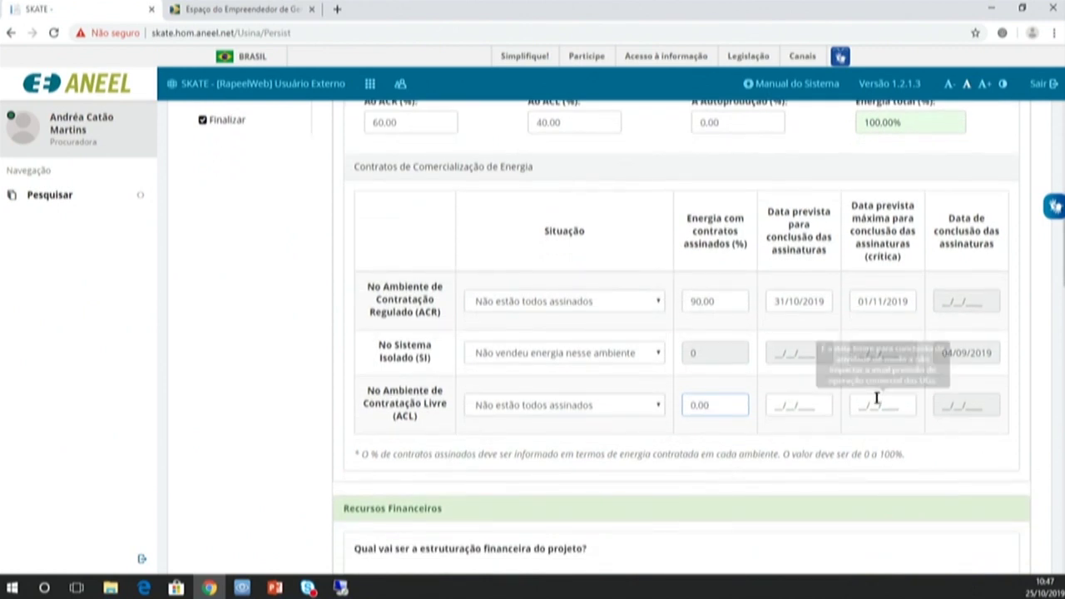
- Set both ACL expected and maximum completion dates to 30/12/2019
click(819, 406)
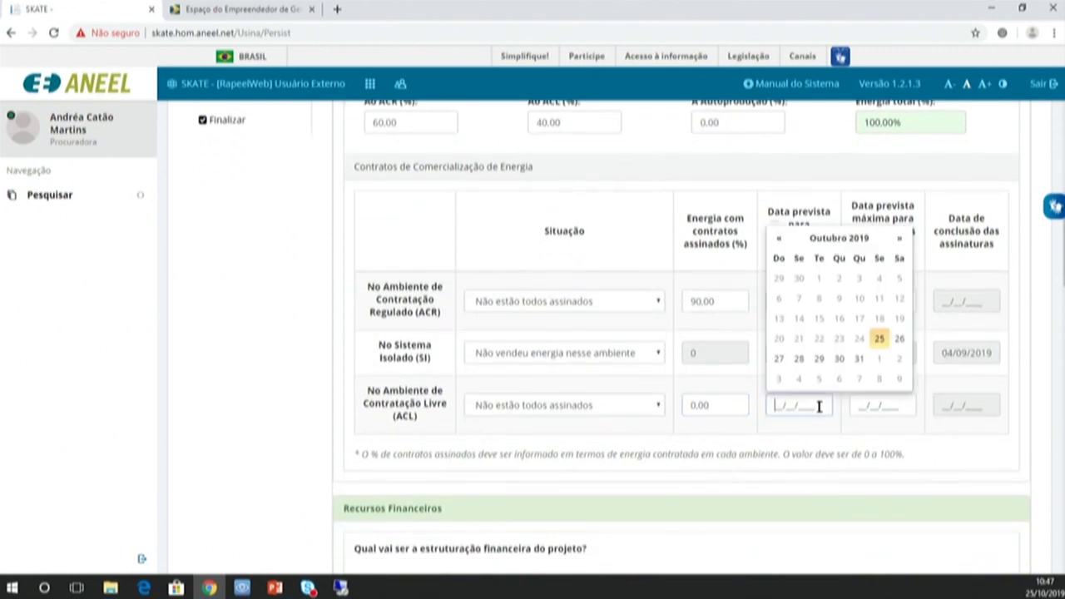
click(901, 238)
click(901, 238)
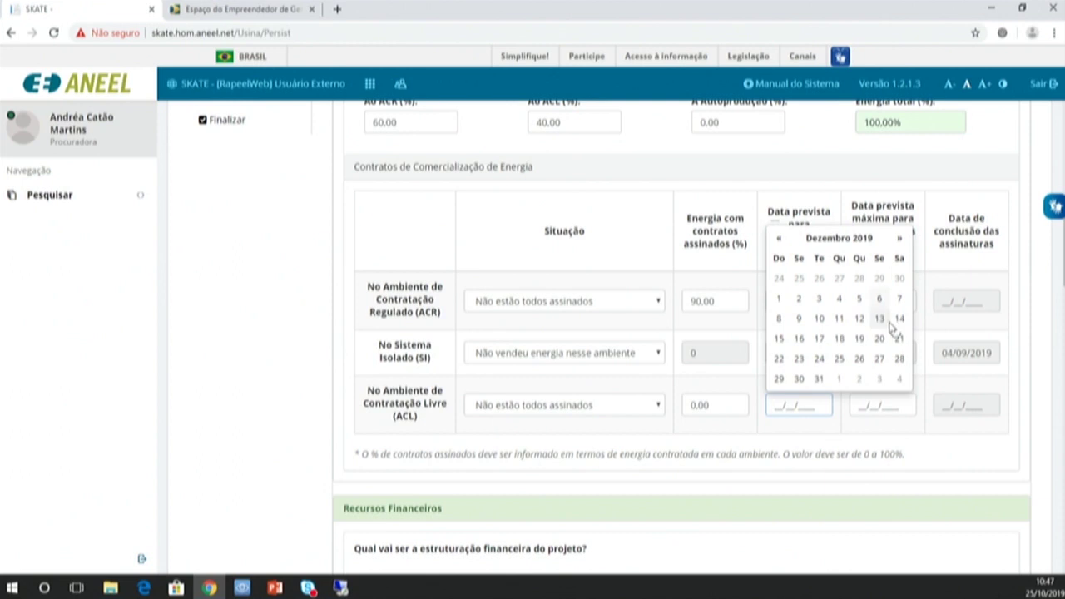
click(798, 378)
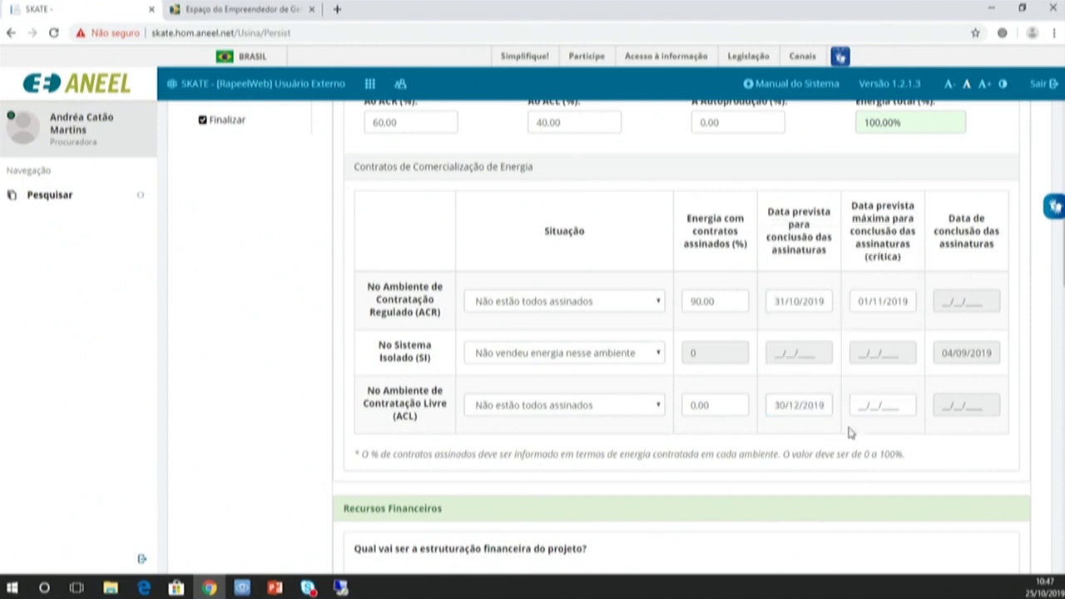
click(882, 406)
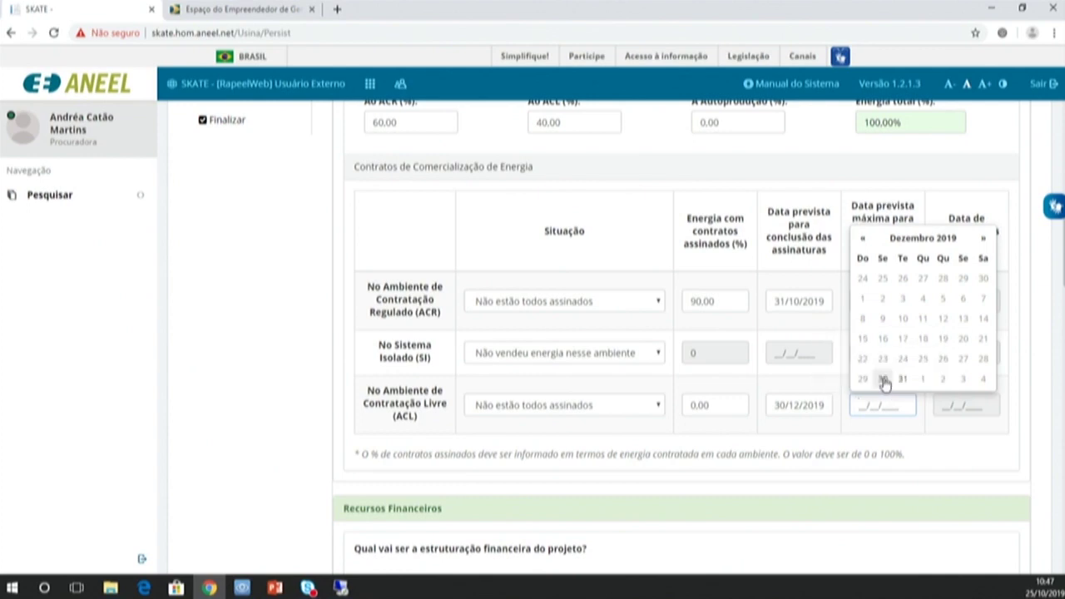
click(882, 378)
scroll(366, 508, down, 1)
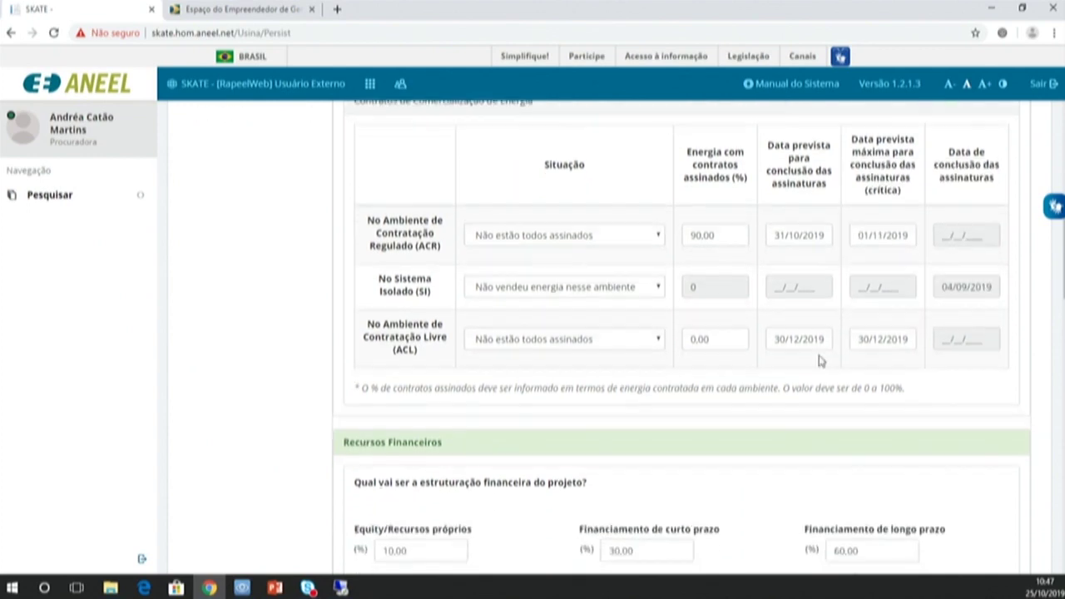
- Overwrite Equity with 30.00, short-term financing with 40.00 and long-term financing with 30.00
scroll(593, 339, up, 3)
scroll(593, 339, down, 4)
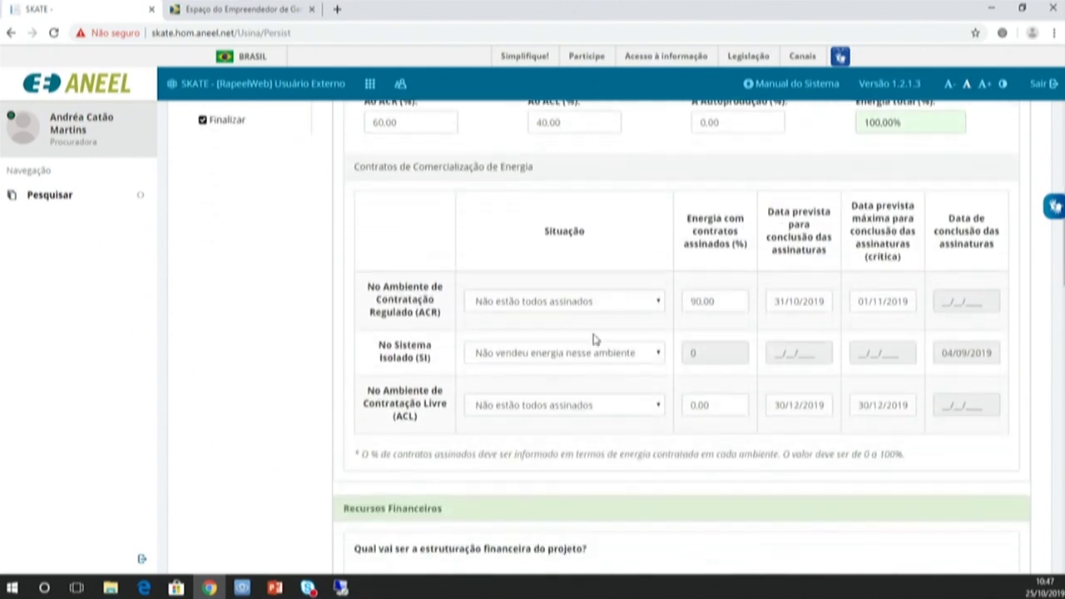
scroll(593, 339, down, 1)
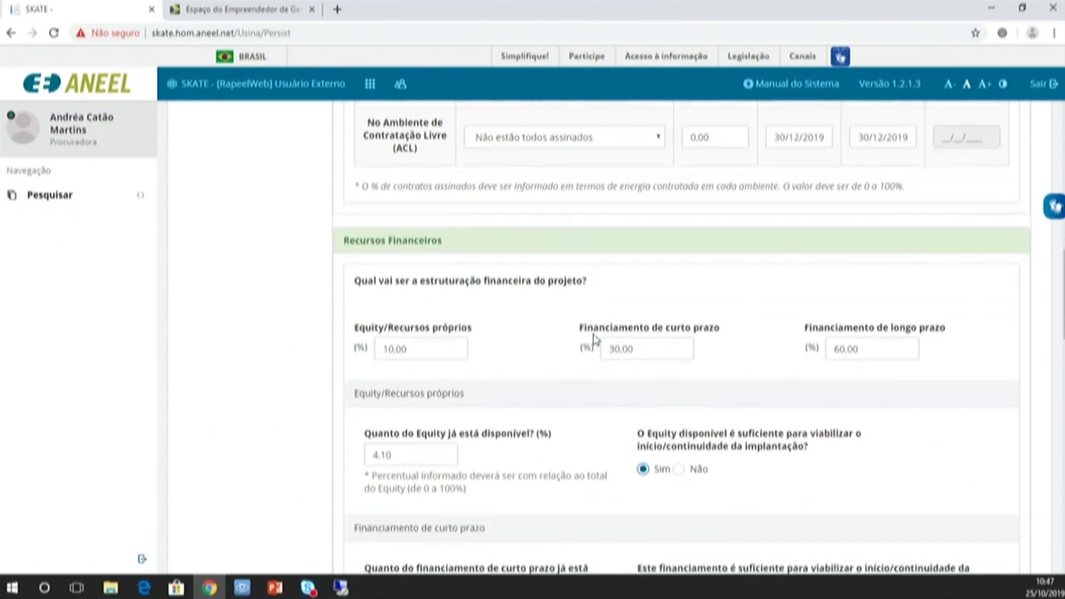
scroll(593, 340, down, 1)
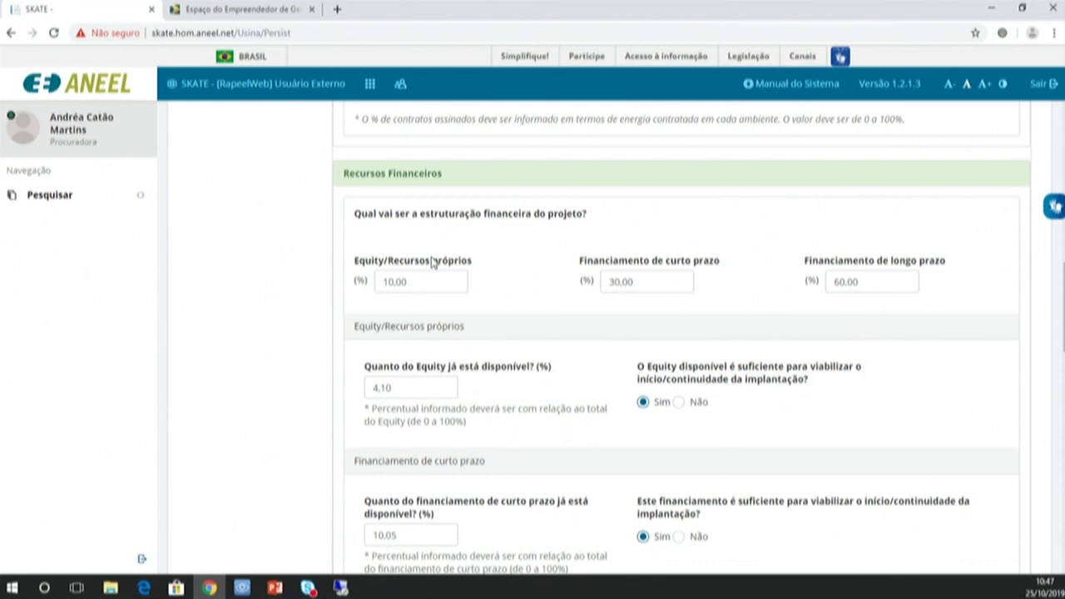
click(431, 279)
drag(430, 287, 254, 255)
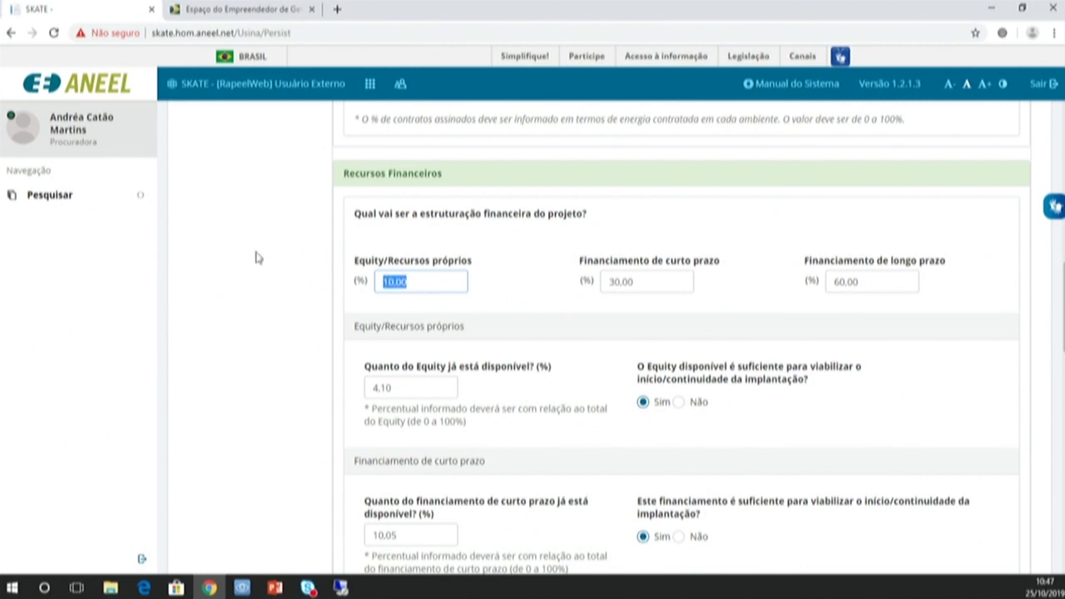
text(3000)
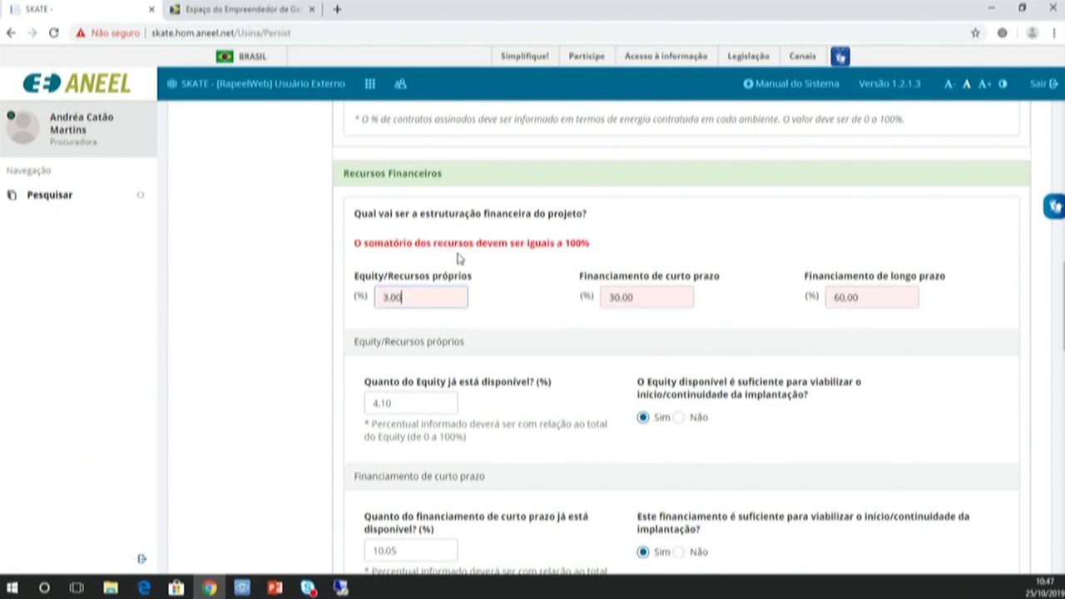
drag(662, 297, 598, 293)
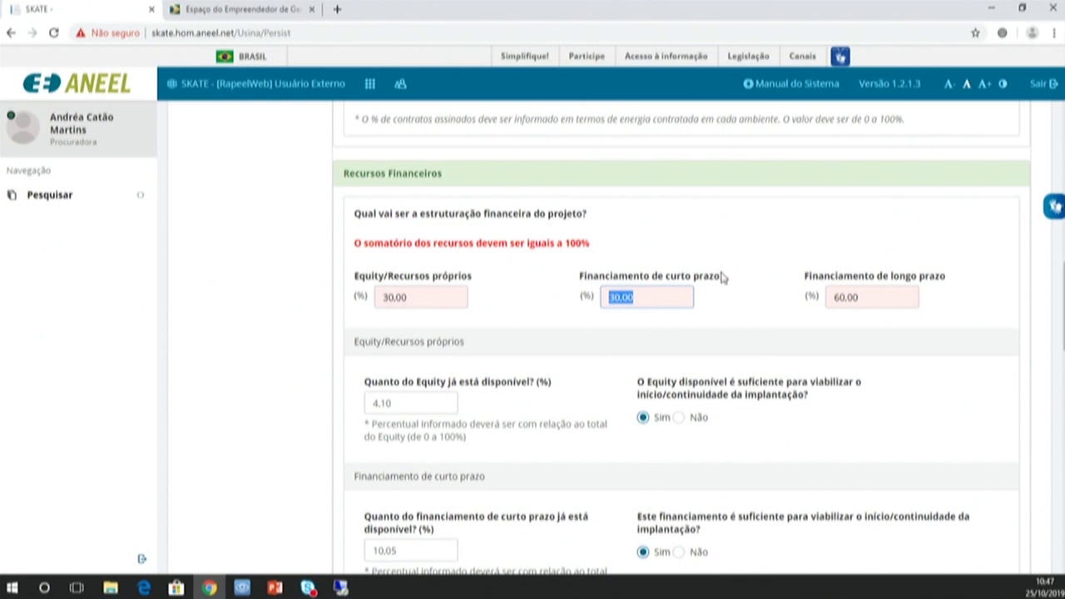
text(4000)
drag(910, 295, 829, 296)
text(3000)
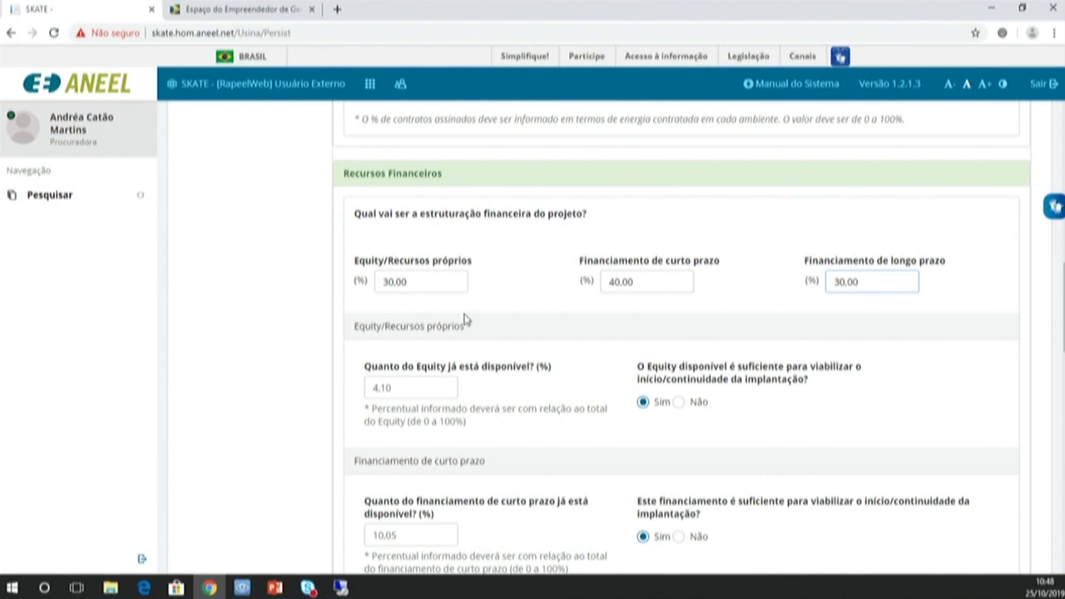
scroll(463, 316, down, 1)
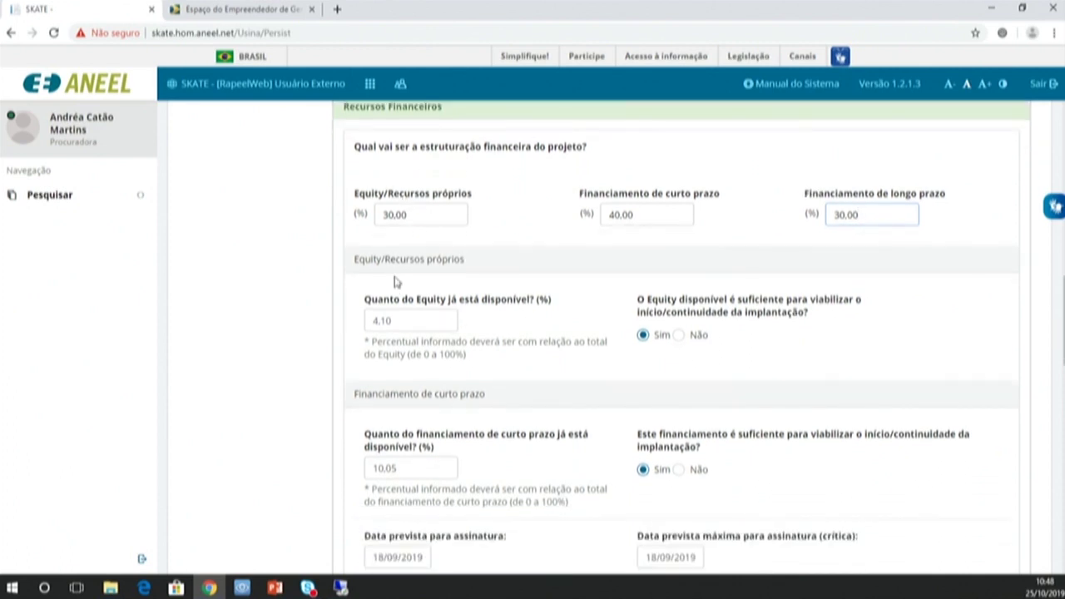
- Retype equity as 30.00, set available equity to 10,00 and answer Não for sufficiency
double_click(417, 216)
text(0)
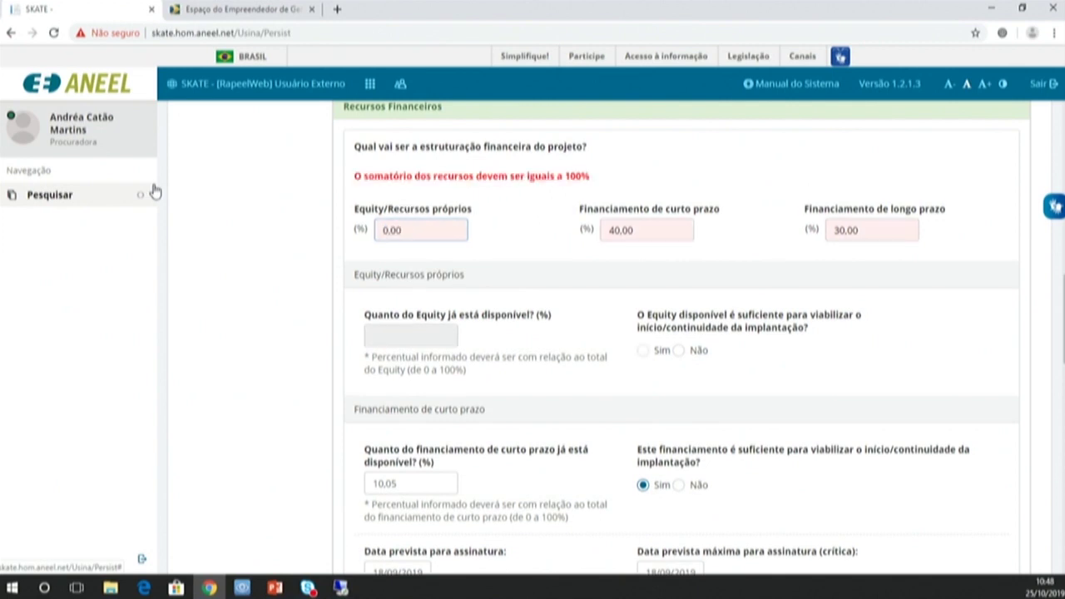
text(3000)
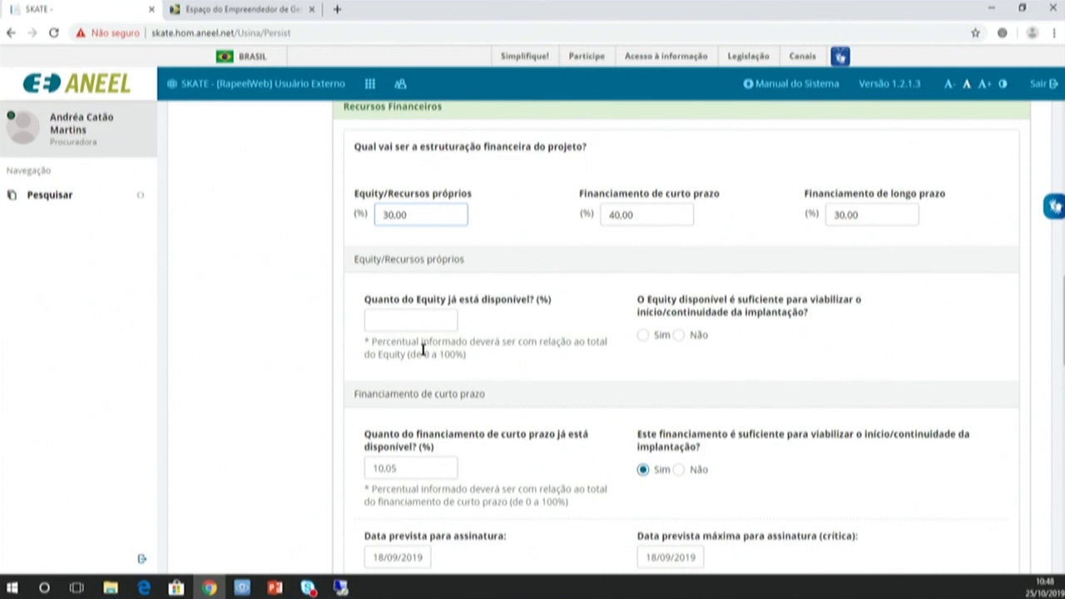
click(425, 327)
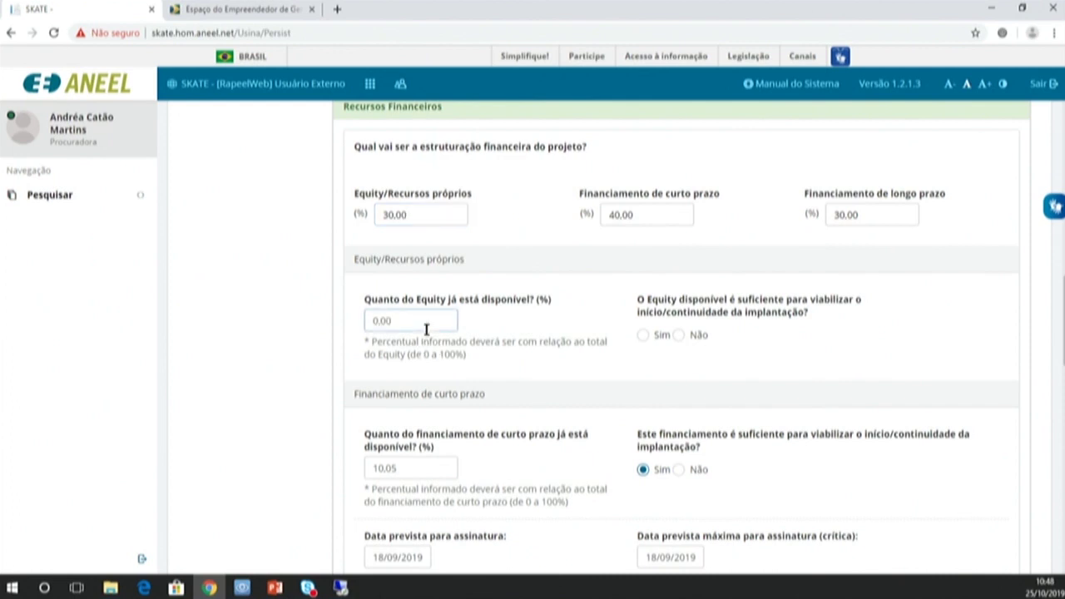
key(BackSpace)
text(100,00)
click(646, 339)
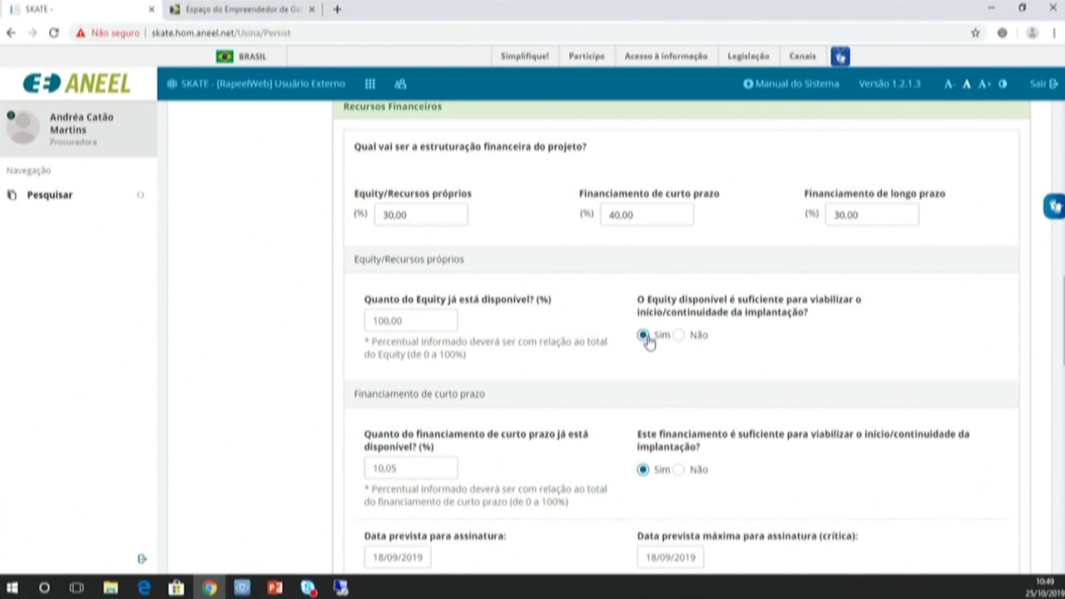
drag(440, 317, 205, 297)
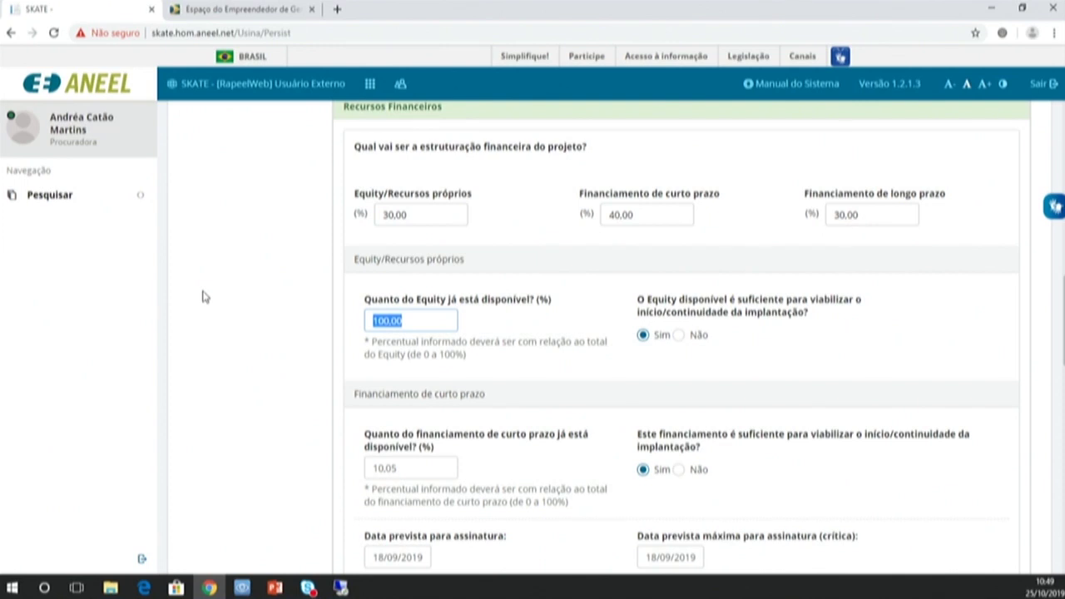
text(1000)
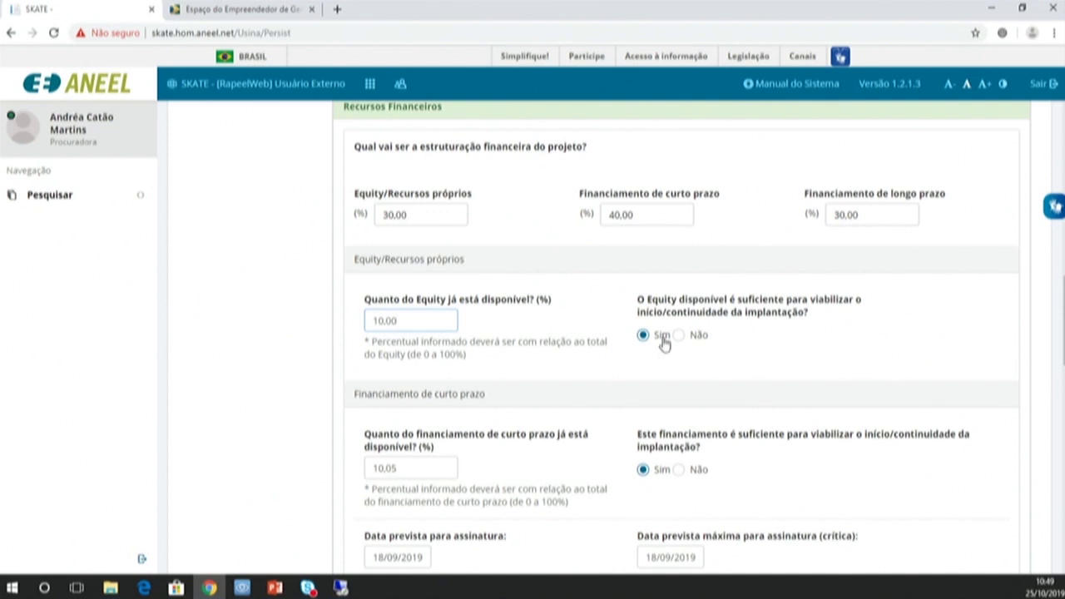
click(701, 335)
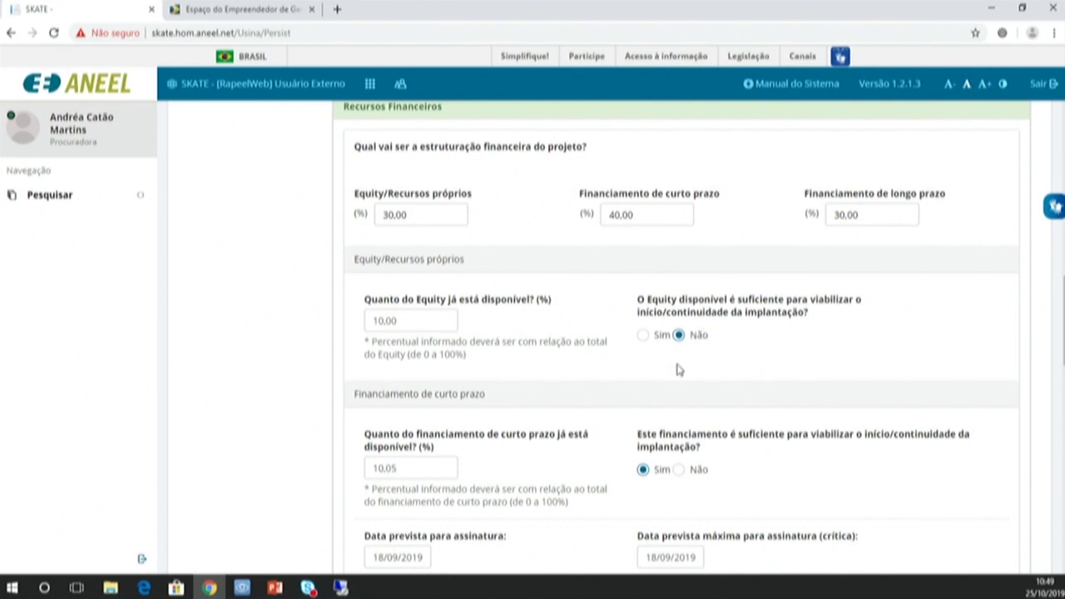
scroll(677, 369, down, 1)
scroll(678, 368, down, 1)
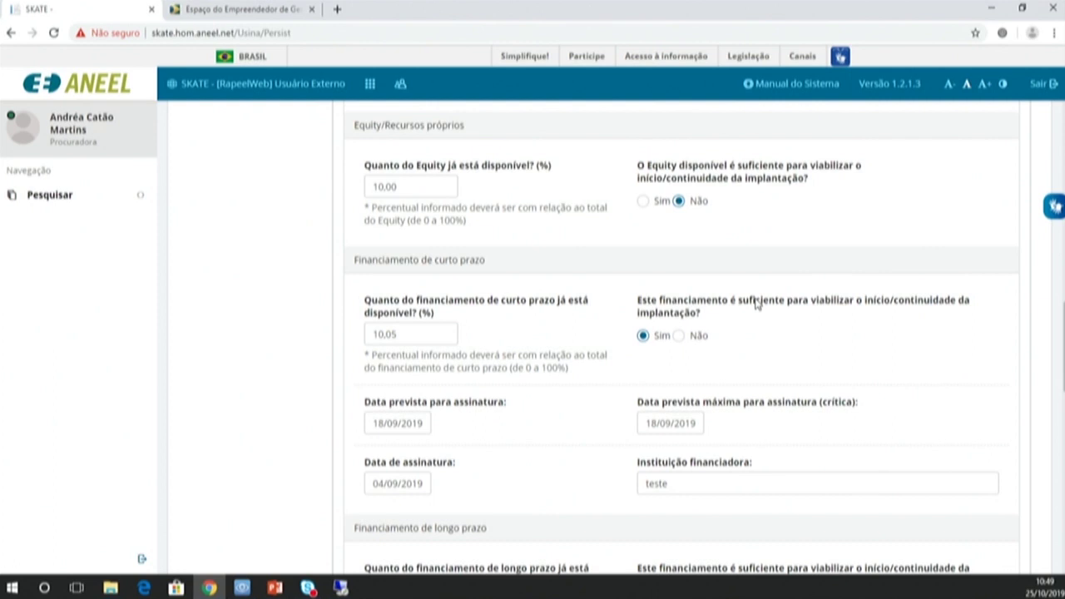
scroll(562, 363, down, 1)
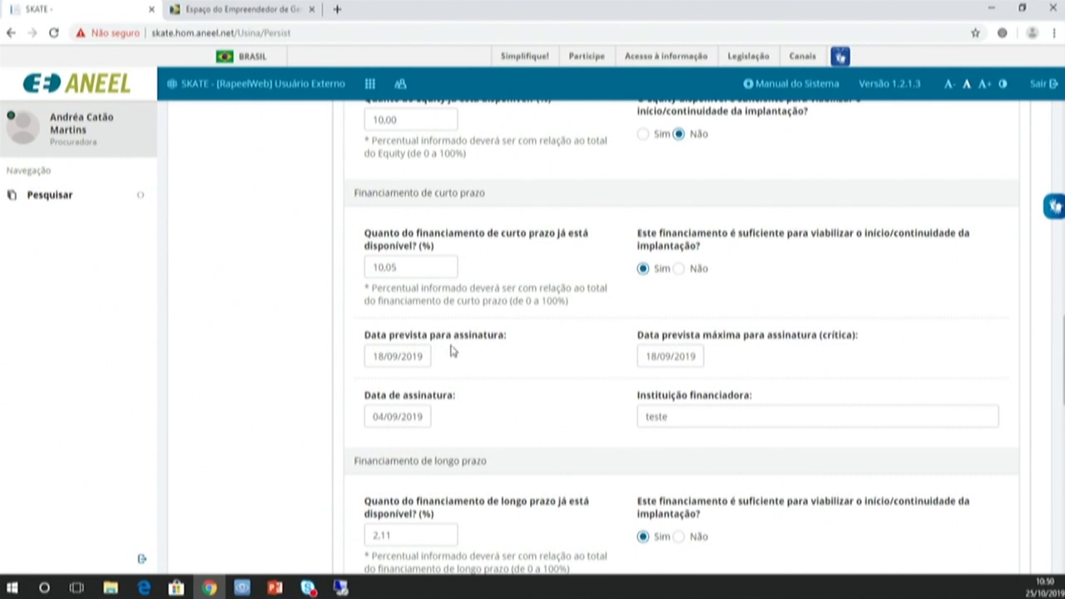
scroll(450, 351, down, 2)
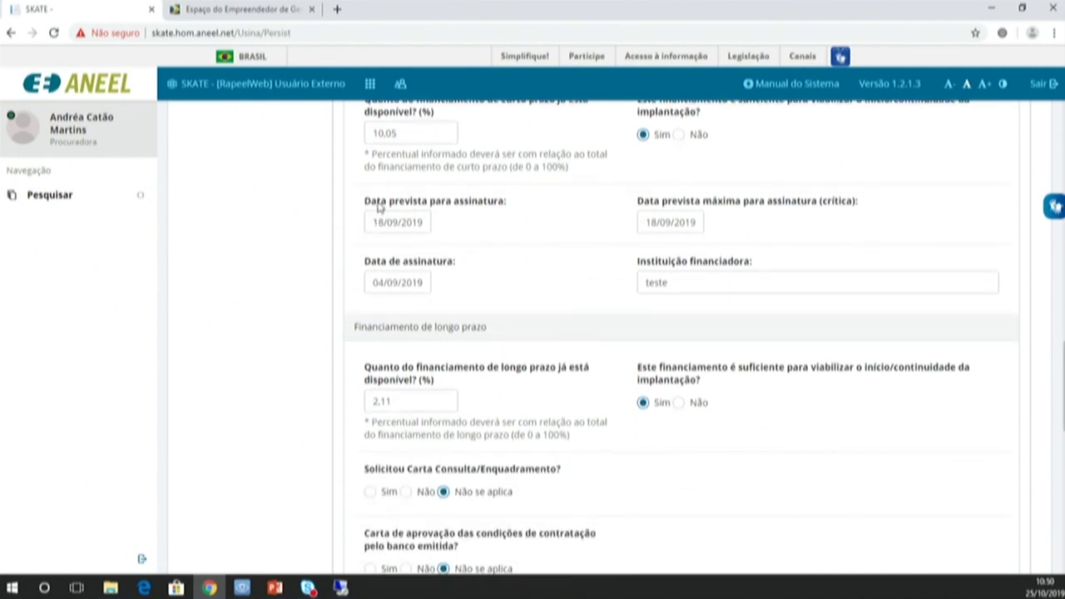
scroll(478, 234, up, 1)
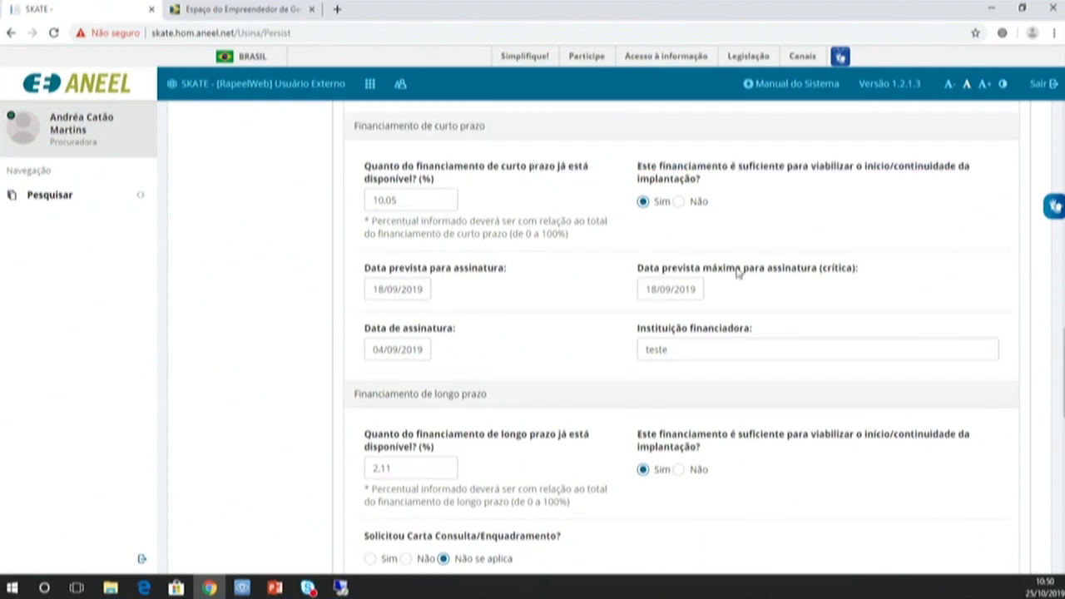
double_click(687, 350)
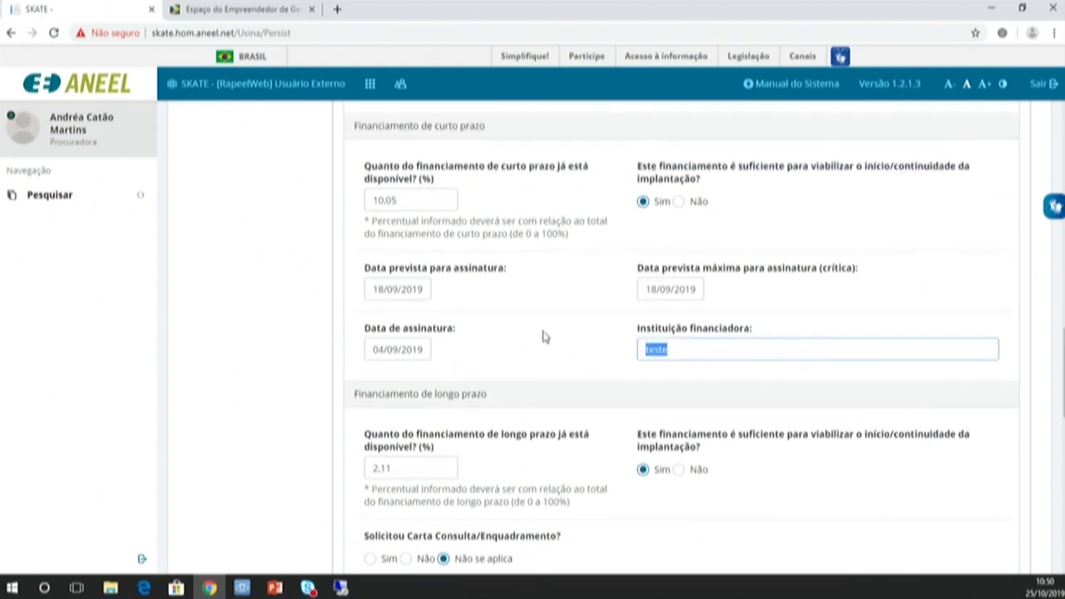
scroll(544, 336, down, 3)
scroll(544, 336, down, 2)
scroll(544, 335, up, 7)
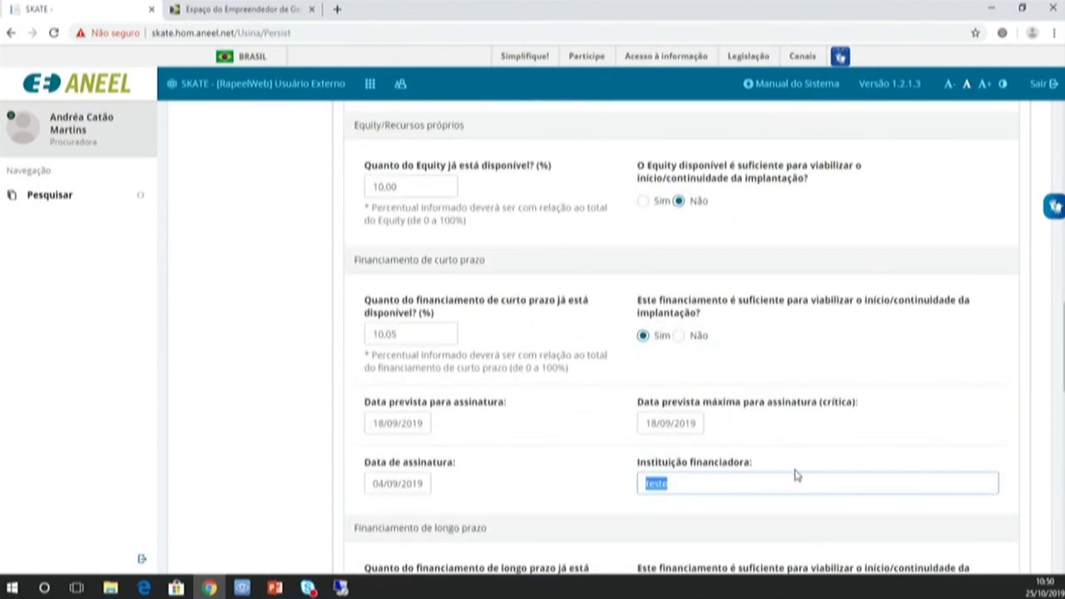
scroll(796, 474, down, 3)
scroll(435, 377, down, 1)
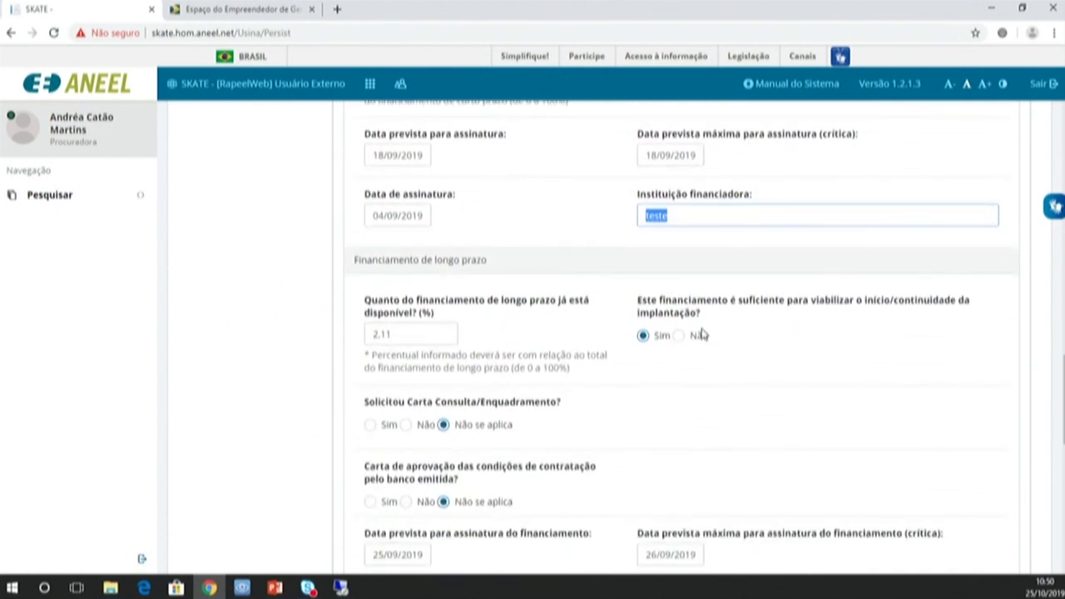
scroll(468, 349, down, 1)
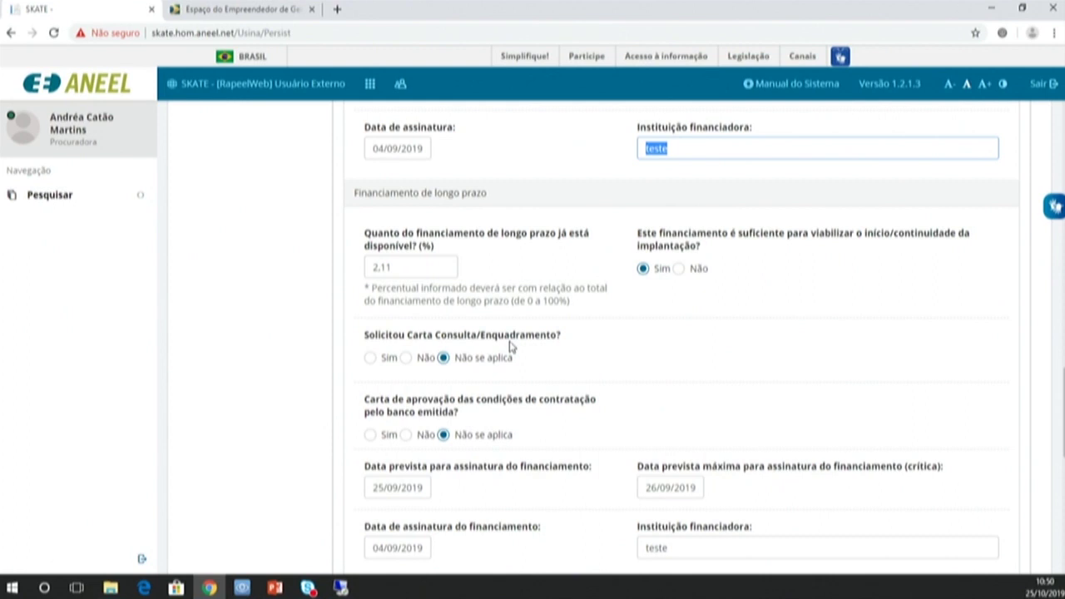
- Answer Sim to the Carta Consulta request with issue date 16/10/2019
click(371, 359)
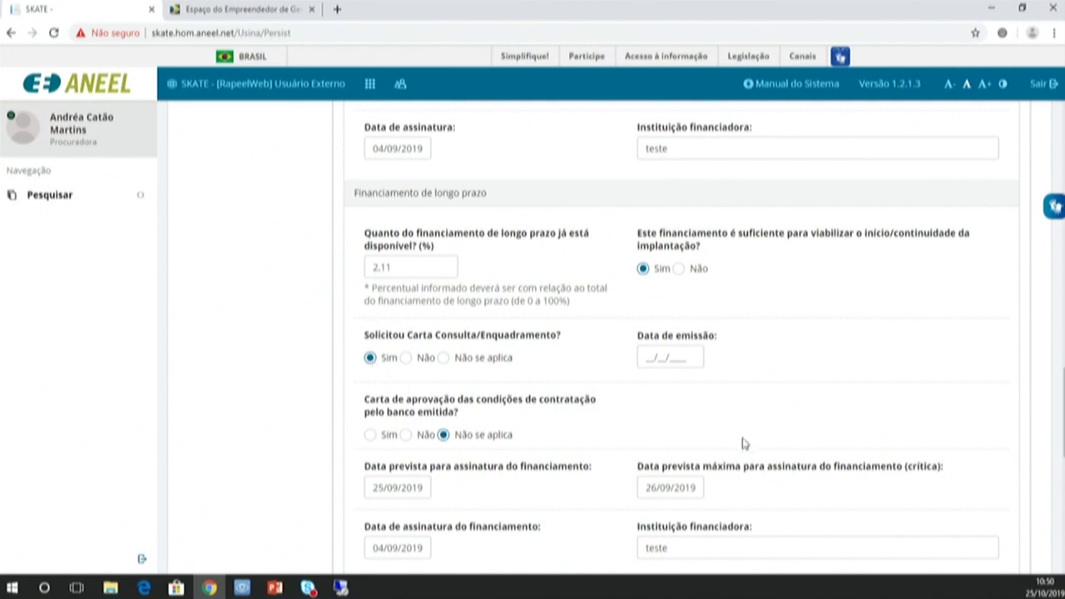
click(695, 366)
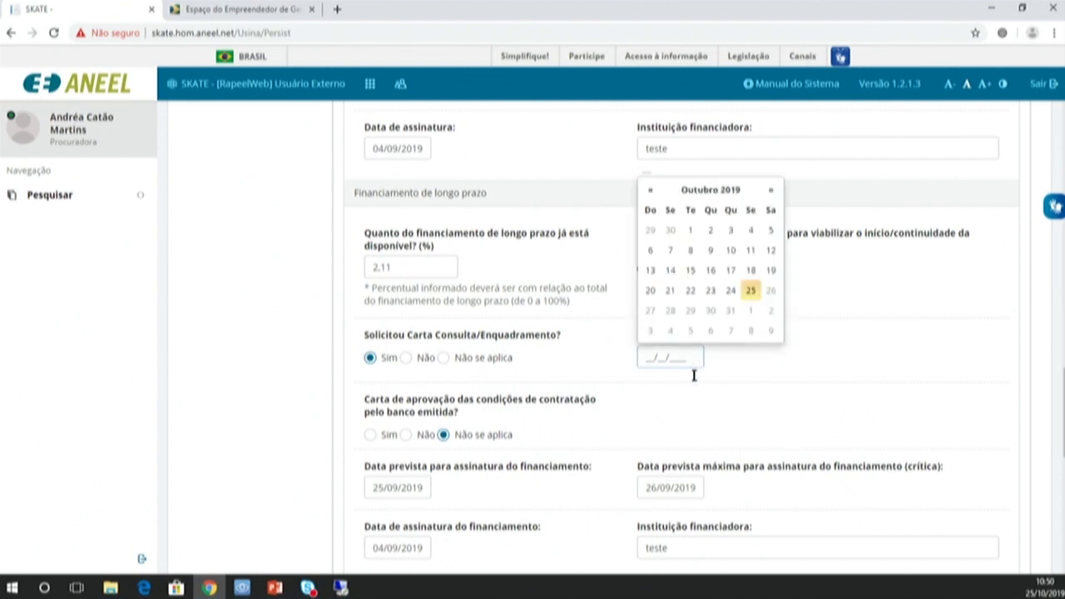
key(Escape)
scroll(406, 431, down, 1)
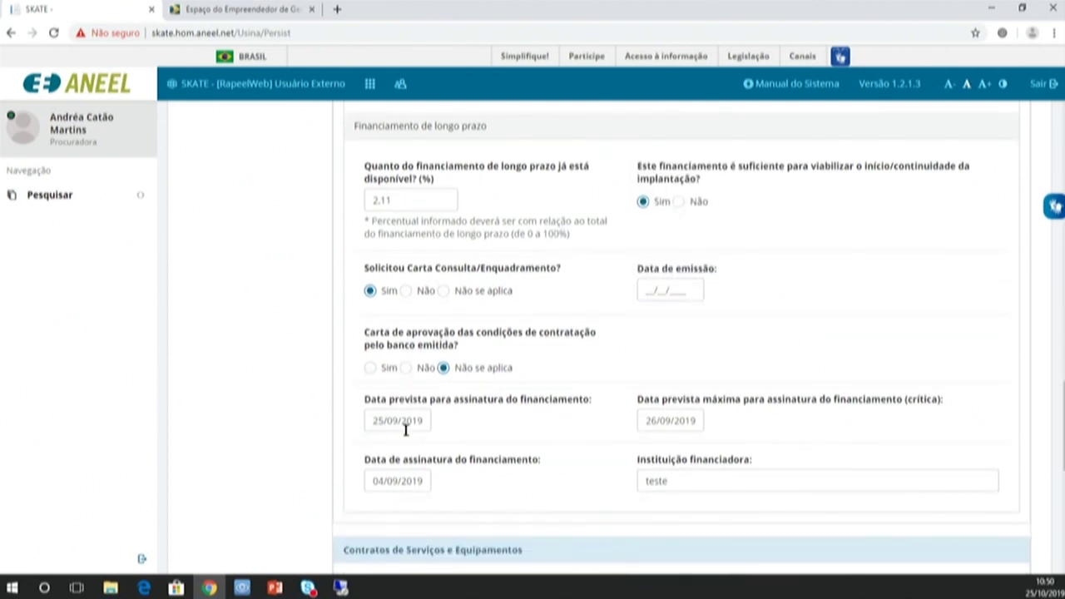
click(670, 288)
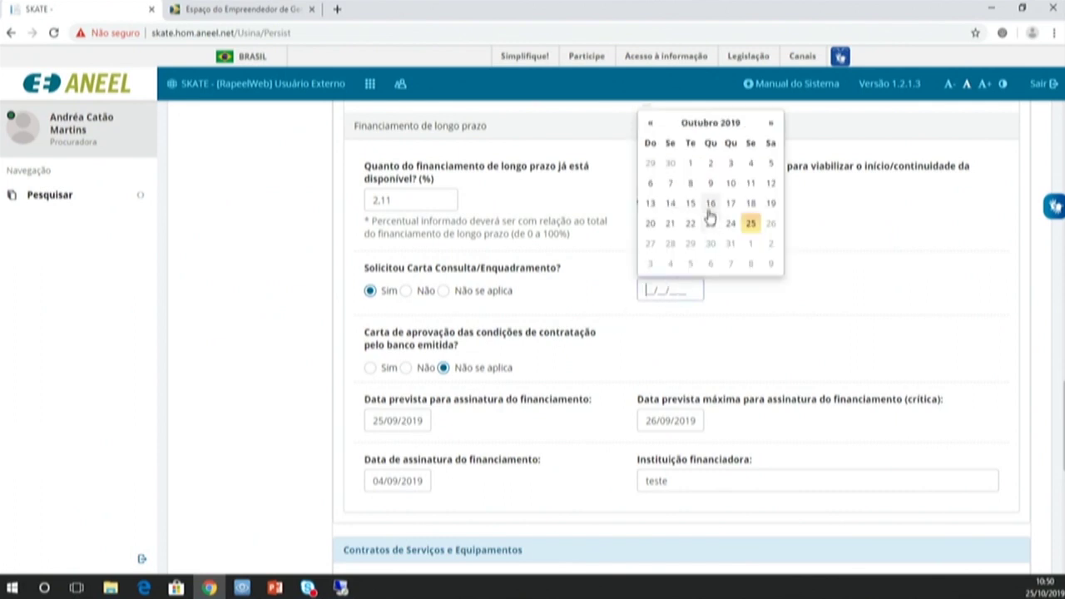
click(711, 206)
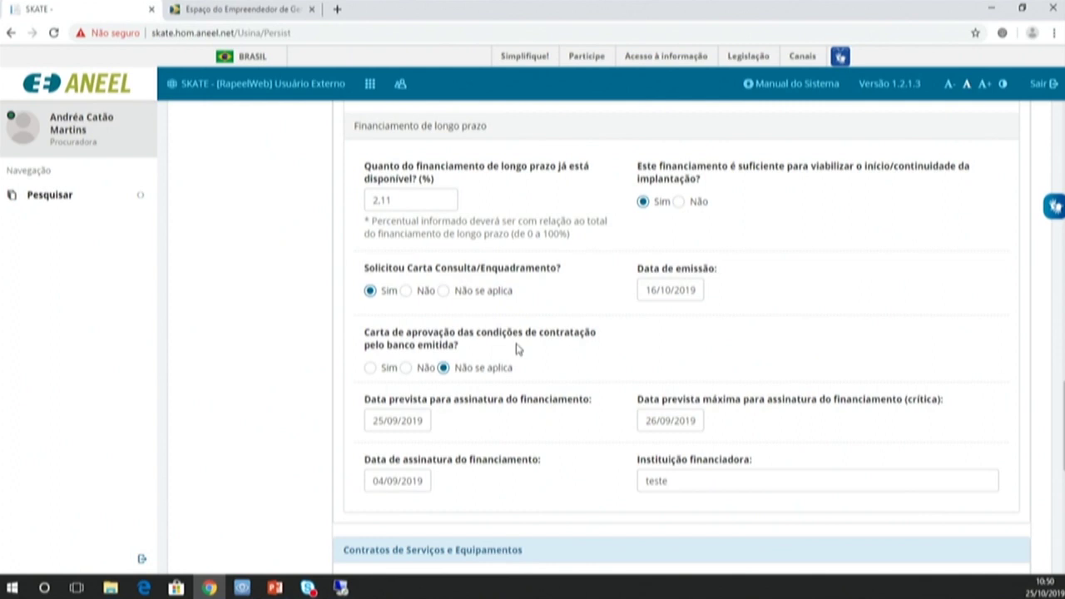
- Toggle the bank approval letter, then set both letter questions to Não se aplica
click(370, 370)
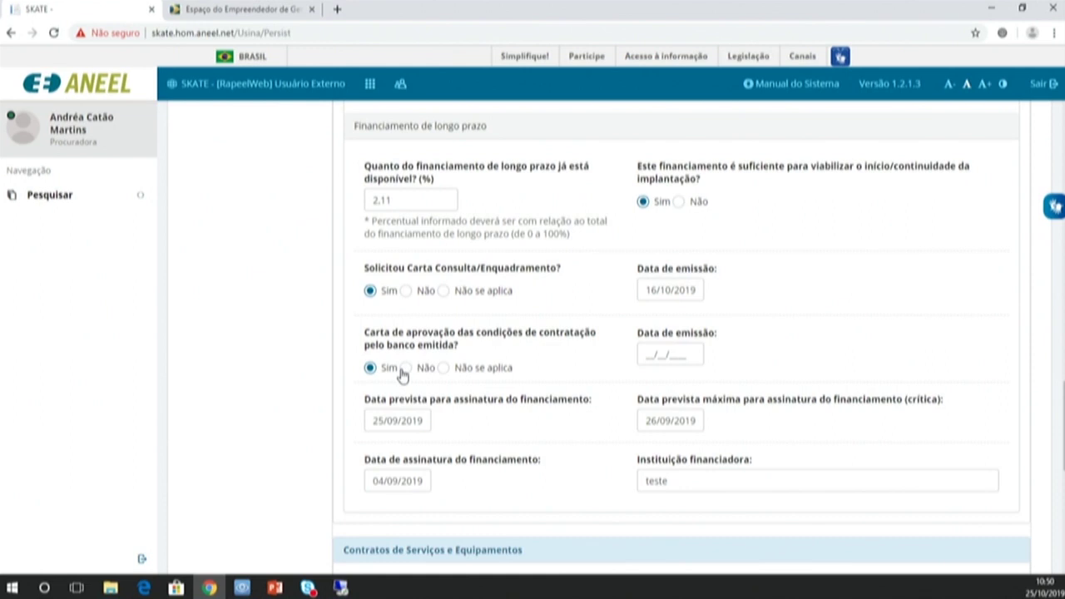
click(479, 296)
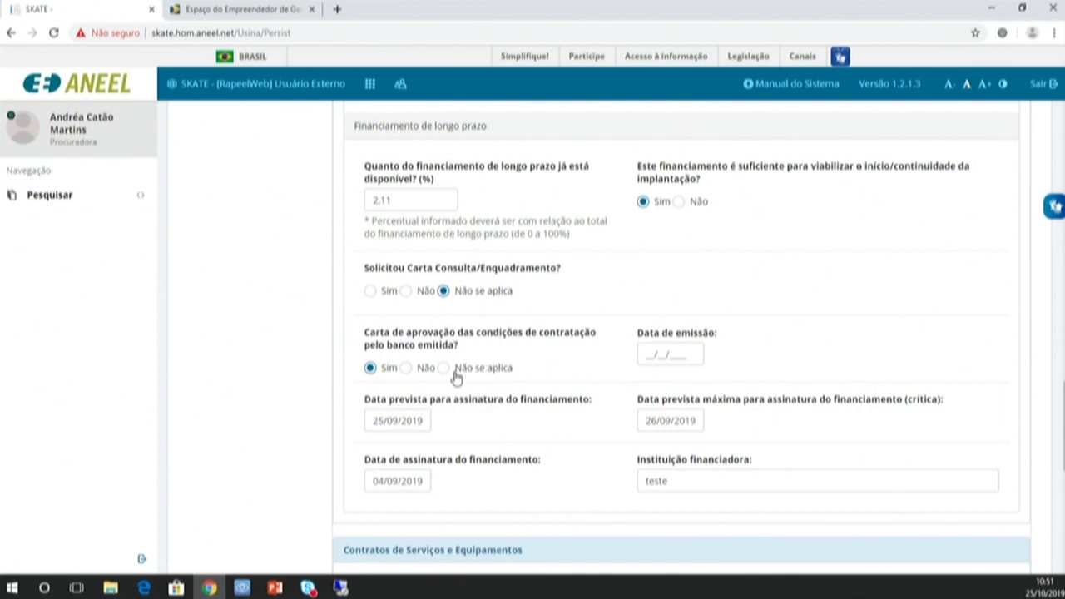
click(455, 374)
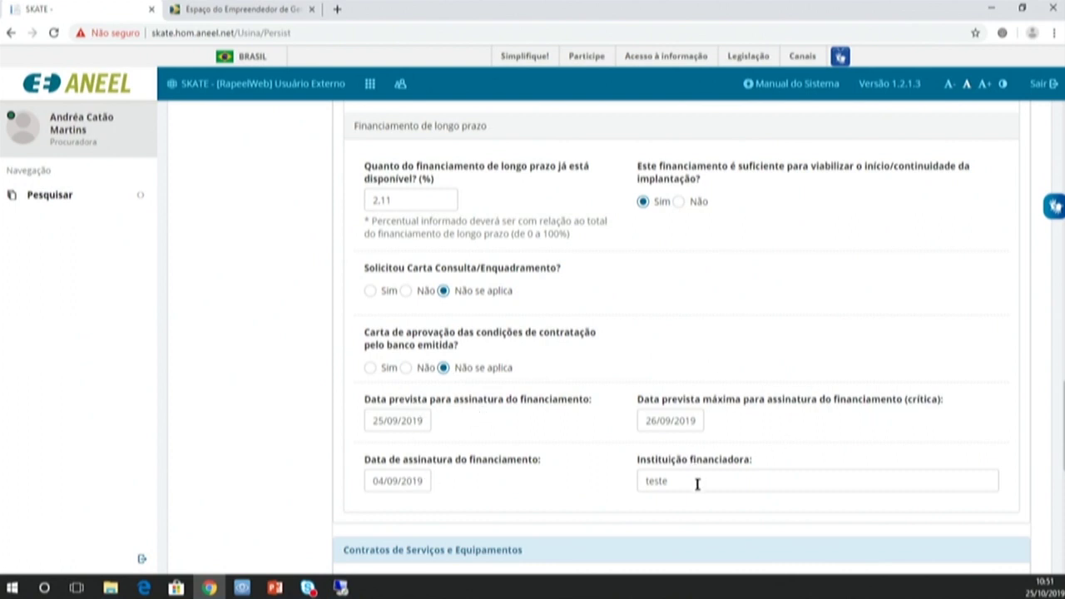
scroll(715, 453, down, 2)
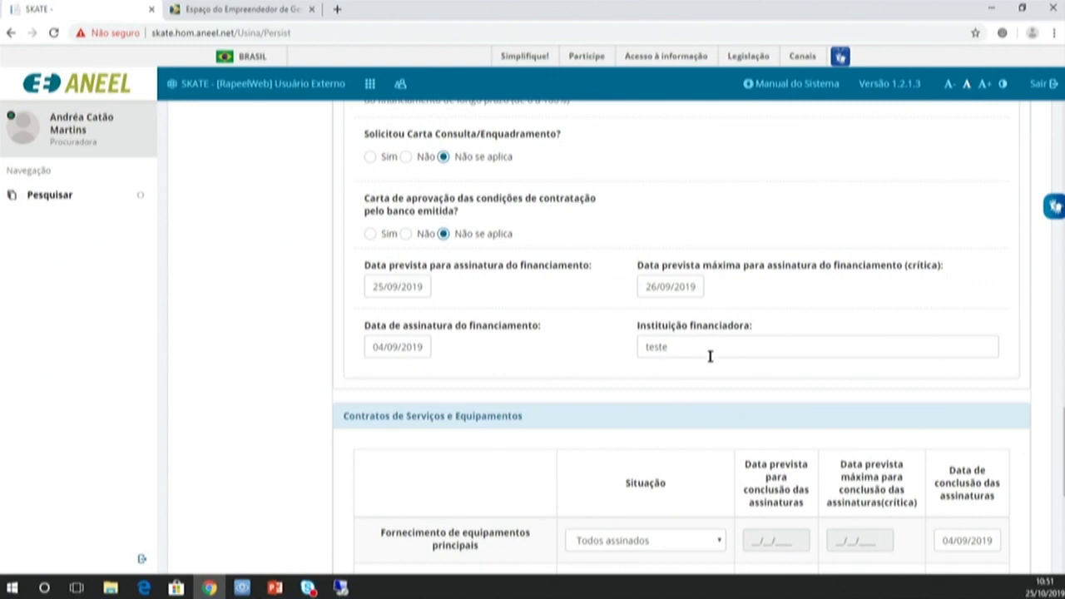
scroll(709, 356, up, 2)
scroll(709, 358, down, 3)
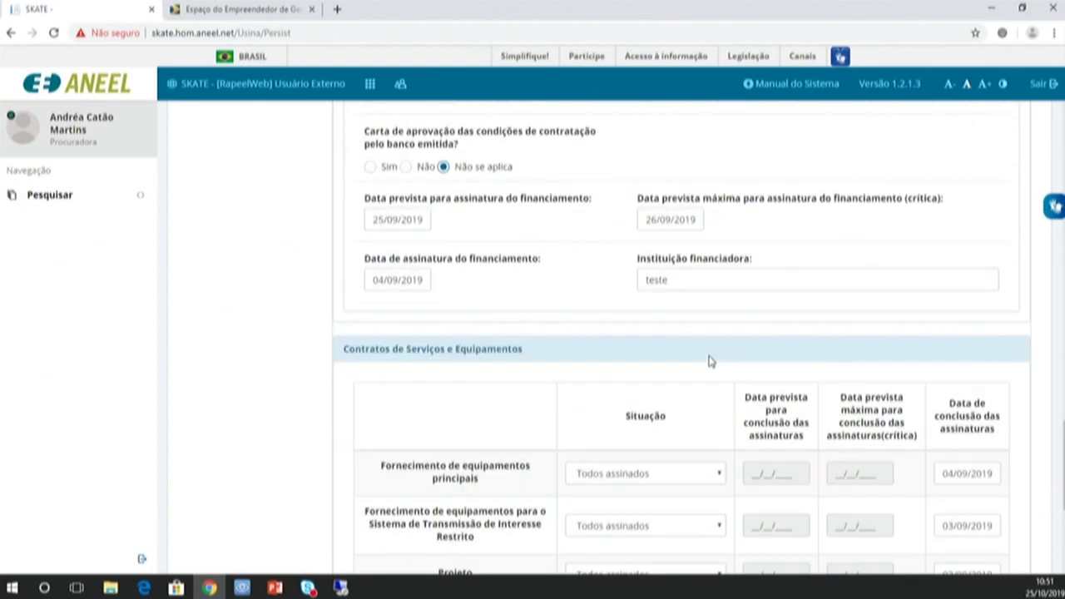
scroll(726, 331, down, 3)
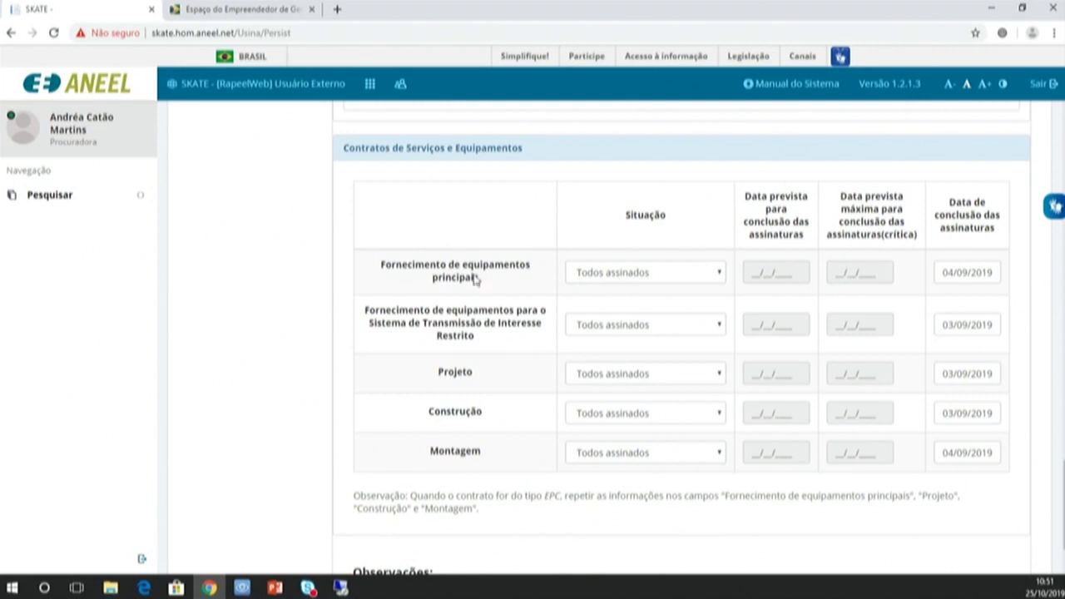
click(657, 273)
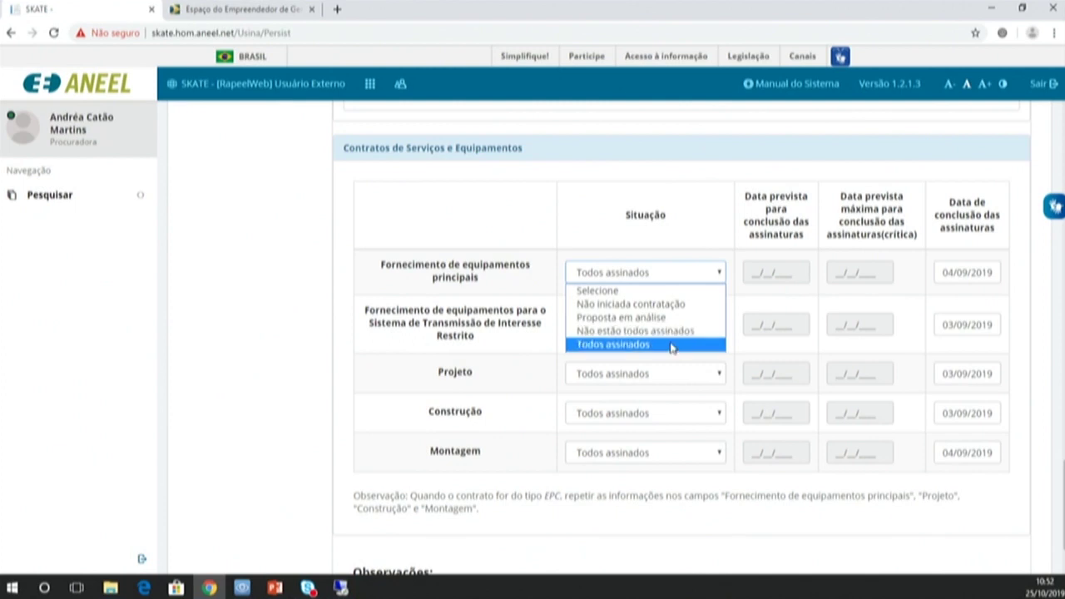
click(671, 345)
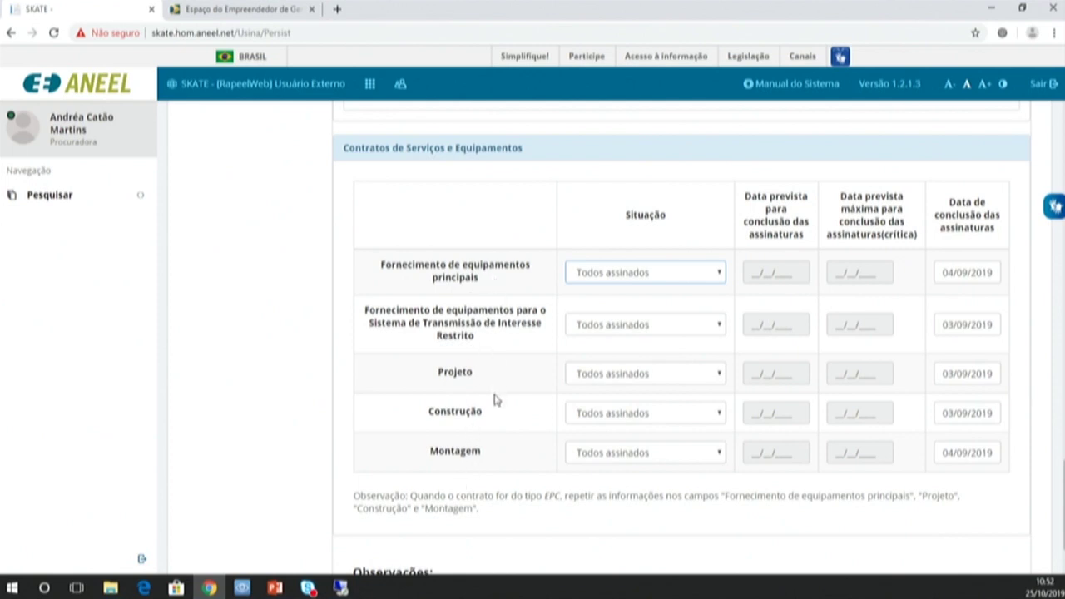
scroll(503, 473, down, 1)
scroll(503, 473, down, 1)
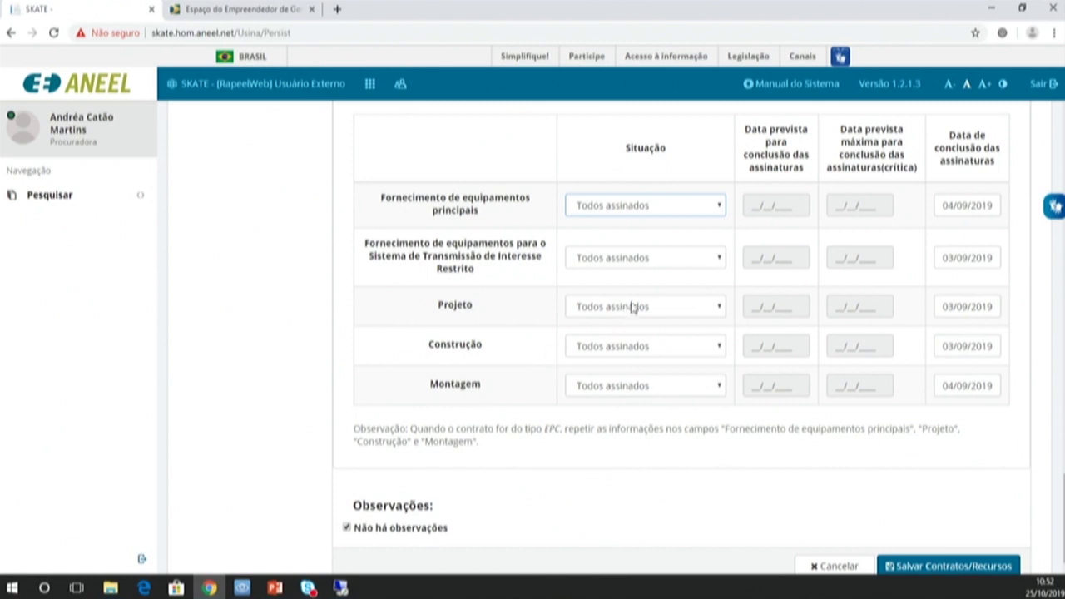
click(679, 306)
click(687, 308)
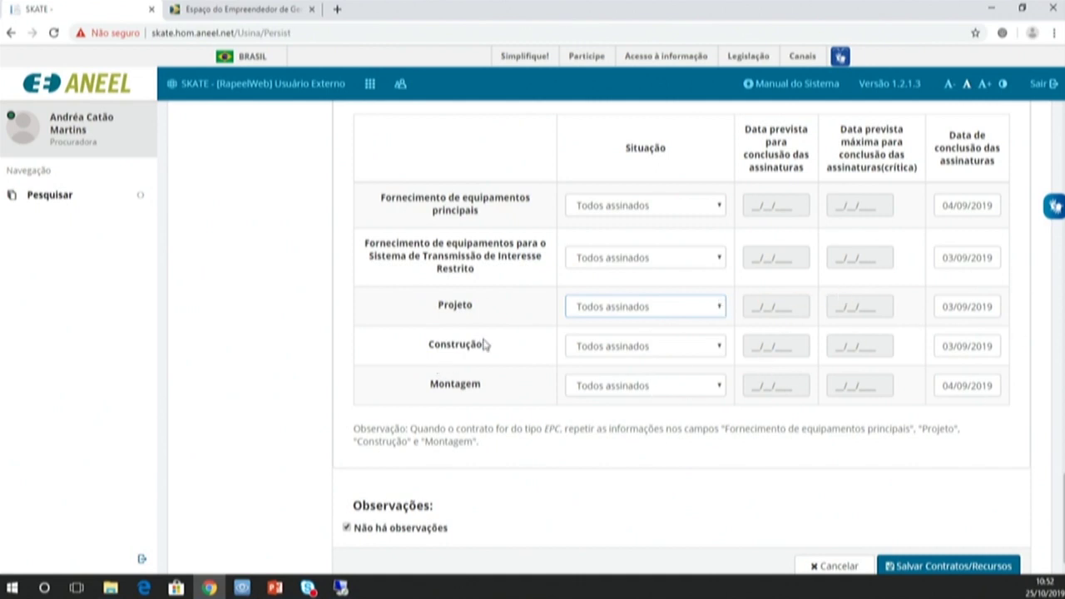
scroll(542, 318, down, 1)
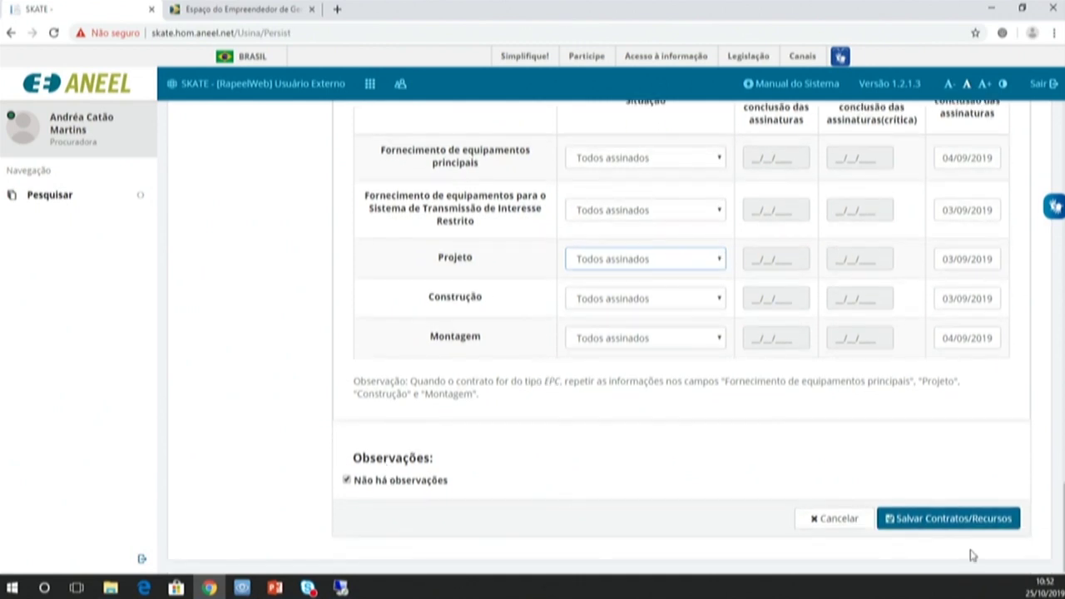
- Untick Não há observações, type test text in Observações, then delete it all
click(348, 482)
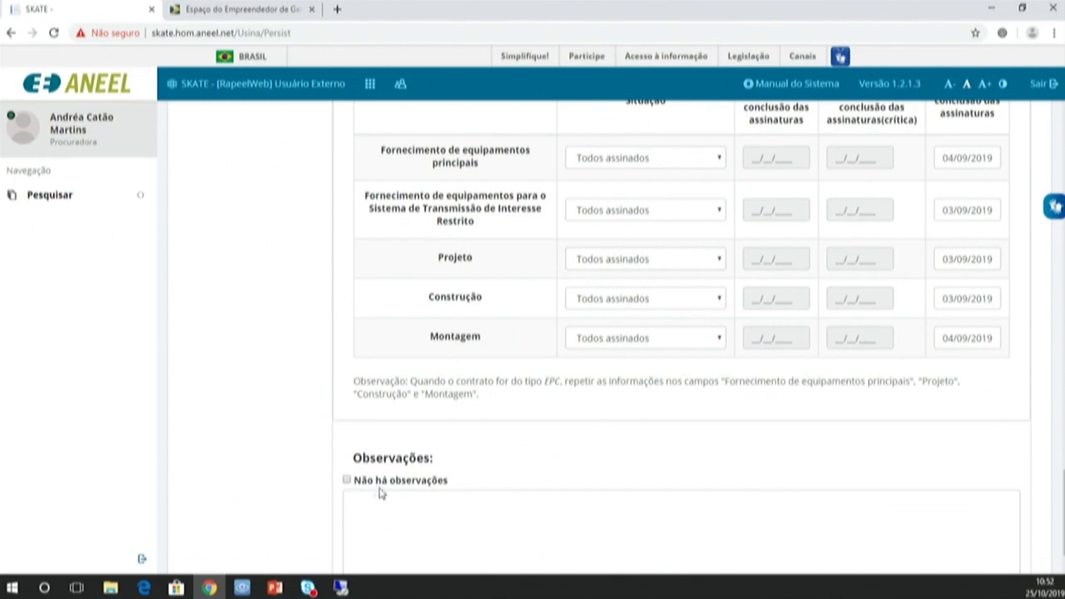
scroll(577, 290, up, 2)
scroll(576, 290, up, 5)
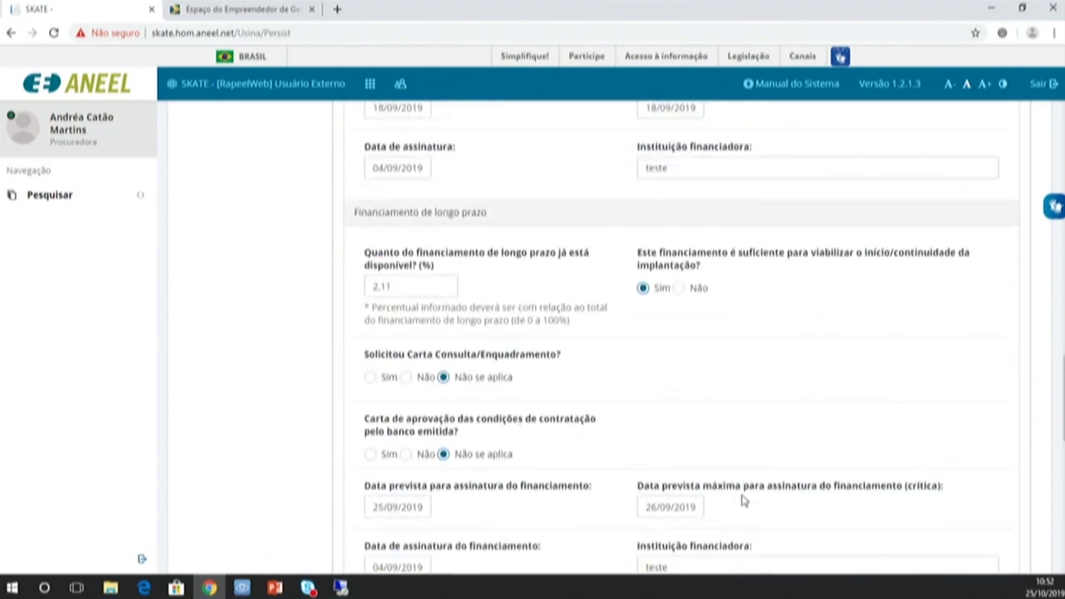
scroll(456, 431, up, 2)
scroll(462, 425, up, 3)
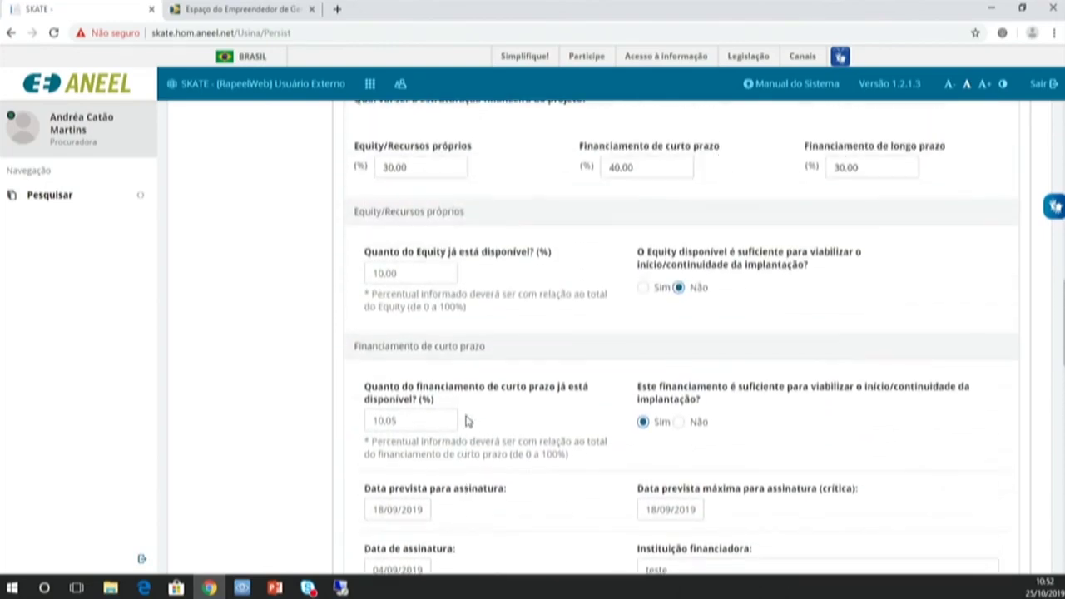
scroll(653, 299, down, 3)
scroll(654, 299, down, 10)
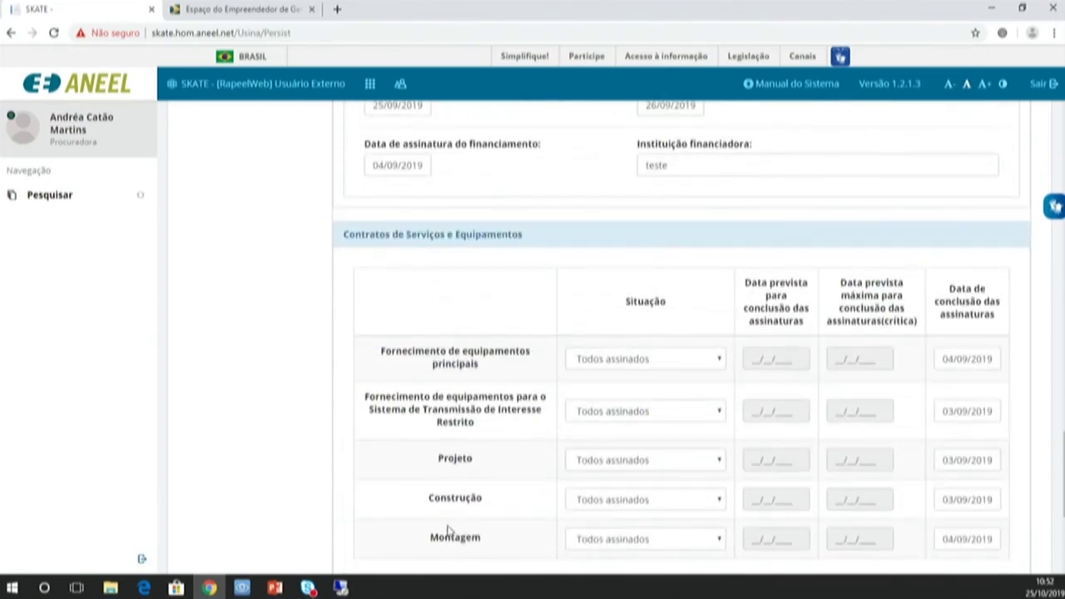
click(481, 437)
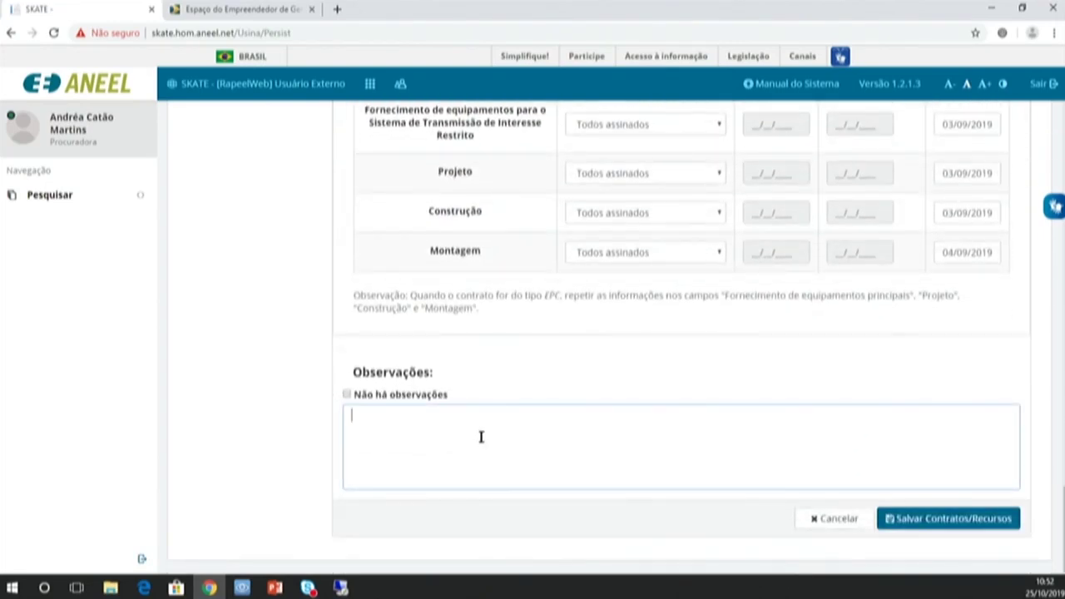
text(hdhddjkdkd oodoeoeoe)
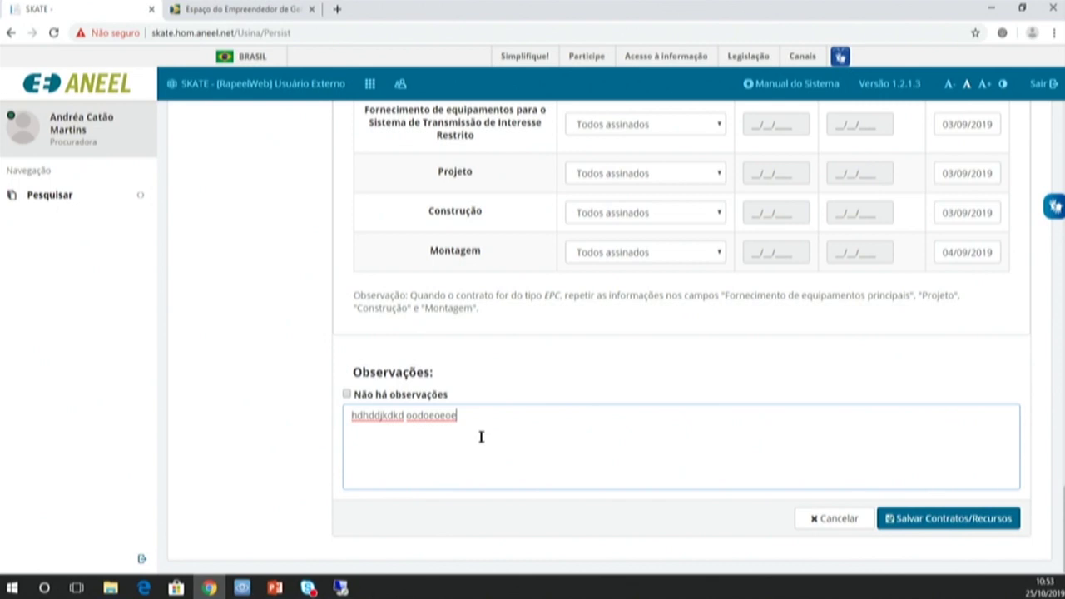
key(ctrl+a)
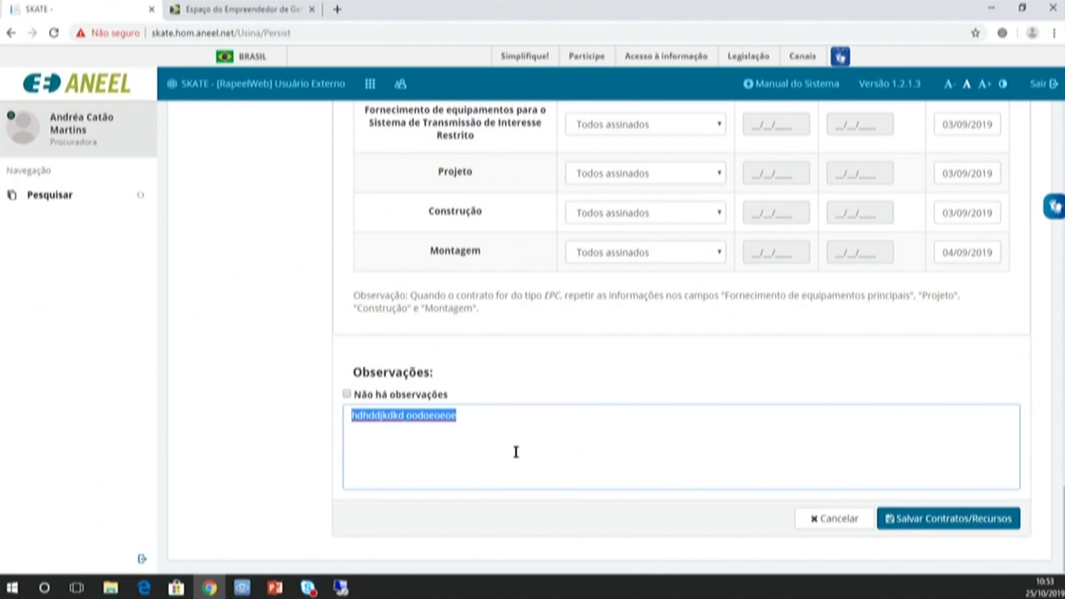
key(BackSpace)
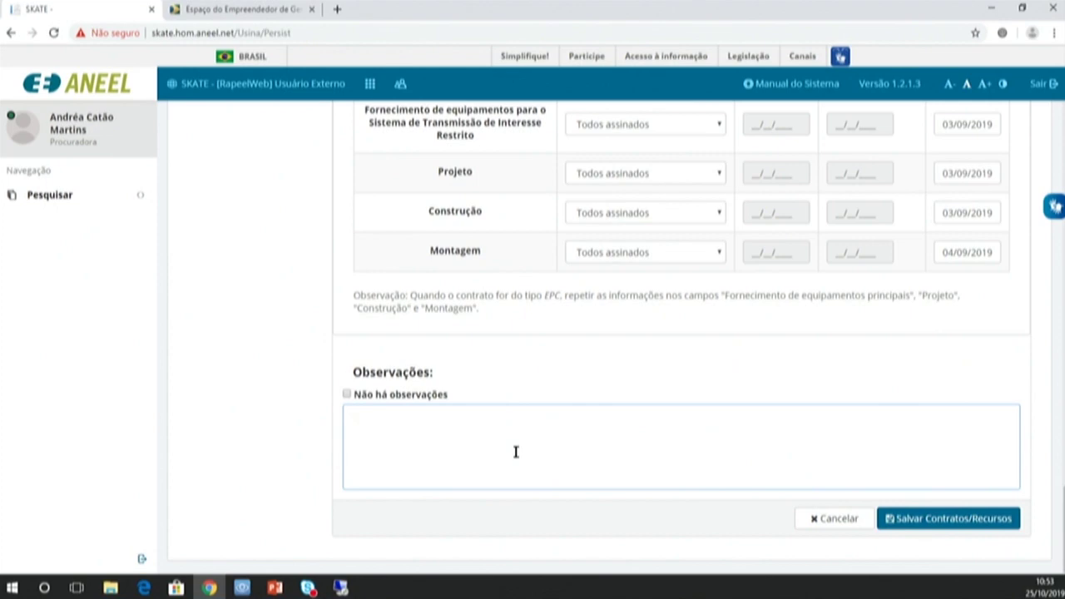
scroll(574, 489, up, 10)
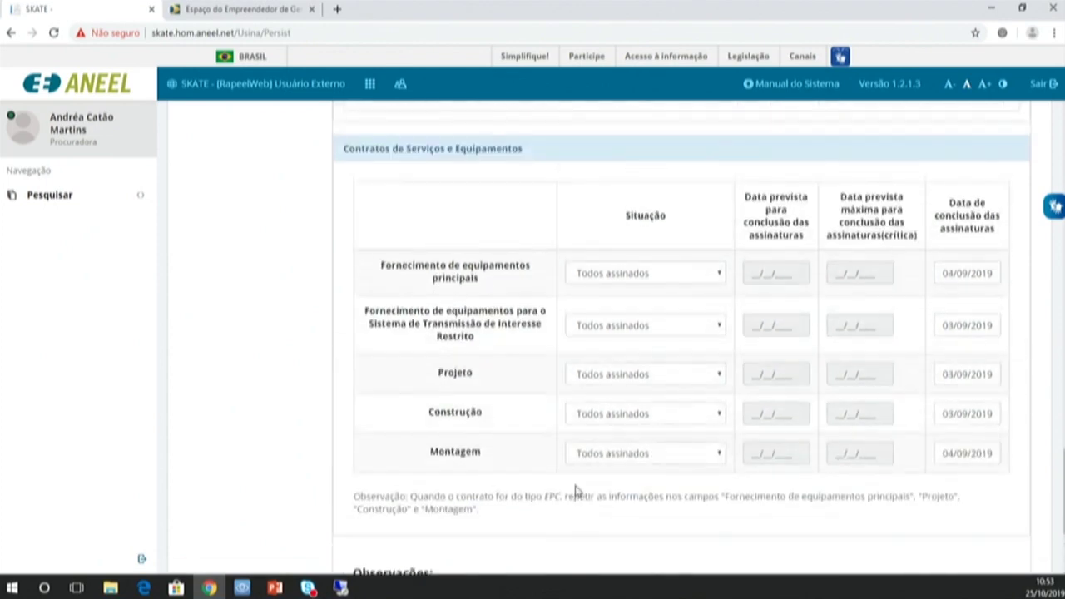
- Save Contratos/Recursos and scroll down to the 200.00% Energia total error
scroll(626, 473, up, 10)
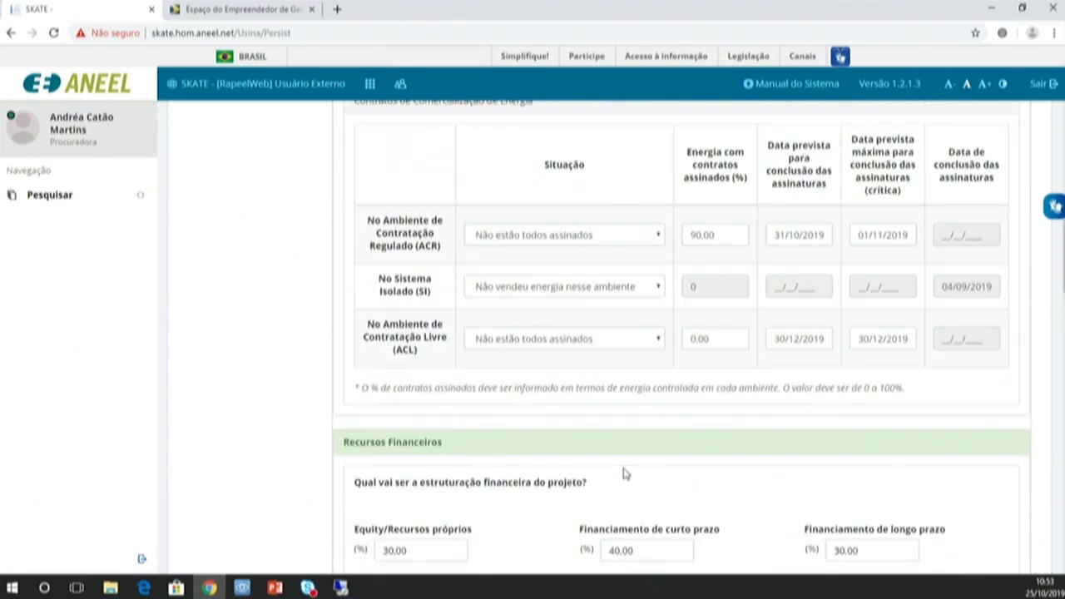
scroll(626, 473, up, 5)
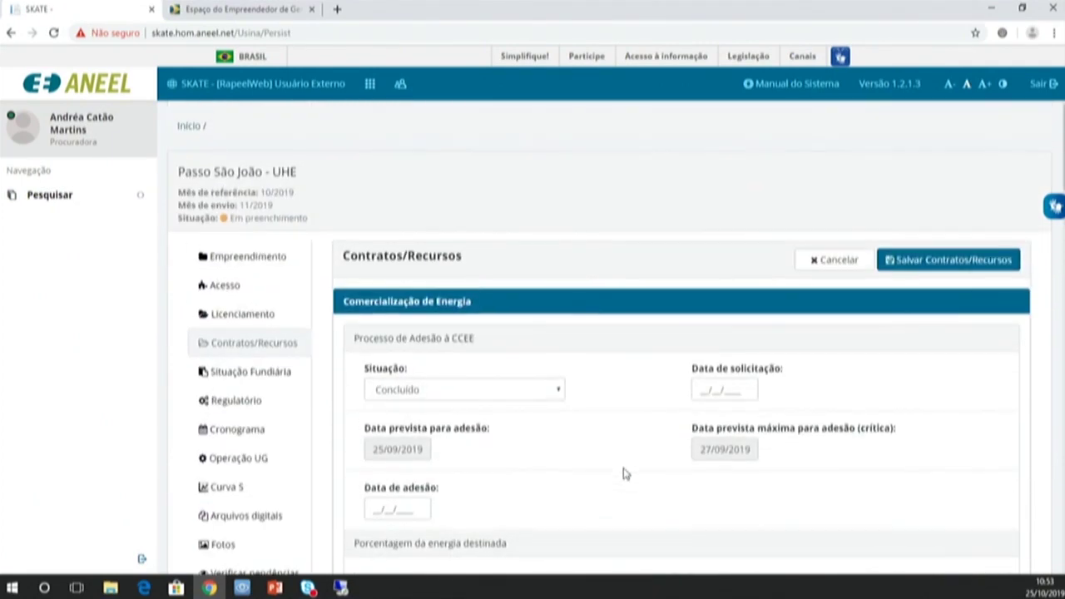
click(946, 261)
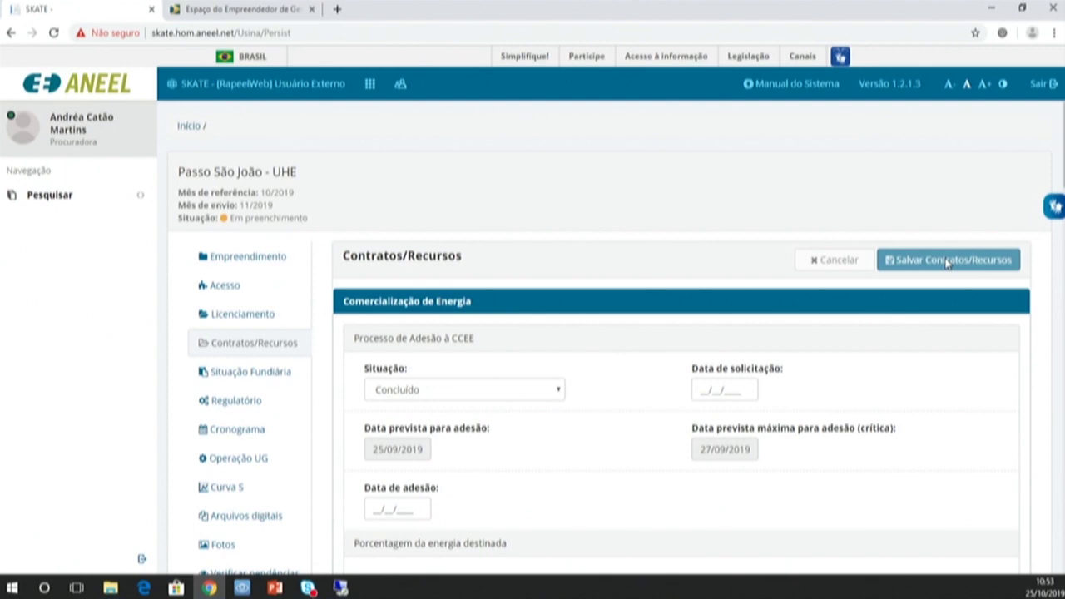
scroll(1032, 301, down, 2)
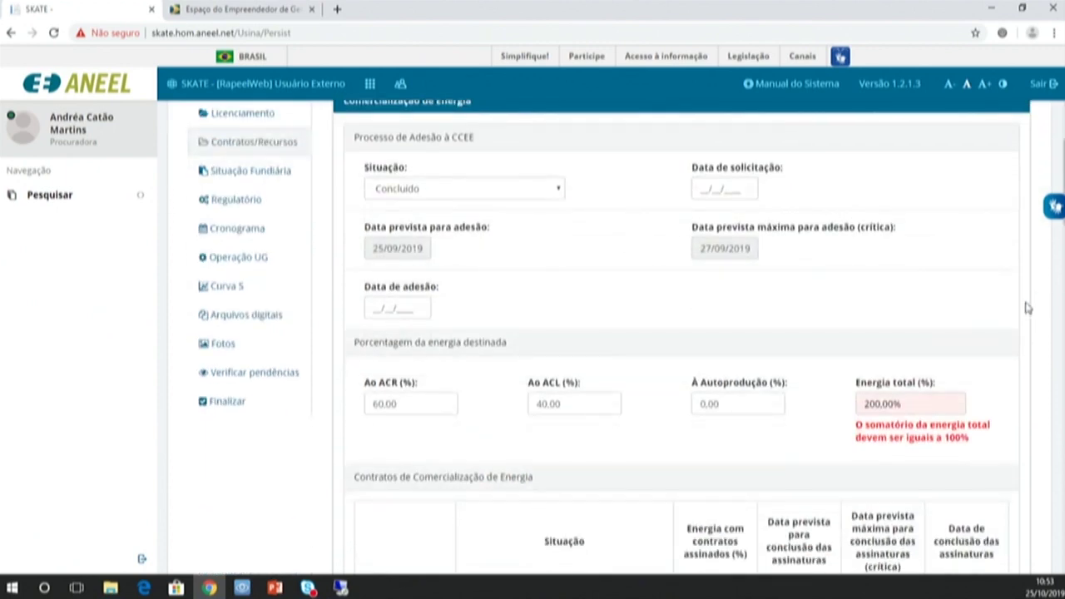
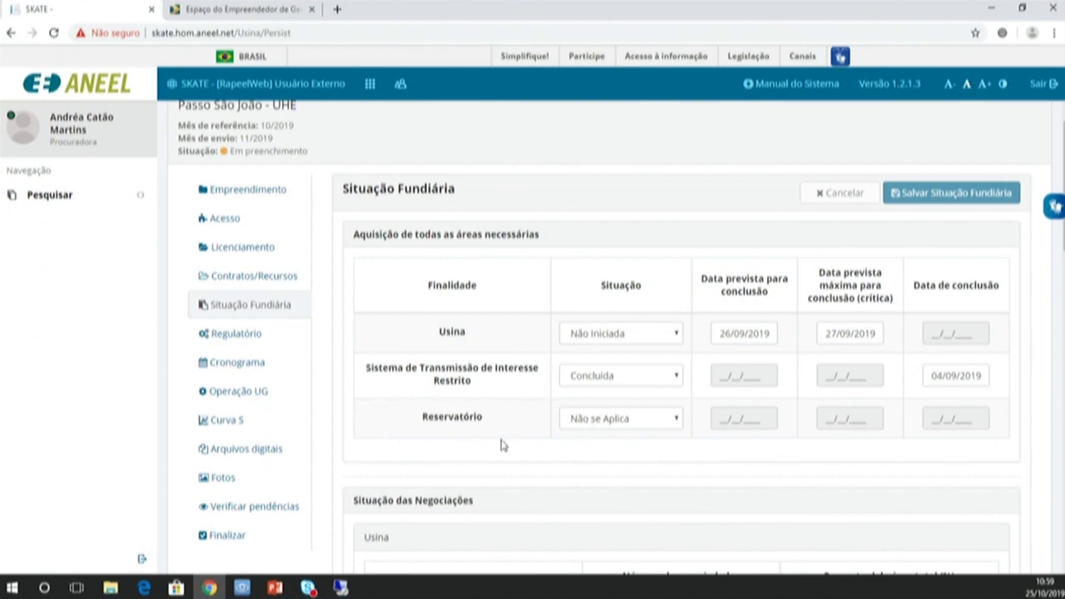
- Set the Usina acquisition status to Iniciada and the transmission system to Não se Aplica
click(621, 334)
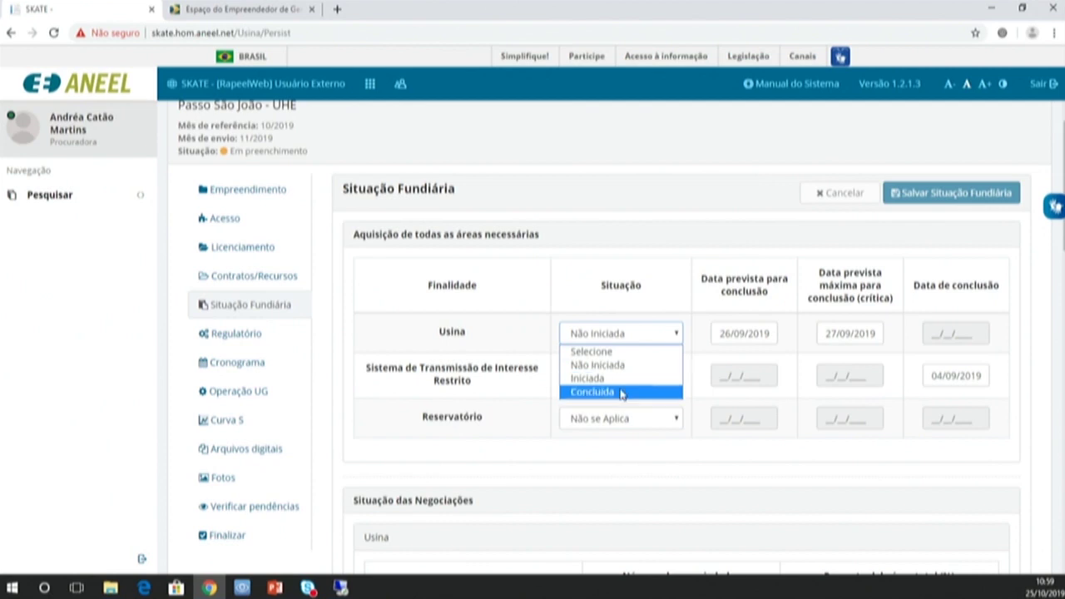
click(623, 393)
click(588, 334)
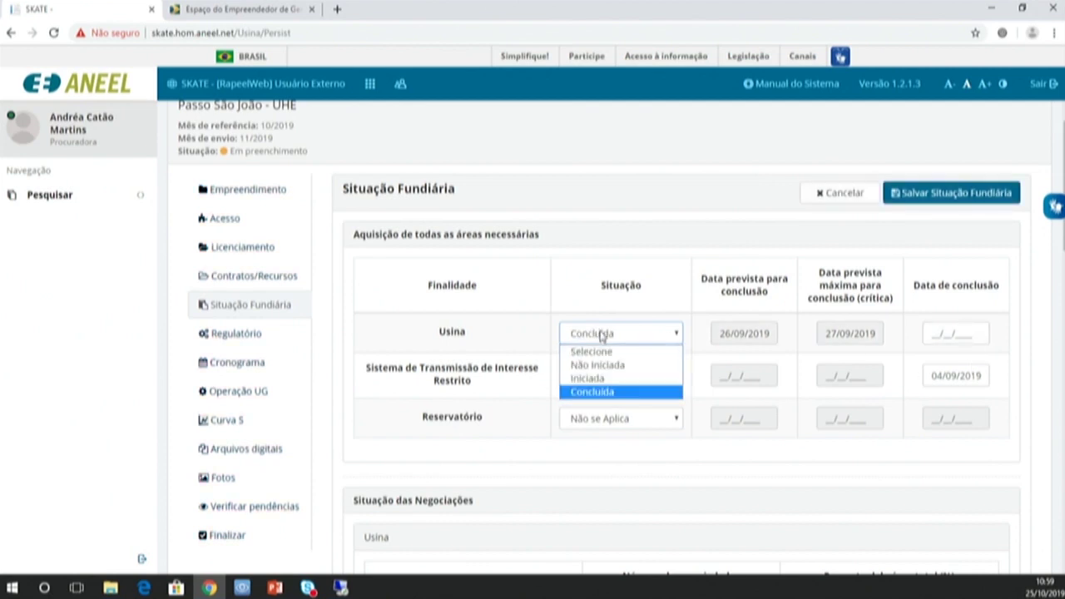
click(594, 376)
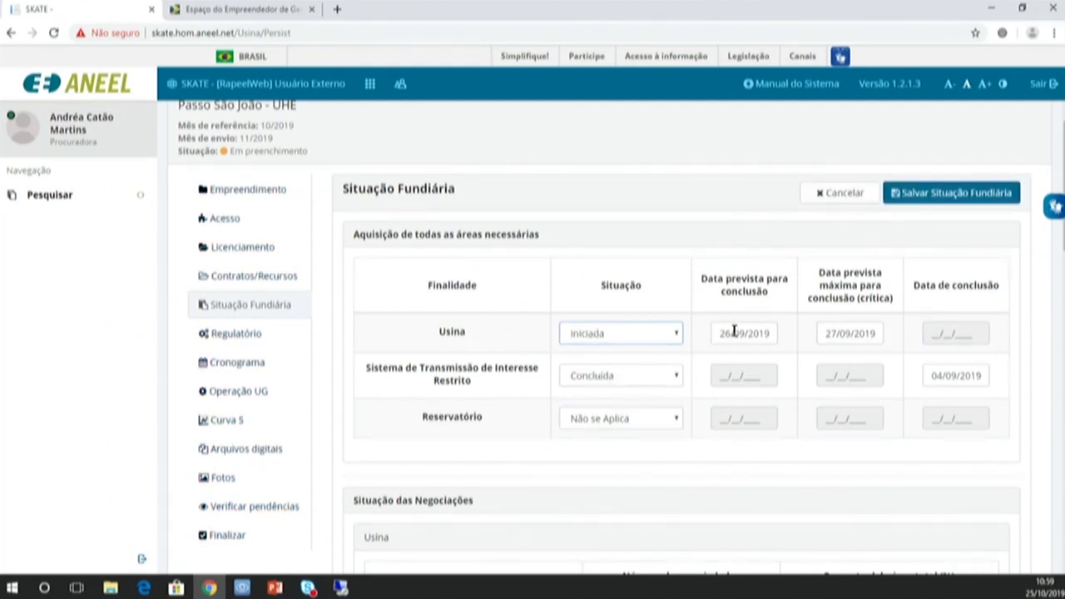
click(608, 378)
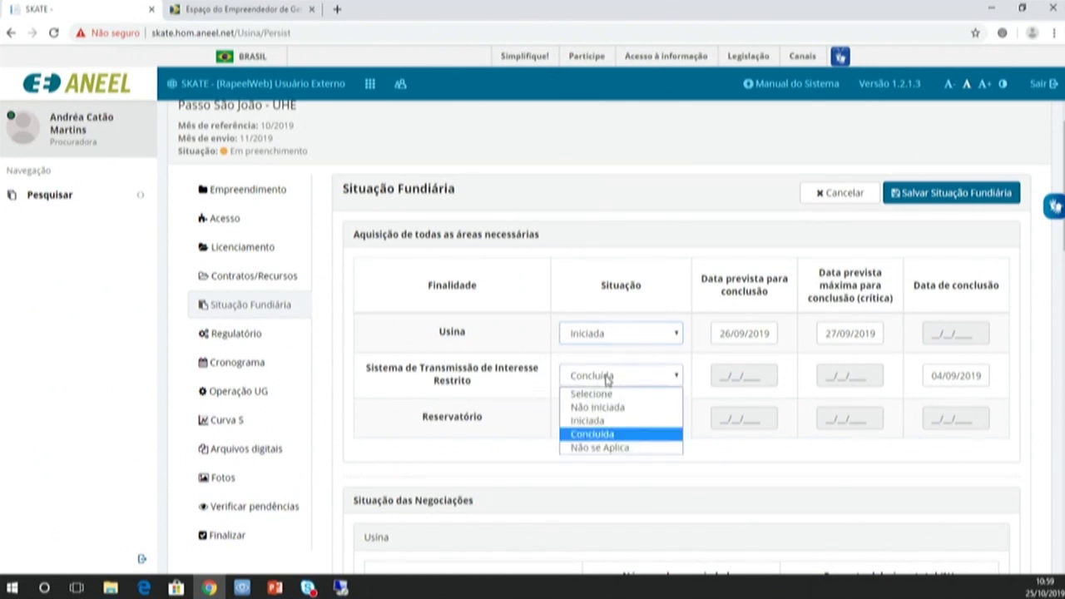
click(616, 448)
- Set the Reservatório acquisition status to Não Iniciada
scroll(556, 414, down, 1)
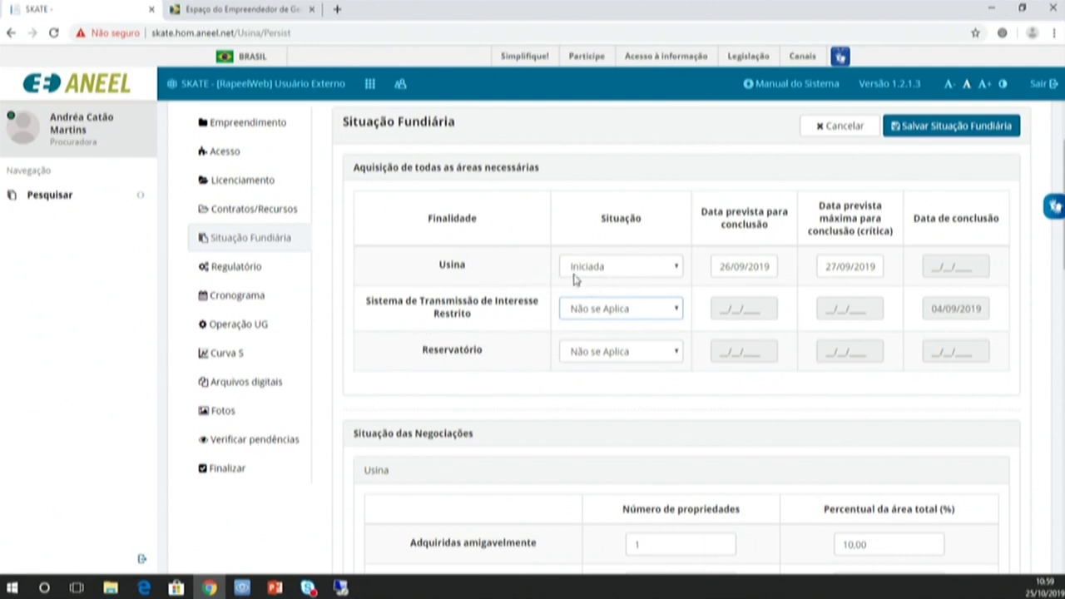
scroll(548, 337, down, 1)
click(611, 291)
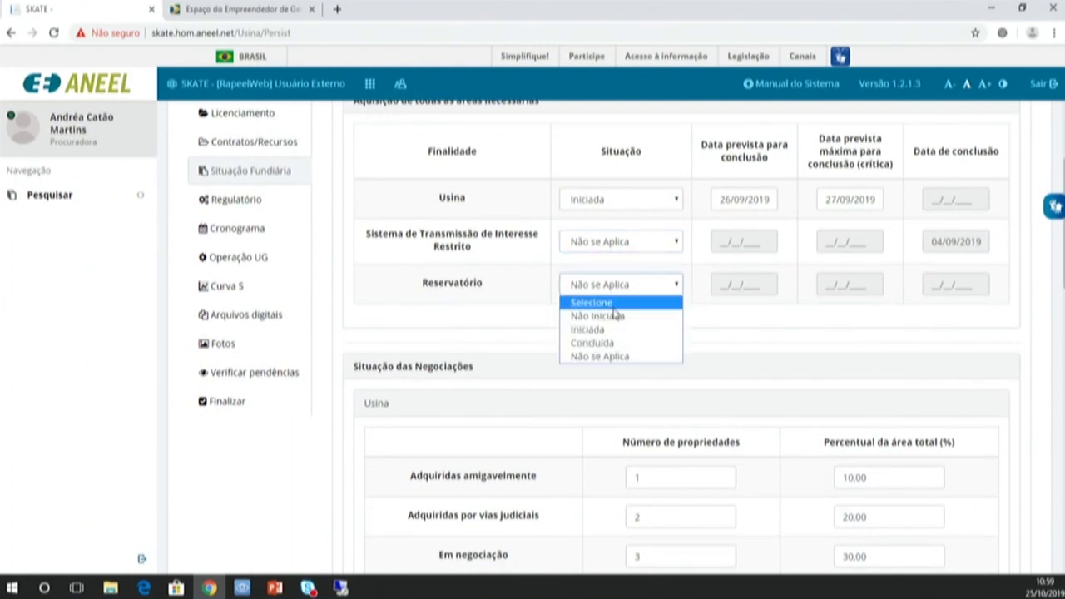
click(616, 344)
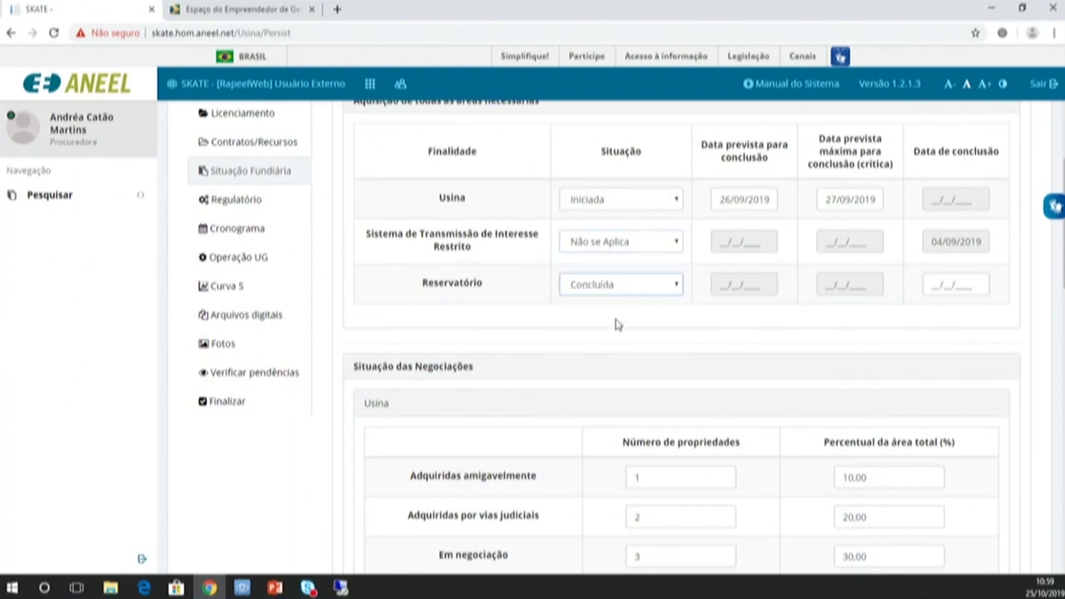
click(618, 287)
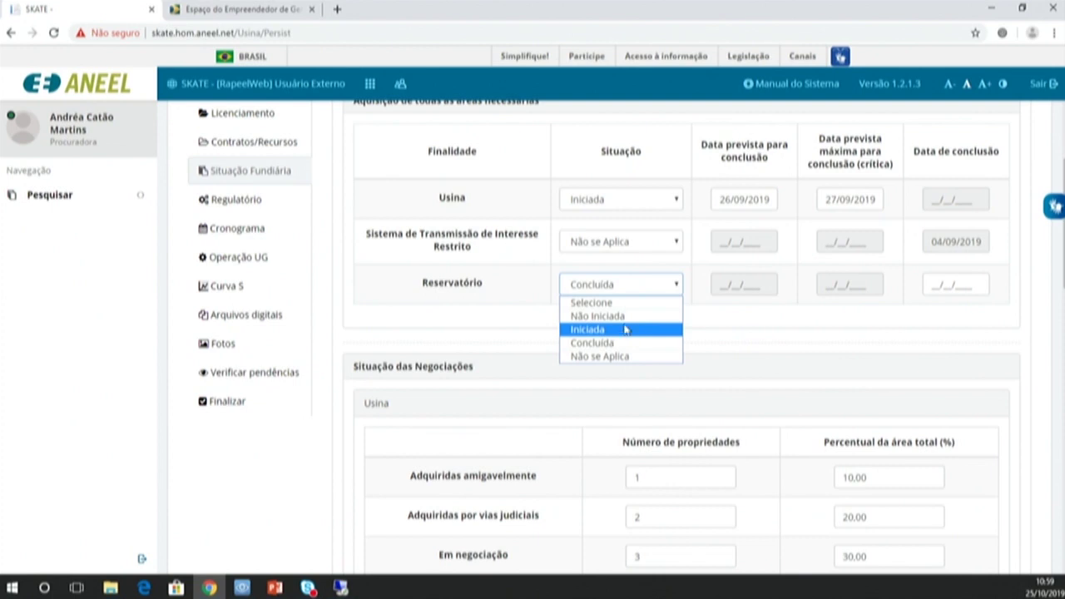
click(625, 330)
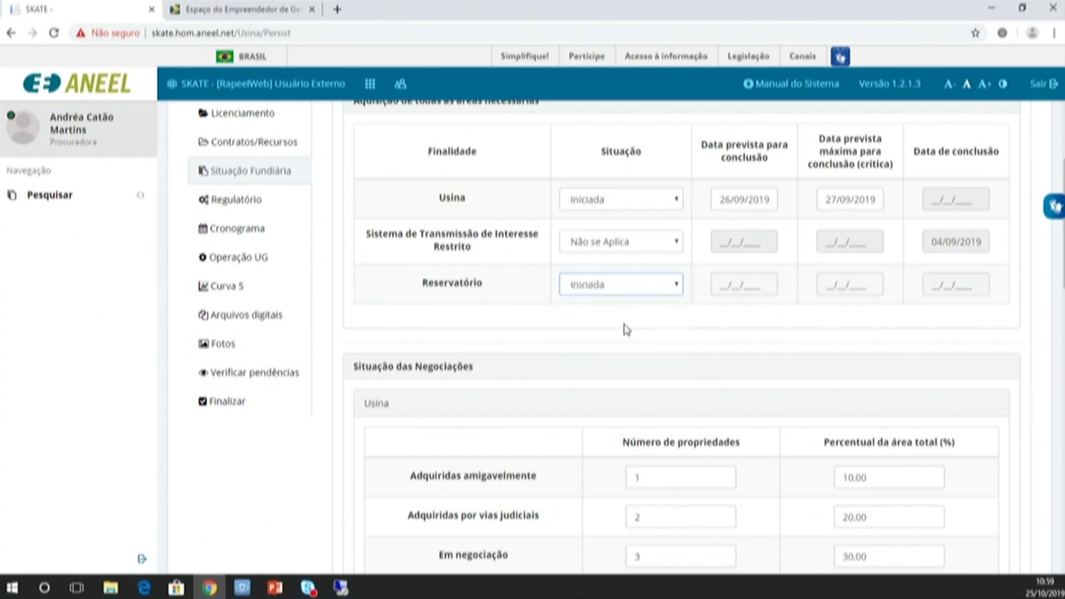
click(585, 292)
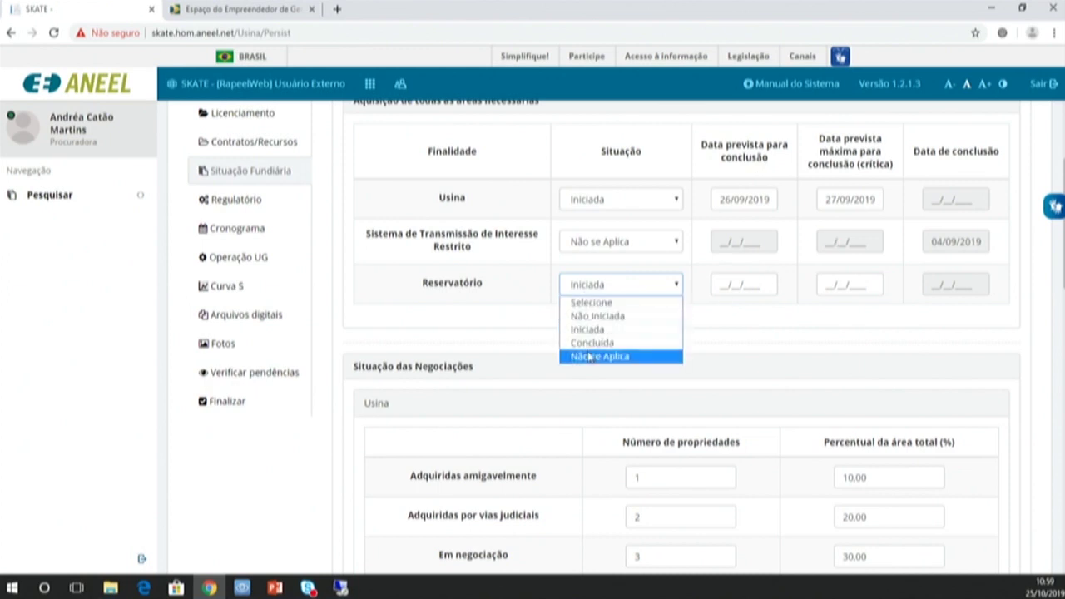
click(587, 318)
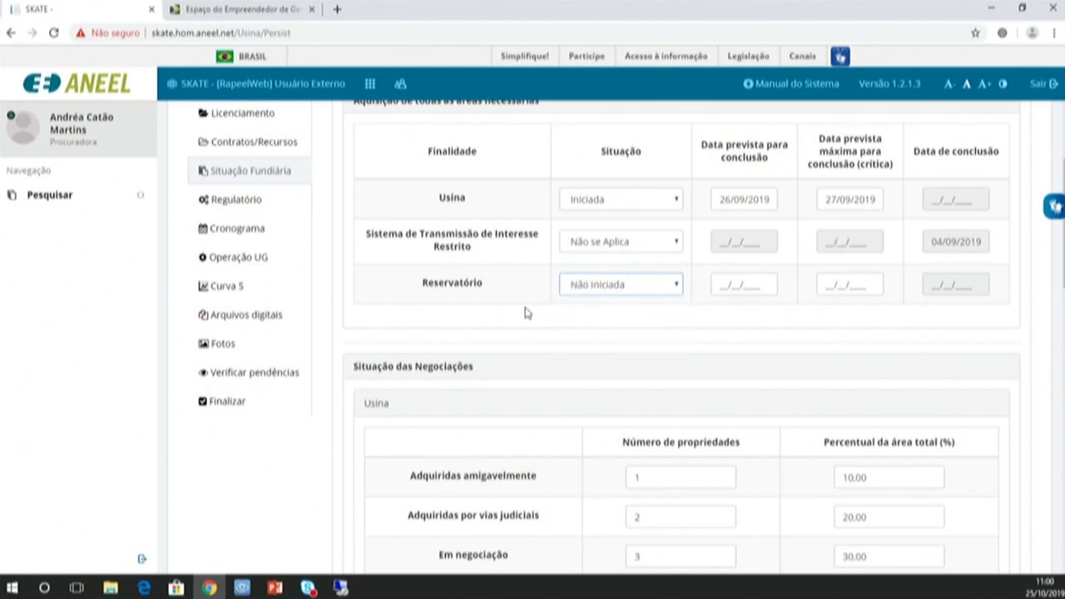
scroll(524, 312, down, 1)
- Change Usina's Adquiridas amigavelmente area percentage from 10.00 to 50
scroll(524, 312, down, 1)
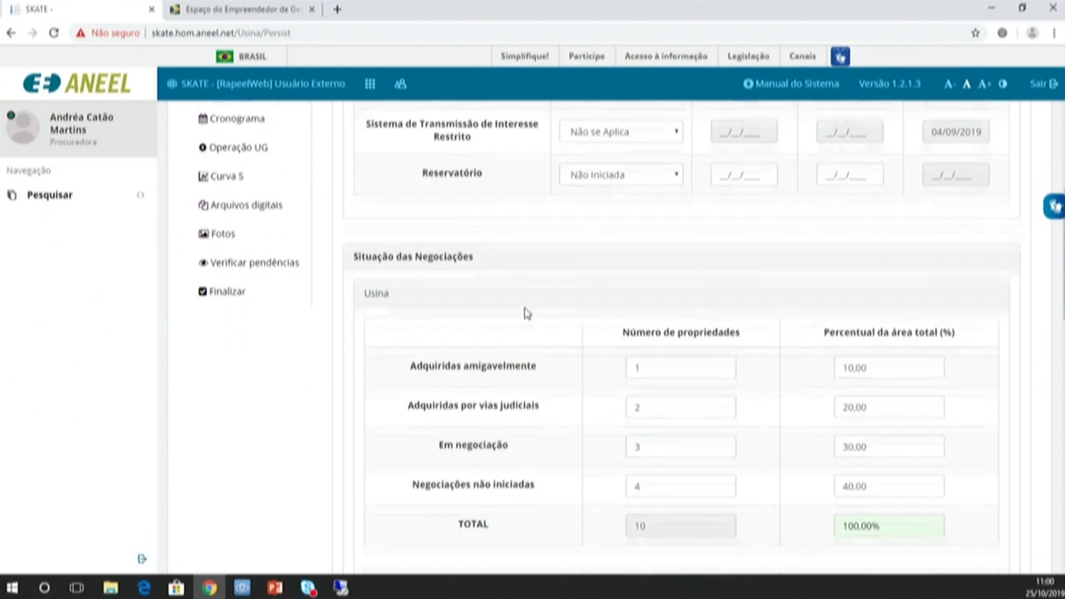
scroll(551, 311, up, 1)
scroll(552, 311, down, 1)
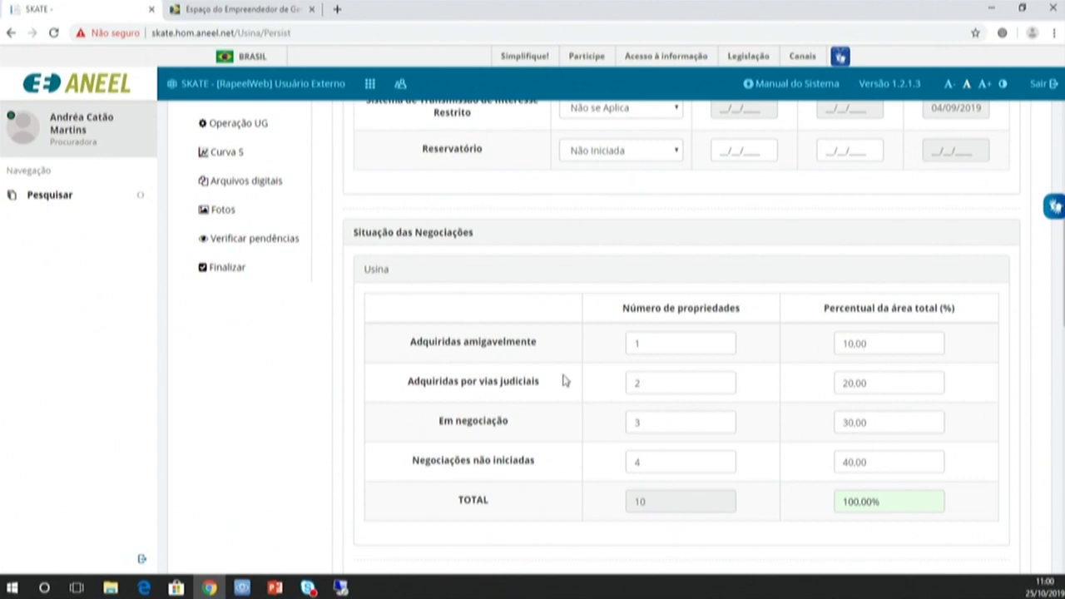
scroll(532, 430, down, 1)
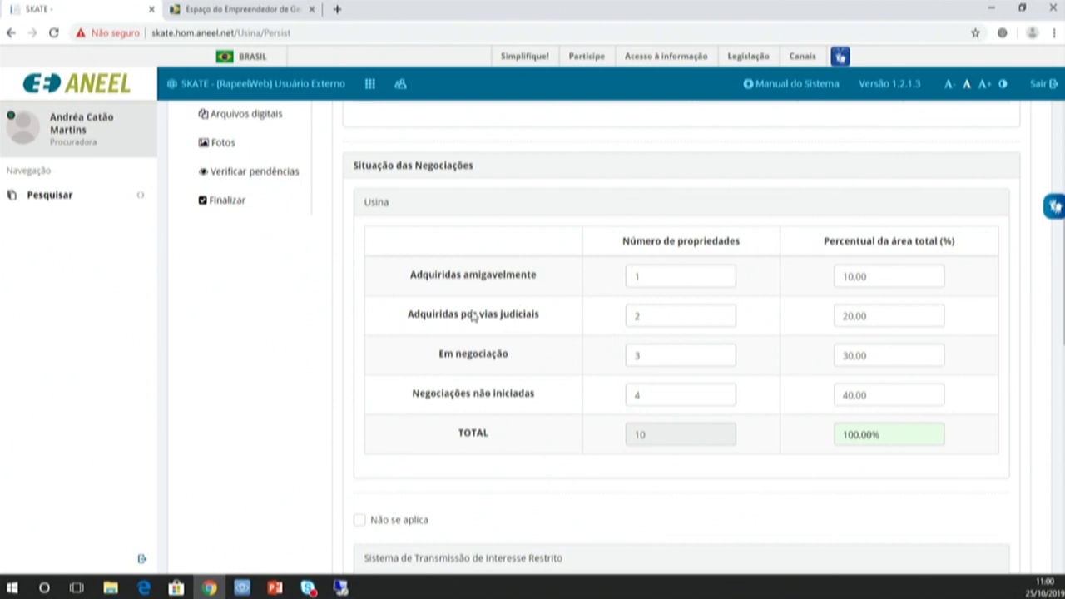
click(656, 317)
click(661, 400)
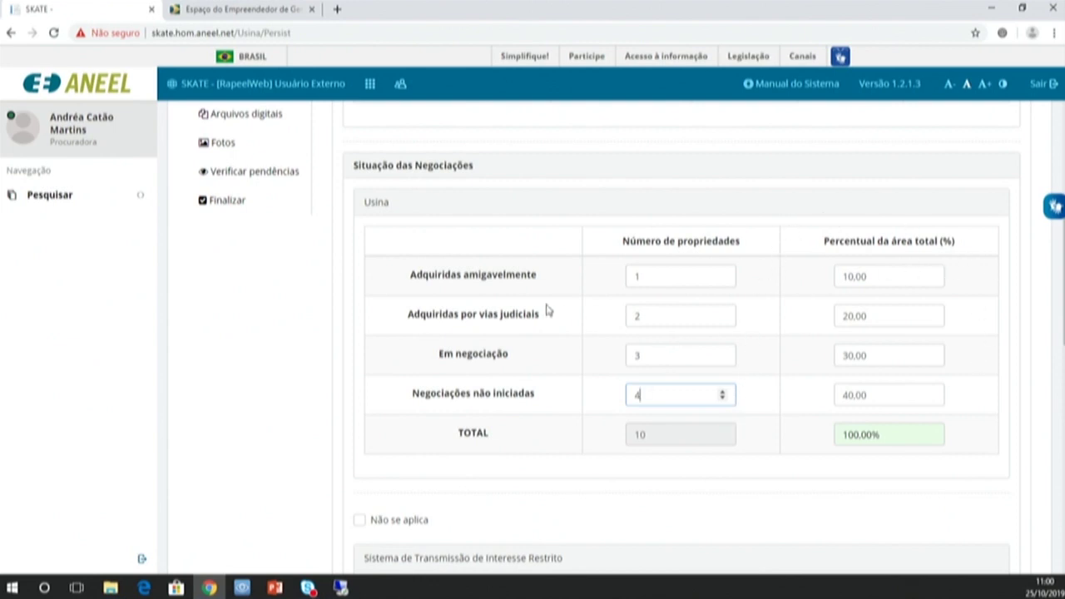
double_click(655, 278)
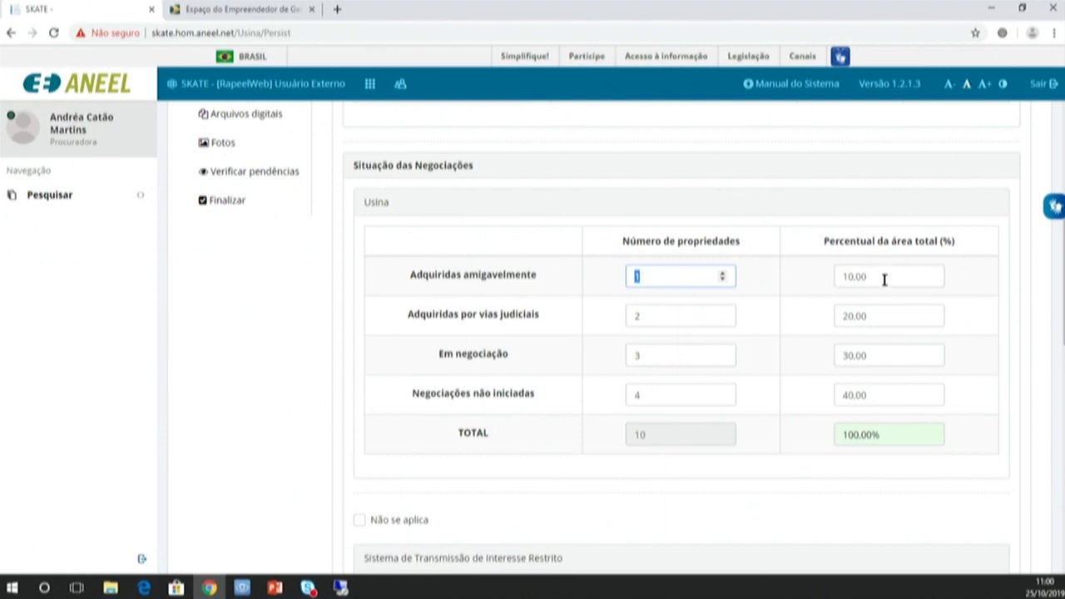
drag(885, 278, 834, 280)
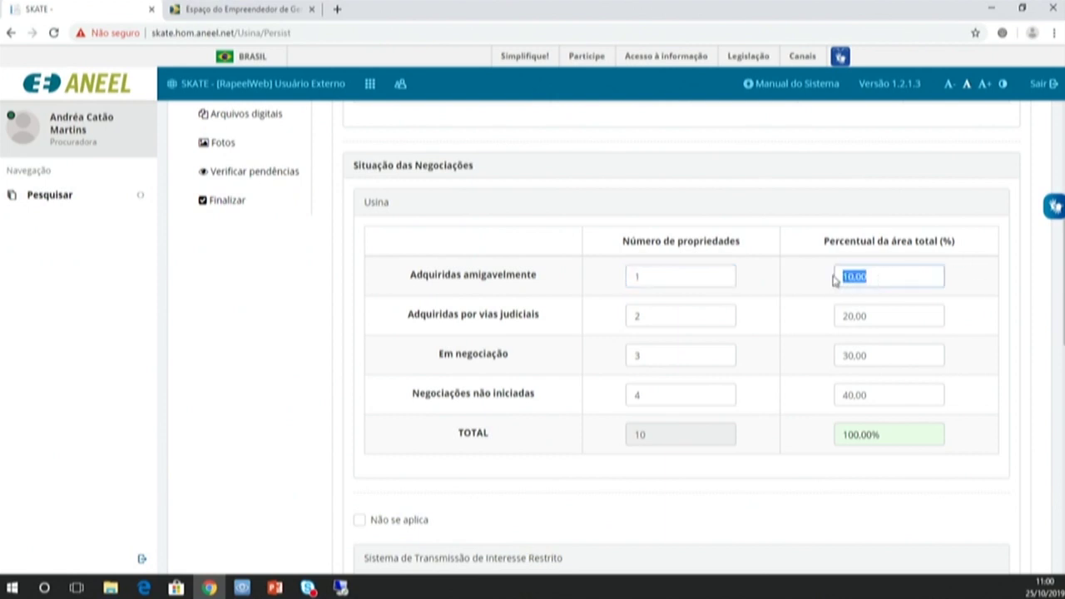
text(50)
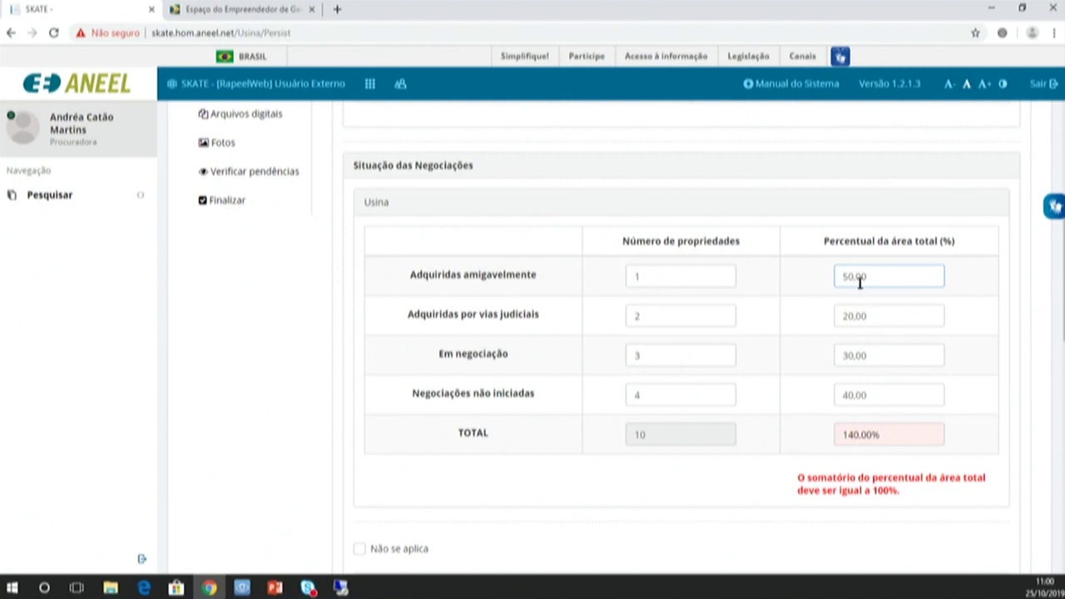
- Change Usina's Negociações não iniciadas percentage from 40.00 to 0, bringing the total to 100.00%
double_click(878, 392)
text(0)
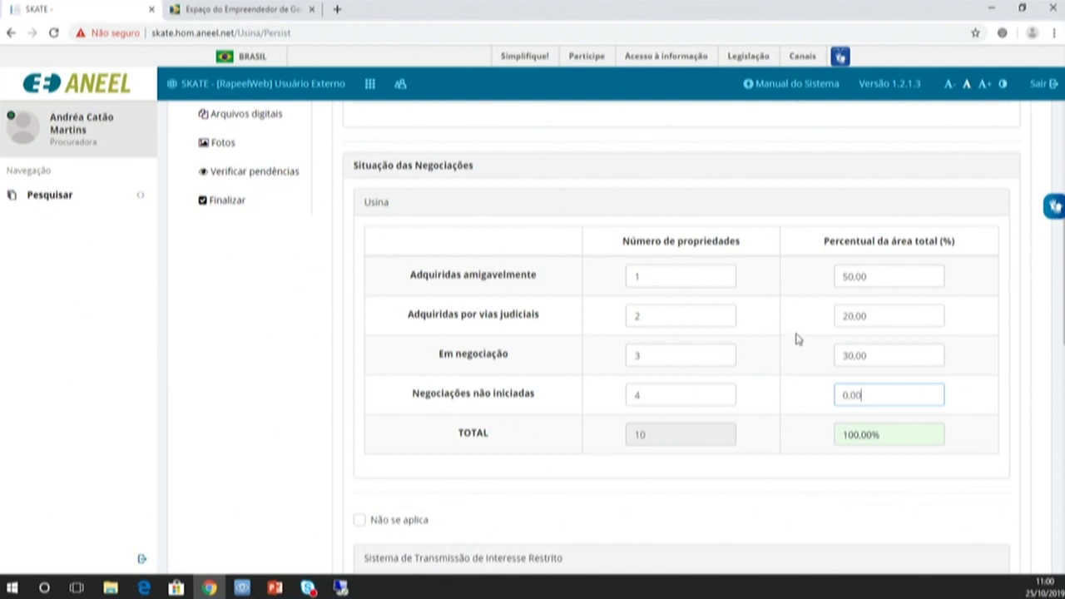
click(871, 358)
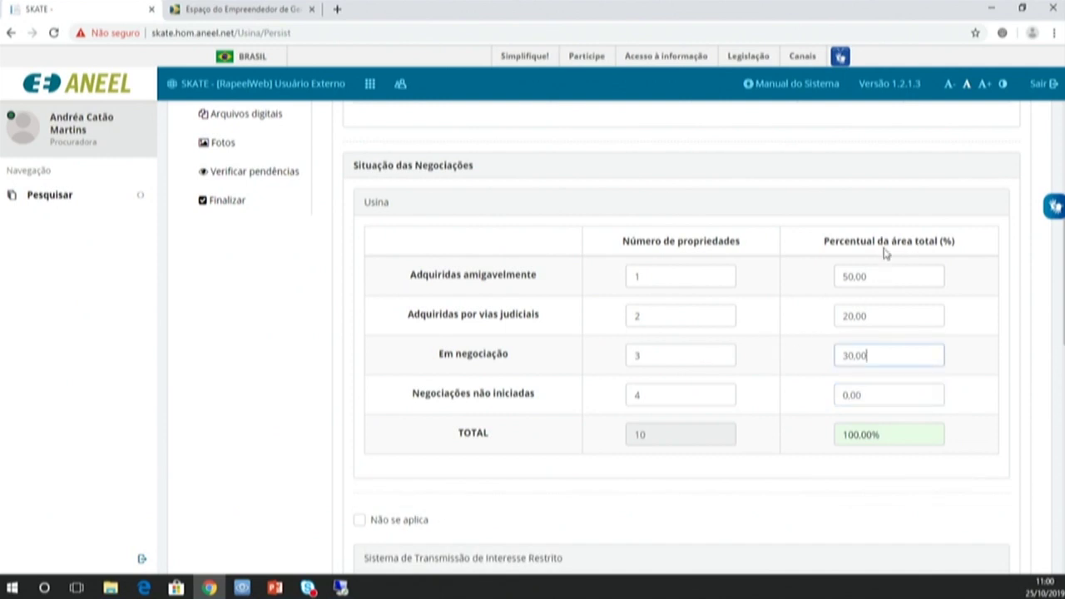
drag(888, 240, 958, 242)
scroll(801, 266, down, 3)
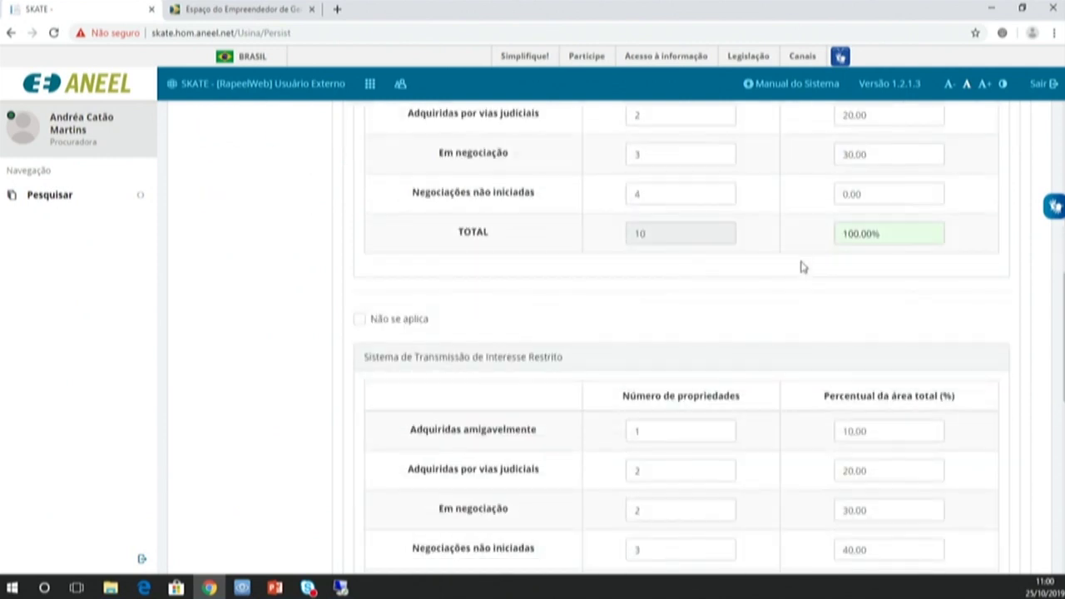
scroll(582, 272, up, 2)
scroll(466, 274, down, 3)
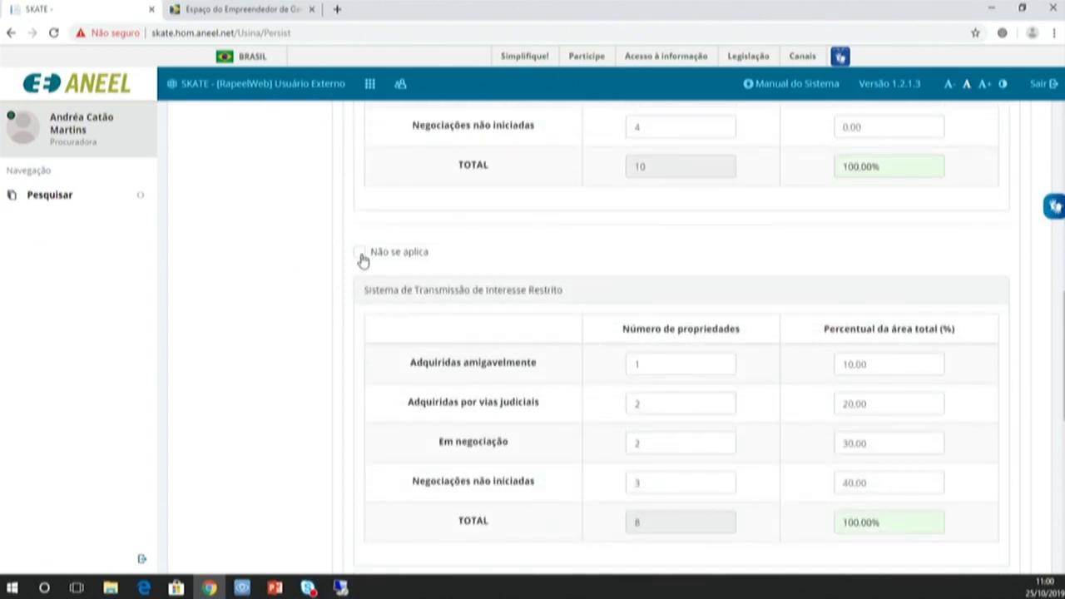
- Tick and untick Não se aplica on the Sistema de Transmissão table, zeroing its figures
click(359, 253)
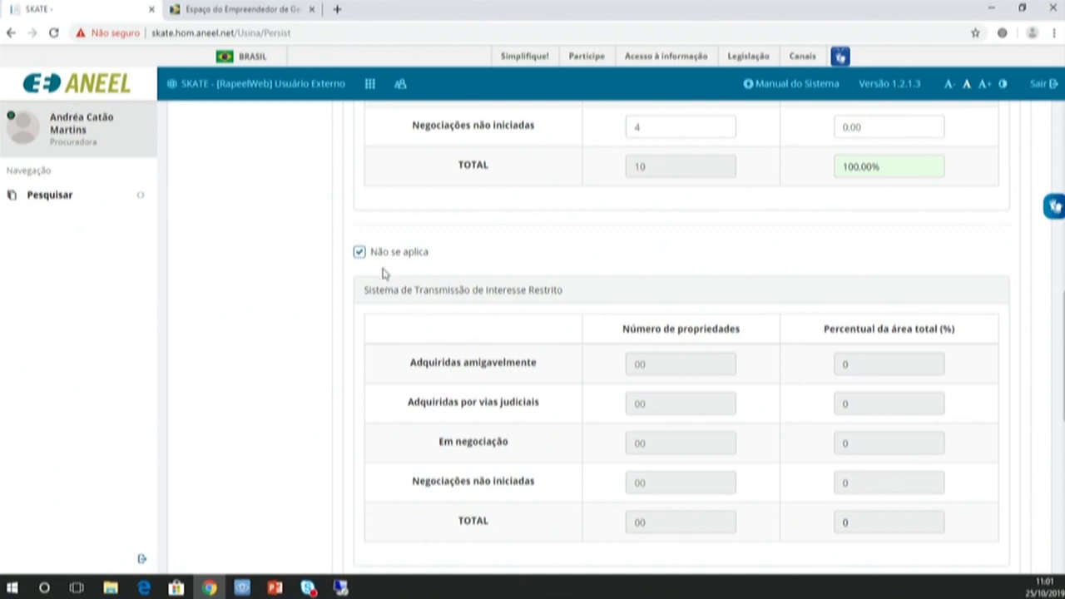
click(360, 252)
scroll(480, 311, down, 1)
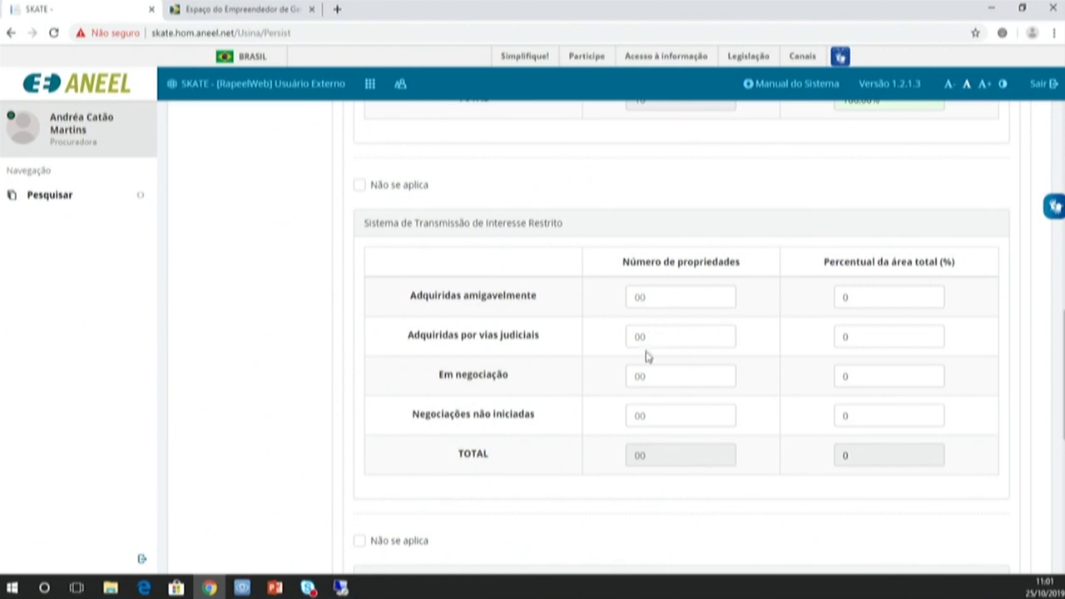
scroll(647, 356, down, 5)
scroll(637, 347, up, 2)
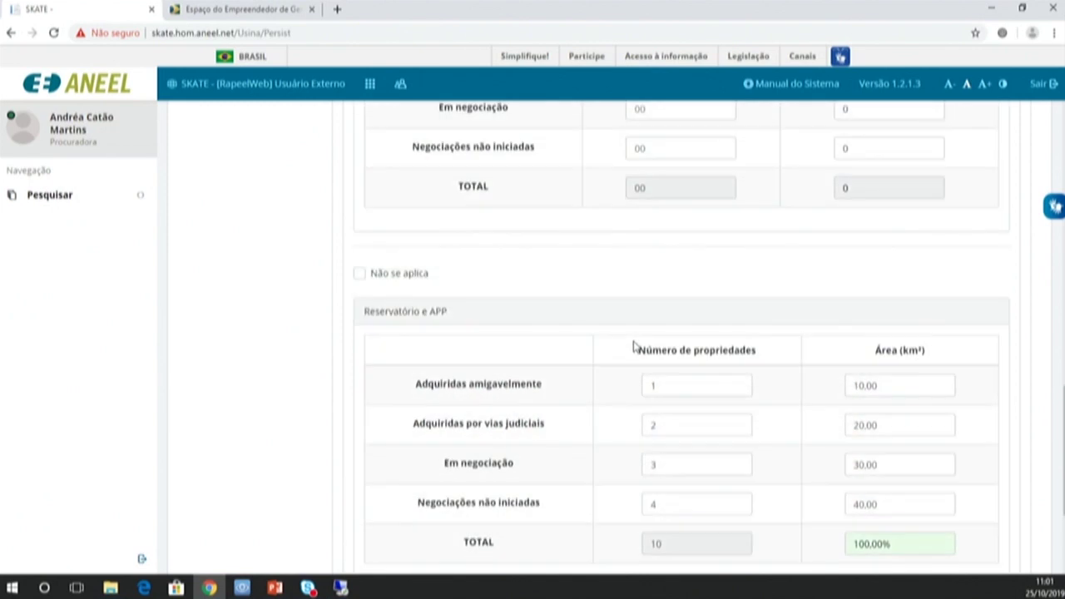
scroll(663, 354, down, 2)
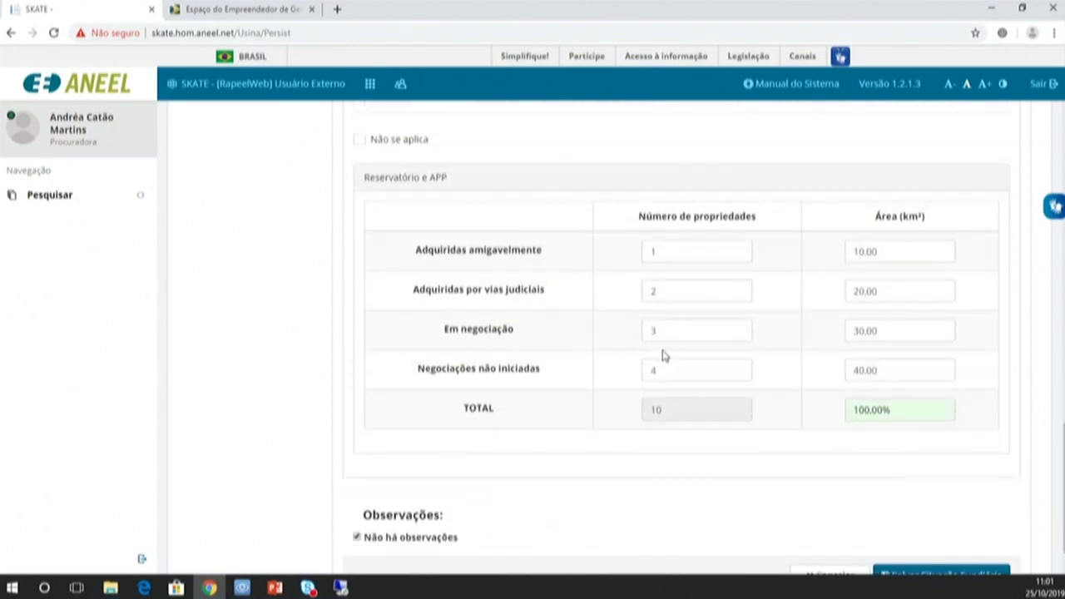
scroll(475, 479, down, 1)
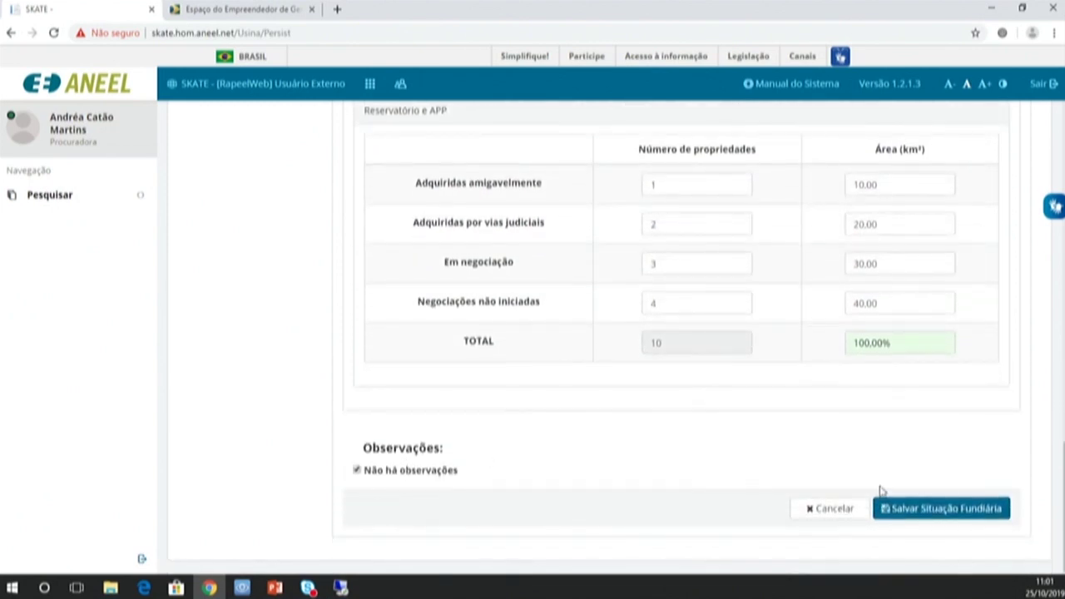
- Save the Situação Fundiária data and scroll up to the Regulatório form
click(918, 514)
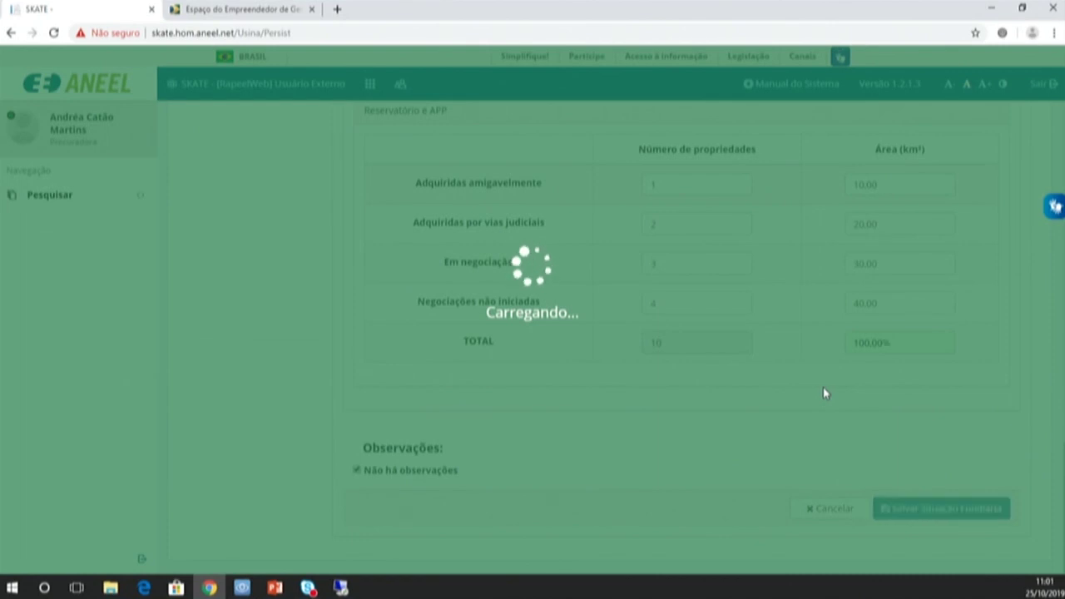
scroll(824, 393, up, 15)
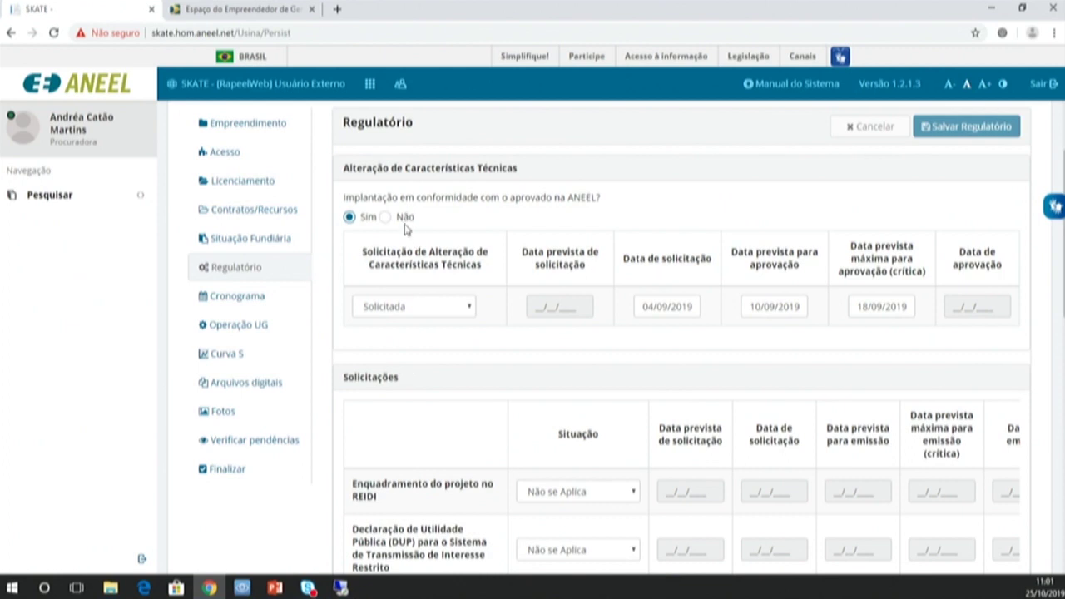
scroll(396, 237, up, 1)
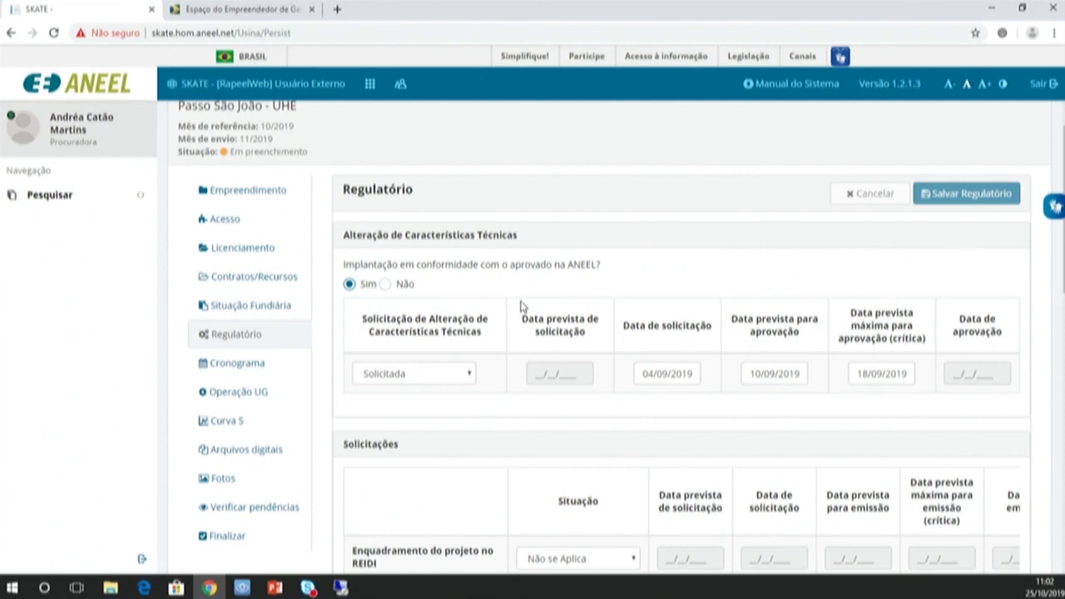
- Answer Não to the ANEEL conformity question and mark the technical change request Aprovada
click(388, 285)
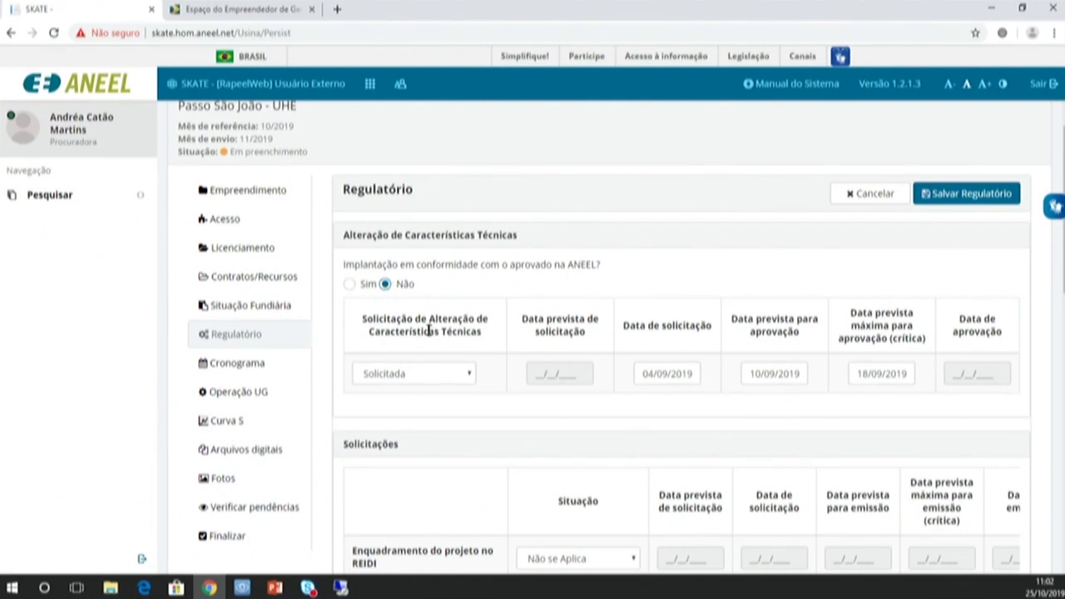
click(427, 374)
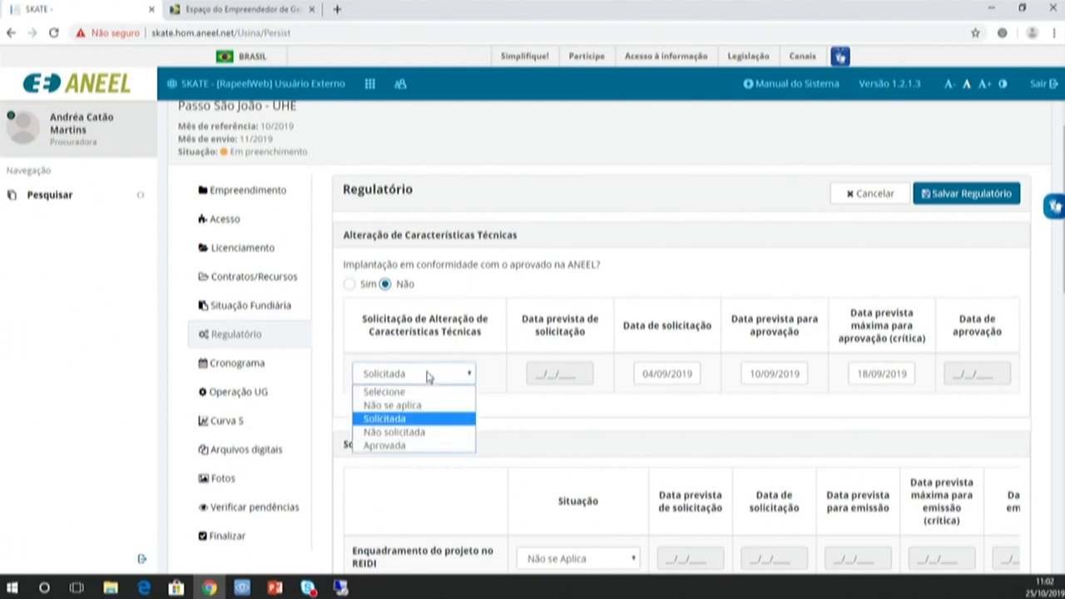
click(400, 419)
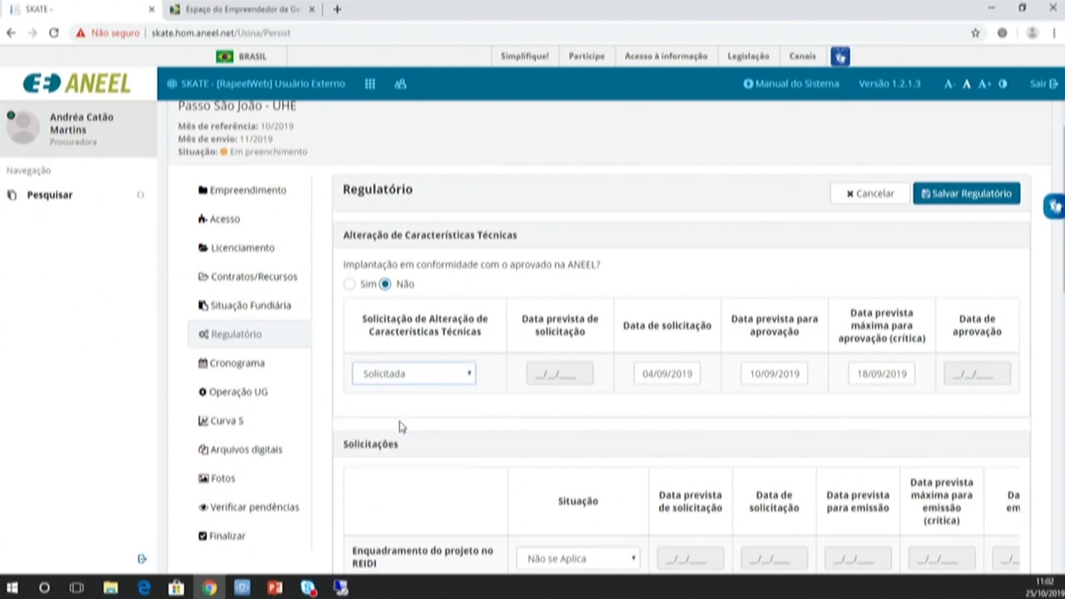
click(435, 375)
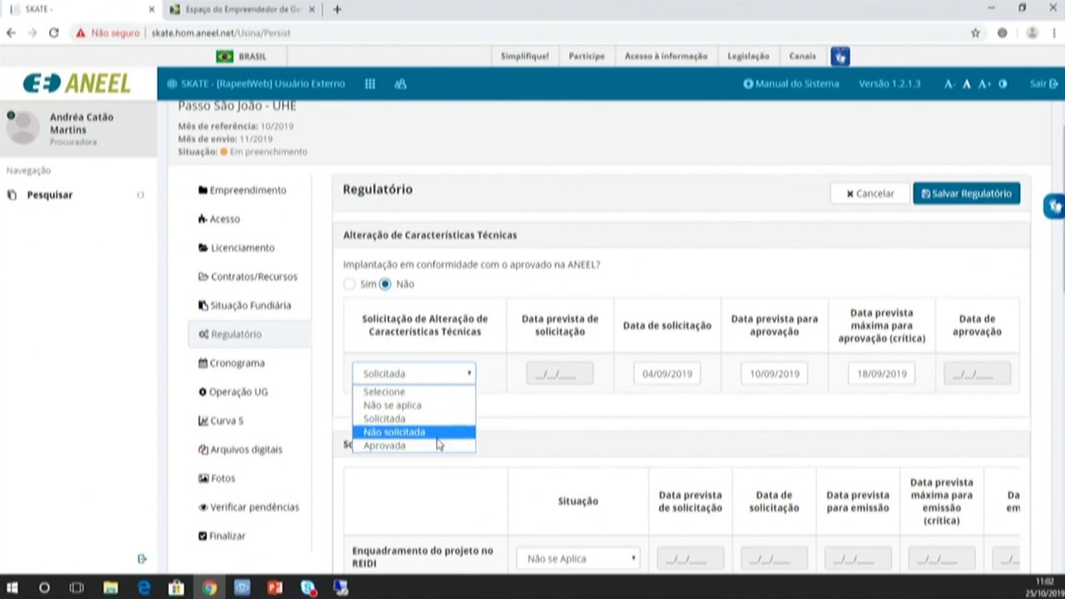
click(438, 436)
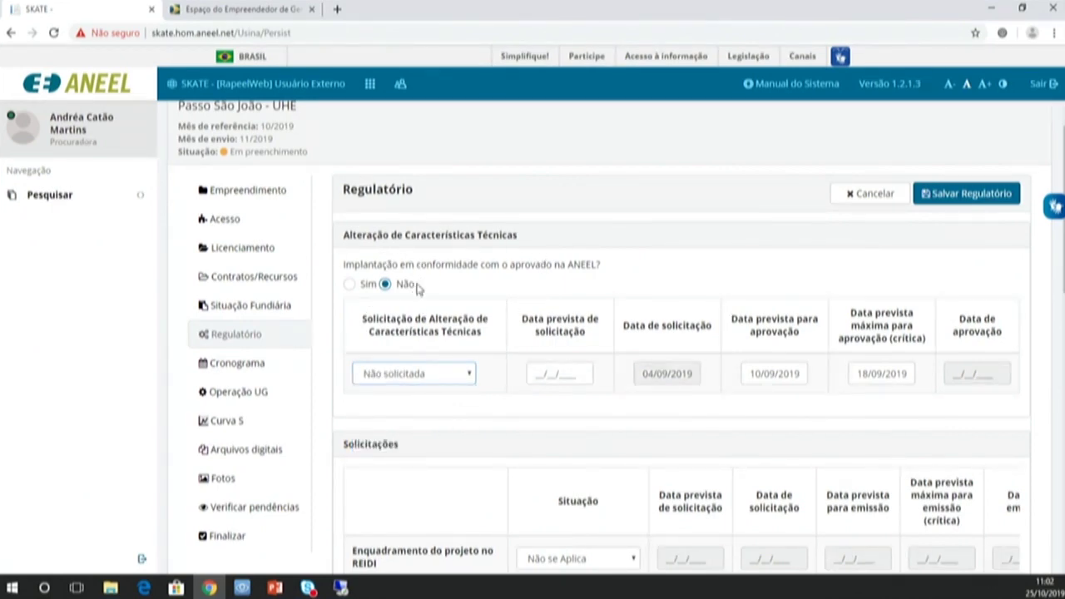
click(426, 381)
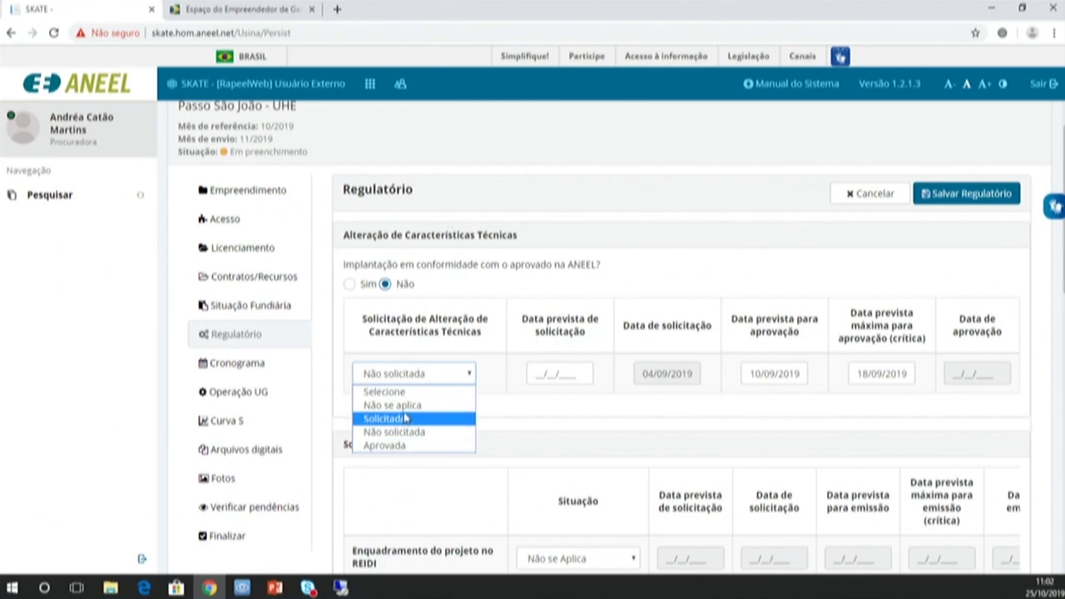
click(394, 445)
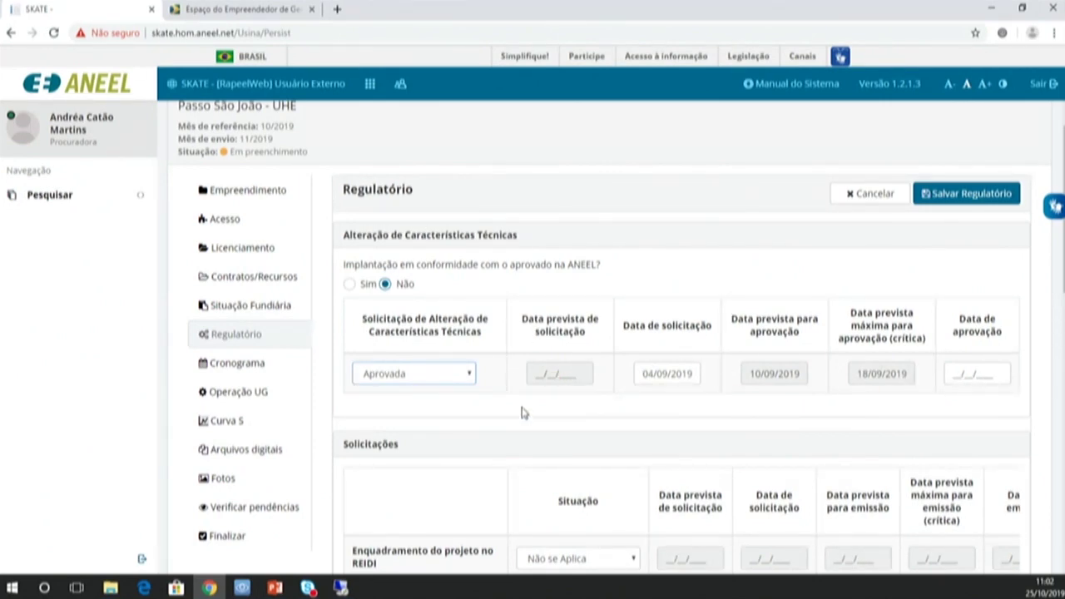
scroll(522, 412, down, 3)
scroll(535, 393, down, 1)
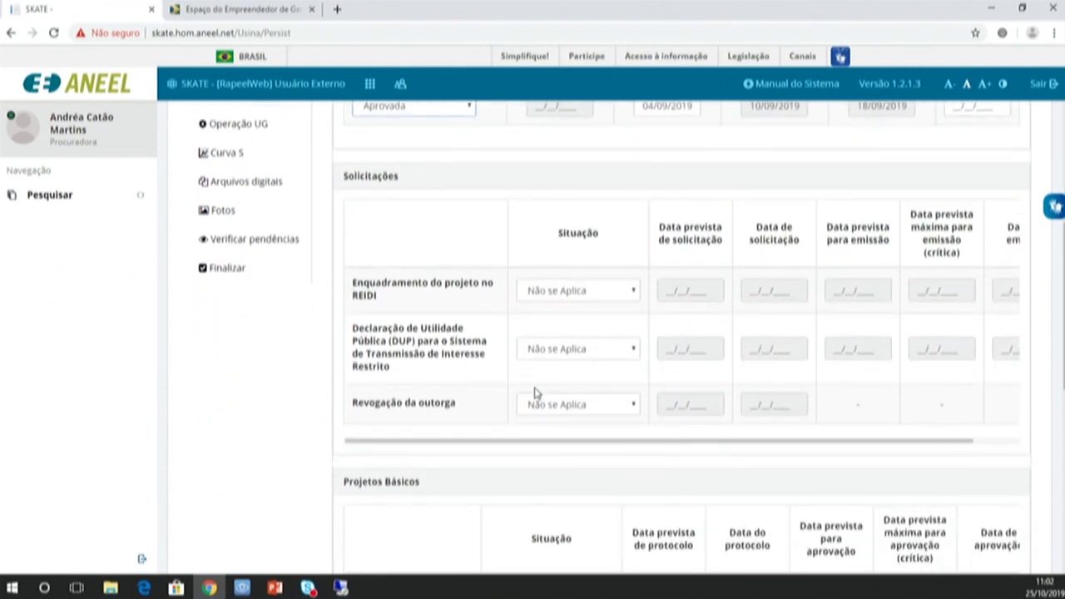
click(603, 296)
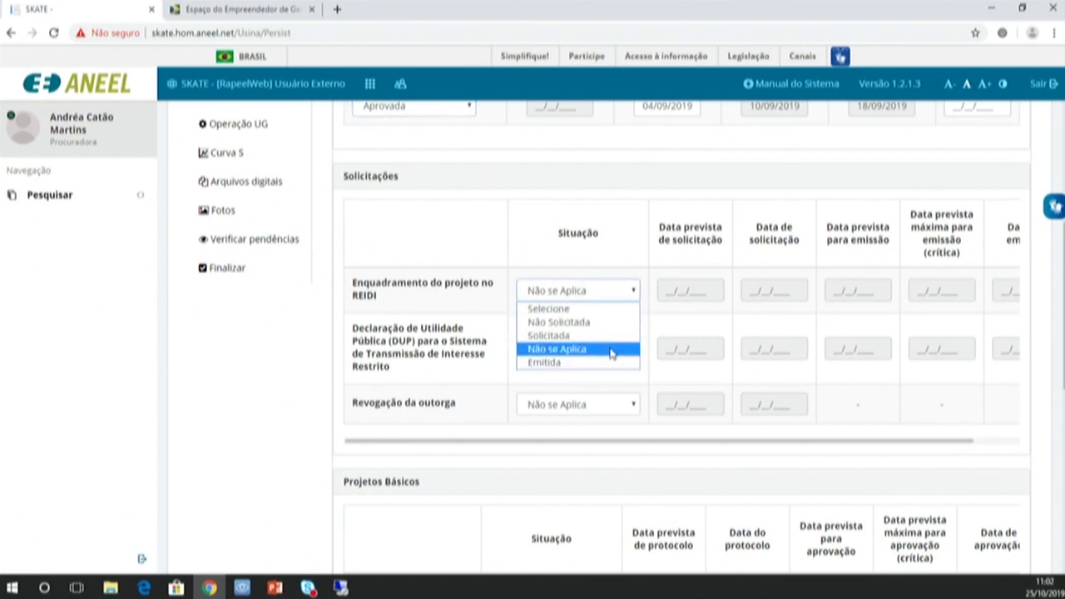
click(609, 350)
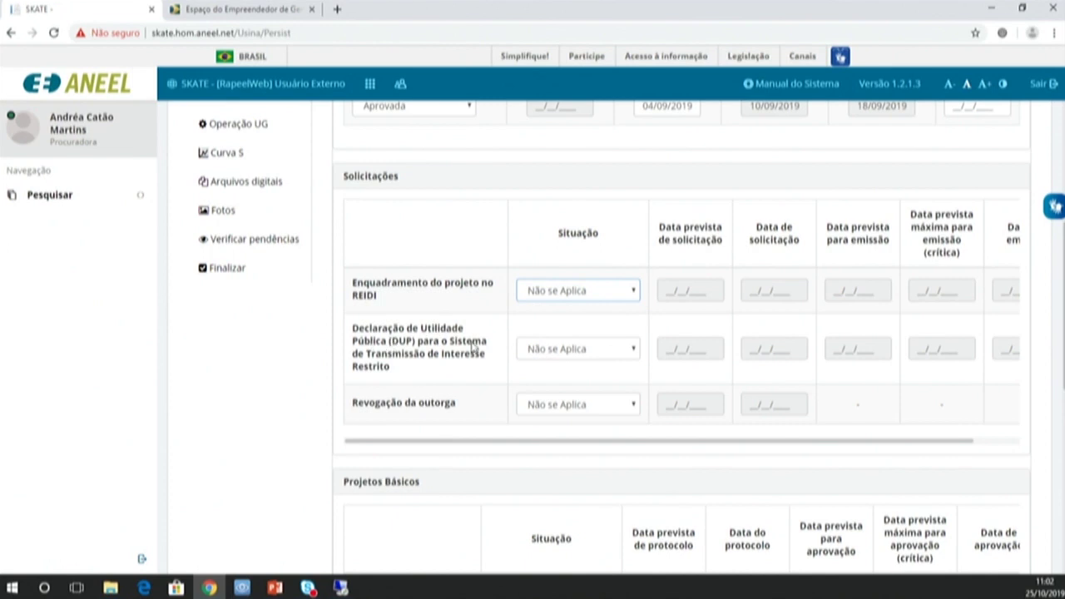
click(598, 349)
click(599, 350)
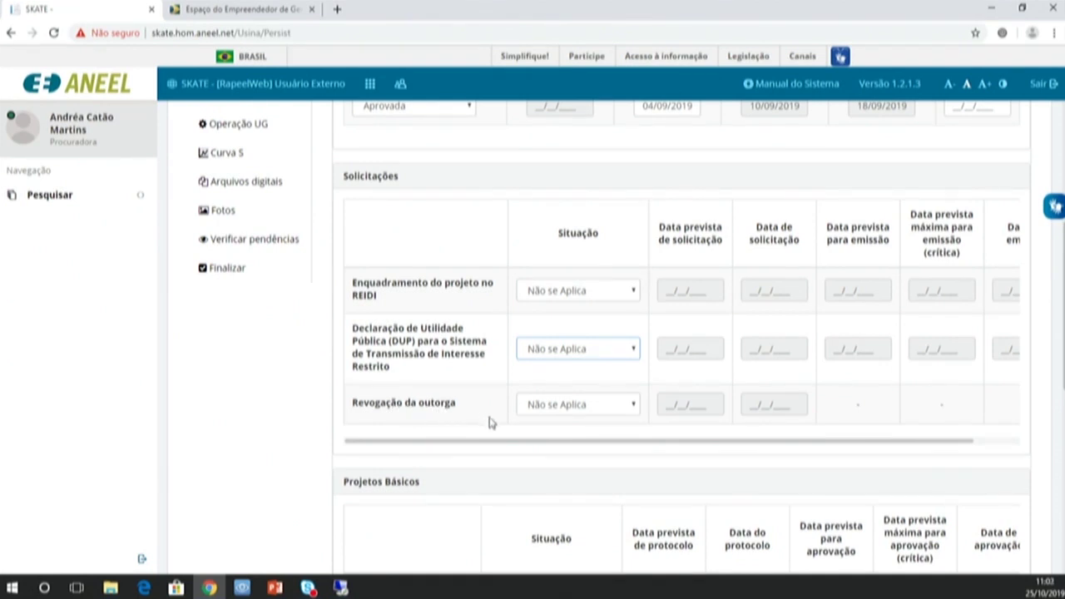
click(567, 409)
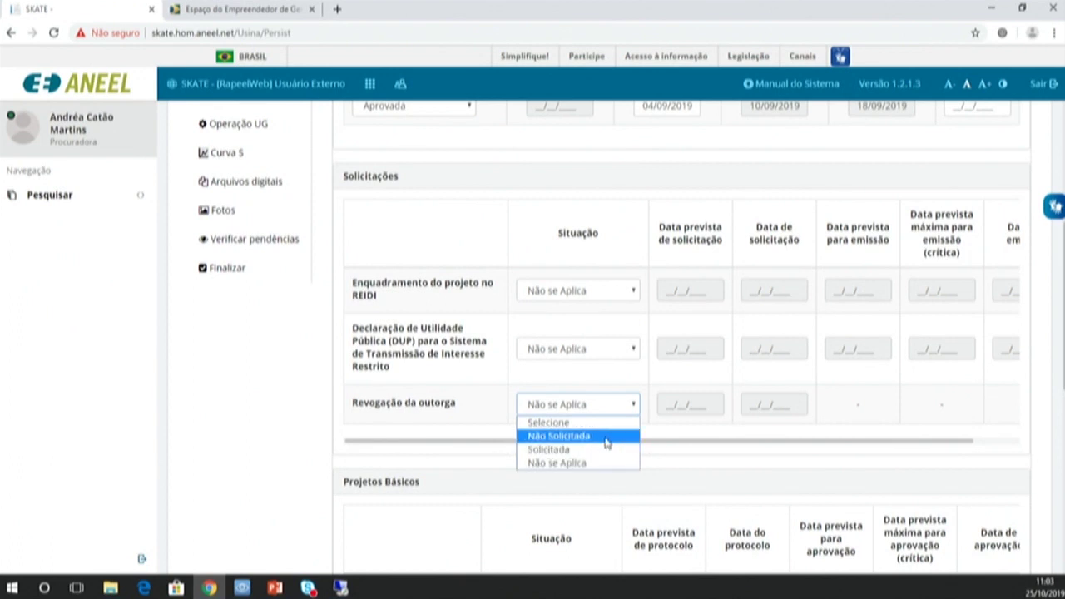
click(606, 436)
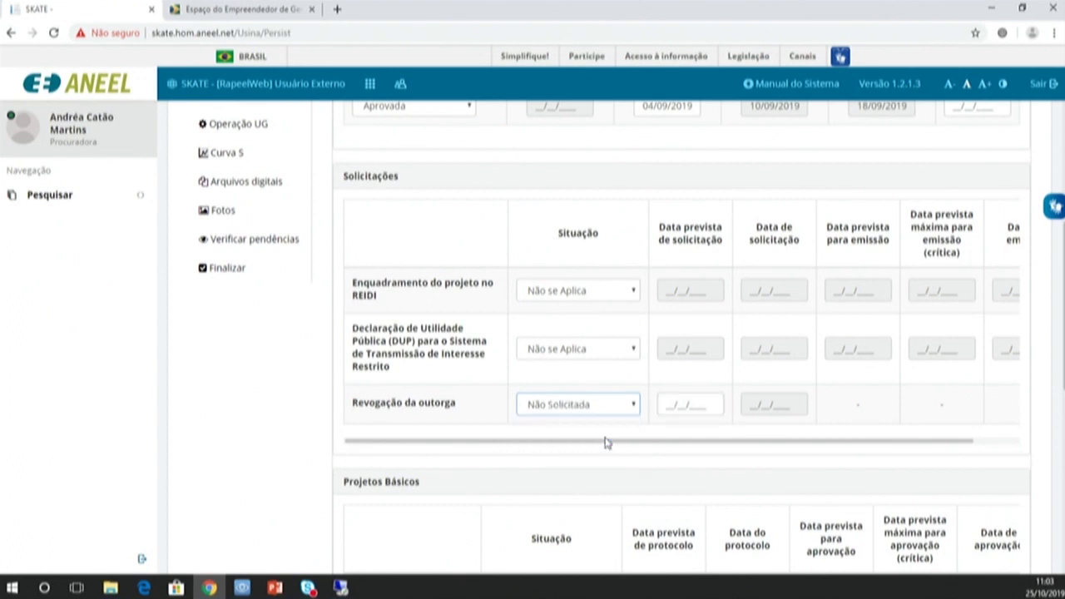
click(706, 406)
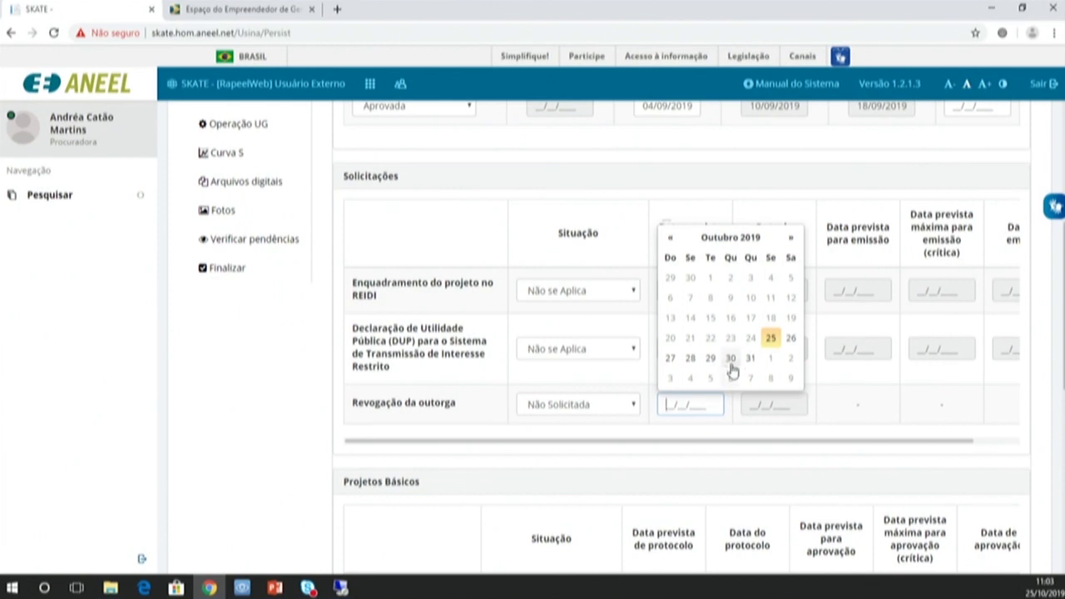
click(790, 238)
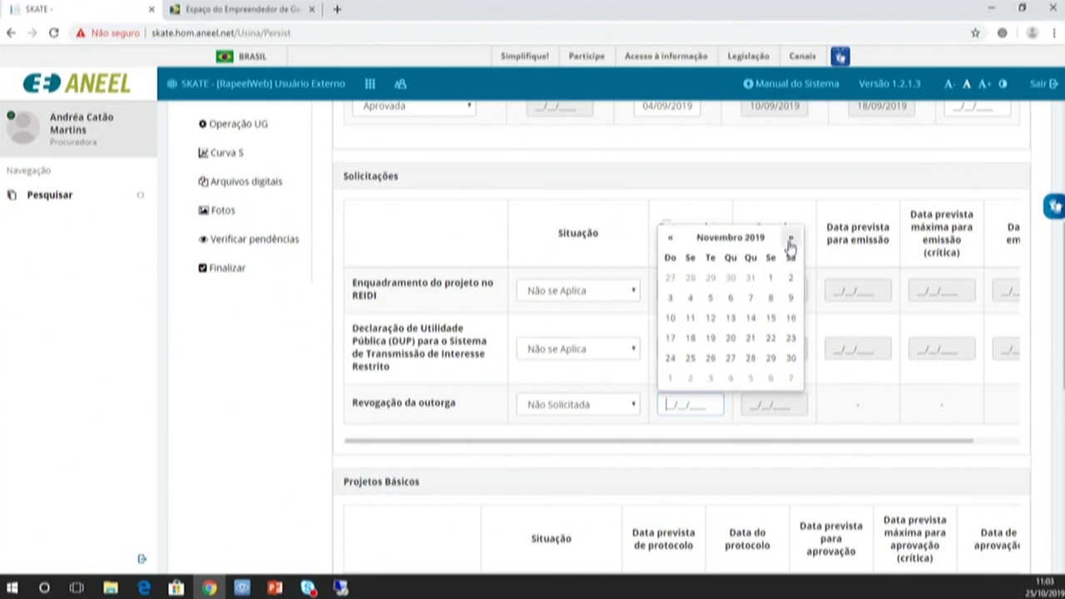
click(772, 321)
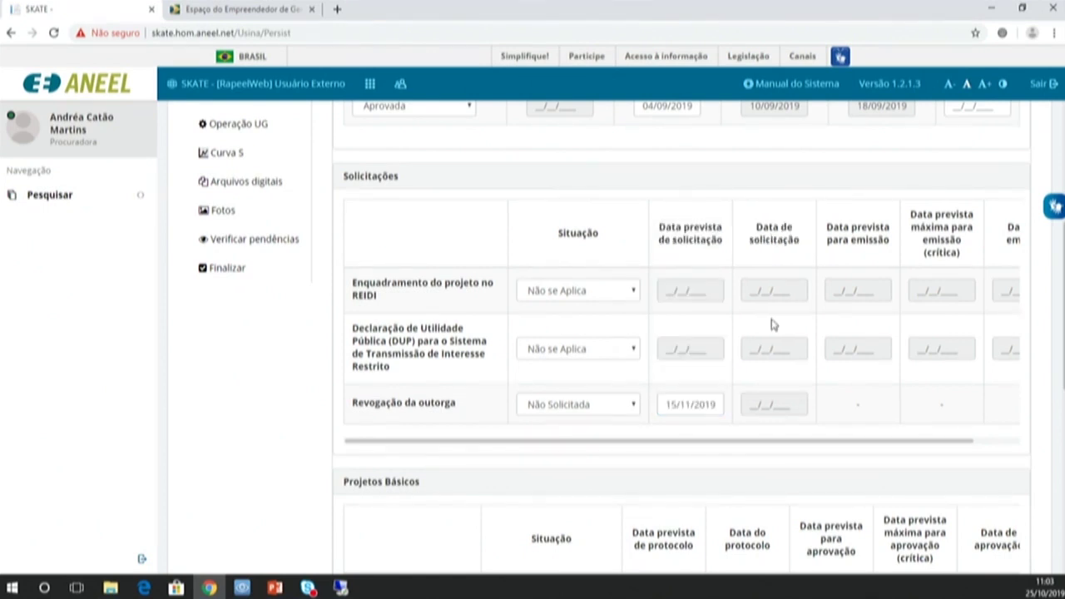
click(668, 404)
key(BackSpace)
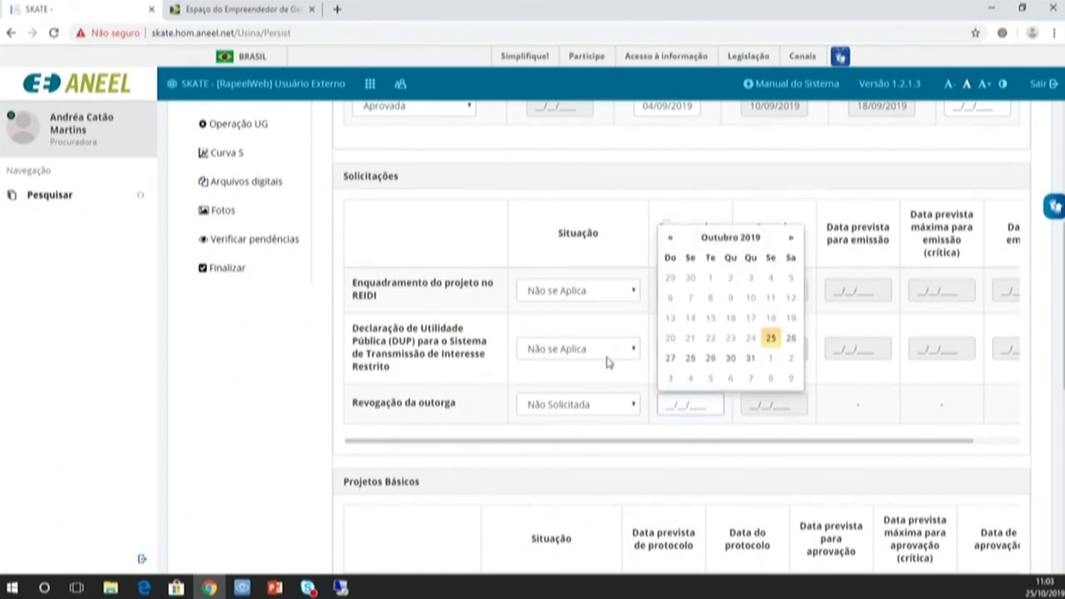
click(583, 405)
click(570, 462)
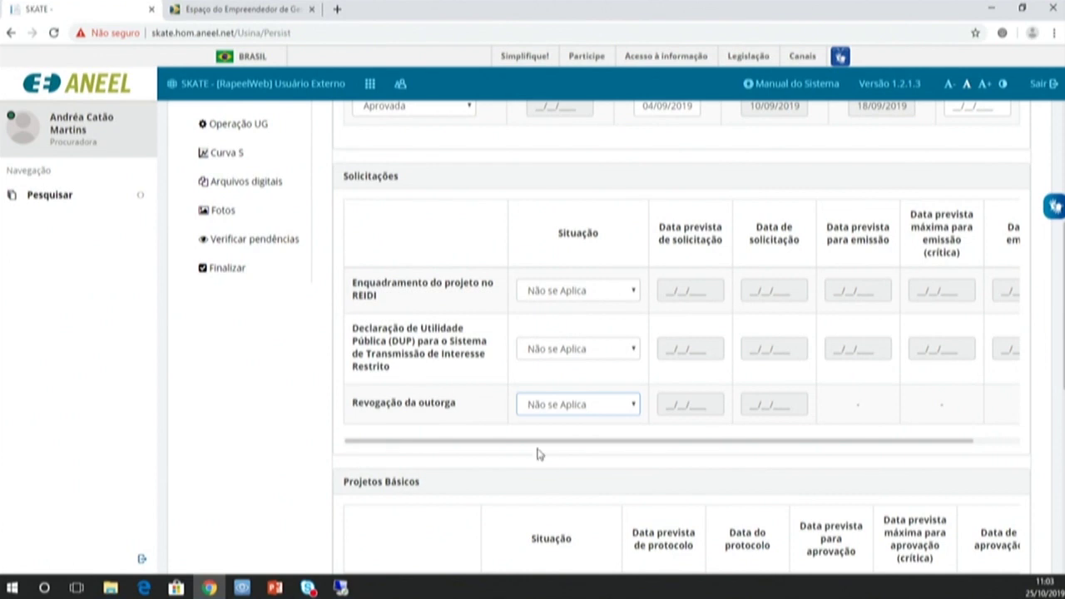
click(593, 405)
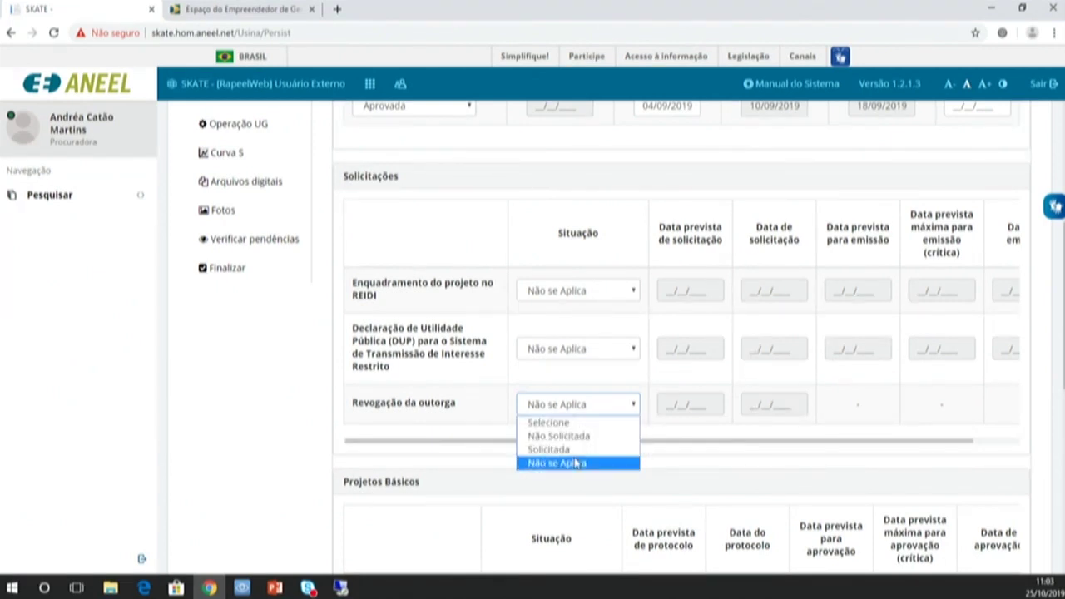
click(586, 437)
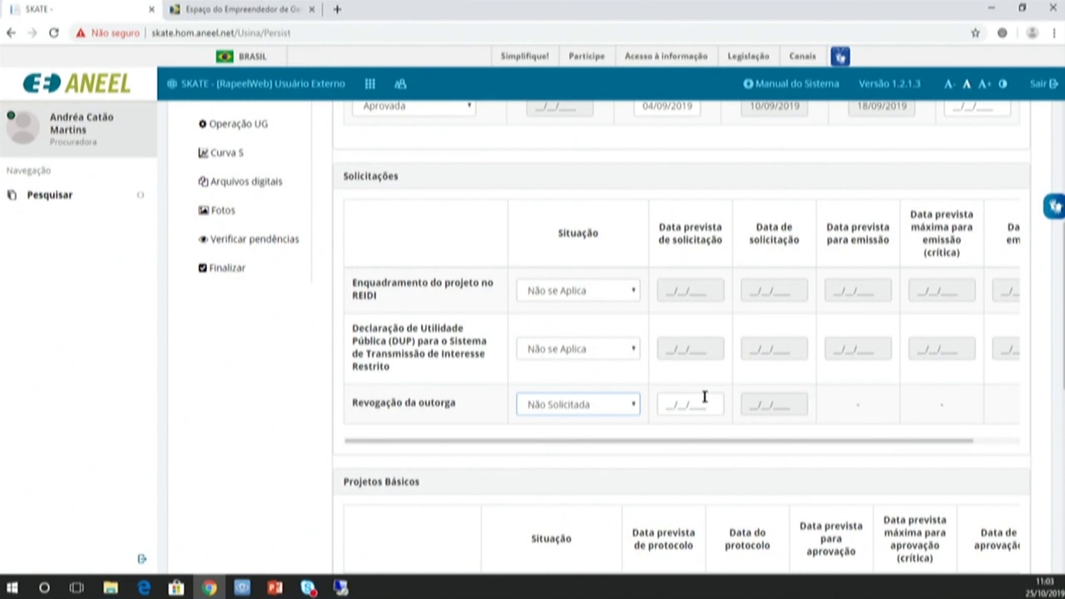
click(683, 403)
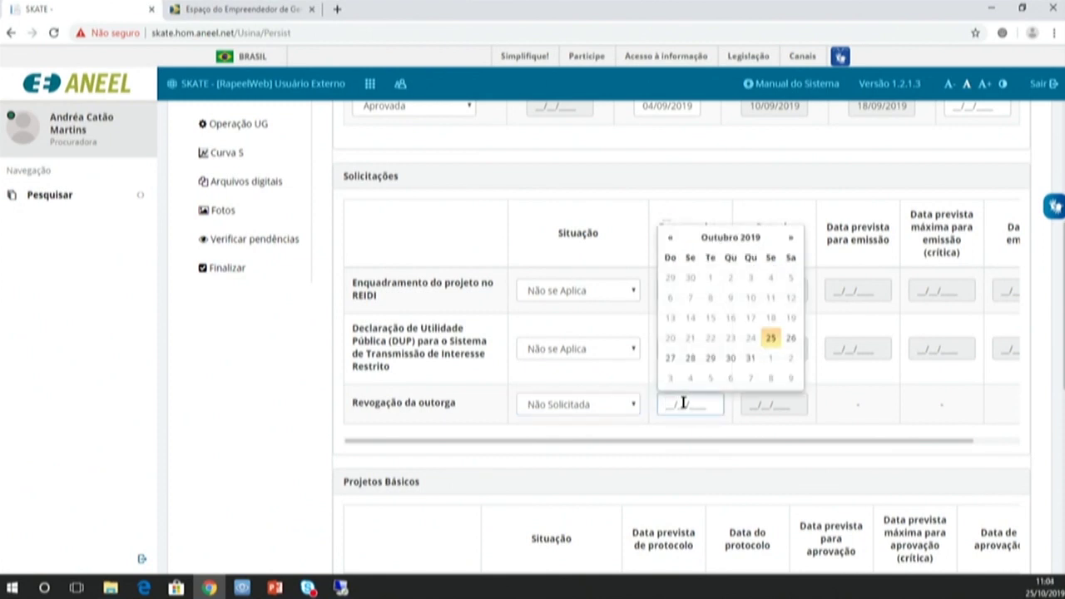
click(608, 408)
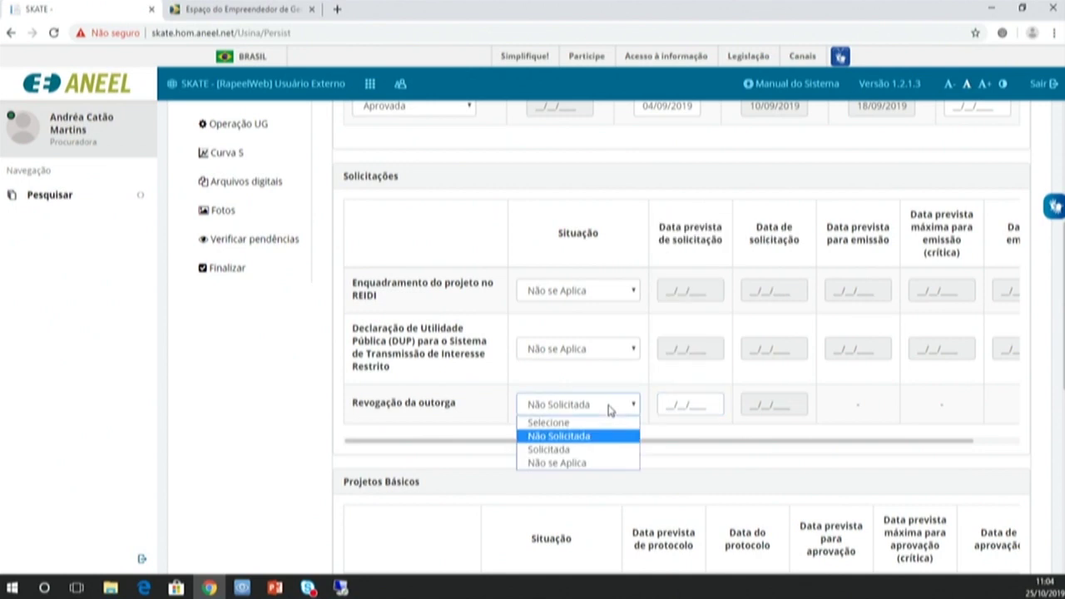
click(602, 463)
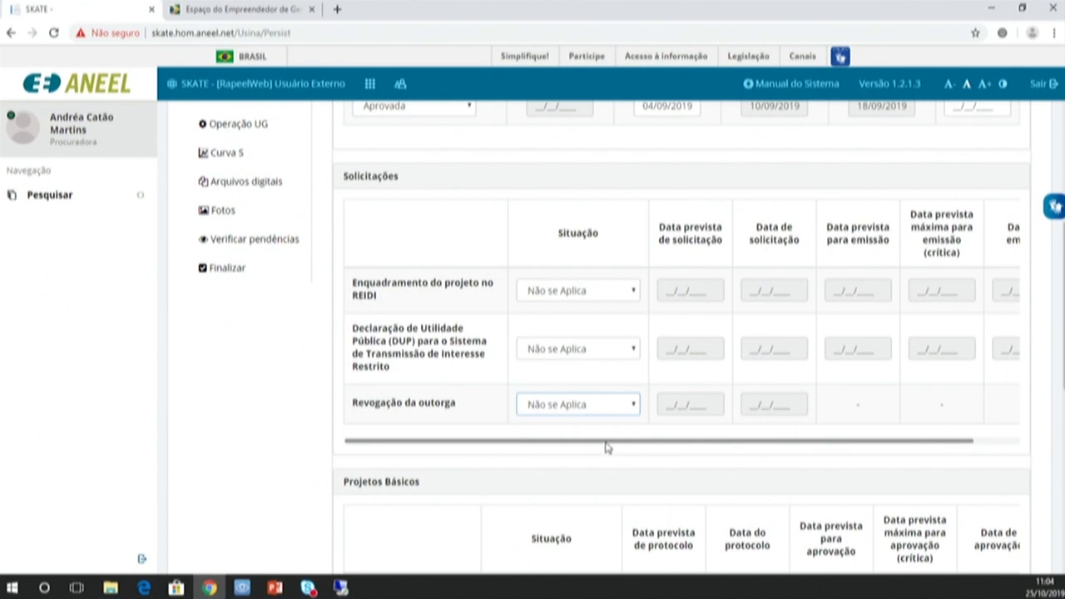
drag(606, 448, 467, 453)
drag(865, 448, 1012, 460)
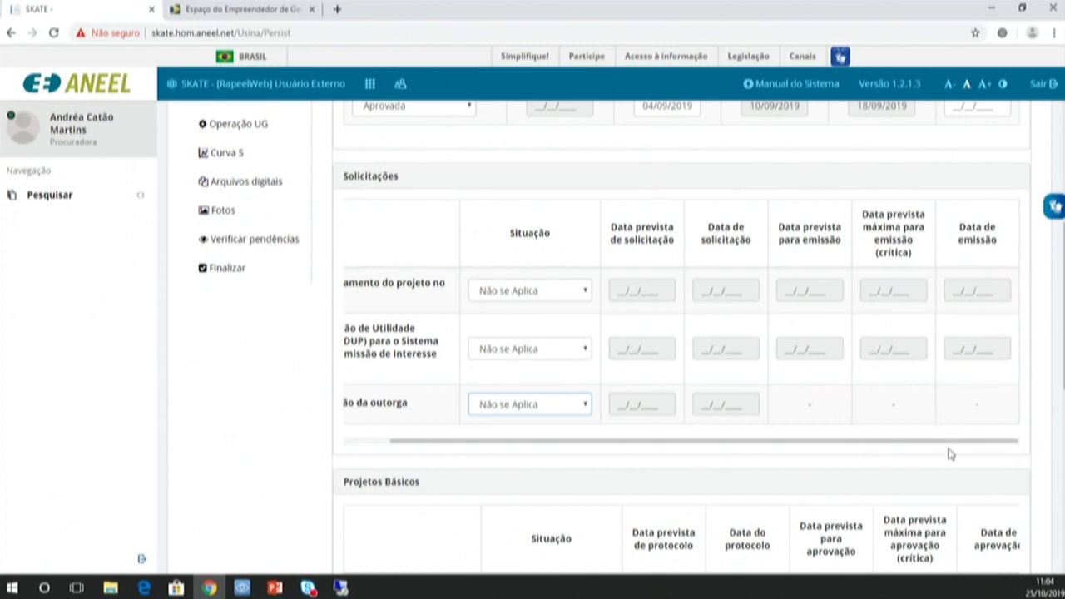
drag(949, 441, 773, 440)
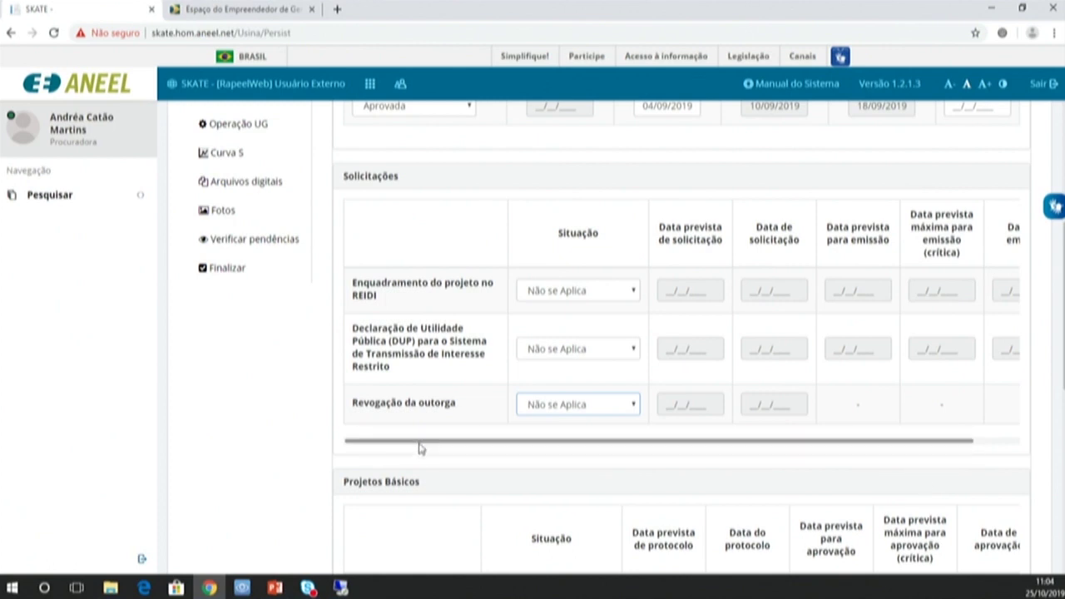
drag(420, 447, 316, 420)
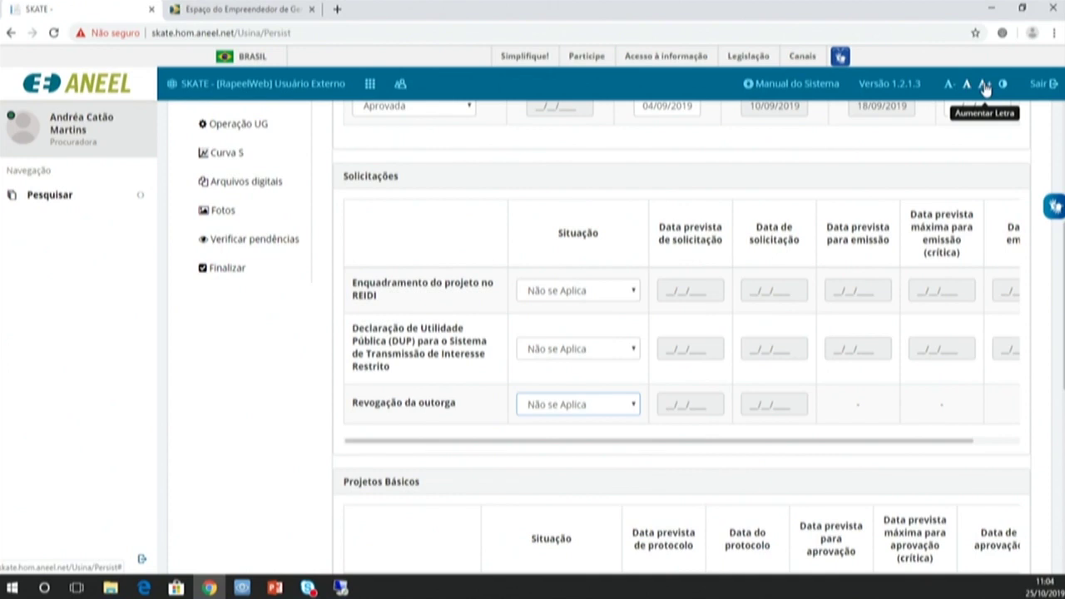
click(985, 86)
click(985, 86)
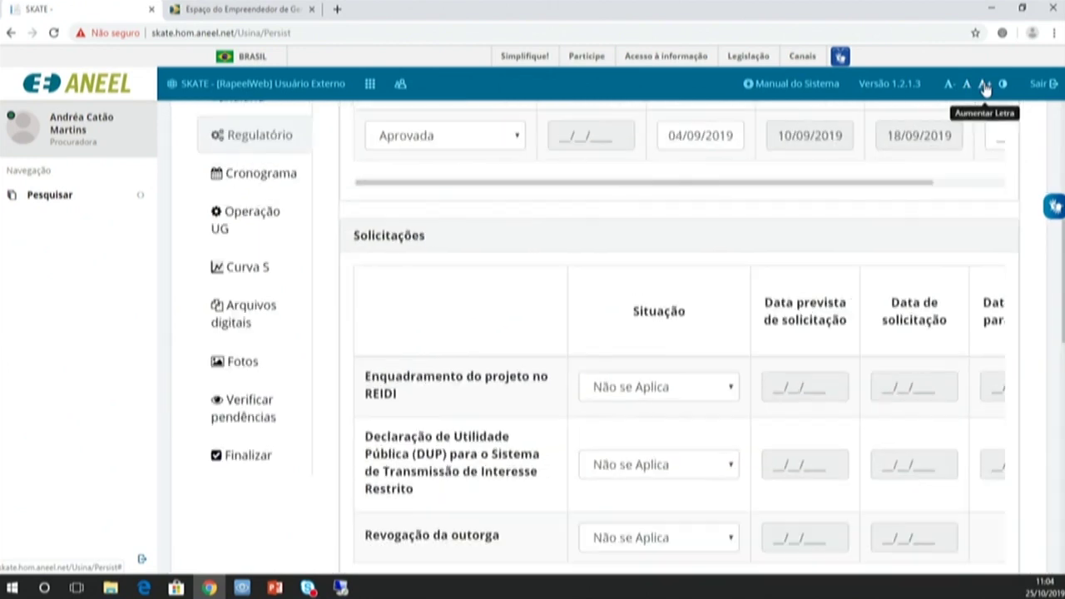
scroll(735, 501, down, 2)
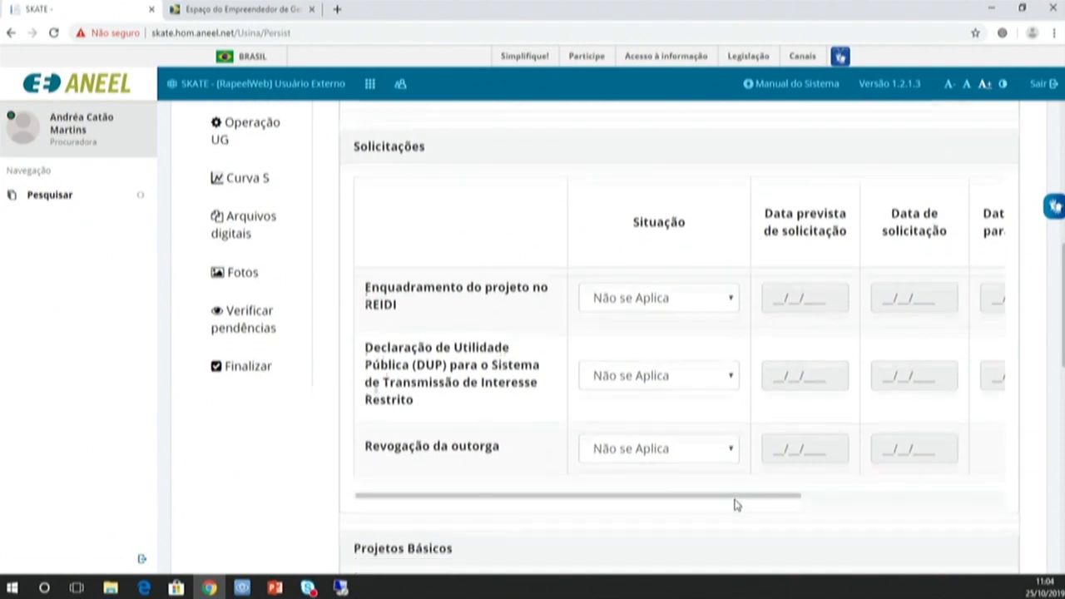
drag(722, 453, 623, 409)
drag(509, 410, 468, 452)
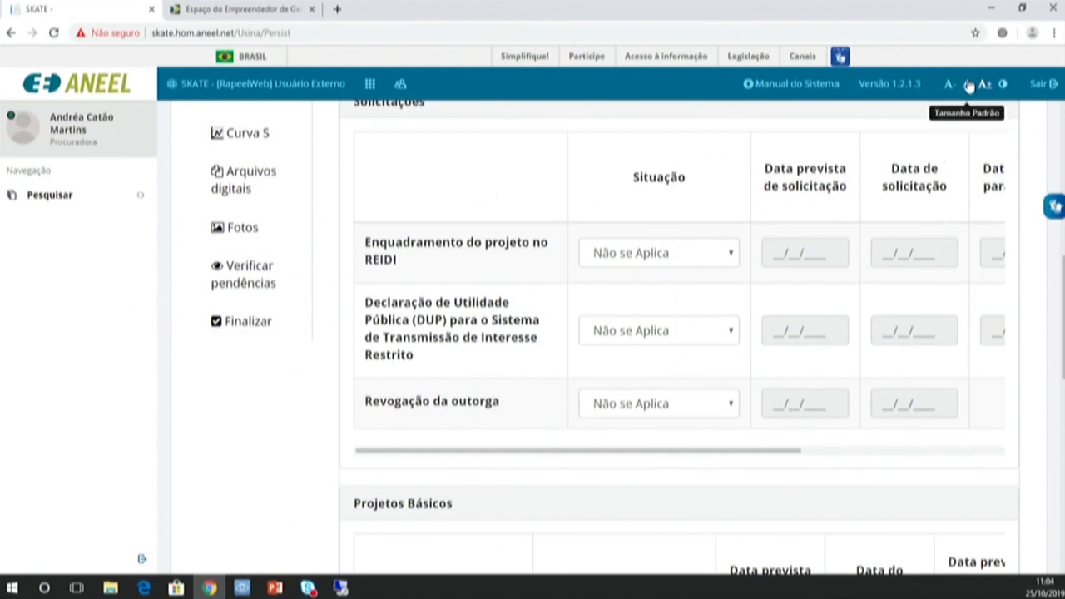
click(966, 83)
scroll(932, 278, up, 1)
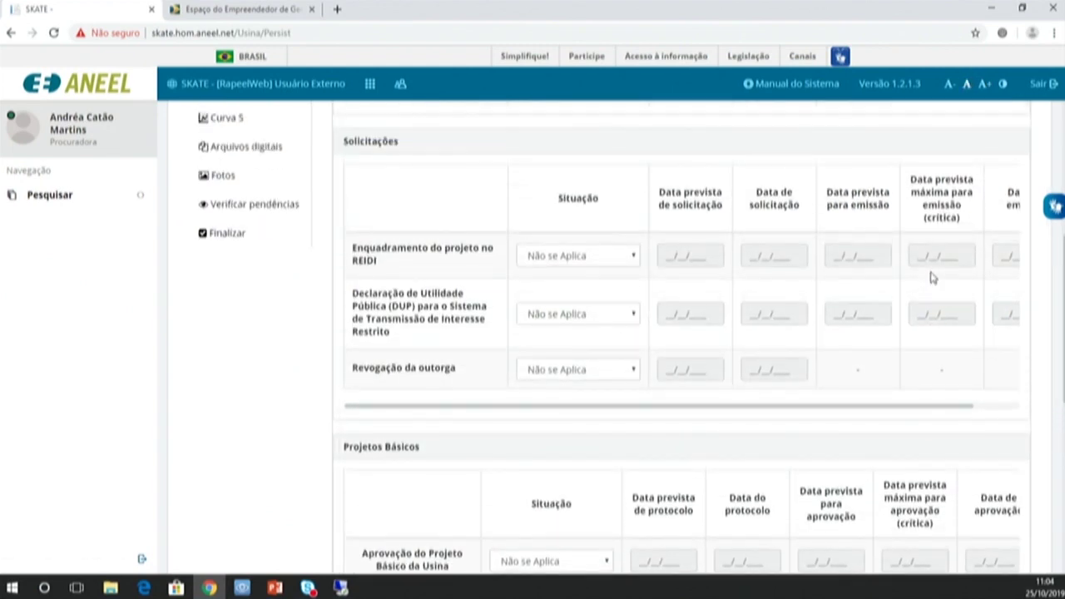
drag(921, 414, 570, 427)
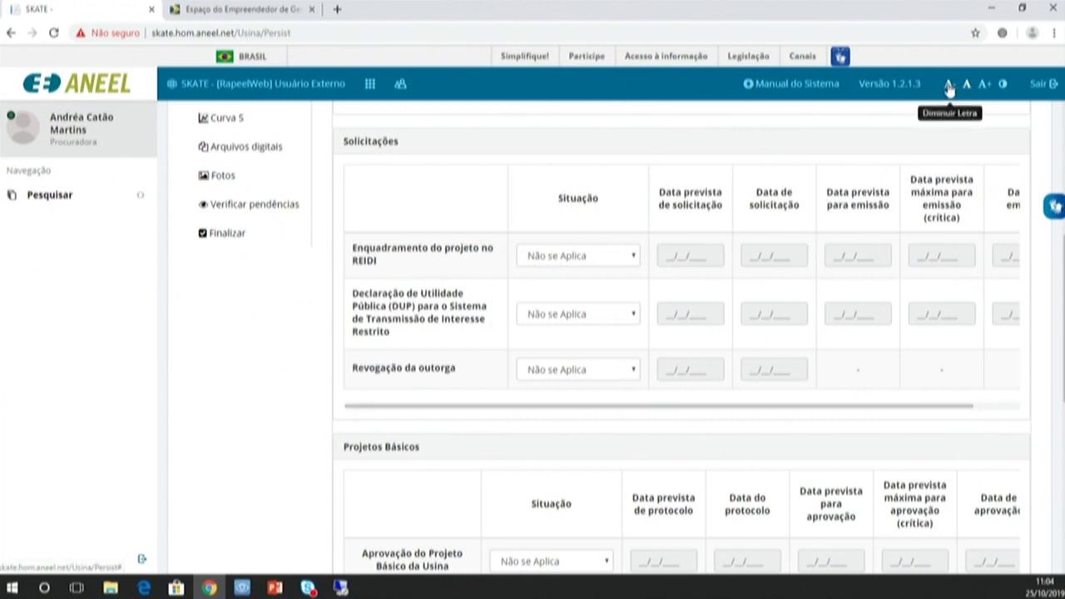
click(947, 84)
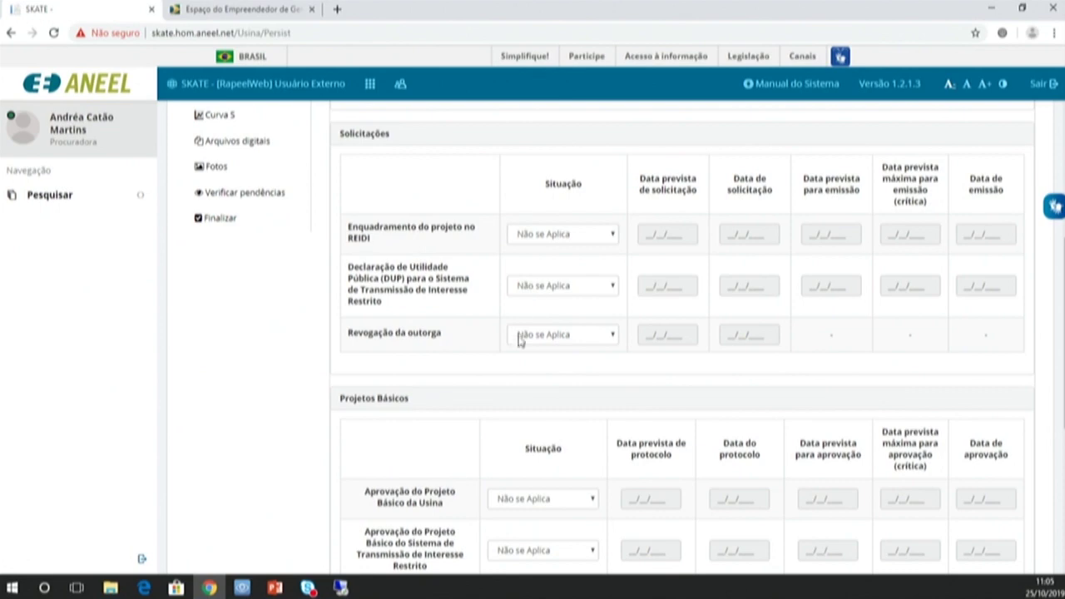
scroll(518, 347, down, 5)
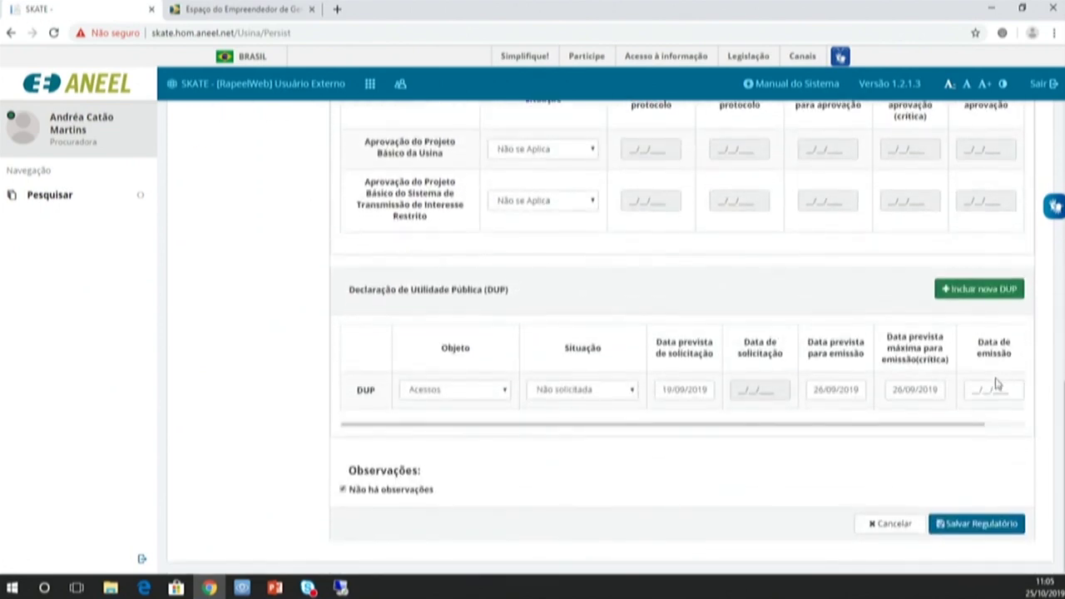
drag(924, 431, 850, 366)
scroll(850, 366, up, 7)
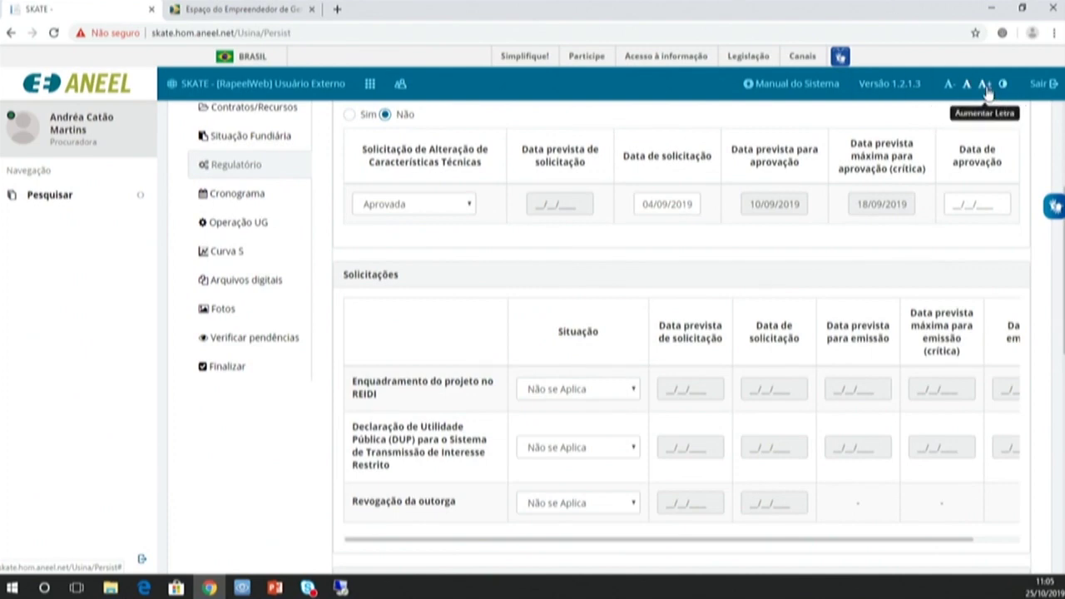
click(985, 87)
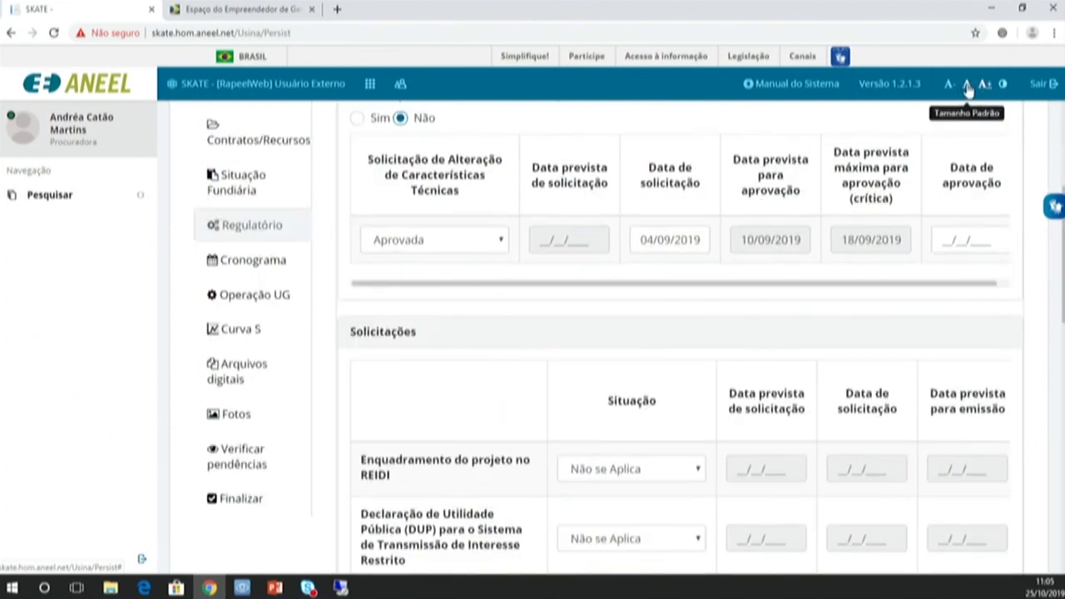
click(968, 86)
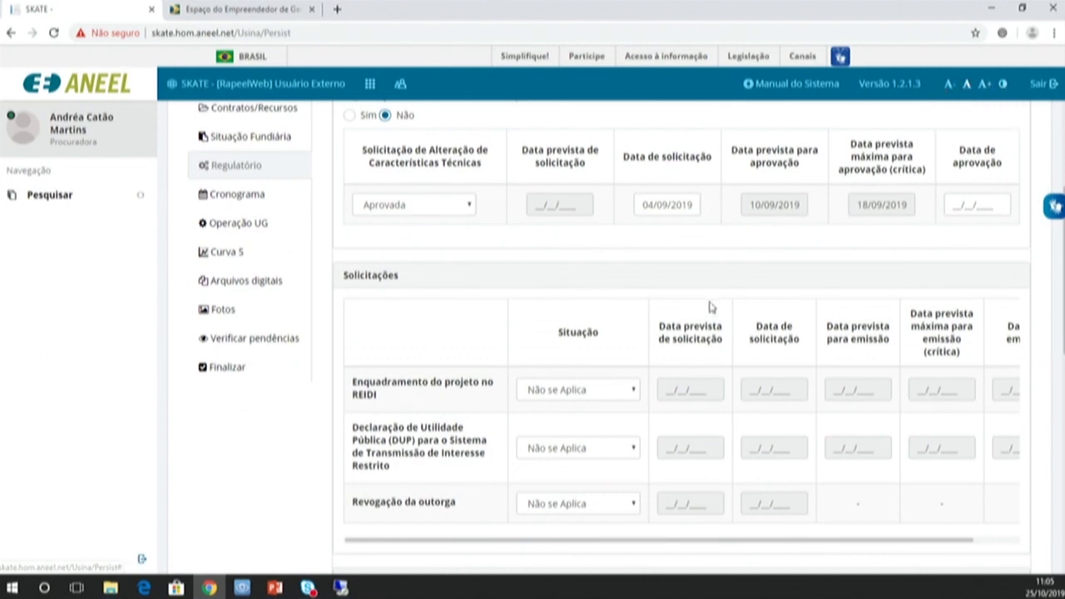
scroll(566, 278, down, 4)
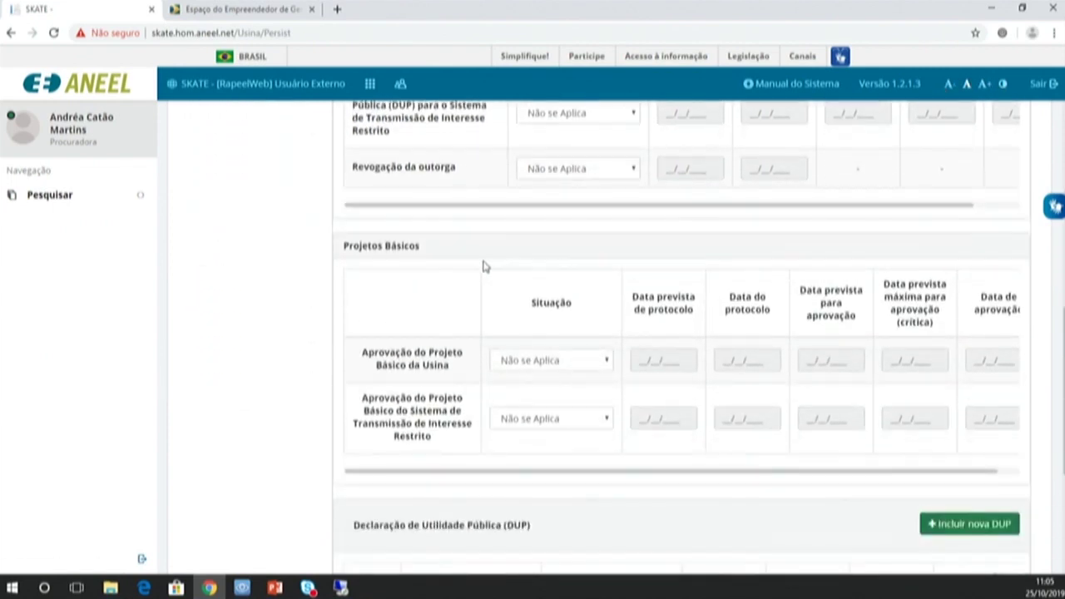
- Mark Aprovação do Projeto Básico da Usina as Aprovado PB
scroll(488, 266, down, 1)
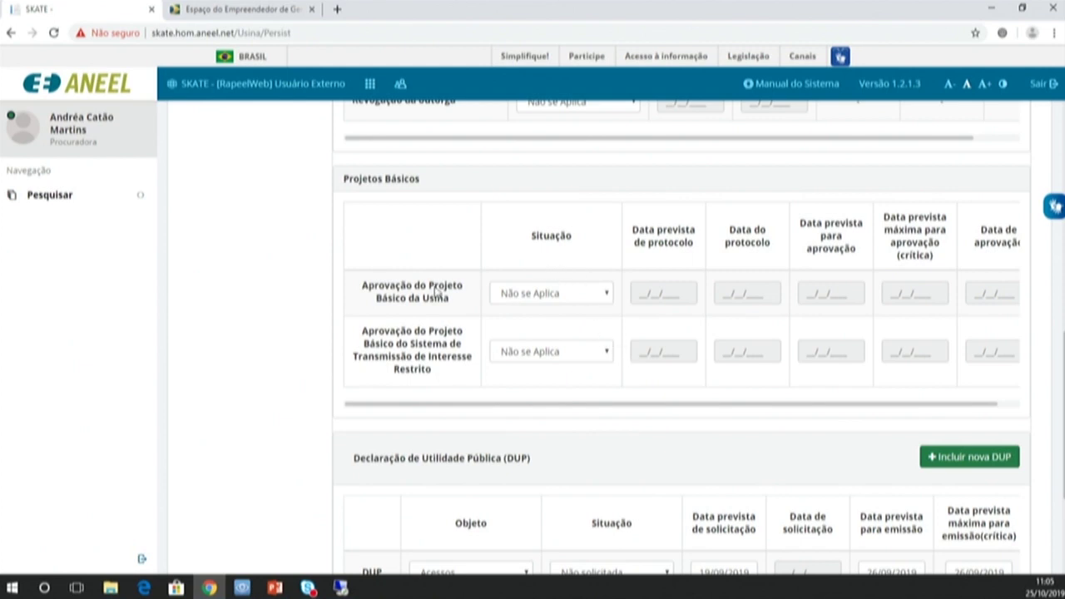
click(540, 295)
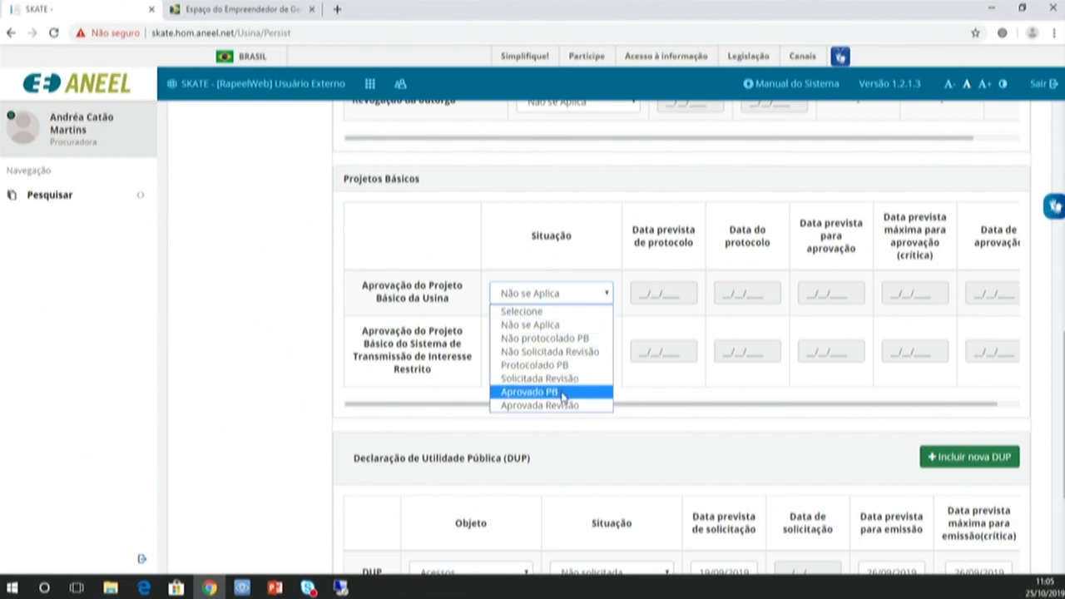
click(563, 392)
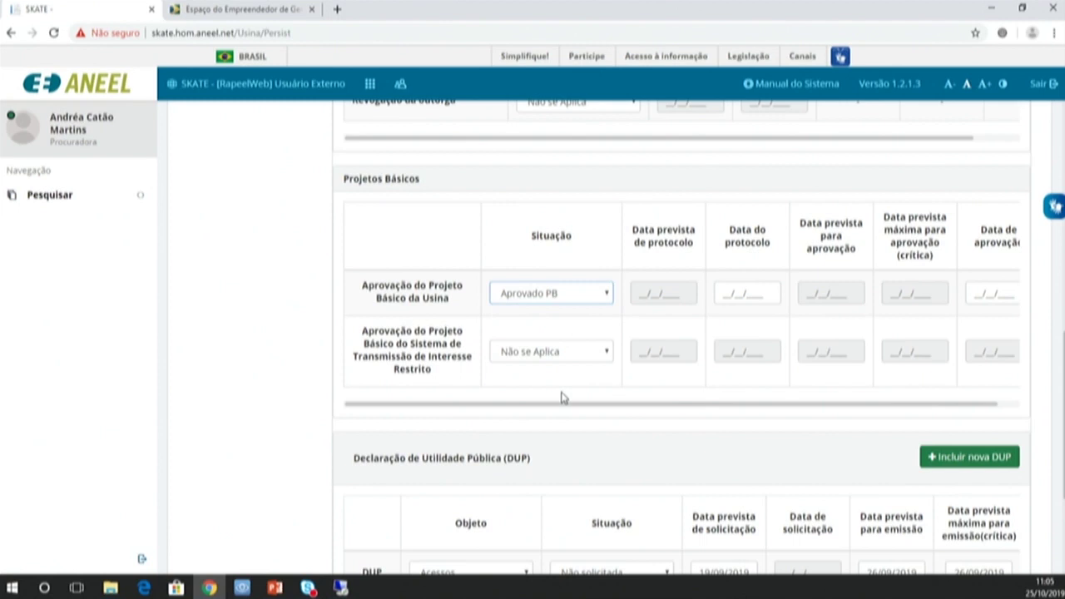
click(995, 295)
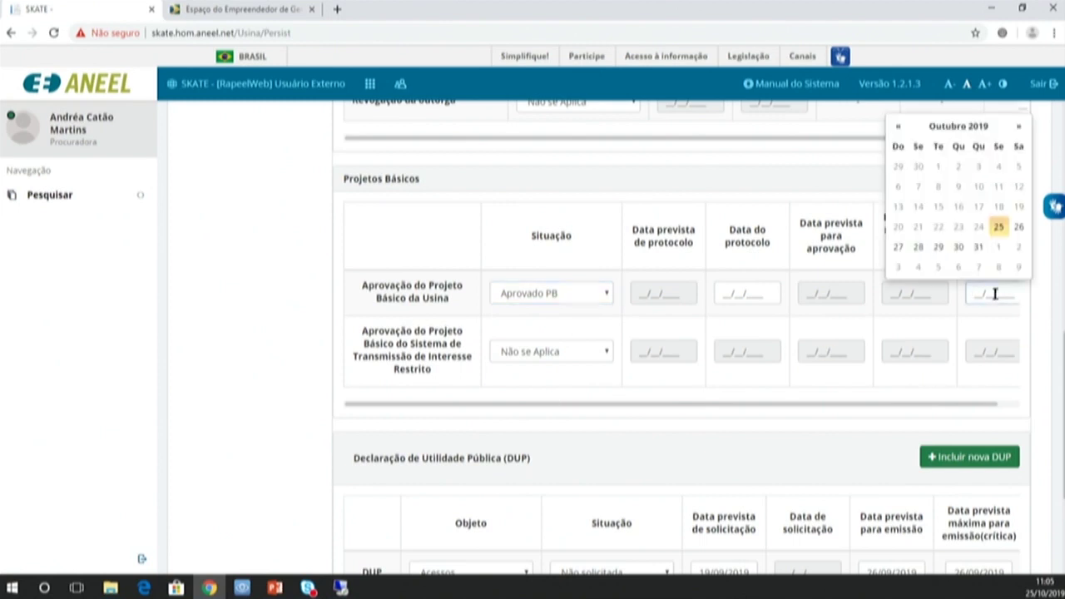
click(594, 291)
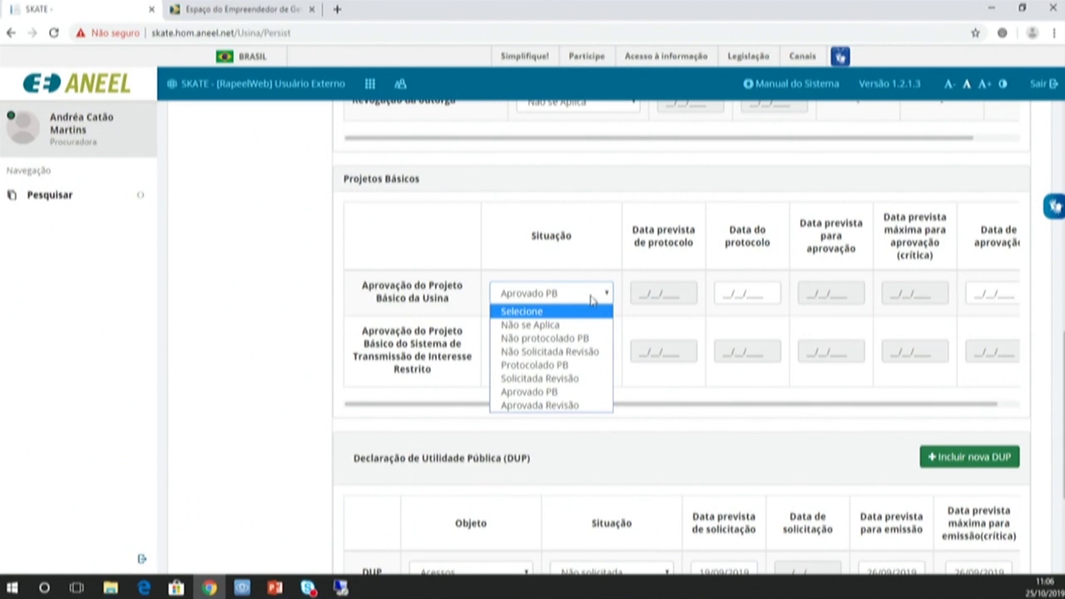
click(715, 411)
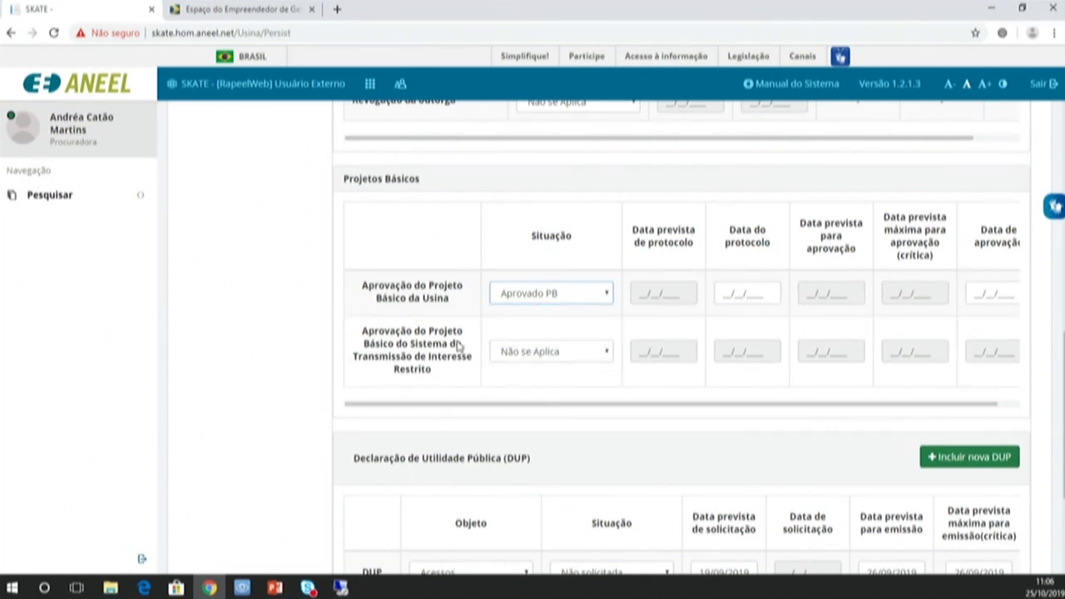
scroll(466, 340, down, 2)
scroll(466, 340, down, 1)
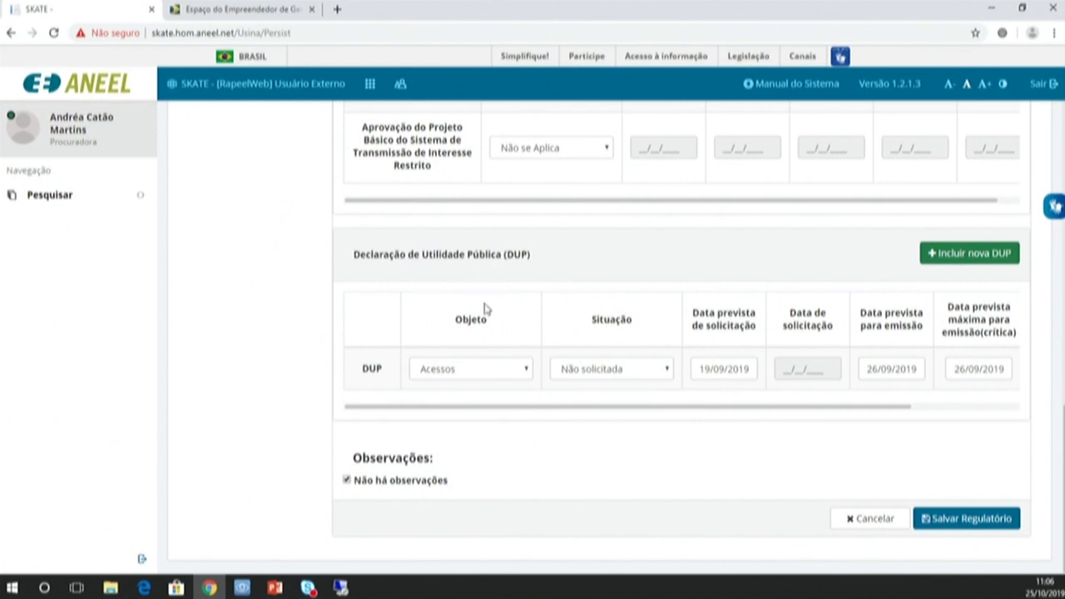
- Add a Barramento DUP with status Emitida, issued 08/10/2019
click(967, 256)
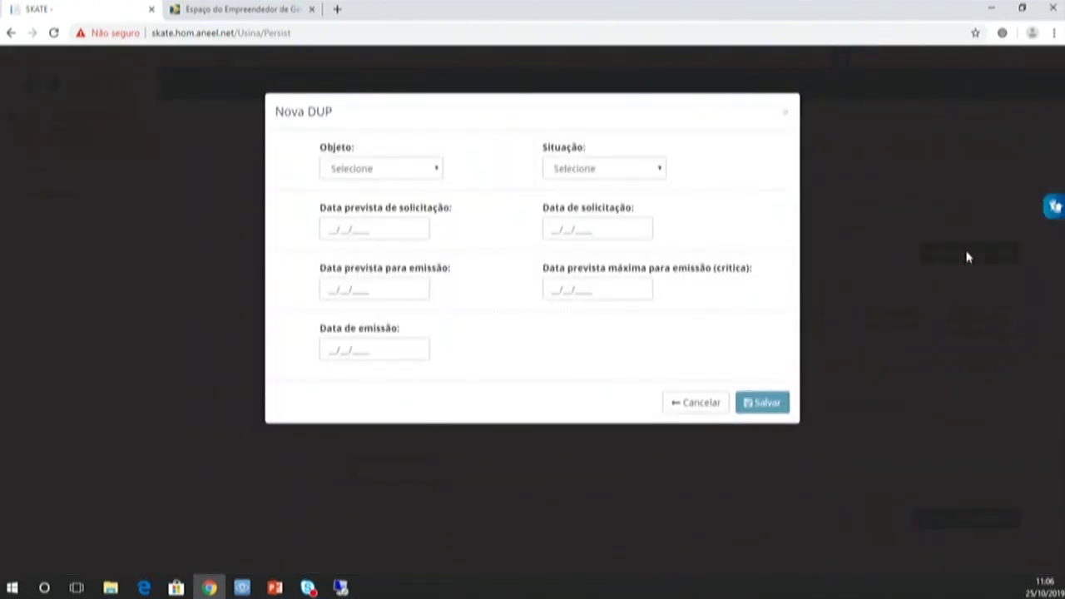
click(386, 170)
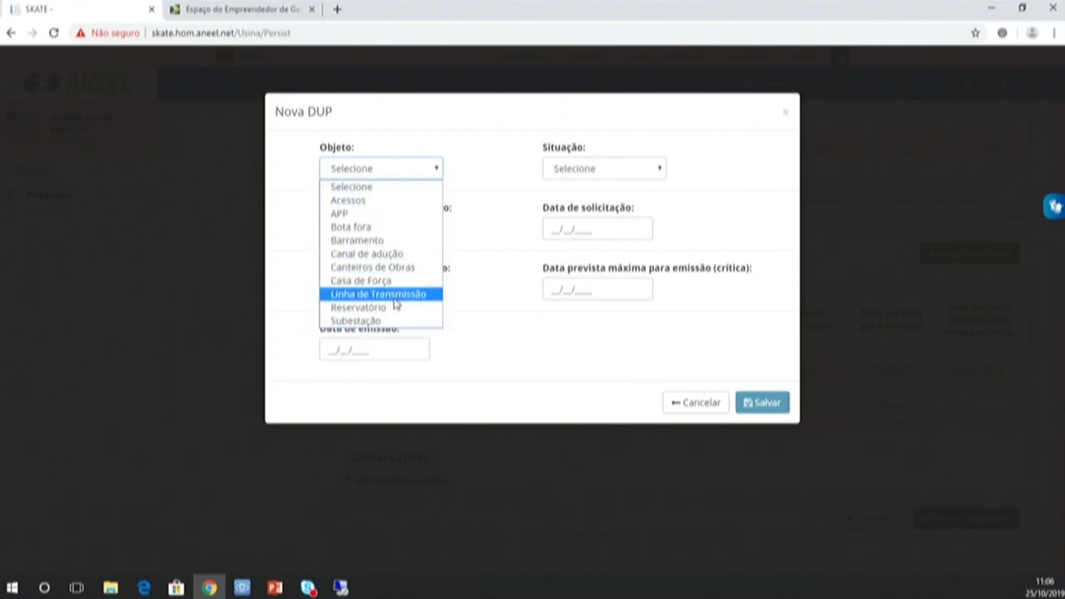
click(391, 241)
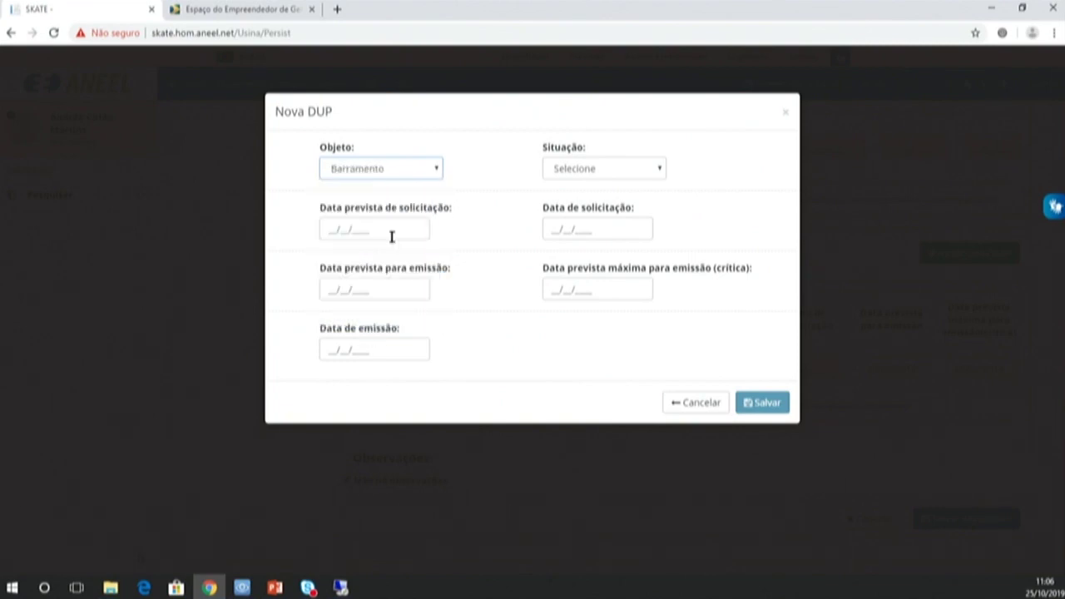
click(569, 176)
click(588, 230)
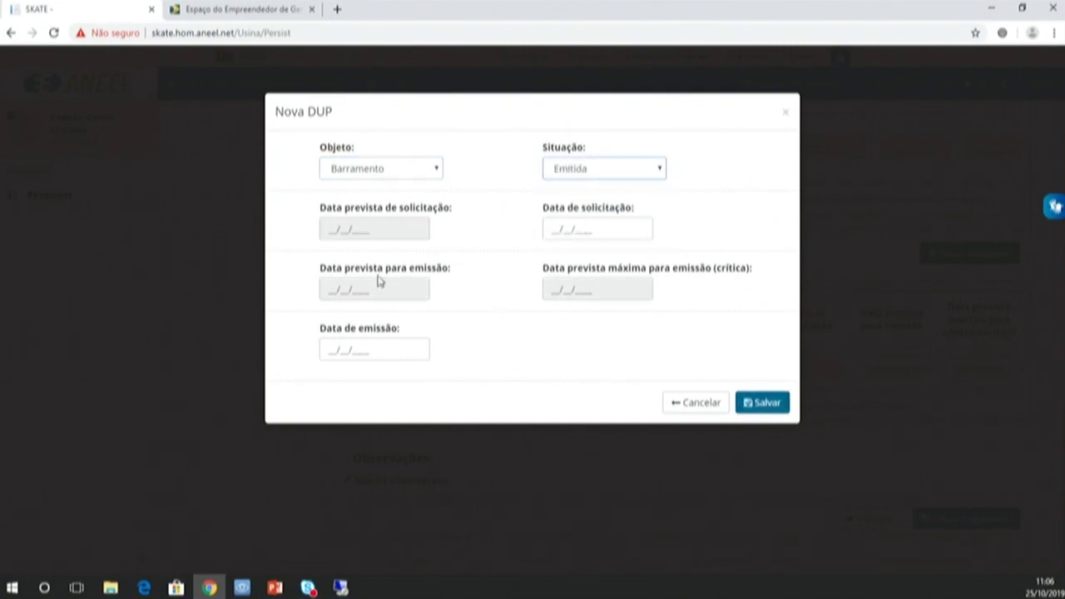
click(360, 352)
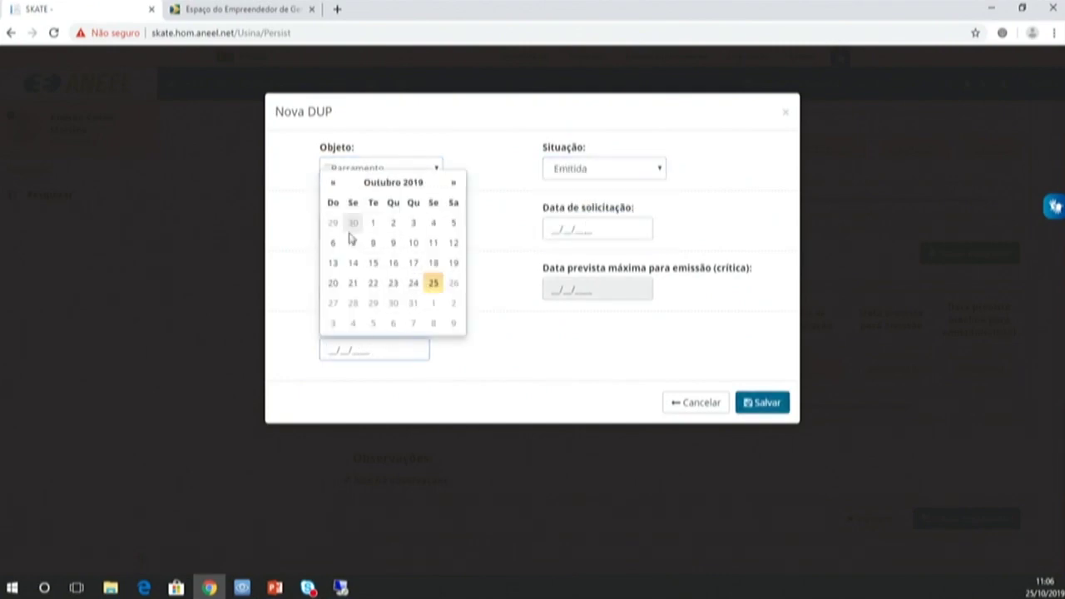
click(376, 244)
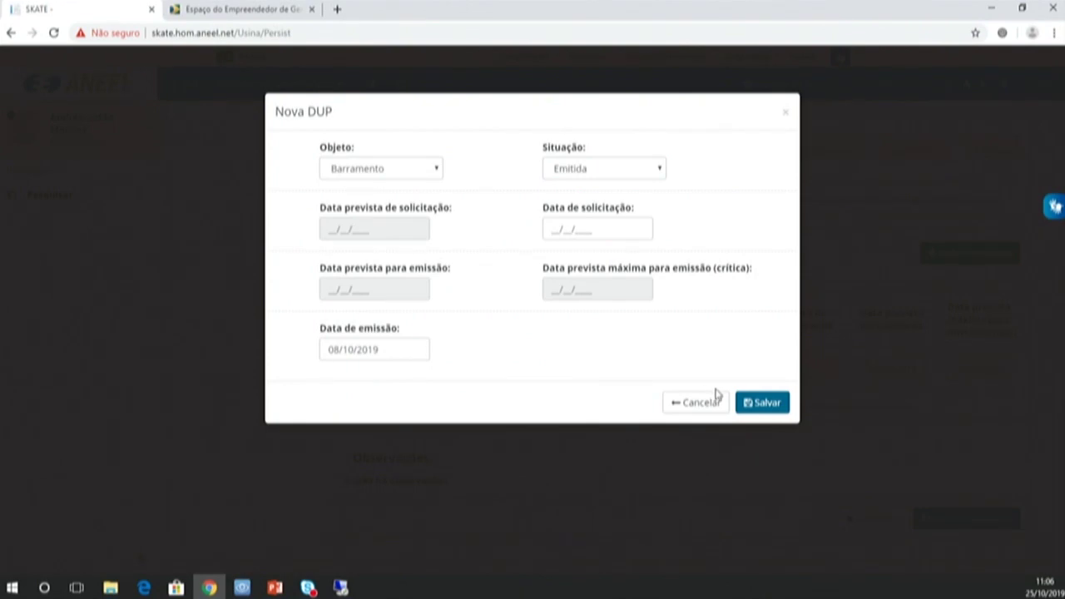
click(762, 404)
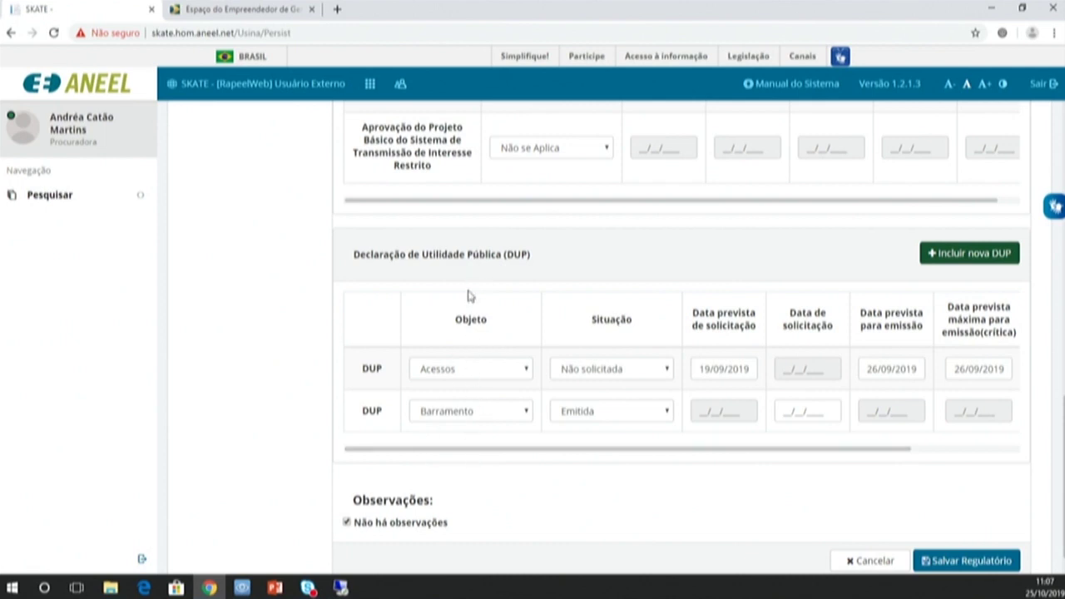
- Start a Reservatório DUP with status Solicitada, requested 15/01/2019
scroll(447, 423, down, 1)
click(948, 213)
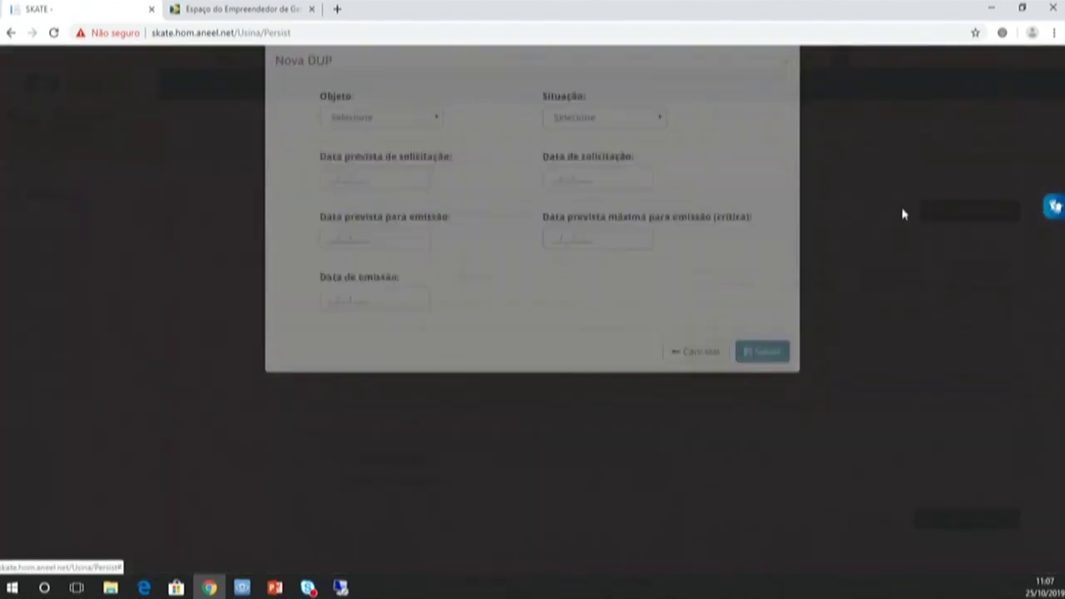
click(406, 171)
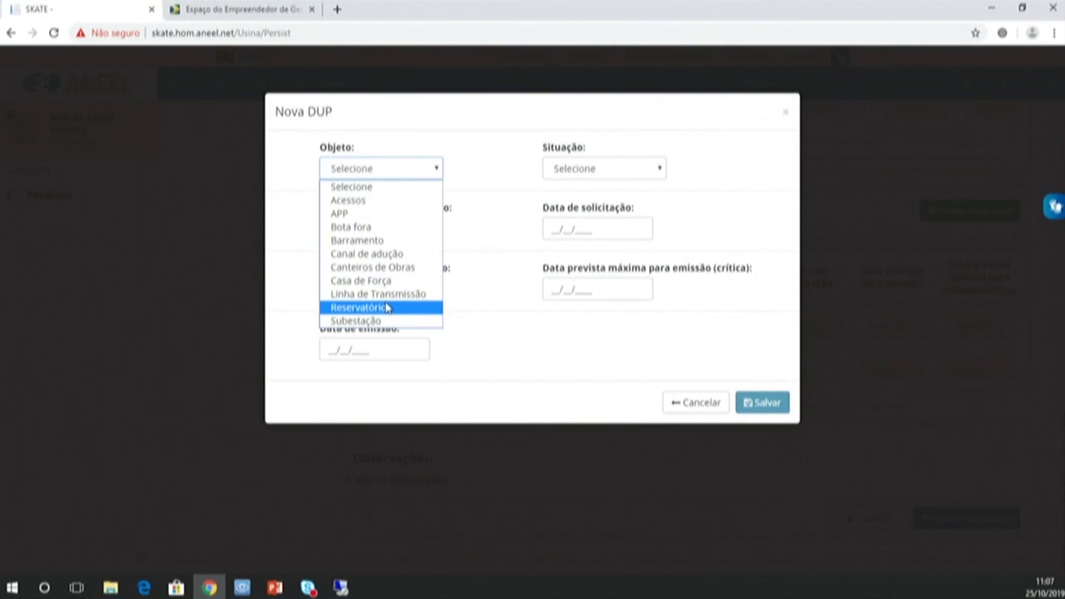
click(386, 307)
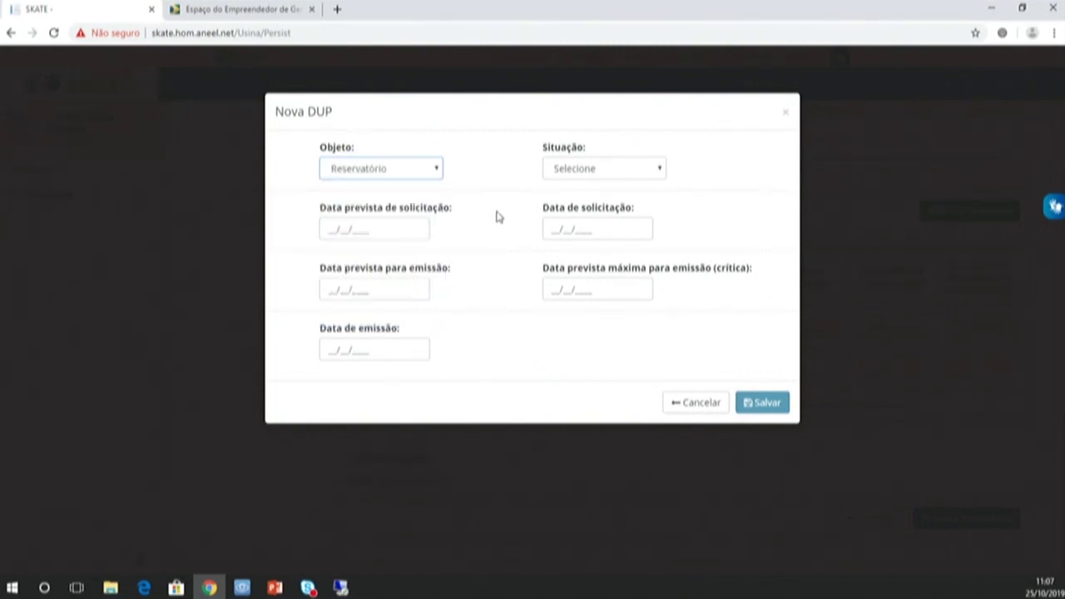
click(580, 169)
click(593, 201)
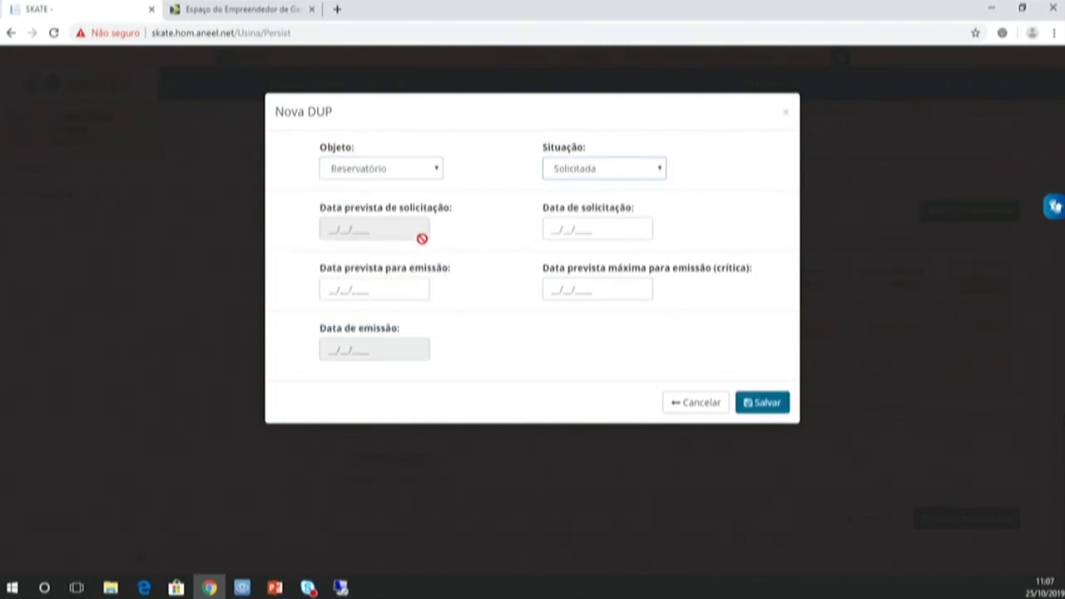
click(574, 226)
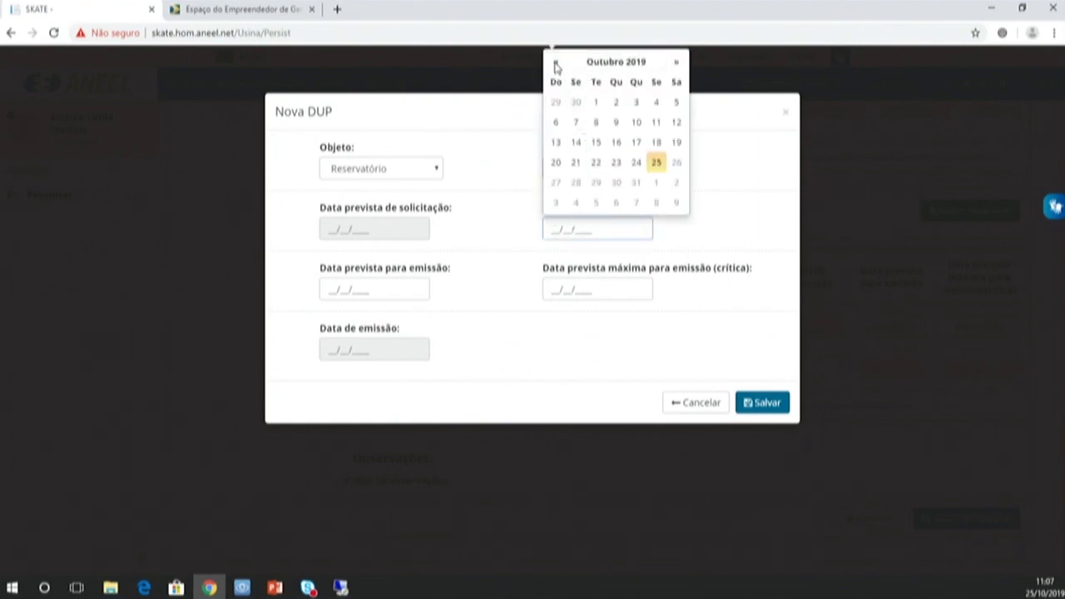
click(641, 62)
click(569, 120)
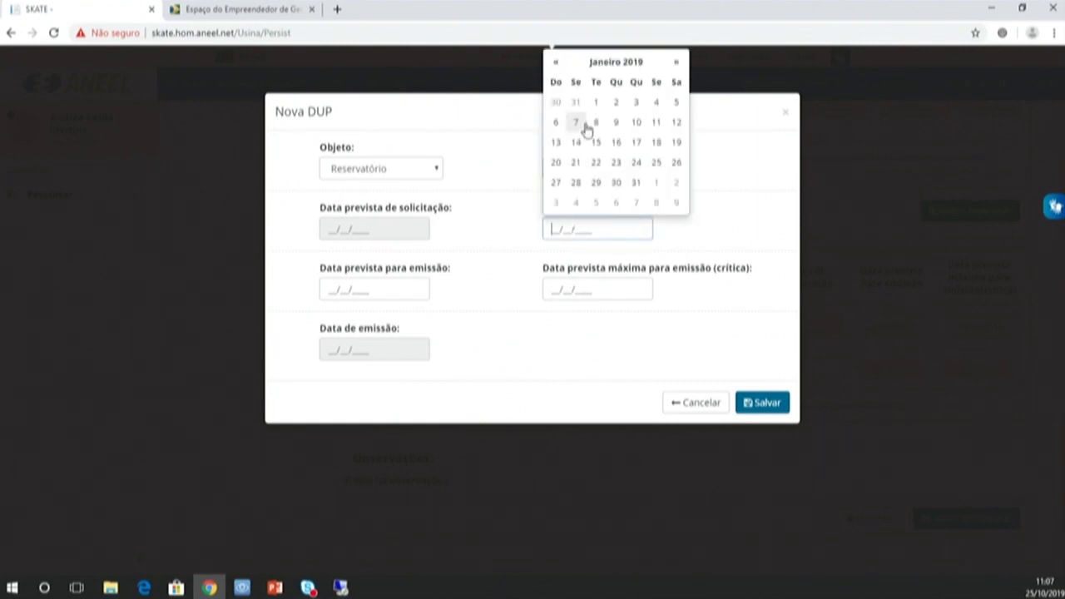
click(597, 141)
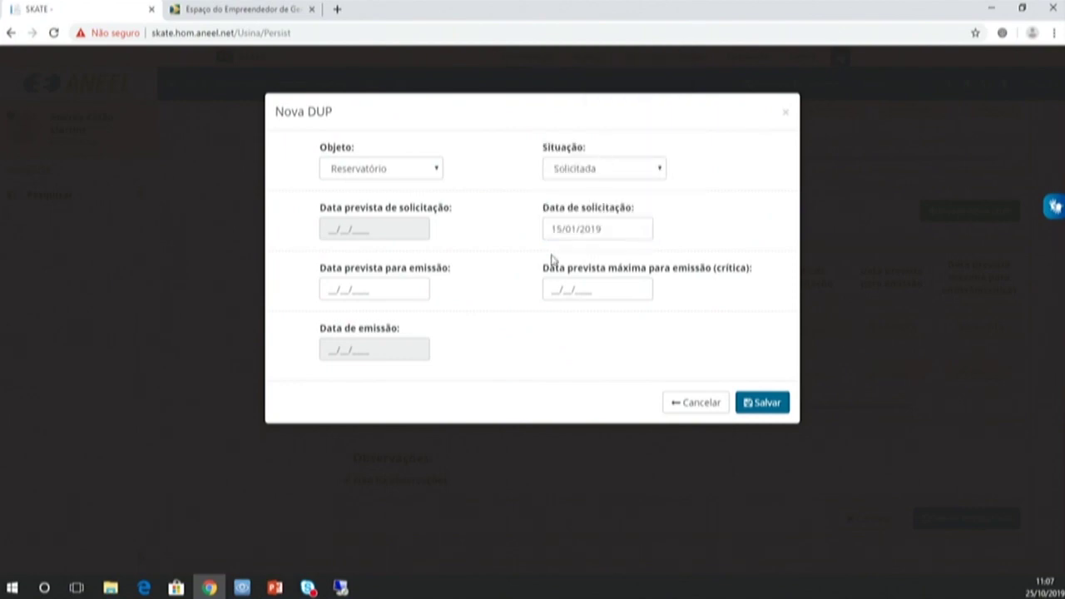
- Give the Reservatório DUP expected issue 20/11/2019 and critical date 27/11/2019, and save it
click(376, 288)
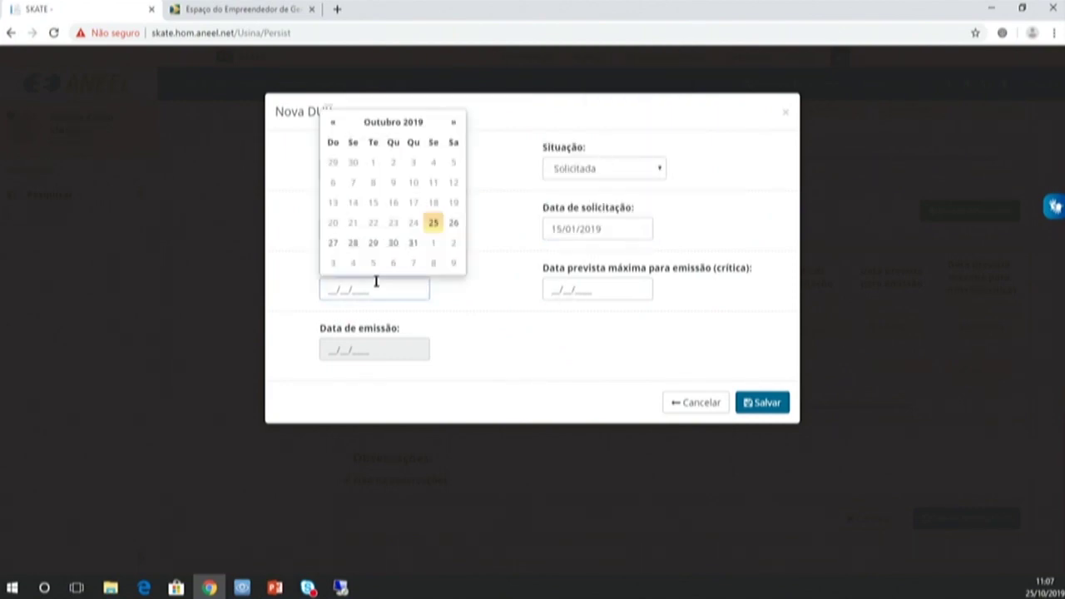
click(455, 124)
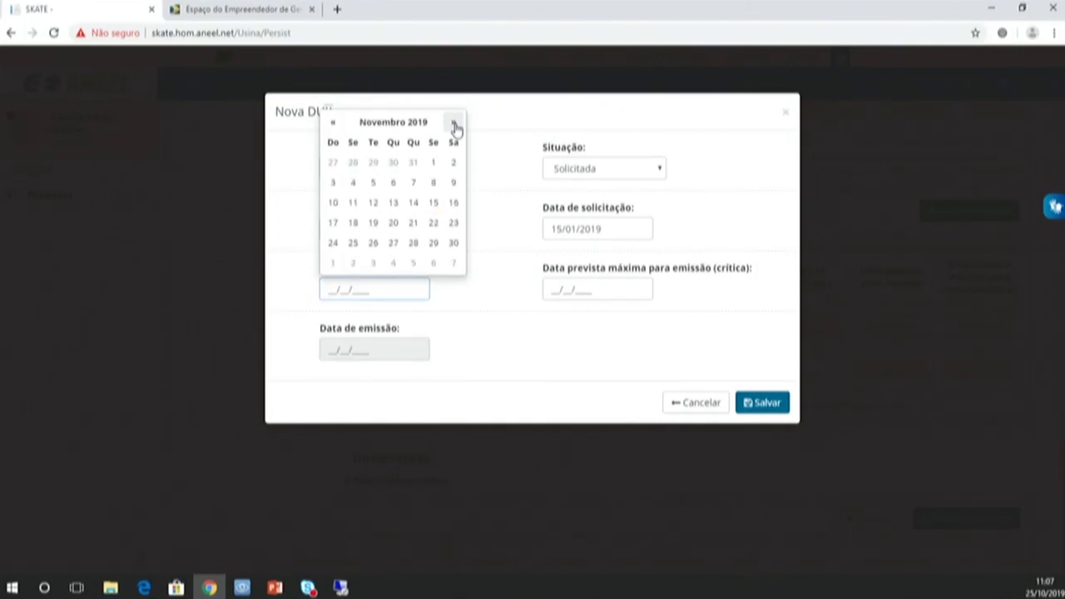
click(394, 226)
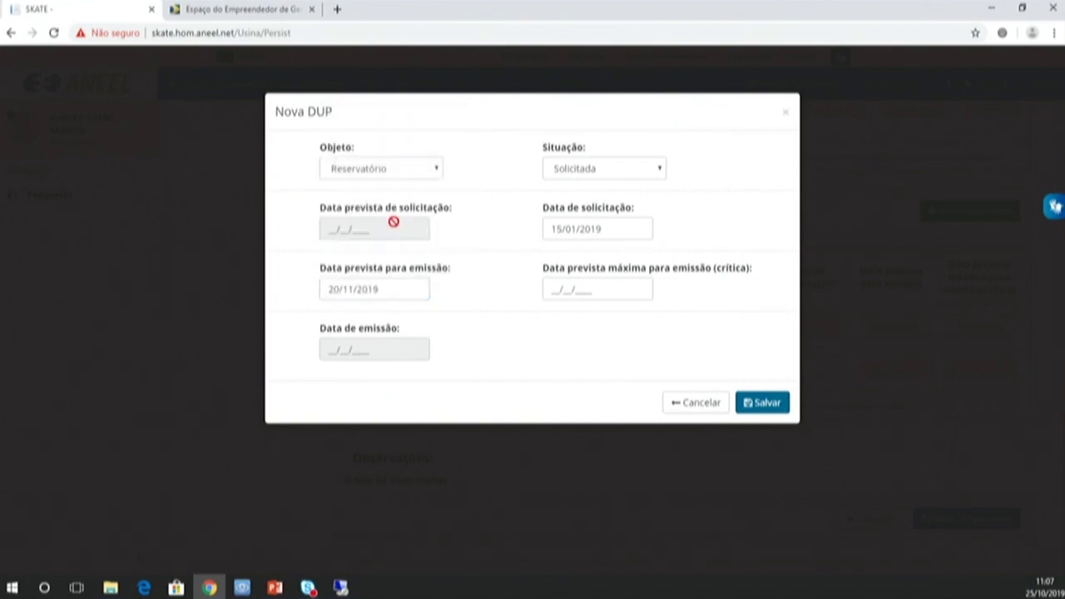
click(576, 290)
click(676, 124)
click(614, 243)
click(757, 403)
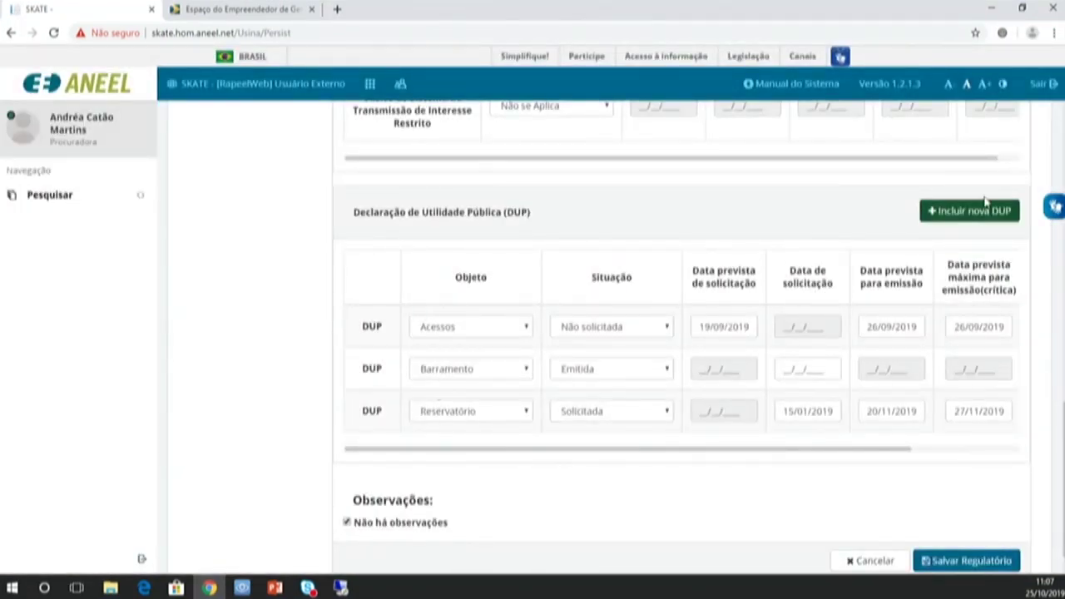
- Scroll the DUP table to the Data de emissão column and delete a DUP row
click(944, 454)
drag(943, 454, 1054, 452)
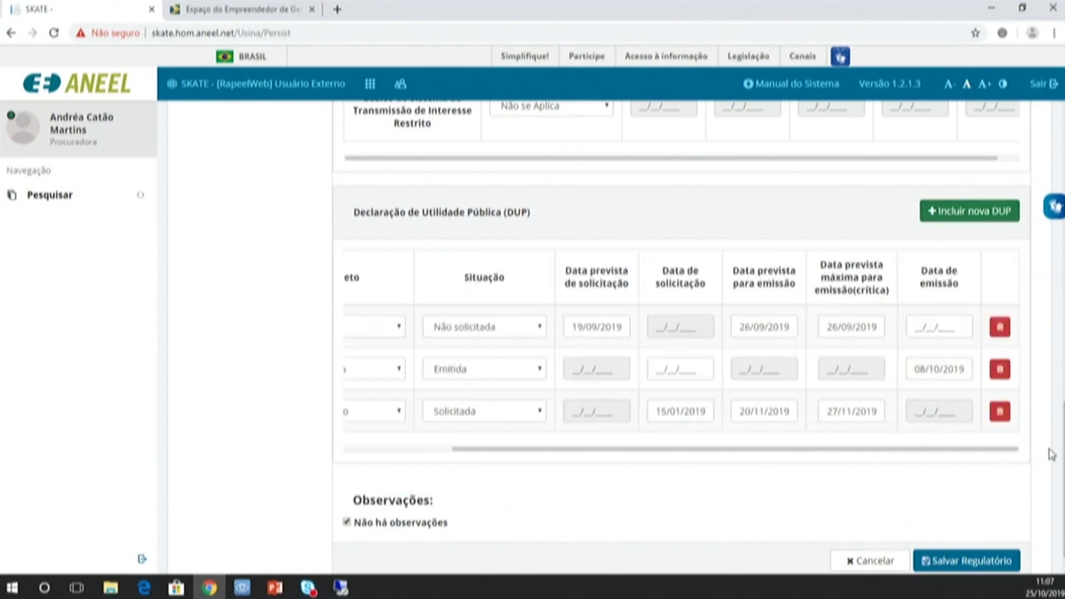
drag(932, 452, 1056, 452)
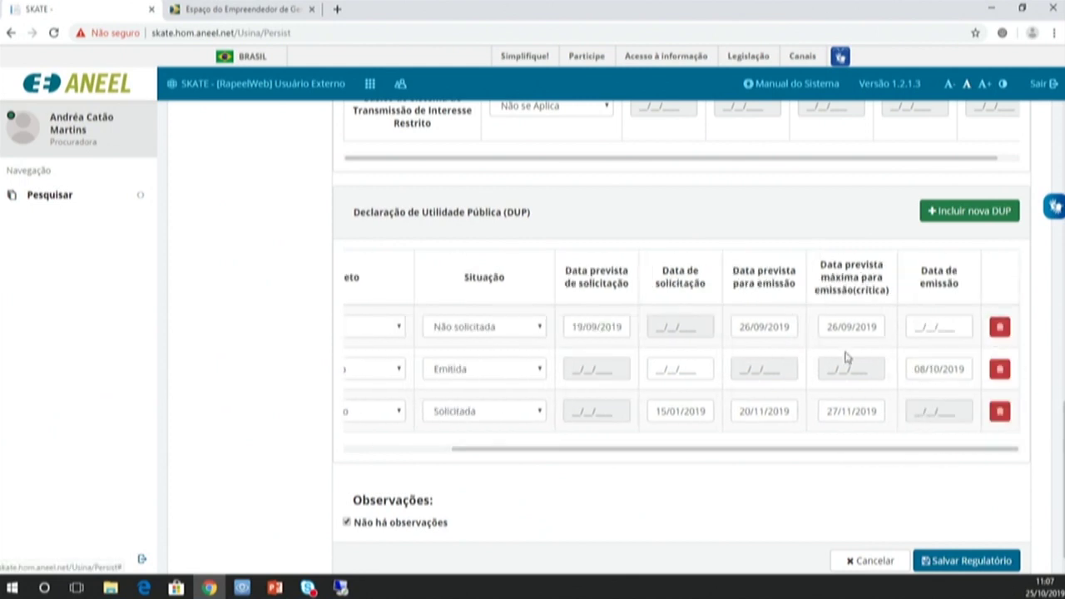
drag(742, 449, 691, 454)
click(384, 324)
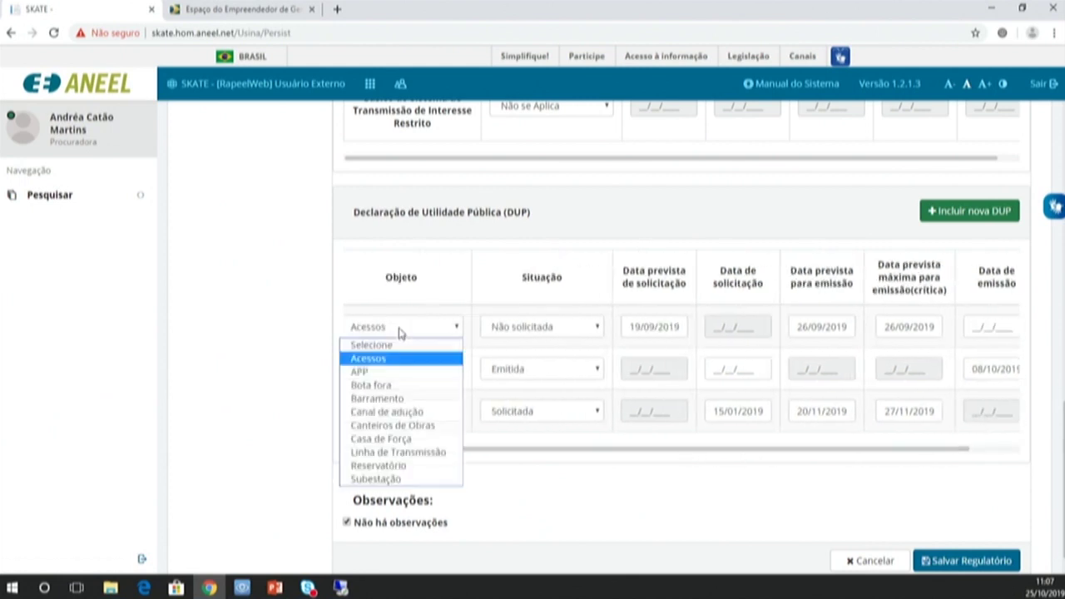
click(423, 316)
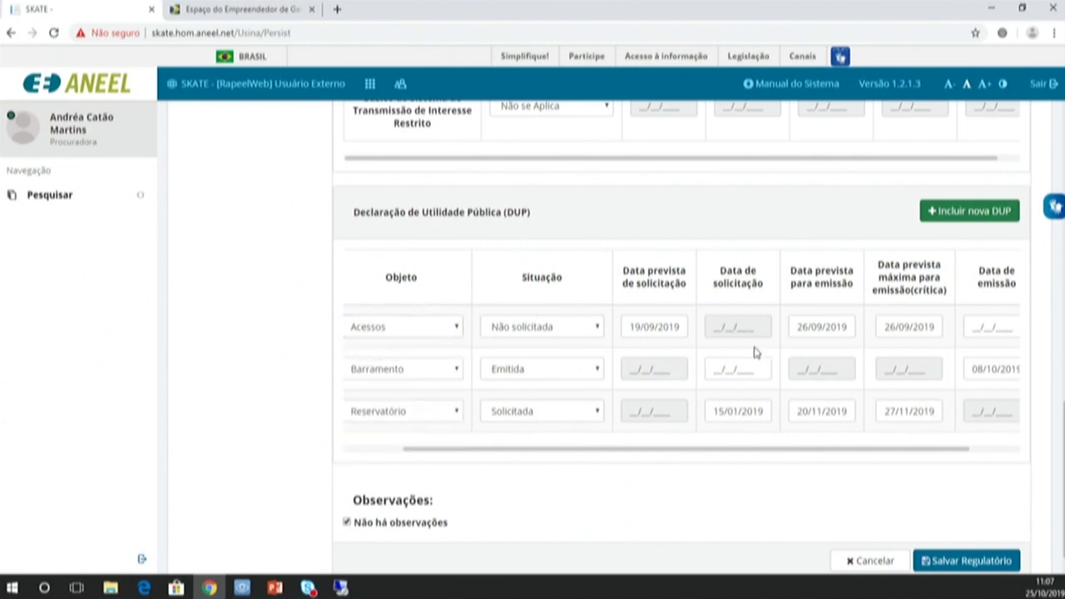
drag(896, 451, 945, 451)
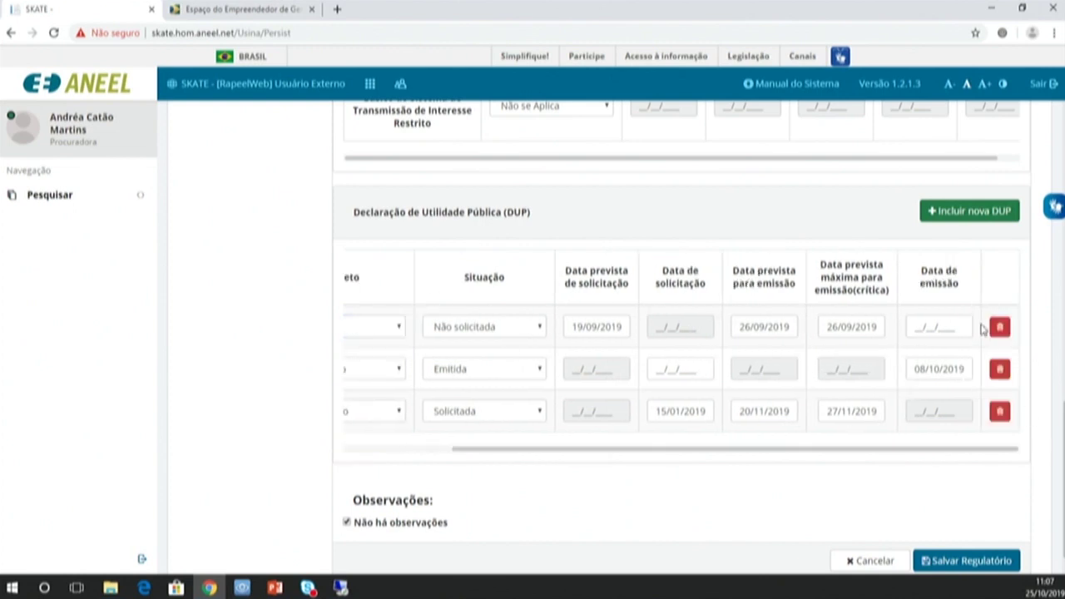
click(999, 326)
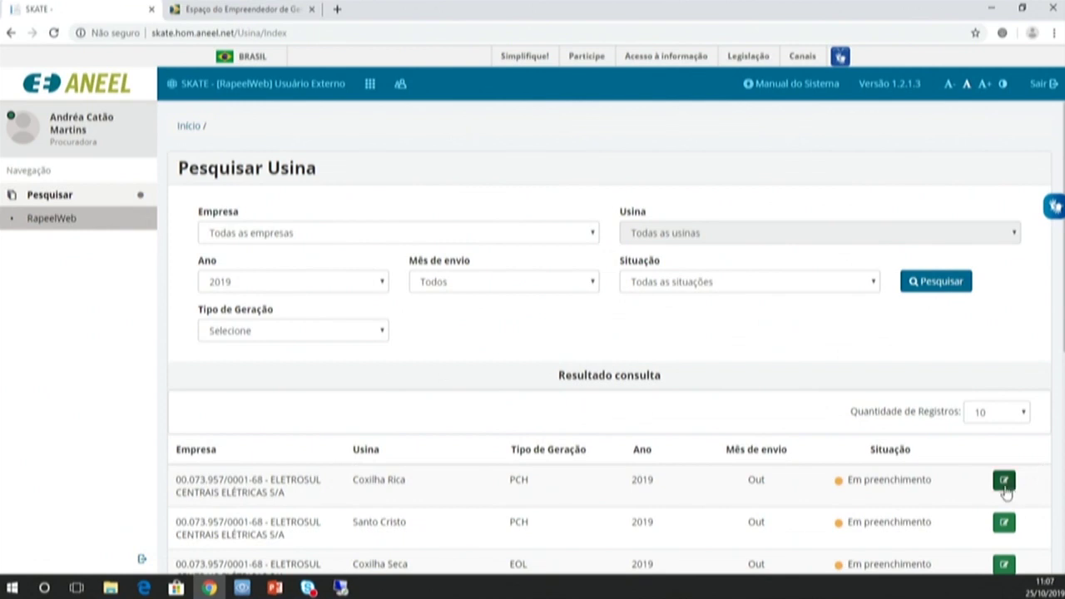
- Open the Passo São João report for editing at its Regulatório section
scroll(1005, 493, down, 2)
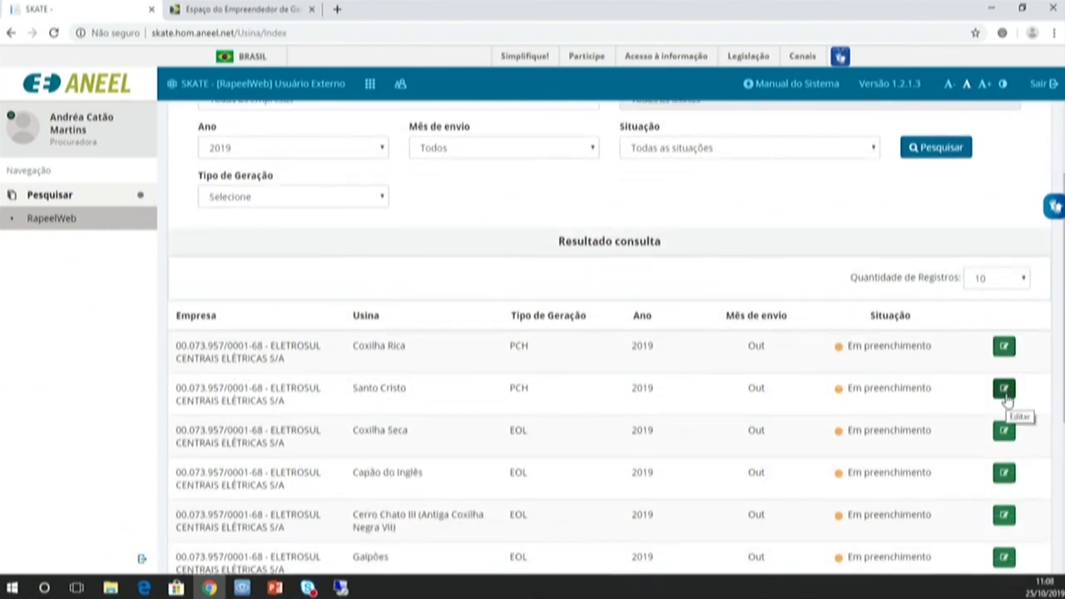
scroll(1007, 399, down, 3)
scroll(1007, 399, down, 1)
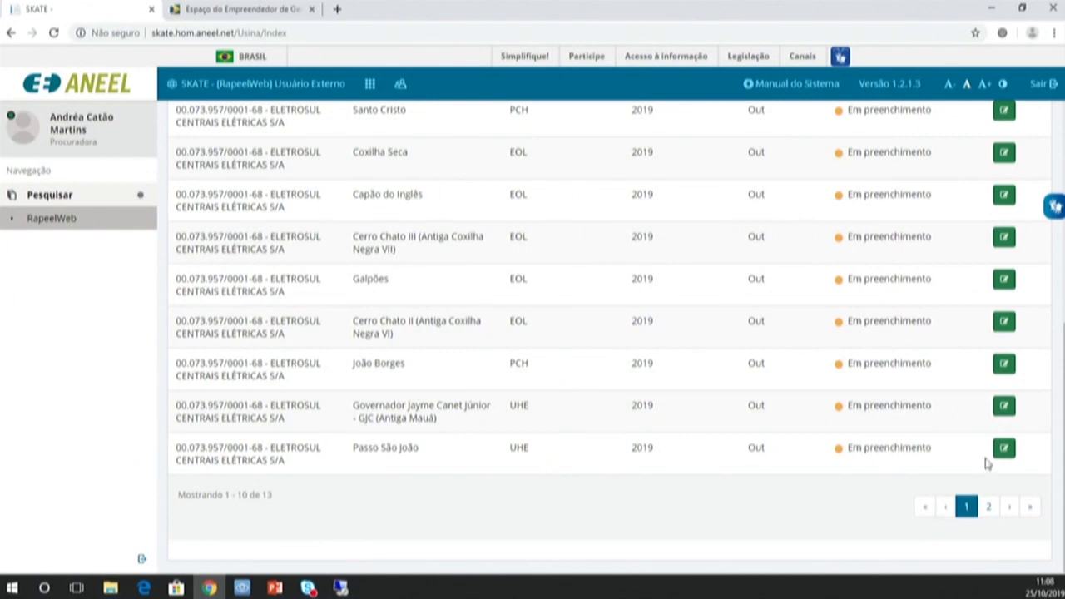
click(1005, 448)
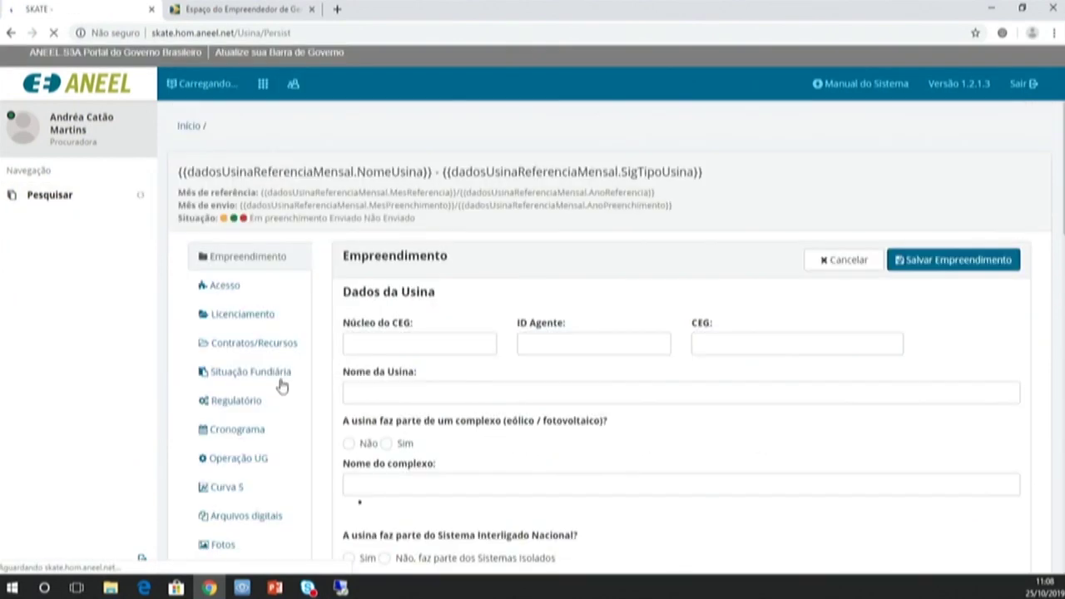
scroll(274, 424, down, 2)
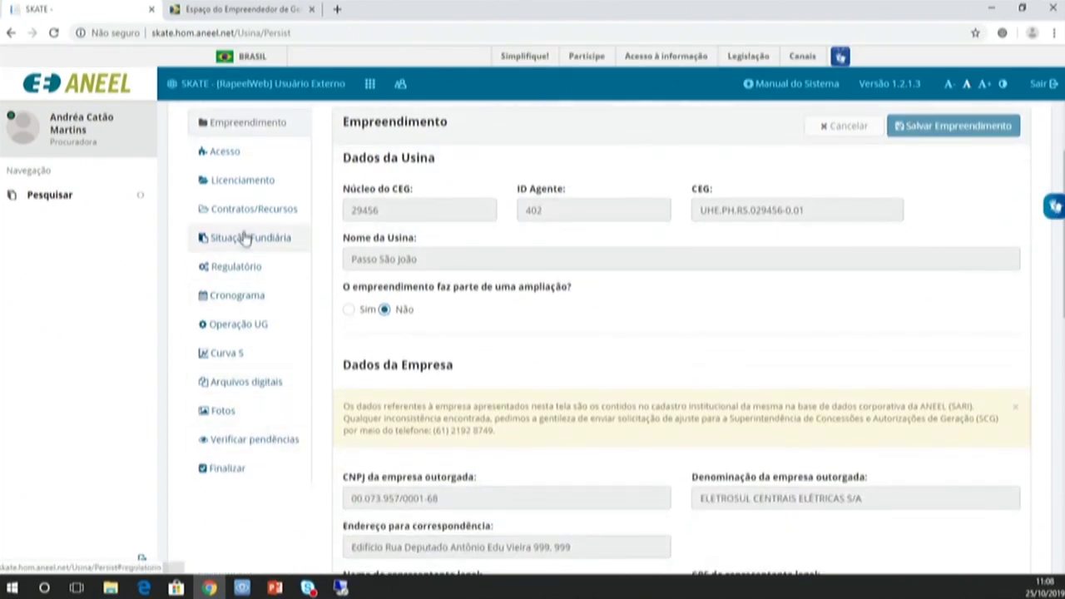
click(248, 268)
- Set the Acessos DUP status to Solicitada and save the Regulatório section
scroll(990, 350, down, 6)
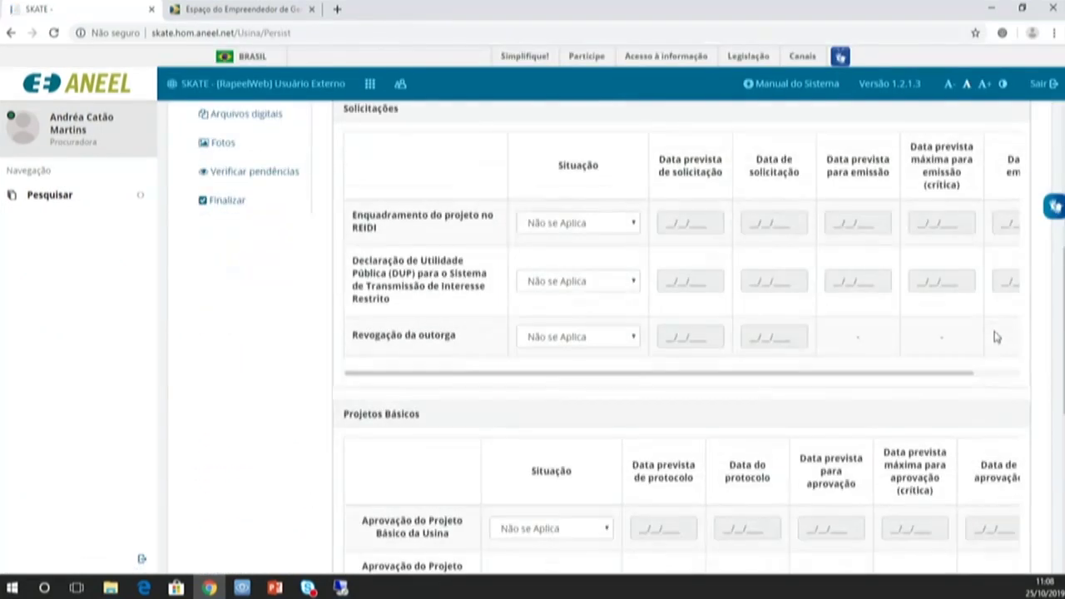
scroll(972, 388, down, 3)
drag(723, 407, 488, 421)
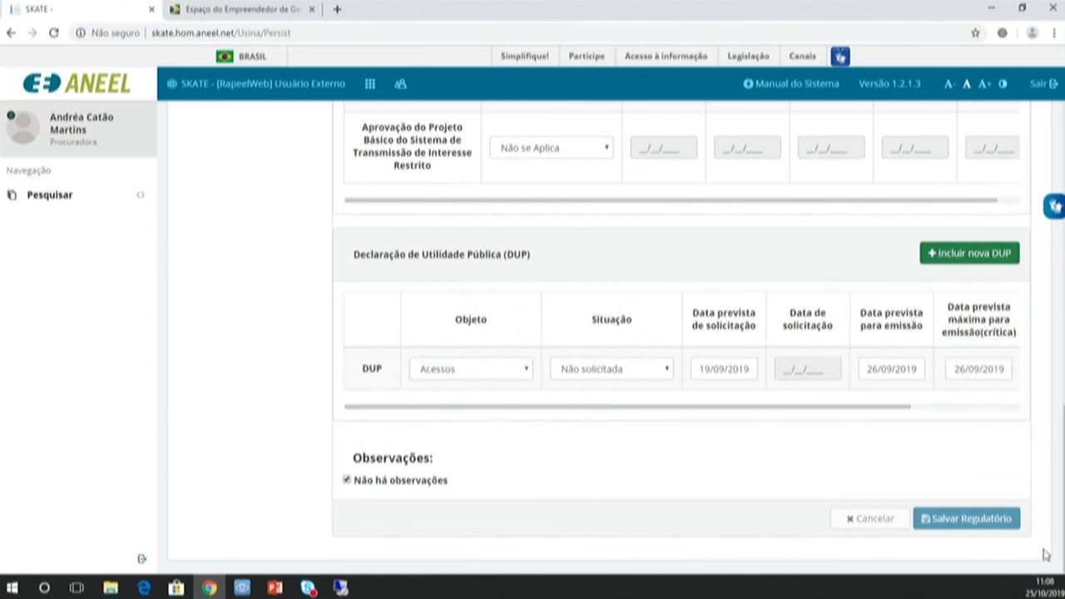
click(658, 367)
click(654, 400)
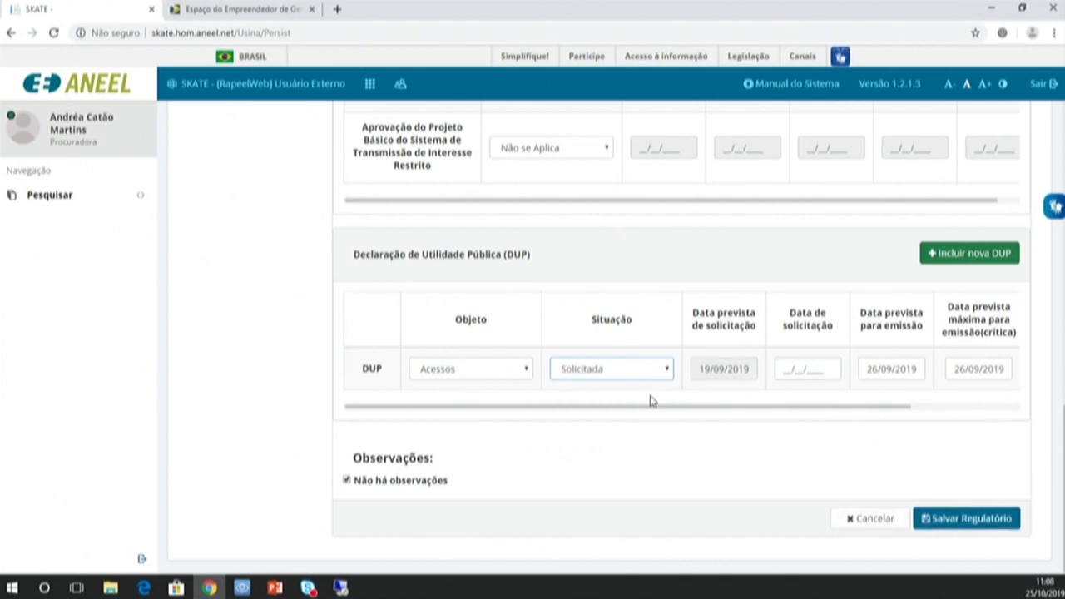
click(961, 520)
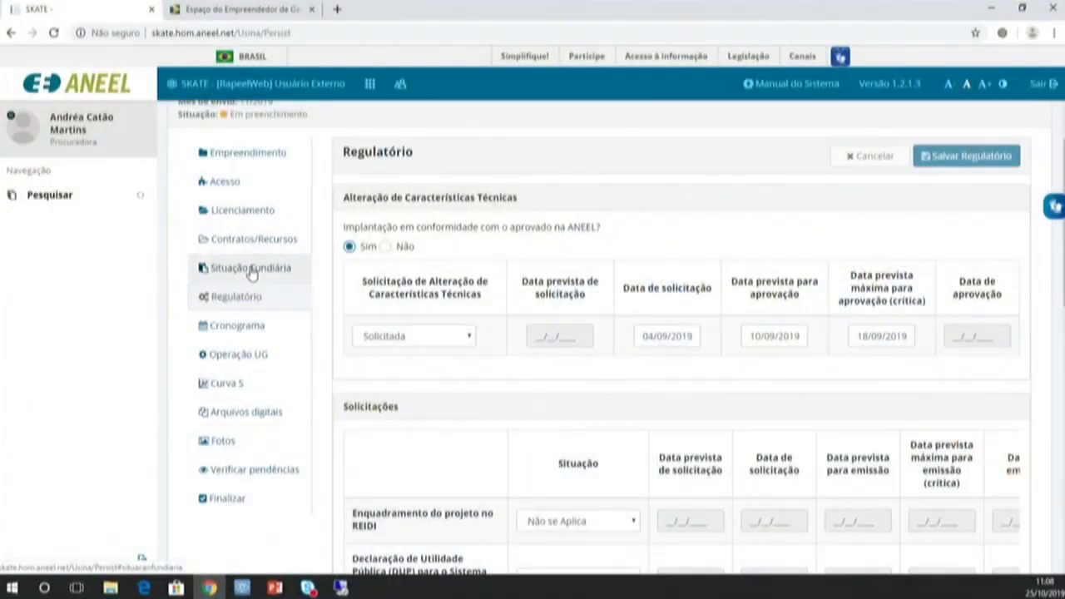
- Open the Situação Fundiária section from the report's left-hand menu
click(252, 270)
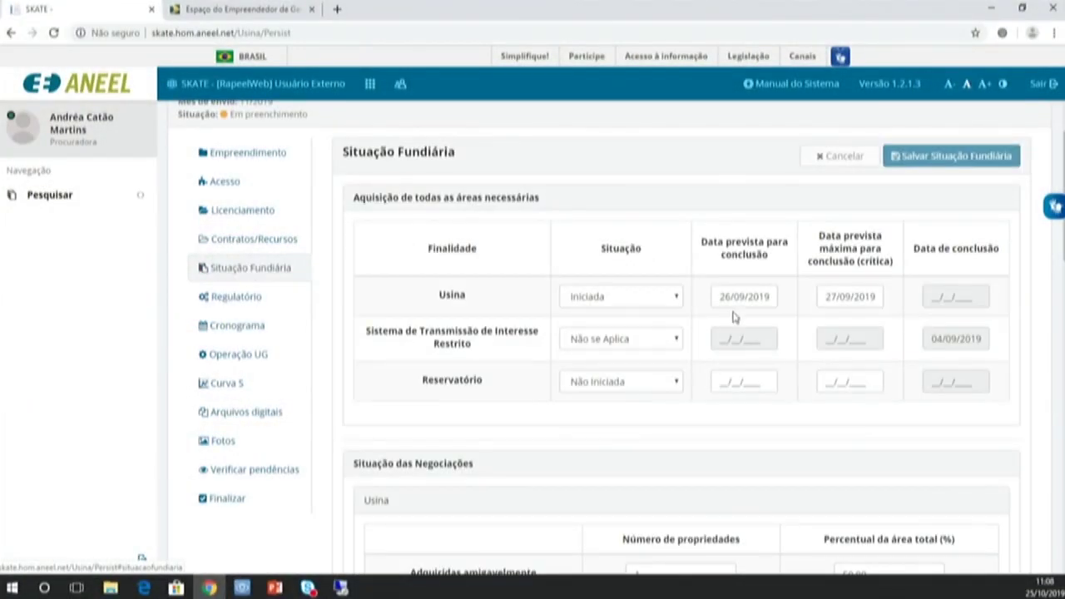
- Set the Usina acquisition status to Concluída, leaving its conclusion date empty
click(620, 300)
click(607, 357)
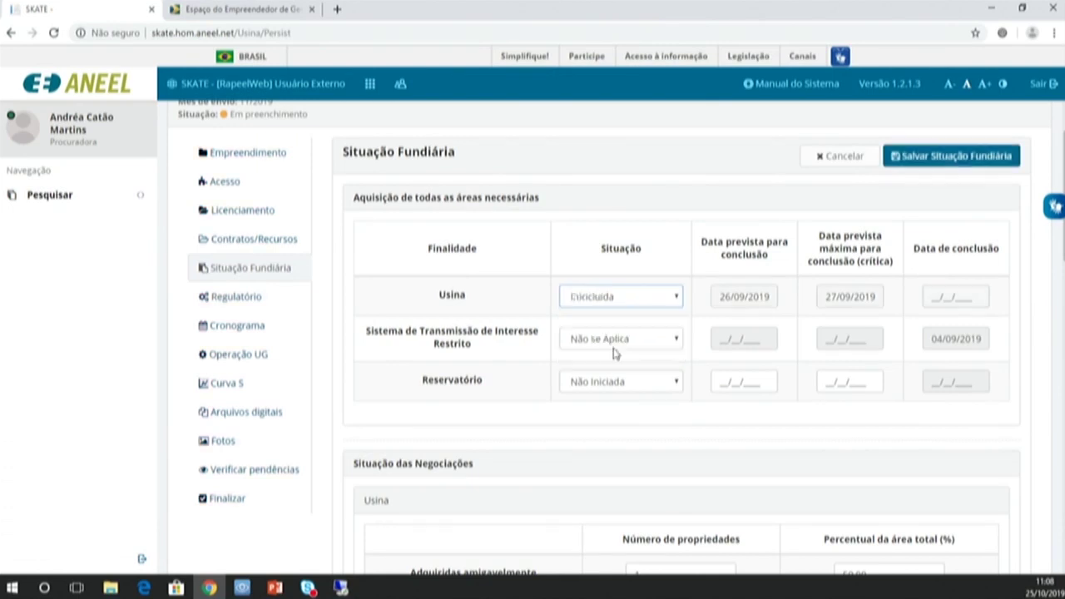
click(964, 300)
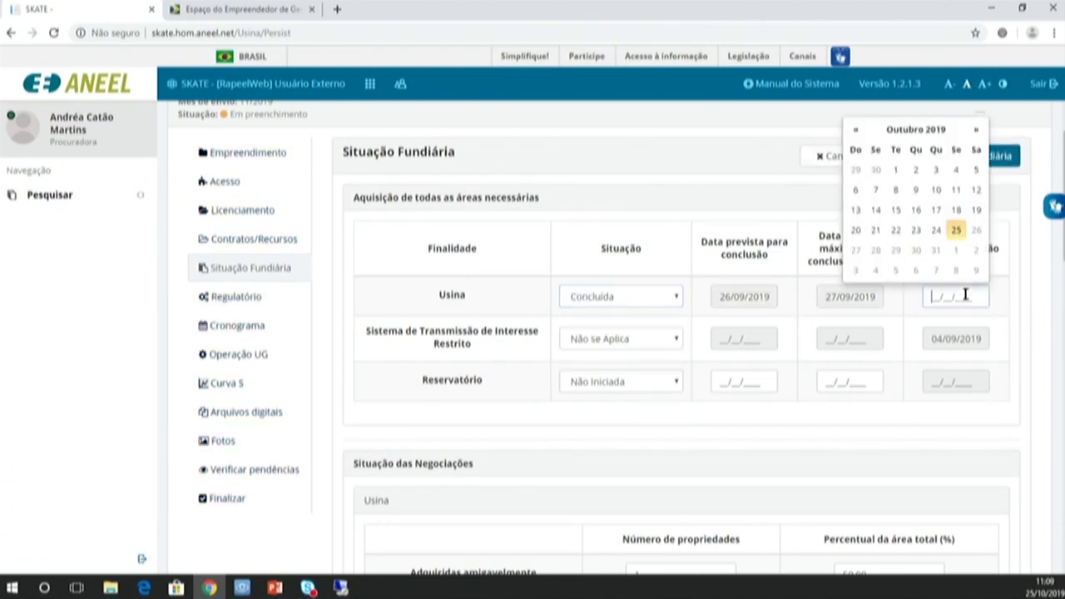
click(856, 132)
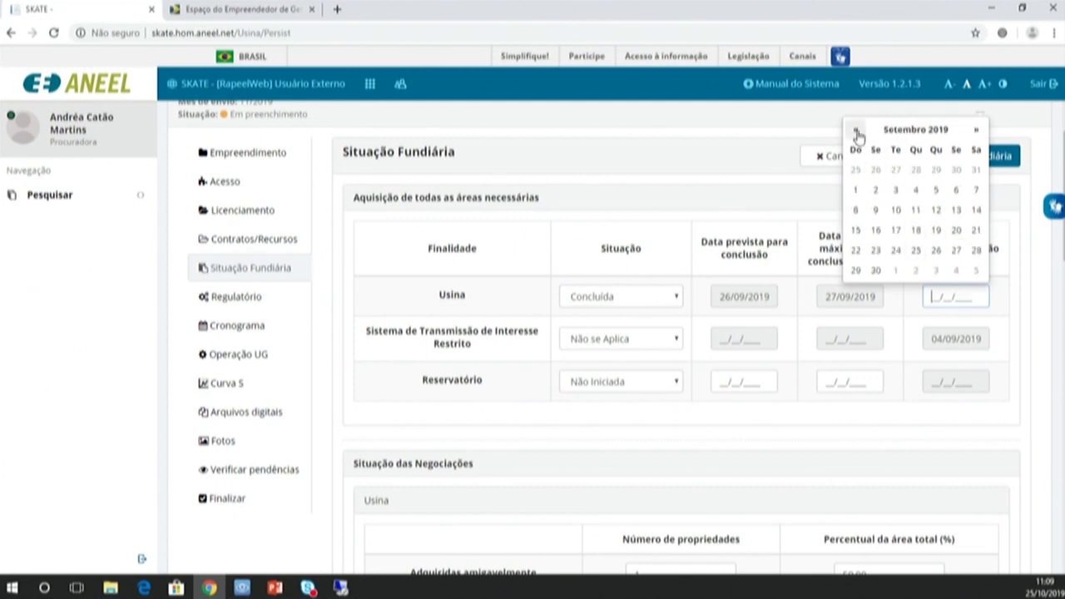
click(741, 216)
- Uncheck Não há observações so observations can be written in the text area
scroll(563, 488, down, 15)
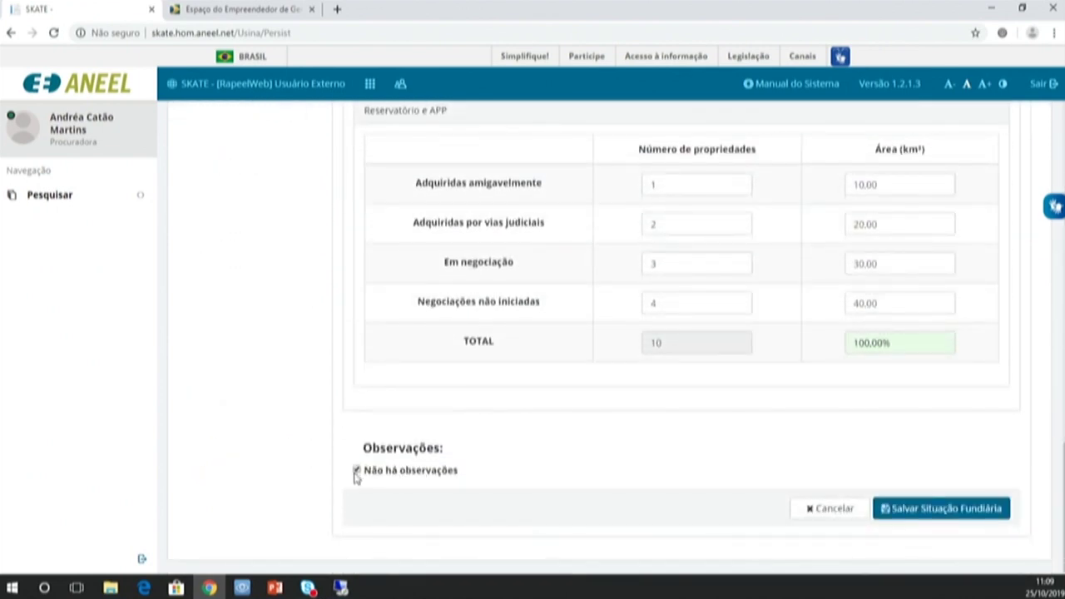
click(357, 471)
click(449, 508)
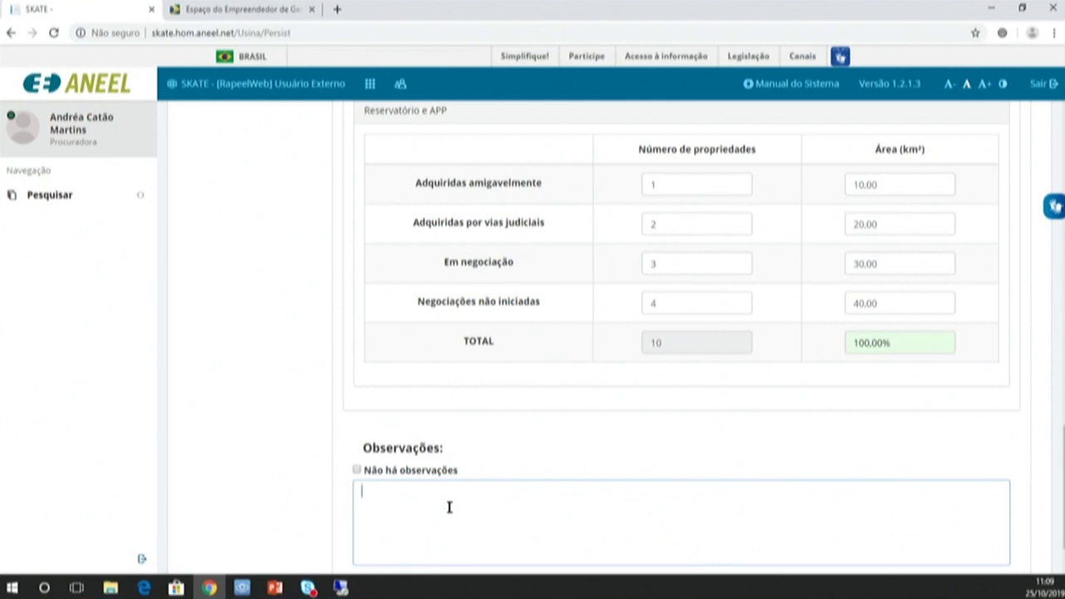
scroll(720, 403, up, 7)
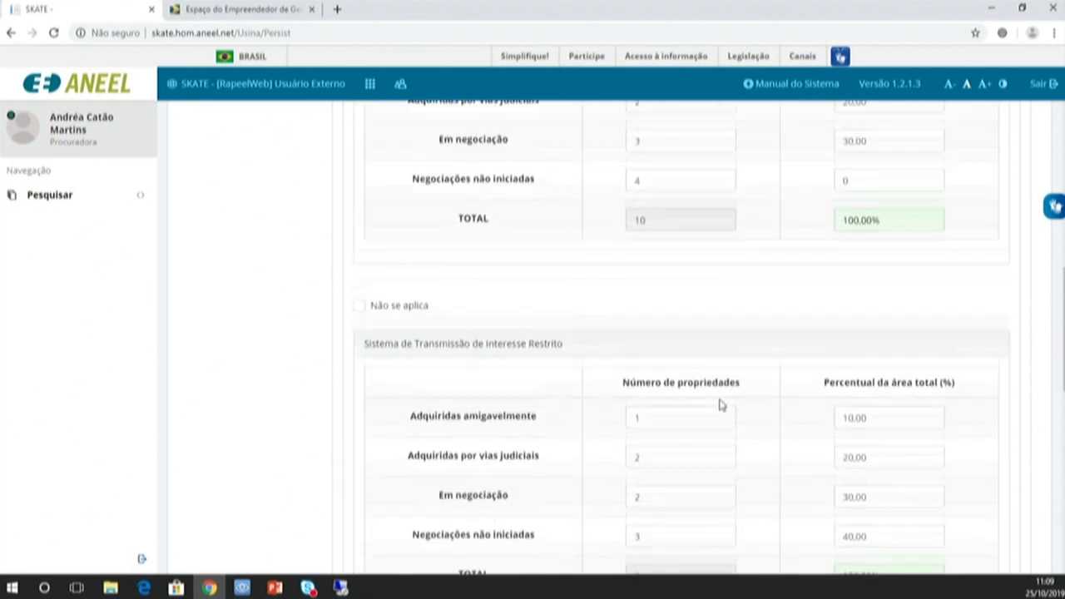
scroll(721, 401, up, 3)
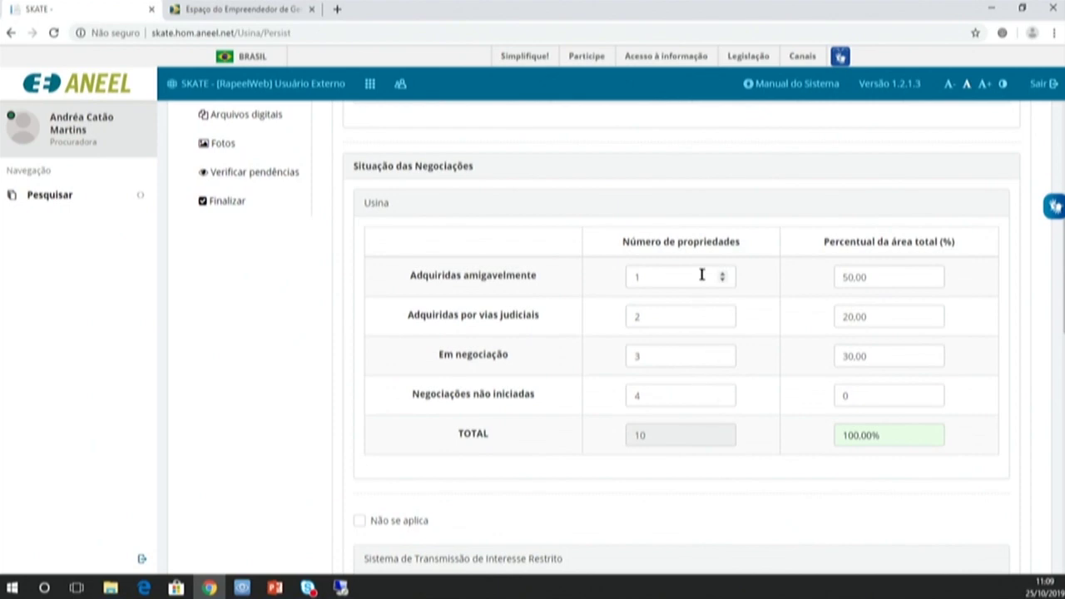
scroll(702, 274, up, 5)
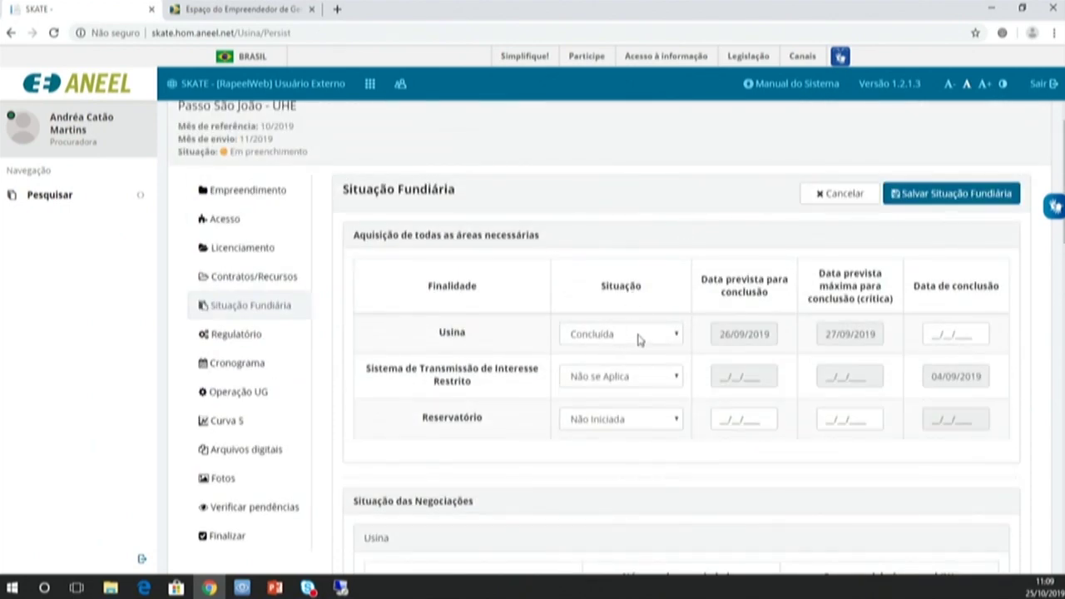
- Leave the Usina conclusion date unpicked and type, then erase, test text in Observações
click(934, 331)
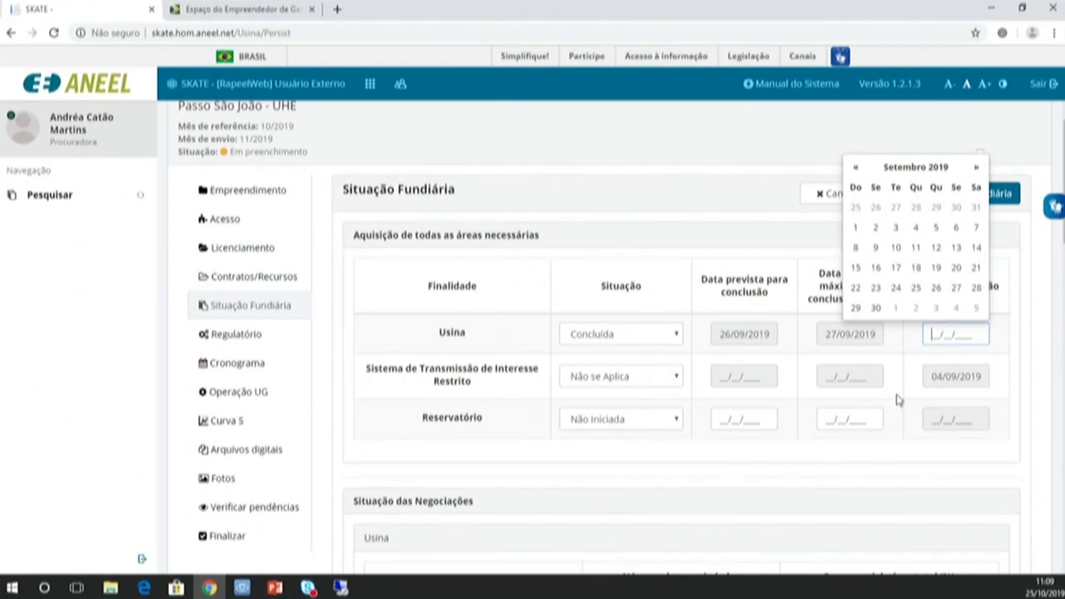
click(521, 336)
scroll(521, 333, down, 8)
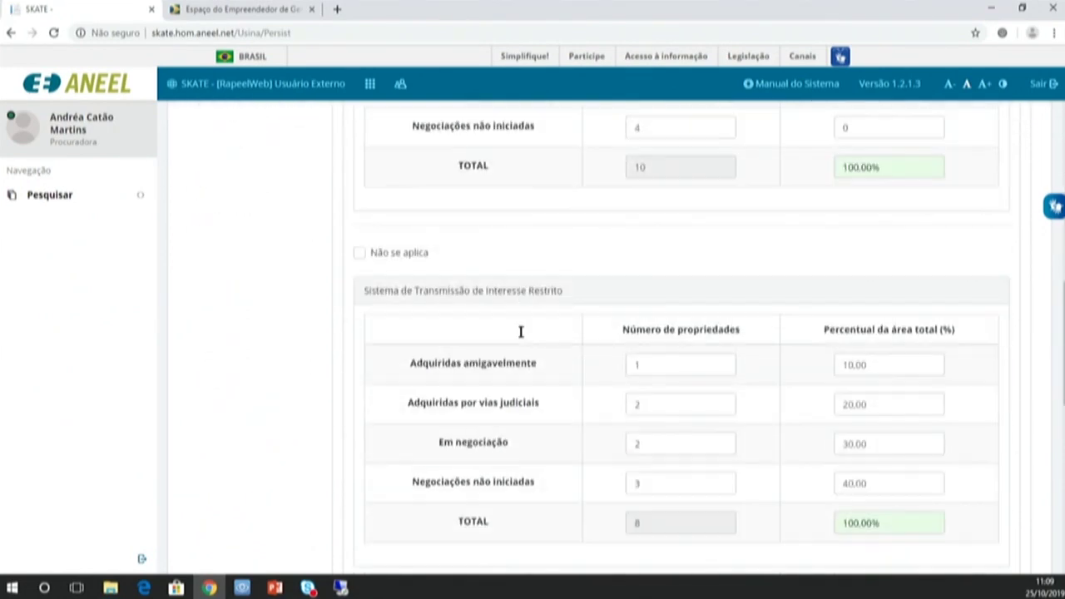
scroll(537, 323, down, 5)
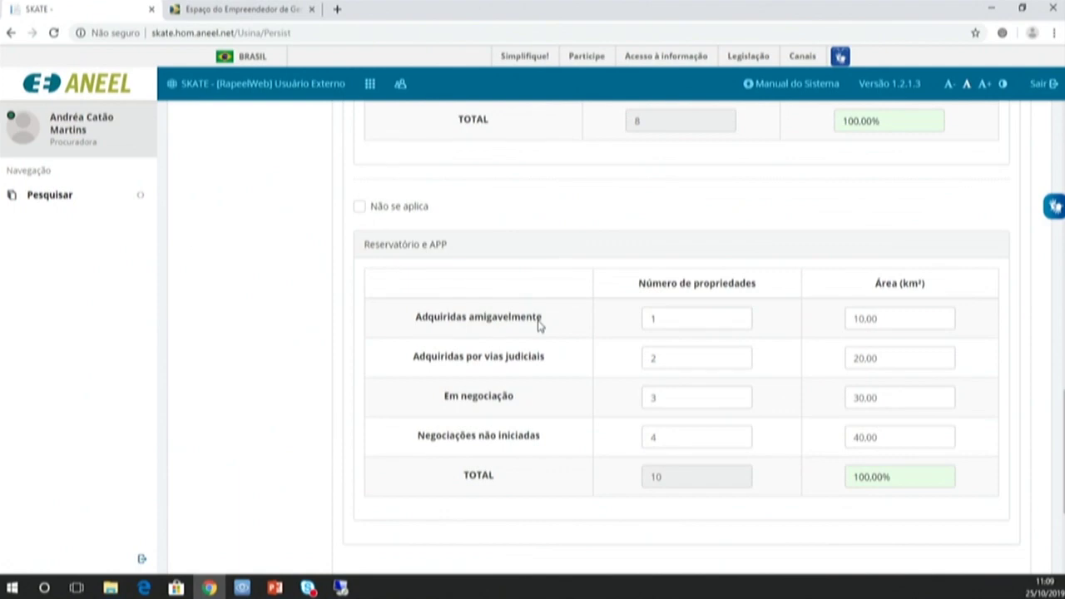
scroll(537, 324, up, 8)
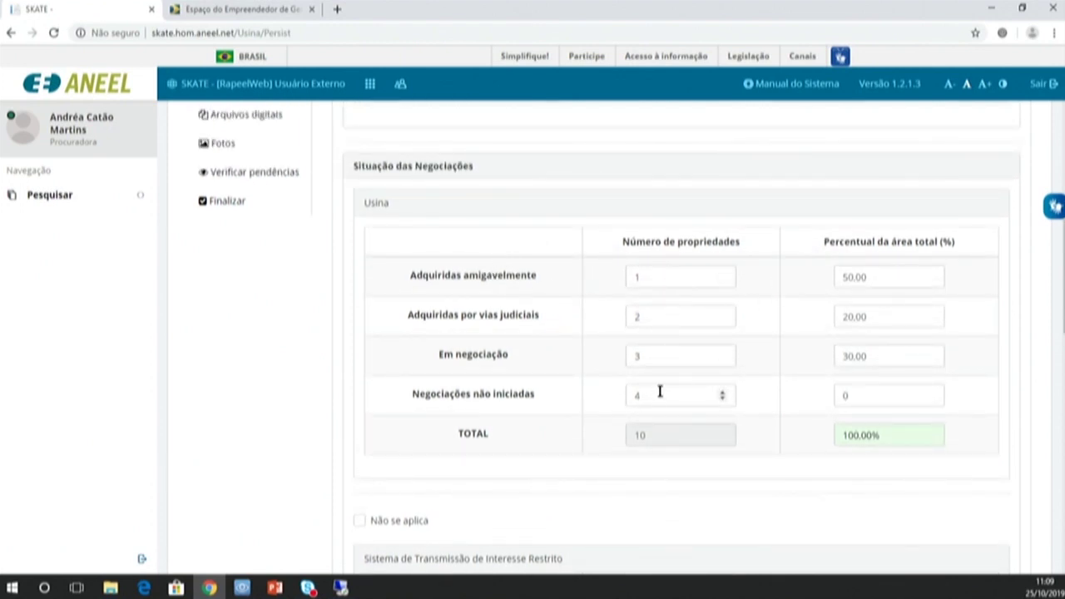
scroll(638, 366, down, 10)
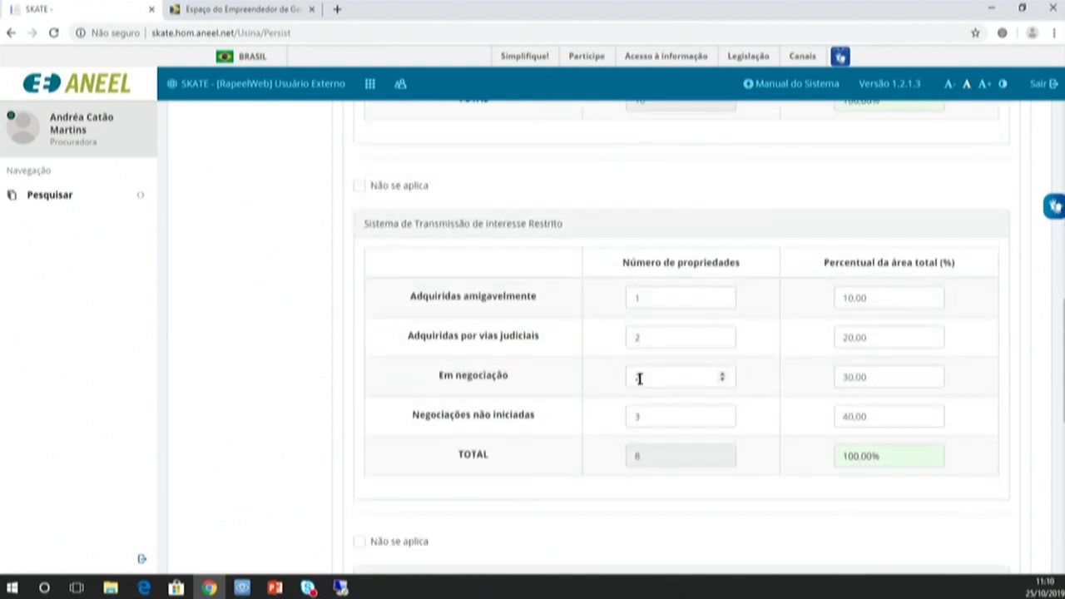
scroll(534, 474, down, 2)
click(502, 433)
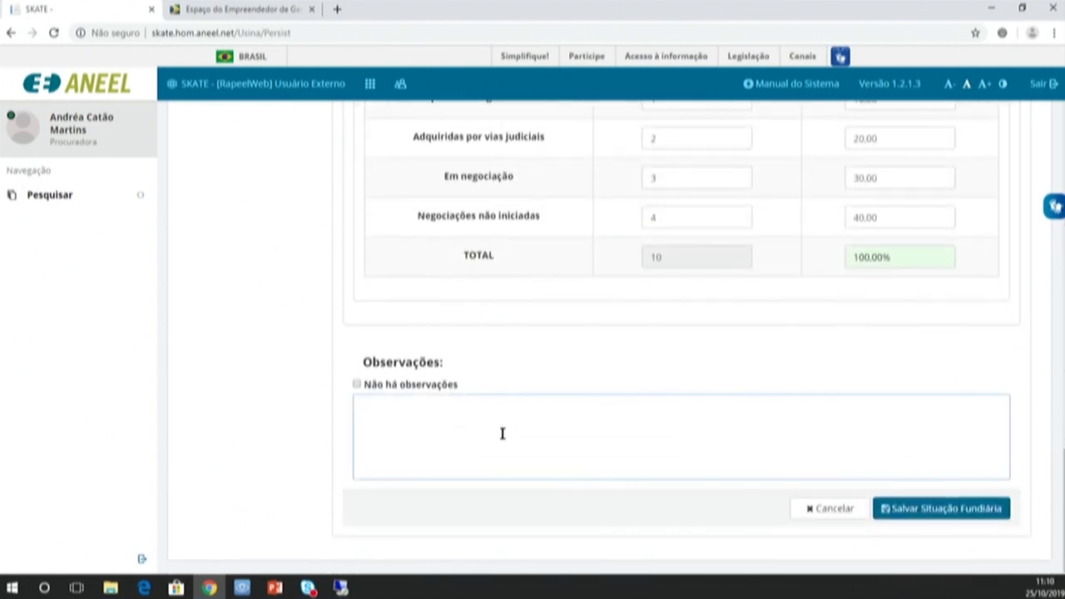
text(kjfdkjfkdjdfkjfkdfd)
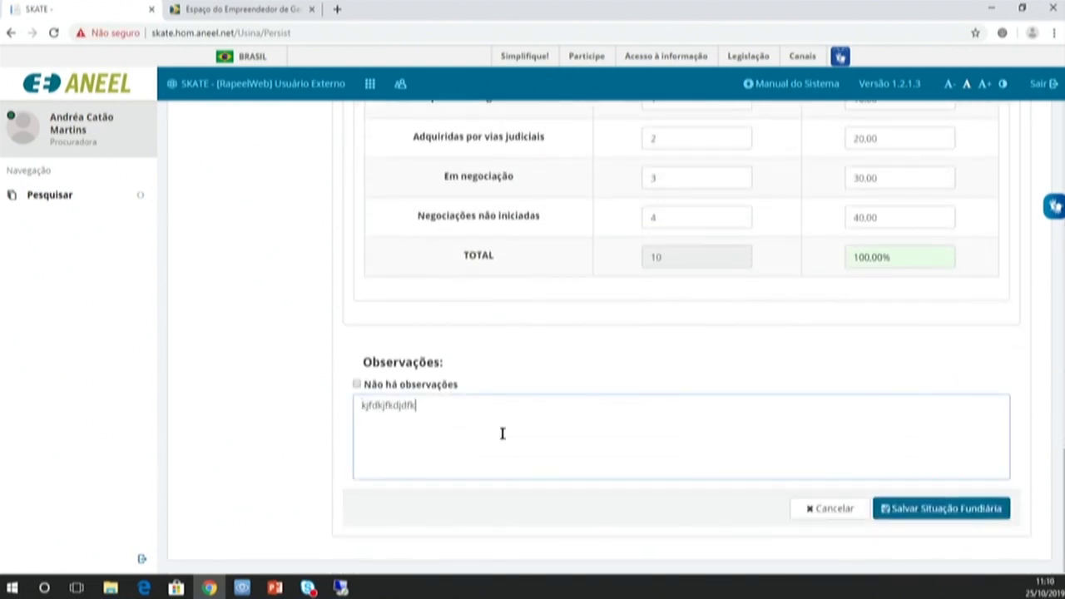
key(BackSpace)
key(BackSpace)
key(BackSpace)
key(BackSpace)
key(BackSpace)
key(BackSpace)
key(BackSpace)
key(BackSpace)
key(BackSpace)
key(BackSpace)
key(BackSpace)
key(BackSpace)
key(BackSpace)
key(BackSpace)
key(BackSpace)
key(BackSpace)
key(BackSpace)
key(BackSpace)
- Cancel the unsaved Situação Fundiária edits and switch to the Regulatório section
scroll(502, 433, up, 10)
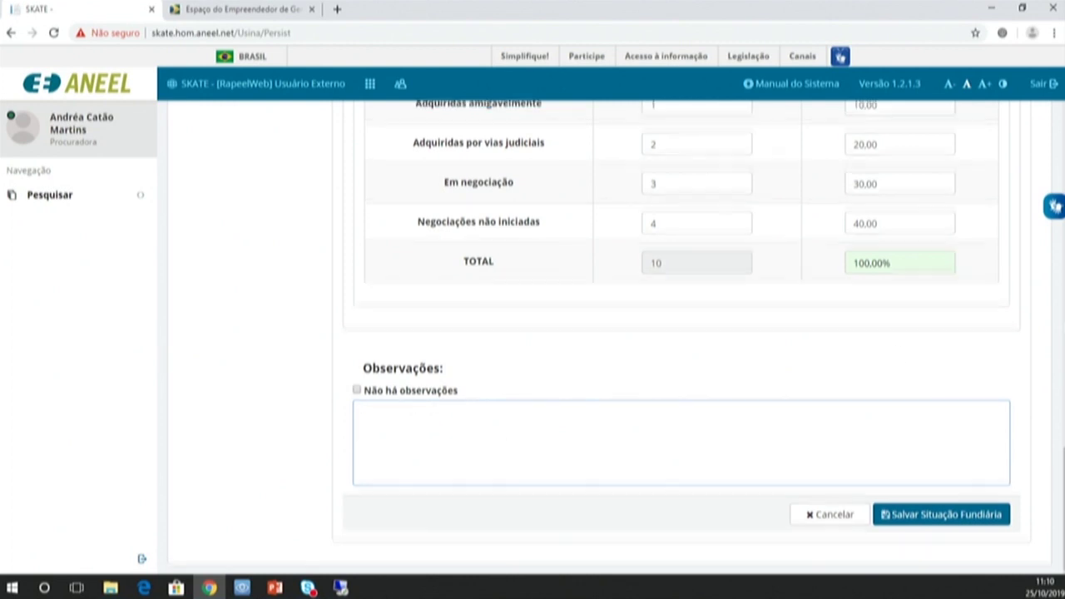
scroll(585, 315, up, 6)
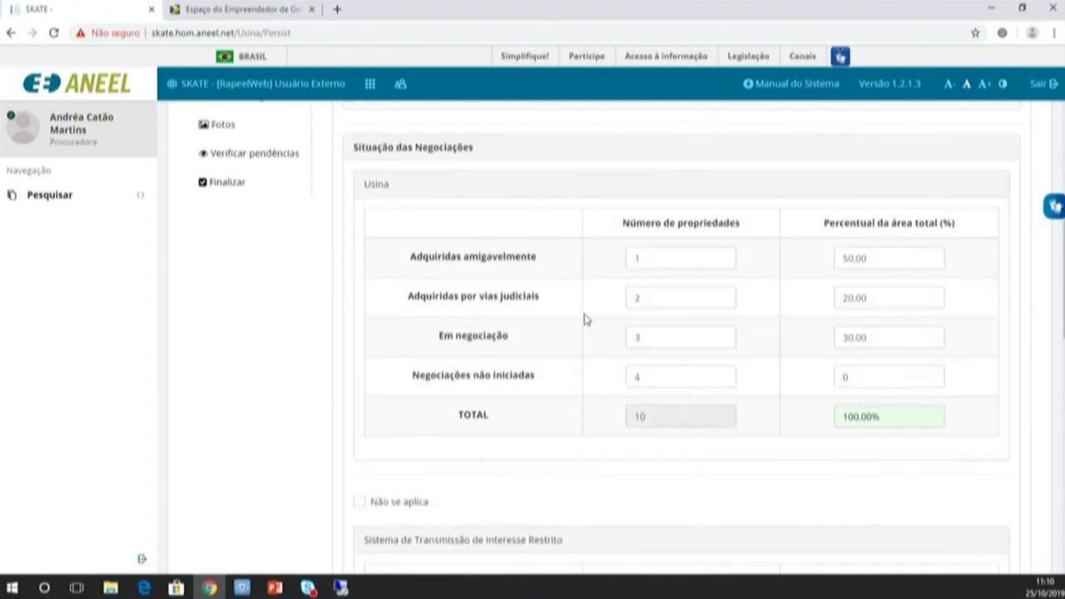
scroll(585, 312, up, 1)
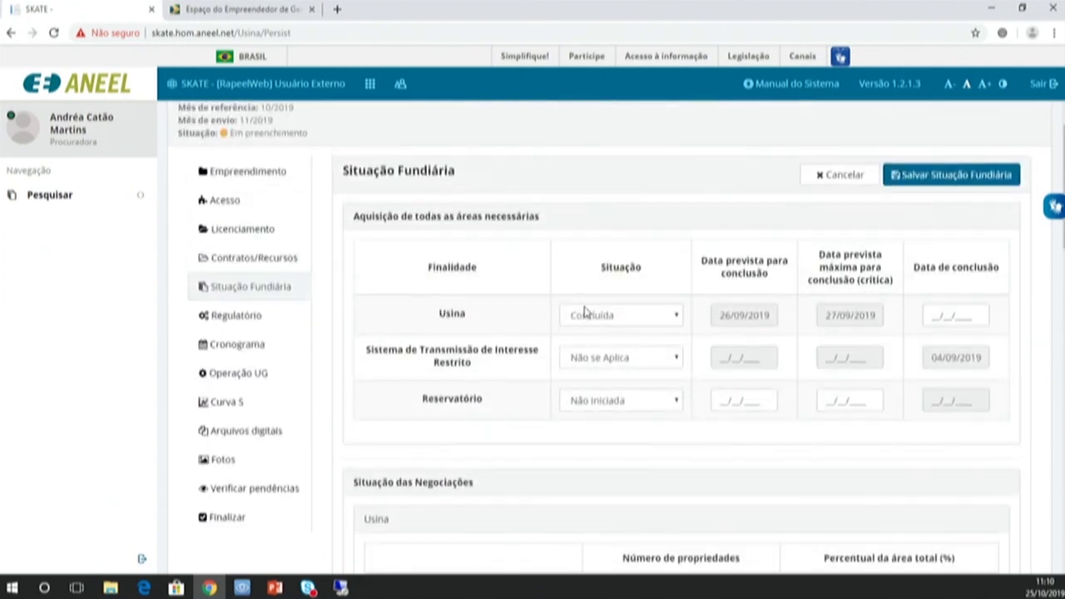
click(830, 177)
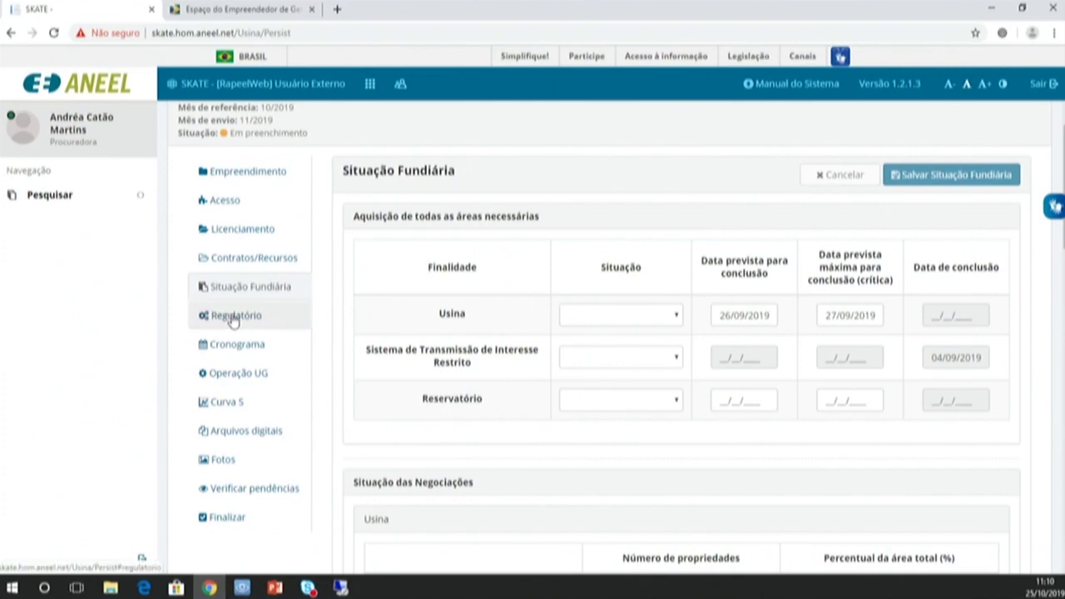
click(234, 318)
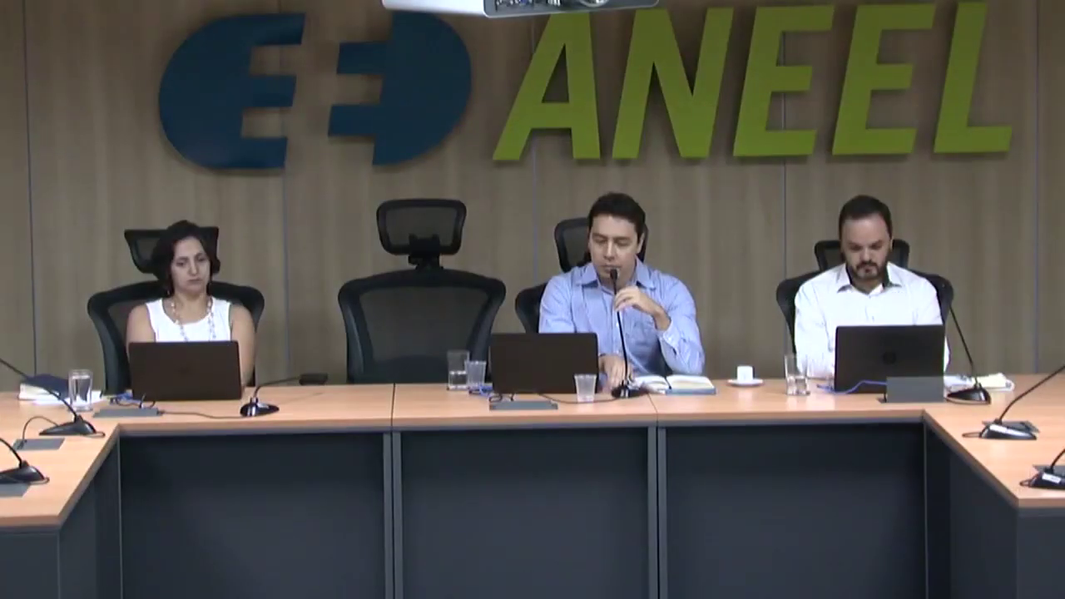
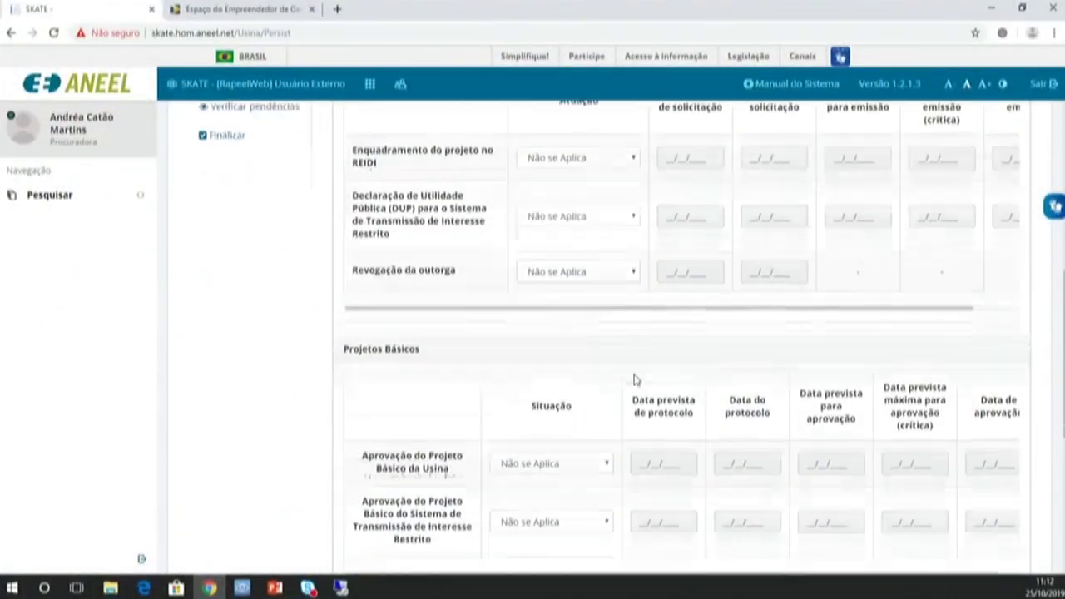
- Scroll down to the Cronograma implementation milestone table of the Passo São João UHE report
scroll(633, 379, down, 5)
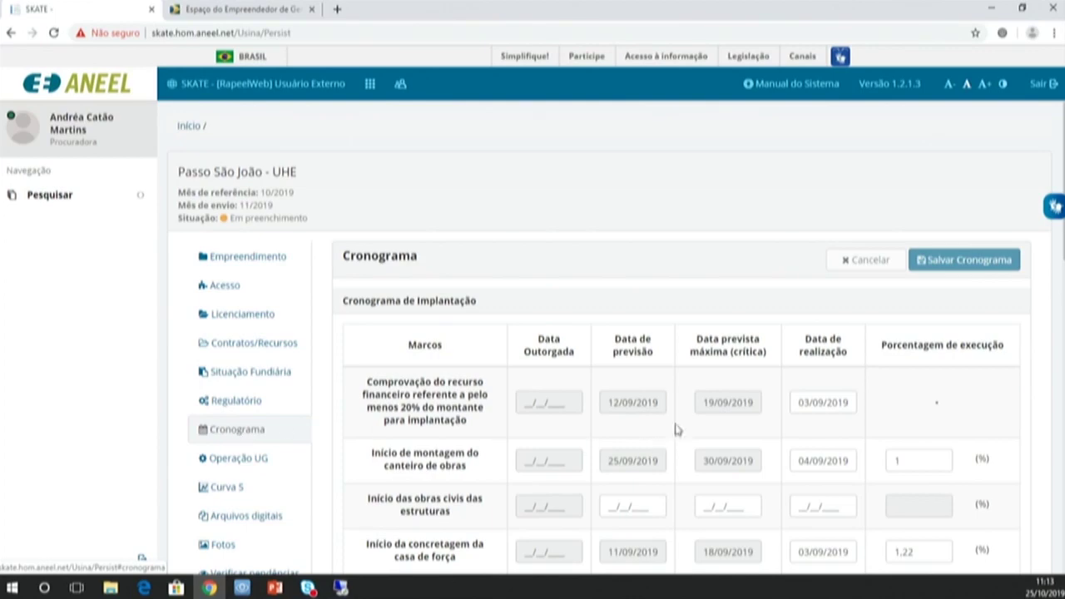
scroll(676, 400, down, 3)
scroll(644, 403, down, 2)
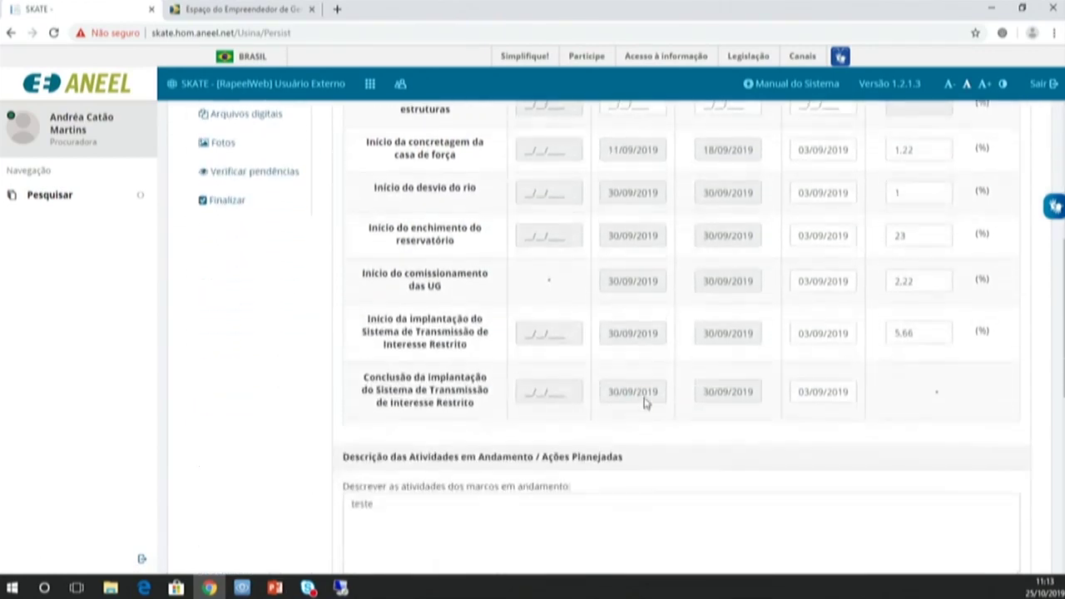
scroll(641, 399, up, 5)
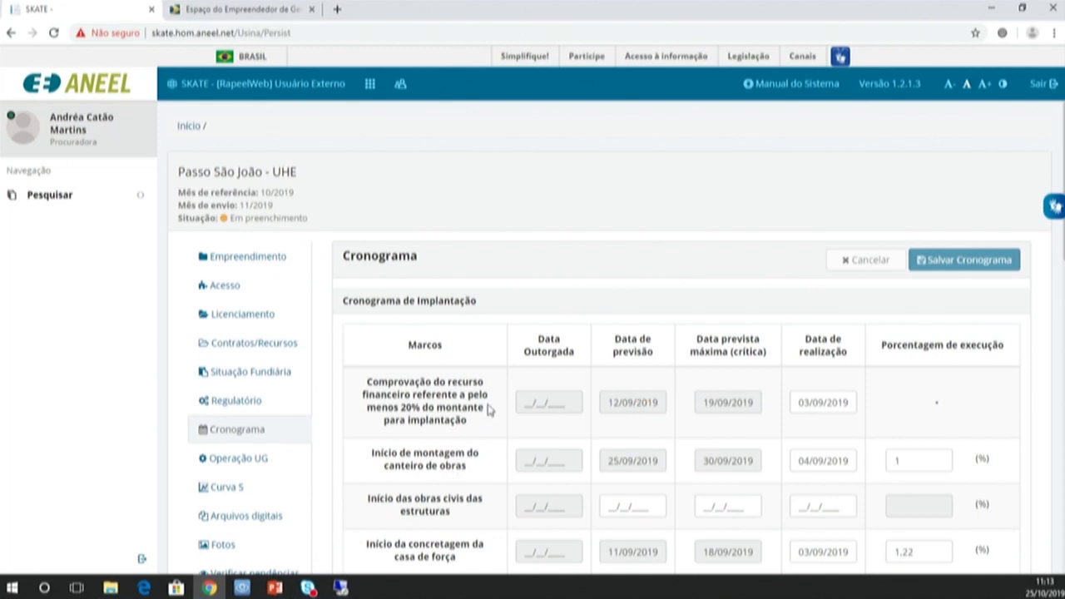
scroll(447, 407, down, 2)
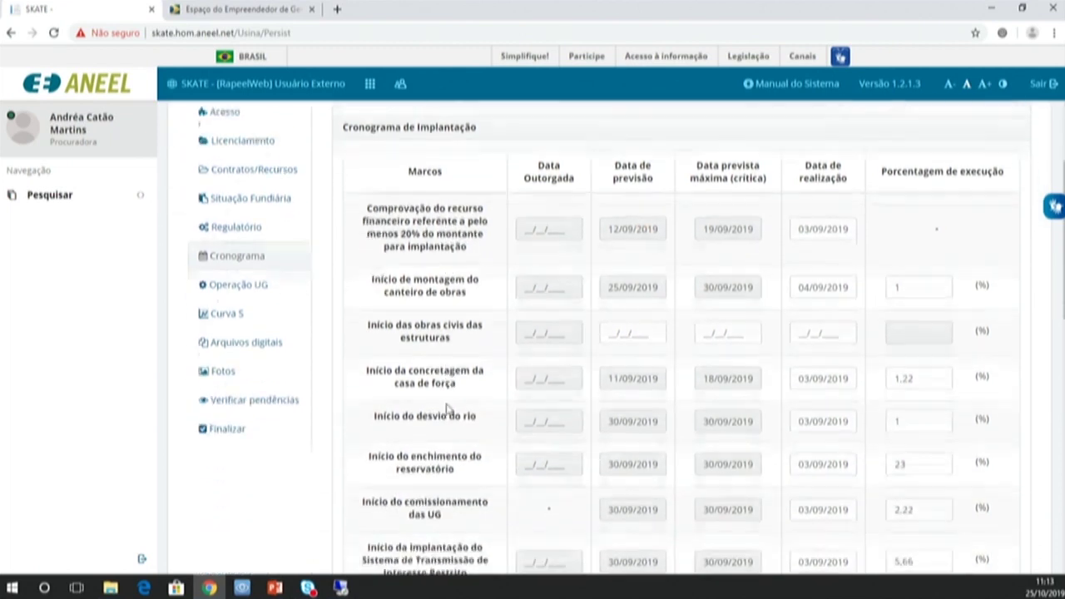
scroll(447, 407, down, 3)
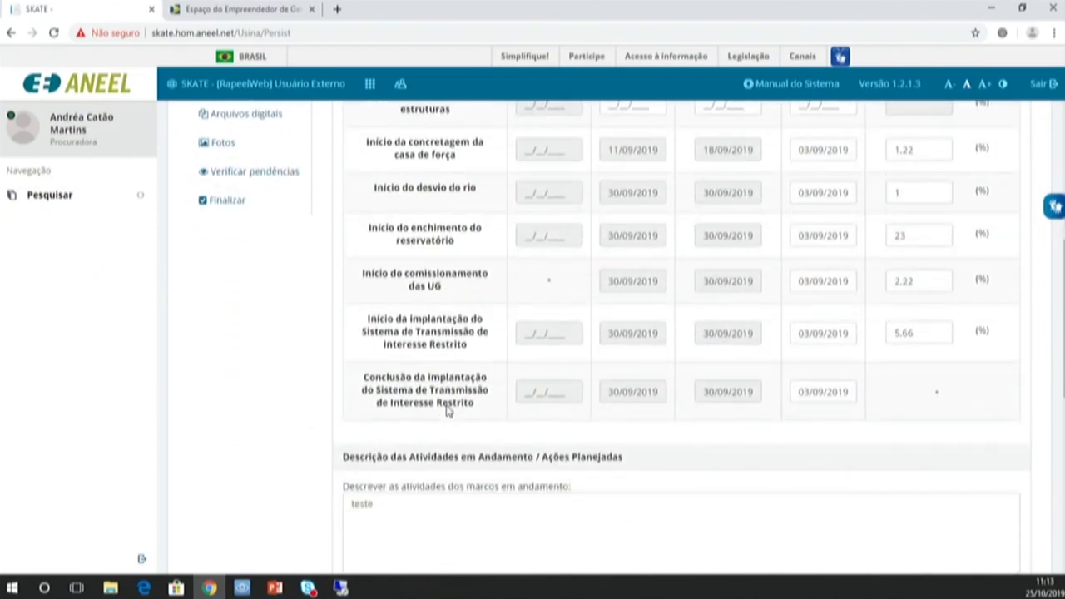
scroll(446, 410, up, 3)
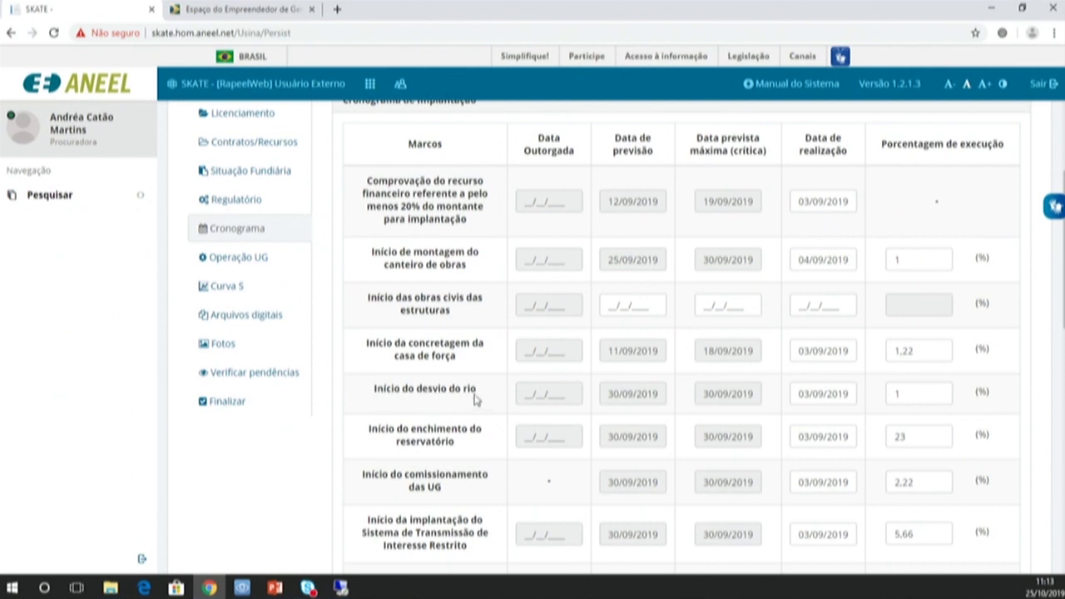
scroll(475, 400, down, 1)
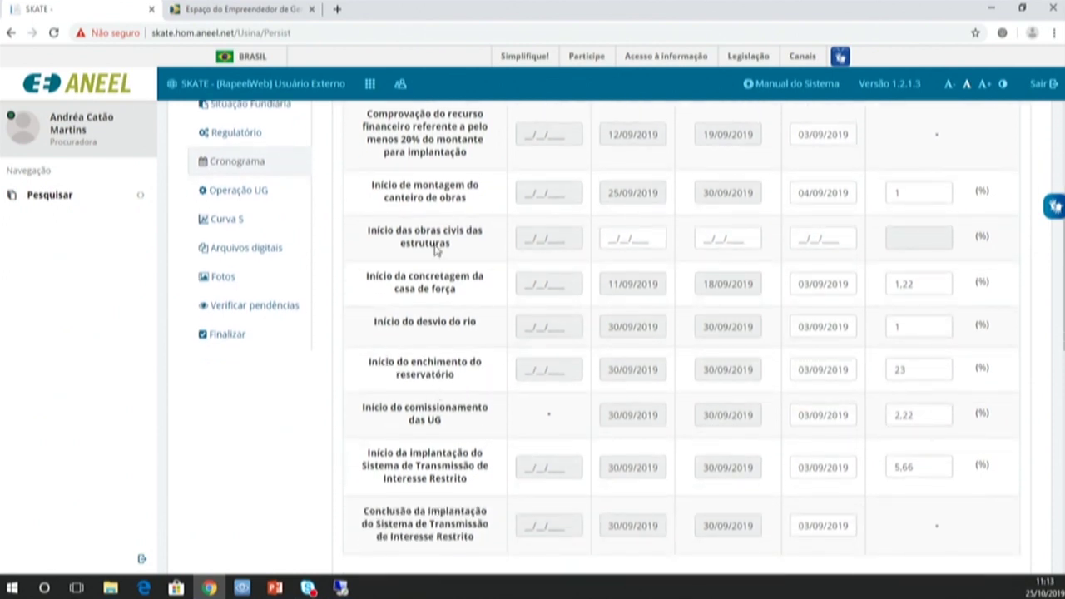
scroll(439, 353, up, 1)
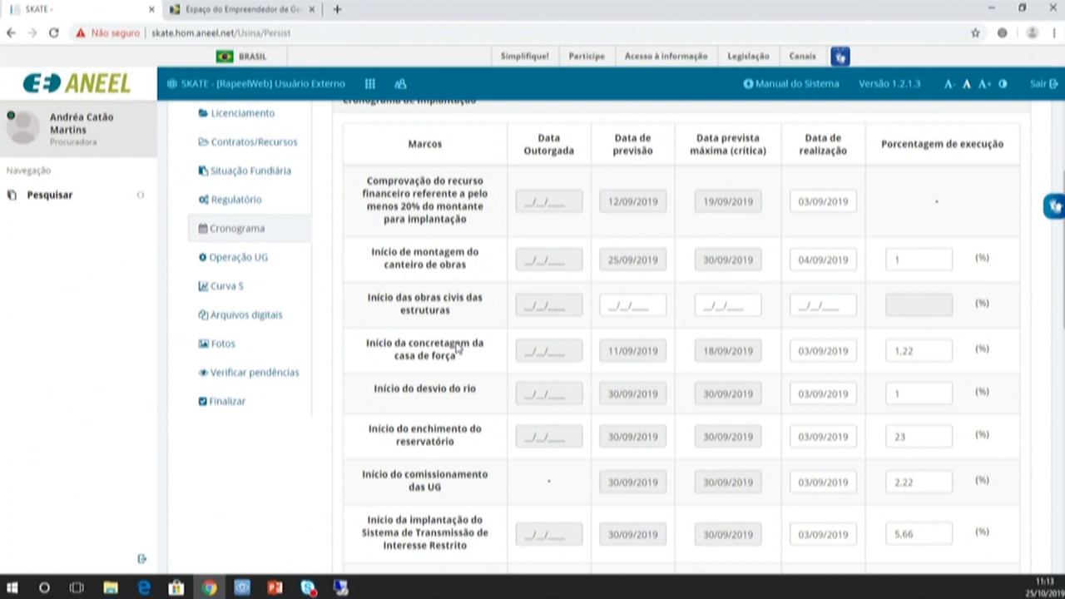
scroll(456, 349, down, 1)
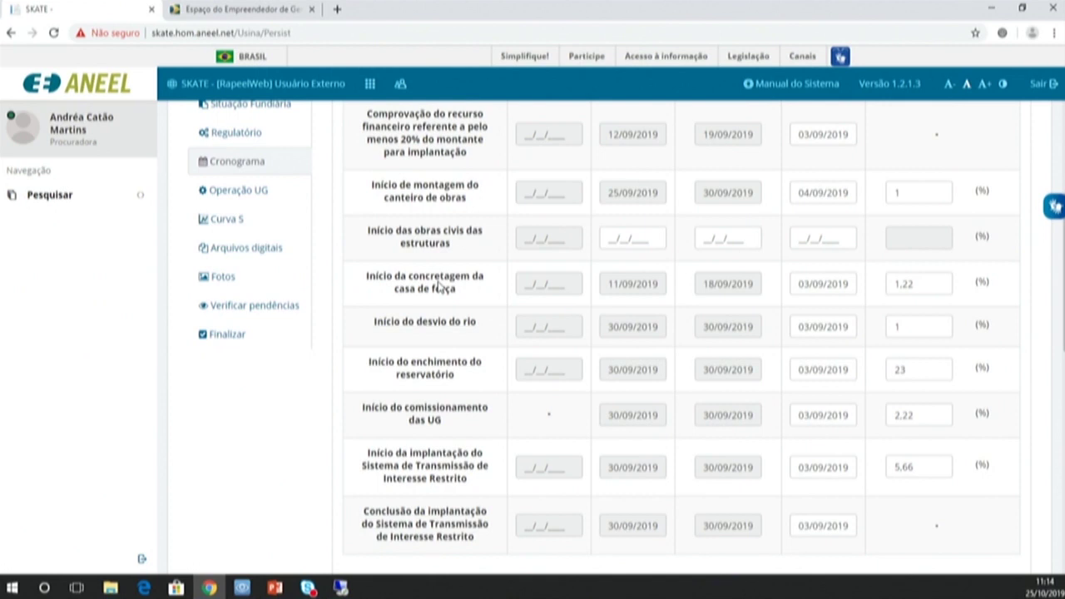
scroll(439, 283, up, 2)
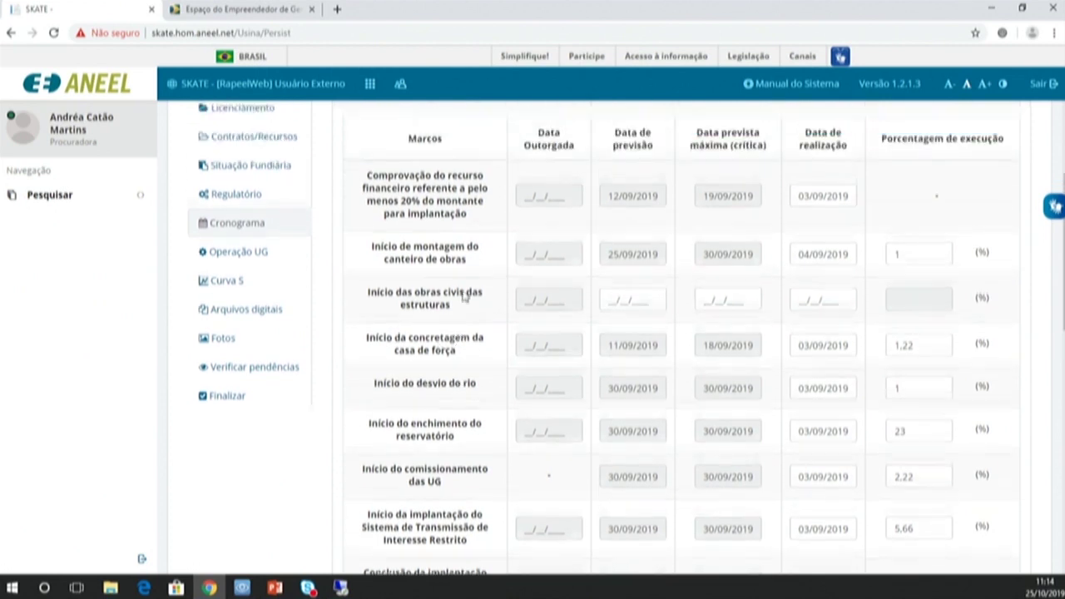
scroll(452, 485, up, 2)
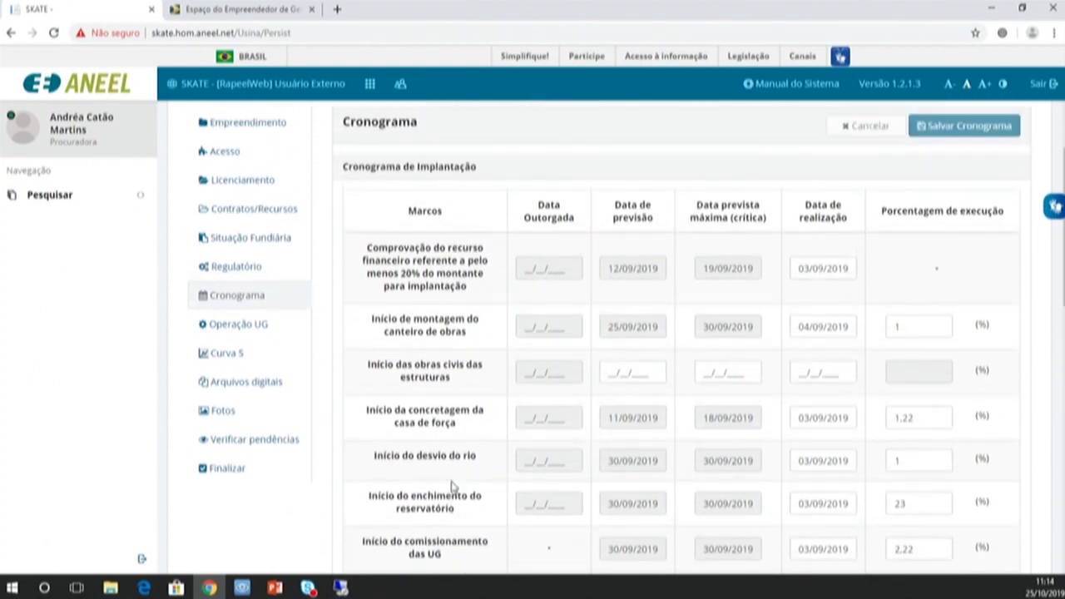
scroll(459, 499, down, 5)
scroll(462, 456, up, 4)
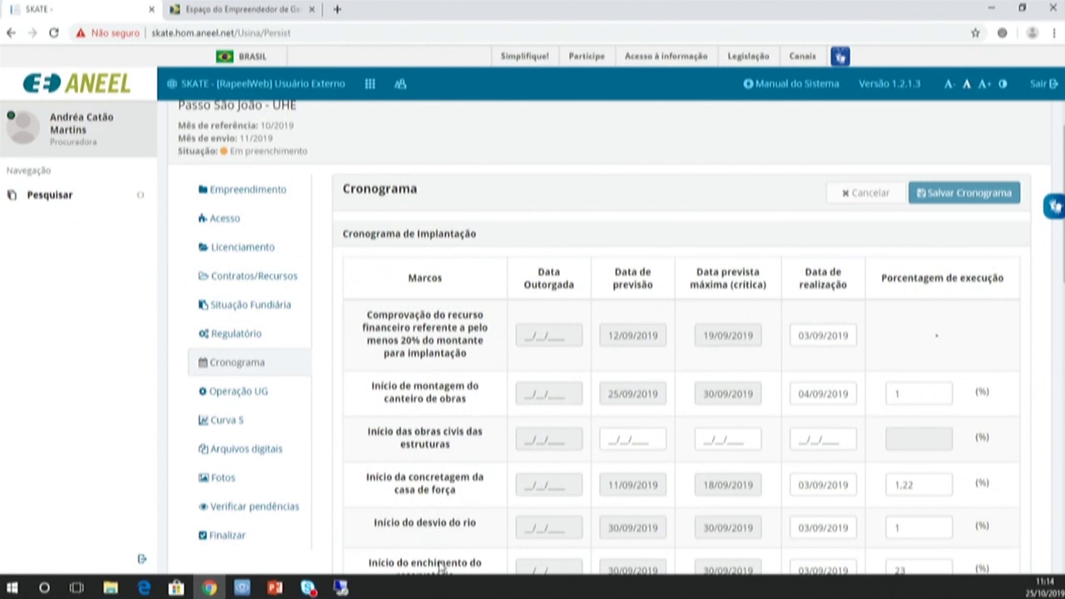
scroll(441, 567, down, 1)
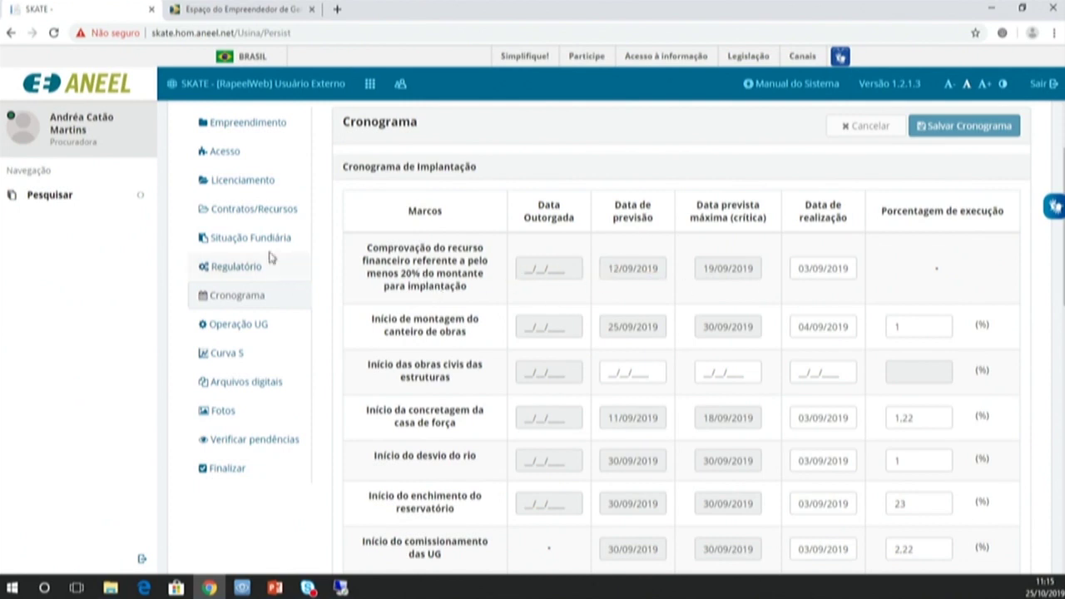
scroll(472, 275, down, 1)
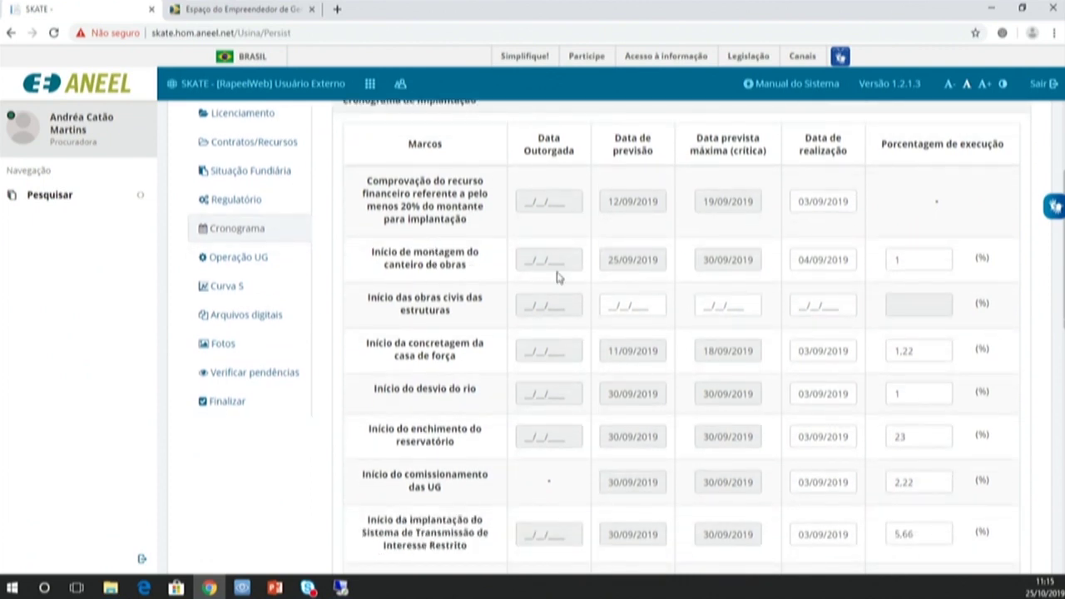
scroll(603, 280, up, 1)
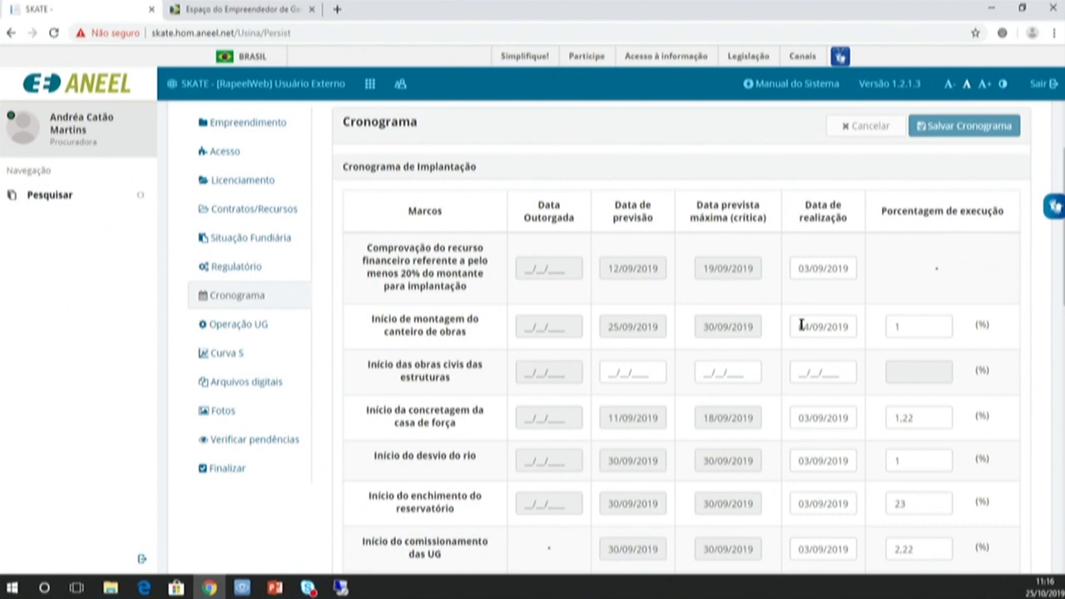
- Erase the canteiro de obras row's 25/09/2019 forecast, maximum forecast and 04/09/2019 completion dates
drag(798, 327, 858, 320)
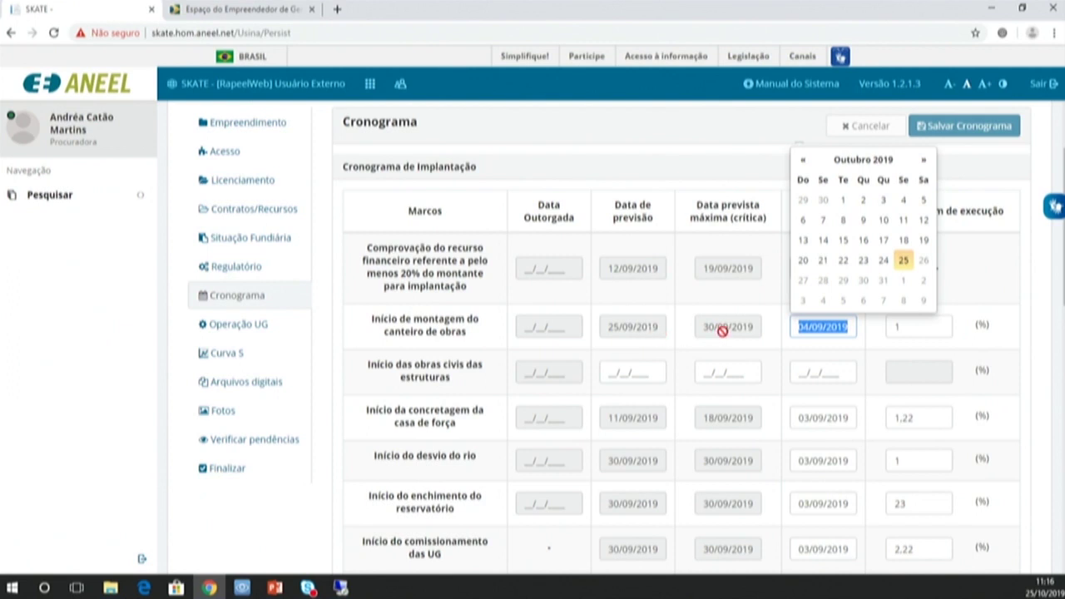
key(BackSpace)
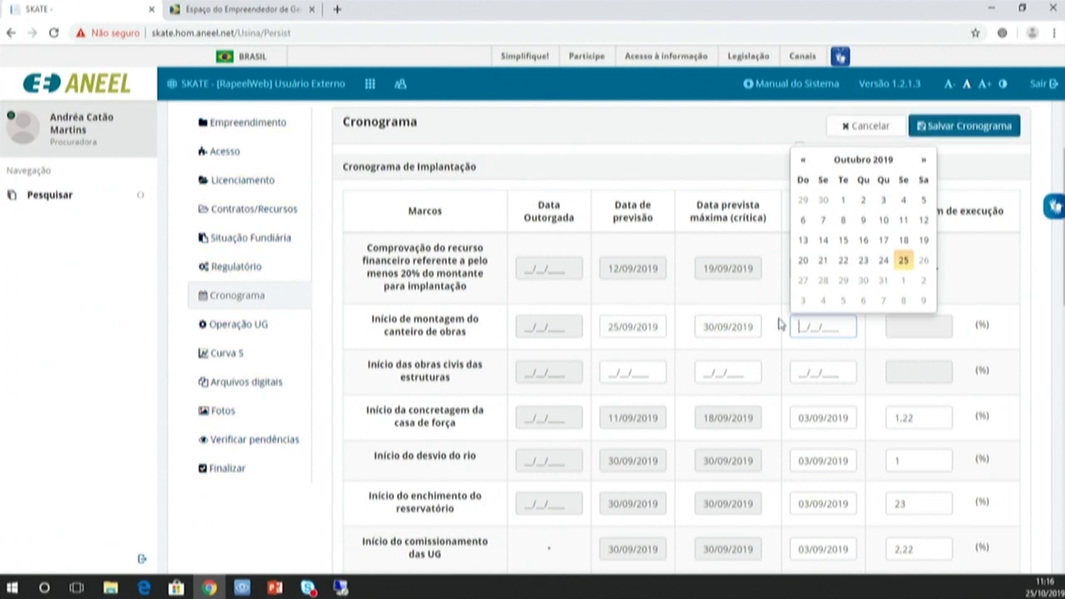
click(728, 326)
click(639, 326)
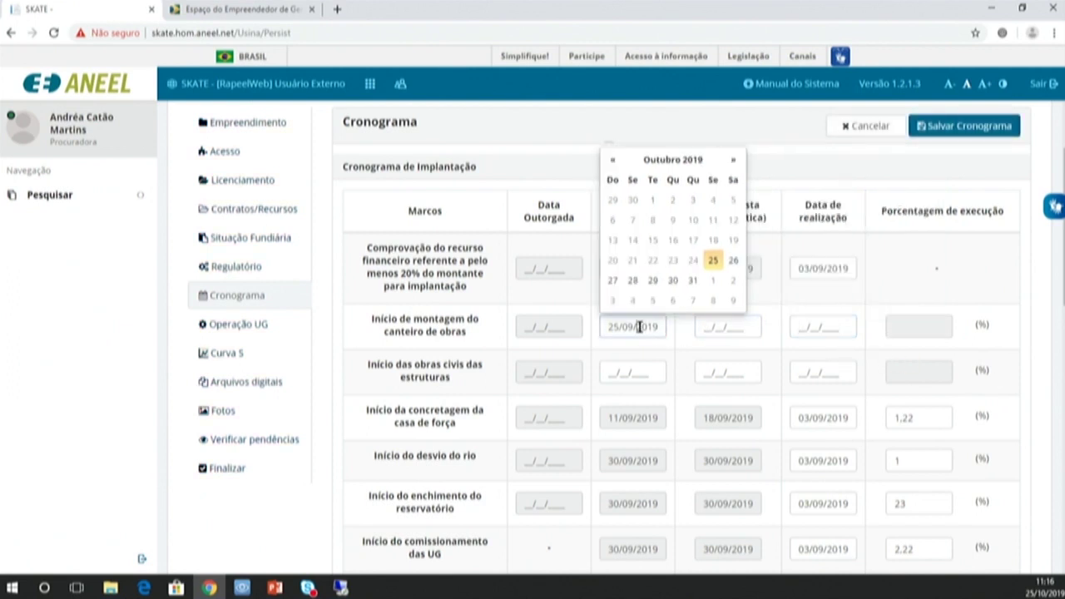
click(696, 331)
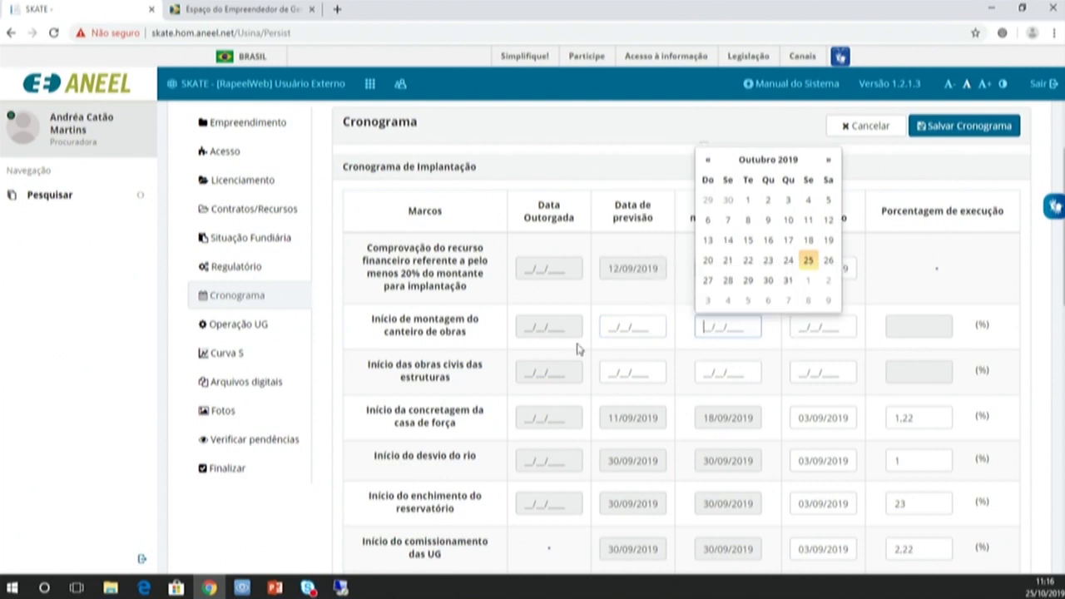
click(615, 329)
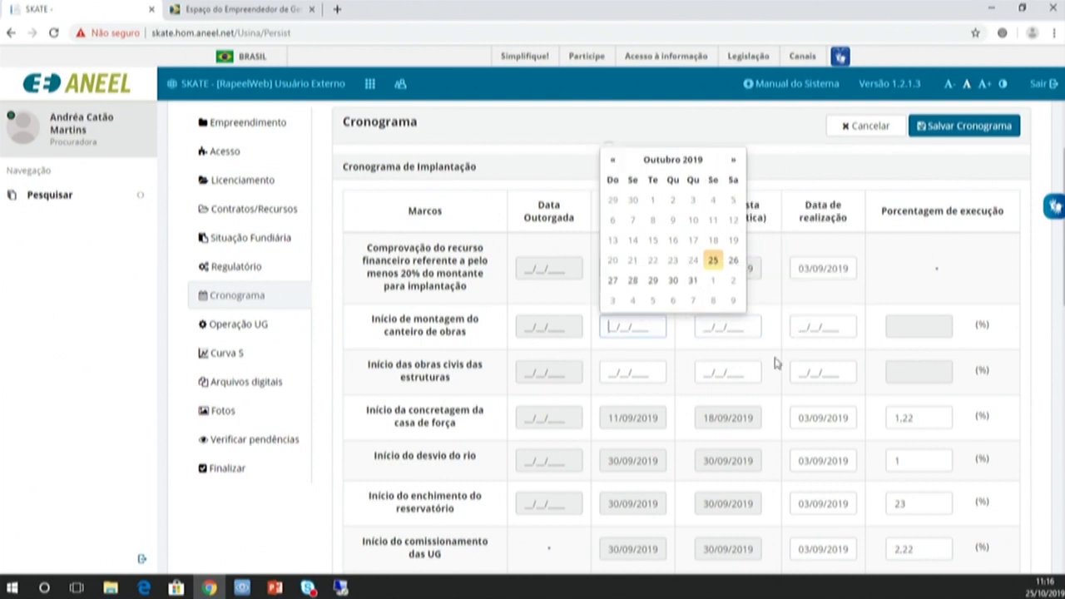
click(844, 327)
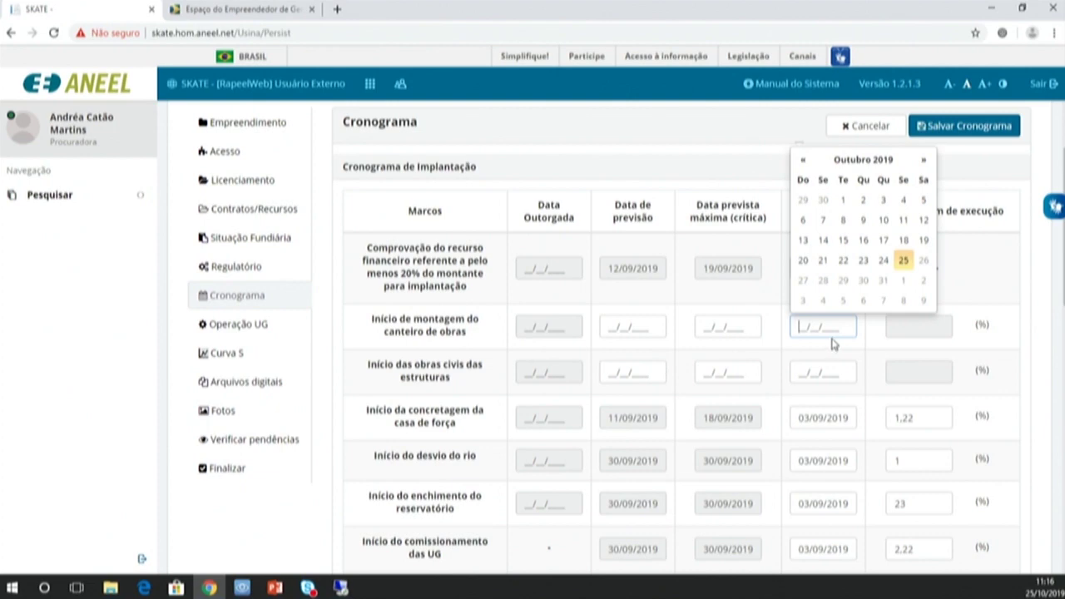
click(832, 374)
click(641, 215)
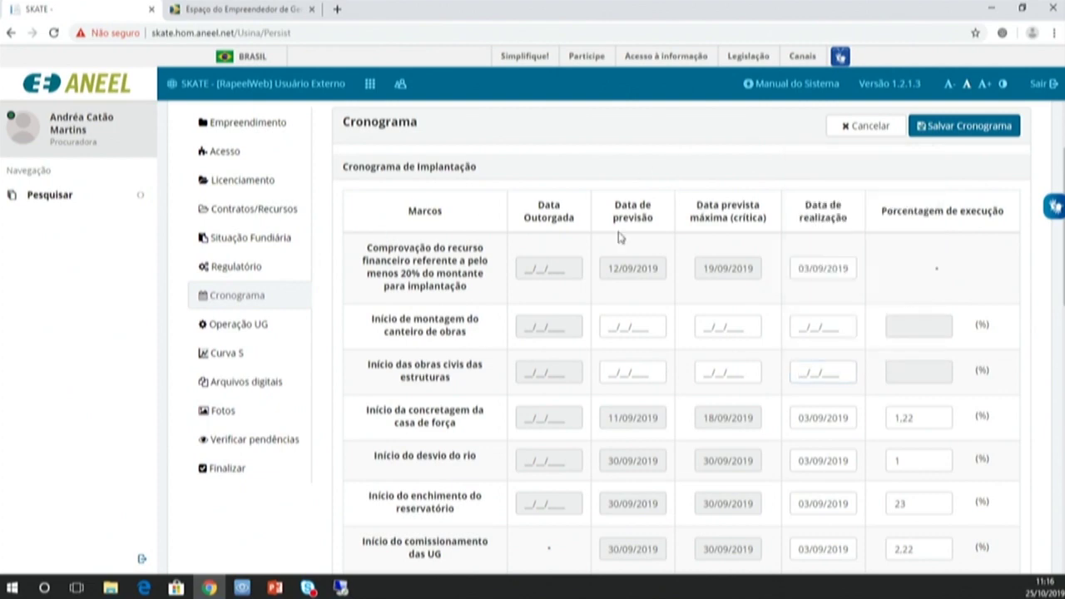
scroll(498, 314, down, 1)
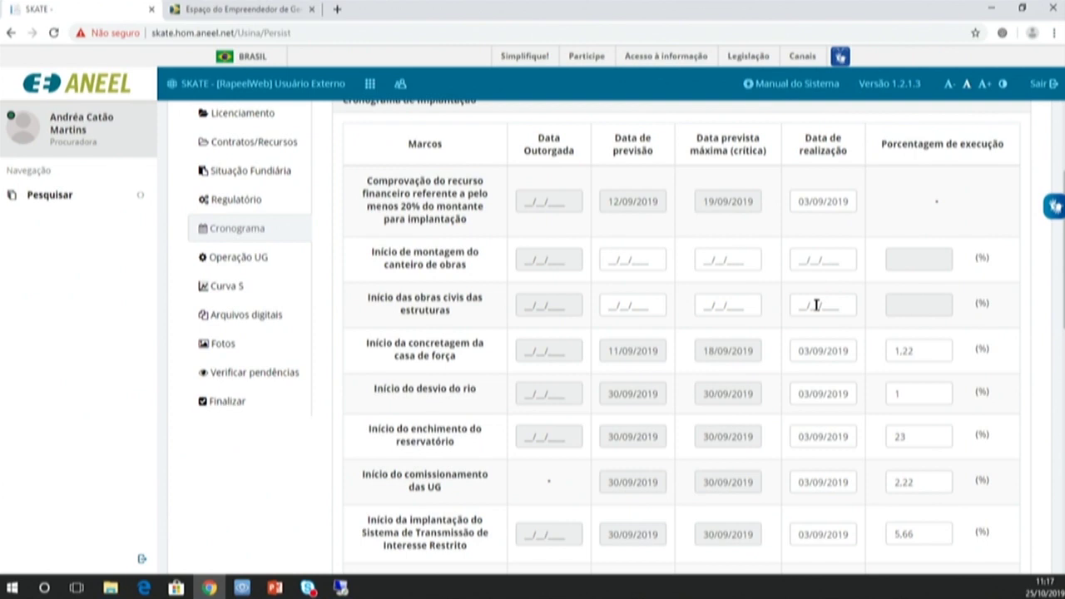
click(816, 305)
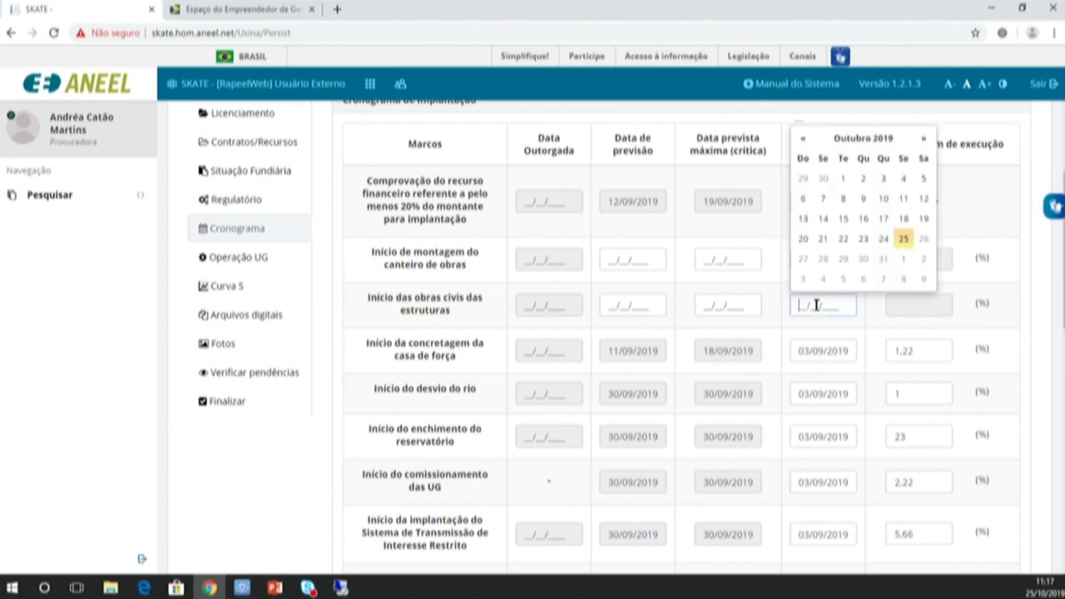
click(823, 239)
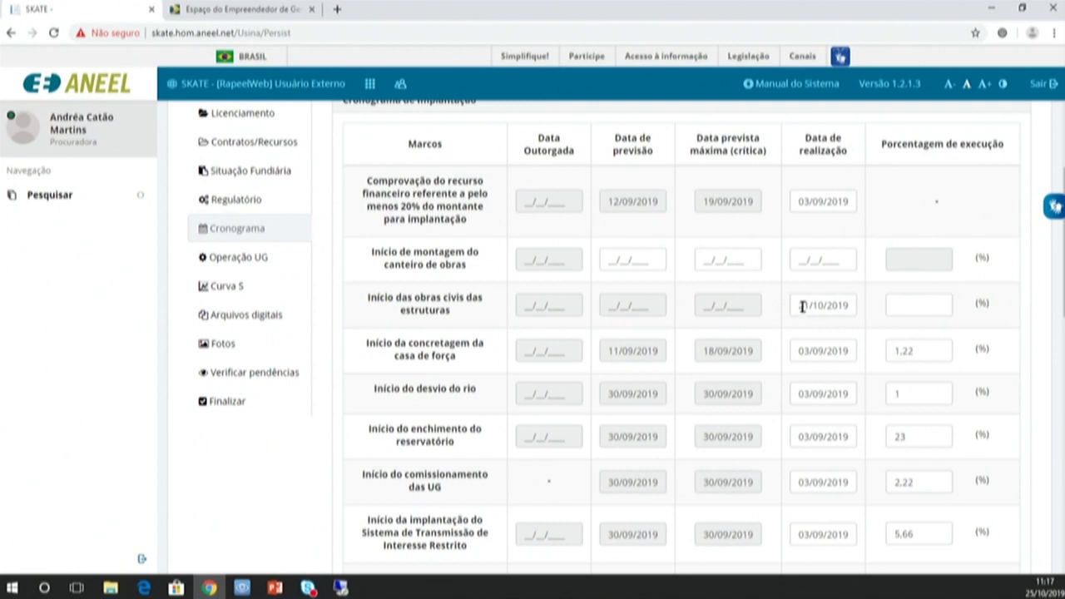
click(803, 305)
click(804, 139)
click(805, 139)
click(804, 139)
click(805, 139)
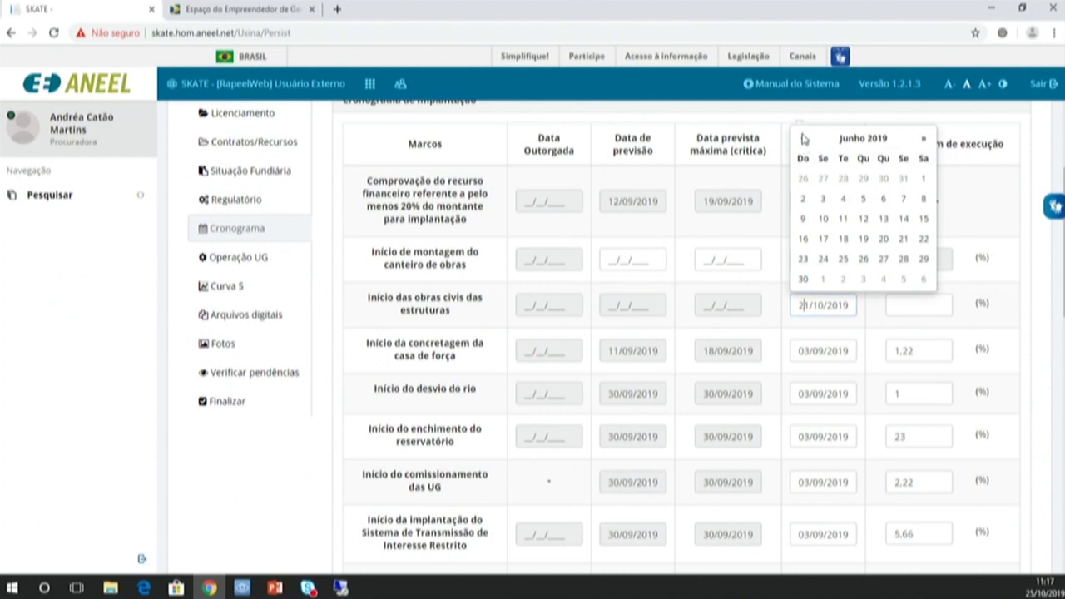
click(824, 220)
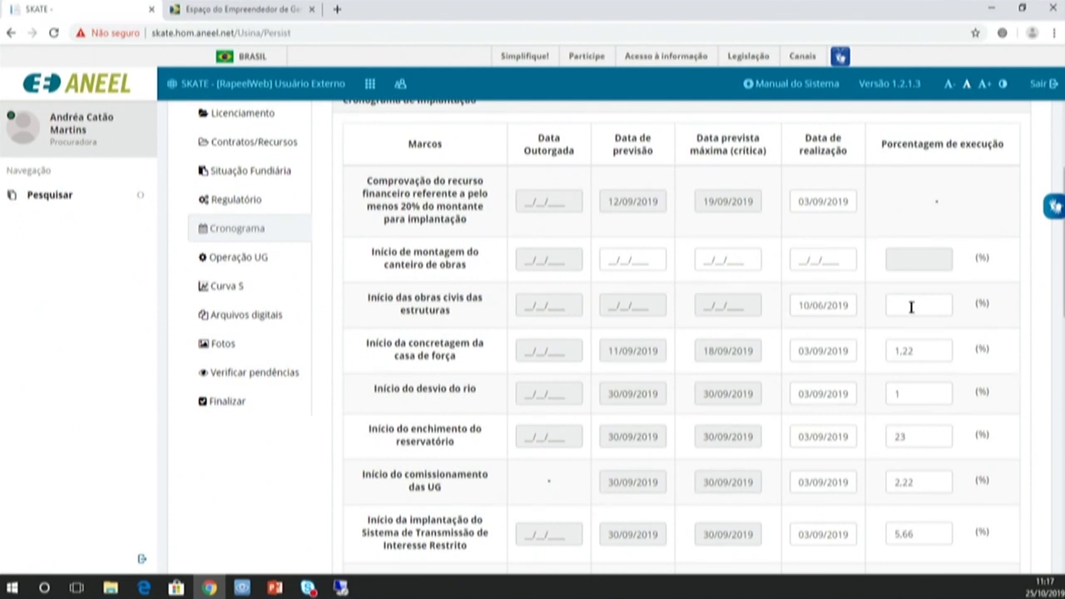
click(911, 307)
text(0.000)
click(936, 354)
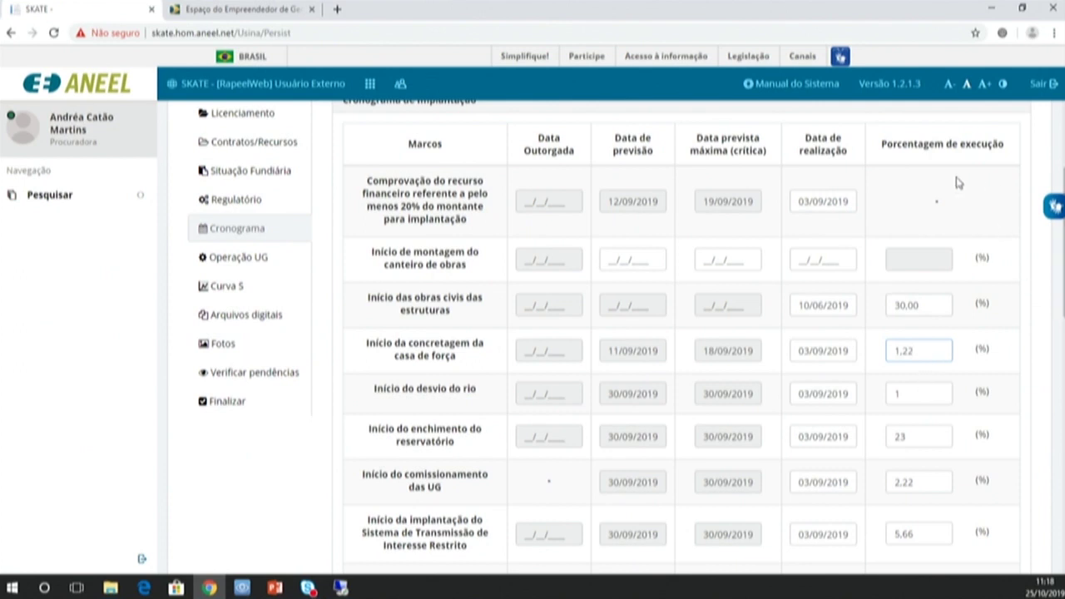
scroll(638, 330, down, 3)
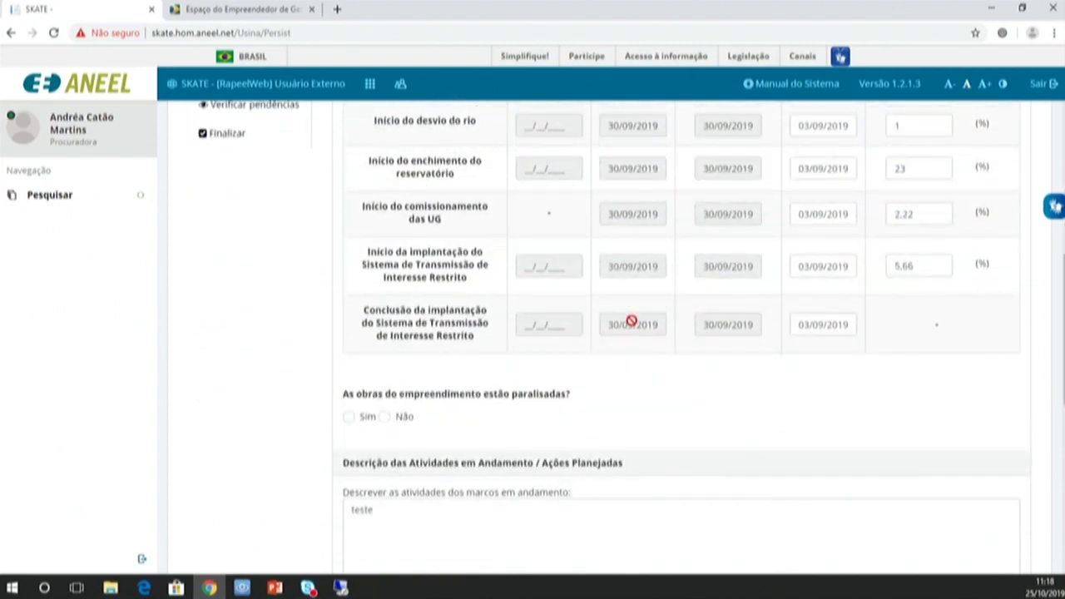
scroll(469, 376, up, 1)
scroll(468, 376, up, 2)
scroll(466, 381, down, 2)
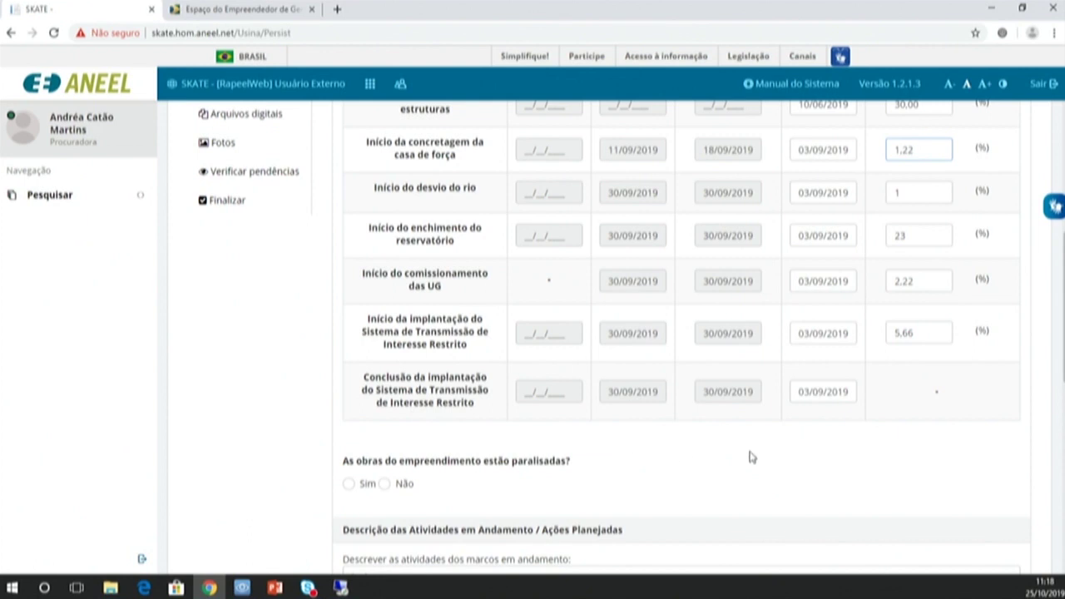
scroll(866, 428, up, 1)
scroll(862, 427, up, 2)
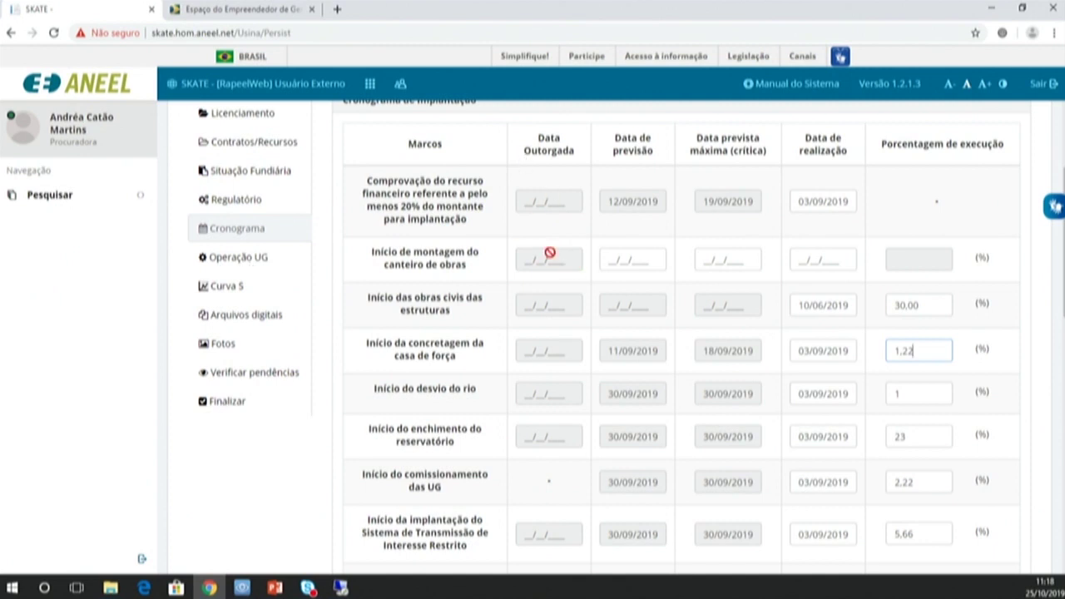
scroll(546, 251, down, 2)
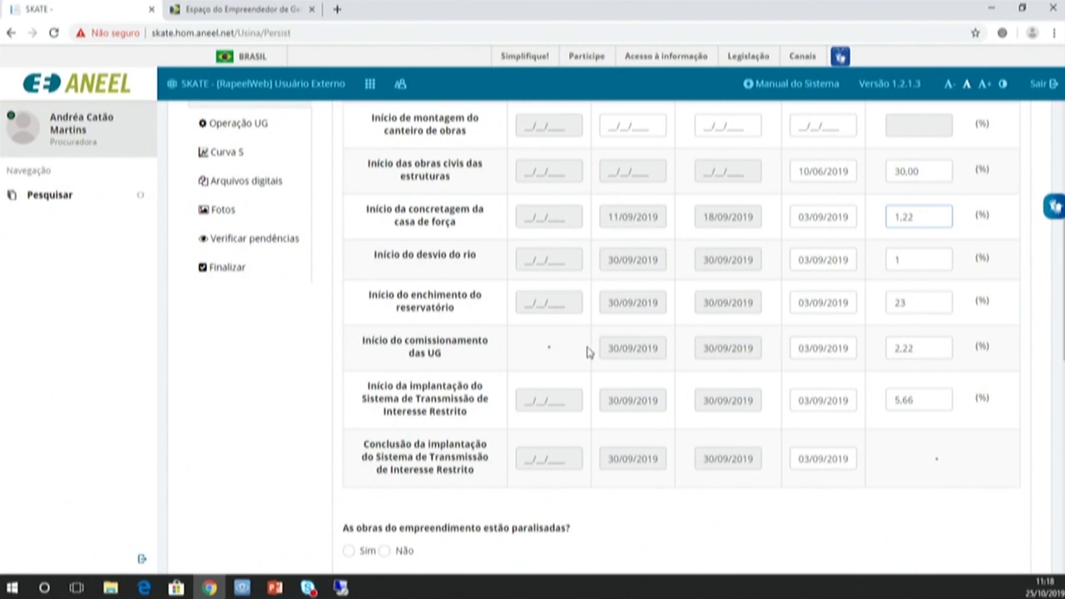
scroll(583, 385, down, 2)
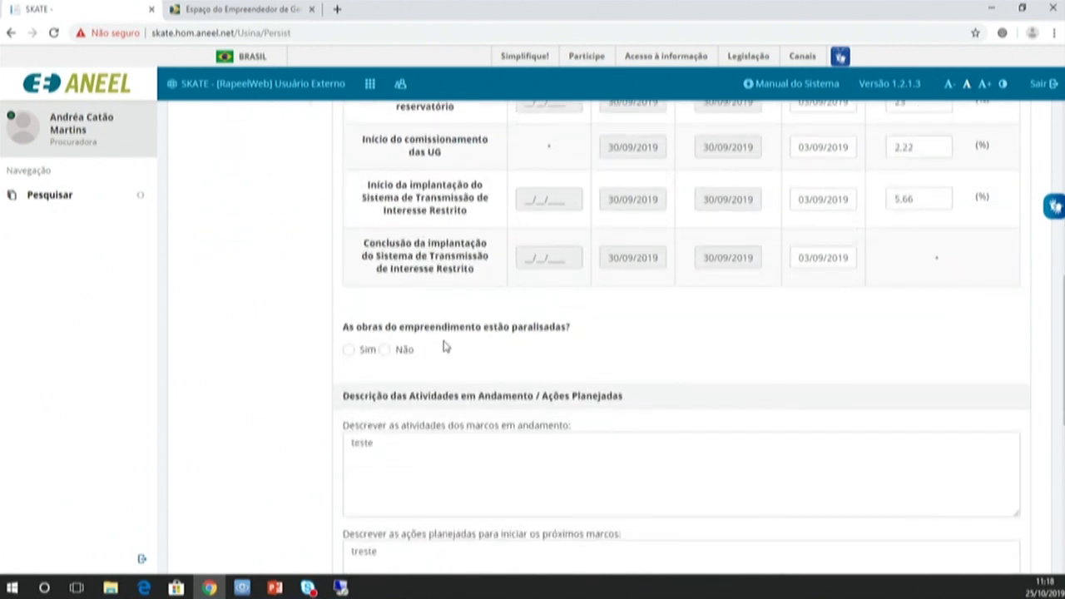
- Answer Sim to whether the works are paralisadas
click(384, 351)
click(351, 350)
scroll(396, 393, down, 1)
scroll(443, 369, down, 1)
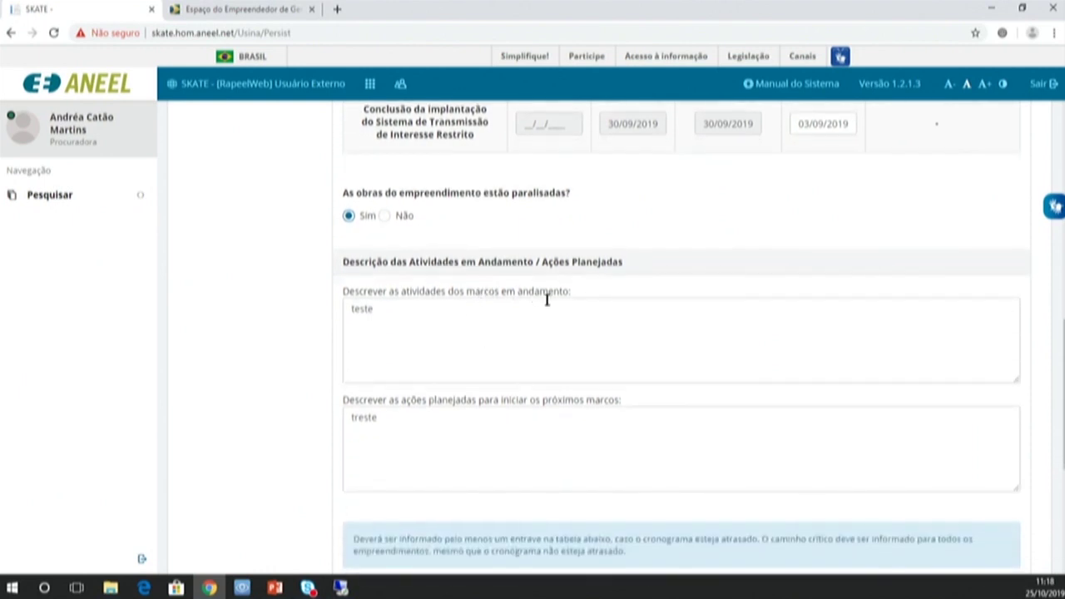
scroll(538, 341, up, 6)
scroll(552, 358, down, 2)
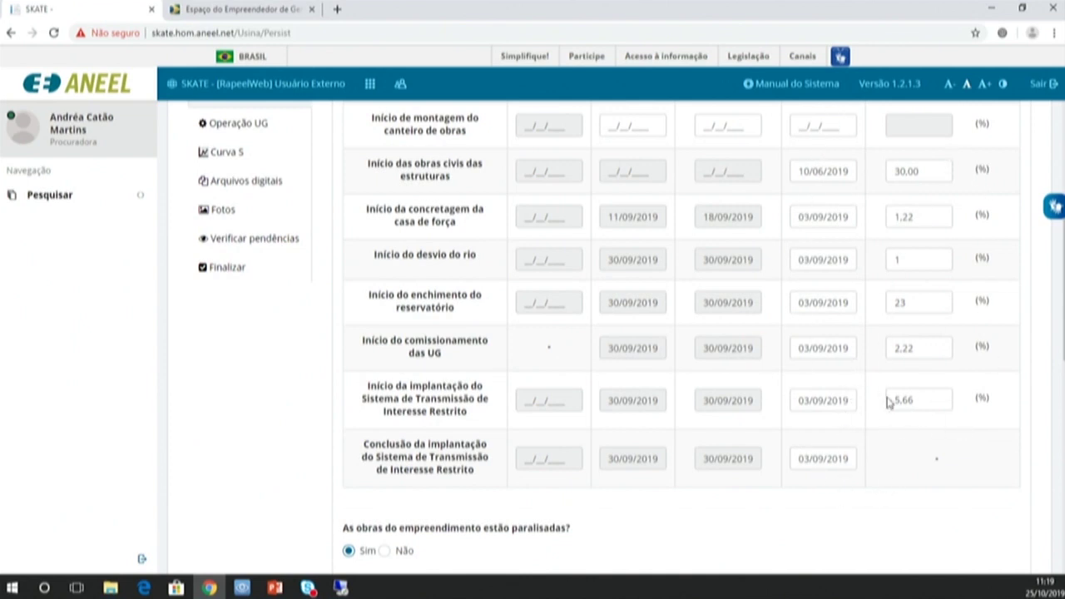
scroll(851, 433, down, 3)
- Delete 'teste' and 'treste' from the activities and planned actions boxes, leaving both empty
click(542, 408)
drag(406, 378, 213, 360)
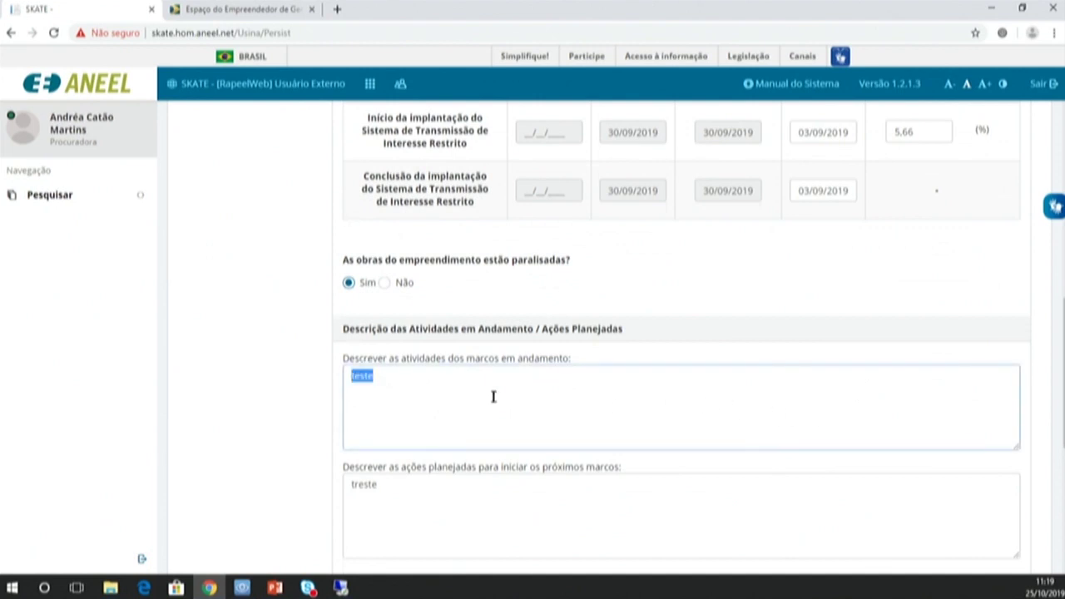
key(BackSpace)
scroll(458, 461, down, 1)
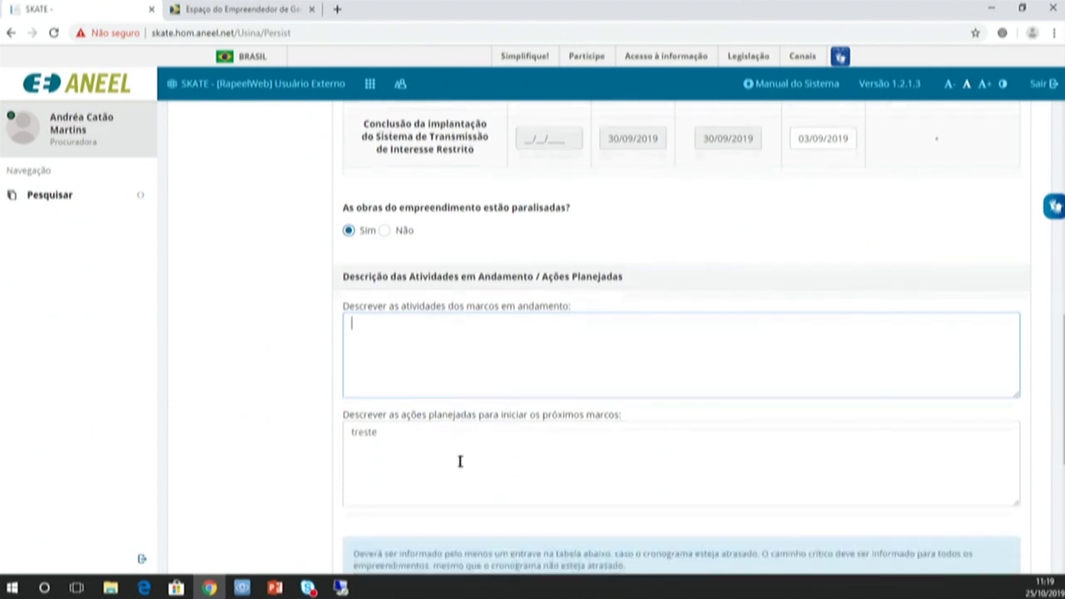
click(453, 429)
drag(440, 433, 213, 420)
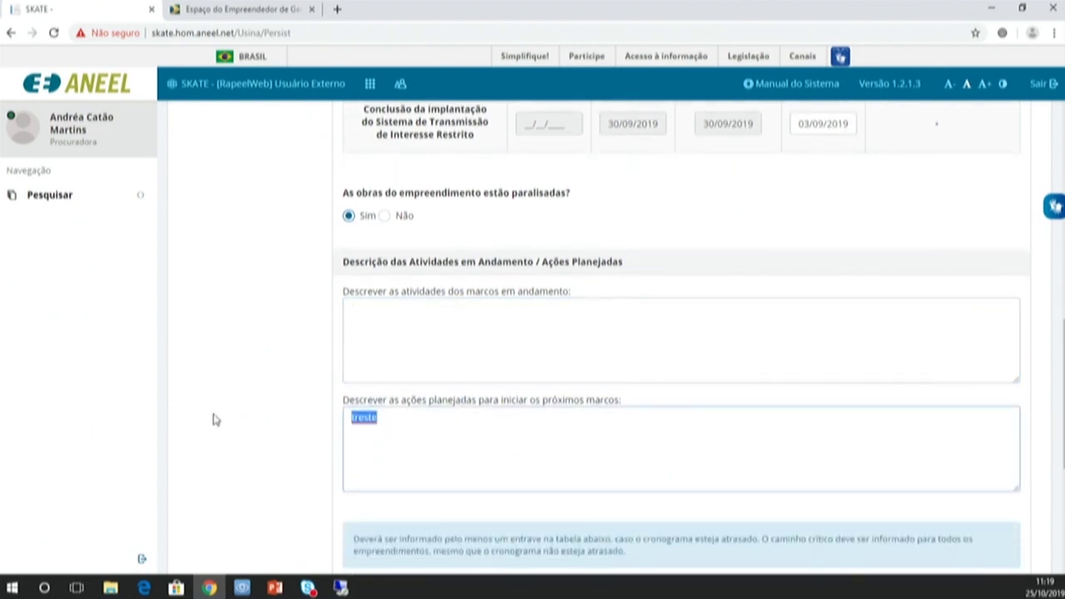
key(BackSpace)
text(tedyr)
key(BackSpace)
key(BackSpace)
key(BackSpace)
key(BackSpace)
key(BackSpace)
scroll(585, 342, up, 3)
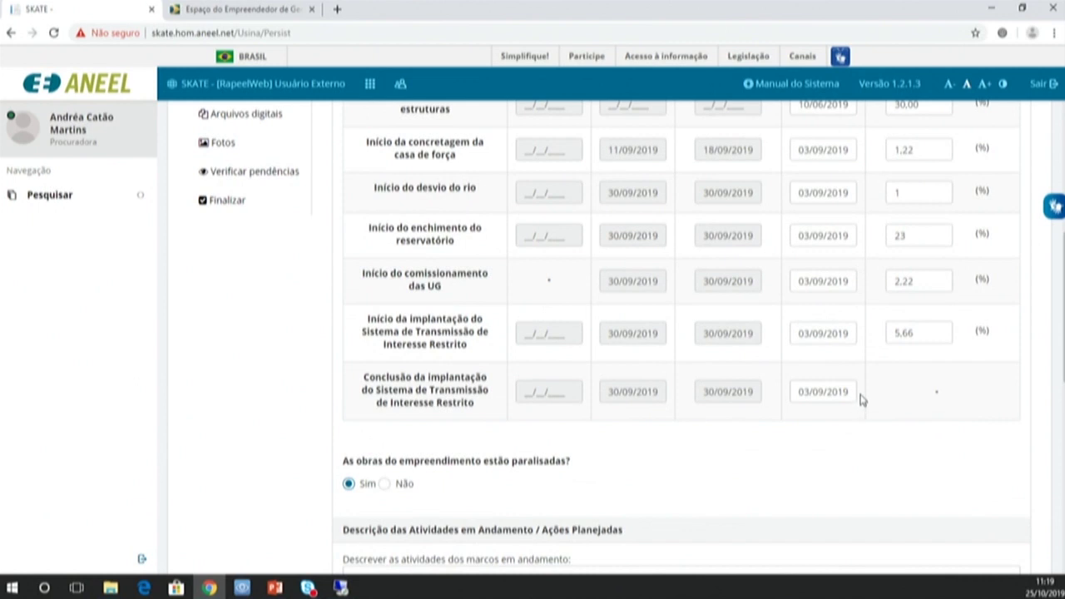
- Clear the realization dates of the Início da implantação and last transmission-system milestones
click(853, 392)
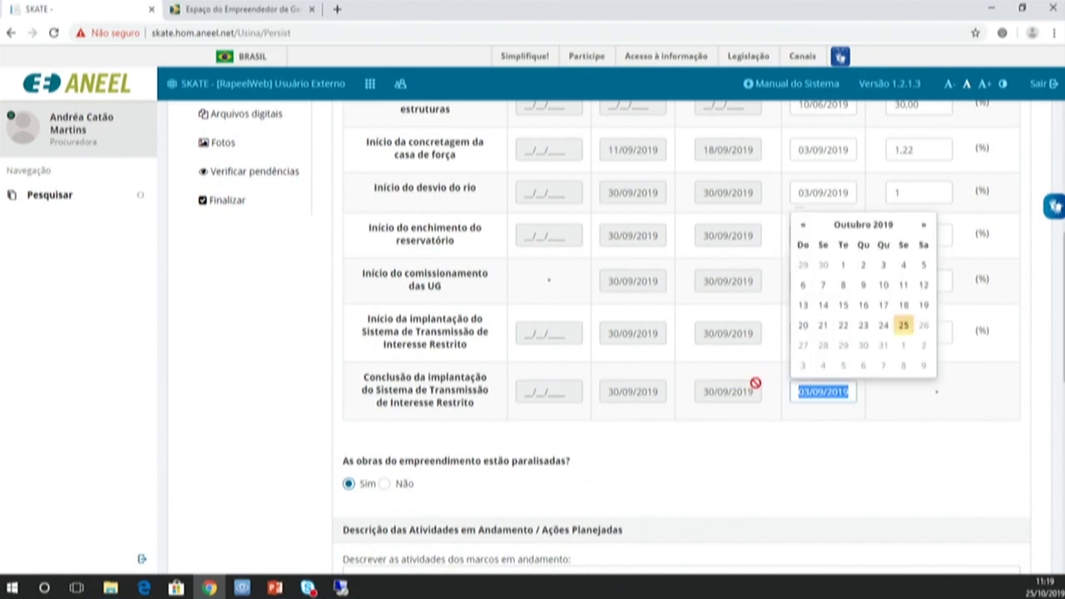
key(BackSpace)
click(744, 326)
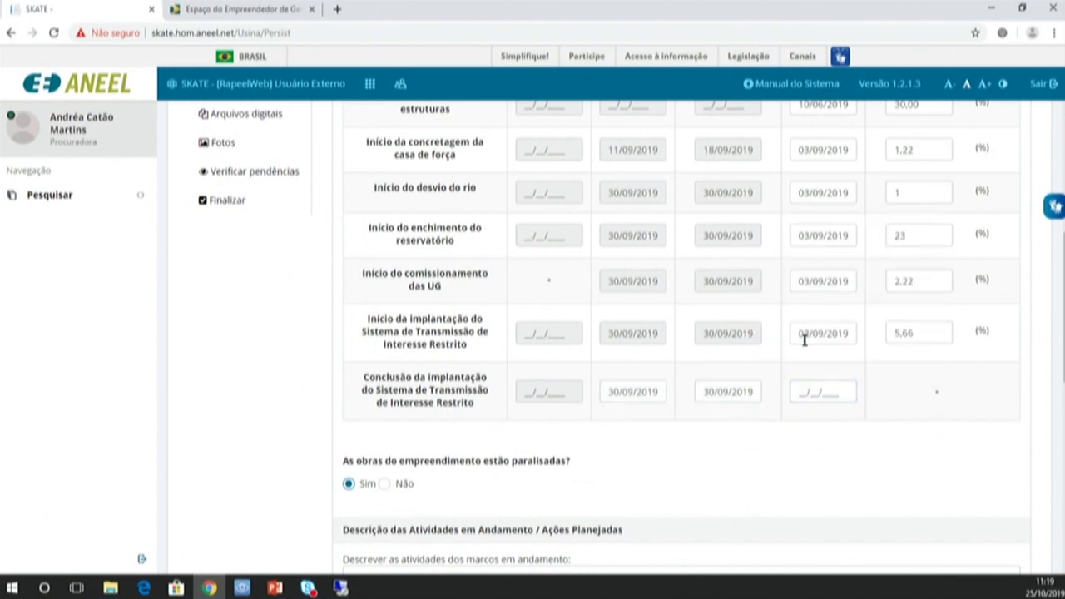
click(849, 333)
key(BackSpace)
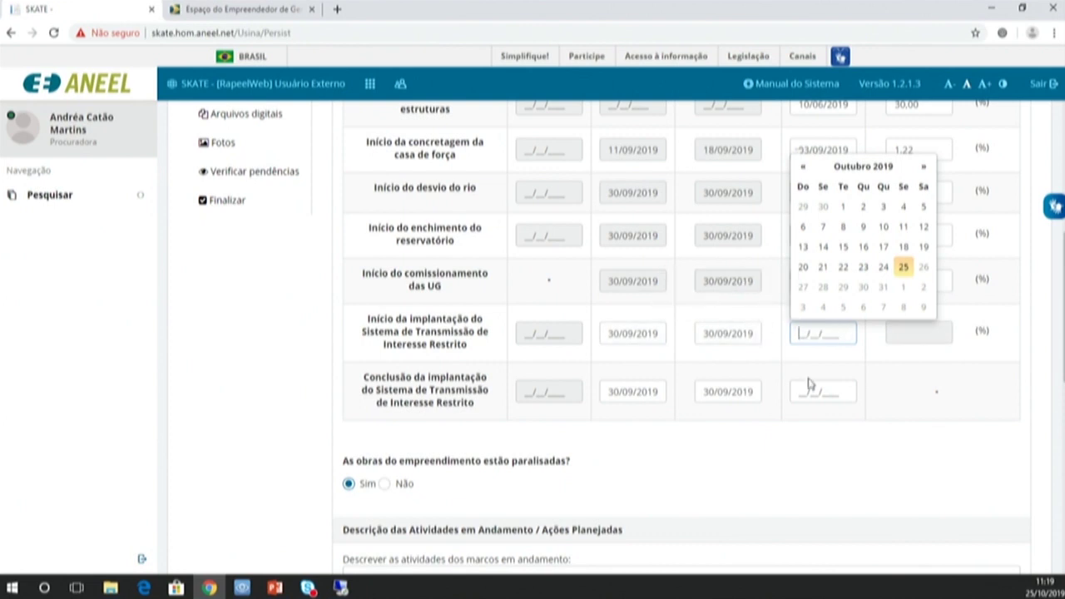
click(867, 371)
- Place the cursor in the empty planned actions description box
scroll(524, 474, down, 2)
scroll(485, 486, down, 2)
click(368, 425)
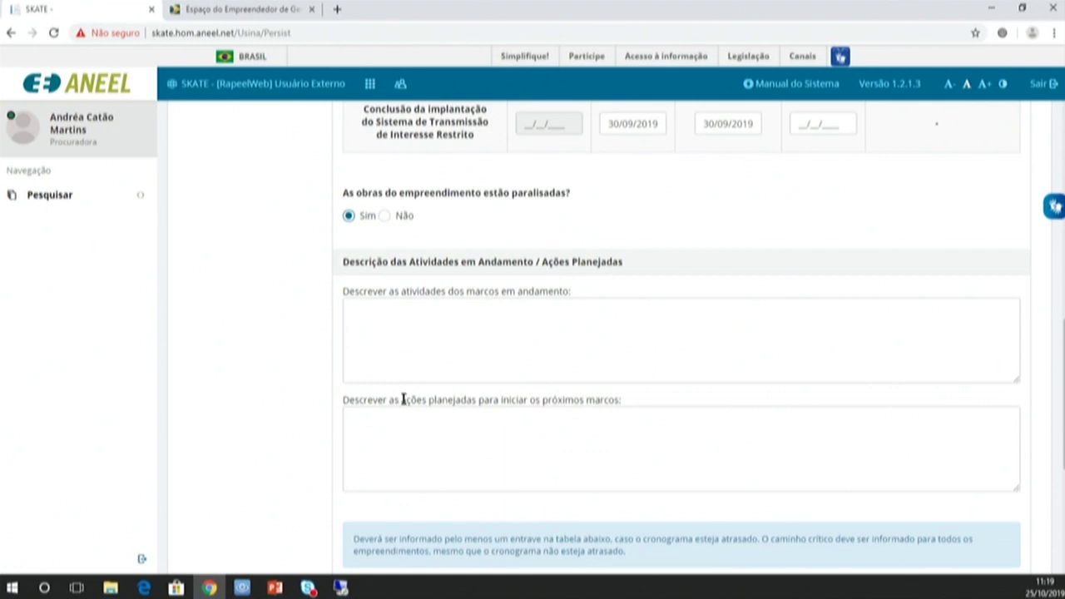
scroll(654, 457, up, 3)
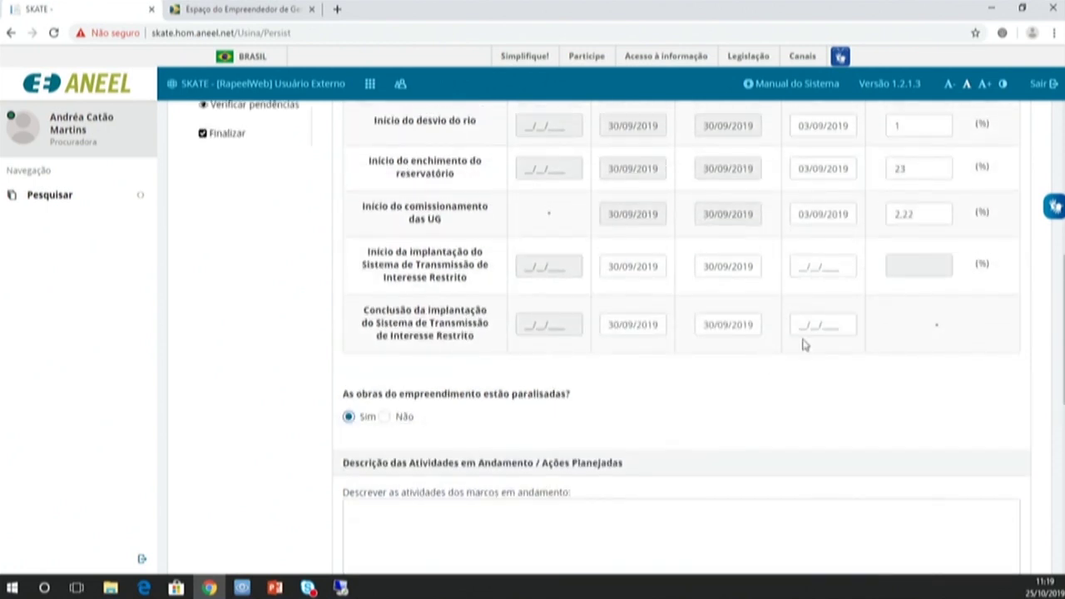
scroll(793, 418, down, 2)
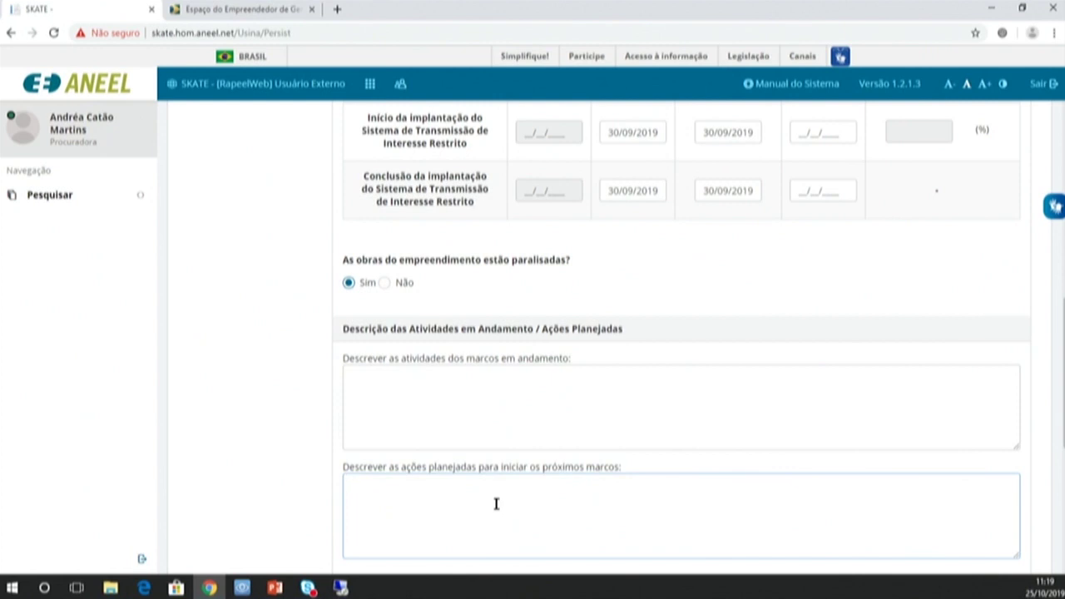
scroll(496, 504, up, 1)
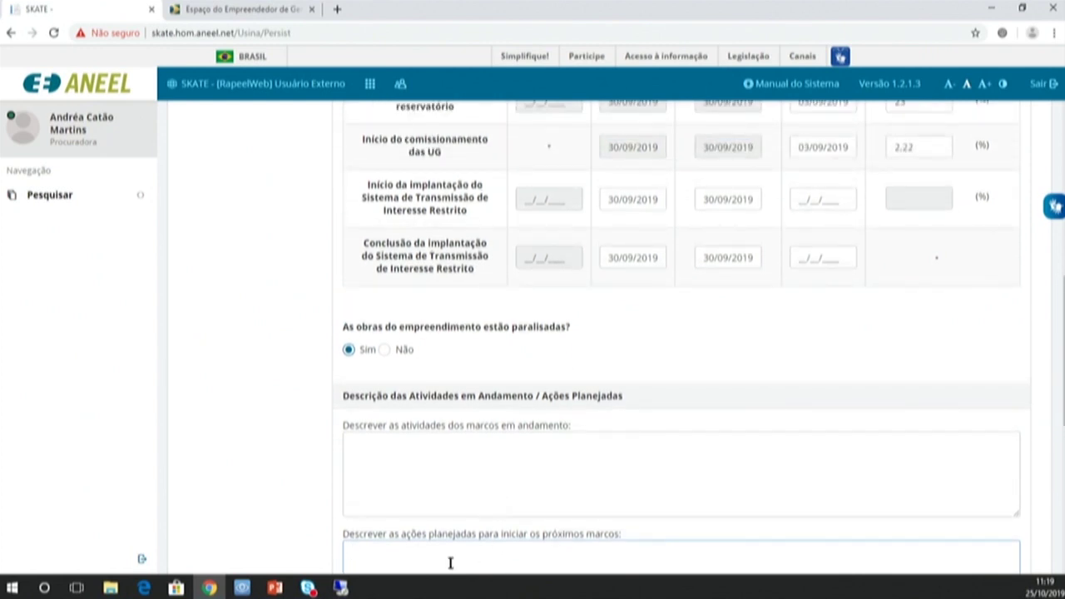
scroll(451, 563, down, 3)
scroll(468, 446, down, 2)
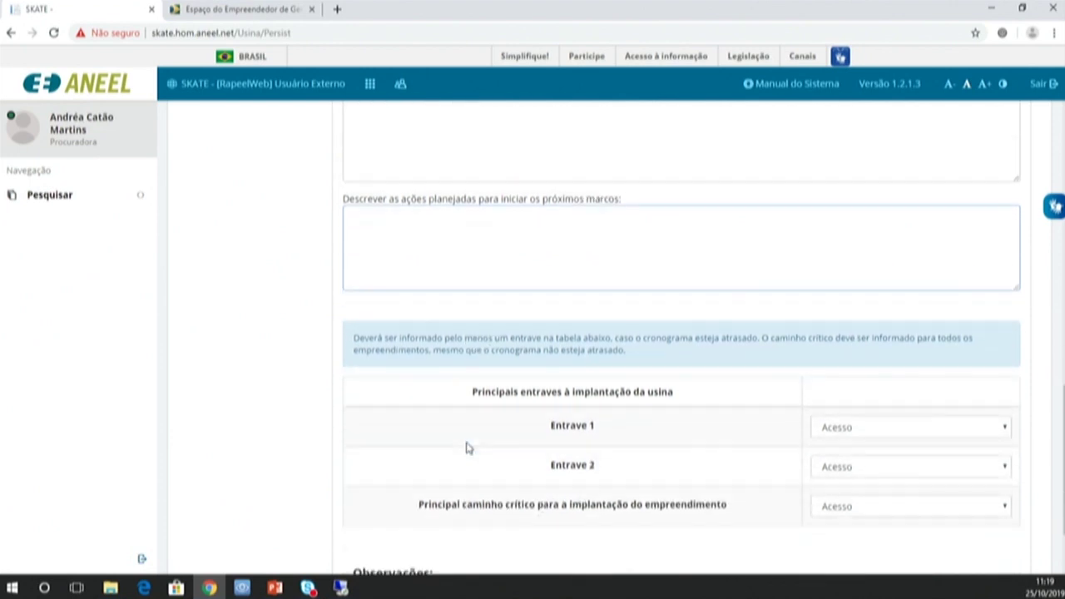
- Review the Entrave 1 and Principal caminho crítico options, keeping Acesso selected for both
scroll(469, 445, down, 1)
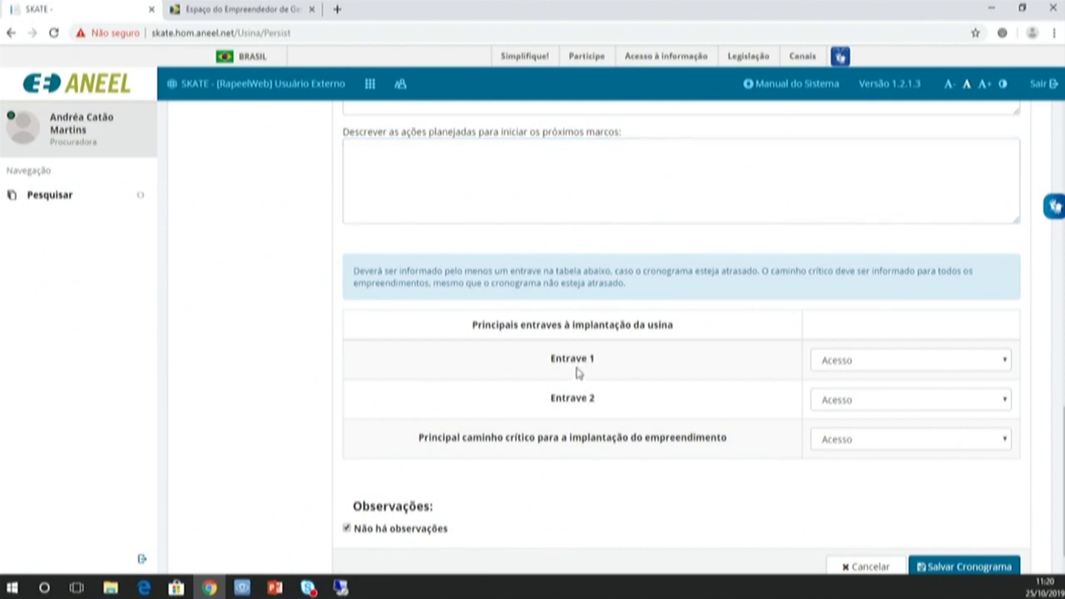
click(915, 366)
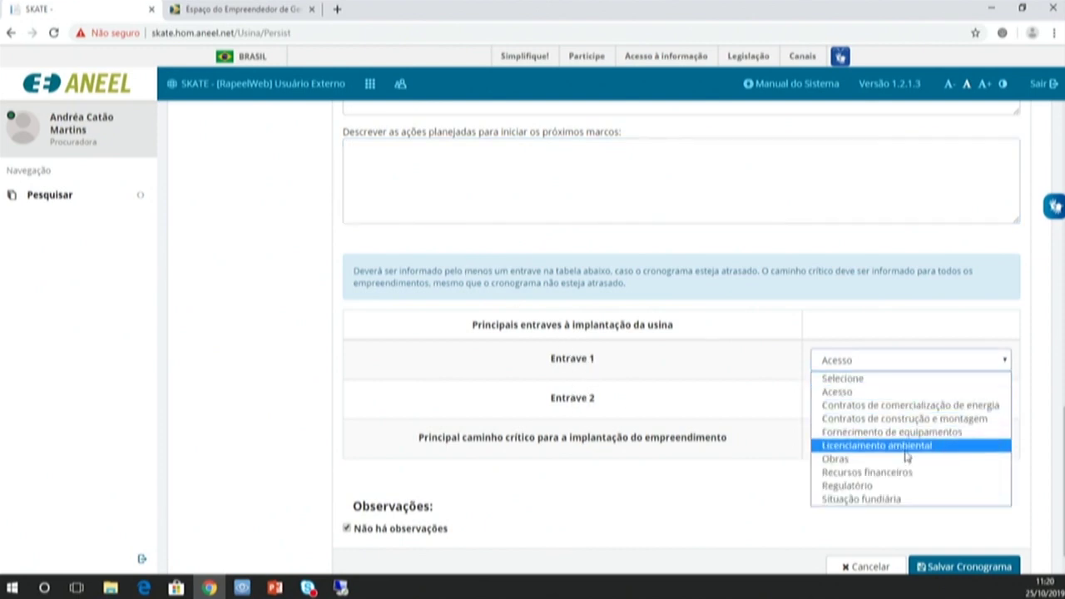
click(764, 356)
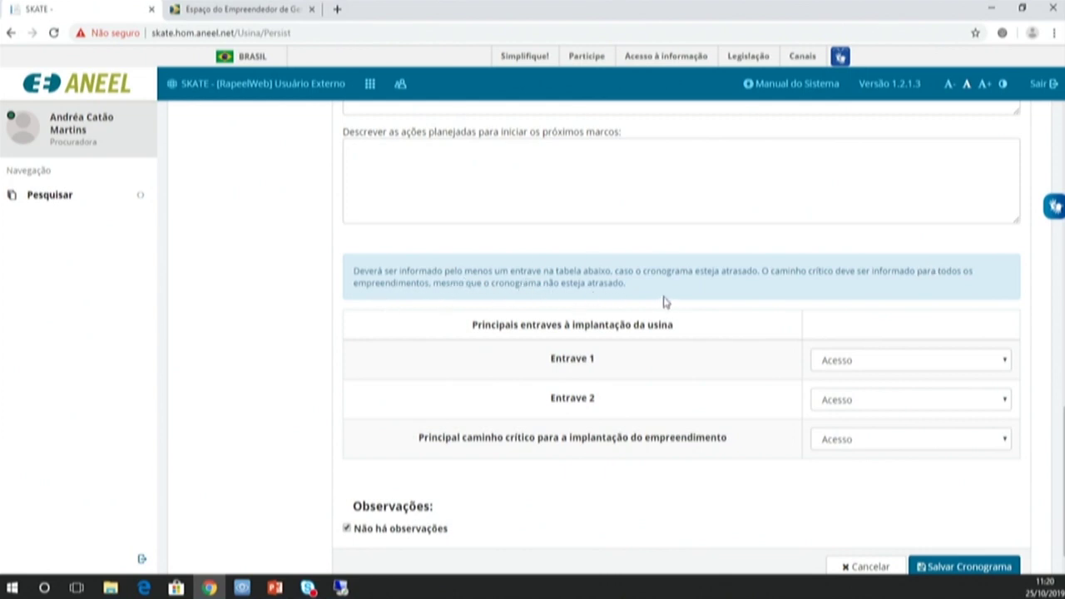
drag(420, 440, 755, 440)
click(755, 441)
click(812, 442)
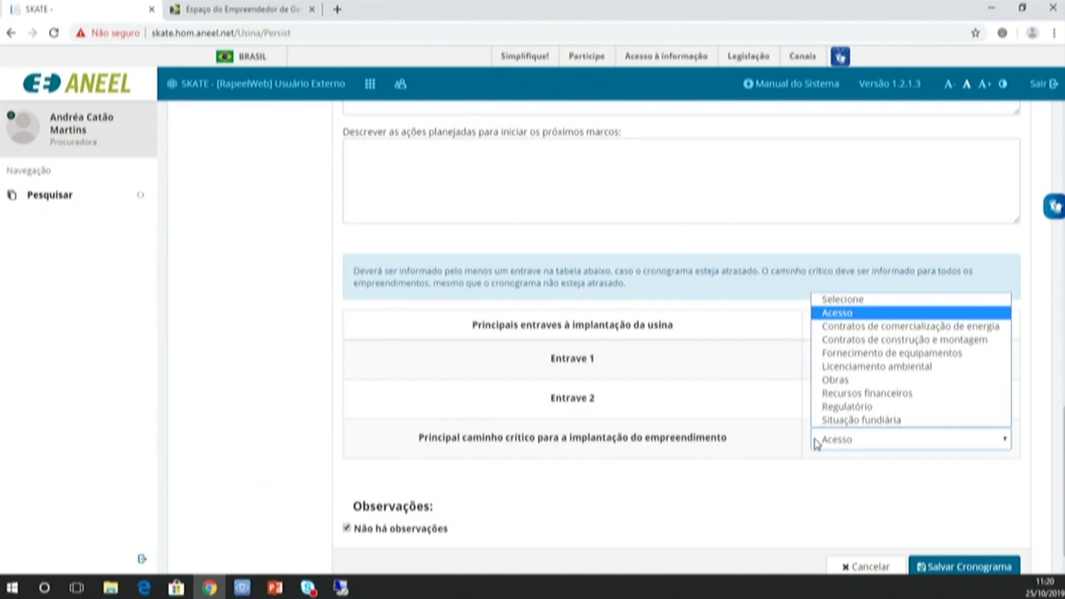
click(828, 314)
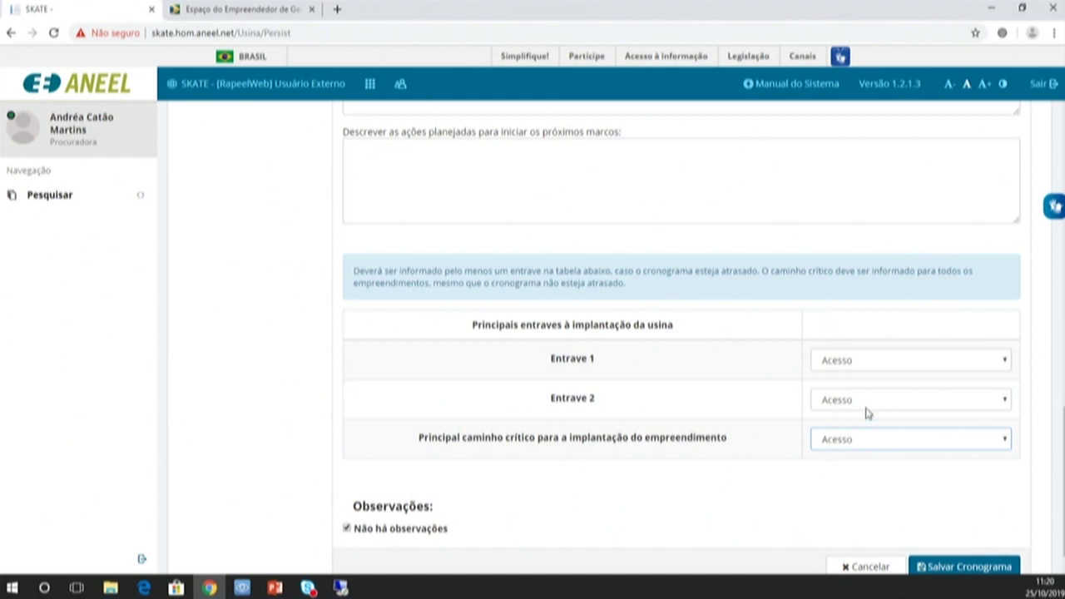
click(873, 364)
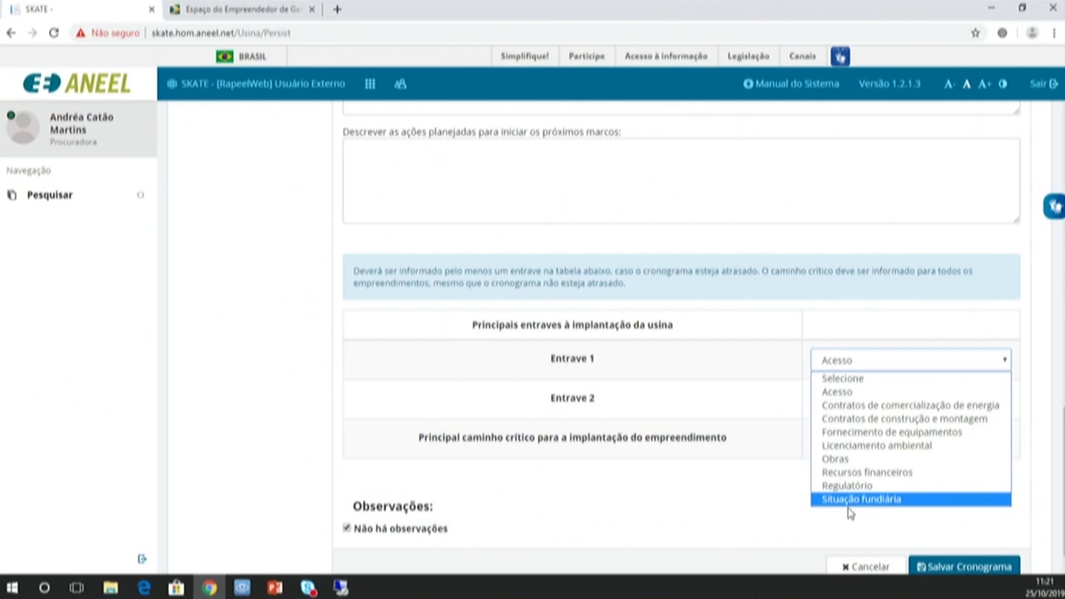
- Uncheck Não há observações, leave the Observações box empty, and save with Salvar Cronograma
click(599, 456)
scroll(386, 497, down, 1)
click(347, 481)
scroll(427, 466, down, 2)
click(467, 447)
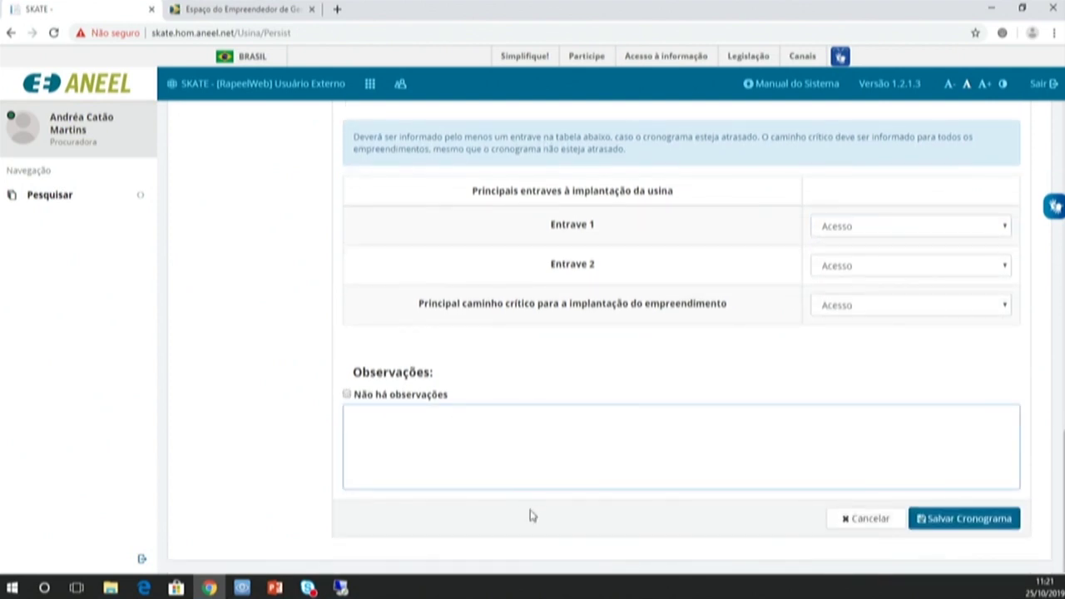
click(951, 524)
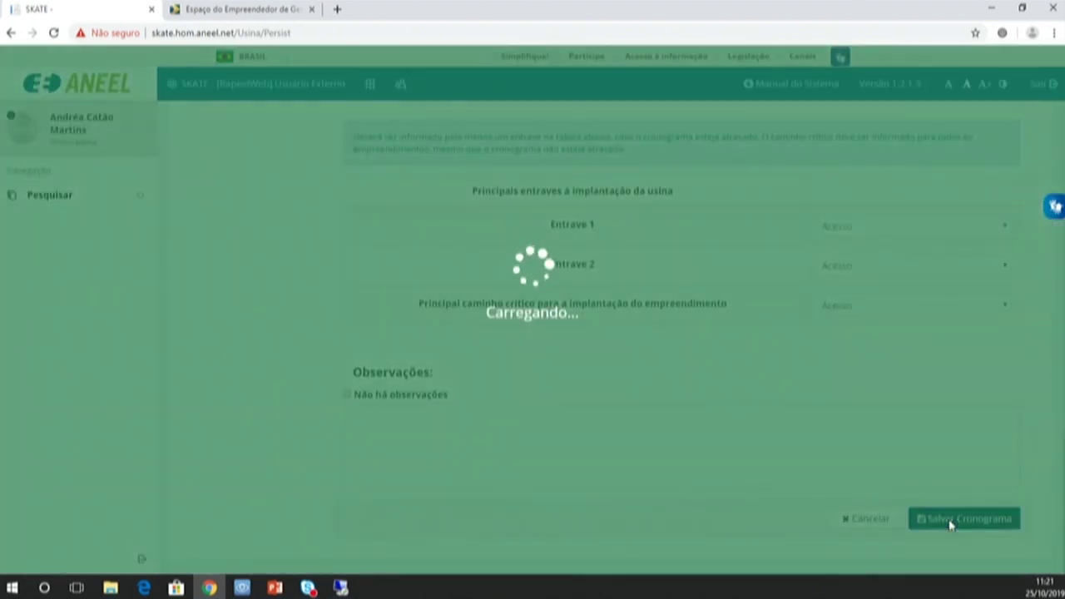
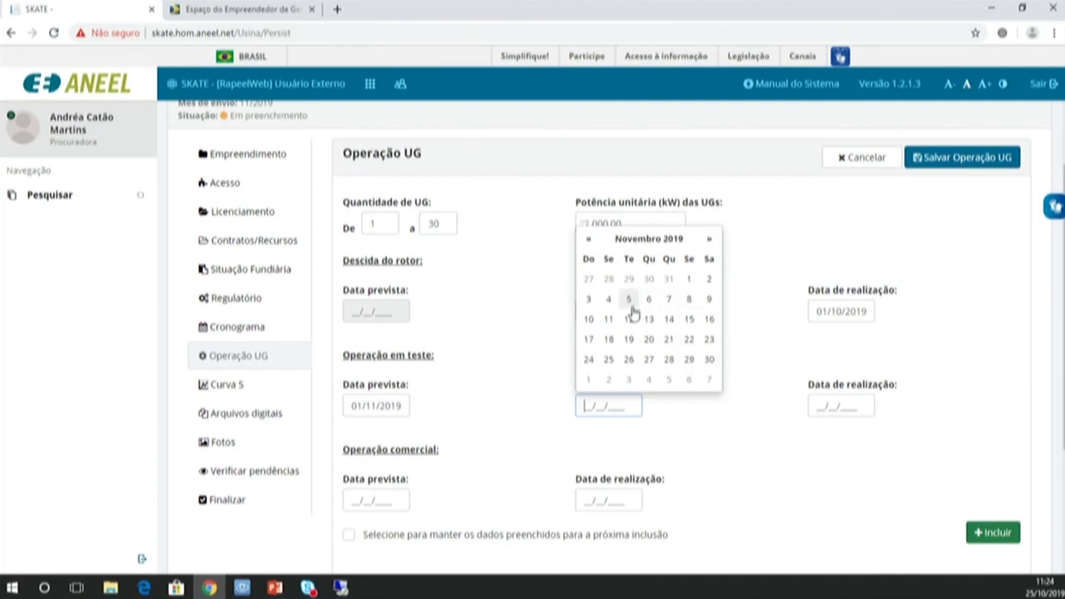
- Set the critical test date to 01/11/2019 and the commercial operation forecast to 06/01/2020
click(687, 278)
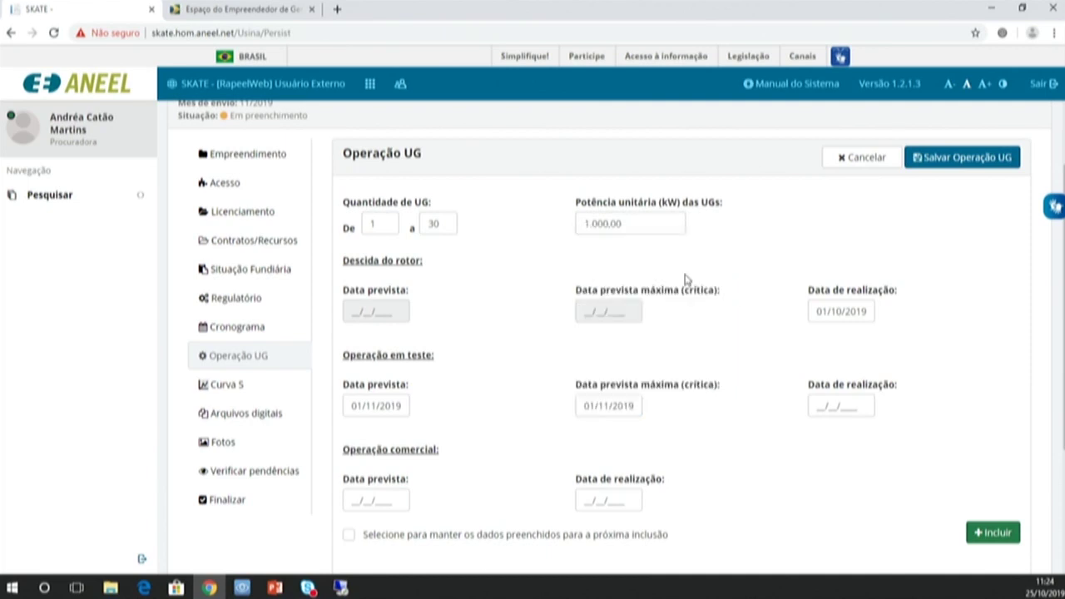
scroll(674, 416, down, 1)
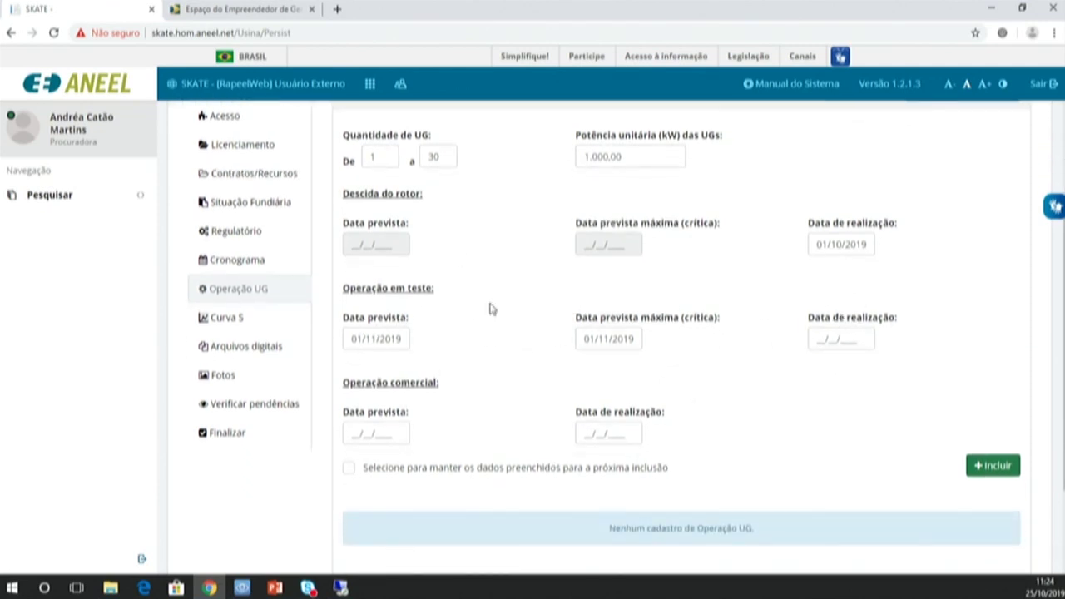
scroll(397, 416, down, 1)
click(395, 368)
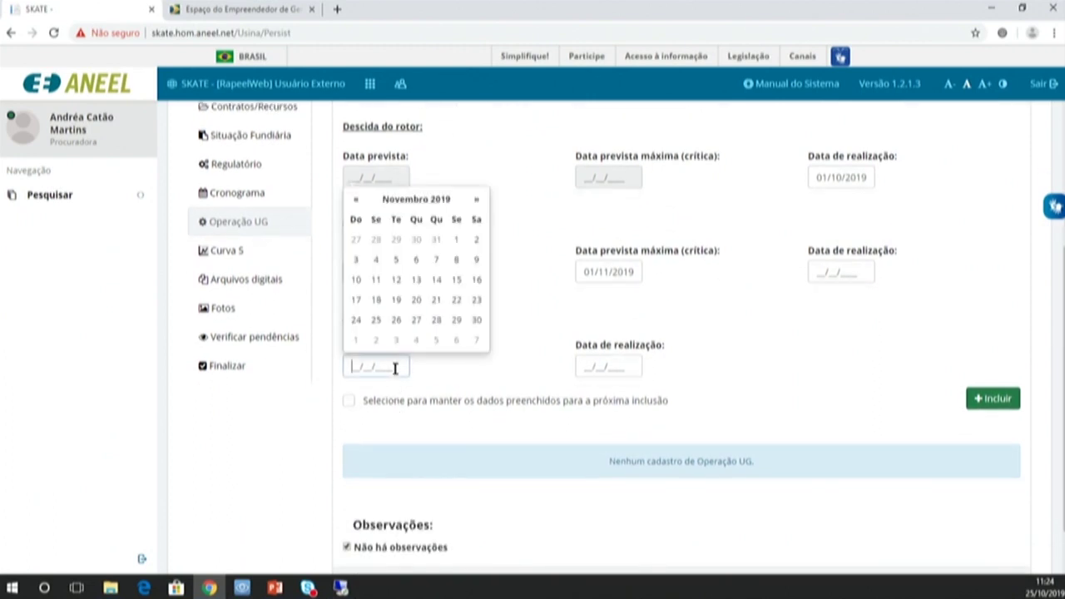
click(479, 203)
click(479, 204)
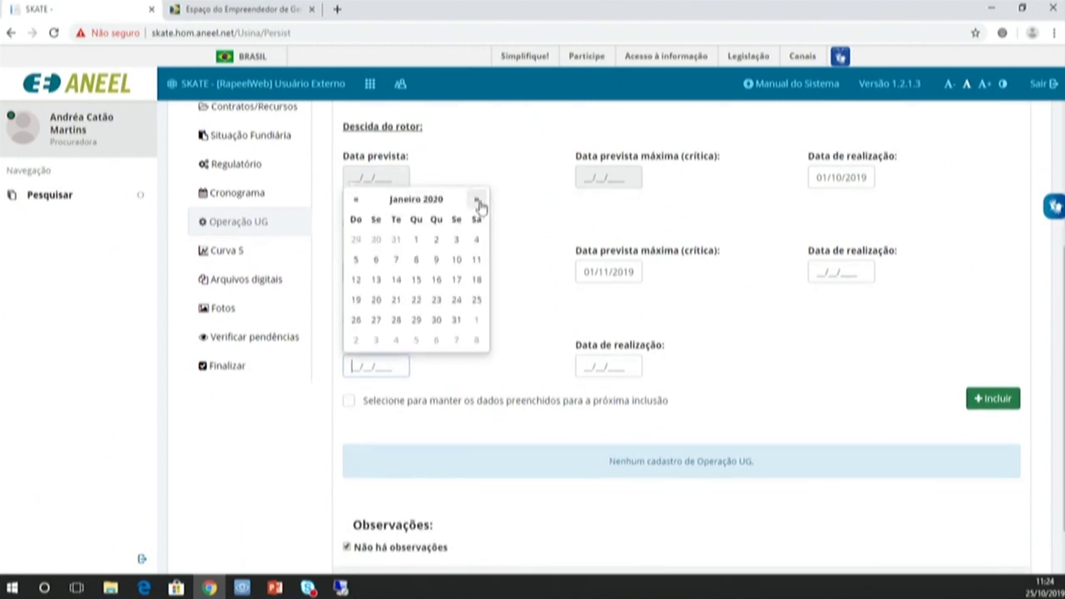
click(375, 260)
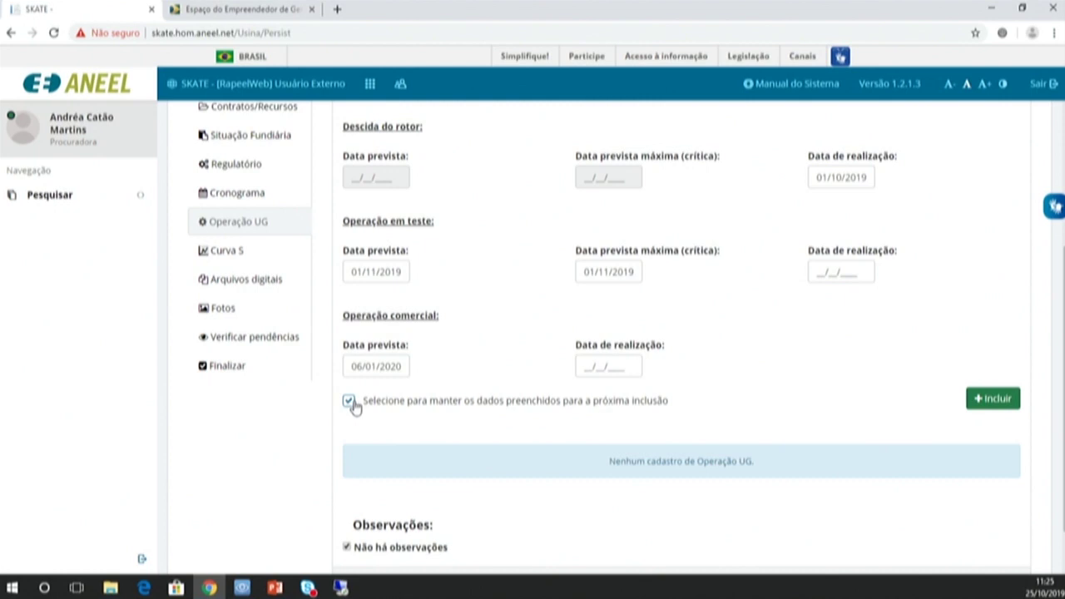
scroll(430, 404, up, 3)
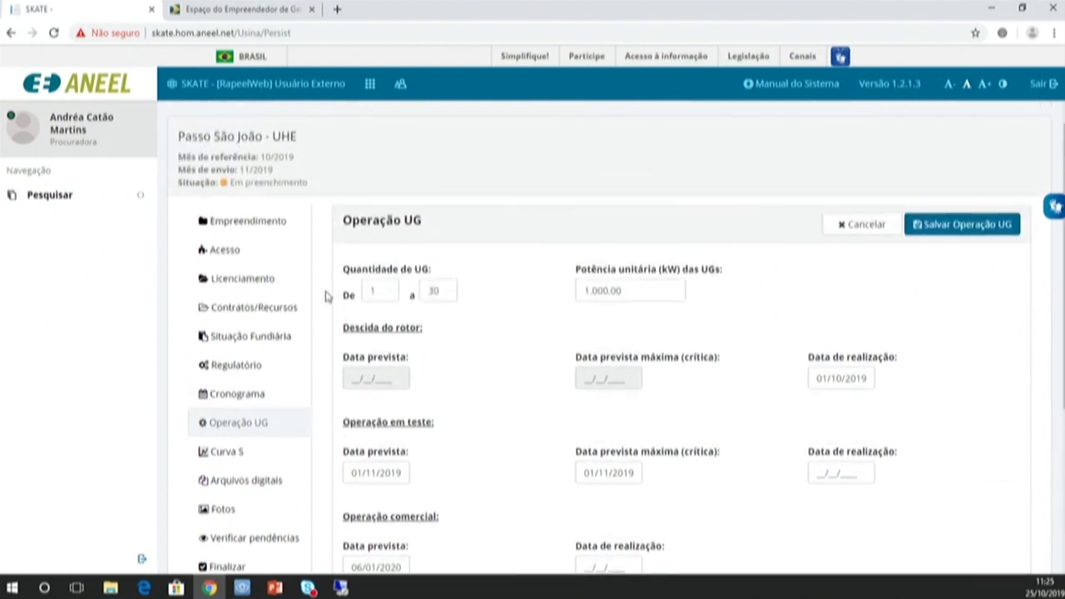
- Add UGs 1–30 and review the resulting table totalling 30.000,00 kW
scroll(432, 301, down, 2)
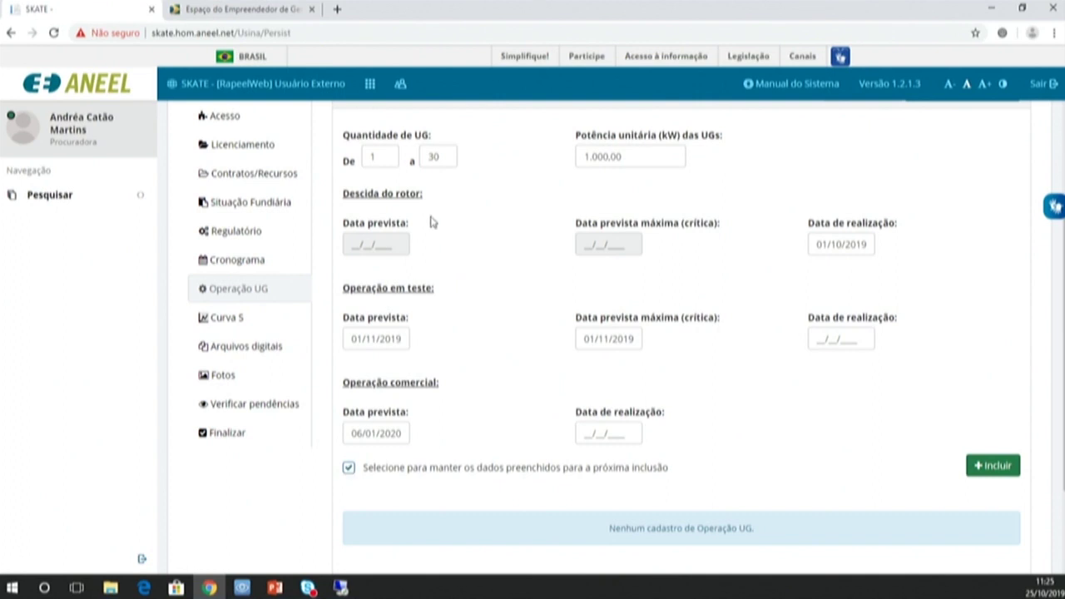
click(982, 470)
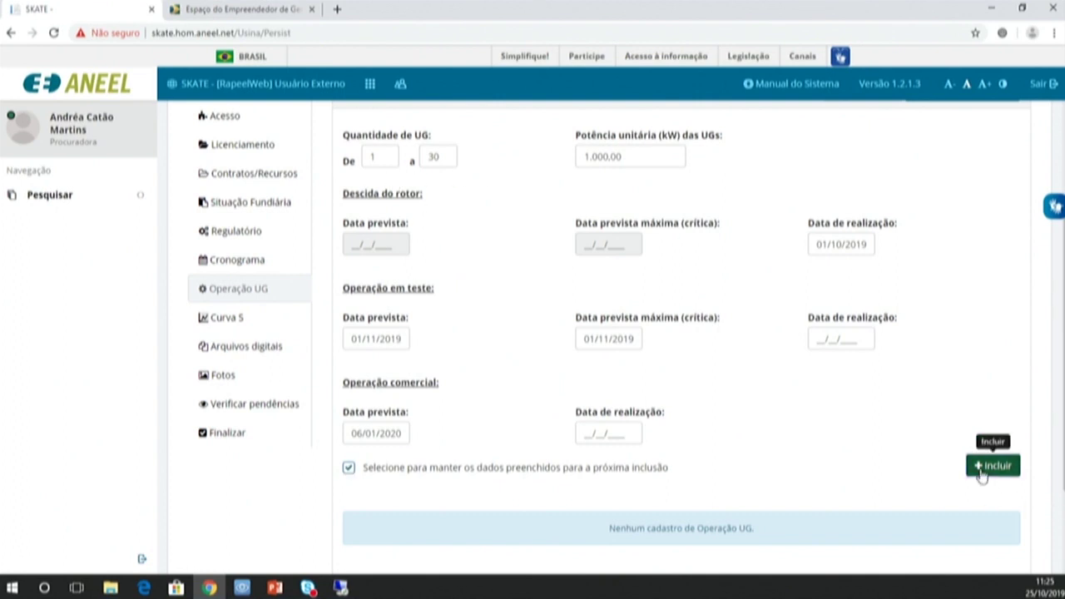
scroll(938, 497, down, 2)
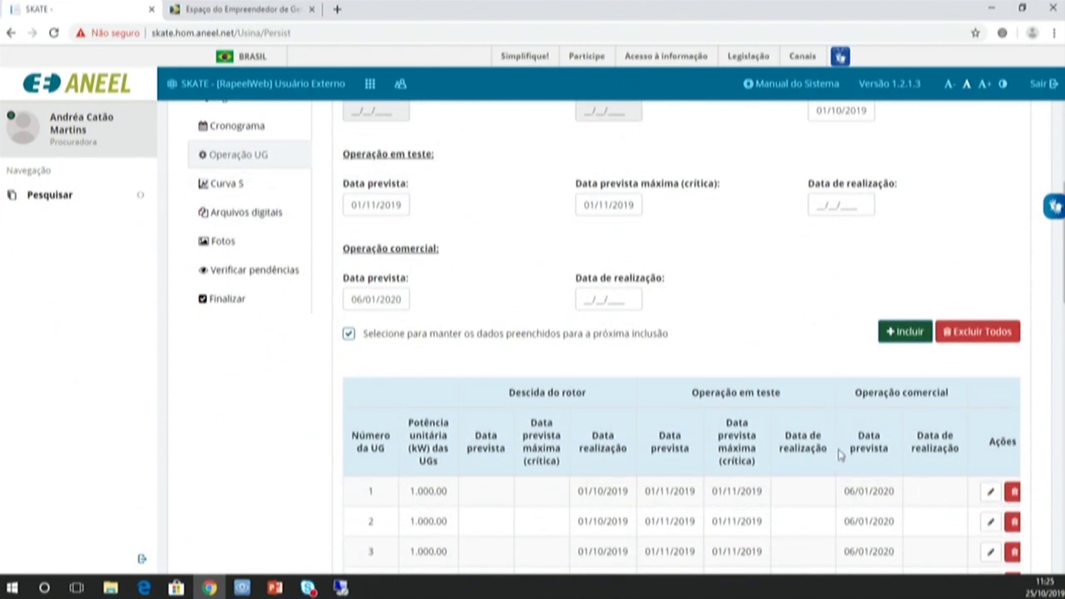
scroll(690, 416, down, 3)
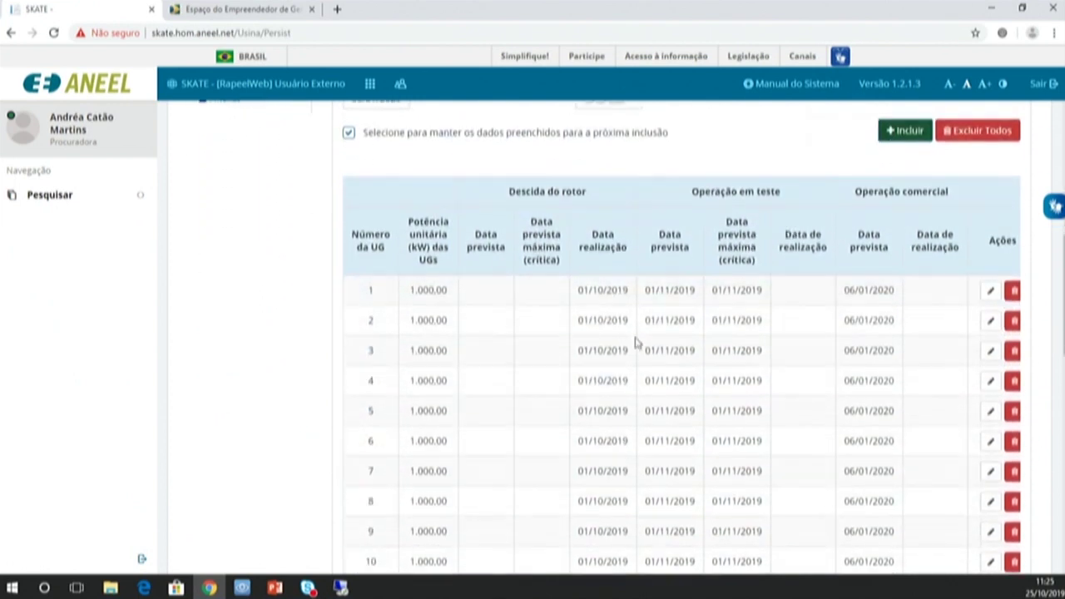
scroll(635, 295, down, 5)
scroll(635, 296, down, 5)
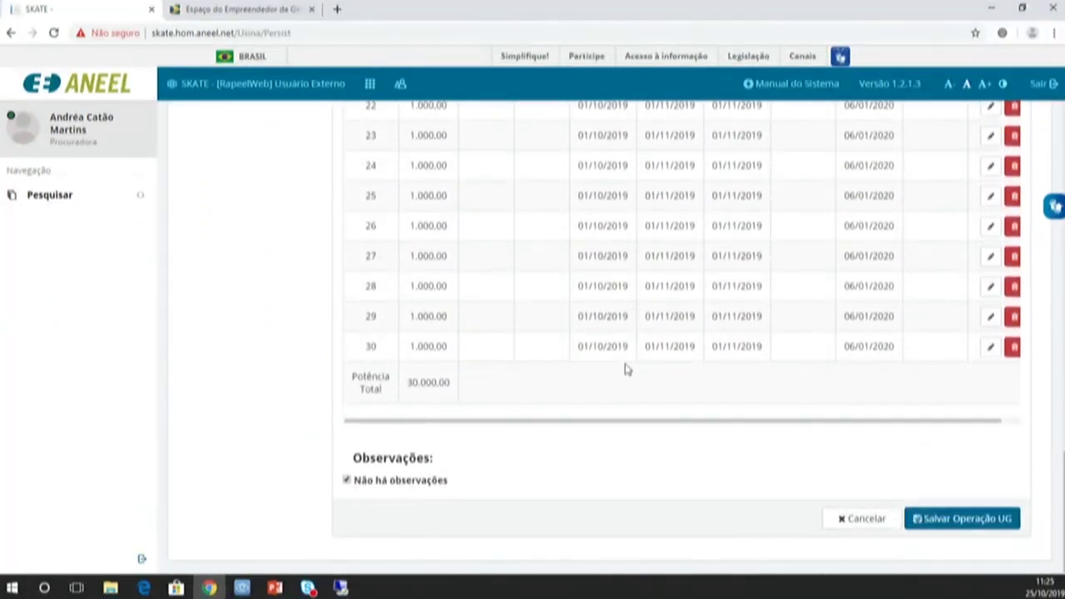
scroll(638, 381, up, 12)
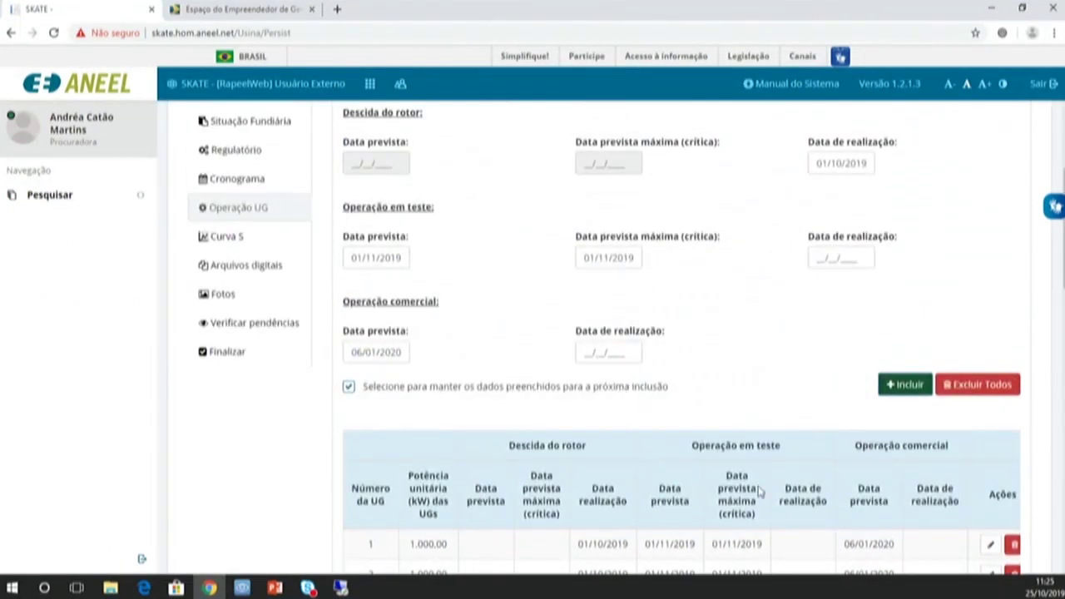
scroll(759, 491, up, 3)
scroll(759, 492, down, 6)
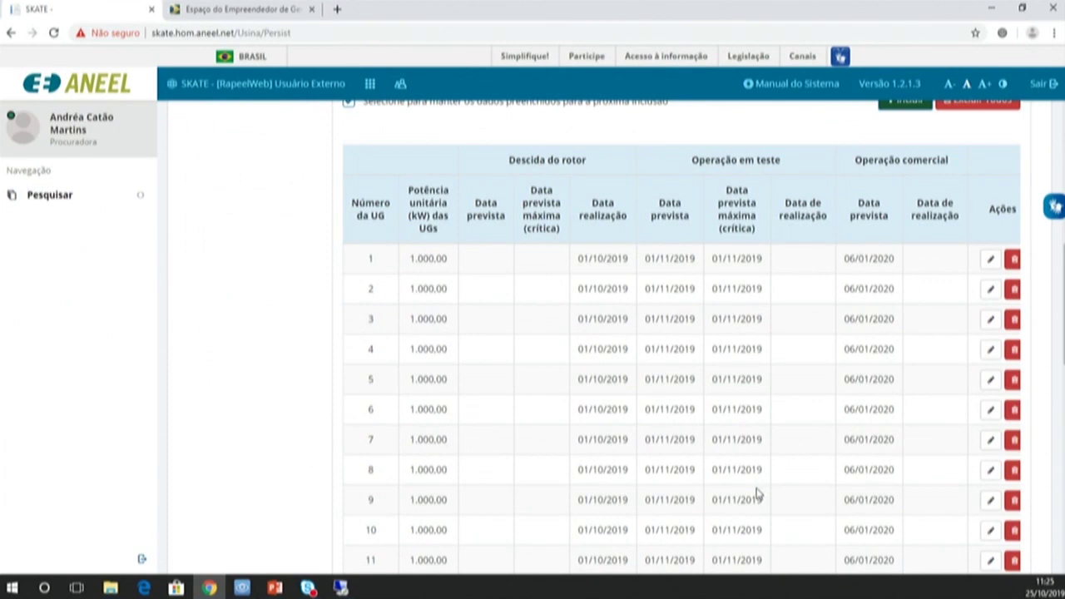
scroll(757, 494, up, 4)
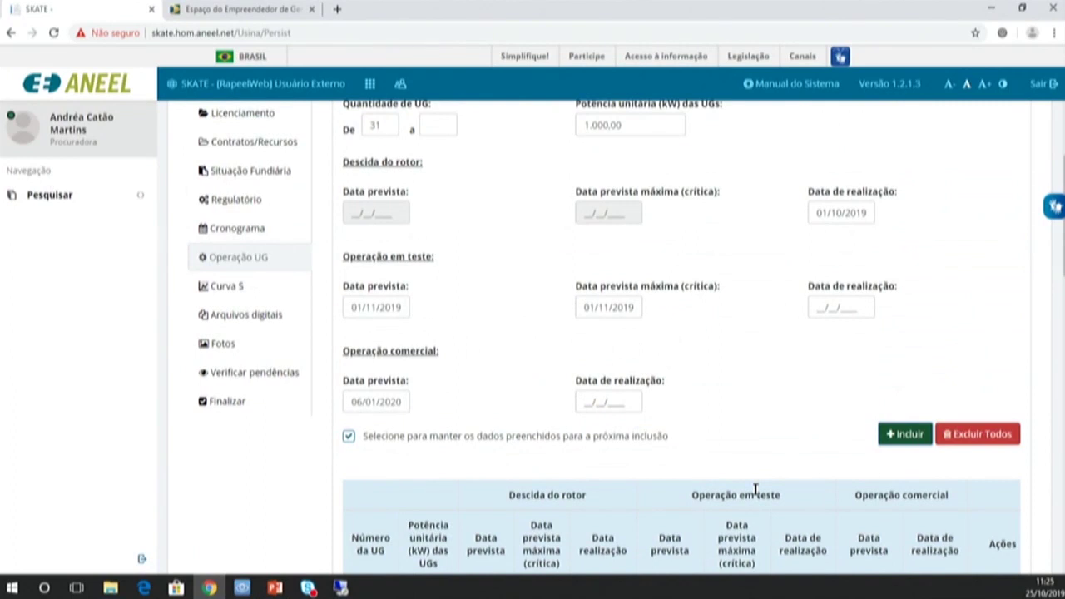
- Cancel the pending UG entries and delete the leftover UG row
scroll(755, 489, up, 3)
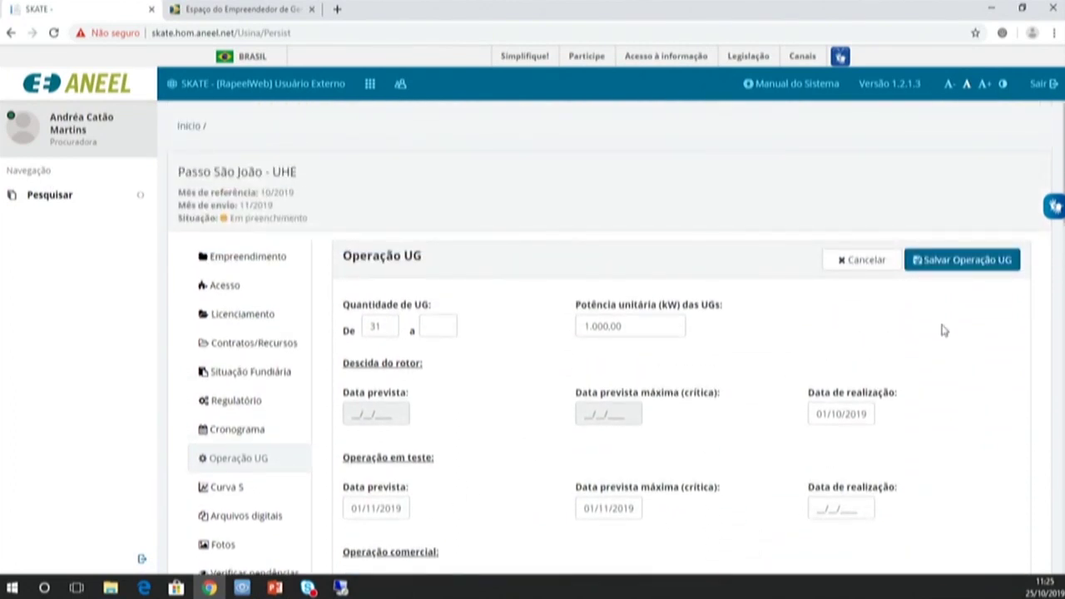
click(854, 264)
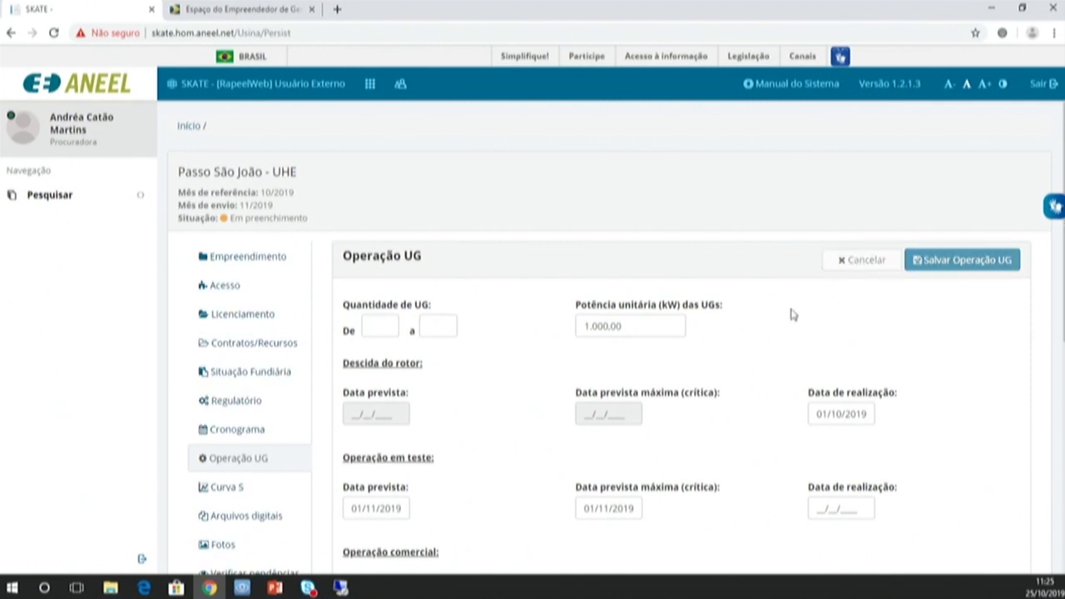
scroll(723, 377, down, 5)
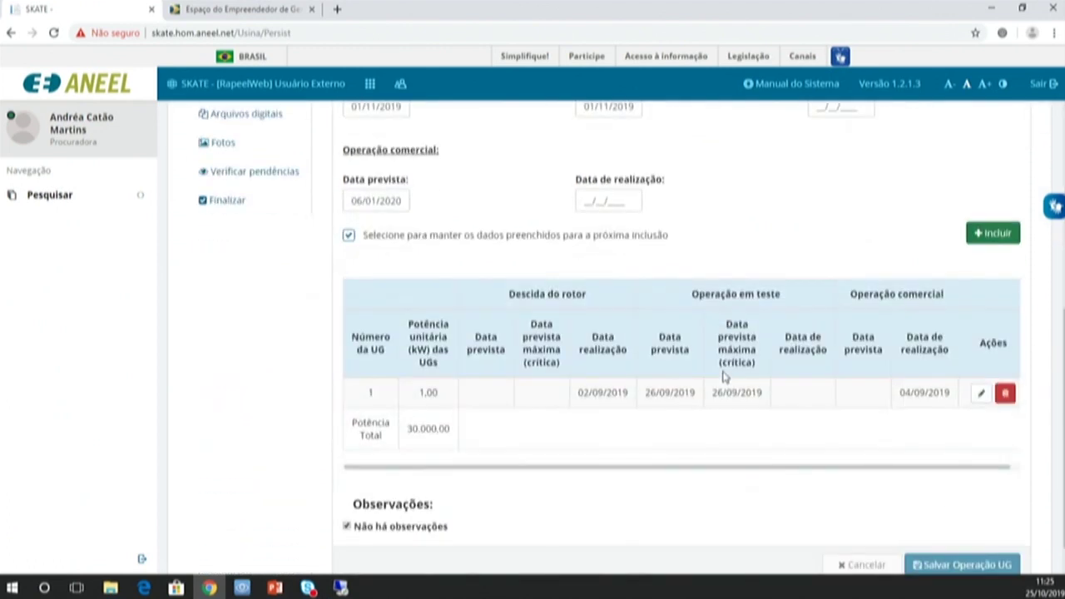
click(1005, 394)
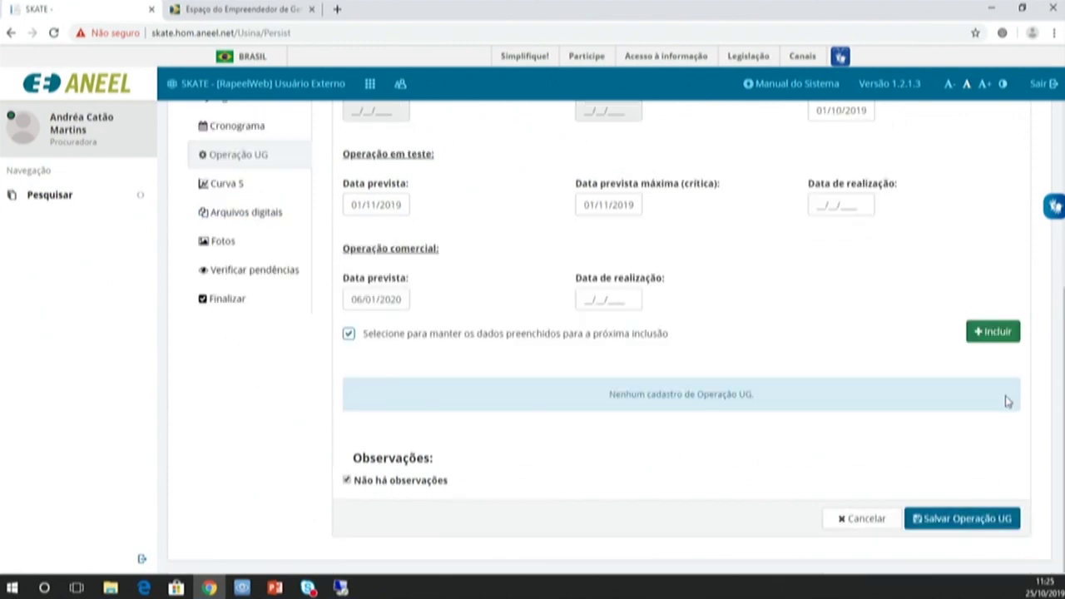
scroll(639, 407, up, 4)
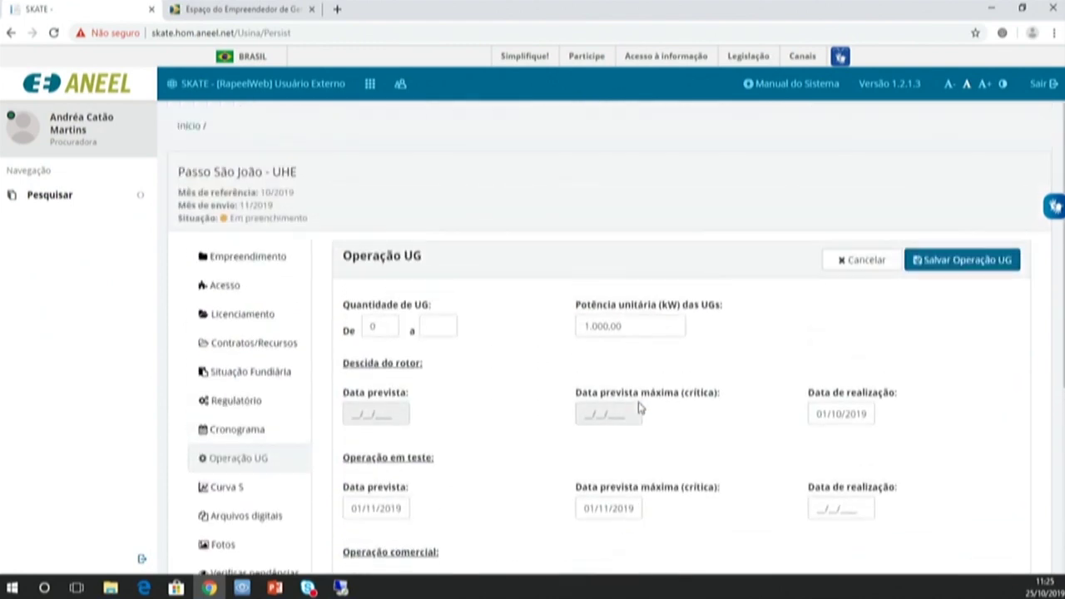
- Enter 1 as the starting UG number and select the ending UG field
double_click(378, 326)
text(1)
click(428, 325)
scroll(630, 316, down, 1)
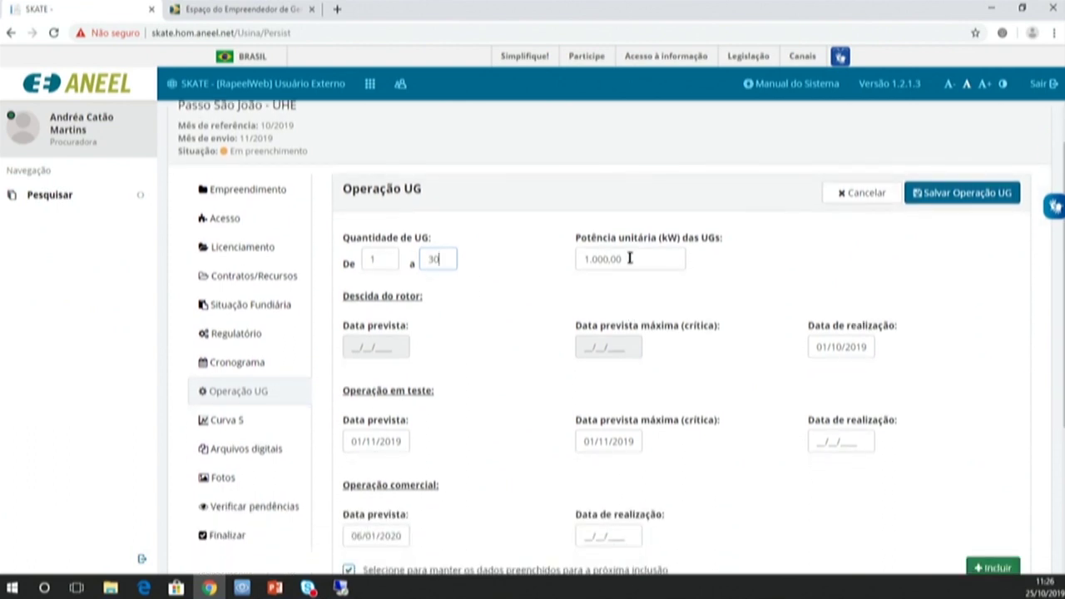
scroll(630, 258, down, 3)
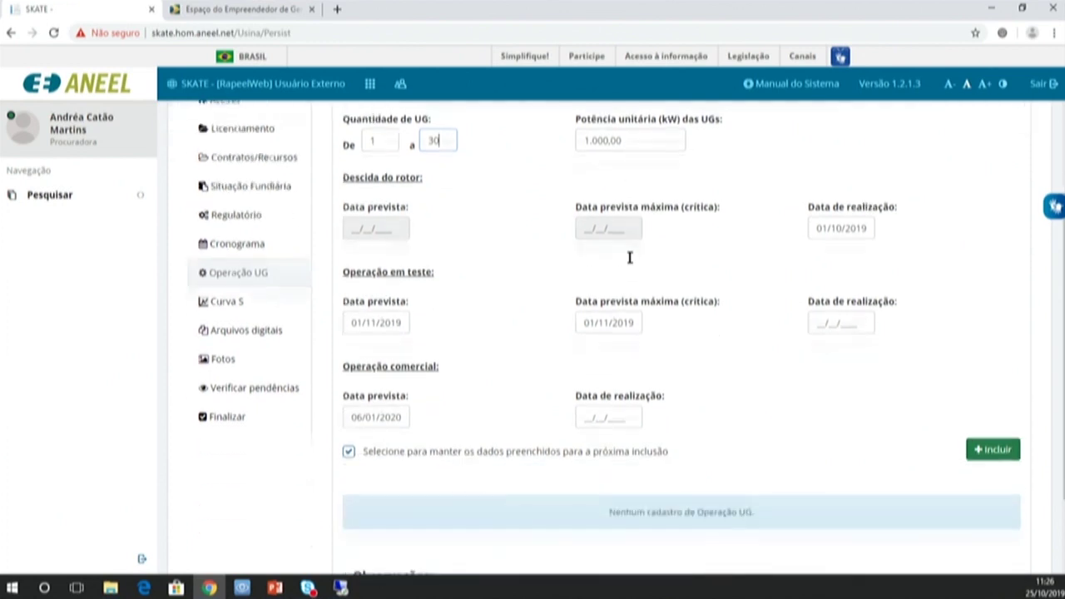
scroll(629, 258, up, 2)
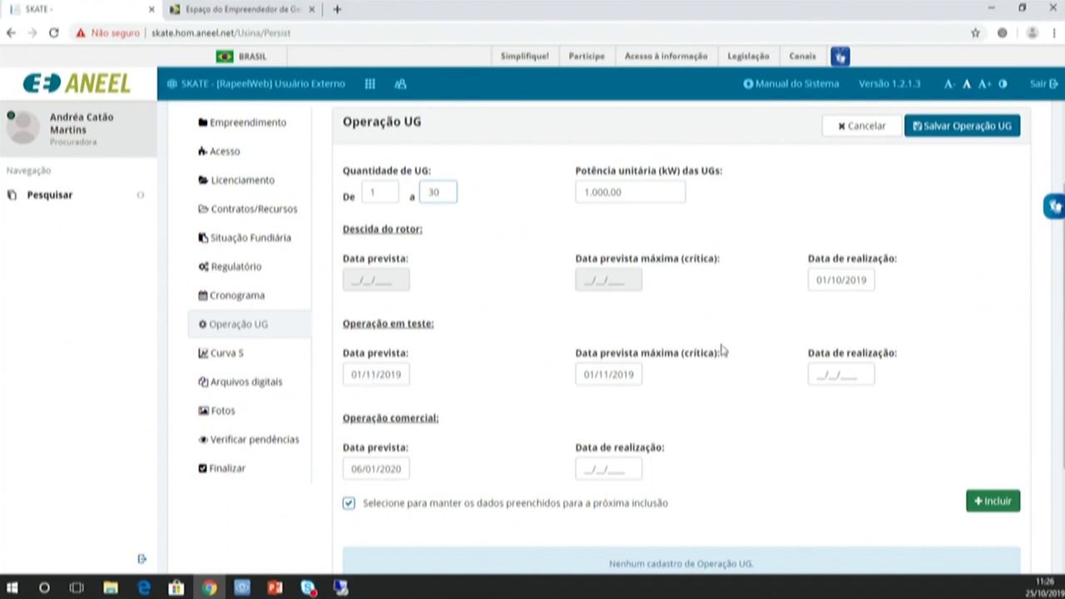
mouse_move(610, 373)
scroll(402, 472, down, 1)
- Stop keeping data, set unit power to 1.000,00 kW and rotor descent to 01/10/2019
click(348, 438)
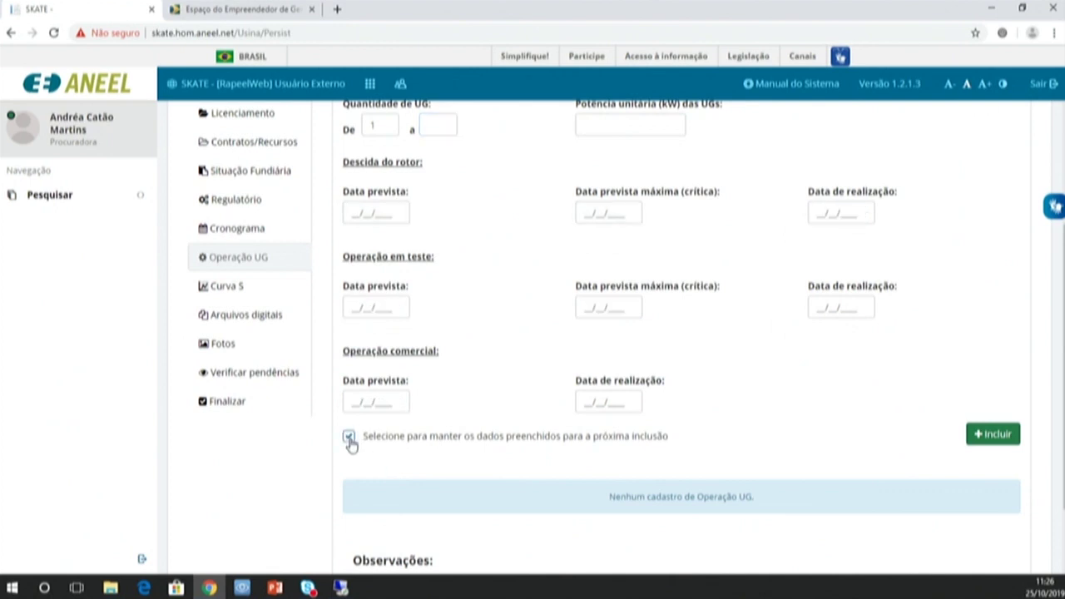
scroll(352, 446, up, 1)
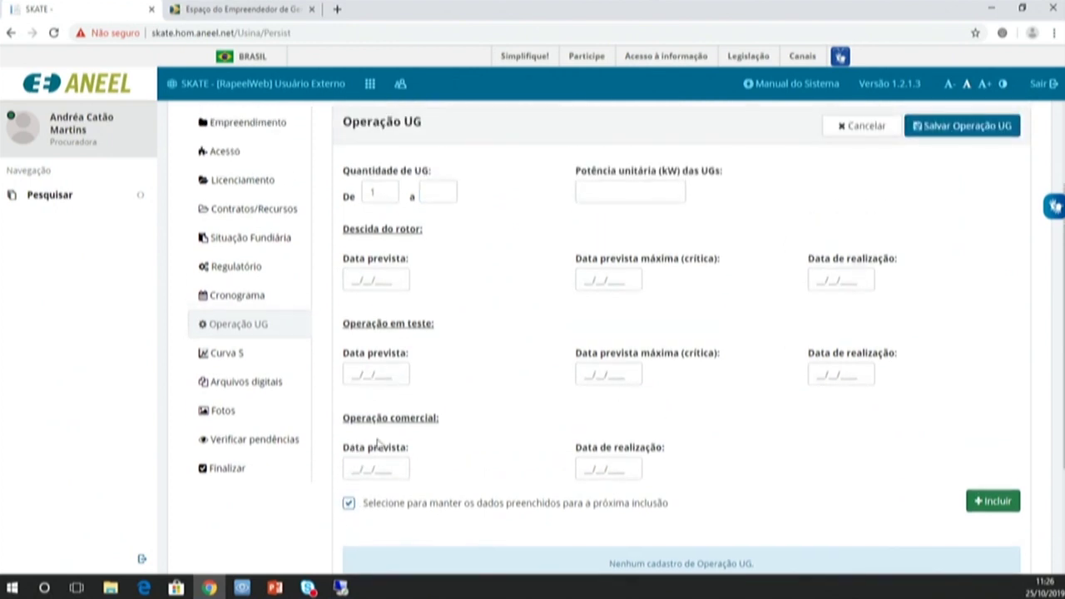
click(640, 193)
text(1.000,00)
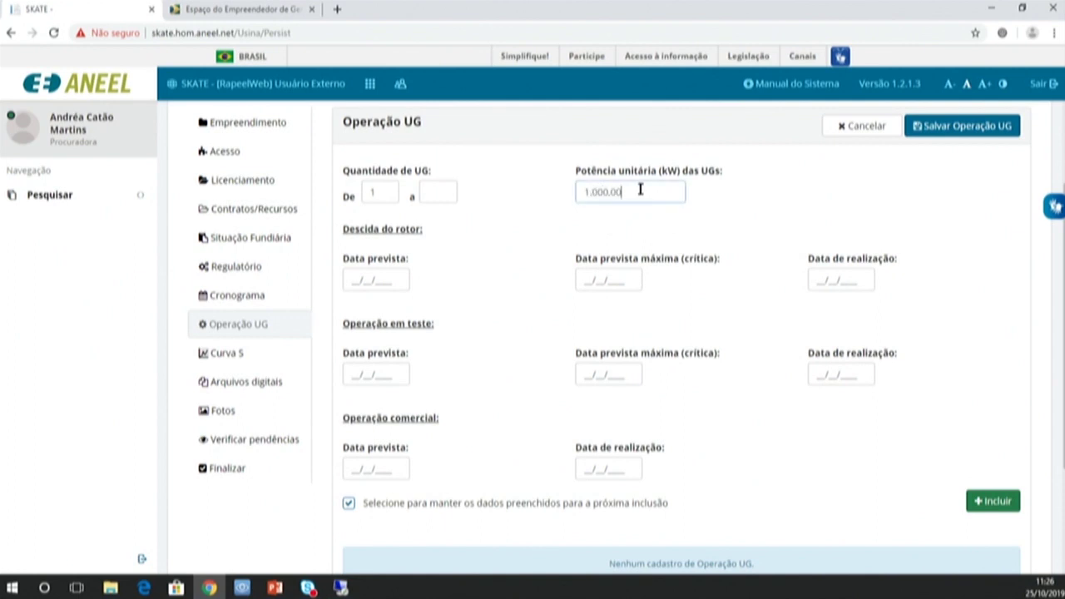
click(840, 280)
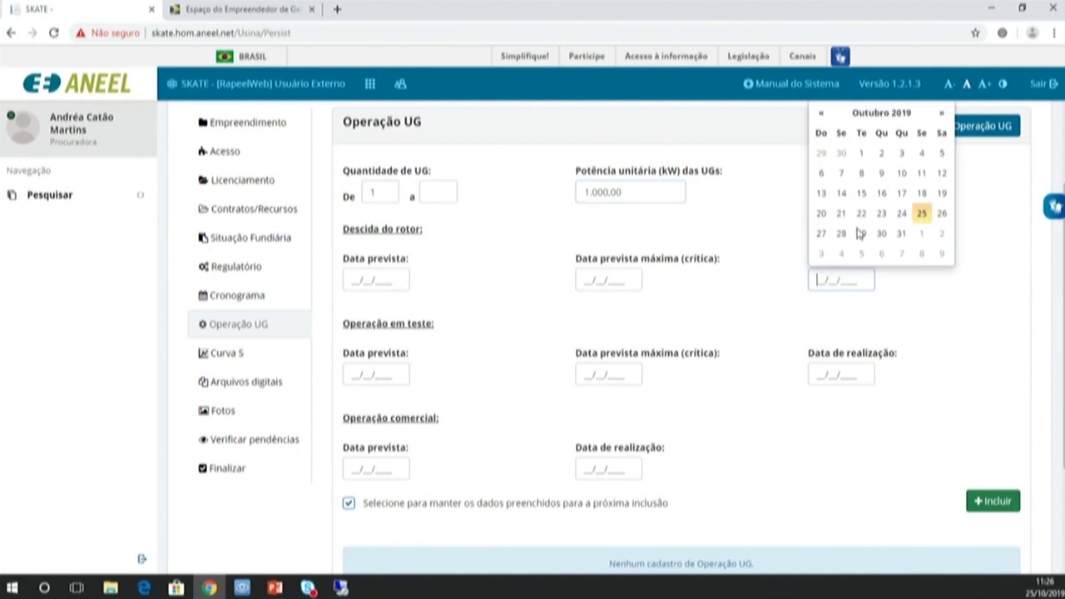
click(861, 158)
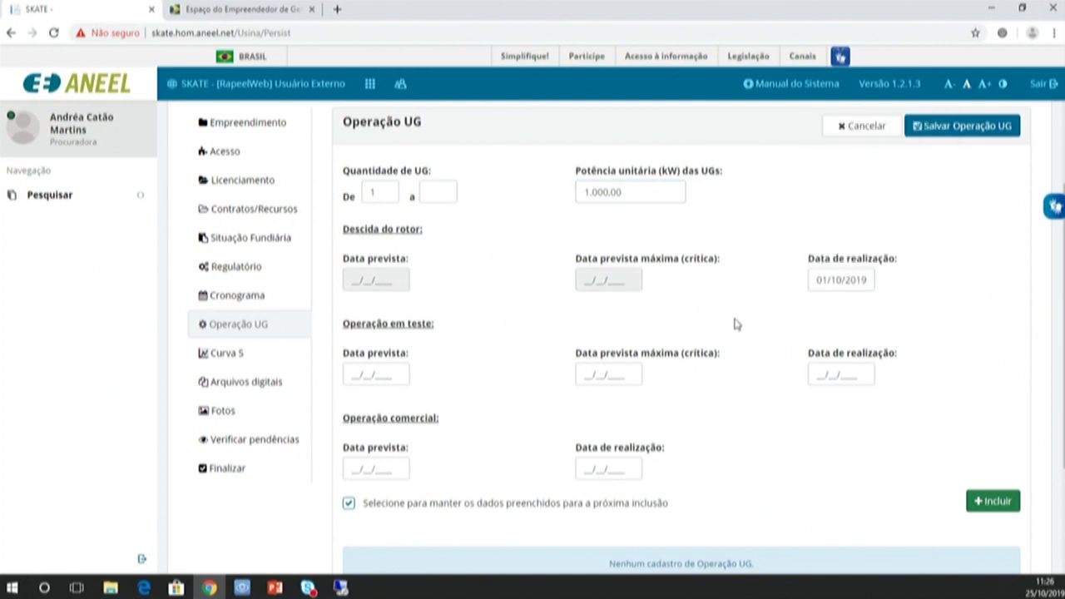
- Set test operation 11/11/2019, critical test date 30/11/2019 and commercial operation 06/01/2020
click(375, 368)
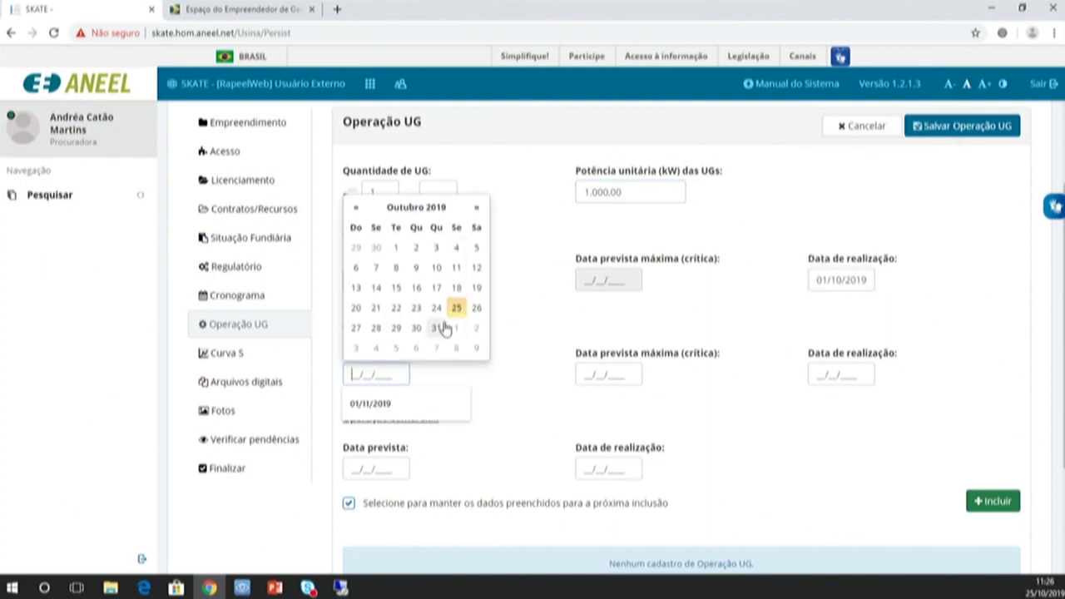
click(476, 207)
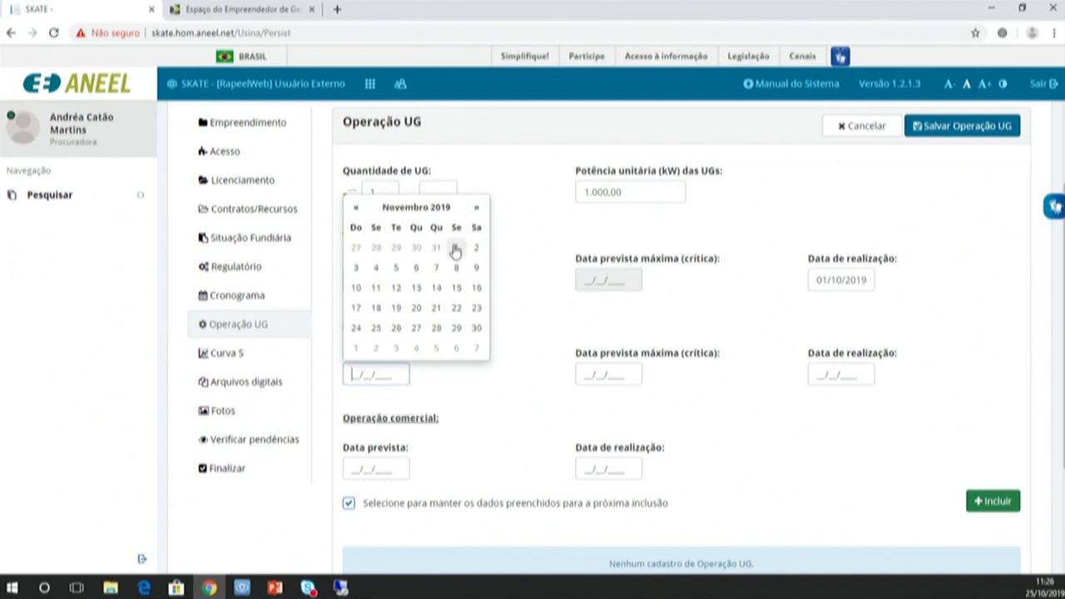
click(377, 288)
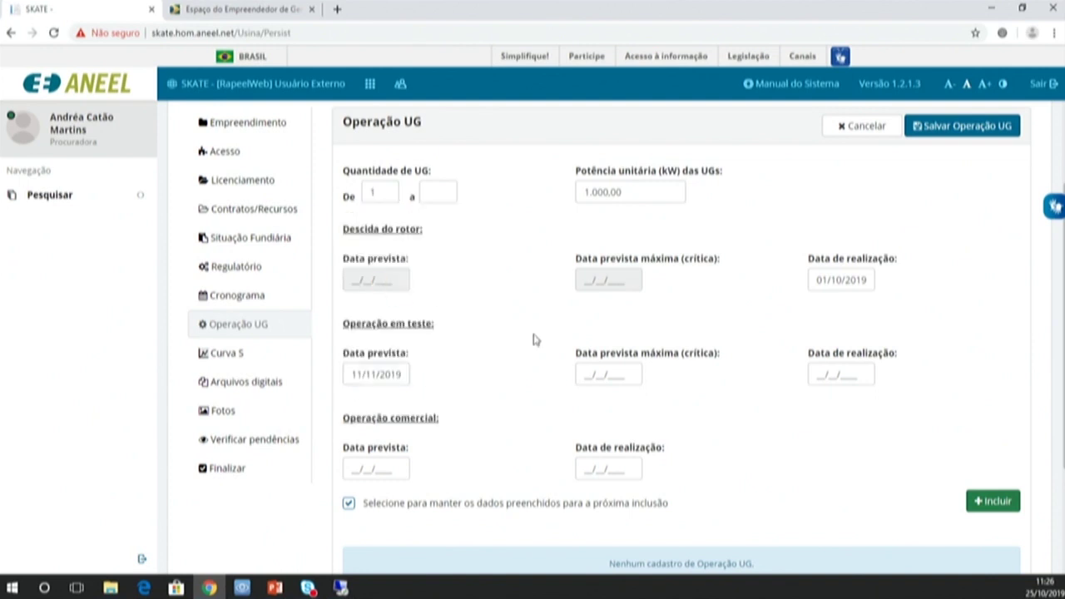
click(610, 374)
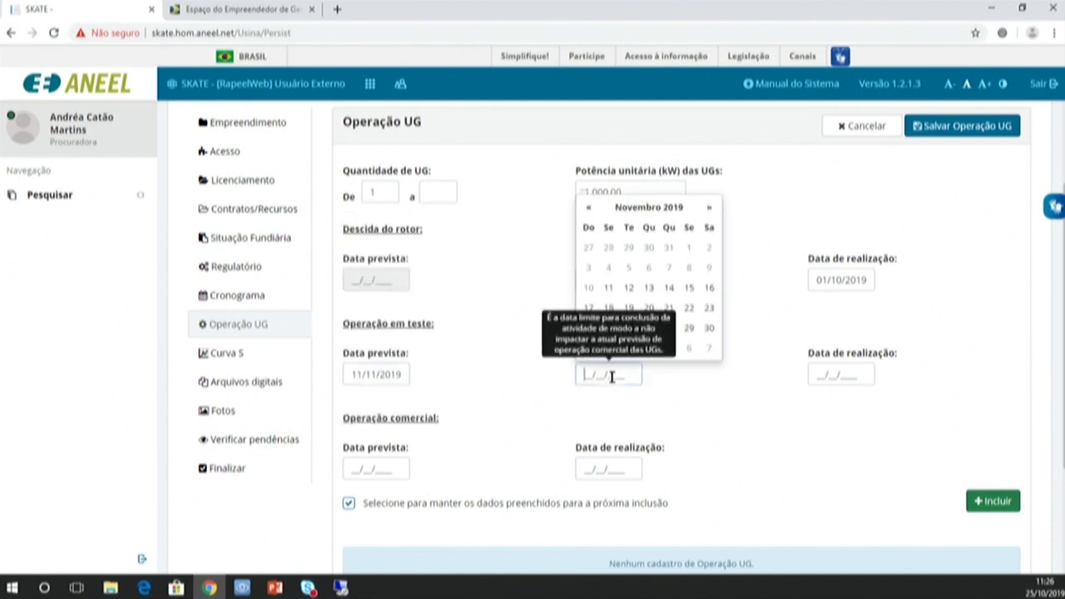
click(707, 329)
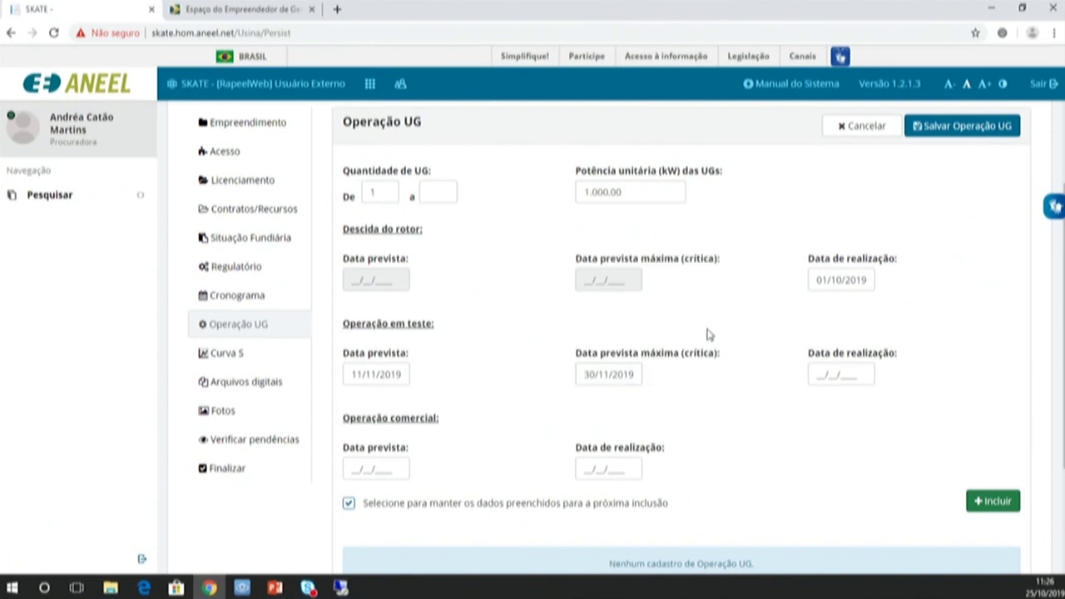
click(352, 469)
click(476, 302)
click(476, 302)
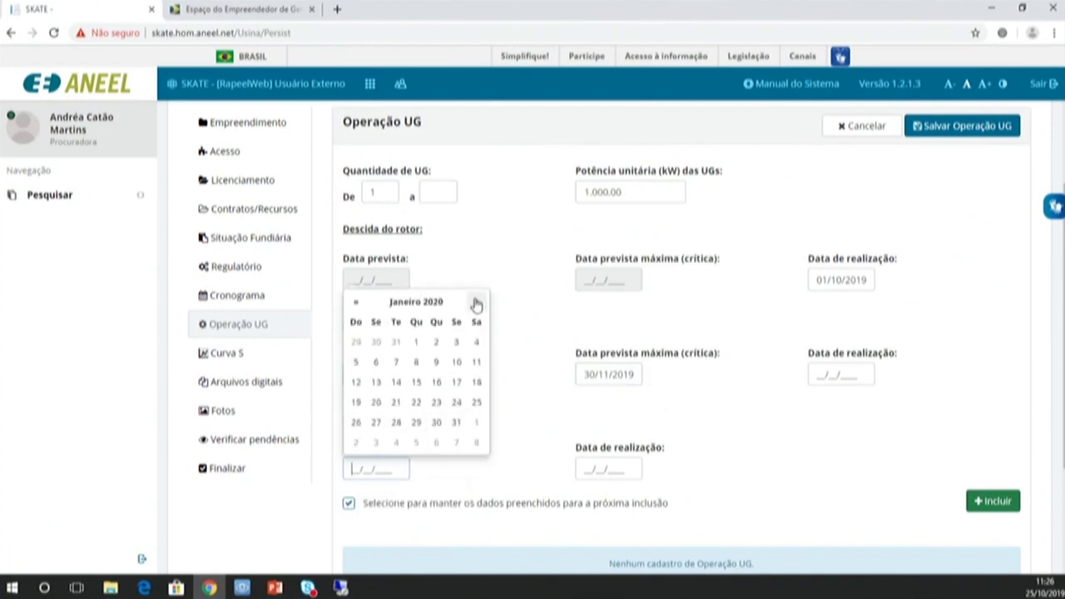
click(379, 361)
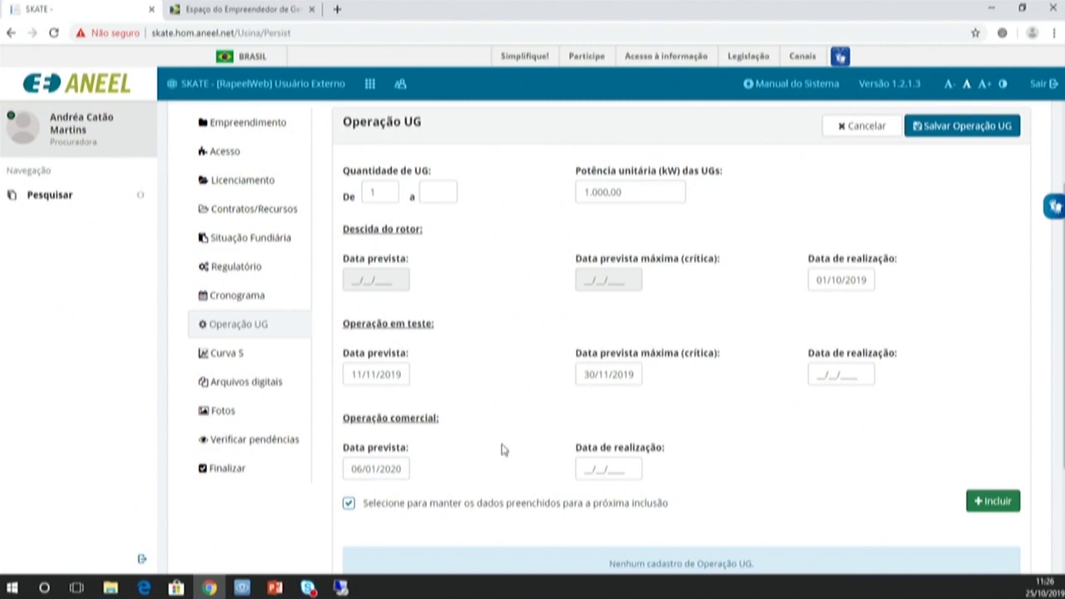
- Set the ending UG to 30 and add UGs 1–30 to the list
scroll(502, 447, down, 3)
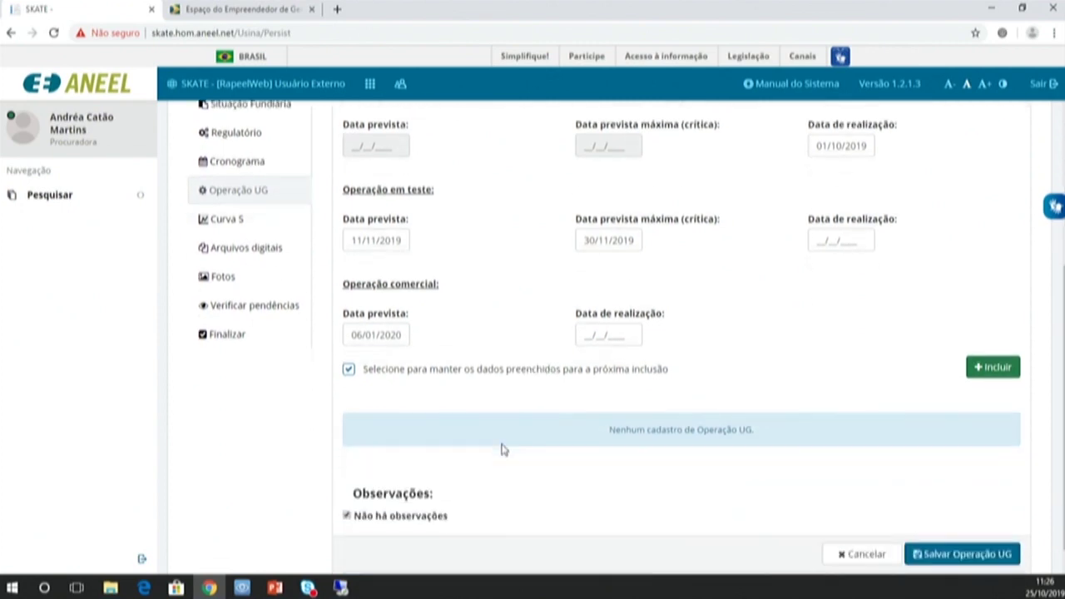
click(990, 367)
scroll(536, 346, down, 3)
scroll(766, 449, up, 2)
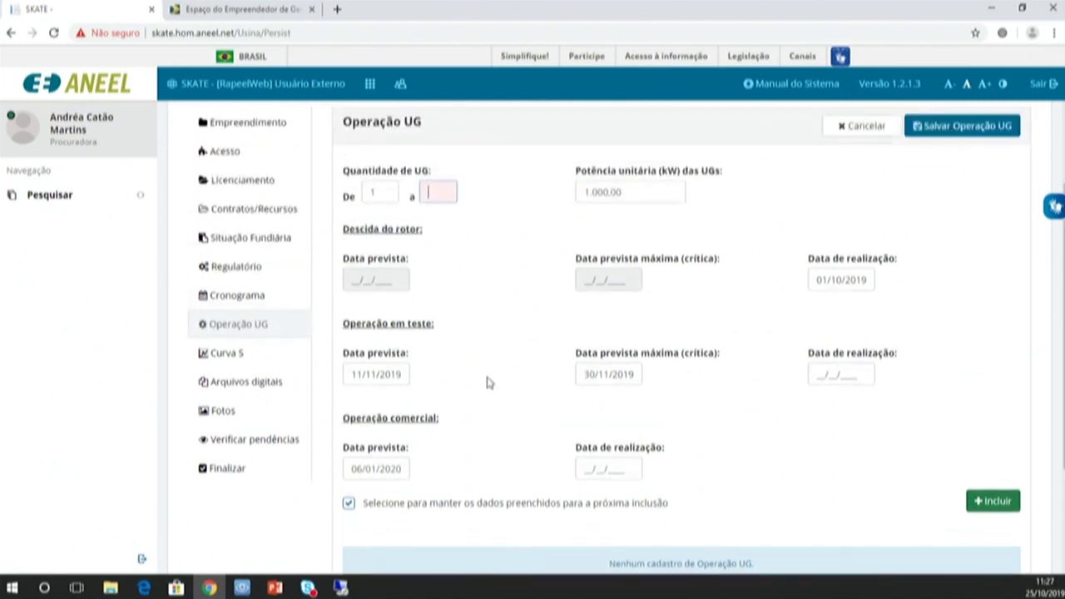
text(30)
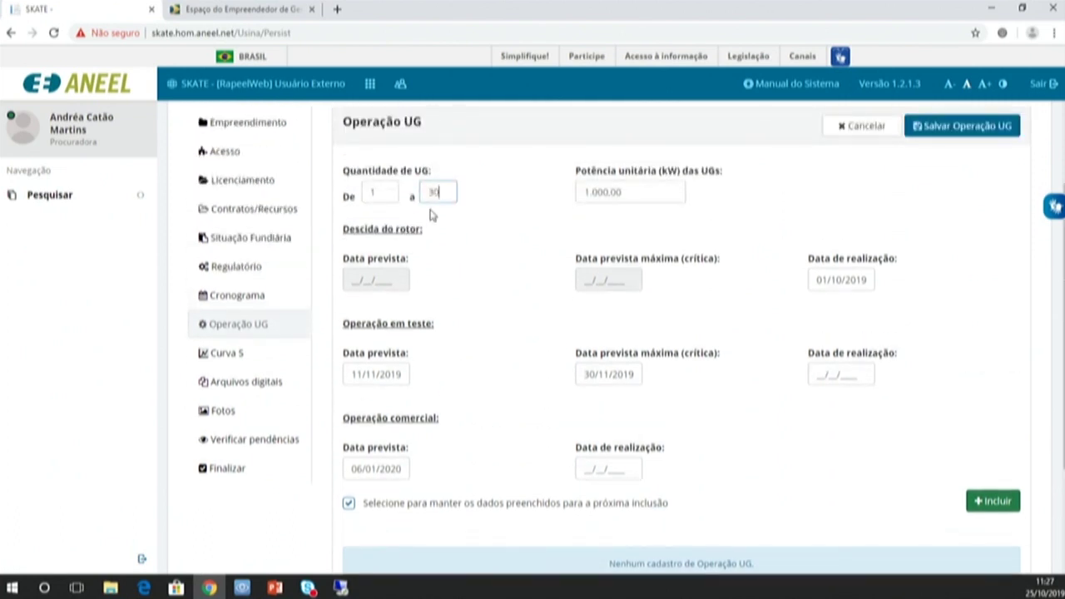
click(983, 499)
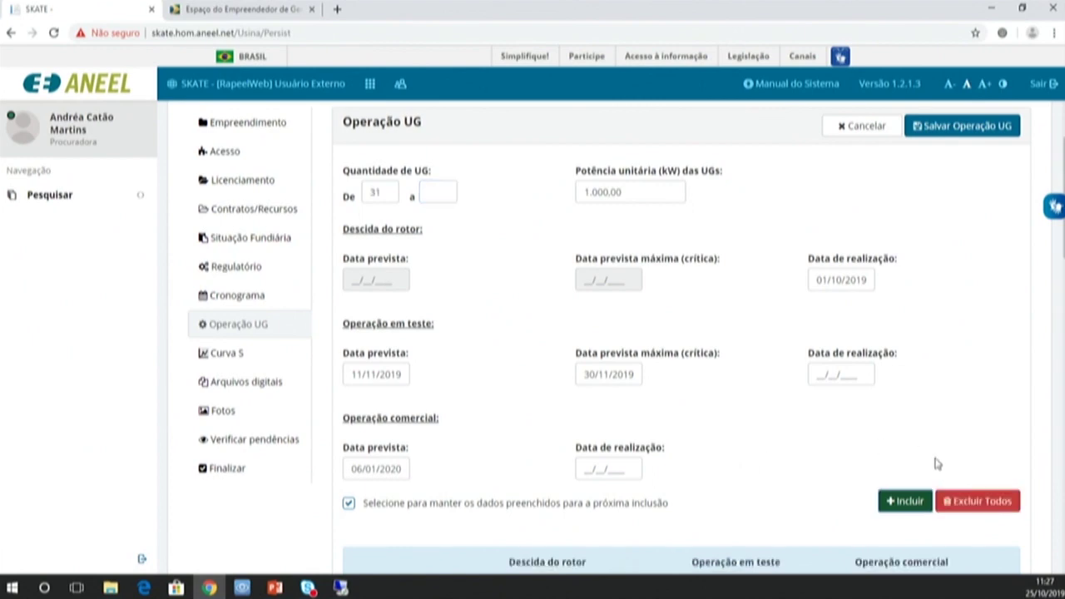
scroll(932, 463, down, 3)
scroll(468, 373, down, 2)
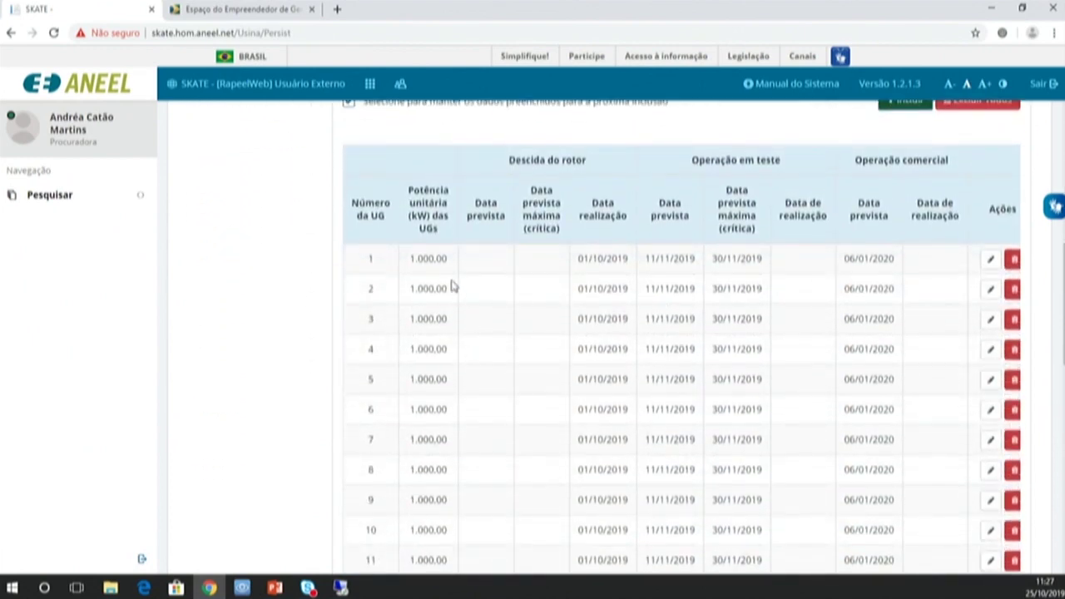
scroll(433, 254, down, 2)
scroll(433, 255, down, 7)
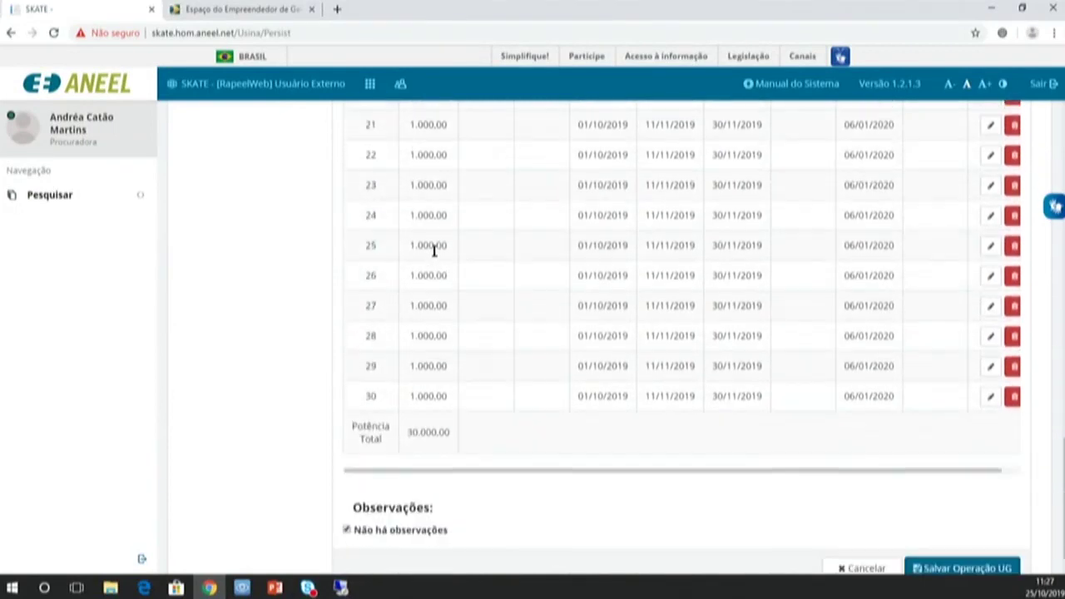
- Delete UG 30, leaving UGs 1–29 totalling 29000 kW
scroll(404, 438, up, 11)
scroll(668, 324, down, 4)
scroll(668, 324, down, 8)
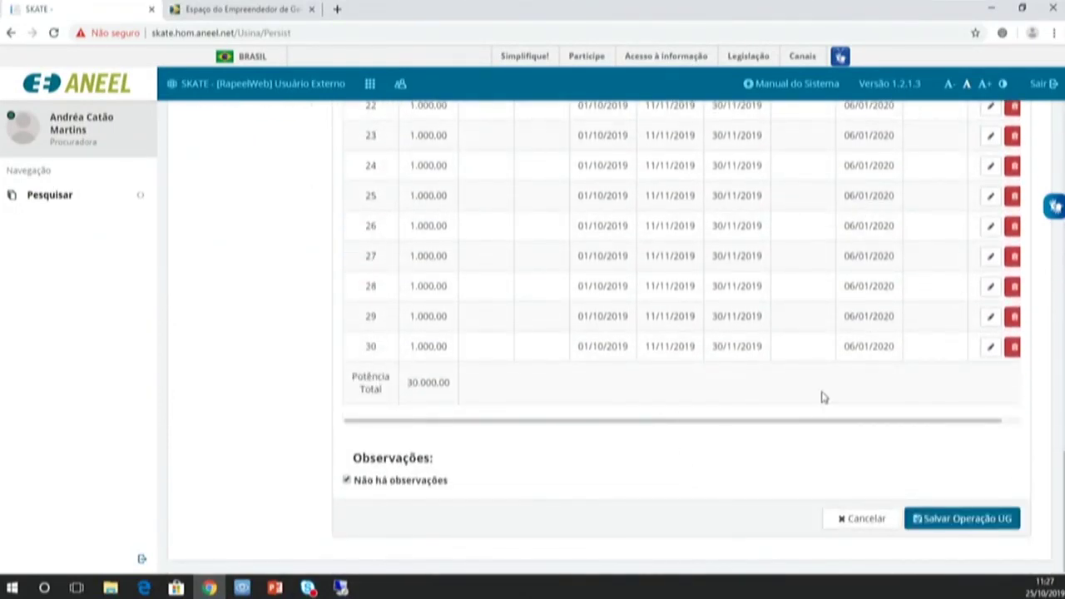
scroll(787, 445, up, 2)
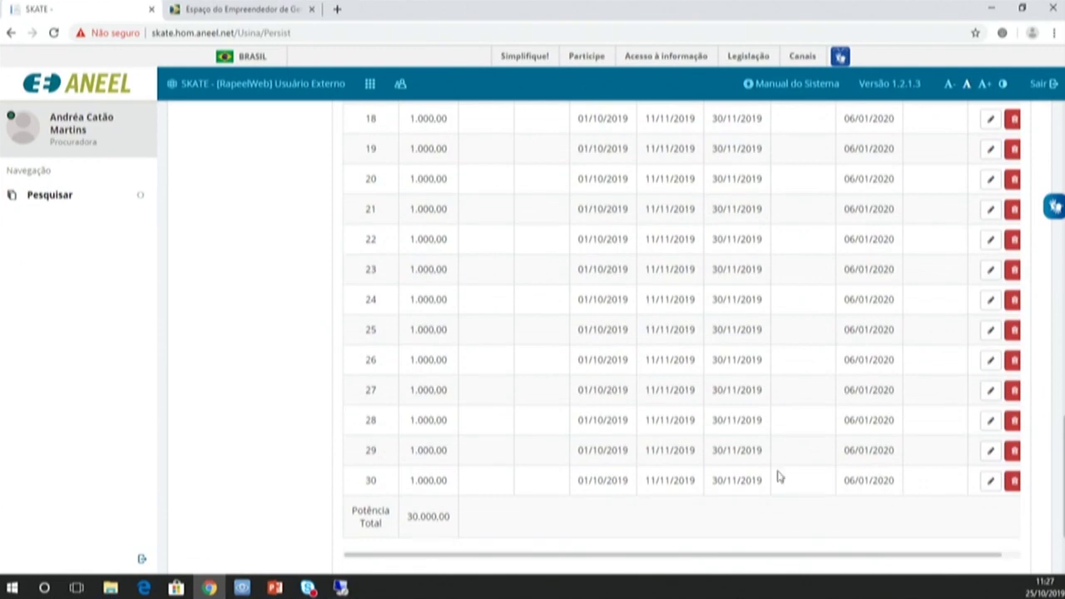
click(1012, 481)
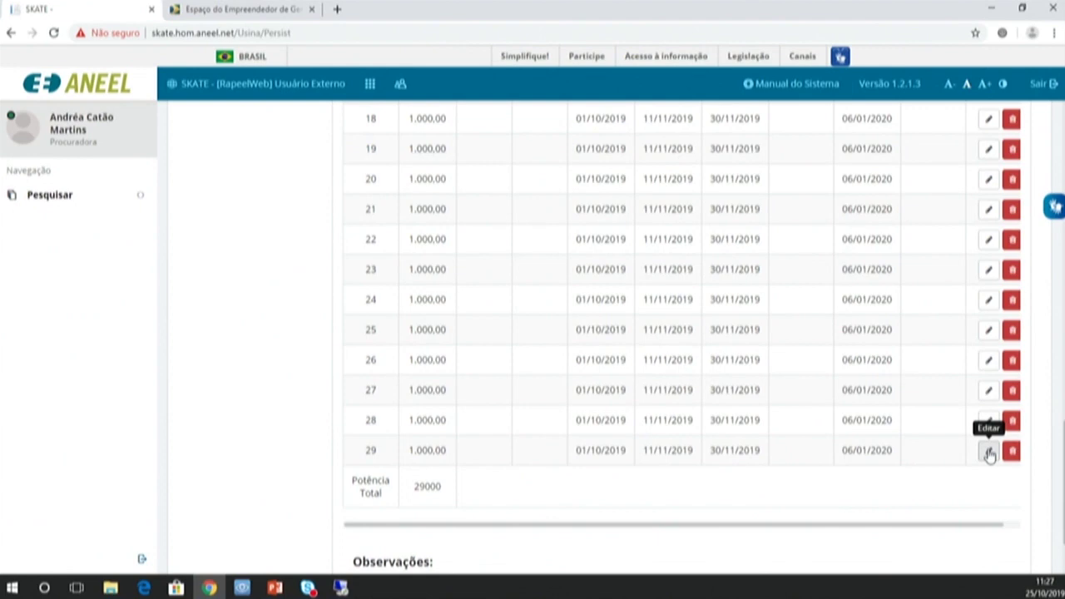
- Change UG 29's commercial operation date to 03/02/2020 and save the row
click(989, 454)
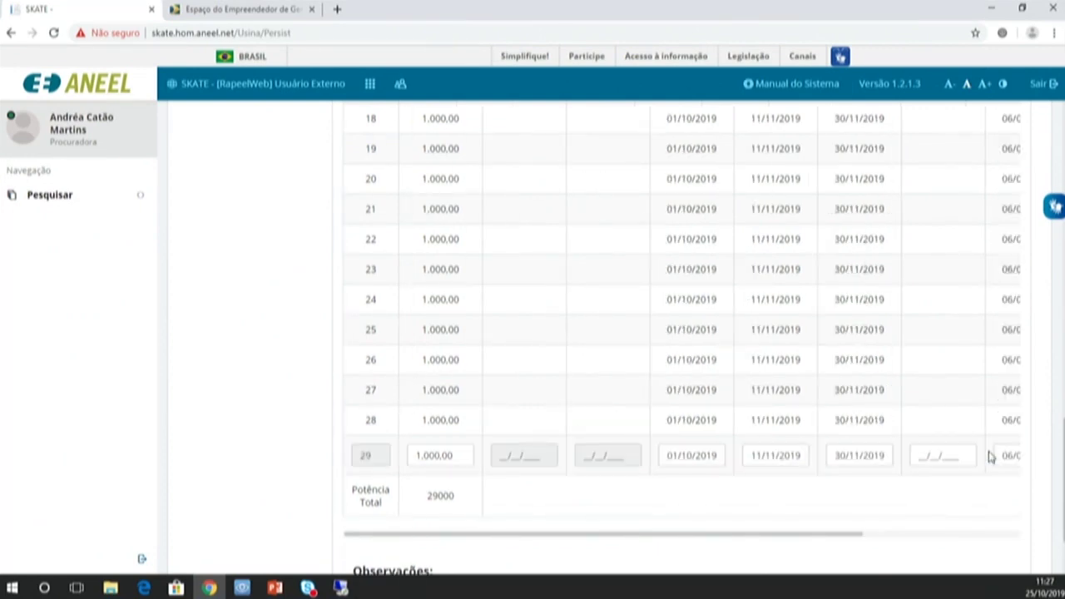
drag(814, 534, 907, 519)
click(929, 453)
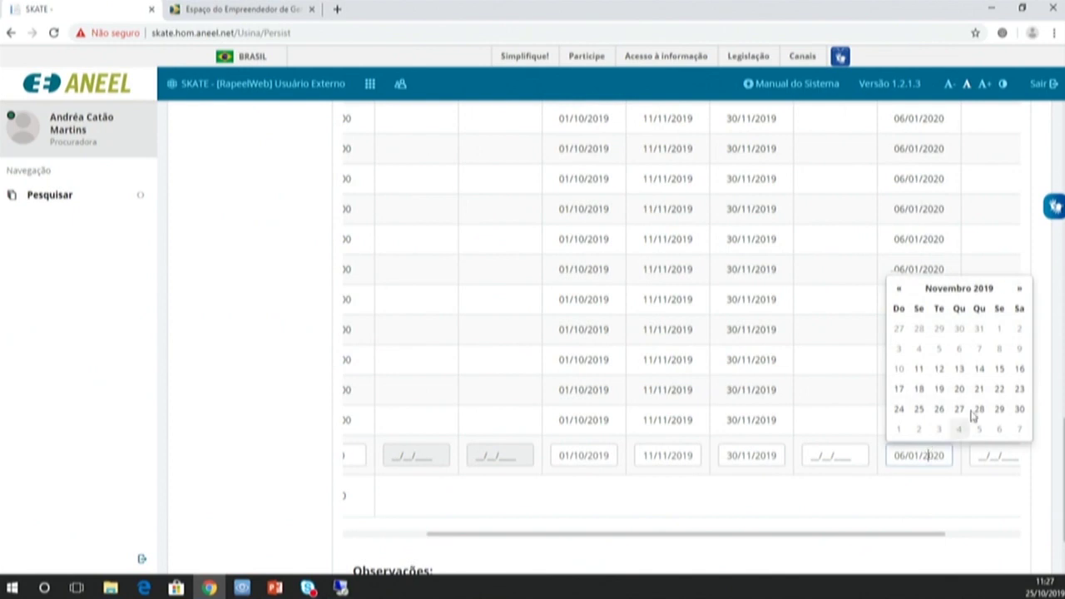
click(1019, 291)
click(1019, 292)
click(1019, 291)
click(919, 351)
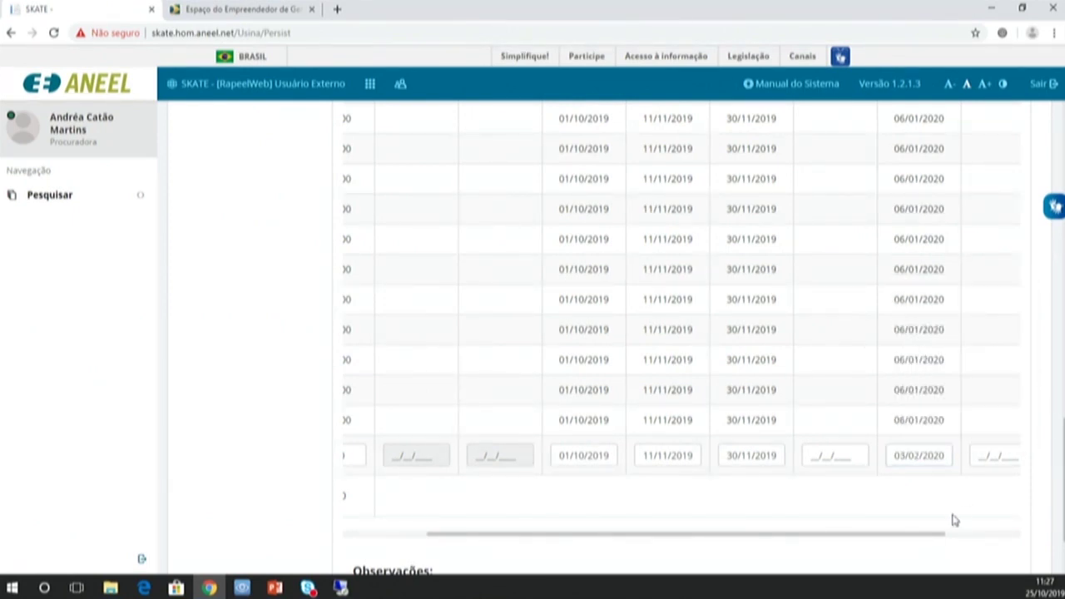
drag(923, 541, 990, 466)
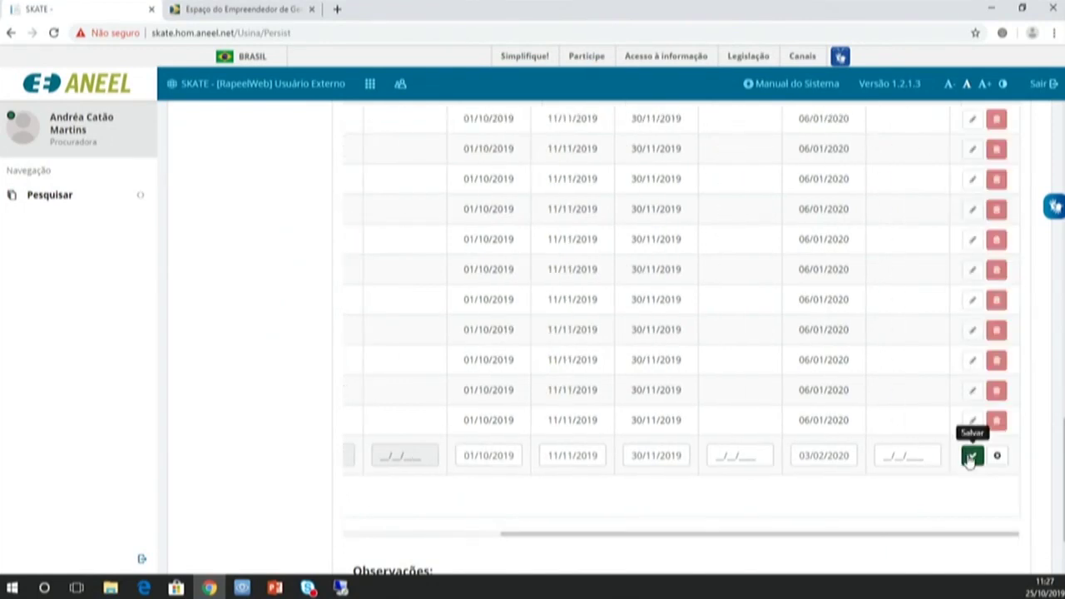
click(971, 455)
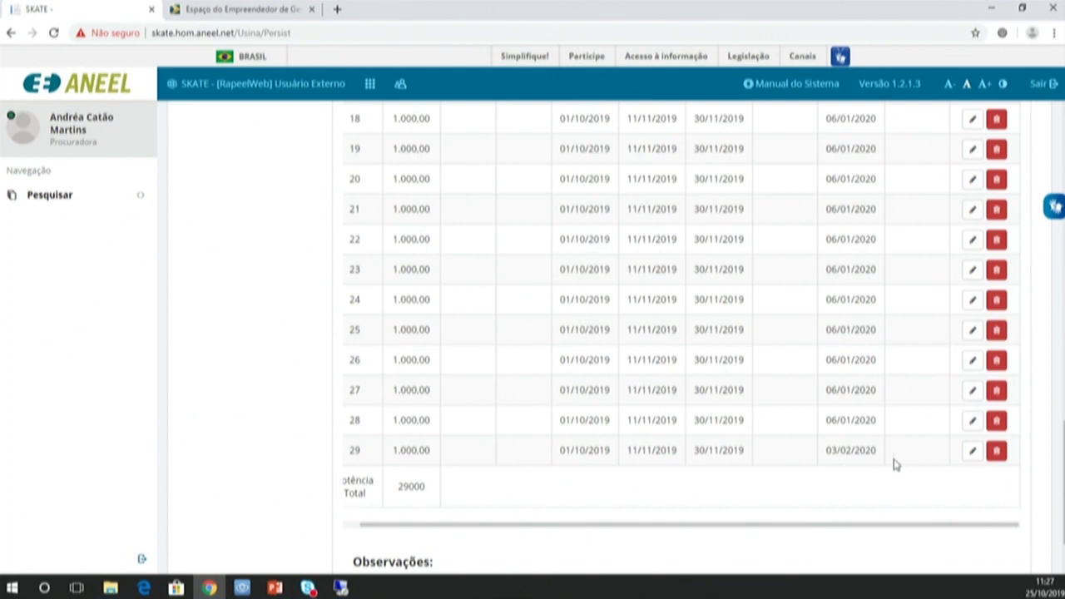
scroll(872, 466, up, 3)
scroll(936, 209, up, 2)
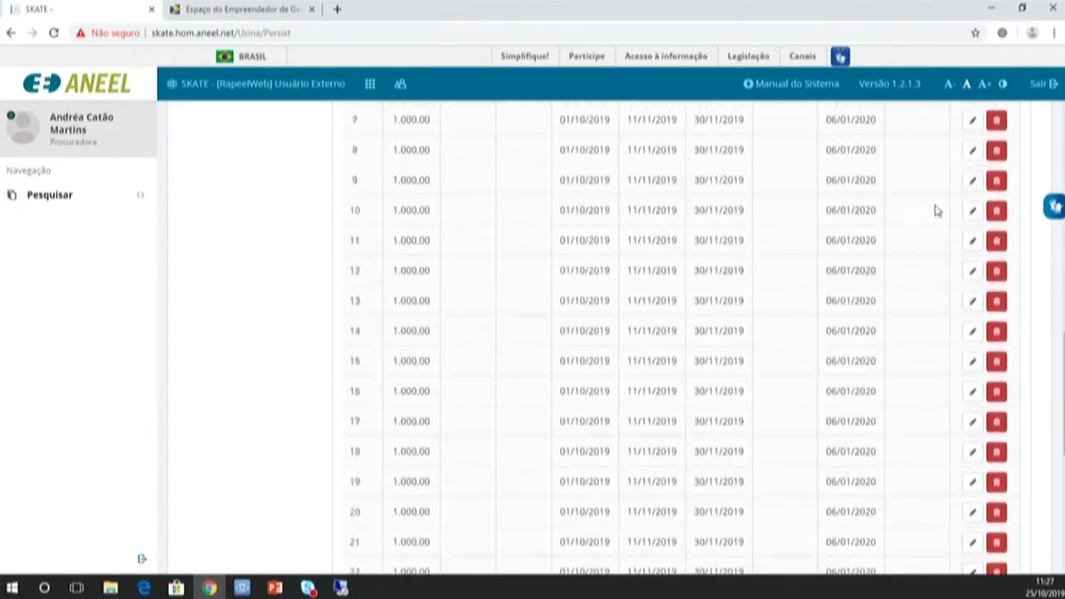
scroll(958, 405, down, 6)
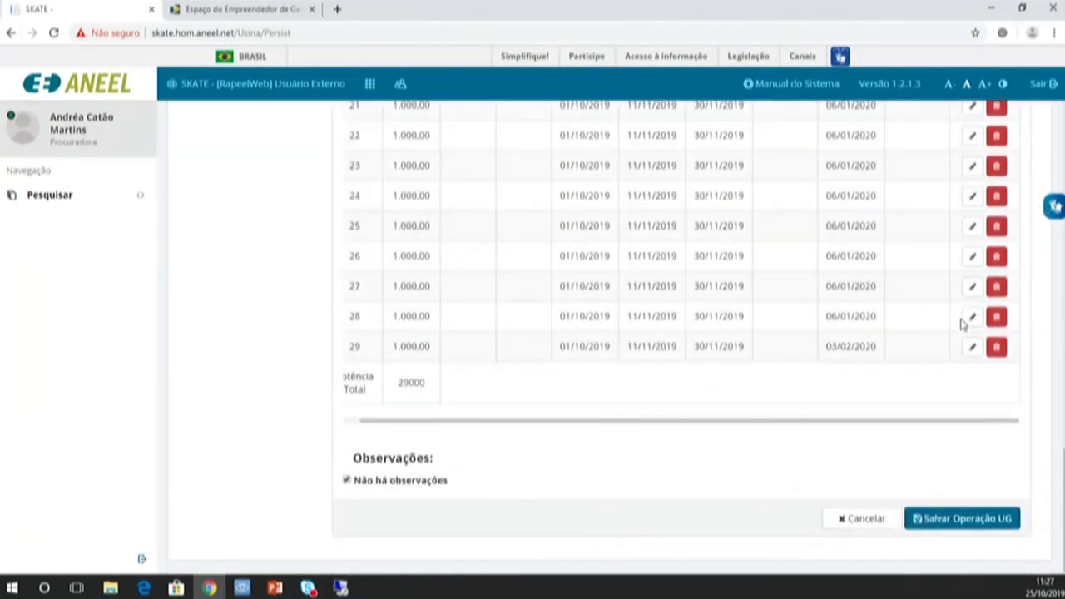
- Change UG 28's commercial operation date to 03/02/2020 and save the row
click(972, 319)
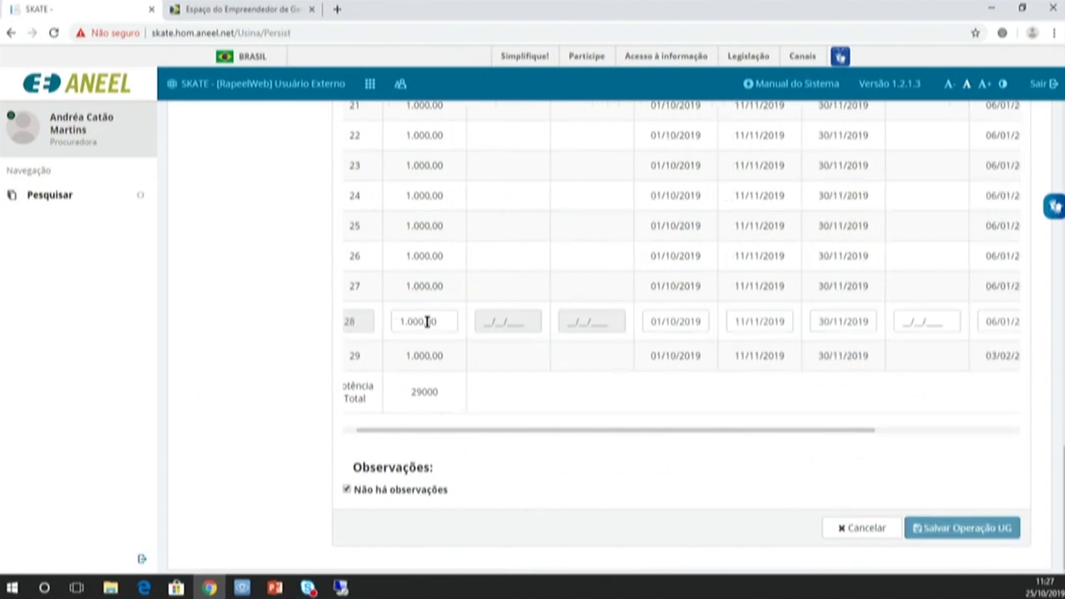
drag(863, 435, 1003, 391)
click(835, 322)
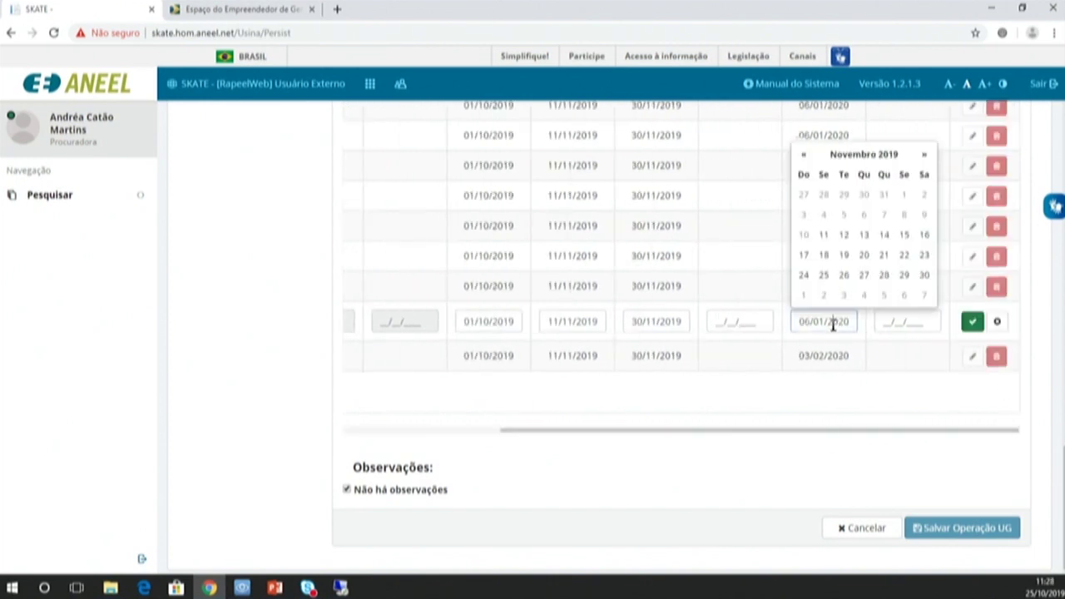
click(924, 155)
click(924, 155)
click(926, 156)
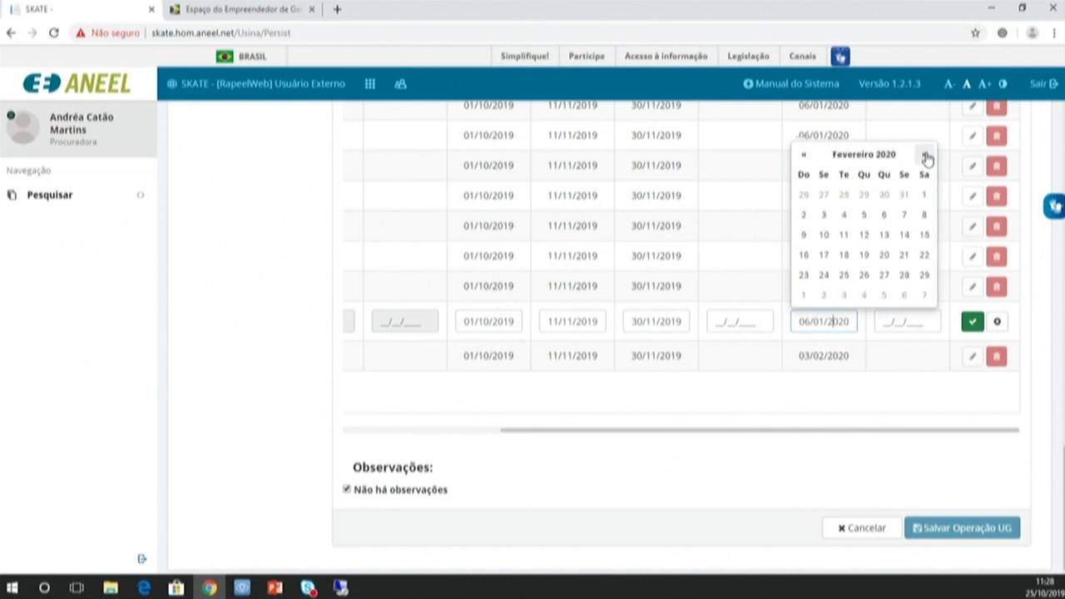
click(824, 214)
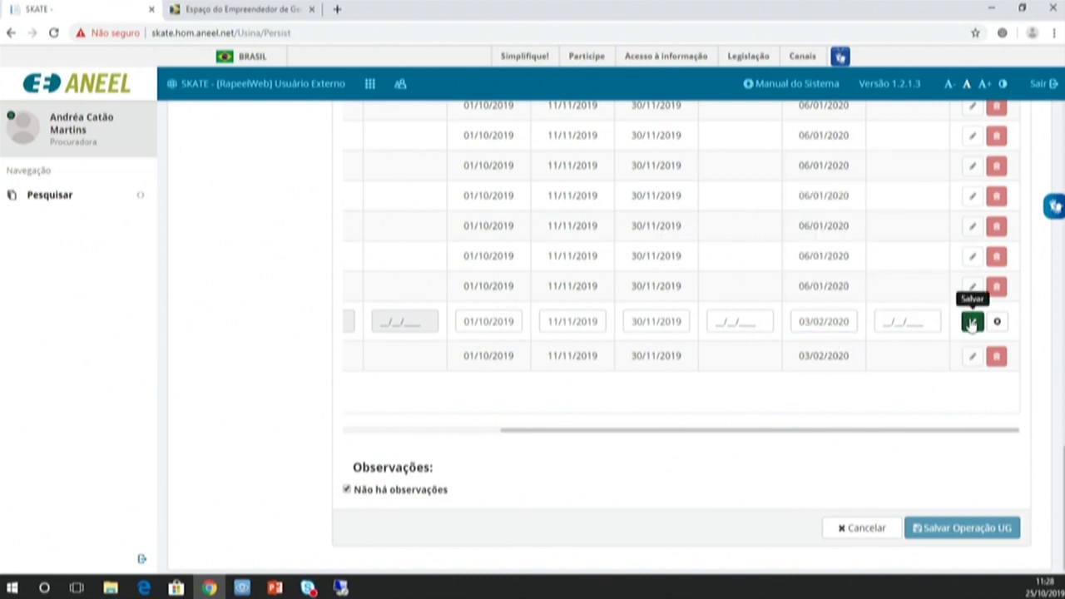
click(971, 322)
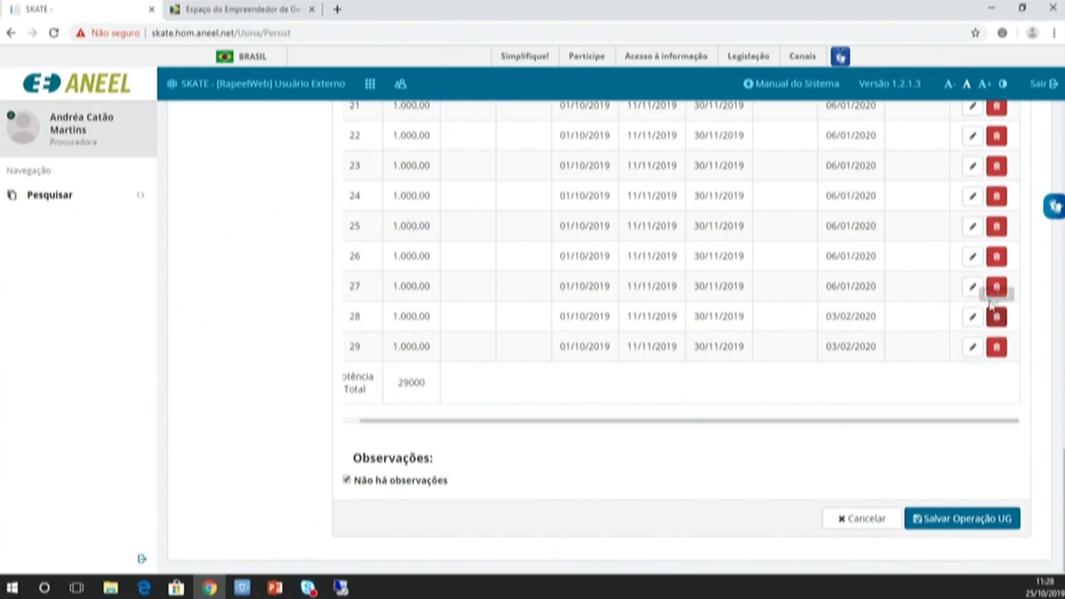
scroll(982, 349, up, 10)
scroll(981, 350, up, 2)
scroll(968, 340, down, 2)
scroll(973, 362, up, 1)
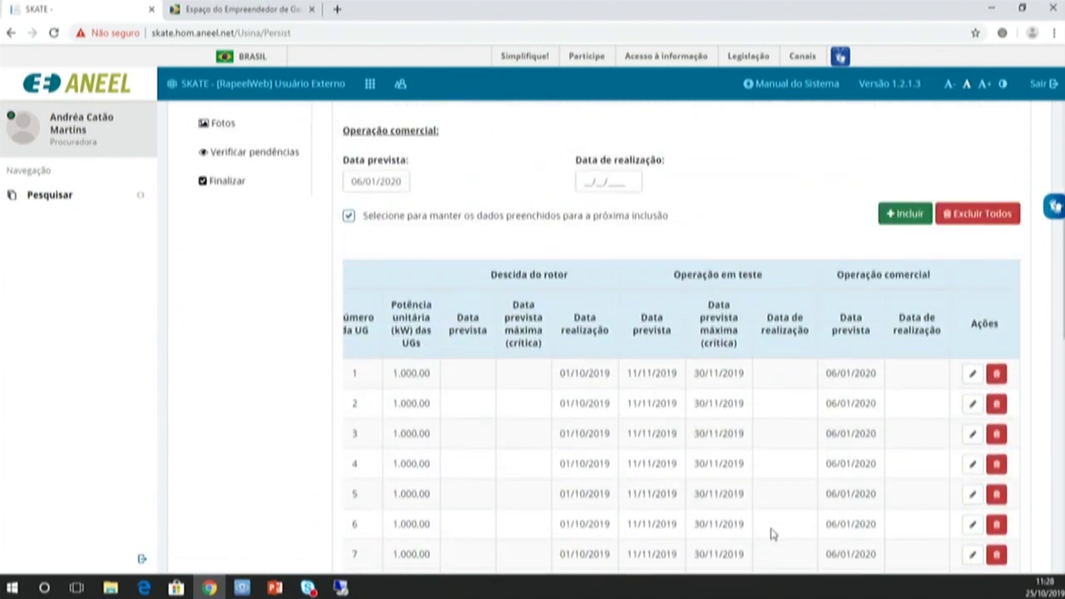
scroll(760, 499, down, 10)
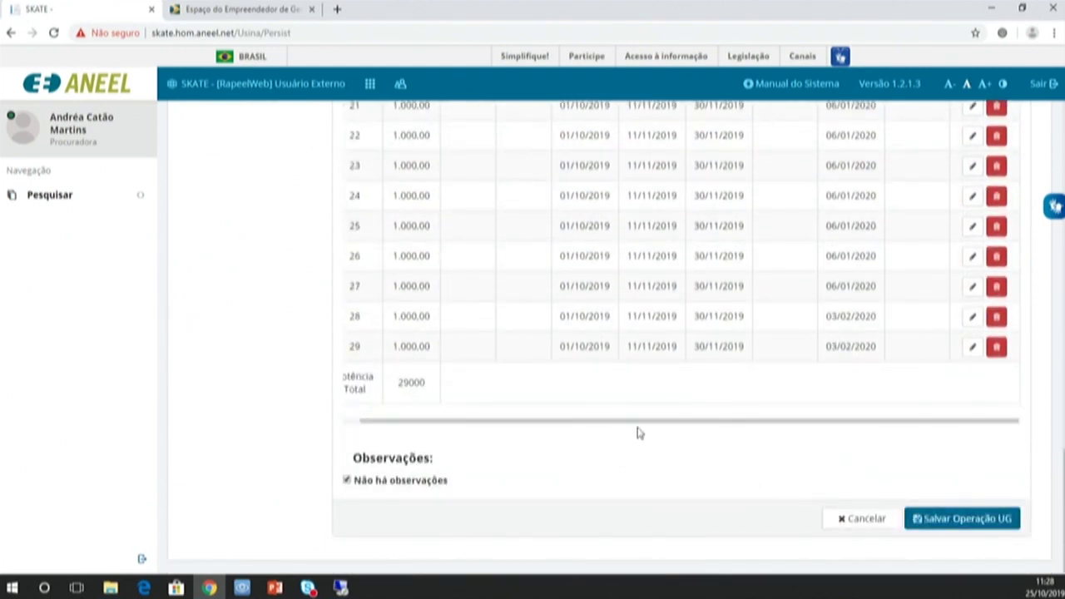
drag(642, 425, 370, 433)
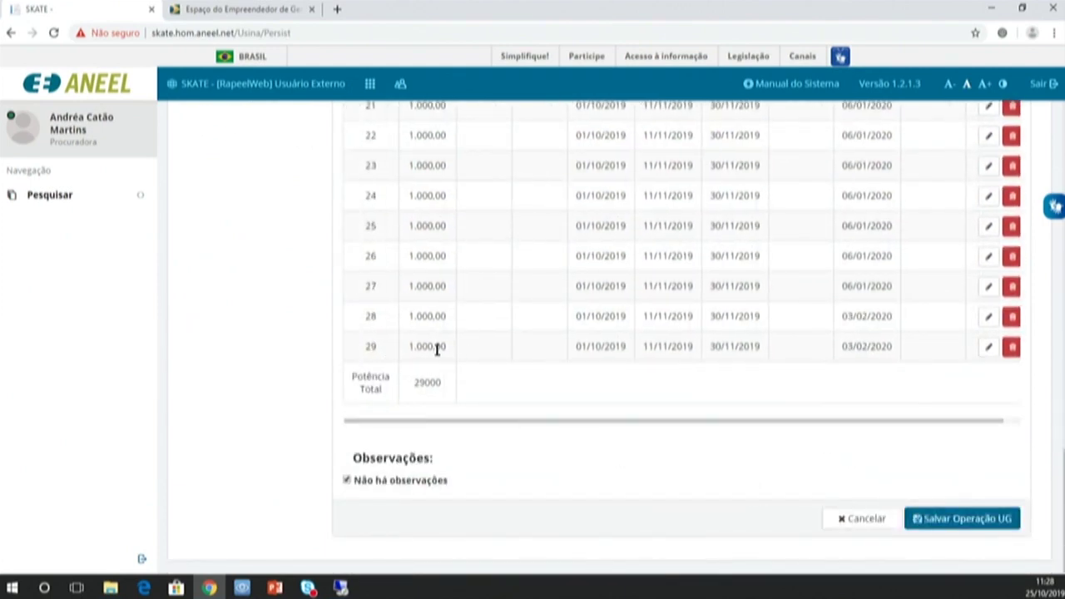
scroll(436, 349, up, 2)
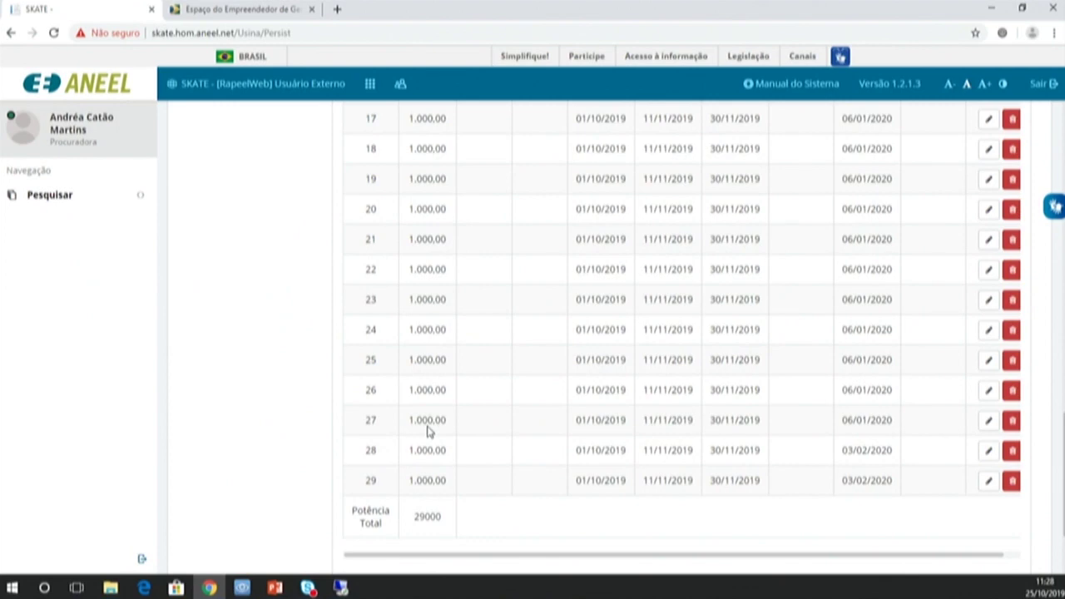
scroll(435, 499, up, 7)
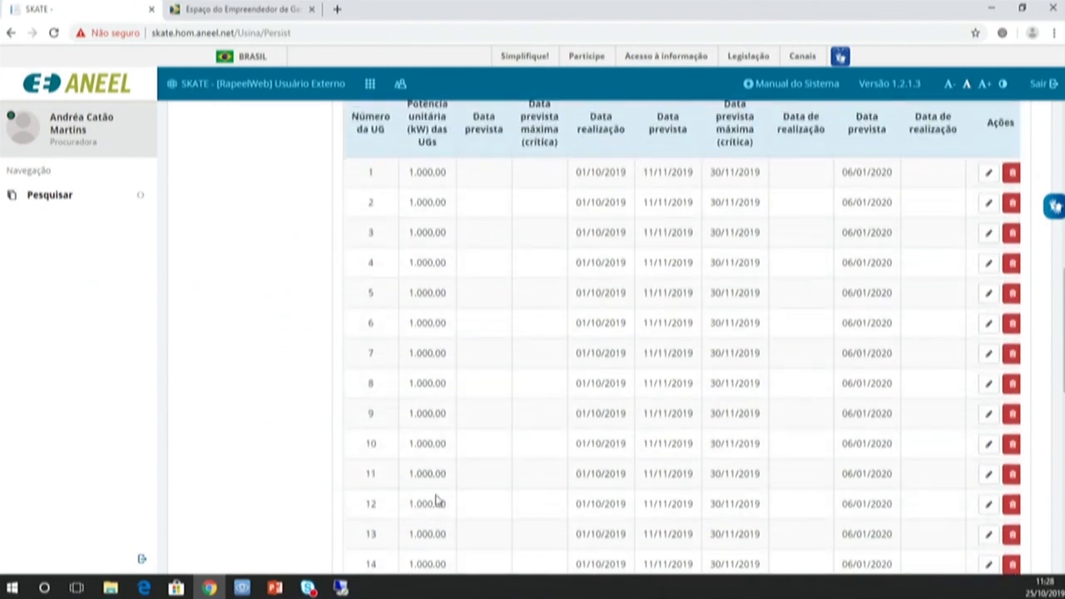
scroll(438, 501, down, 3)
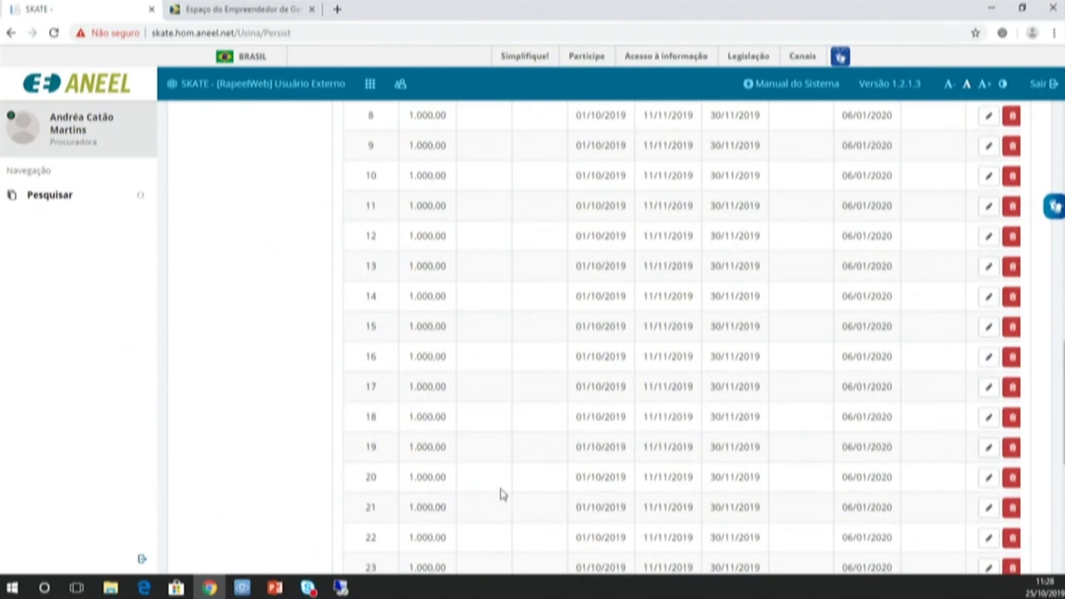
scroll(972, 328, up, 7)
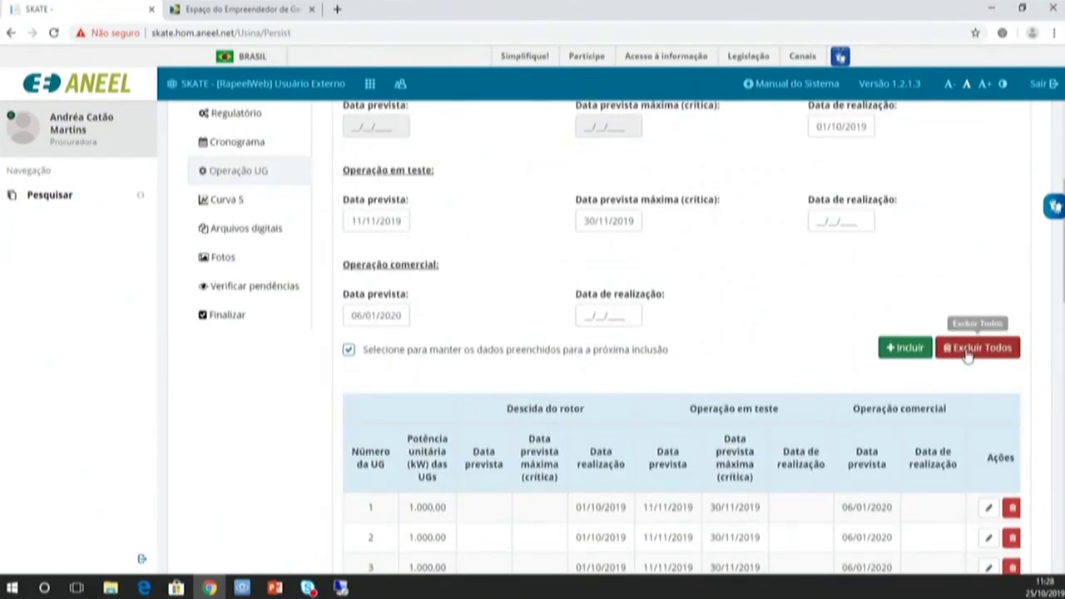
- Delete all 29 UGs from the Operação UG table
click(969, 347)
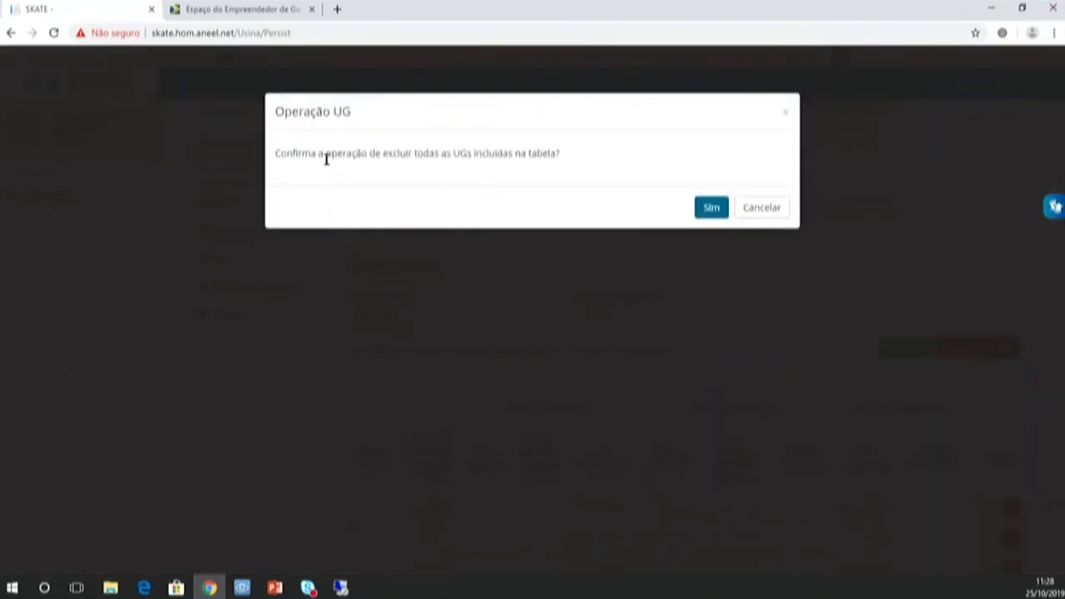
click(702, 209)
scroll(616, 378, up, 4)
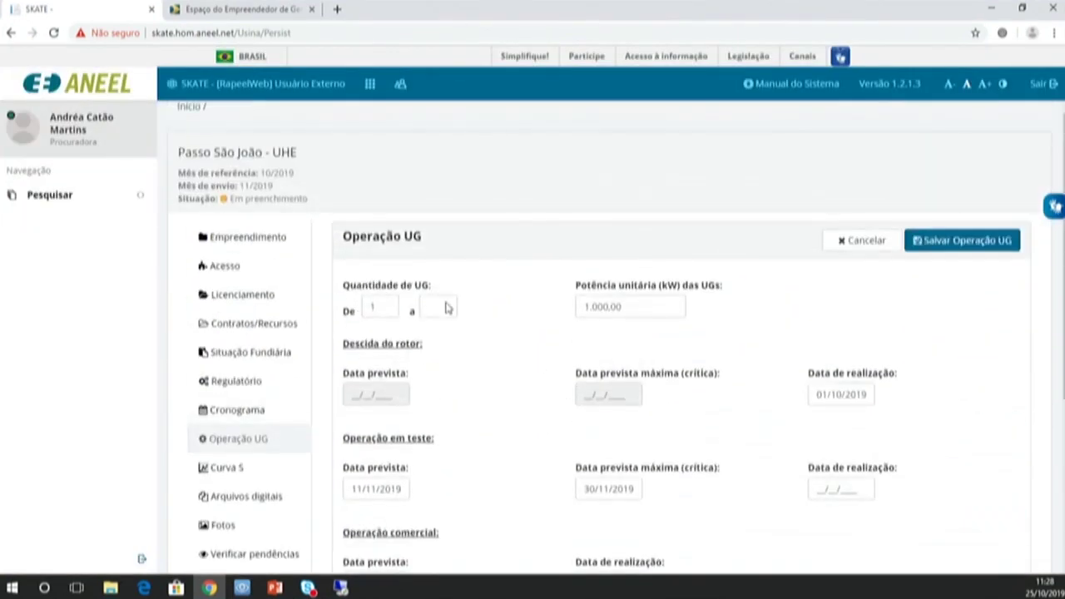
- Add UGs 1–5 at 10.000,00 kW each, keeping rotor descent 01/10/2019
click(443, 309)
key(BackSpace)
key(BackSpace)
drag(668, 306, 582, 307)
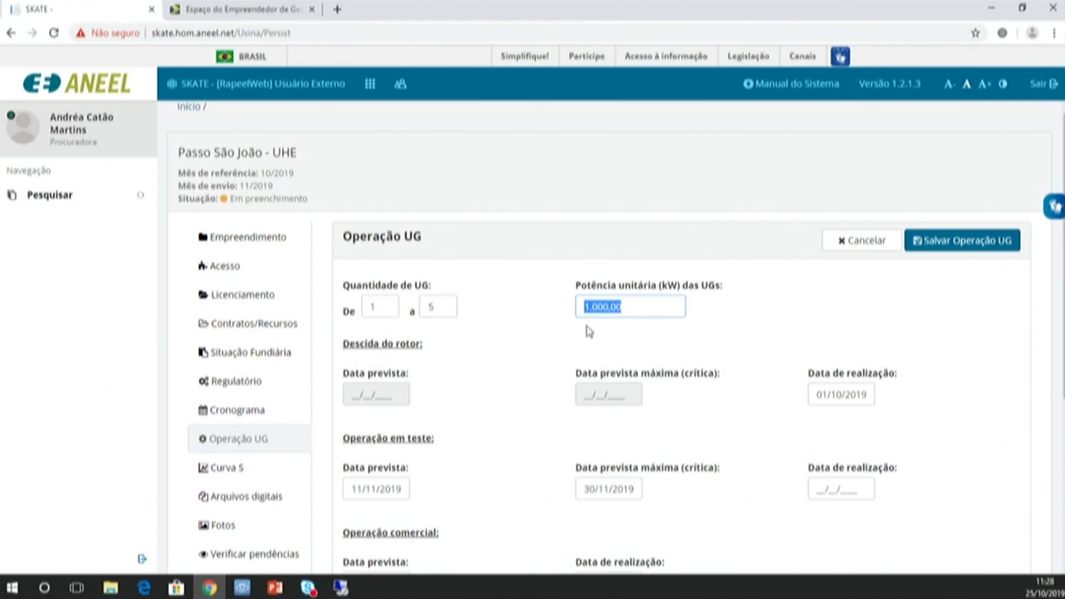
text(10.000,00)
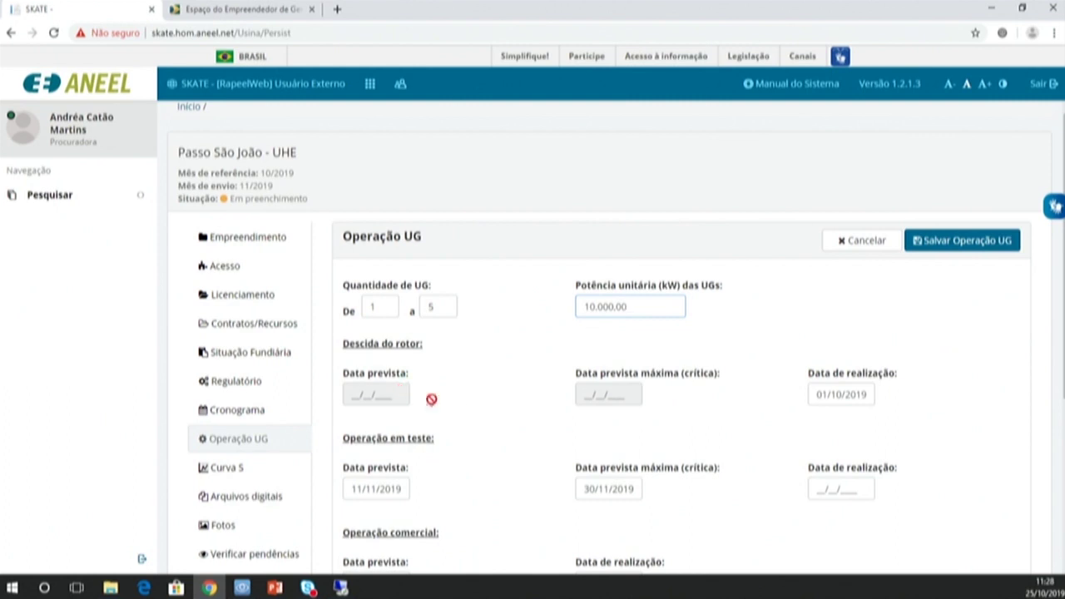
click(845, 396)
scroll(843, 392, down, 3)
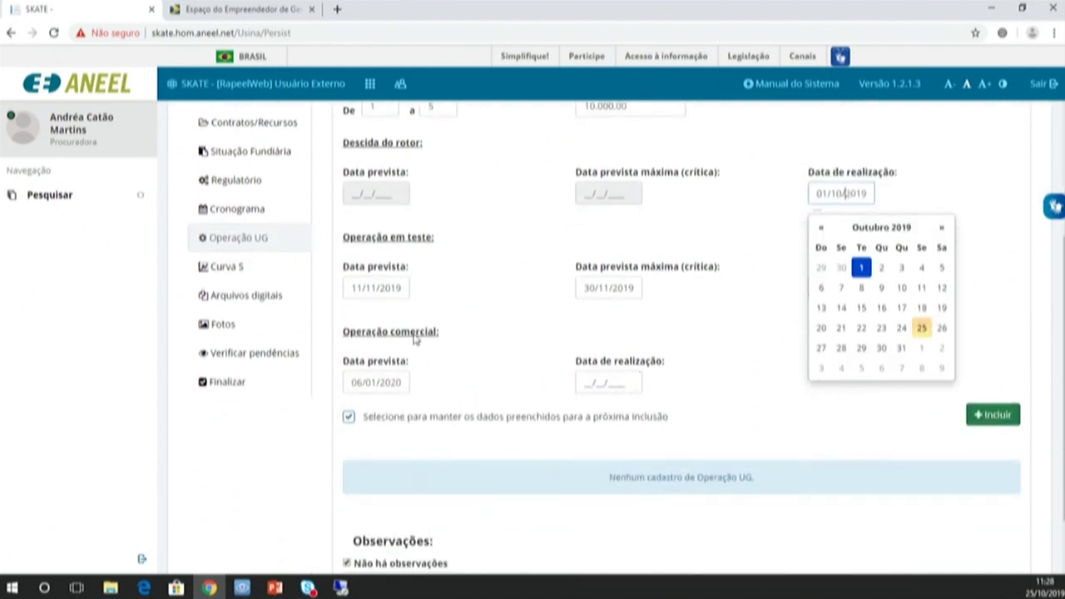
click(738, 326)
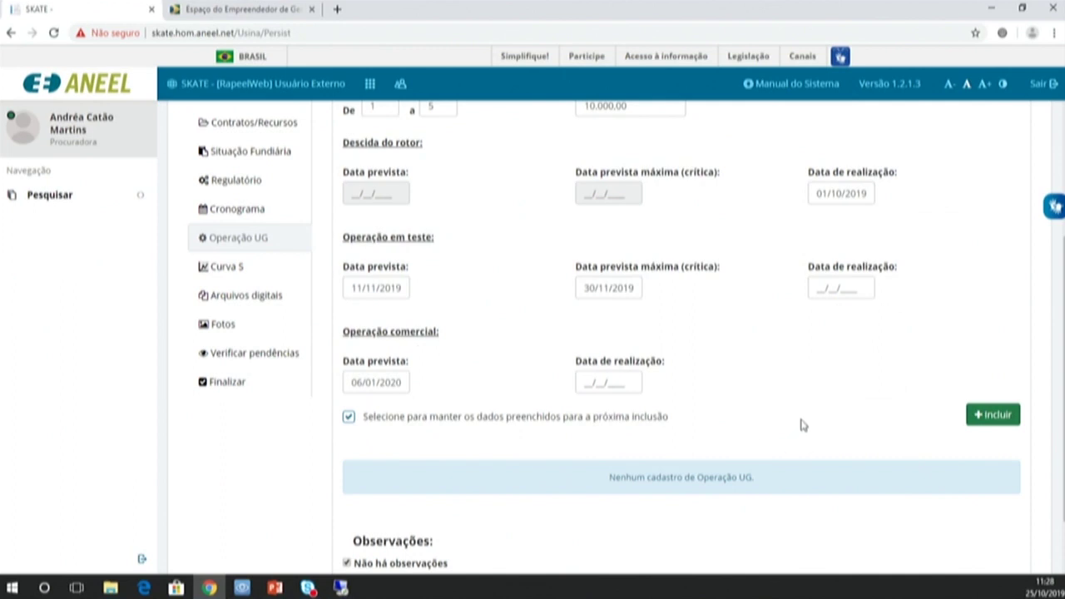
click(987, 418)
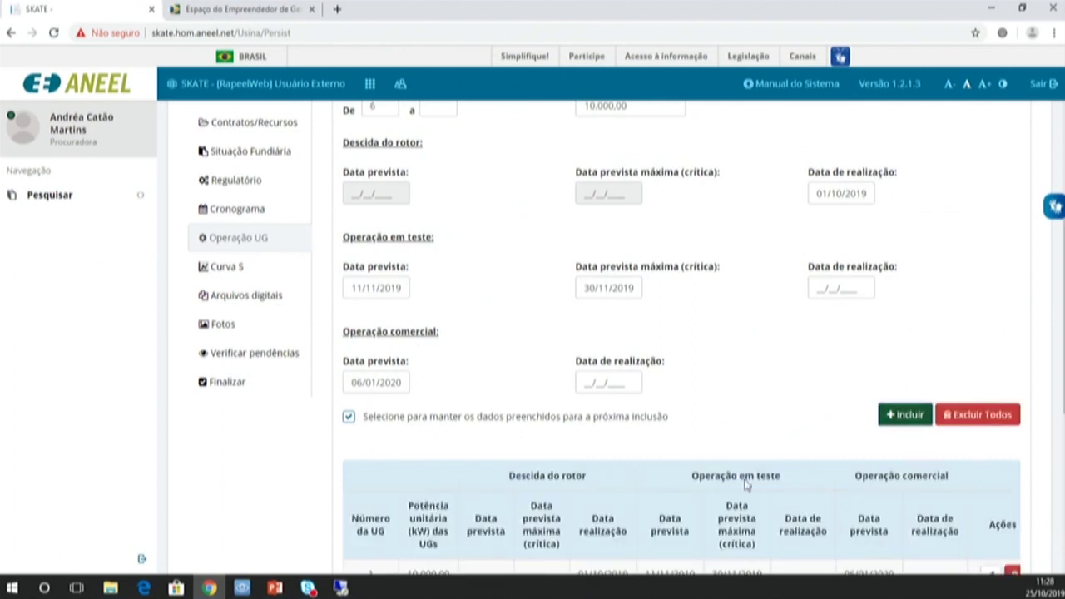
- Edit UG 5's commercial operation forecast to 10/02/2020 and confirm the row
scroll(742, 408, down, 4)
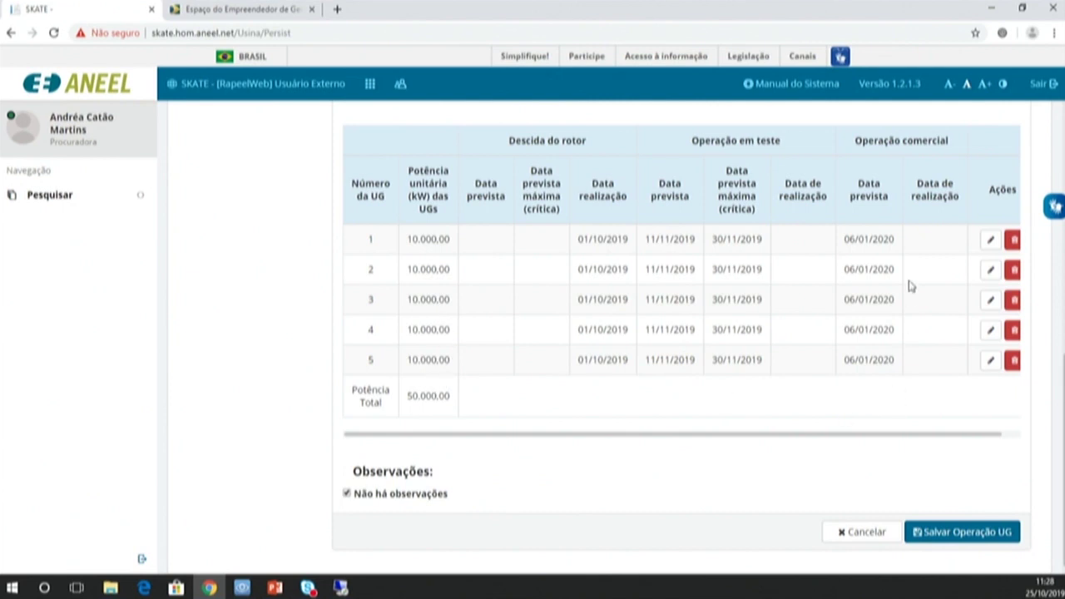
click(990, 360)
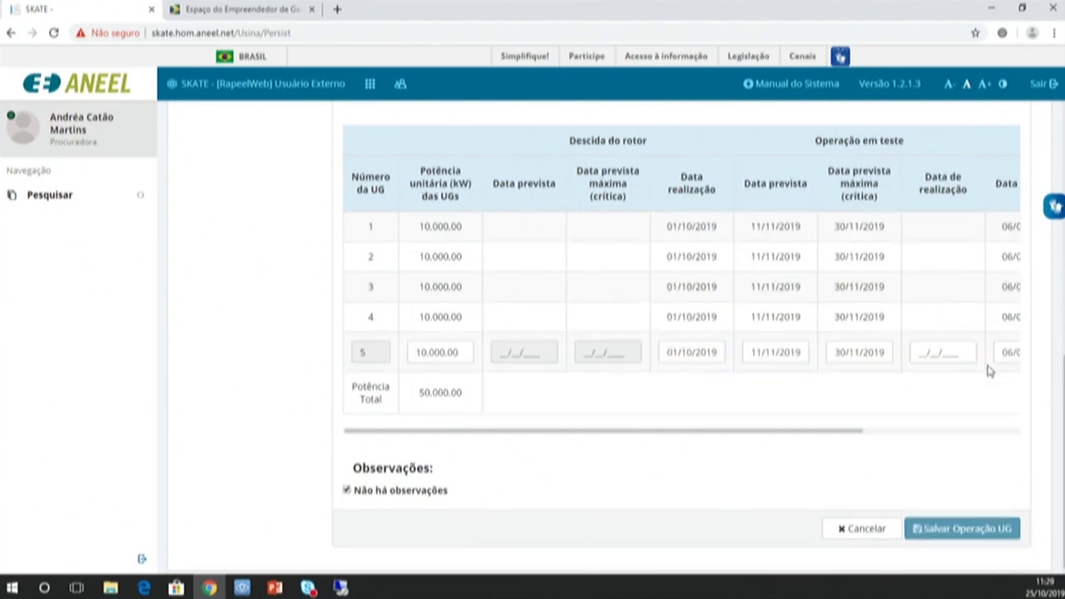
drag(836, 432, 941, 433)
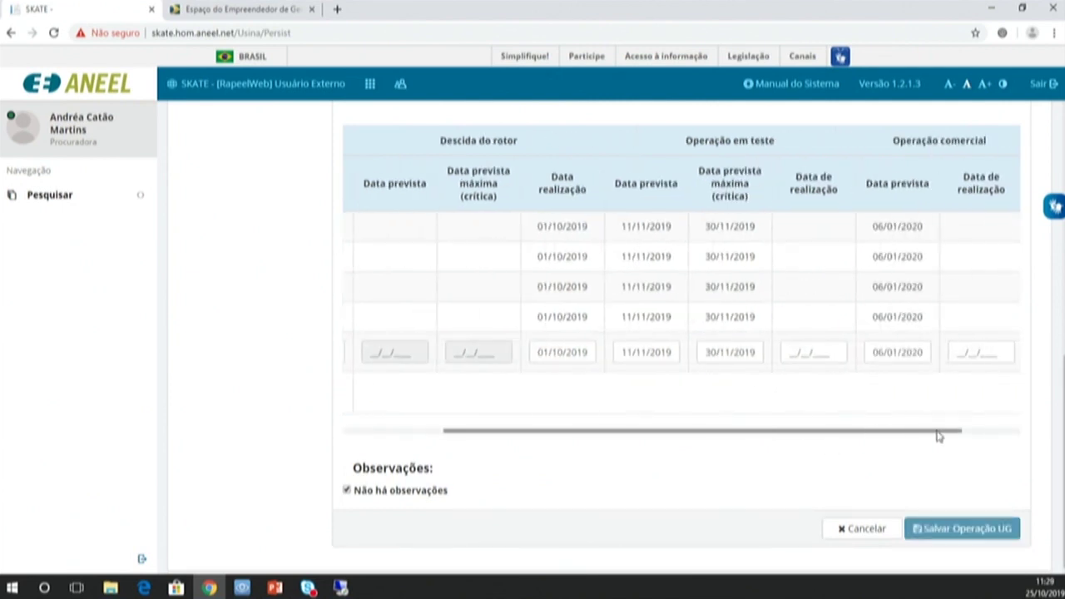
click(881, 351)
click(997, 187)
click(997, 187)
click(997, 186)
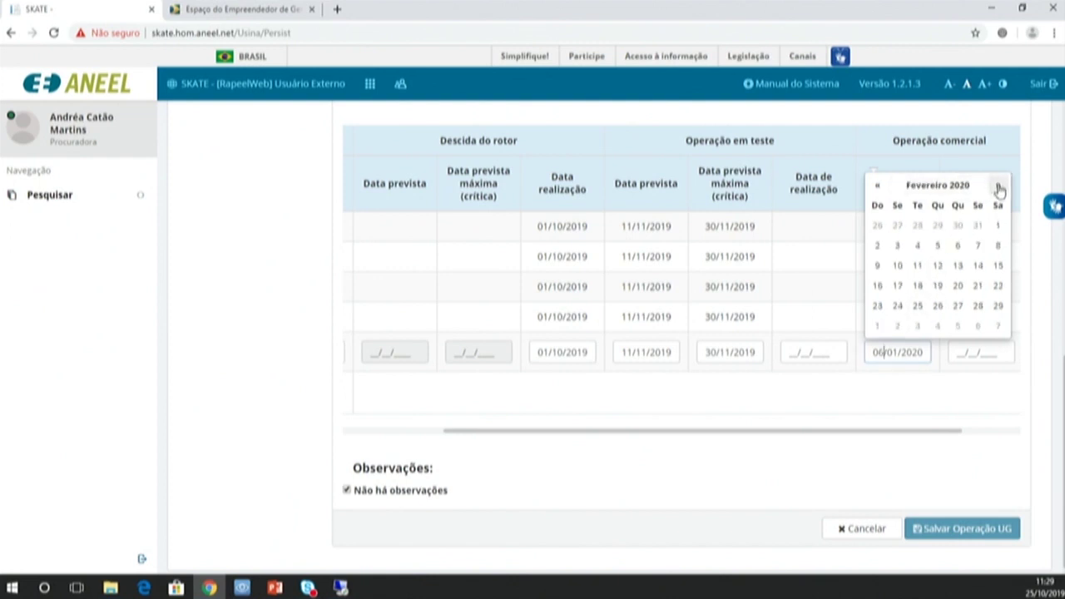
click(897, 266)
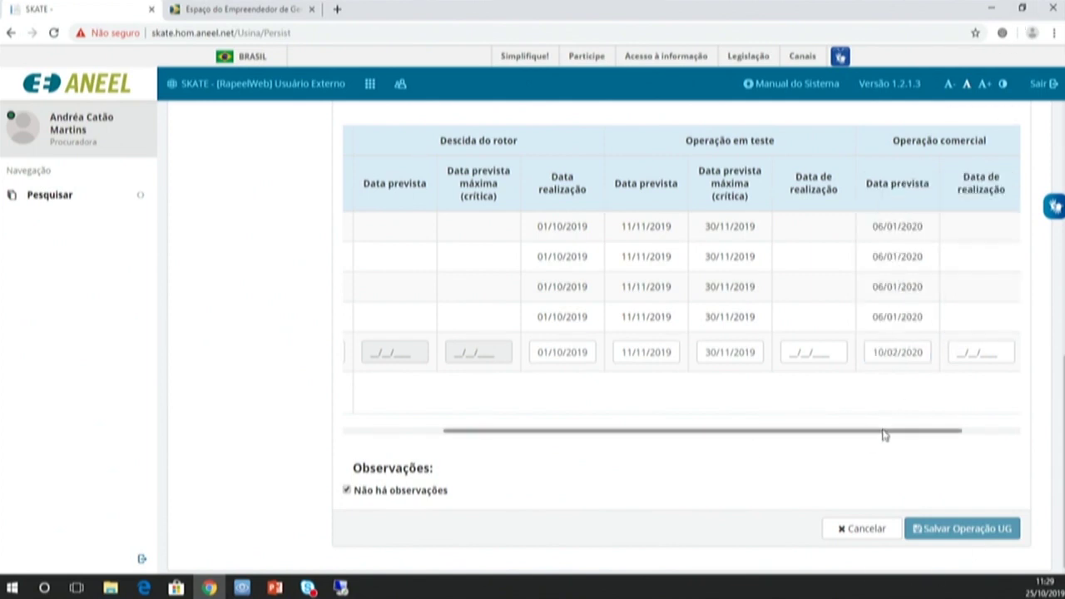
drag(884, 431, 968, 432)
click(971, 352)
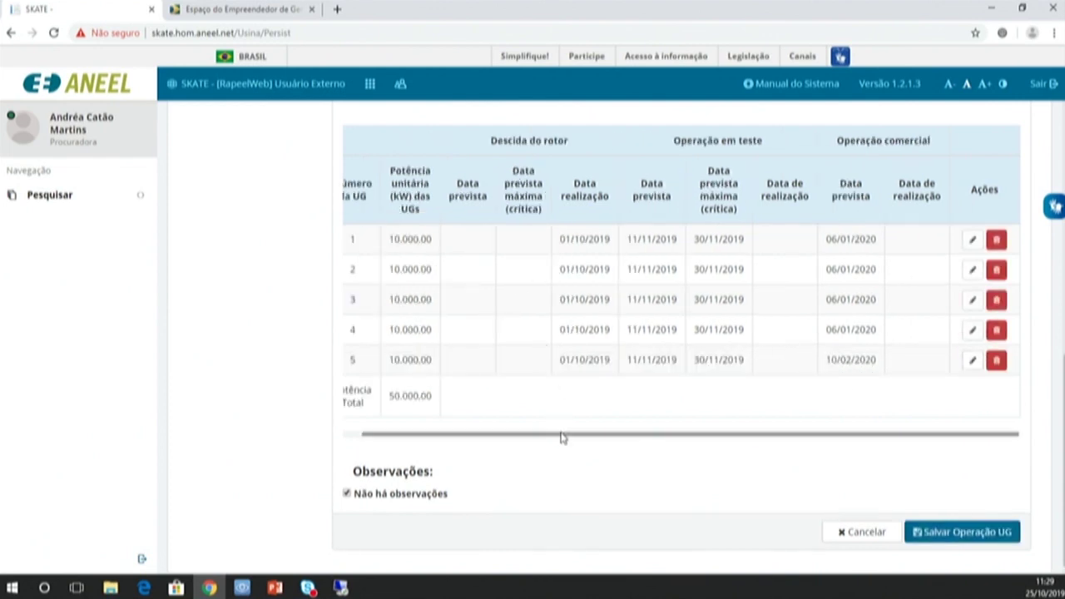
drag(564, 434, 485, 441)
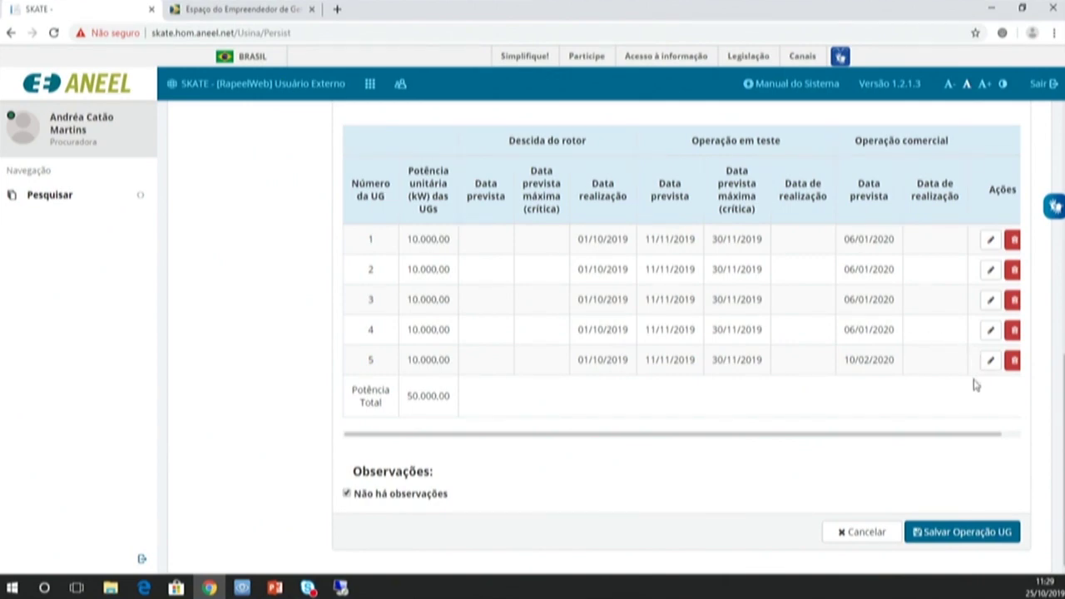
- Save the Operação UG data for UGs 1–5 totalling 50.000,00 kW
click(946, 541)
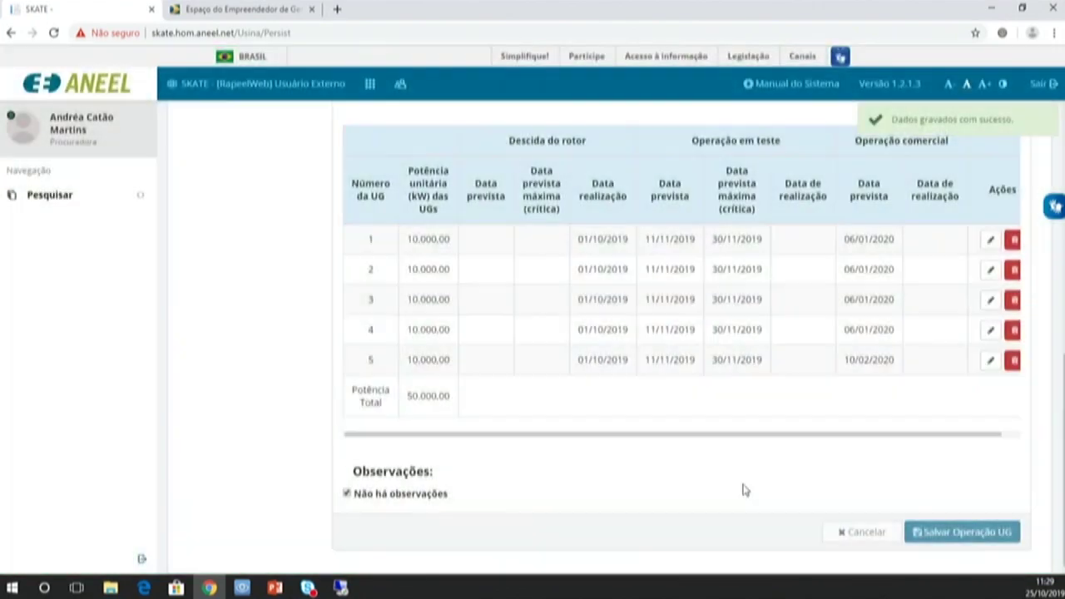
scroll(742, 483, up, 5)
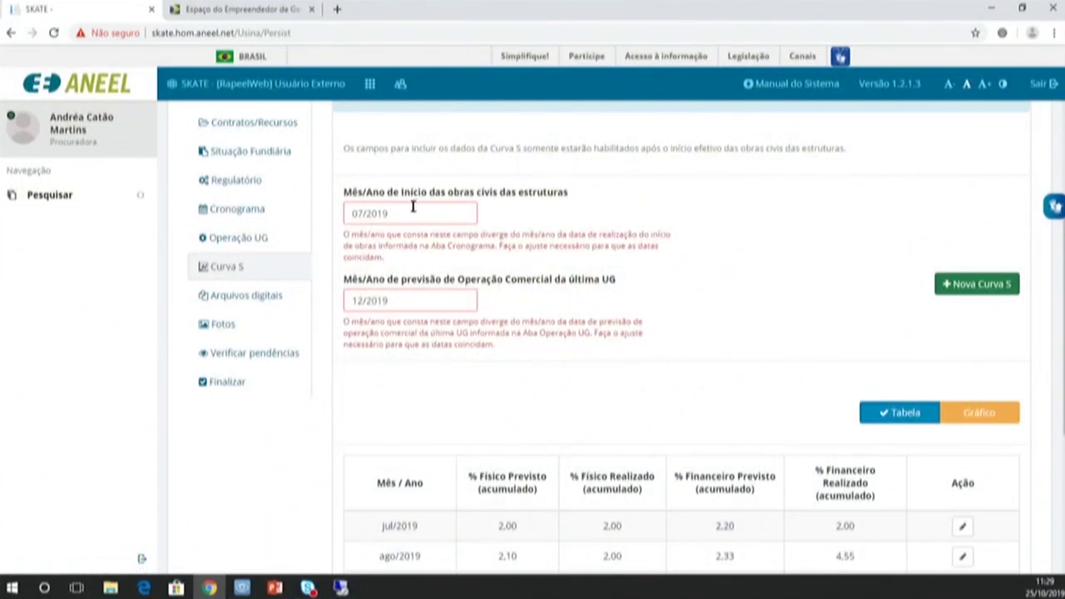
triple_click(413, 206)
key(BackSpace)
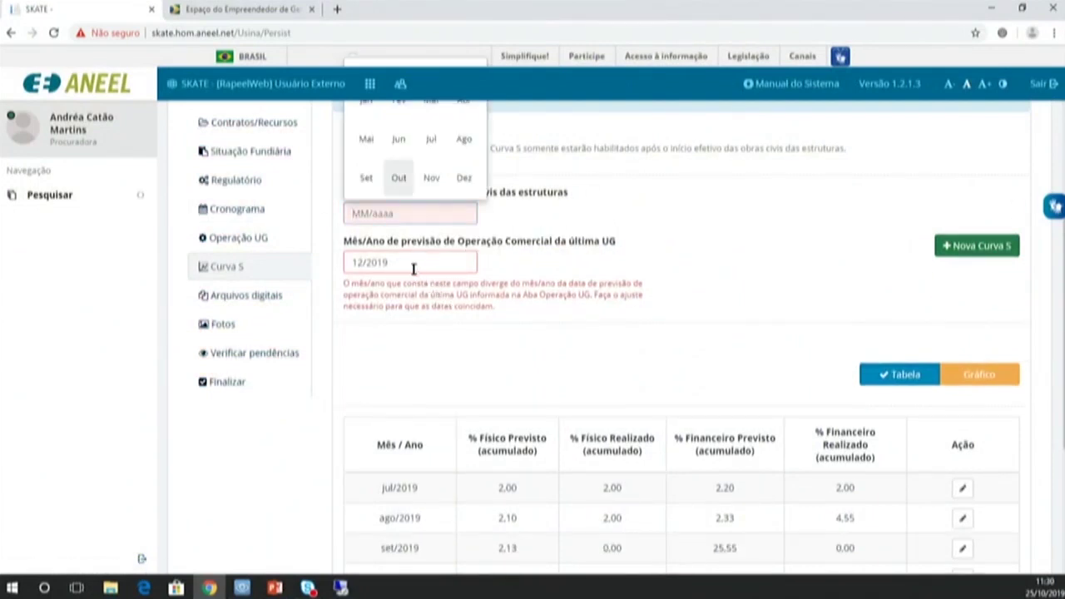
triple_click(412, 268)
key(BackSpace)
scroll(938, 320, up, 2)
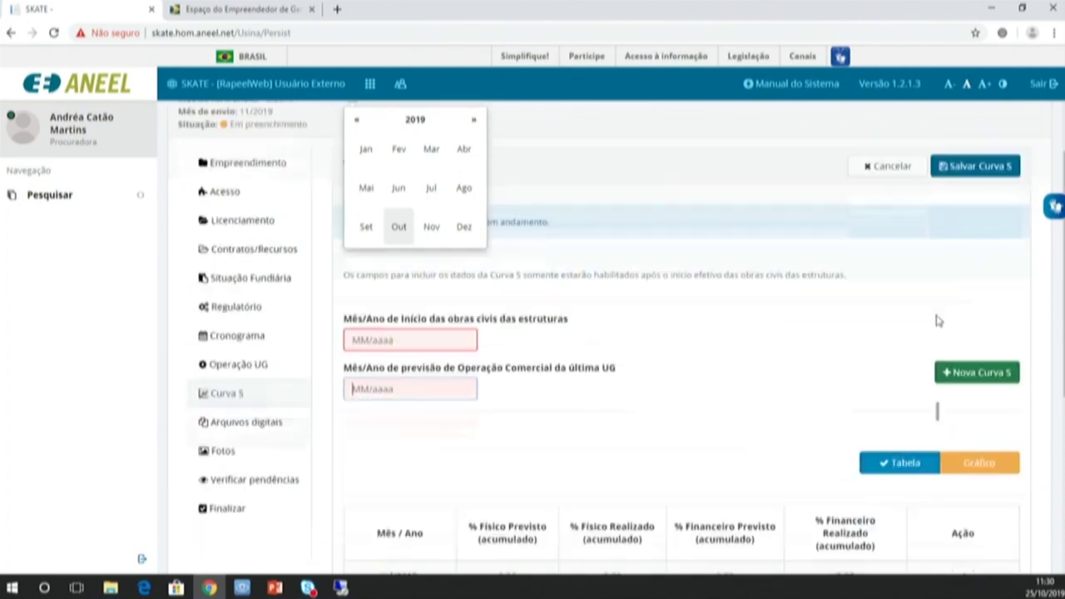
scroll(936, 321, down, 3)
scroll(960, 271, down, 2)
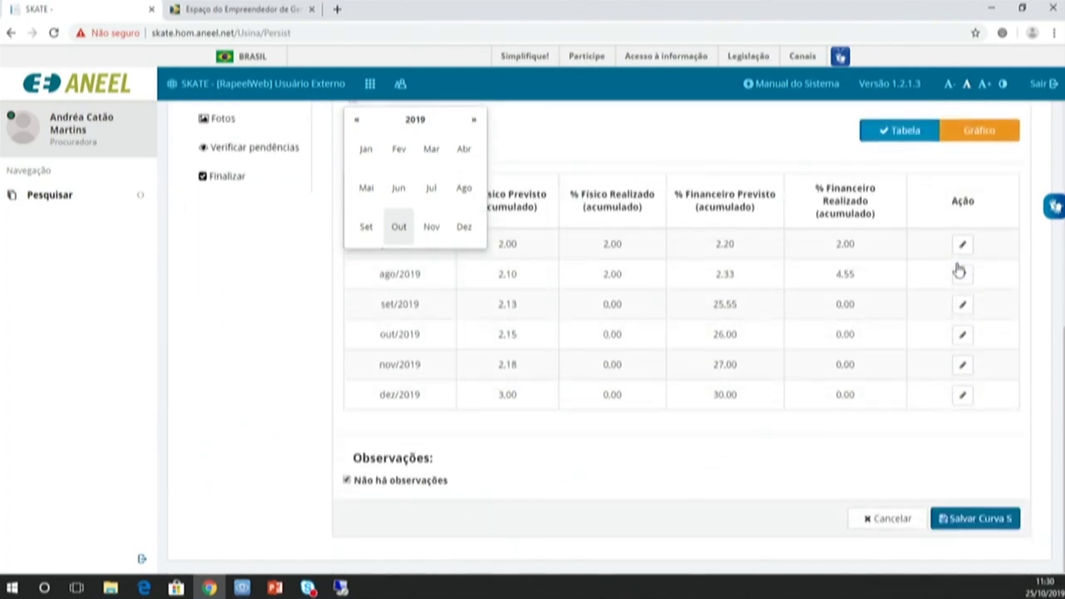
scroll(941, 433, up, 2)
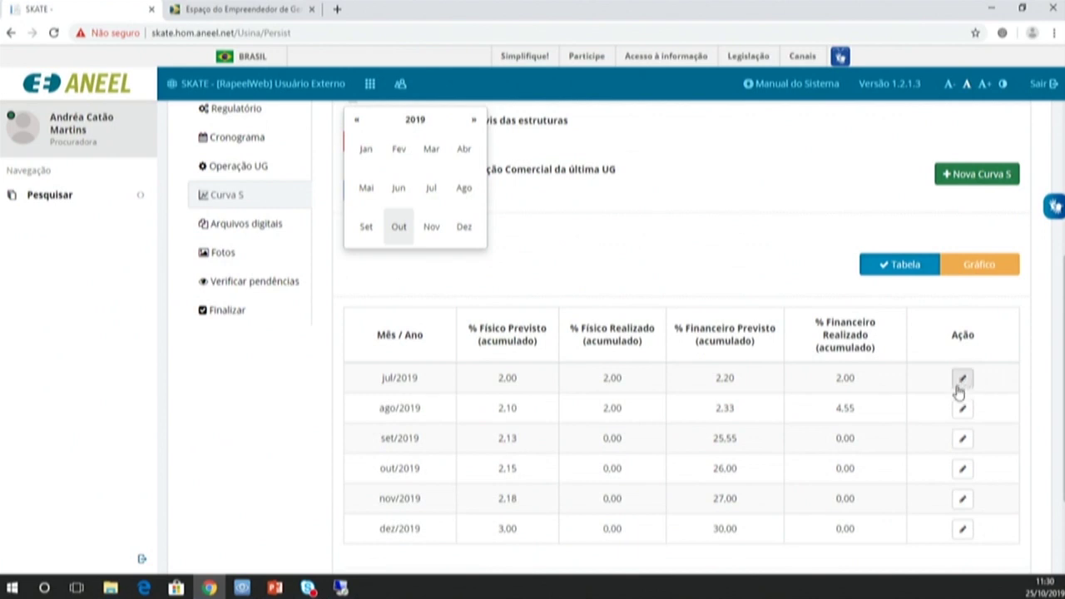
scroll(962, 387, up, 3)
scroll(957, 392, up, 1)
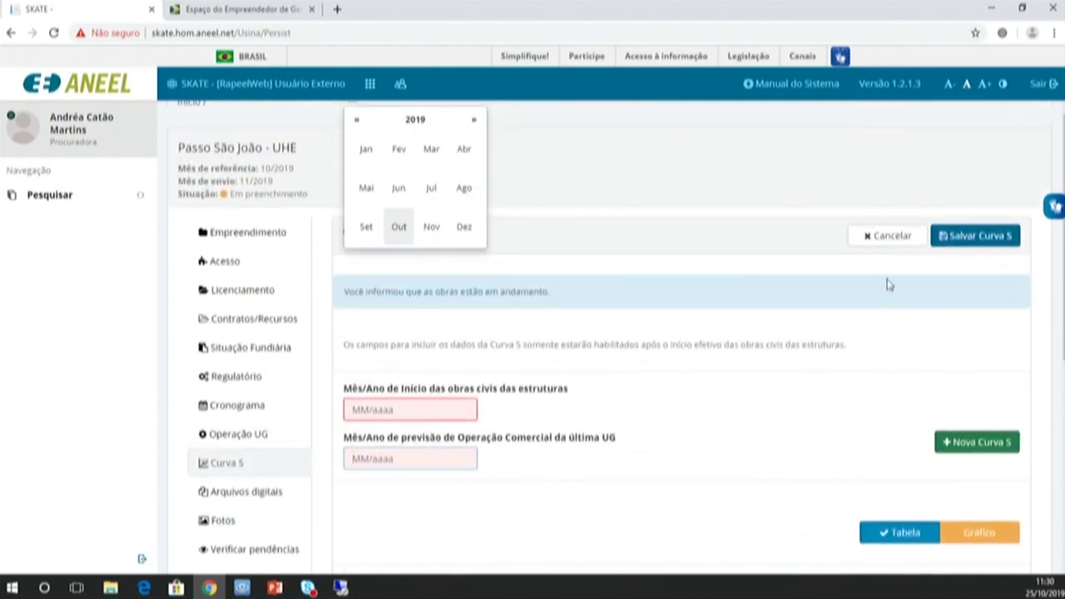
click(578, 183)
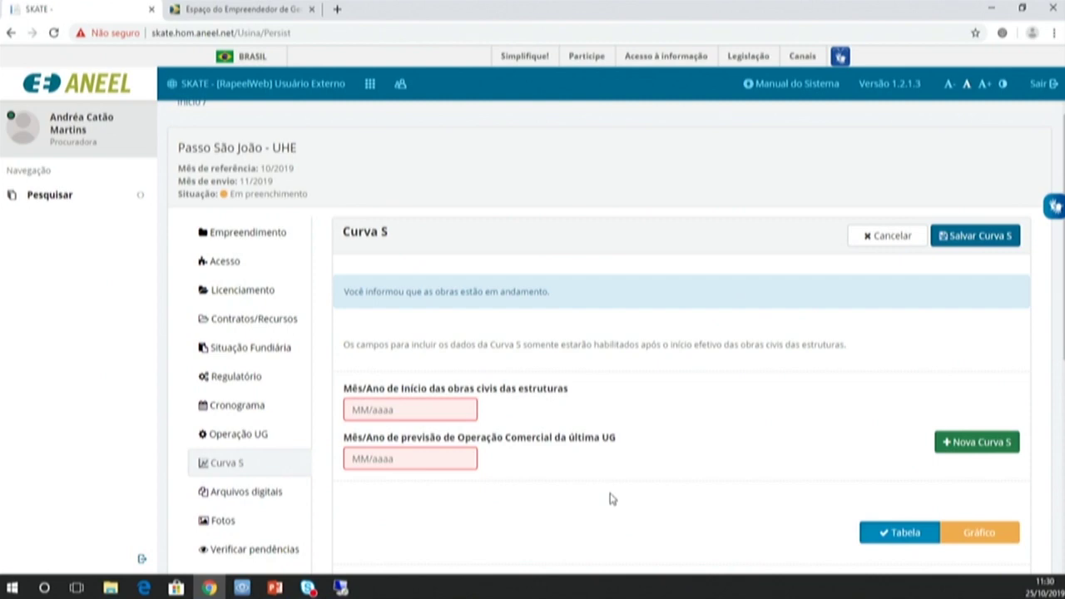
scroll(607, 456, down, 3)
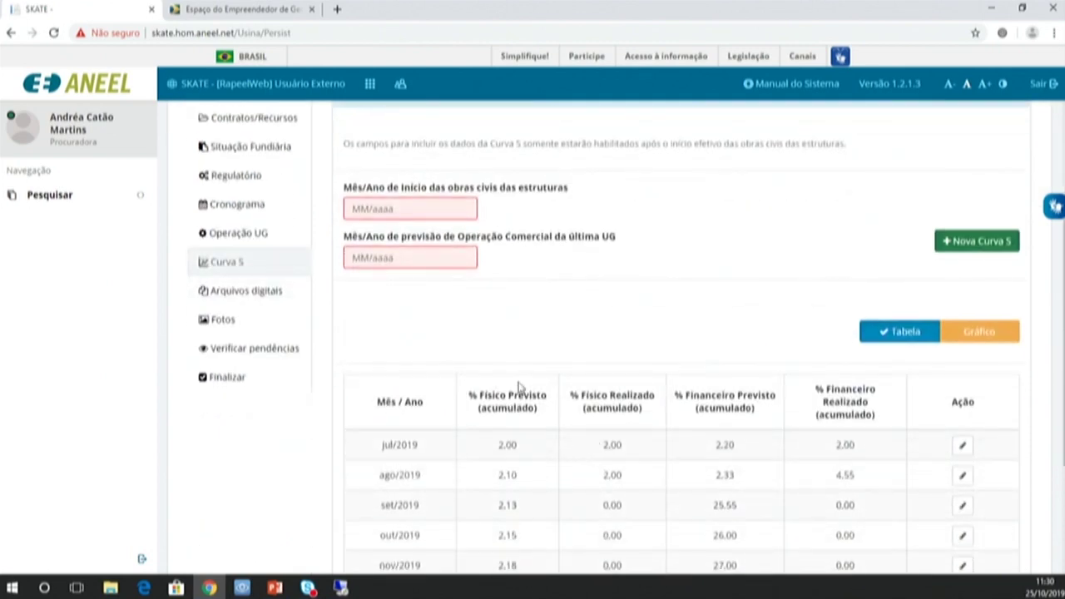
scroll(518, 390, up, 3)
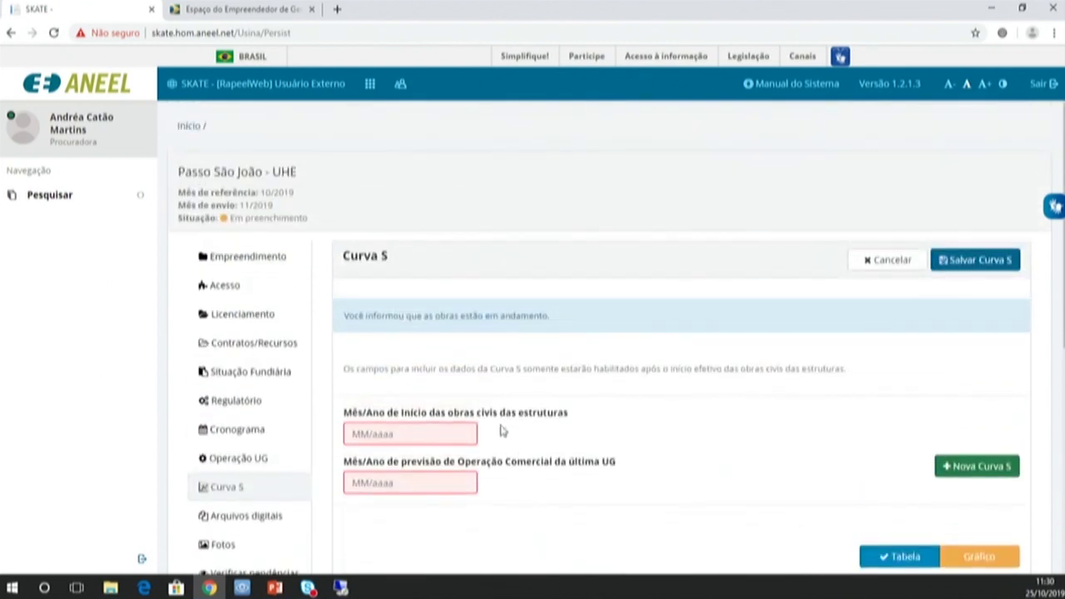
click(415, 432)
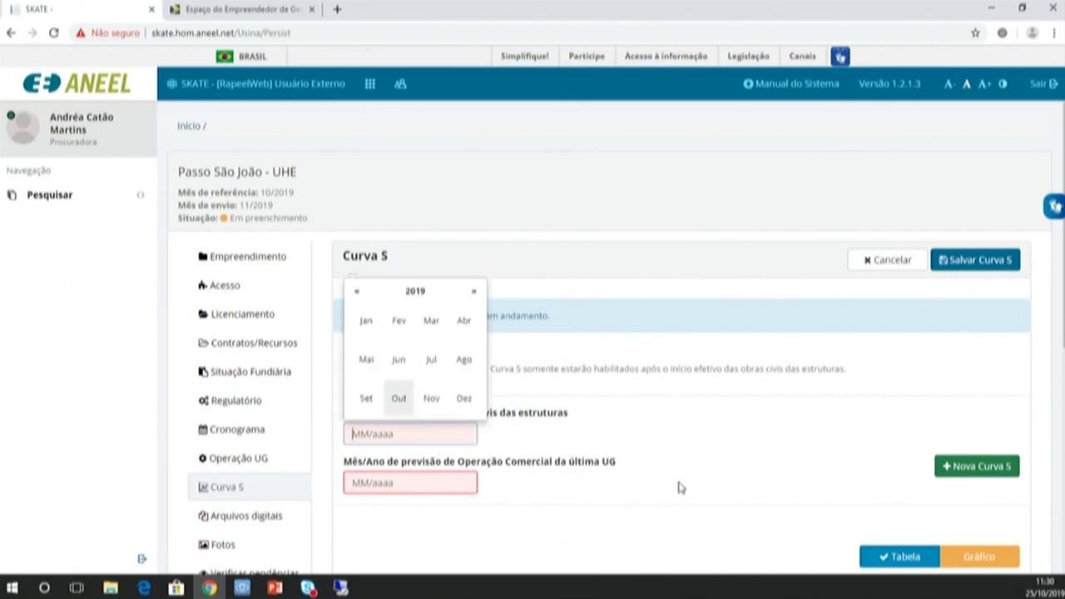
click(723, 460)
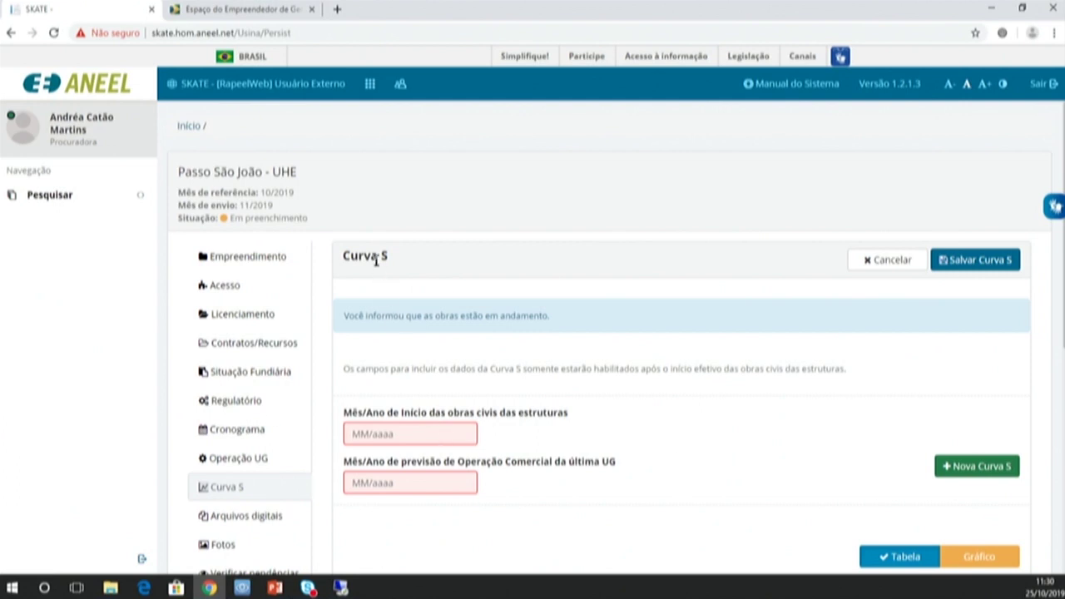
drag(344, 255, 395, 253)
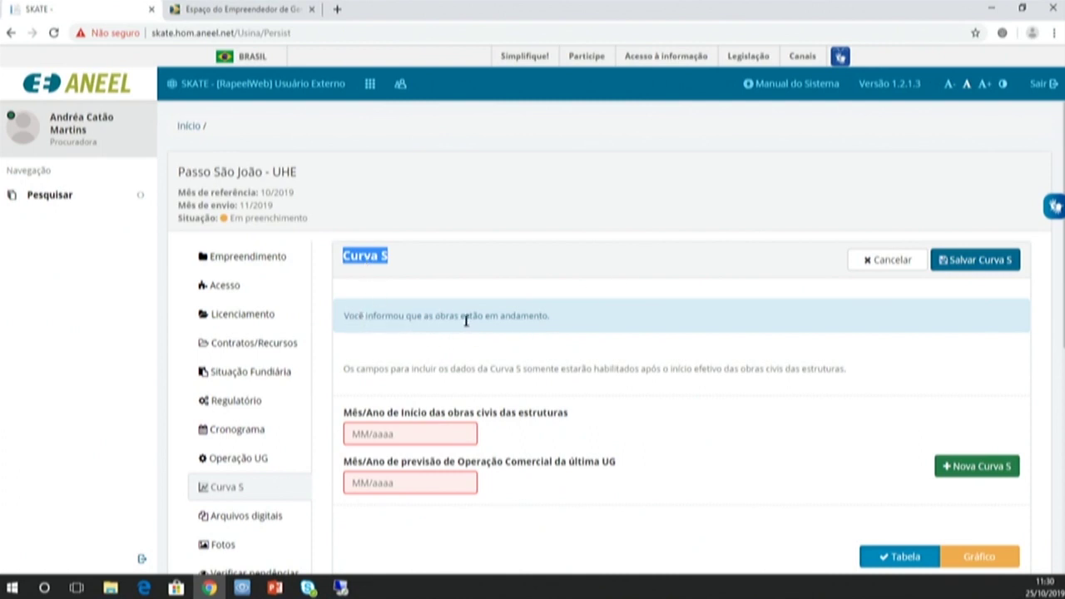
drag(557, 321, 343, 313)
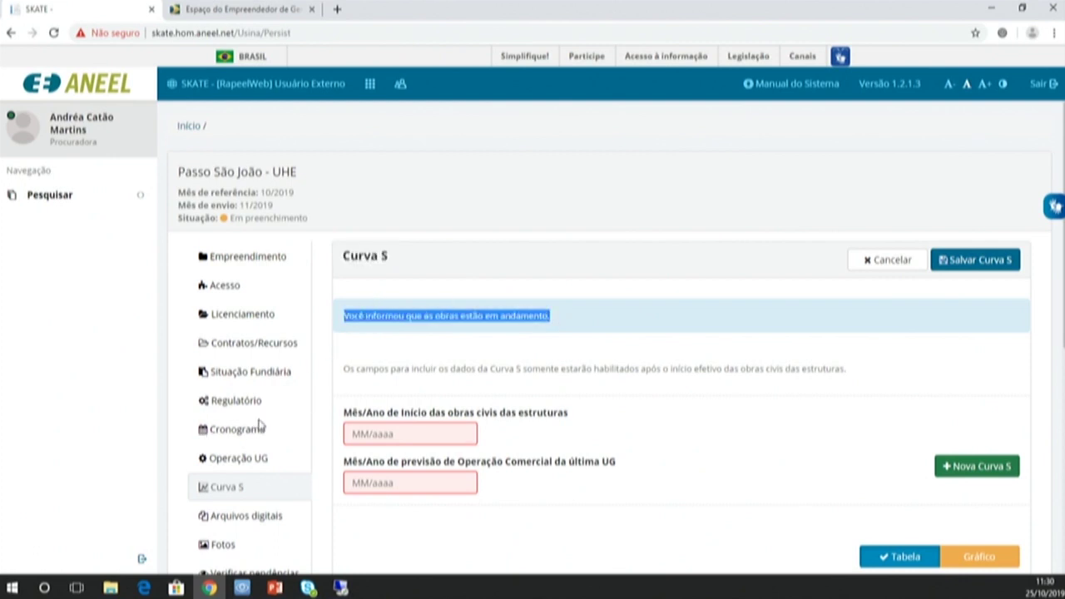
click(541, 350)
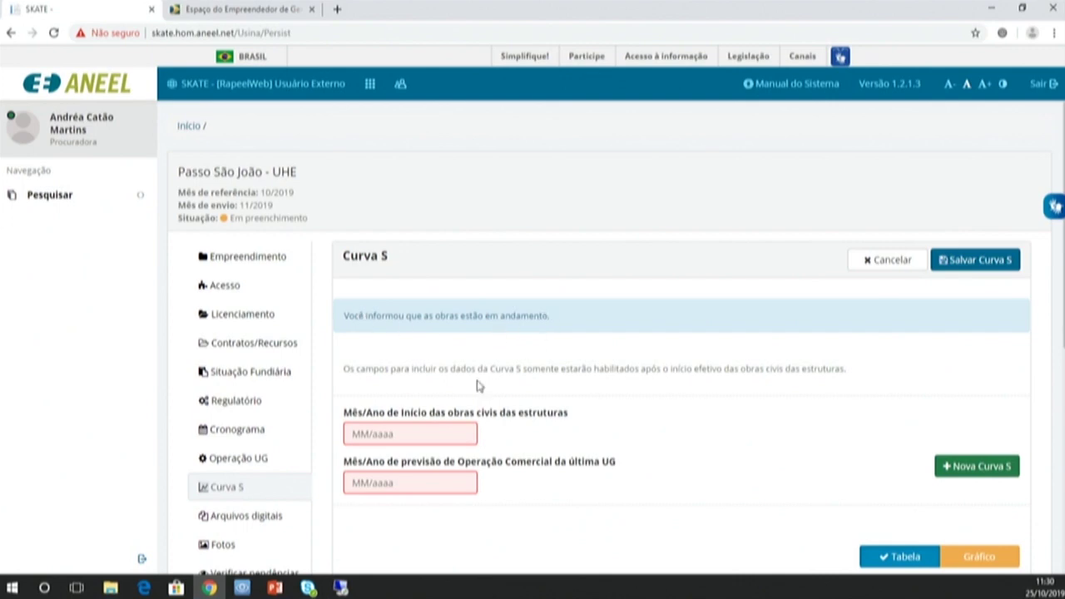
scroll(478, 385, down, 5)
scroll(507, 341, up, 4)
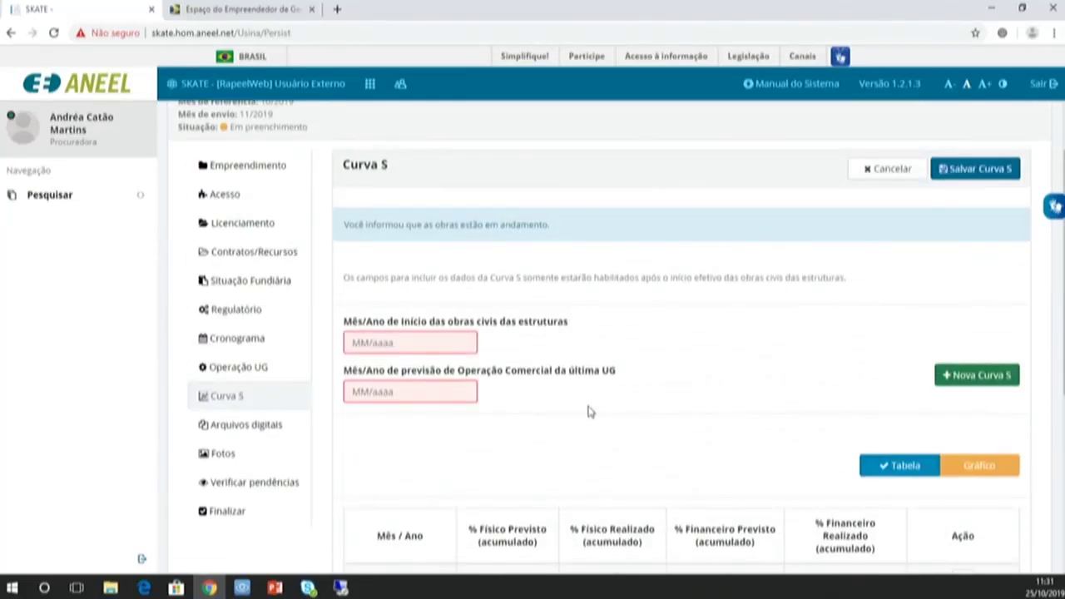
scroll(566, 415, down, 4)
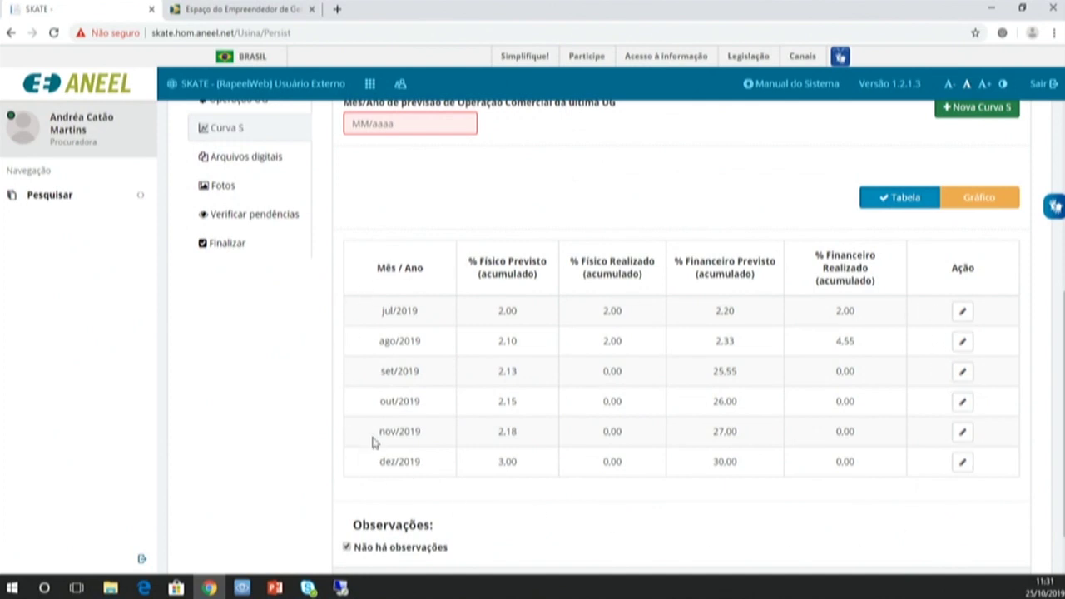
scroll(354, 423, up, 3)
scroll(604, 524, up, 1)
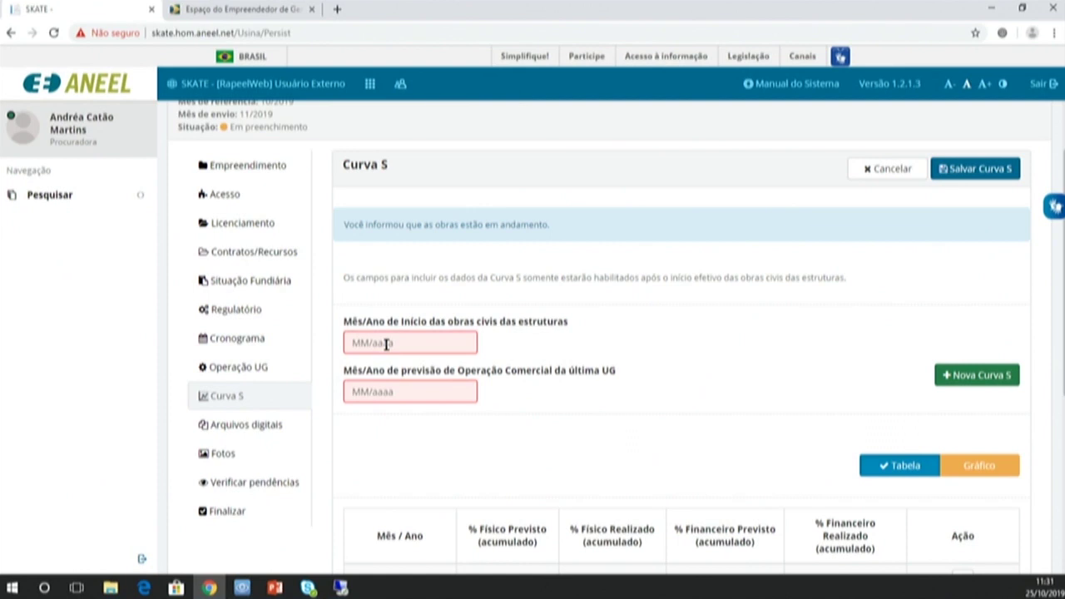
- Save the Curva S data, visit the Cronograma section, and come back to Curva S
click(964, 169)
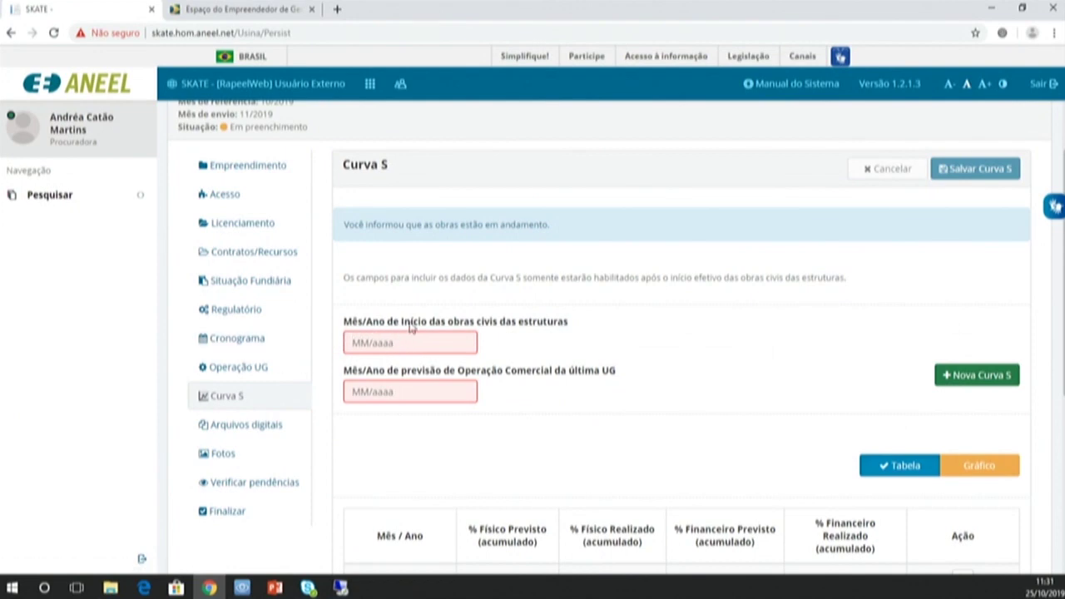
click(243, 338)
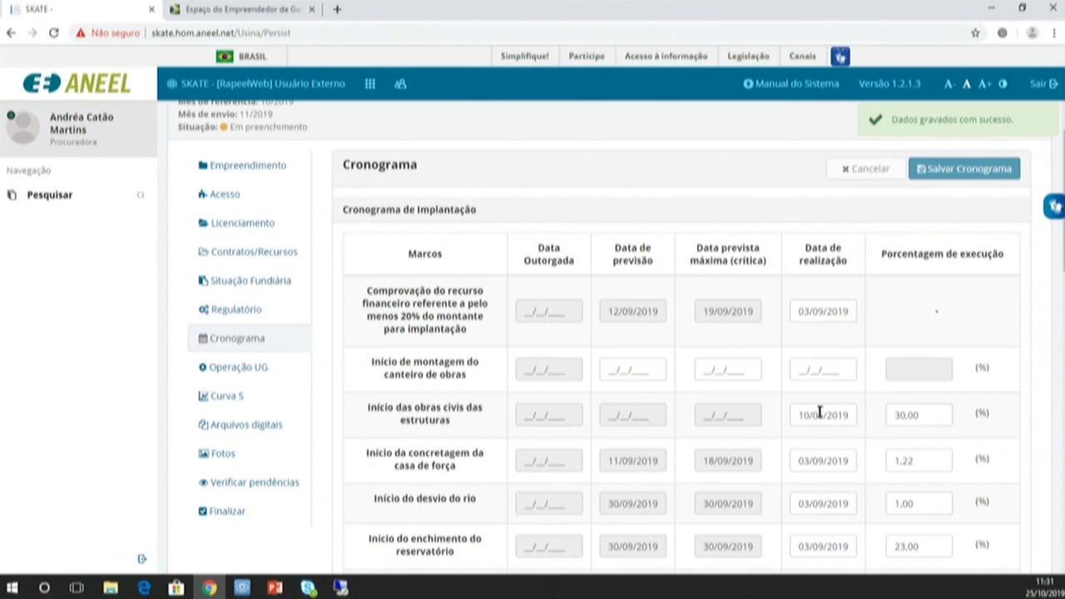
click(235, 399)
- Enter civil-works start 06/2019 and last-unit commercial operation forecast 02/2020
click(413, 344)
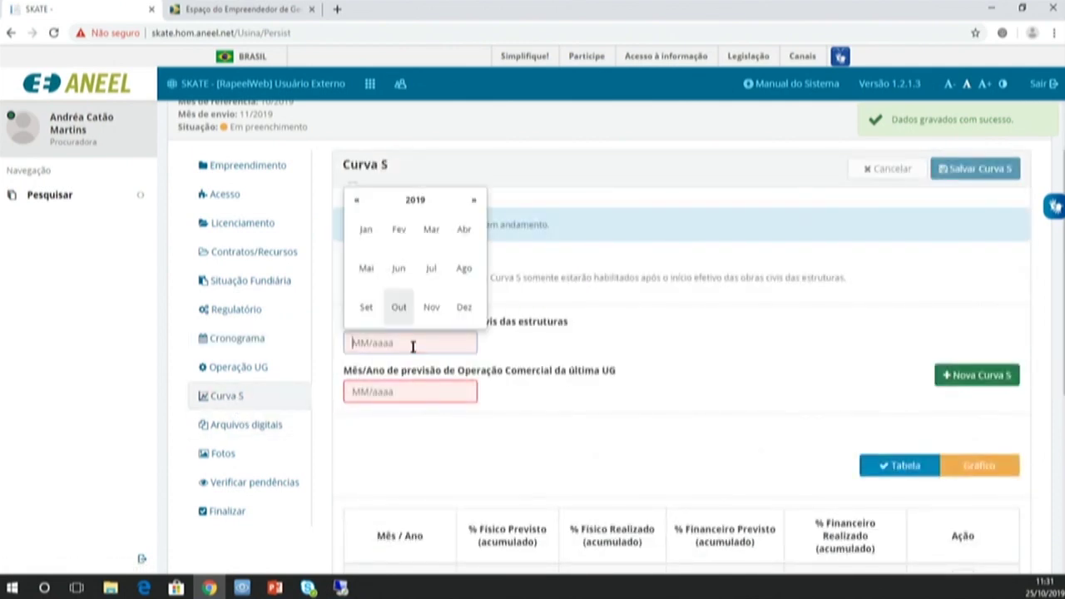
text(0620)
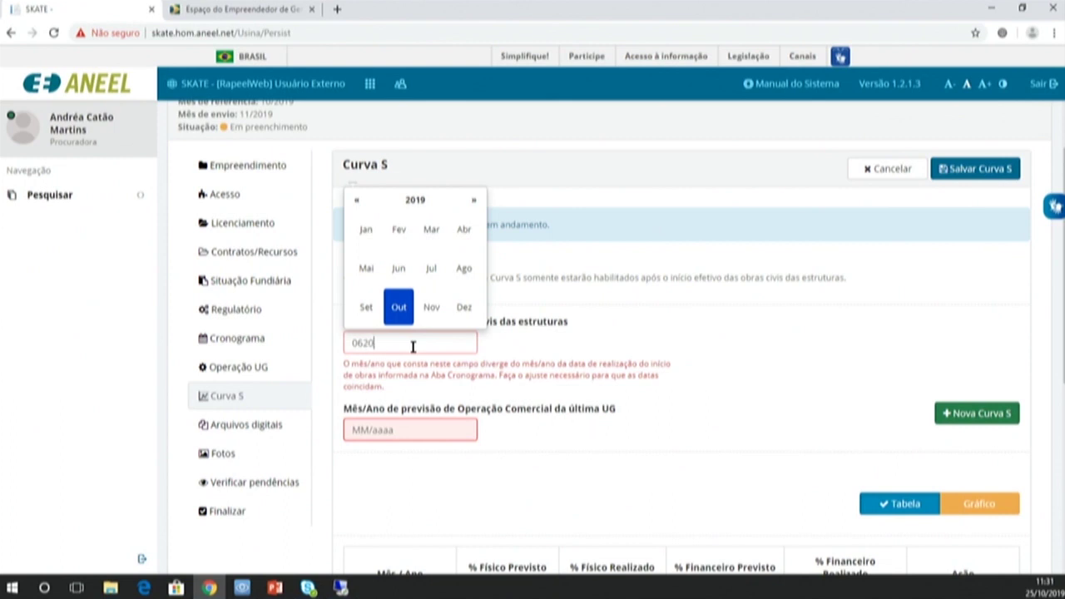
text(1)
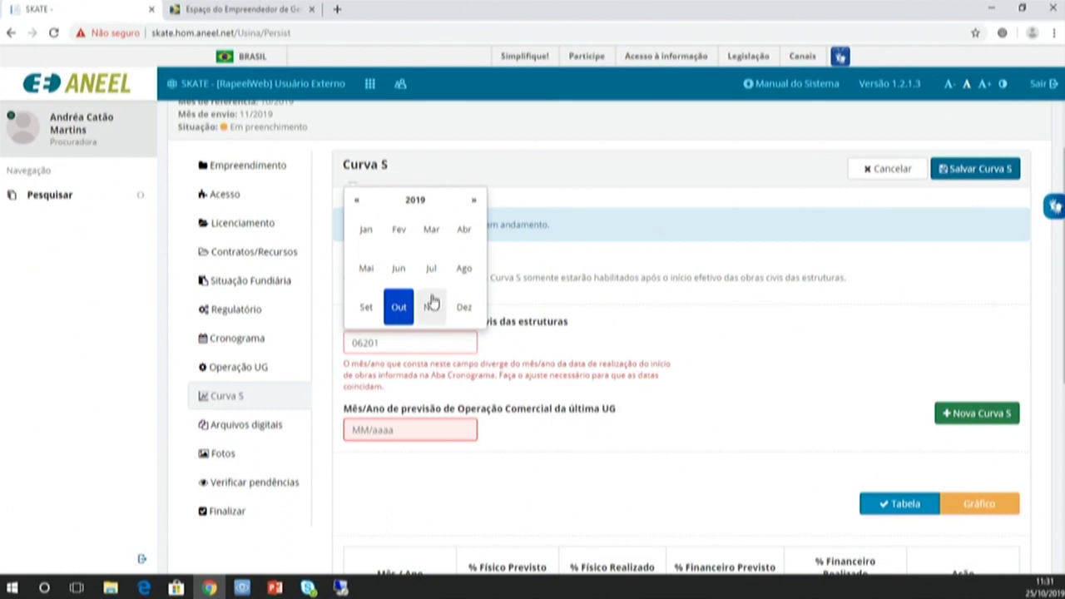
text(92019)
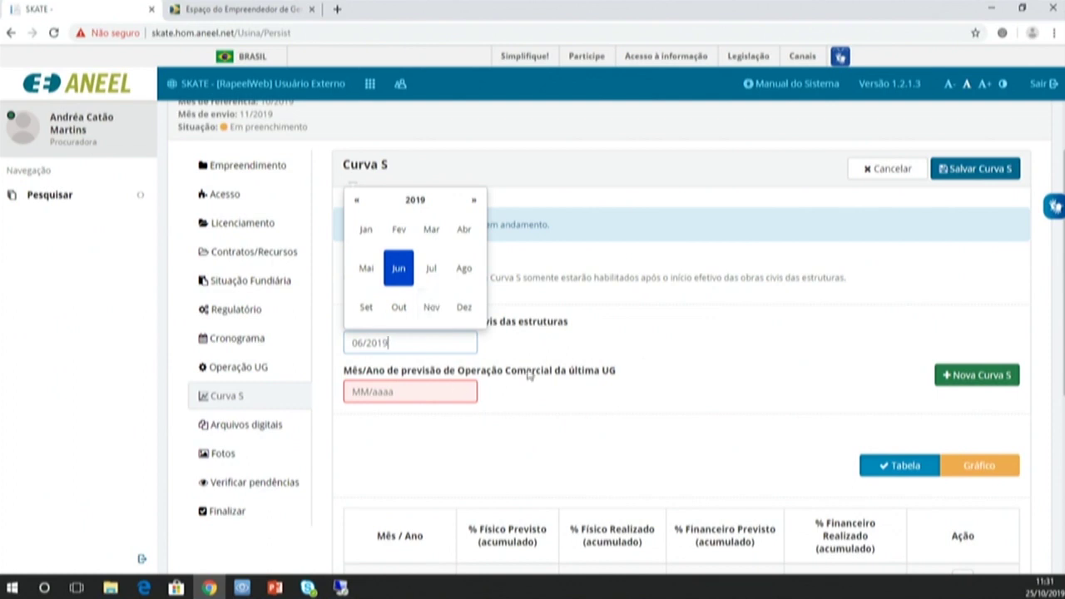
click(689, 352)
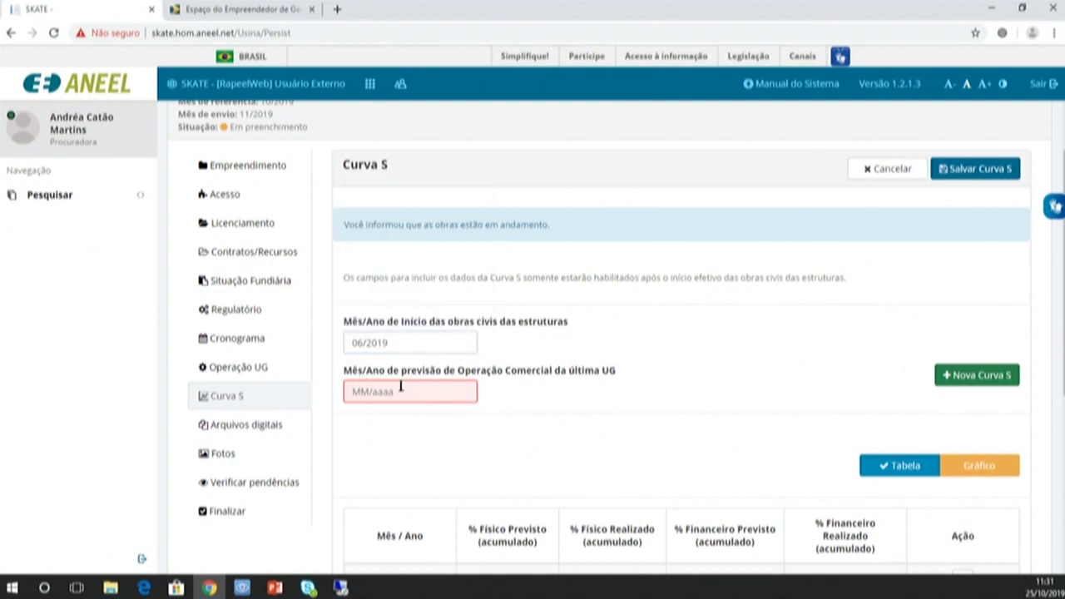
click(420, 341)
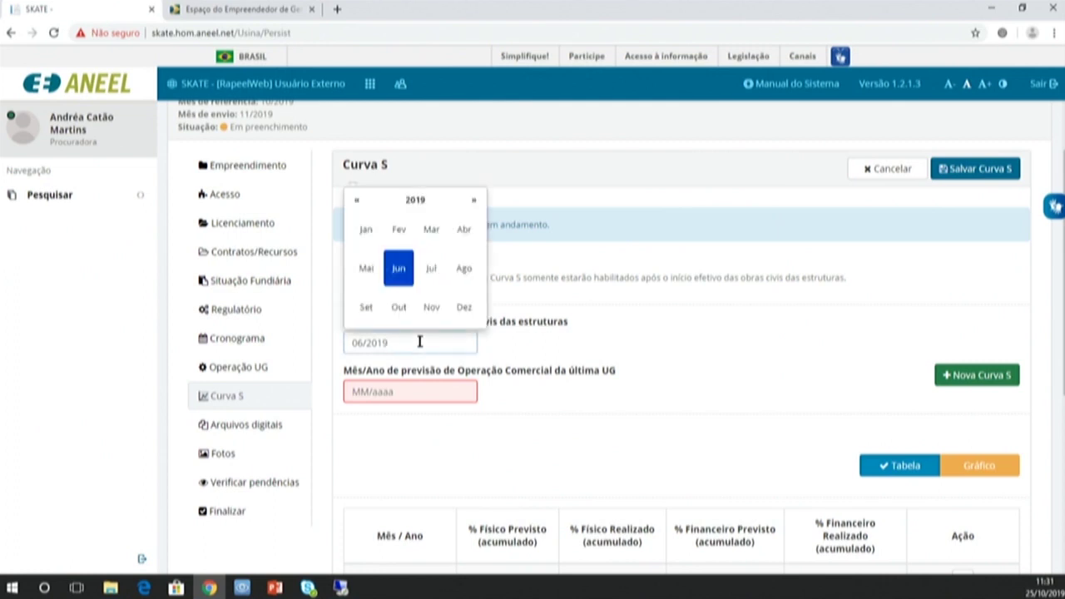
click(398, 267)
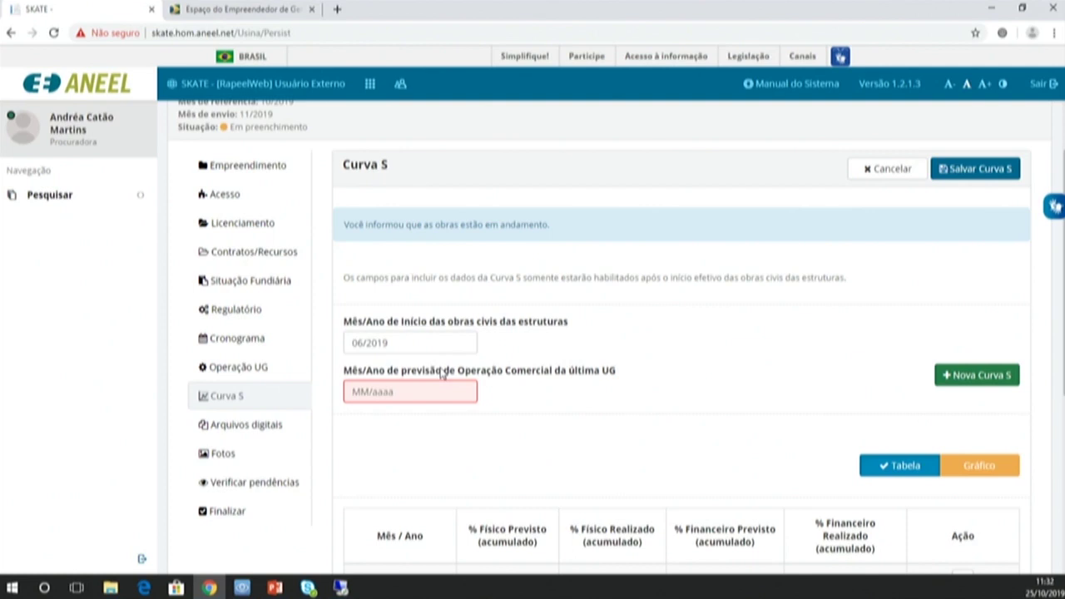
click(401, 386)
text(0)
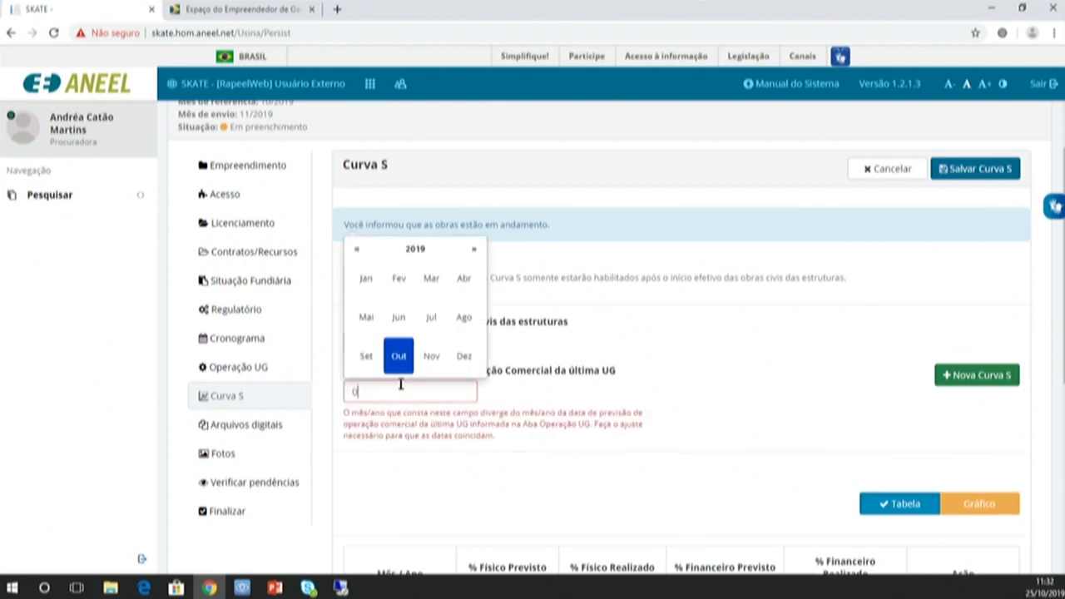
text(2/2020)
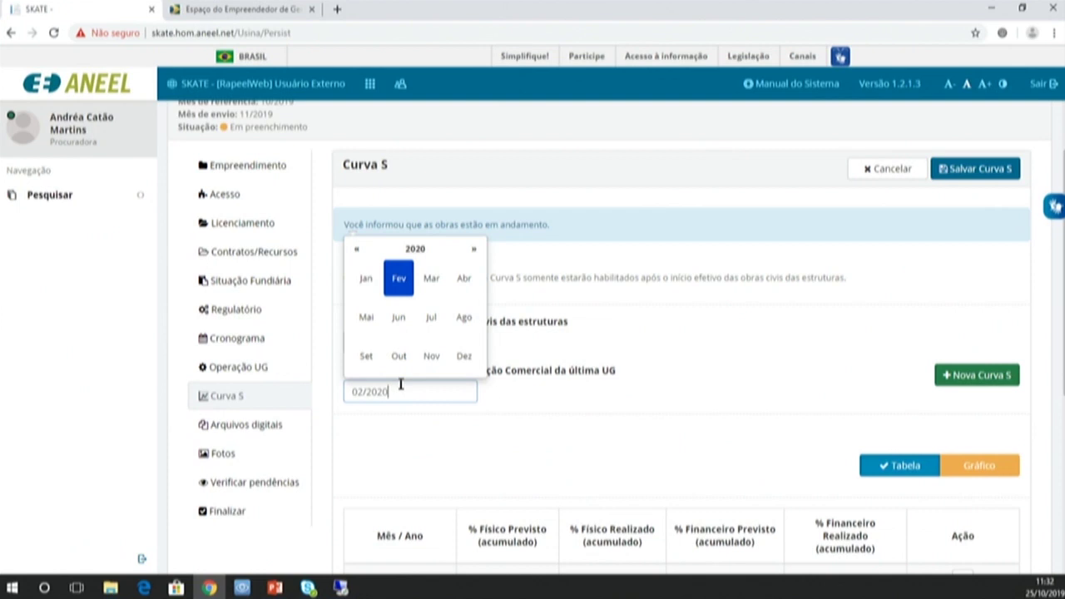
click(582, 405)
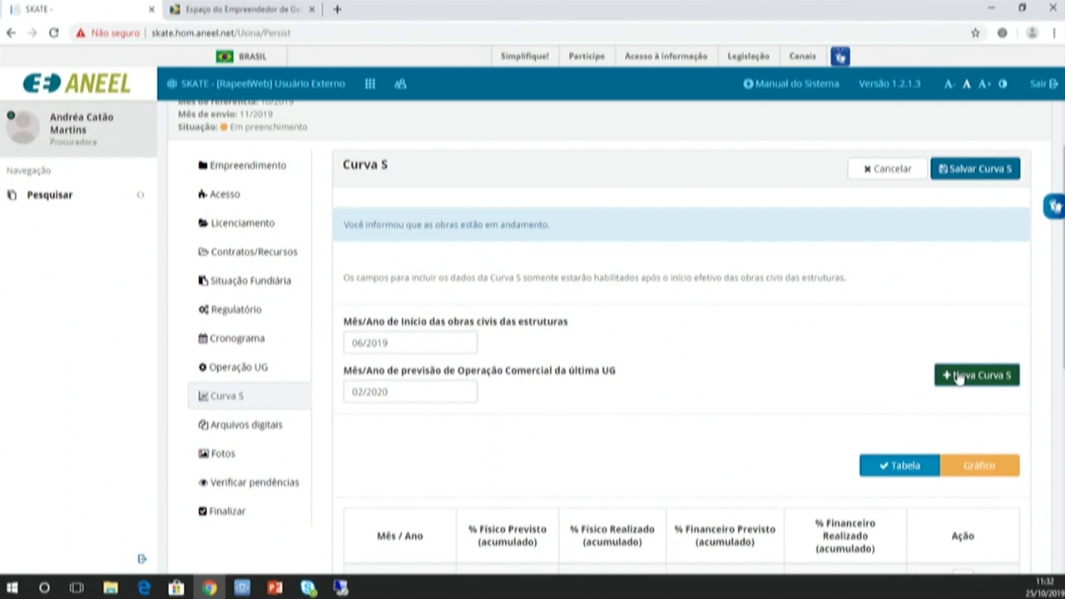
scroll(958, 377, down, 2)
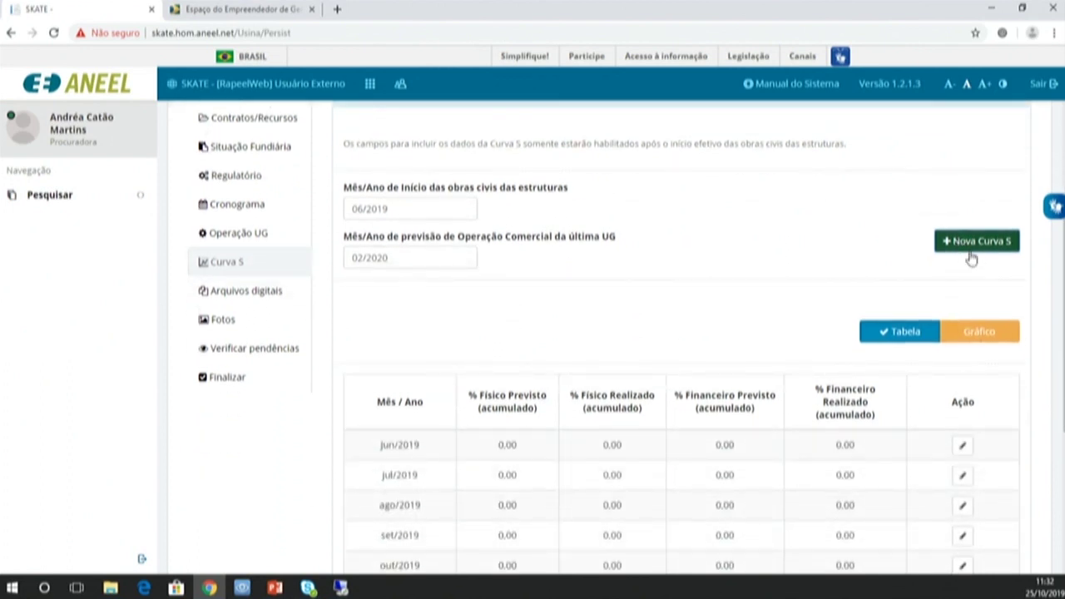
scroll(414, 524, down, 4)
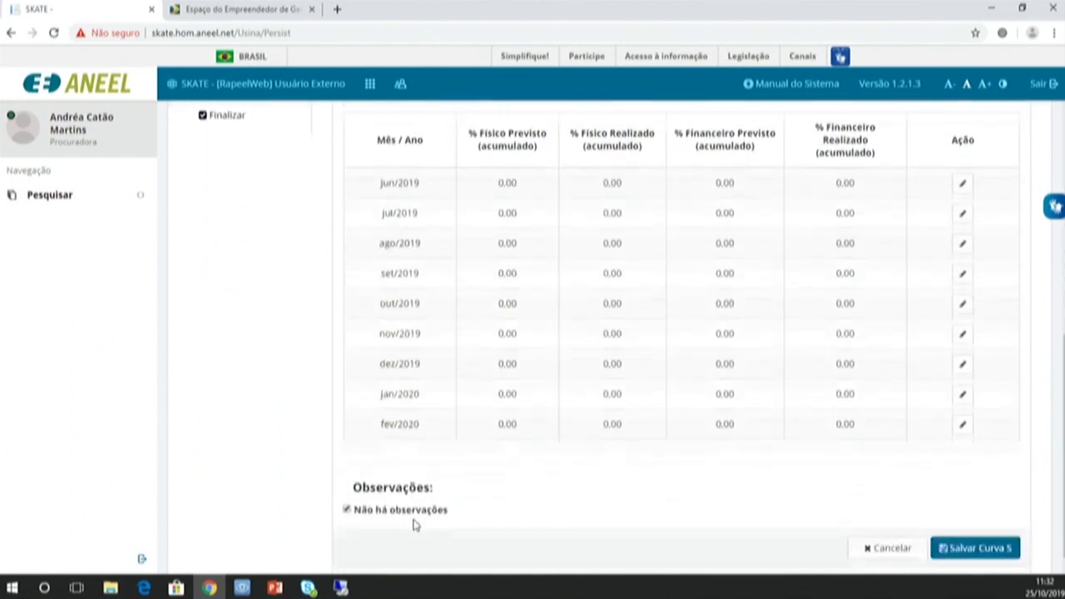
scroll(414, 524, up, 2)
scroll(439, 389, up, 3)
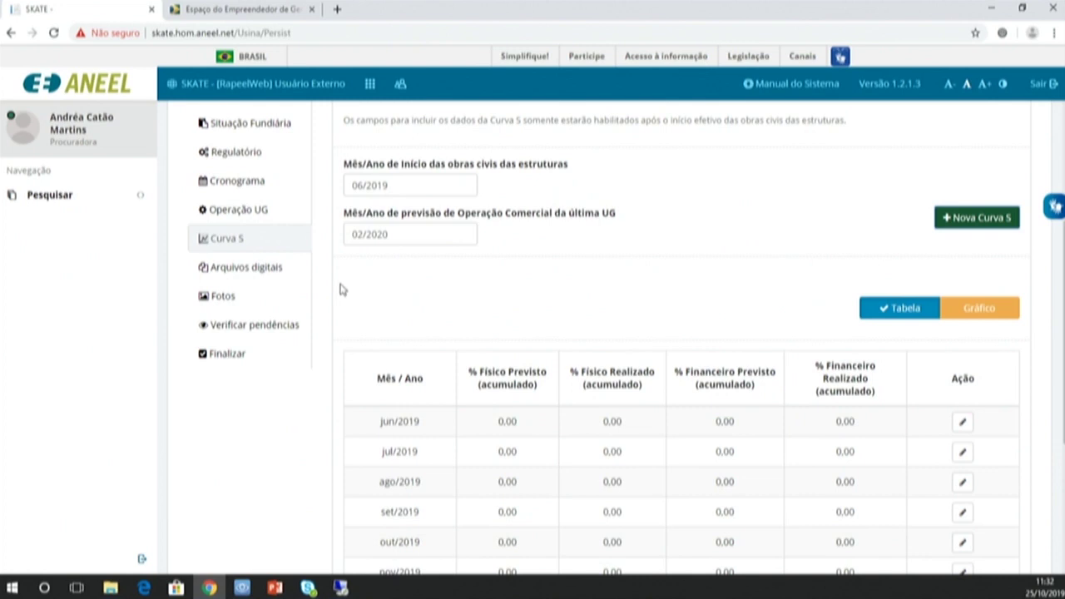
scroll(400, 237, down, 2)
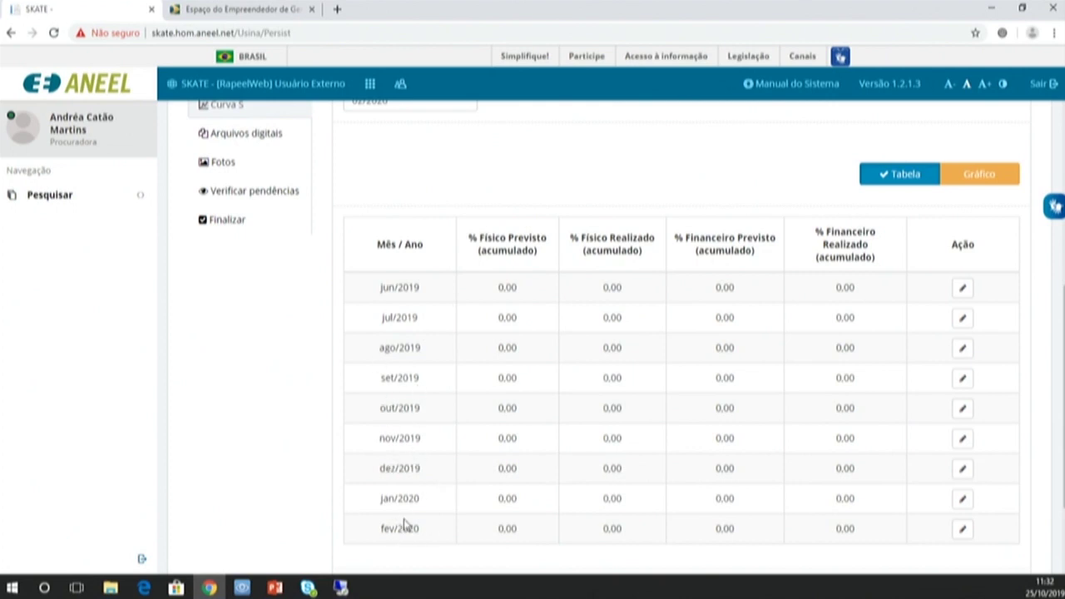
scroll(407, 526, down, 1)
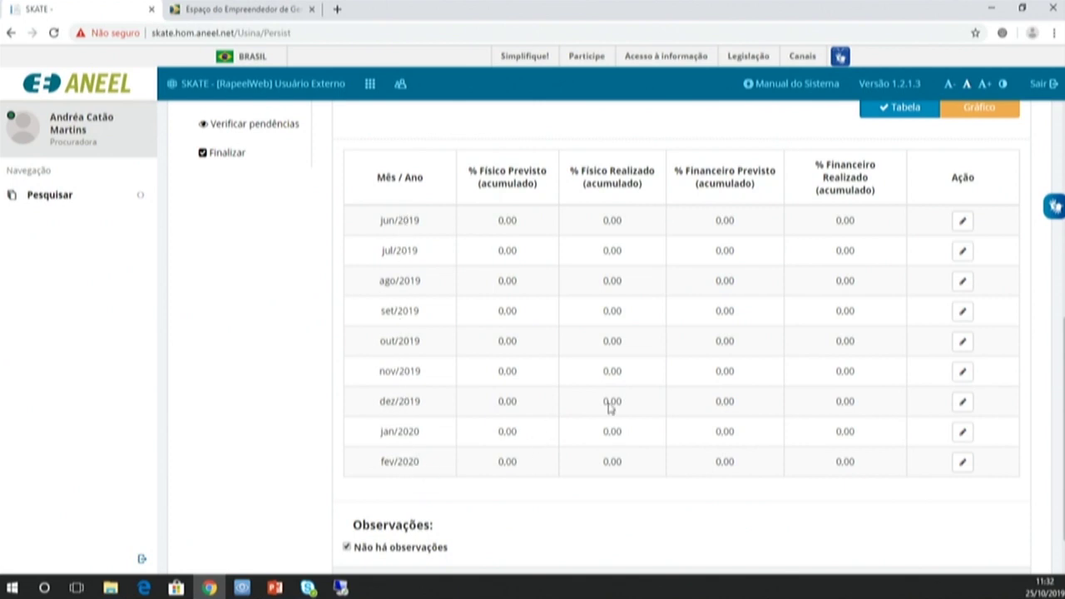
scroll(782, 341, up, 1)
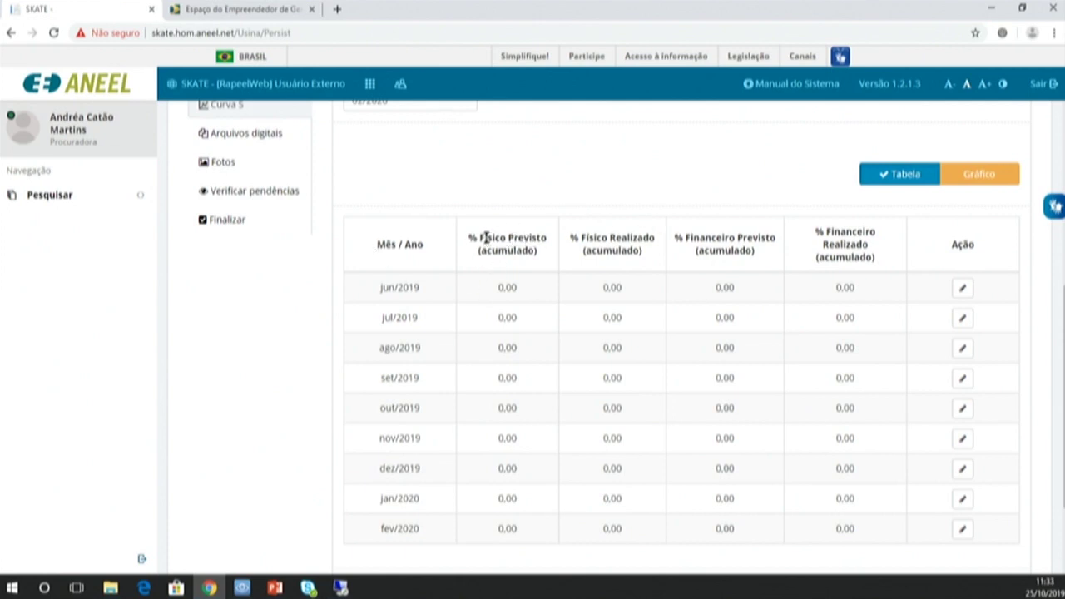
drag(692, 237, 762, 235)
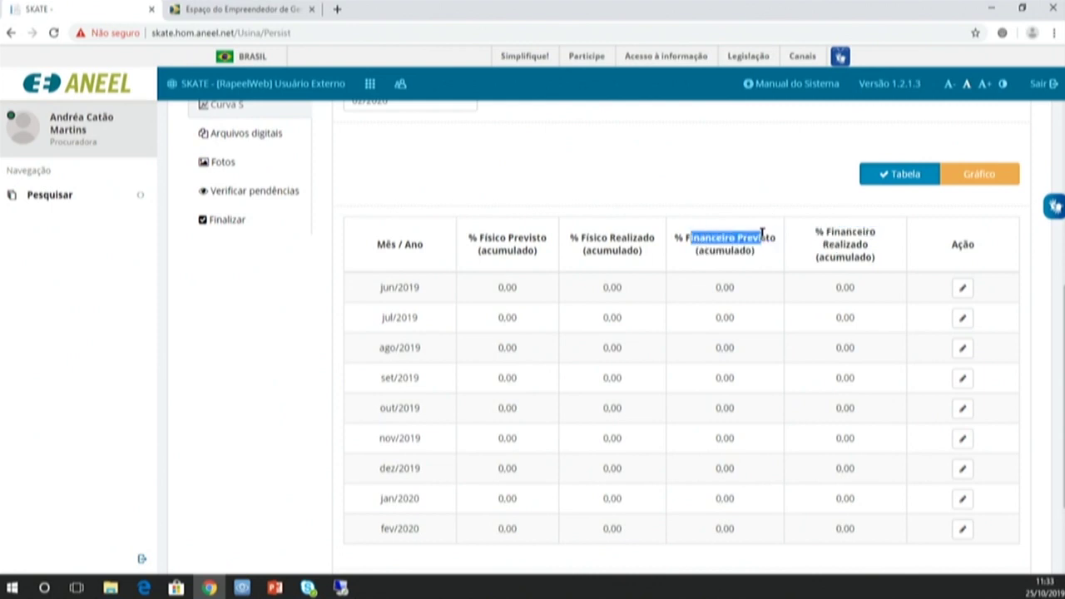
drag(475, 238, 554, 240)
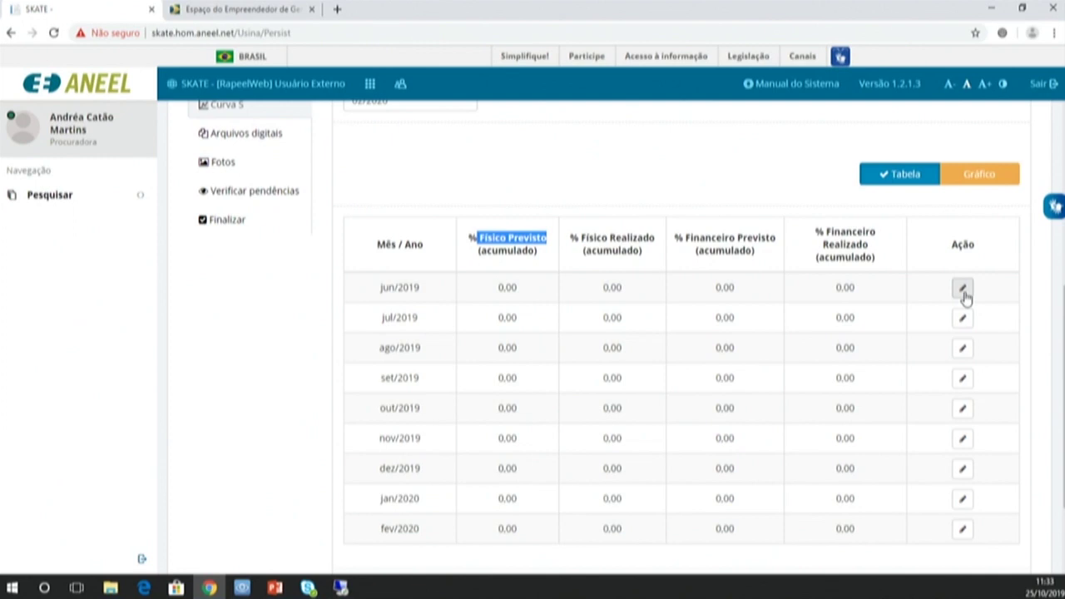
- Record jun/2019 percentages 10, 15, 5 and 10 and confirm the row
click(962, 289)
click(509, 292)
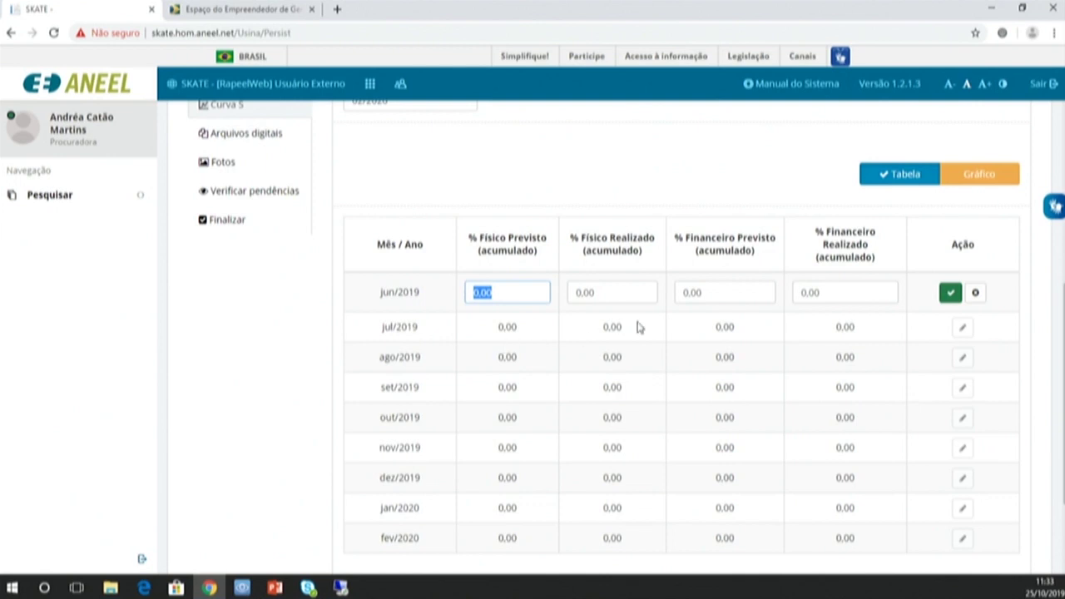
text(0,01)
text(0)
drag(730, 291, 670, 300)
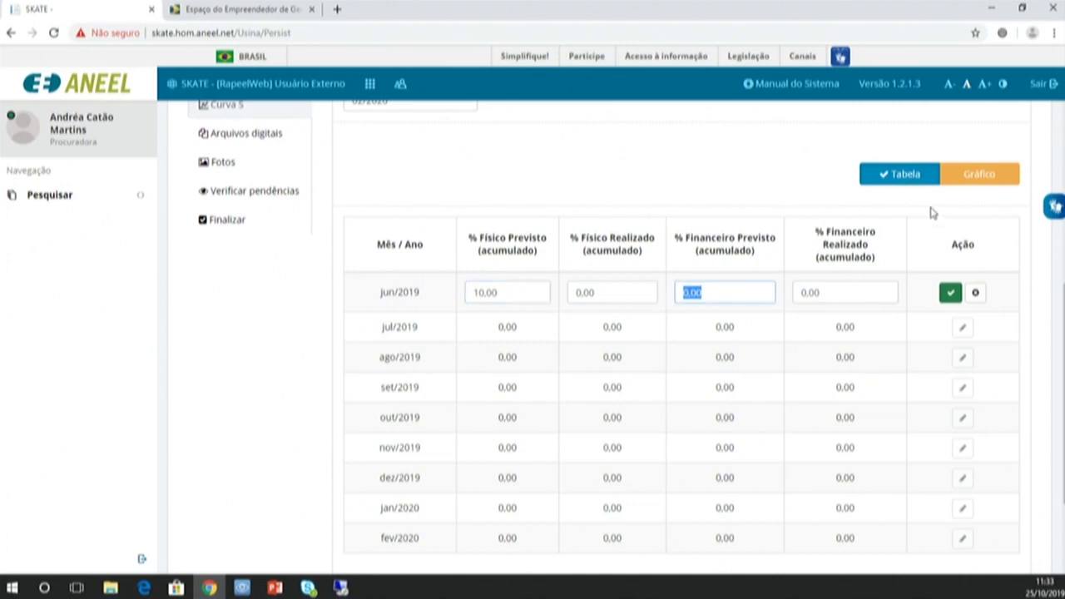
text(0,50)
drag(623, 288, 561, 289)
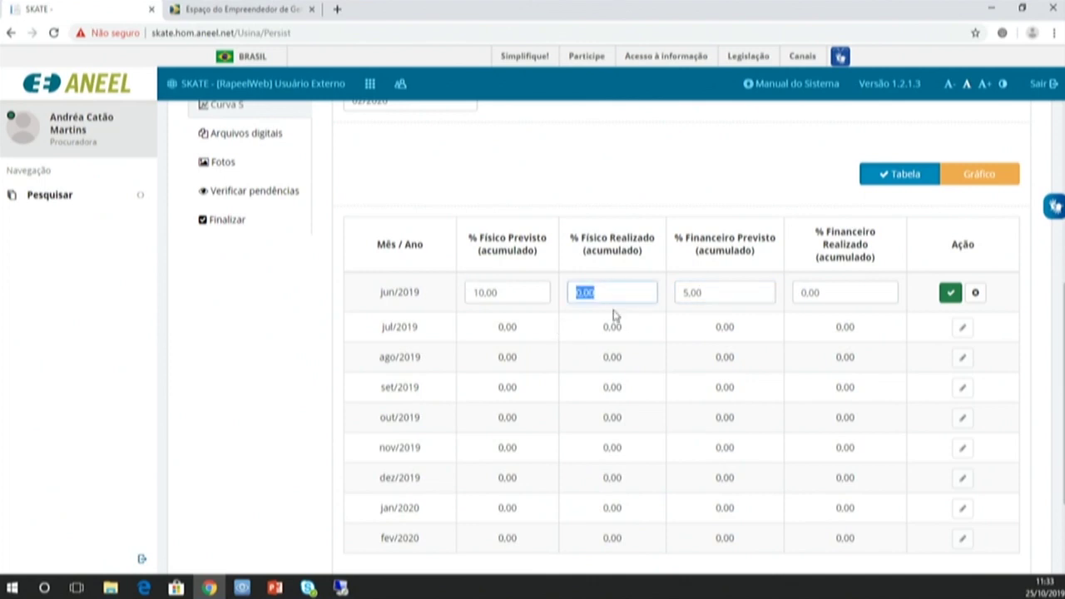
text(0,15)
click(821, 292)
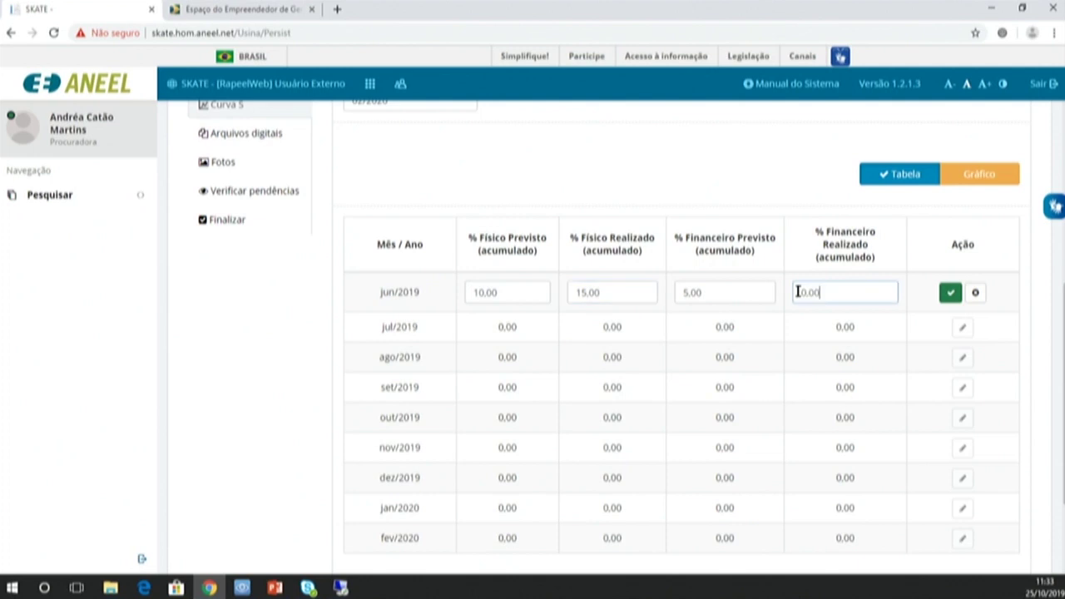
text(0)
click(946, 293)
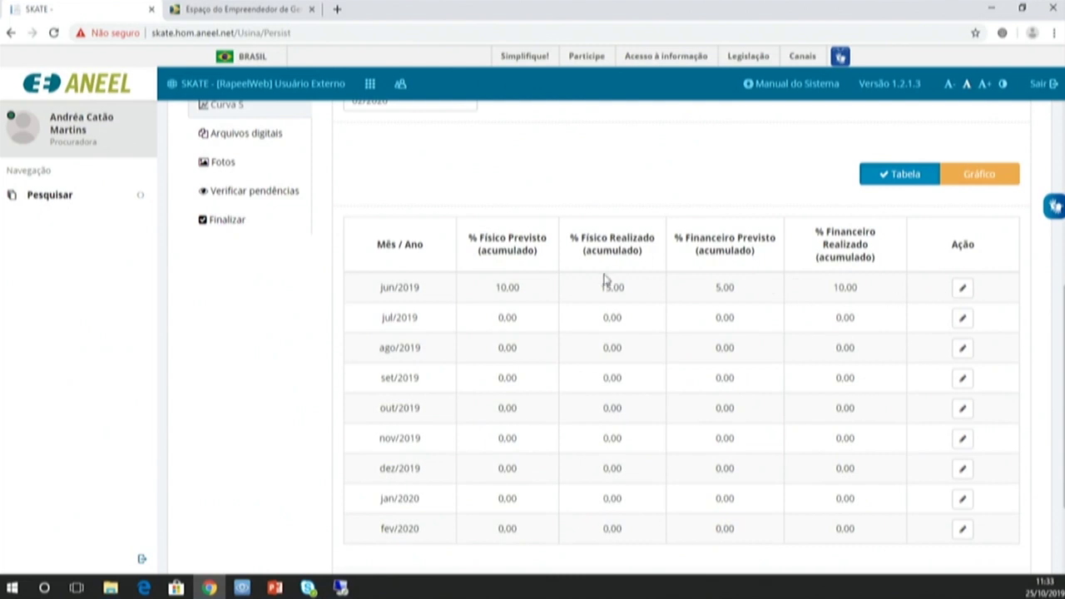
- Edit the jul/2019 row, entering percentages 25, 30 and 15
click(959, 319)
drag(508, 319, 330, 299)
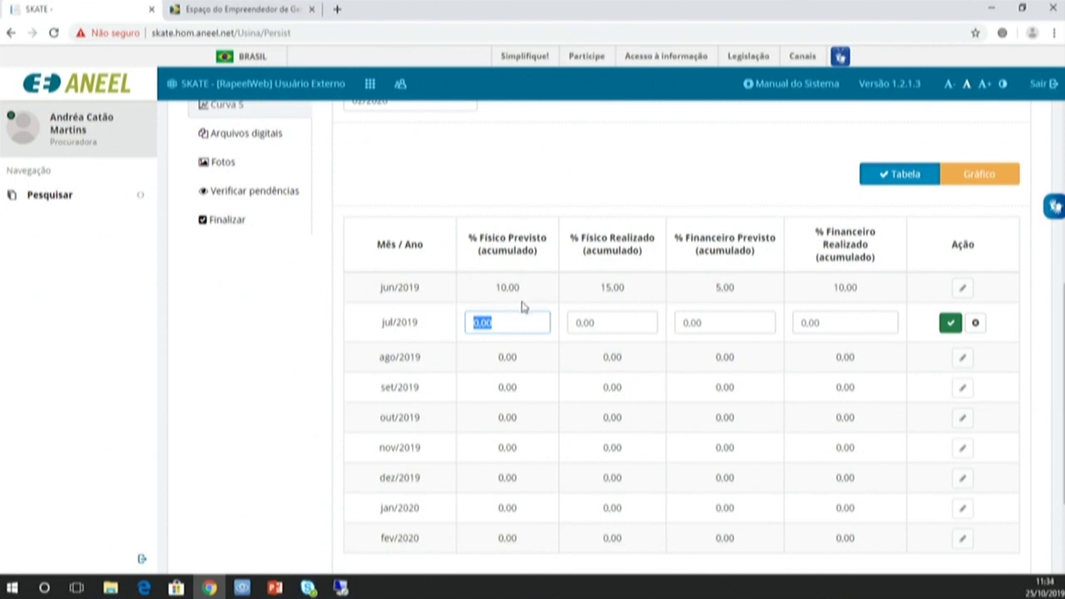
text(0.25)
text(0)
key(Tab)
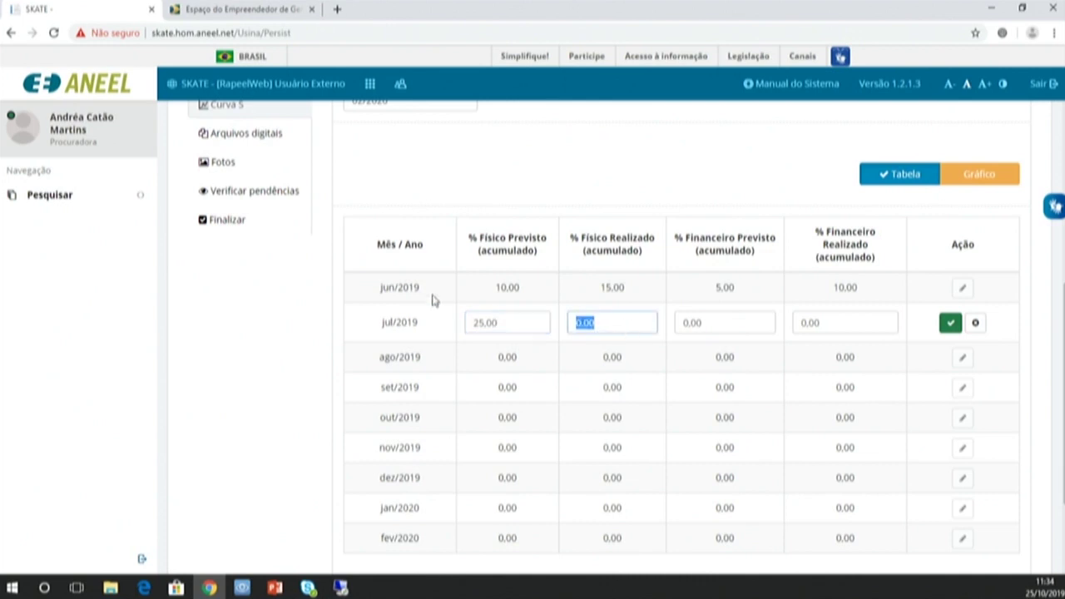
text(30)
drag(768, 326, 637, 314)
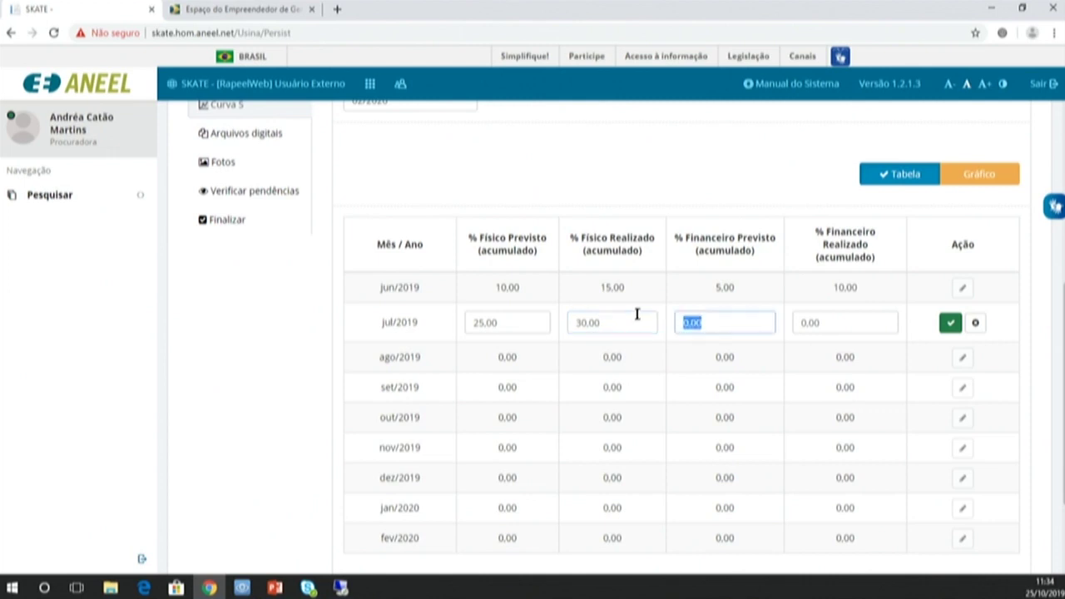
text(15,00)
drag(832, 327, 785, 335)
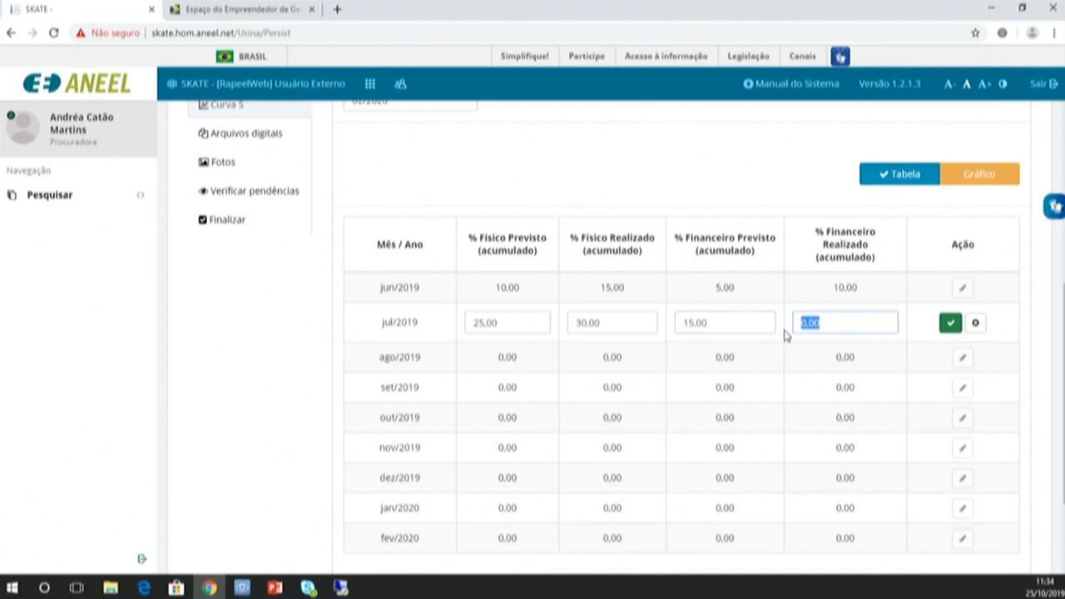
text(15.)
text(0)
- Confirm jul/2019 and fill ago/2019 with 30, 35, 25 and 30
click(950, 322)
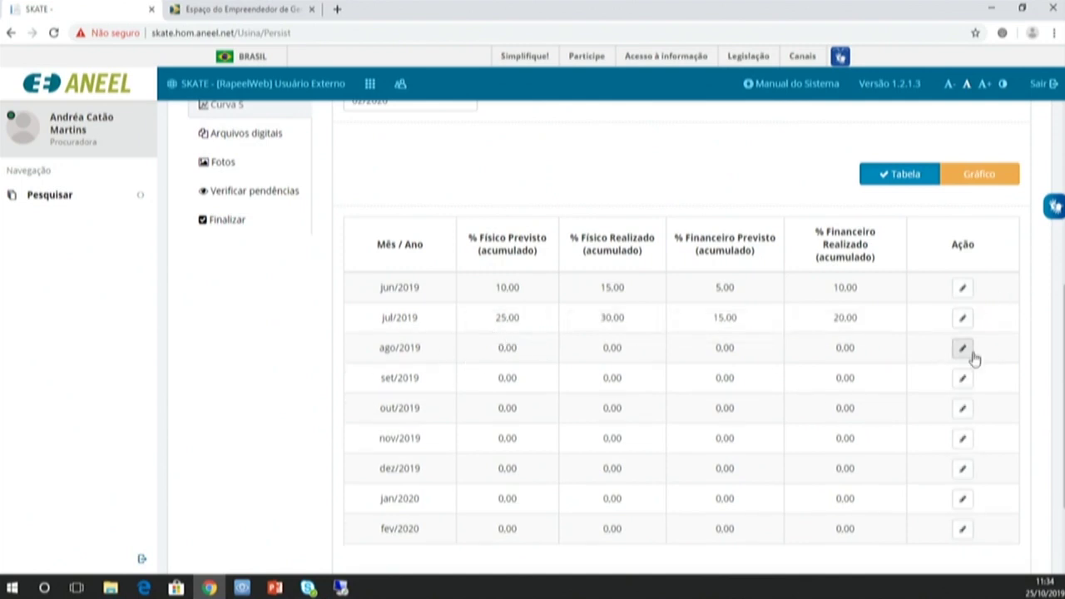
click(962, 350)
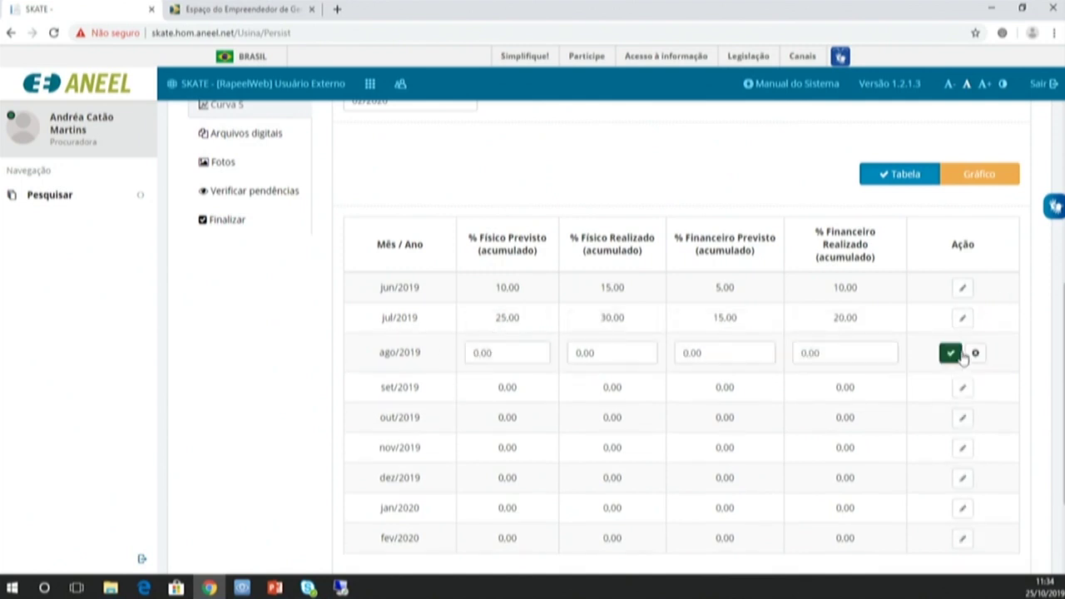
drag(538, 350, 409, 350)
text(30.00)
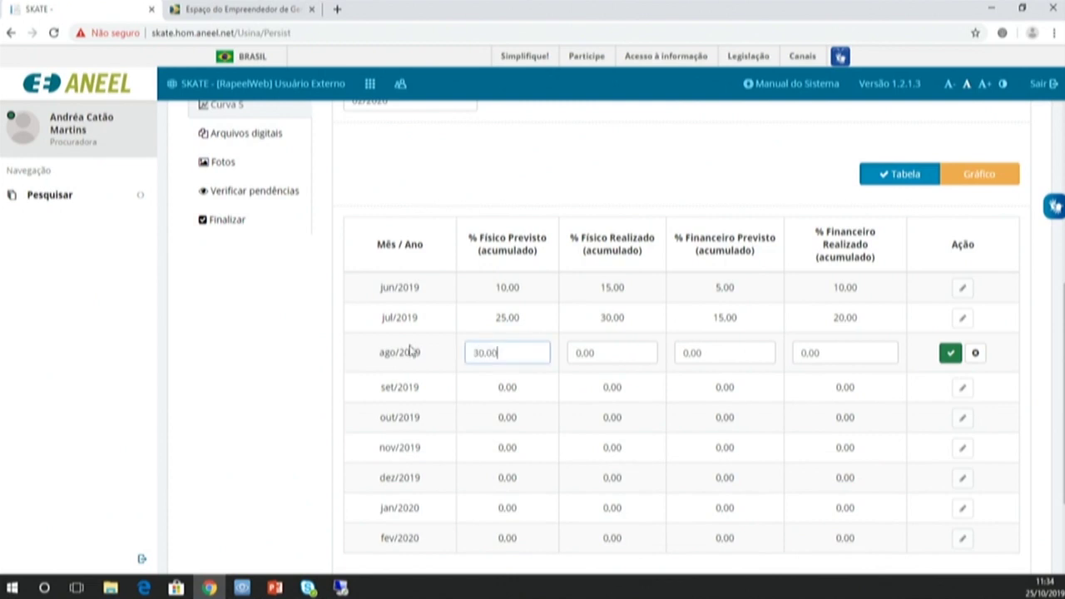
drag(593, 352, 555, 354)
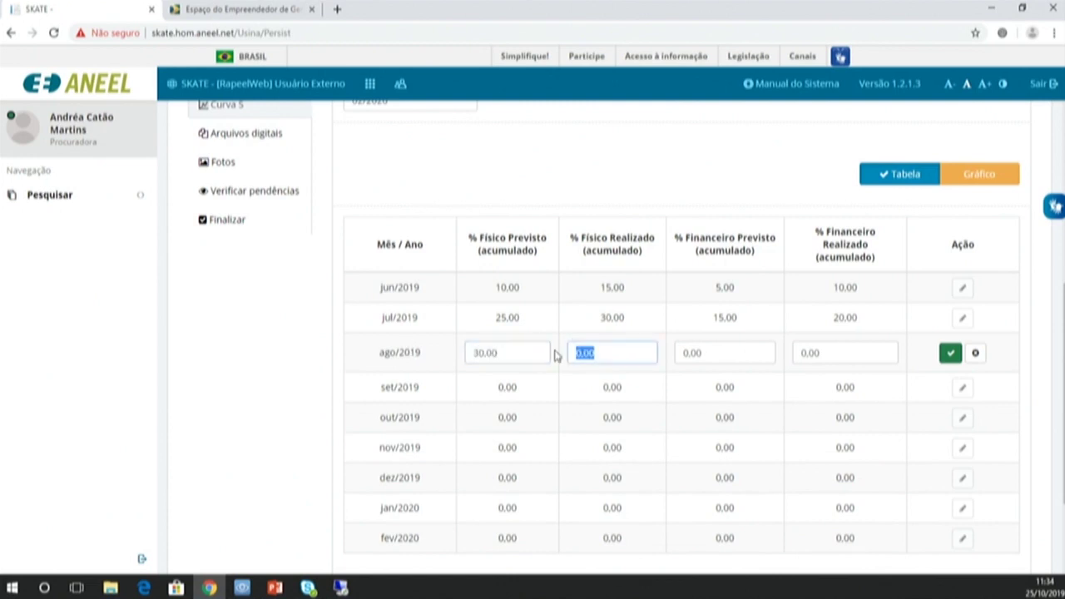
text(35.00)
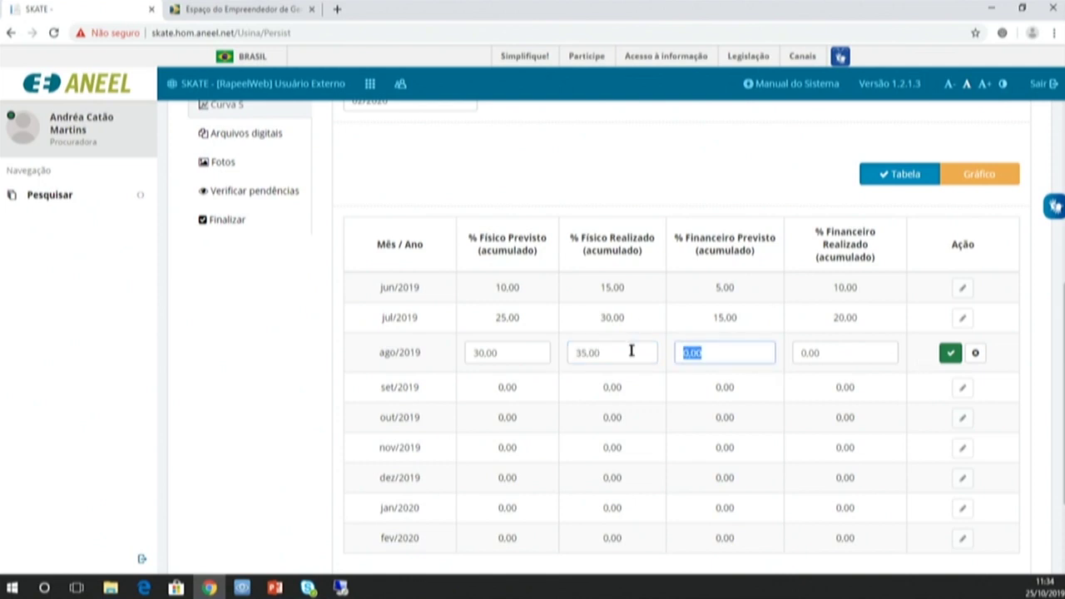
text(2500)
click(830, 352)
text(30.00)
click(950, 352)
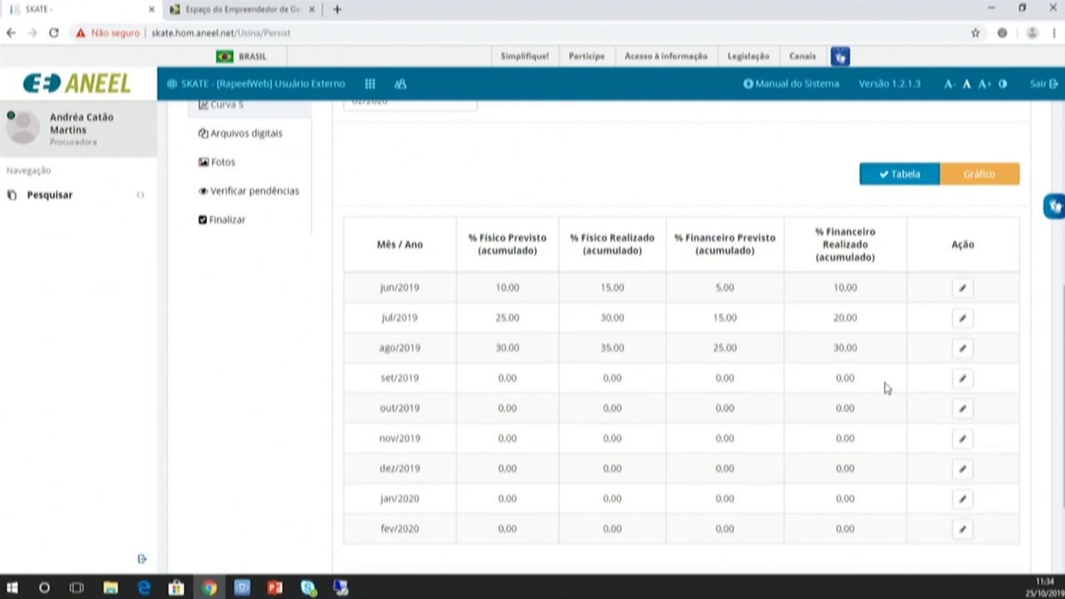
- Fill the set/2019 row with 45, 45, 35 and 40 and confirm it
click(962, 379)
text(1)
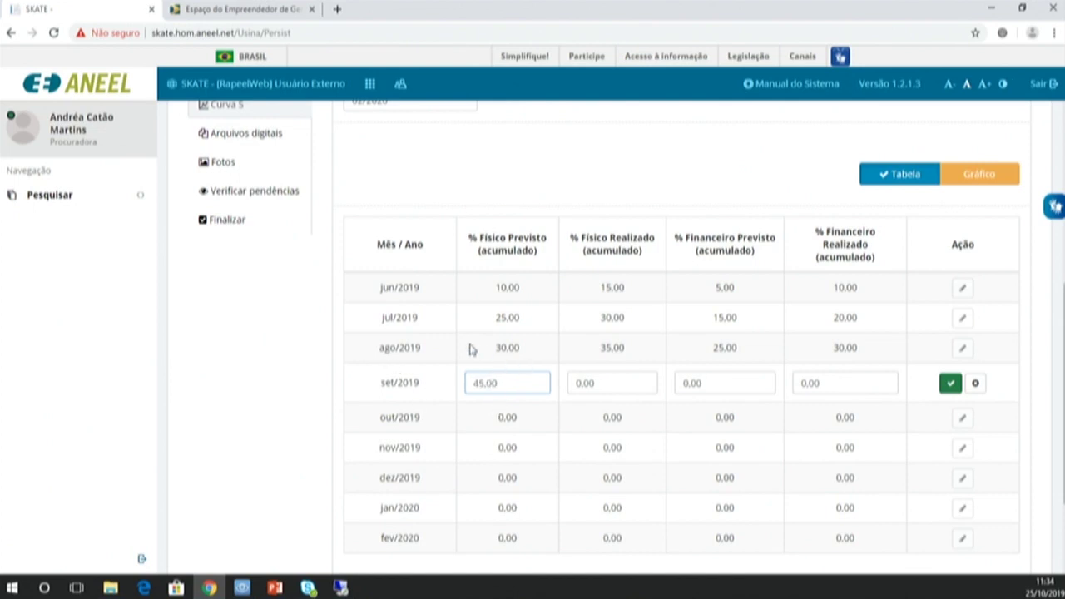
key(Tab)
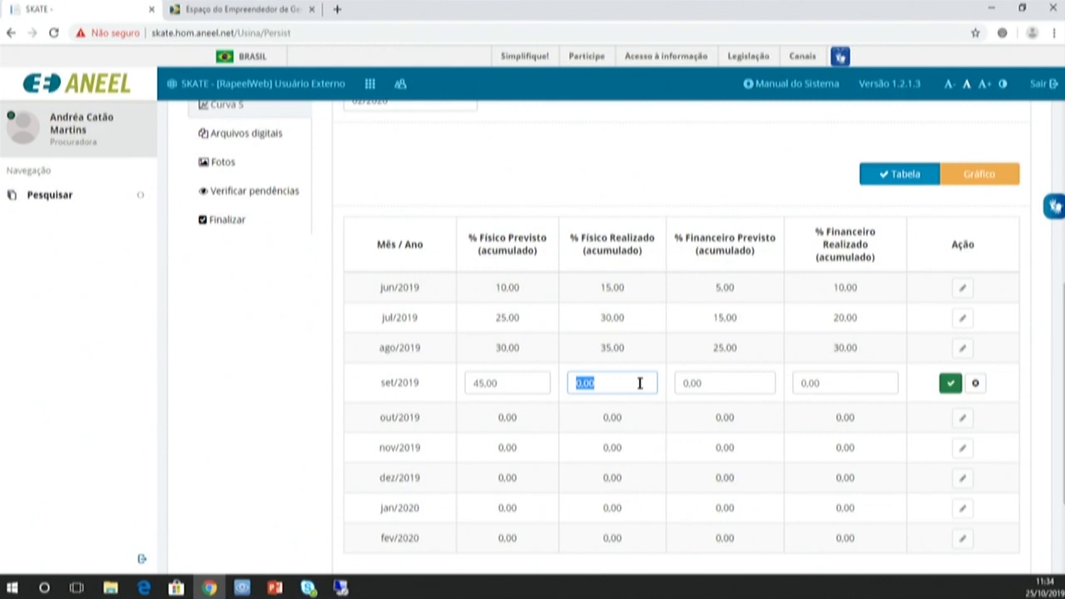
text(0,45)
key(Tab)
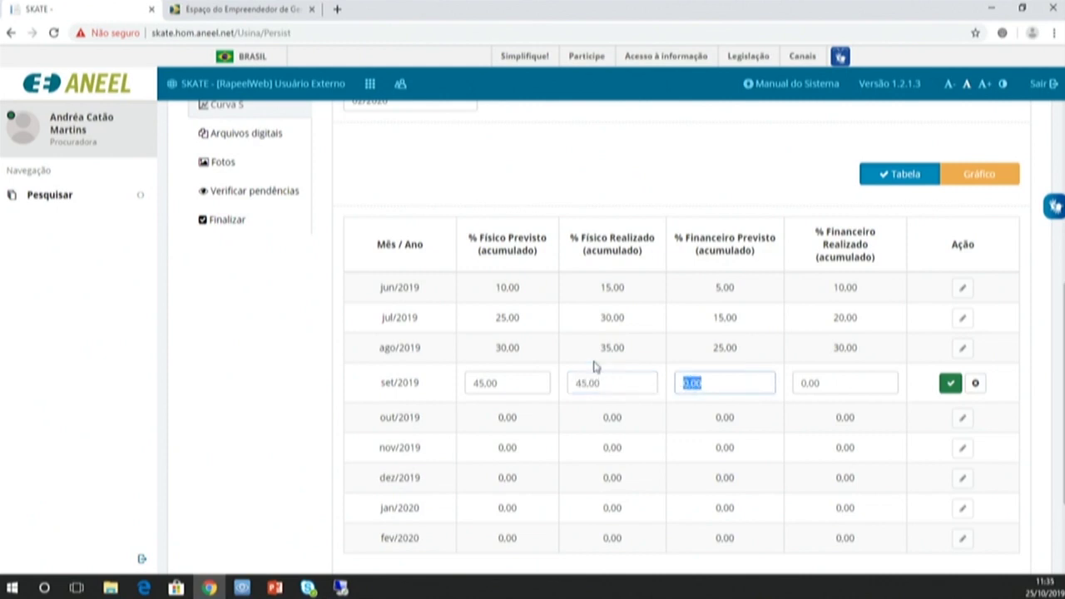
text(0,35)
key(Tab)
text(0.40)
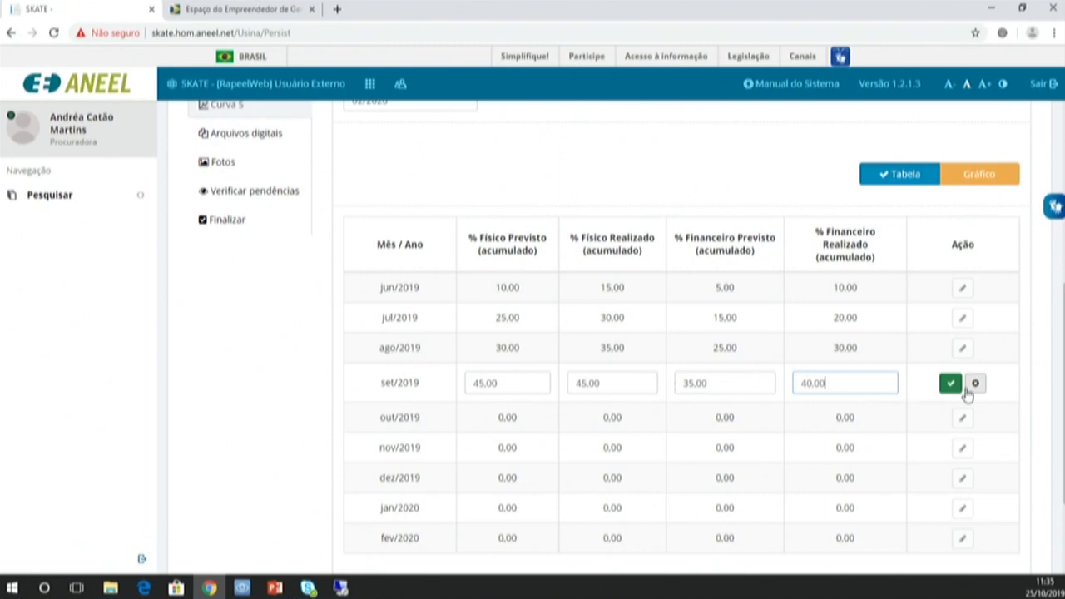
click(951, 384)
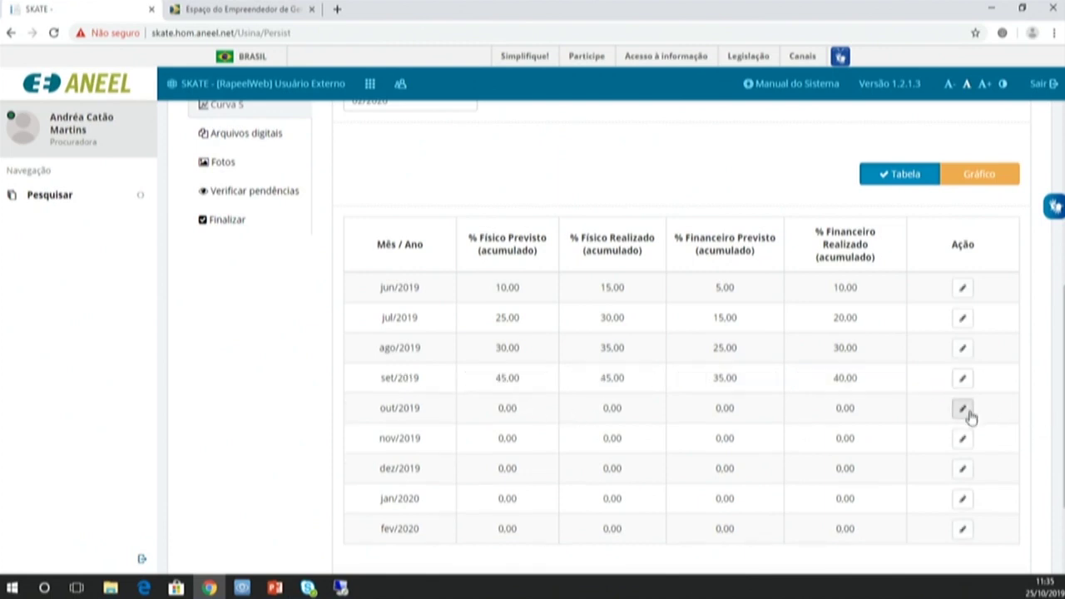
- Fill the out/2019 row with 50, 60, 50 and 50 and confirm it
click(963, 409)
click(516, 413)
text(0.50)
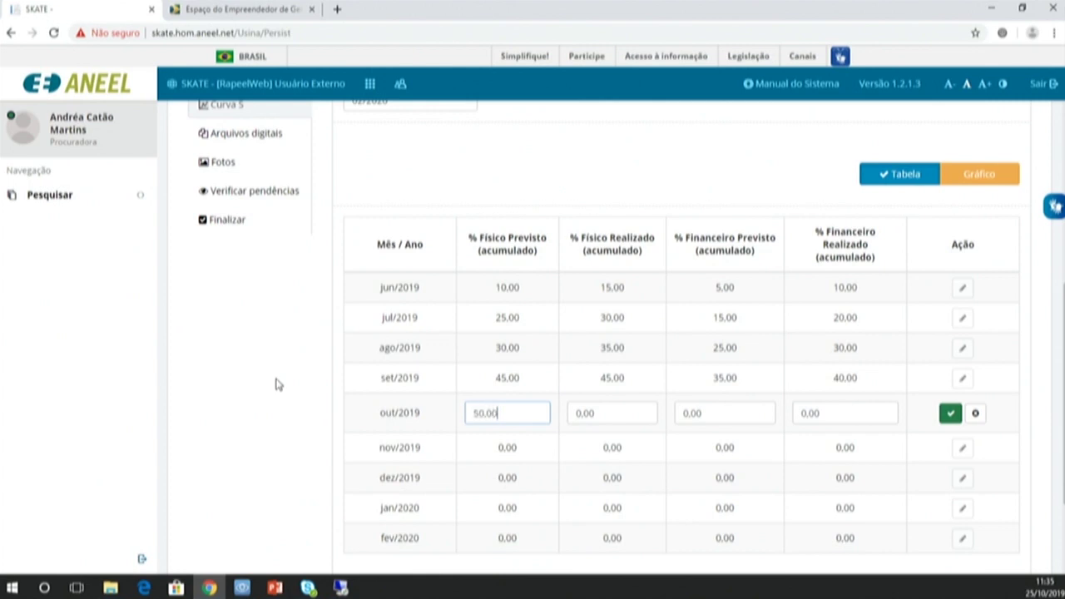
click(584, 414)
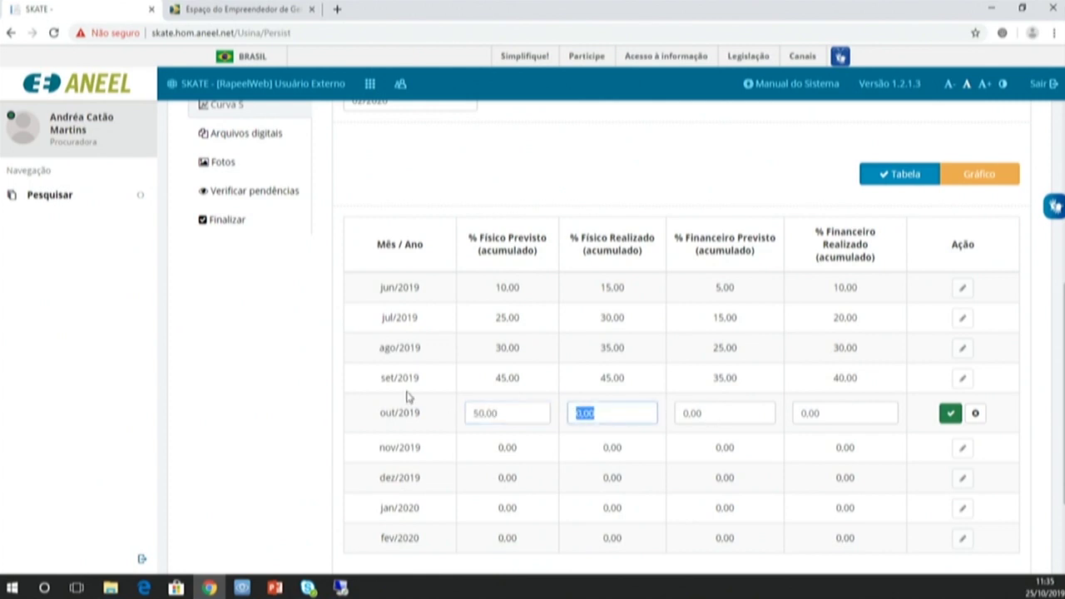
text(6)
click(709, 416)
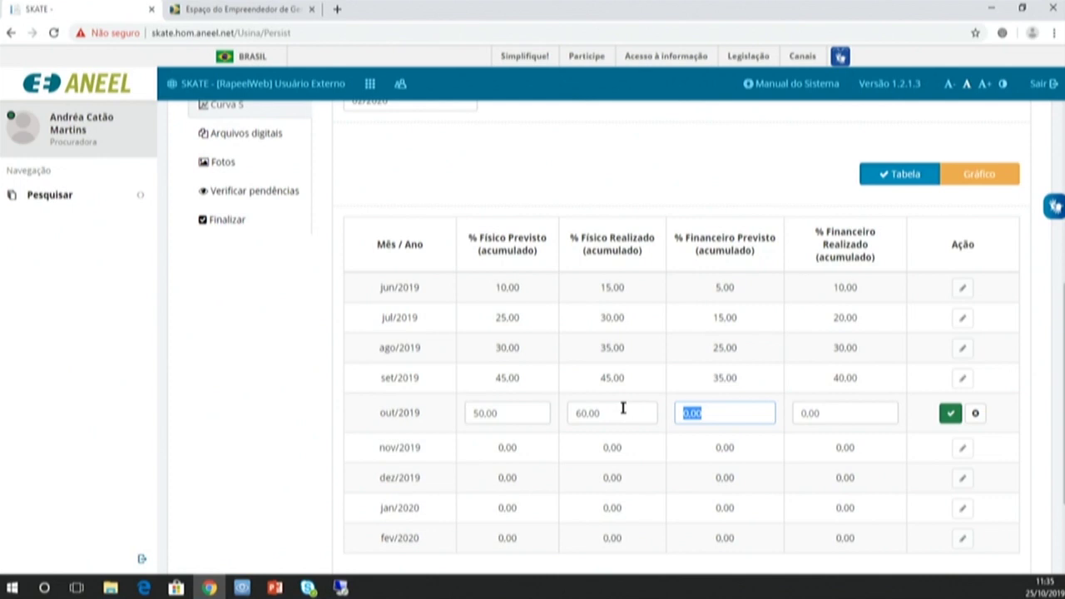
text(5)
click(865, 416)
text(50.00)
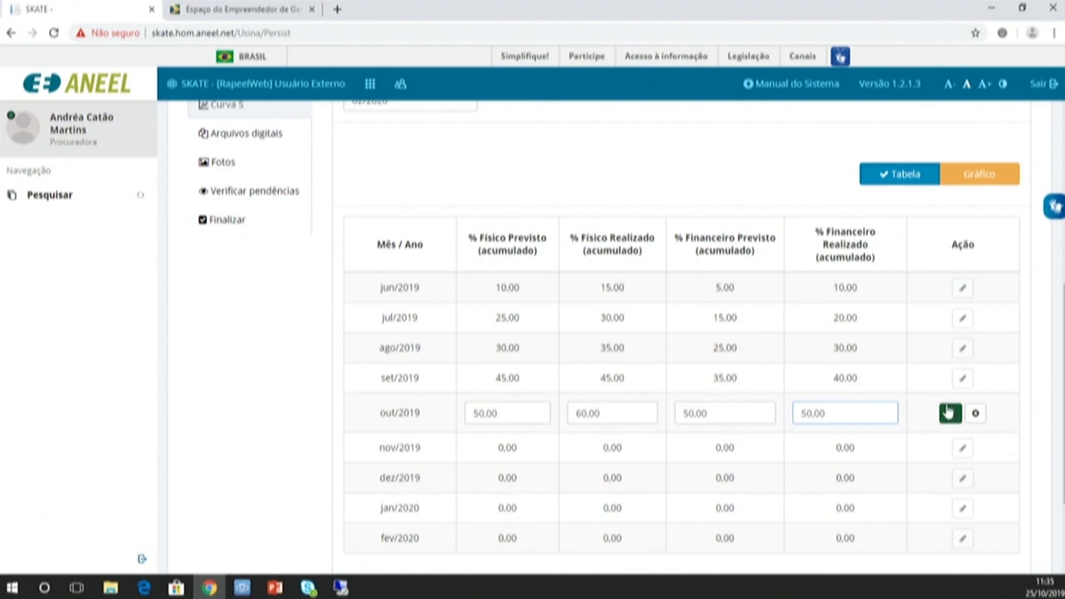
click(950, 413)
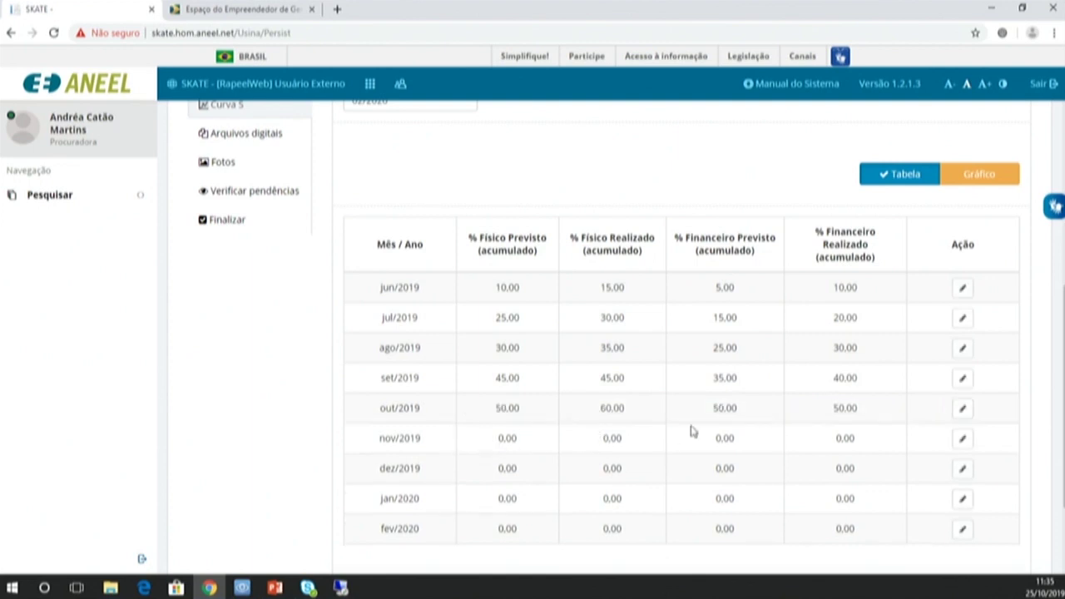
click(963, 440)
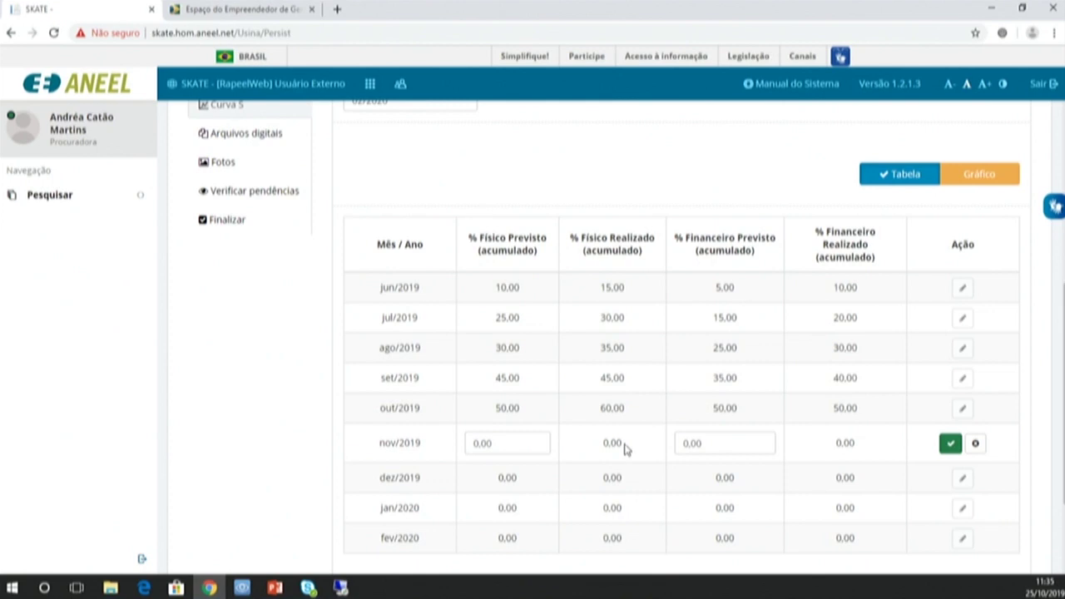
- Set planned physical and financial to 60 for nov/2019 and 70 for dez/2019
click(510, 439)
text(0.60)
click(725, 443)
text(6.00)
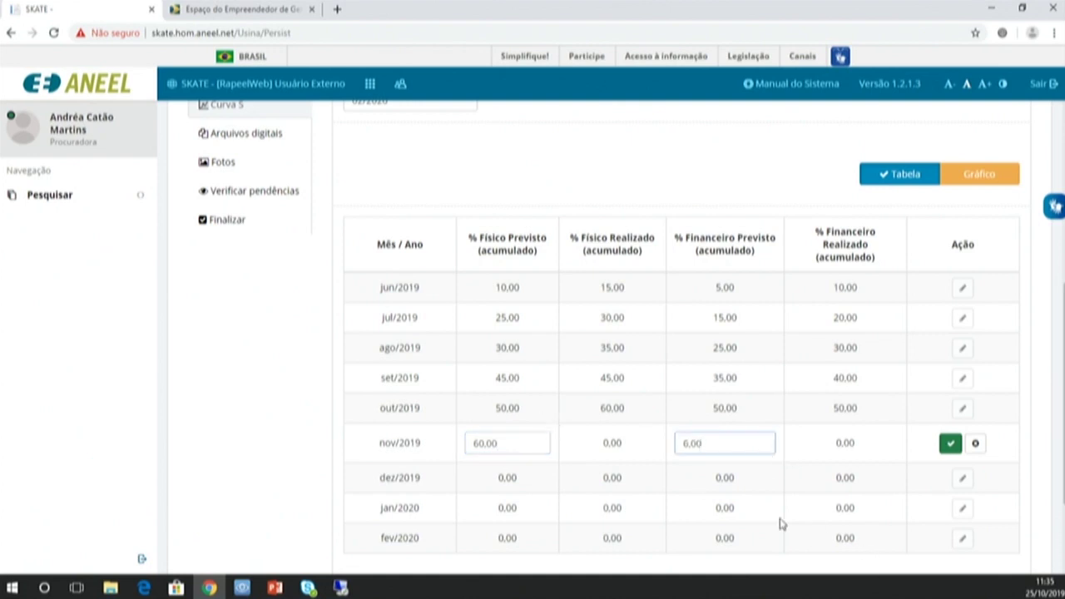
click(951, 442)
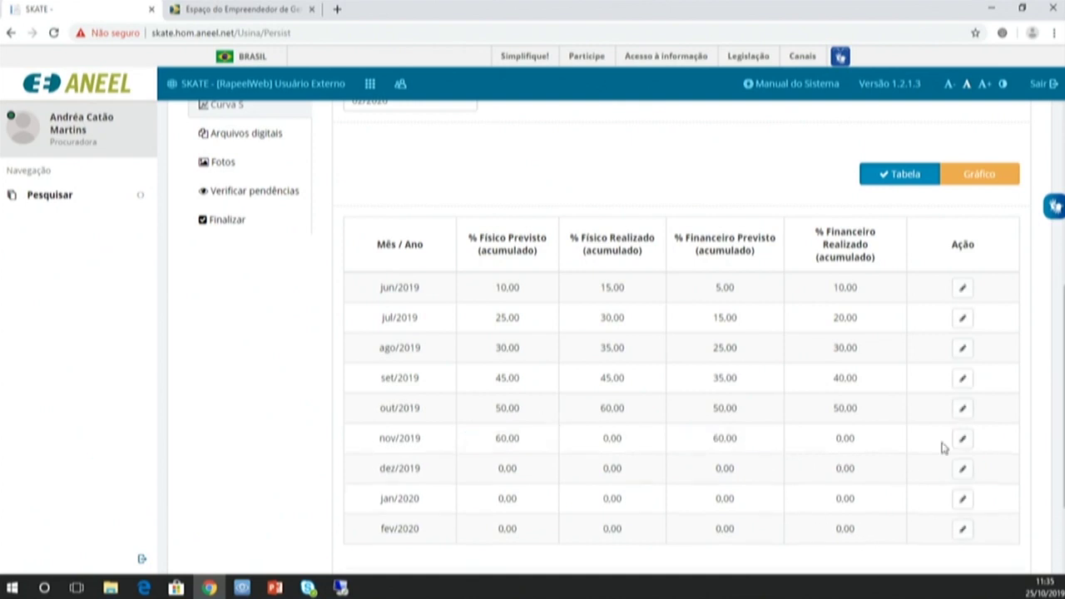
scroll(965, 433, down, 1)
click(962, 401)
click(537, 406)
text(7,00)
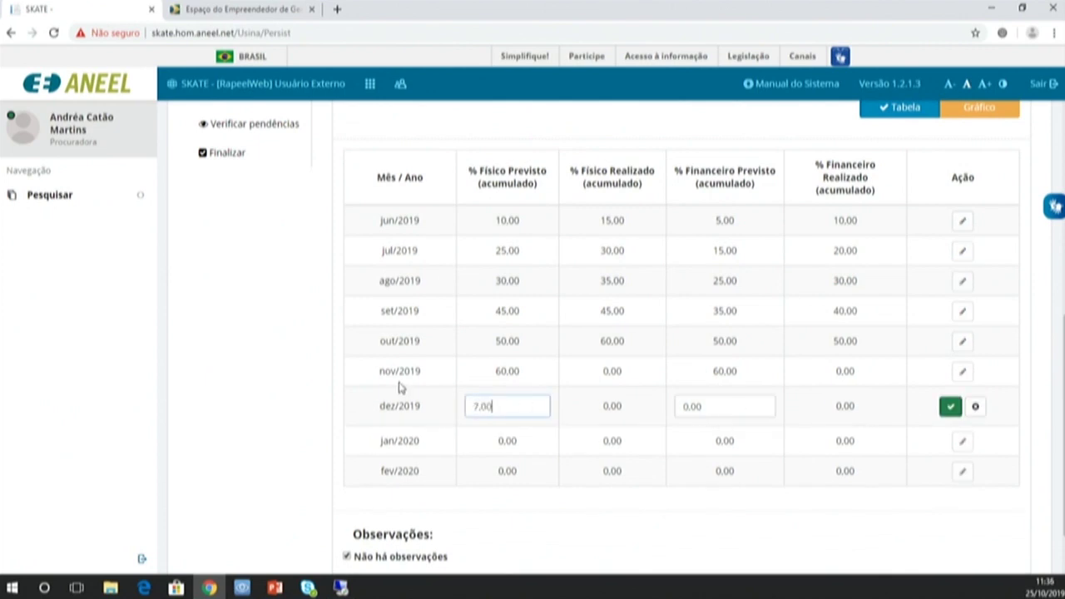
click(727, 406)
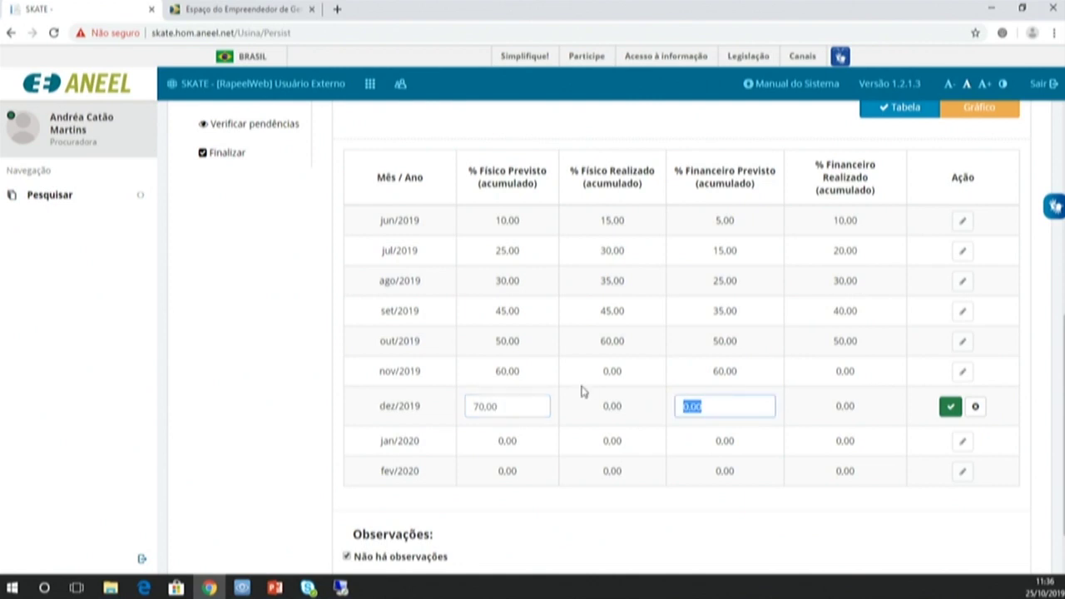
text(0,70)
click(950, 406)
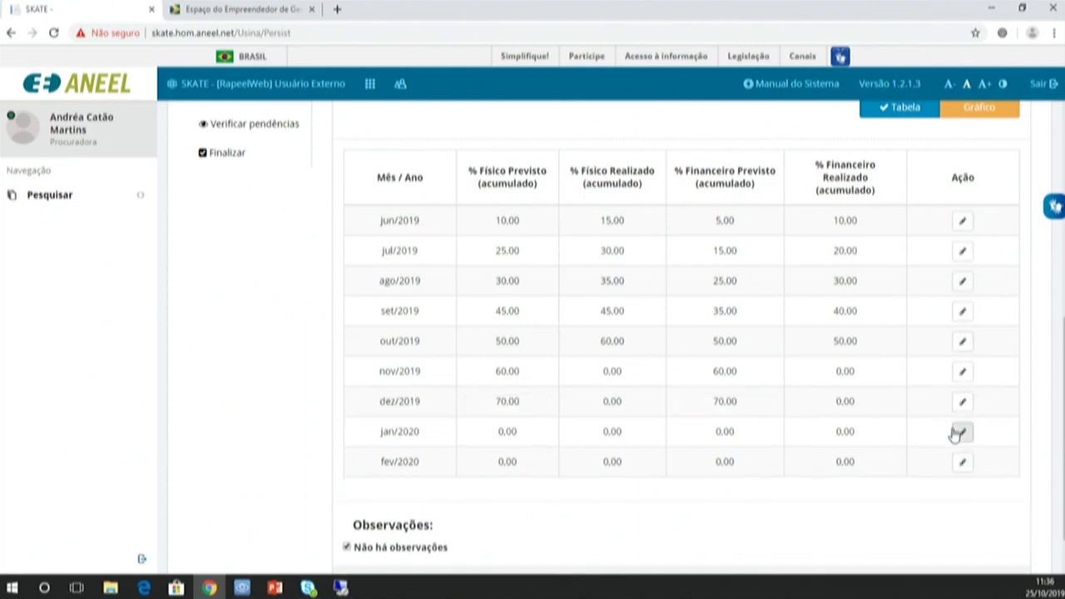
- Set planned physical and financial to 85 for jan/2020 and 100 for fev/2020
click(961, 434)
click(494, 436)
text(0,08)
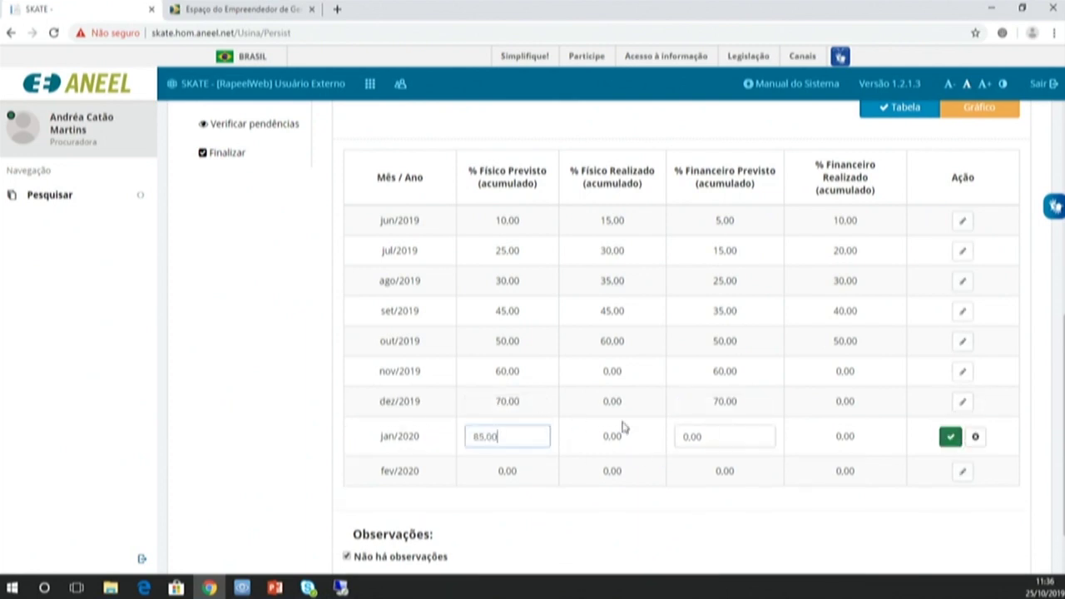
click(732, 437)
text(0,08)
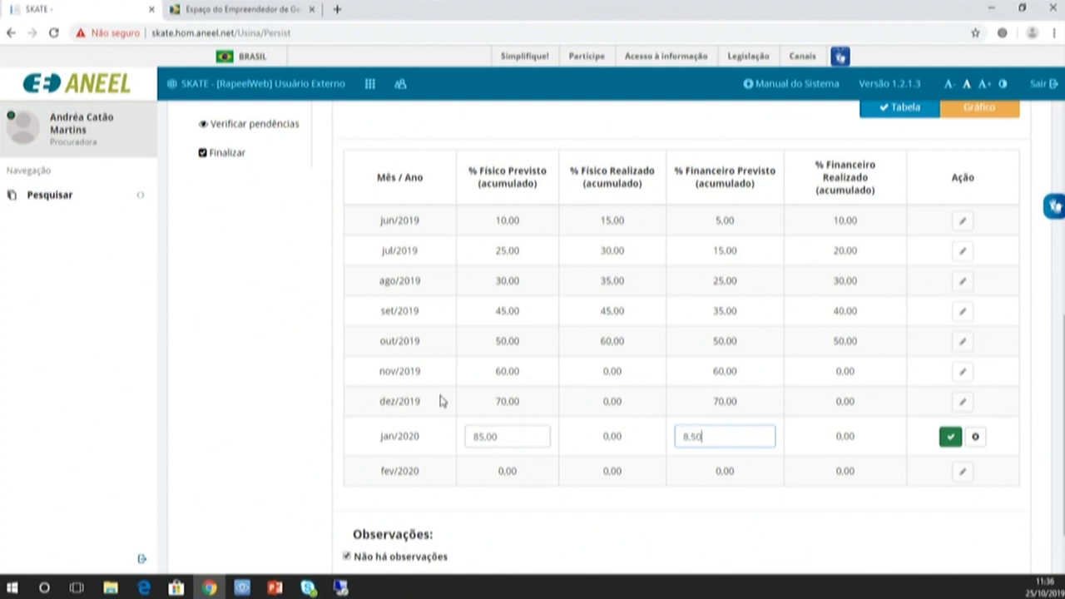
click(950, 436)
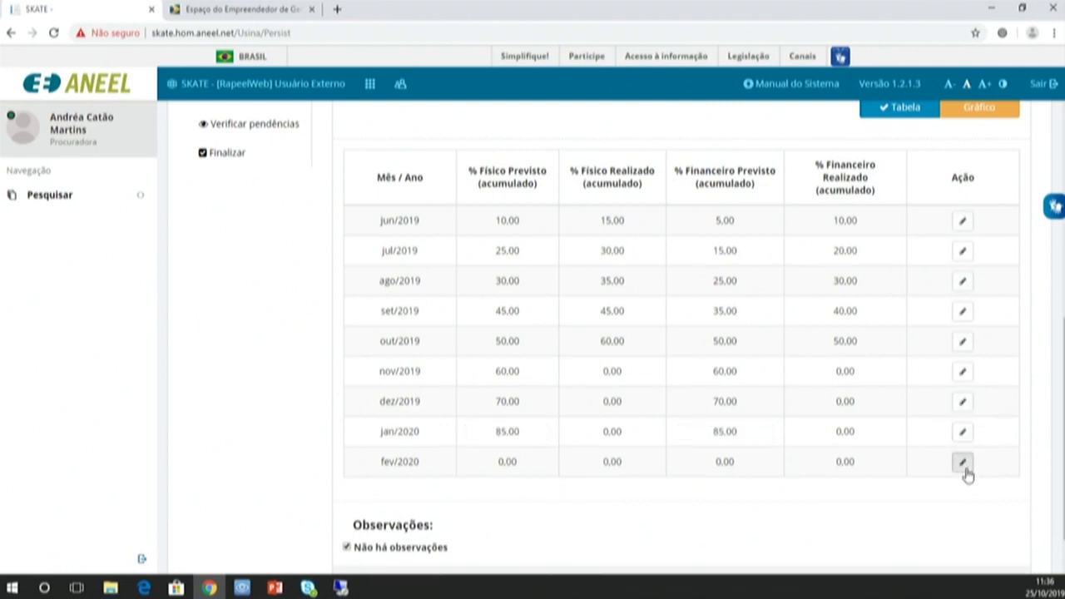
click(962, 470)
click(529, 464)
text(0,10)
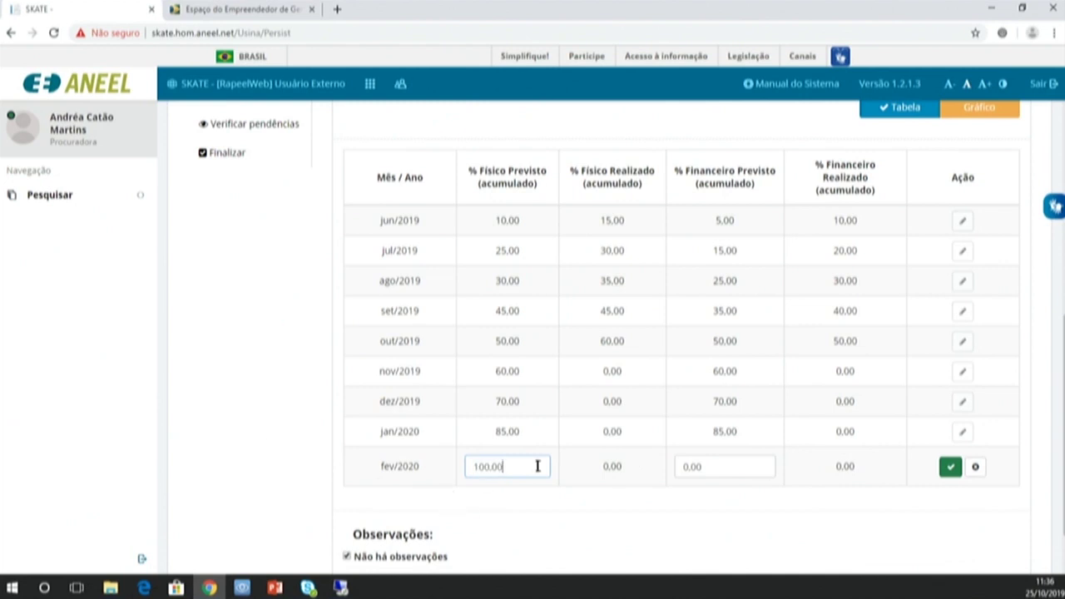
click(711, 463)
text(10000)
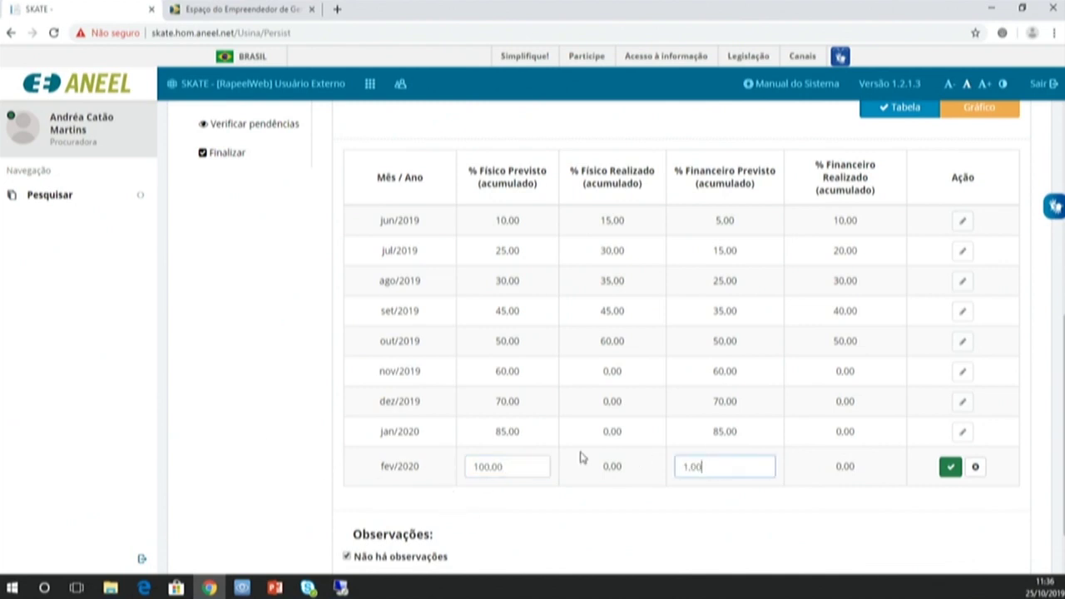
click(948, 468)
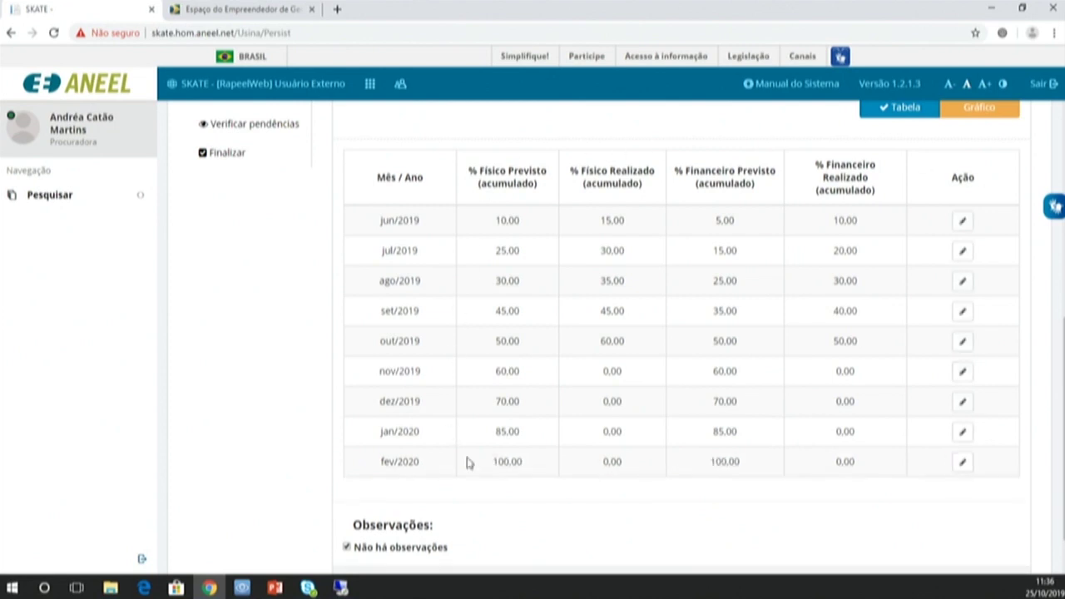
scroll(915, 350, up, 1)
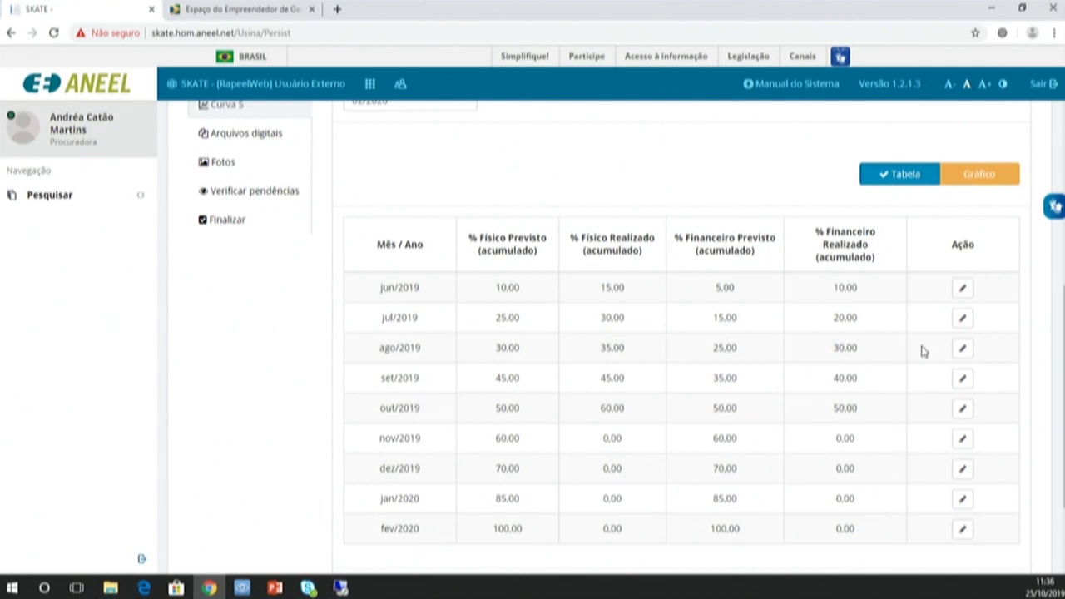
- Display the Curva S charts and review the physical and financial S-curves
click(959, 179)
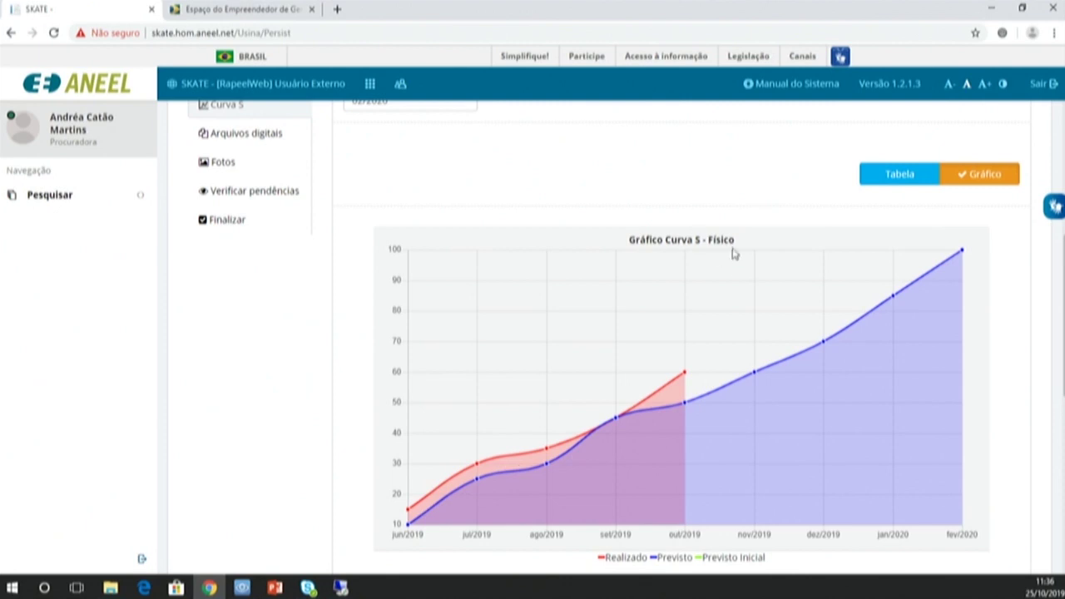
scroll(706, 275, down, 6)
scroll(710, 453, up, 6)
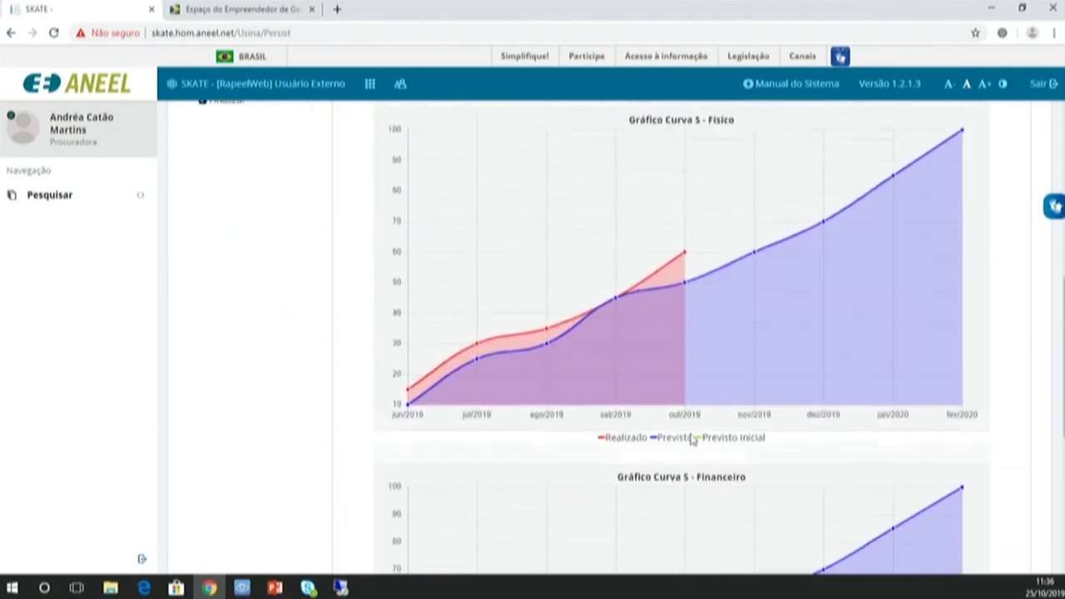
scroll(464, 482, down, 1)
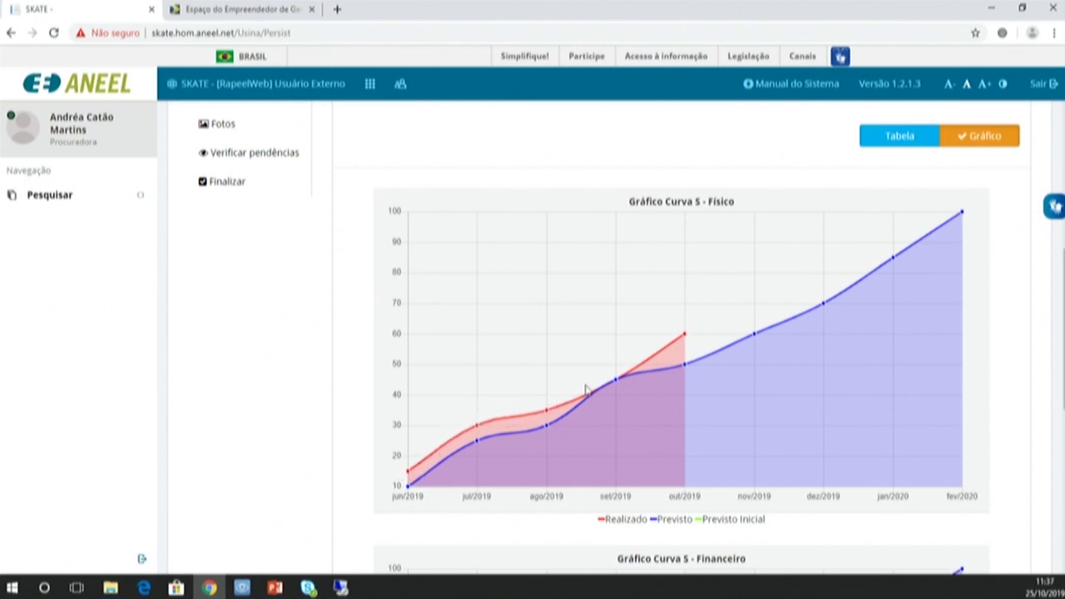
scroll(690, 249, down, 5)
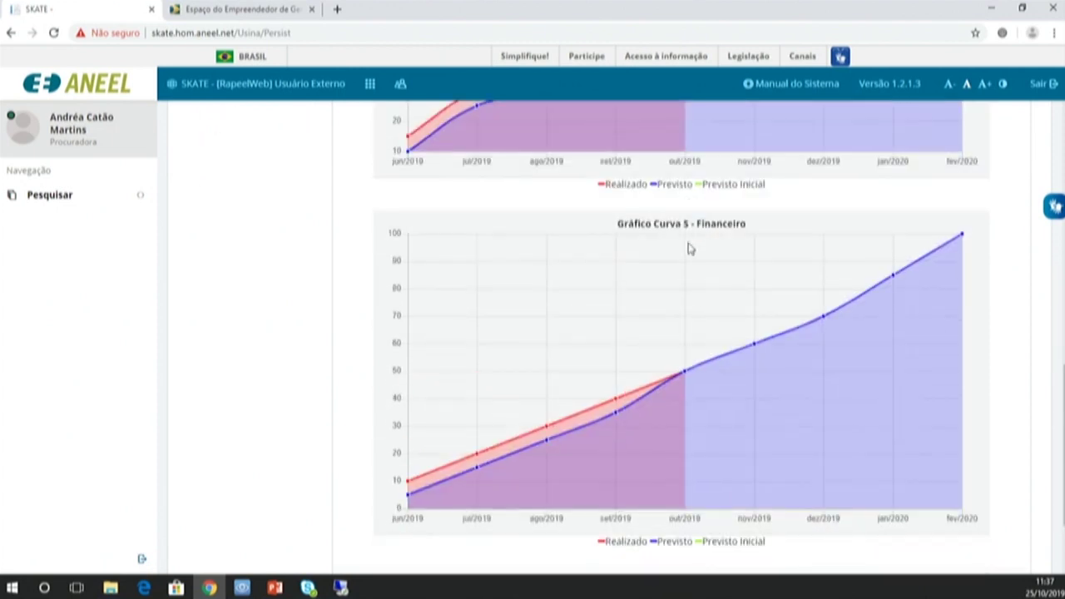
scroll(640, 473, up, 2)
scroll(699, 321, down, 1)
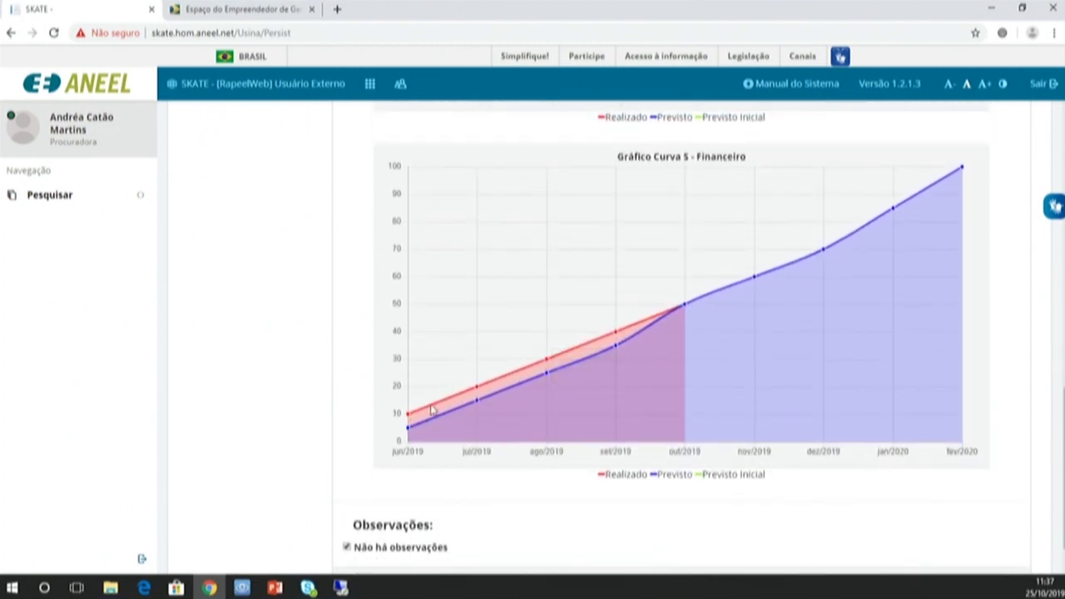
scroll(724, 310, up, 1)
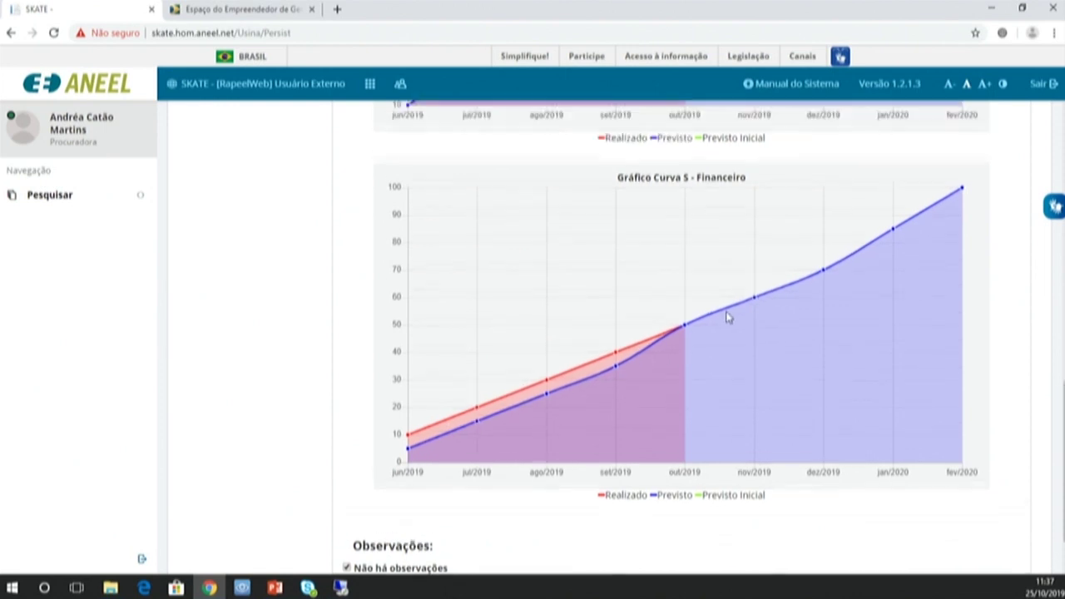
scroll(691, 466, up, 8)
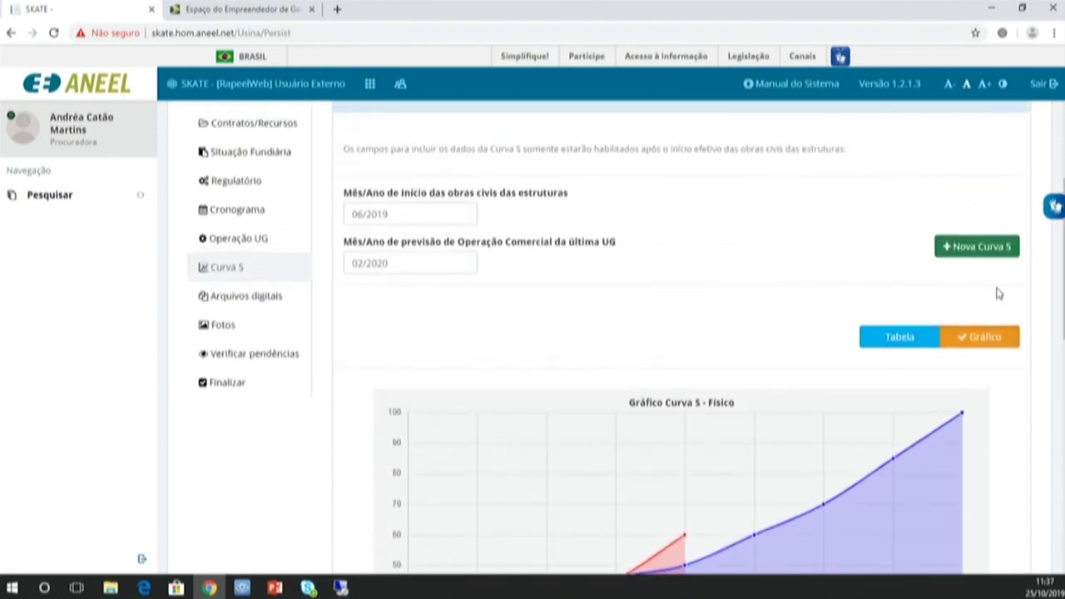
scroll(997, 297, down, 4)
scroll(994, 297, down, 5)
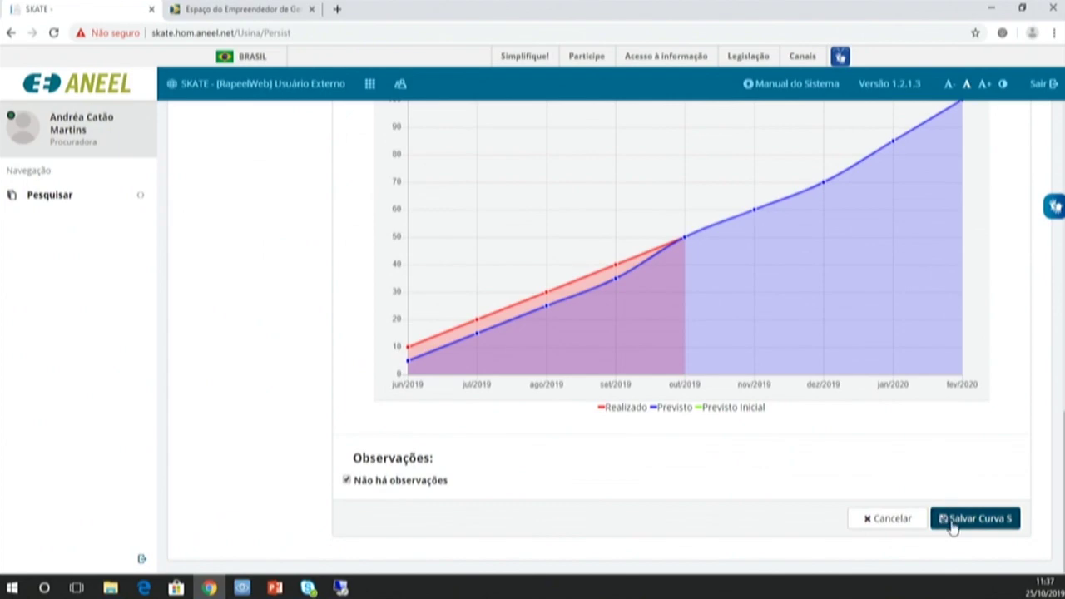
- Save the Curva S data and return to the table view
click(964, 521)
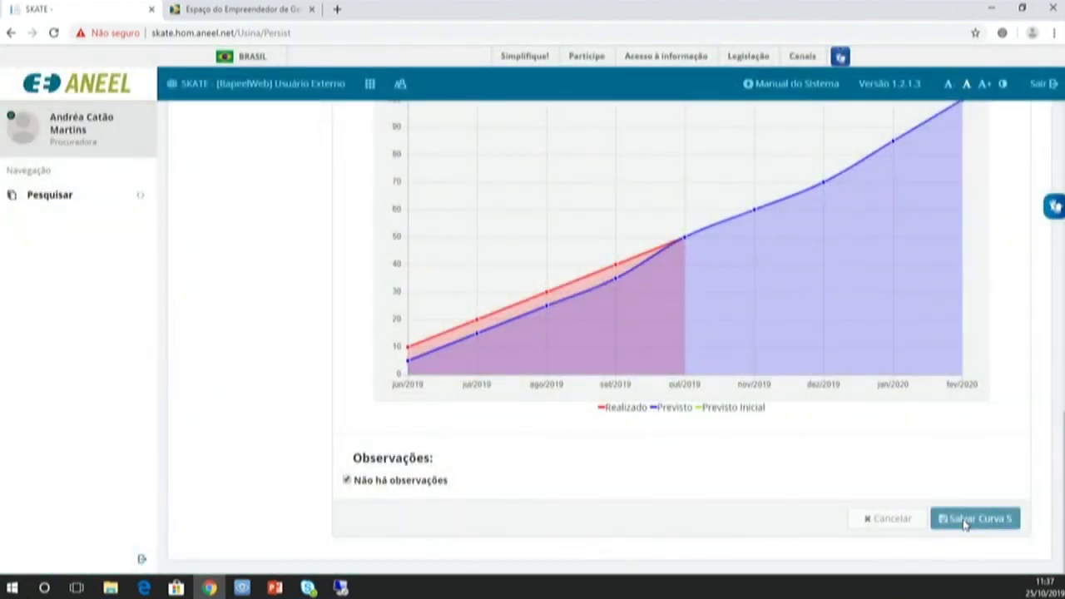
scroll(963, 508, up, 3)
scroll(915, 458, up, 5)
click(898, 273)
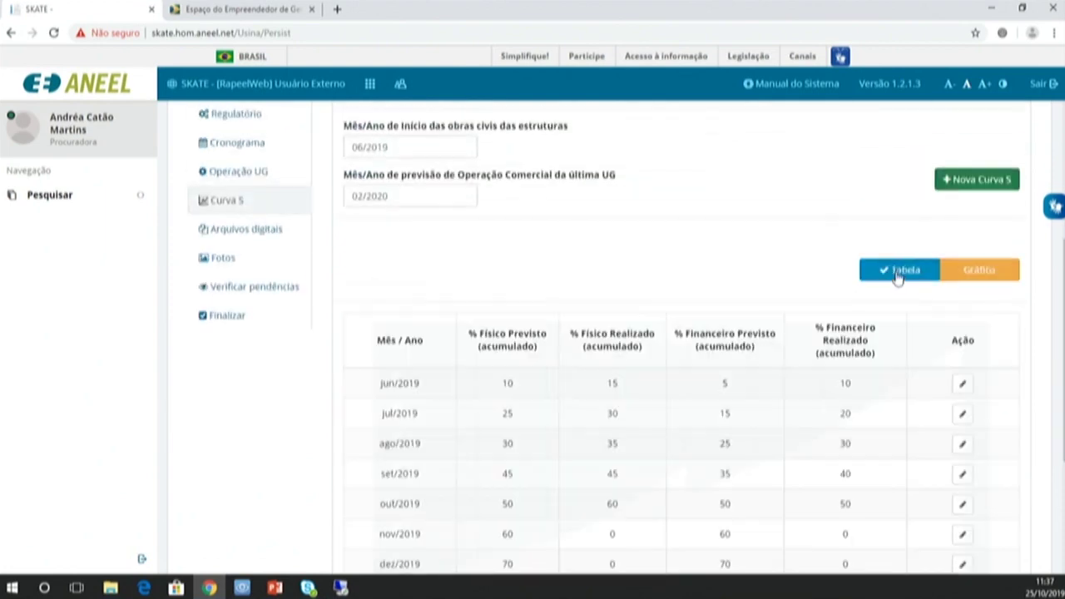
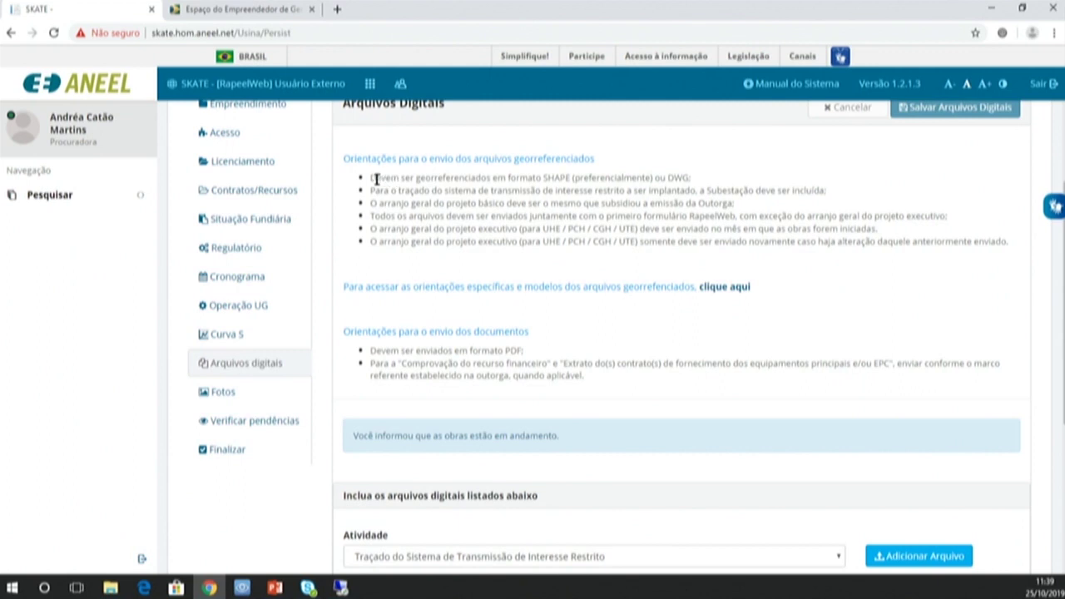
drag(374, 180, 600, 178)
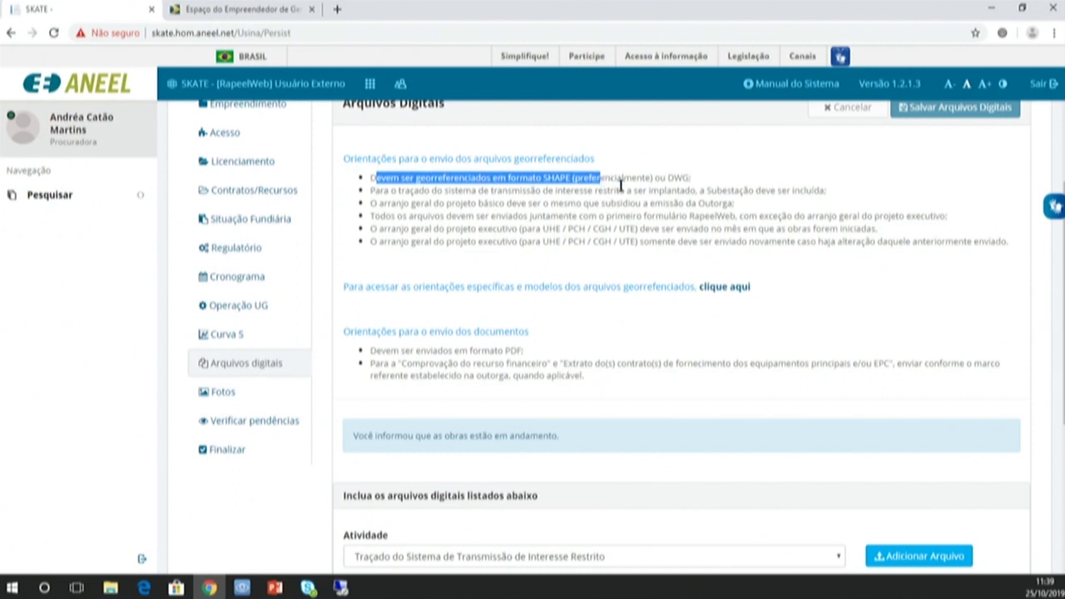
click(665, 179)
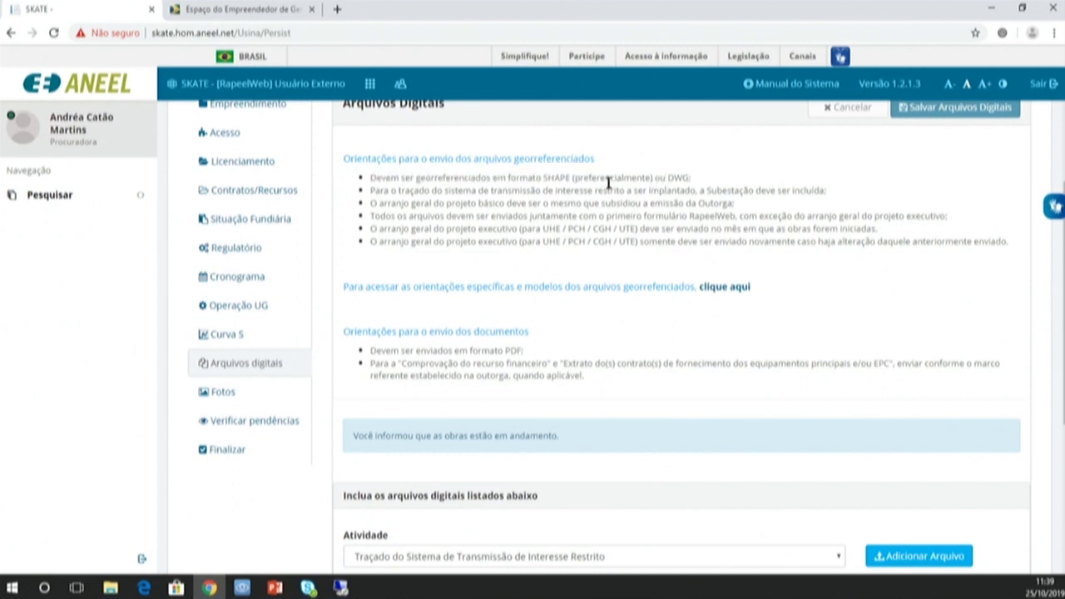
drag(571, 178, 651, 178)
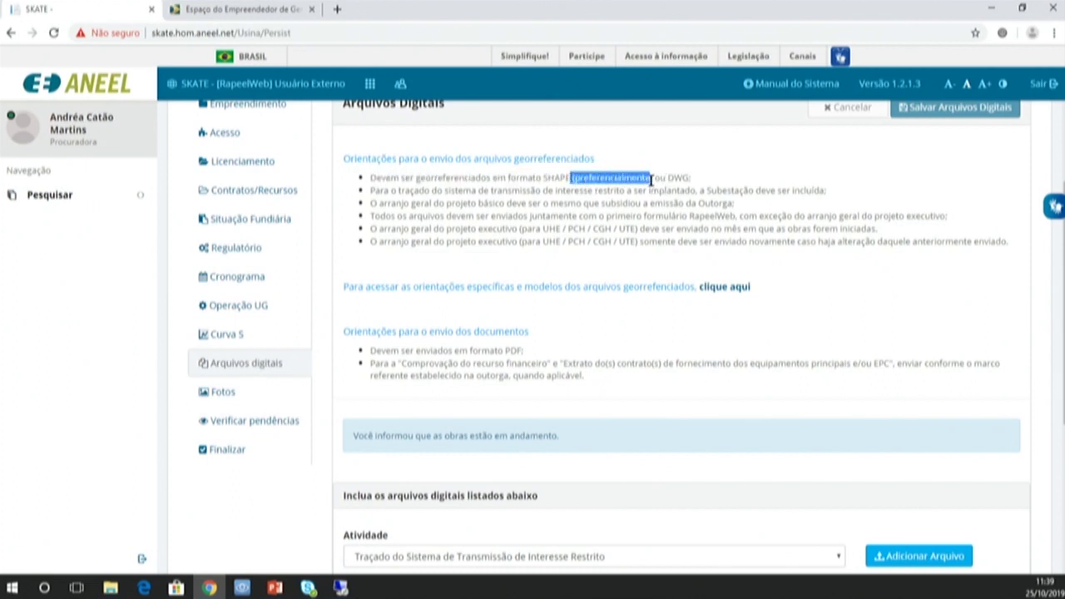
click(658, 179)
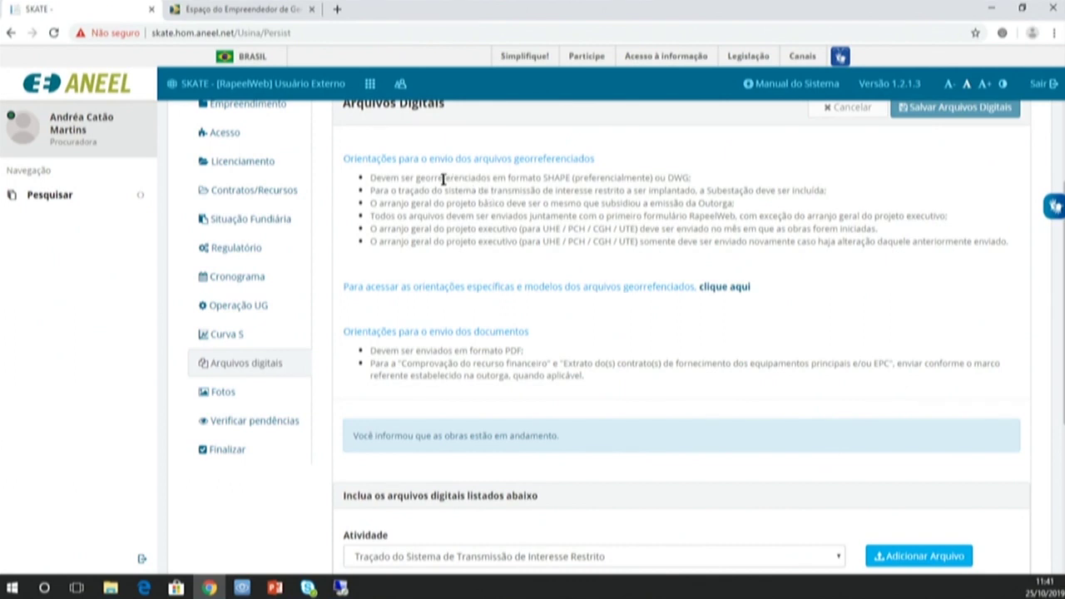
drag(426, 178, 692, 177)
click(572, 178)
drag(572, 178, 646, 176)
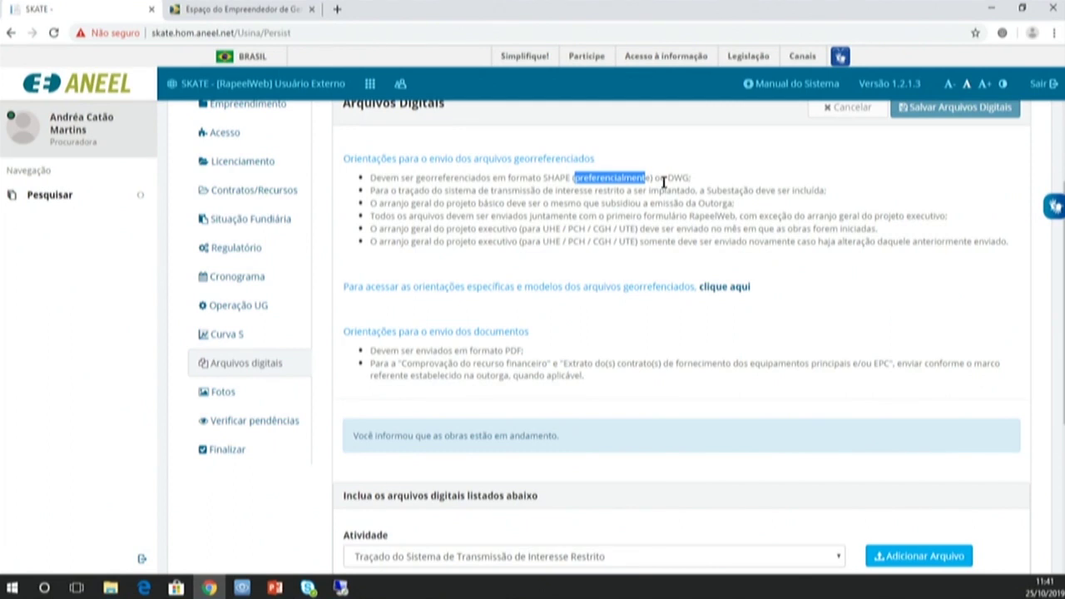
drag(654, 177, 689, 178)
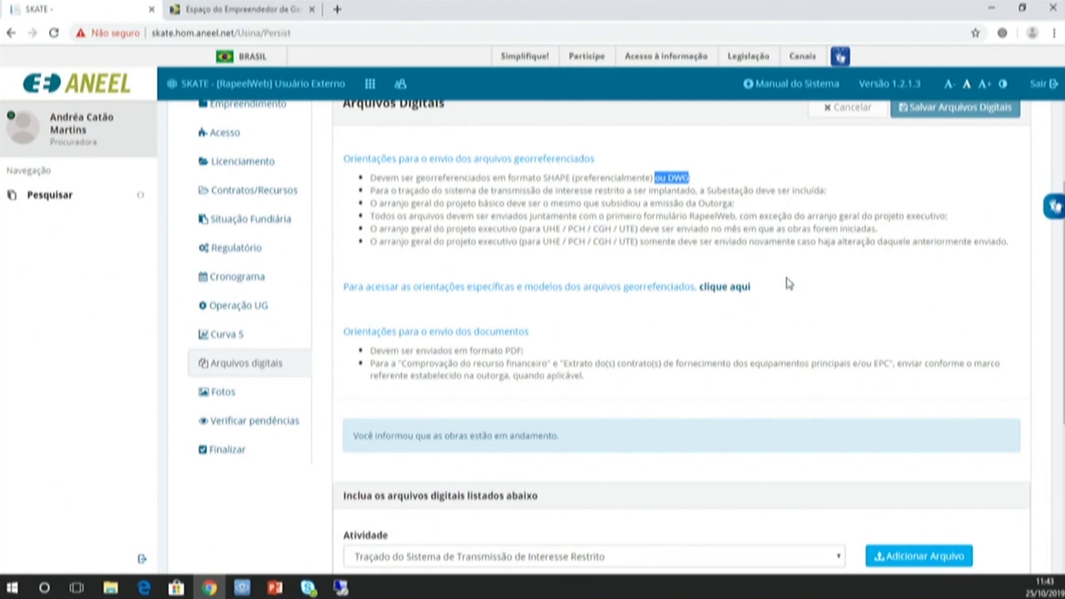
drag(477, 228, 864, 228)
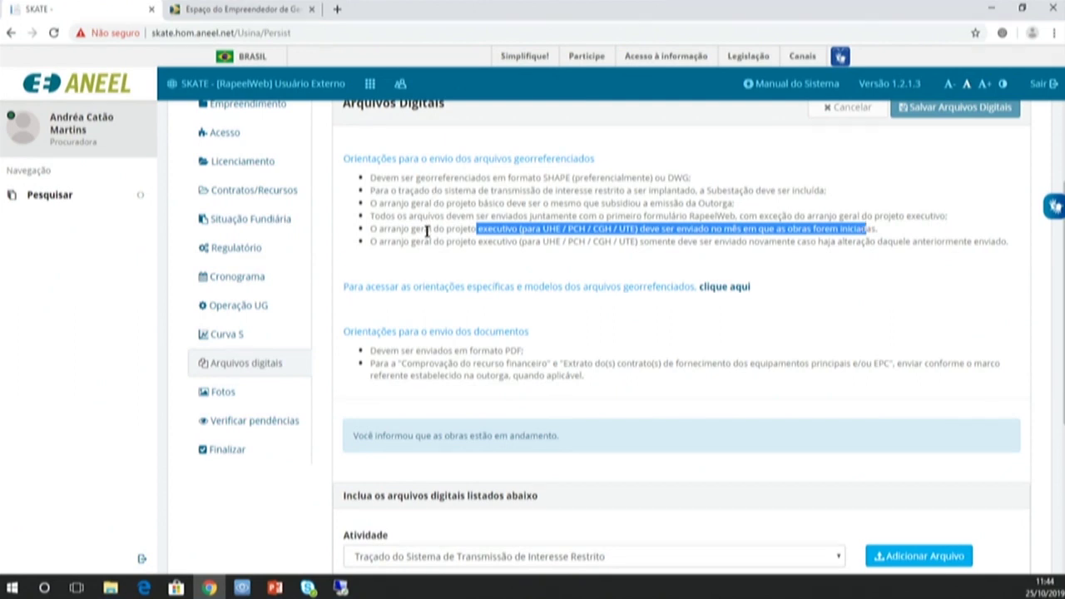
drag(431, 241, 901, 241)
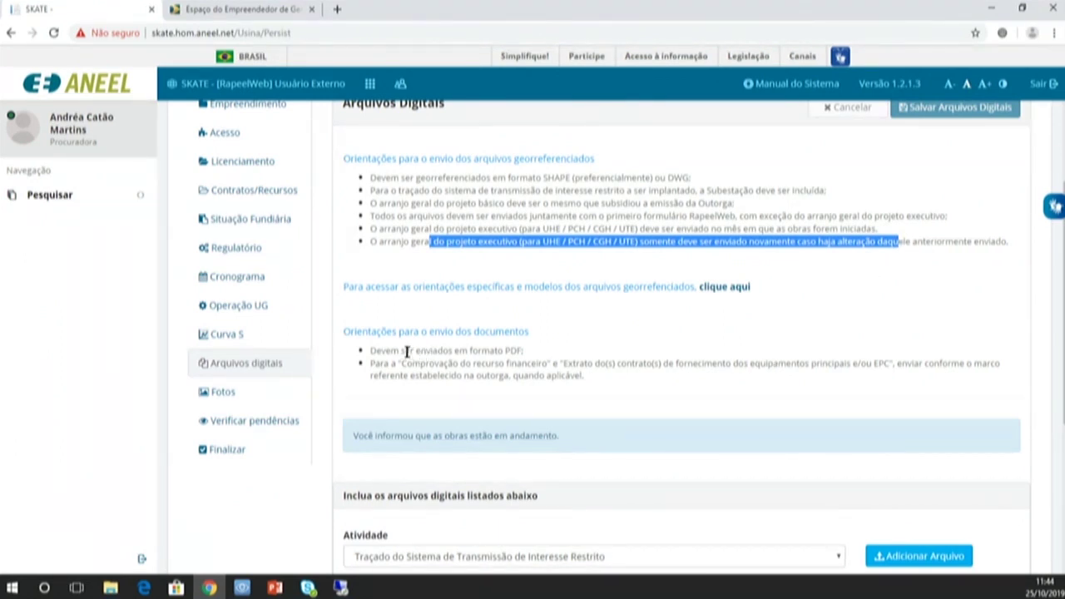
drag(407, 351, 490, 352)
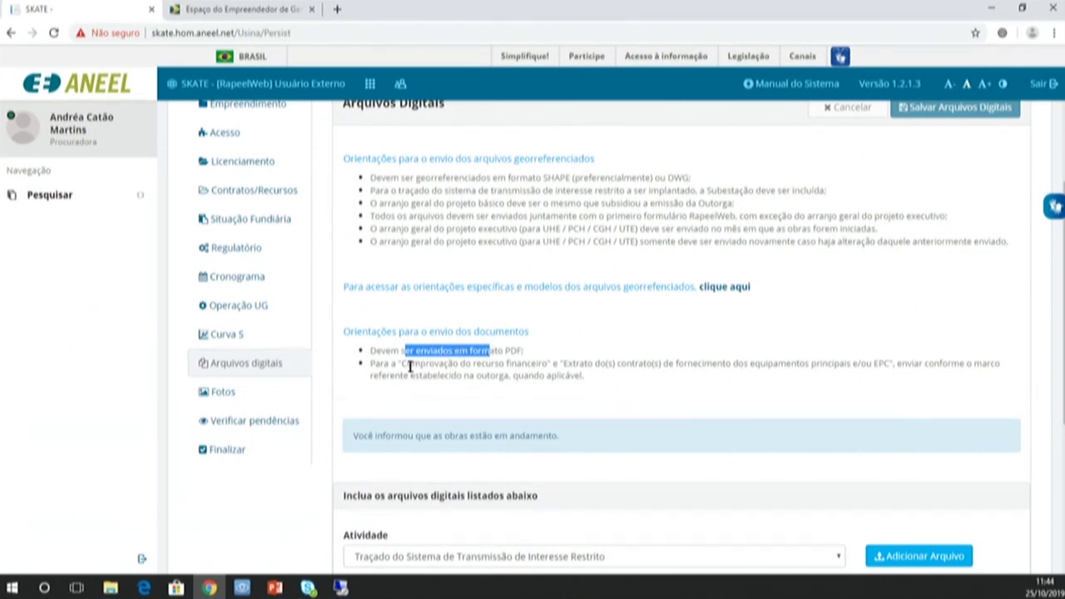
drag(386, 366, 645, 364)
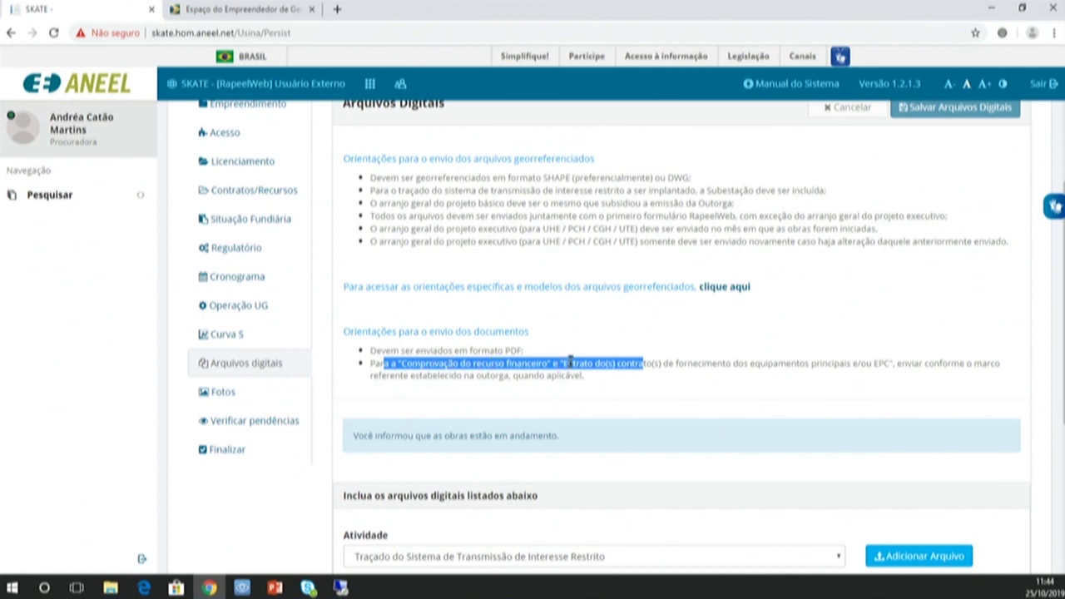
click(612, 365)
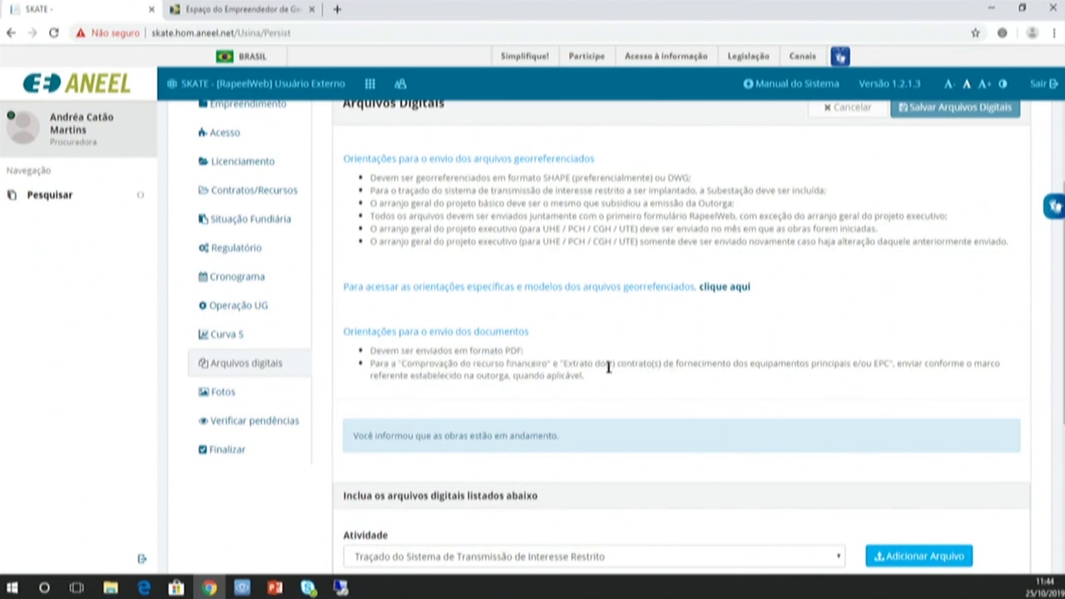
drag(583, 363, 899, 365)
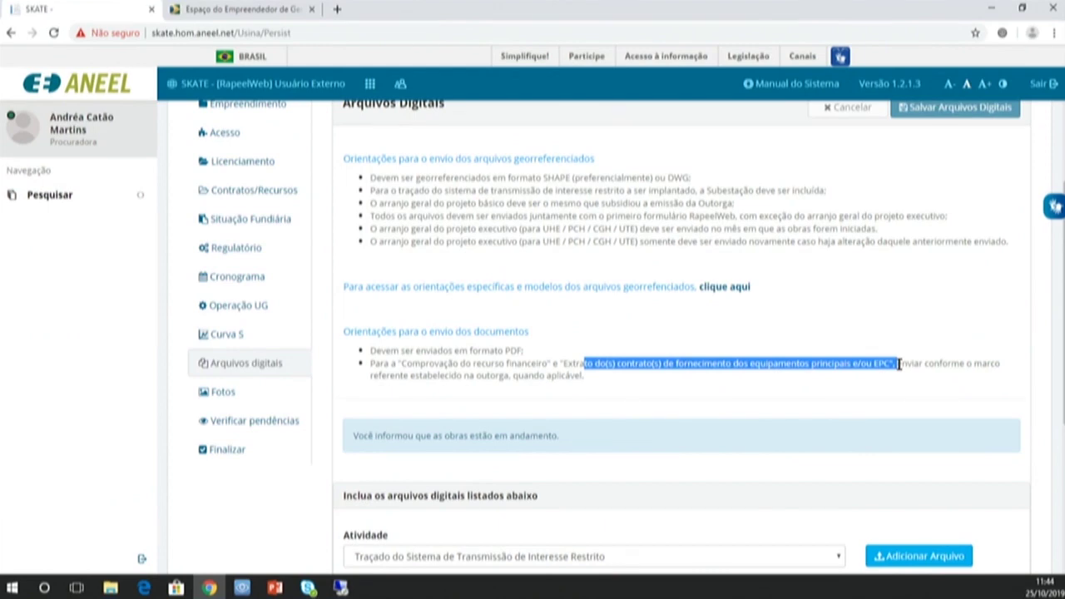
- Go to the SIGEL Aplicações page and scroll to the SKATE shape model cards and guidance PDF
click(732, 288)
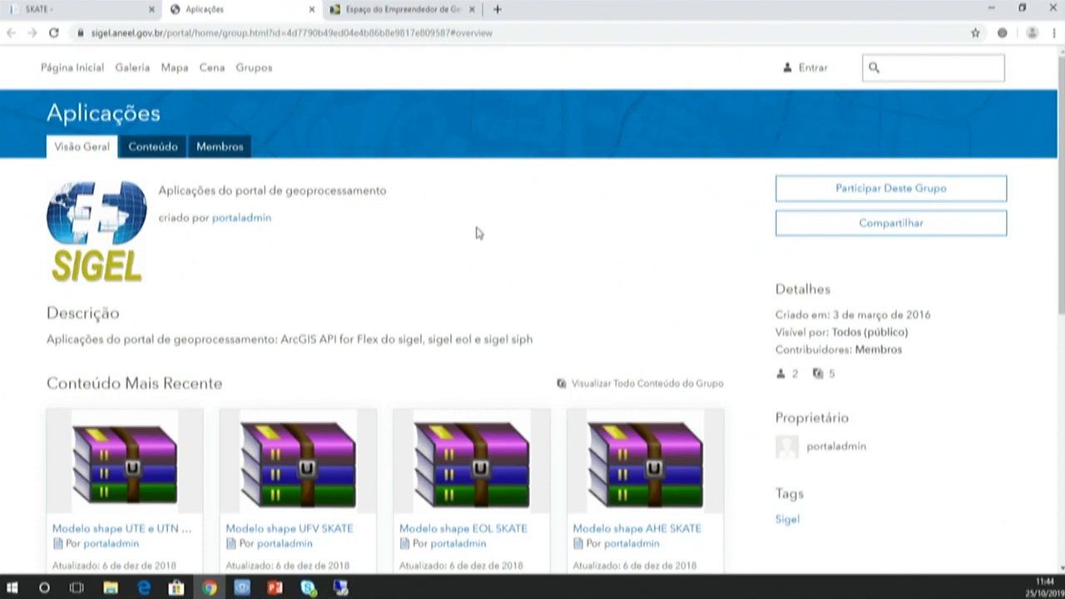
scroll(515, 237, down, 3)
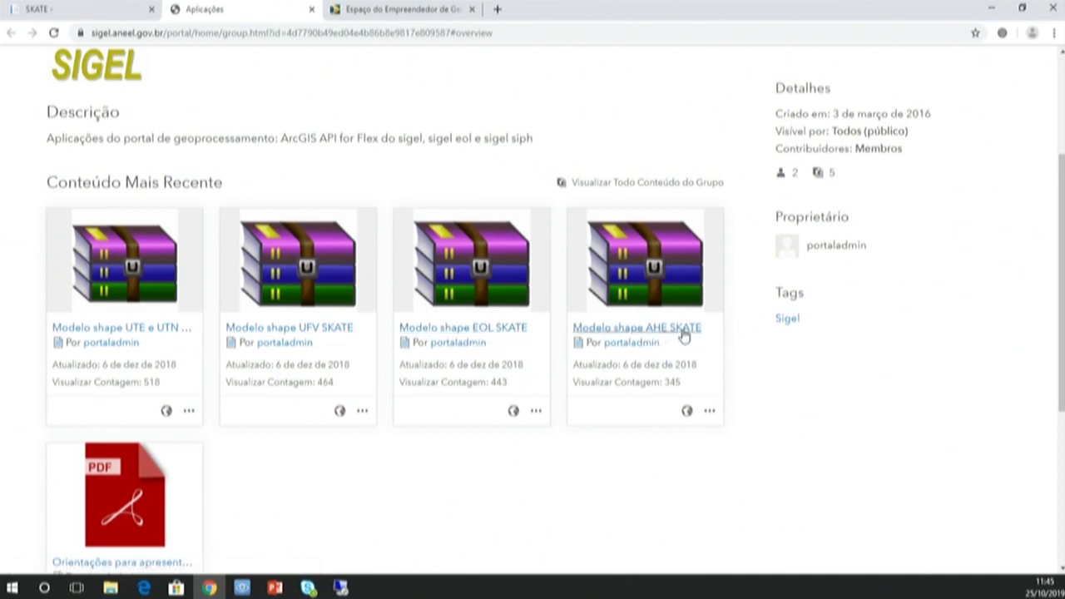
scroll(401, 477, down, 1)
mouse_move(195, 442)
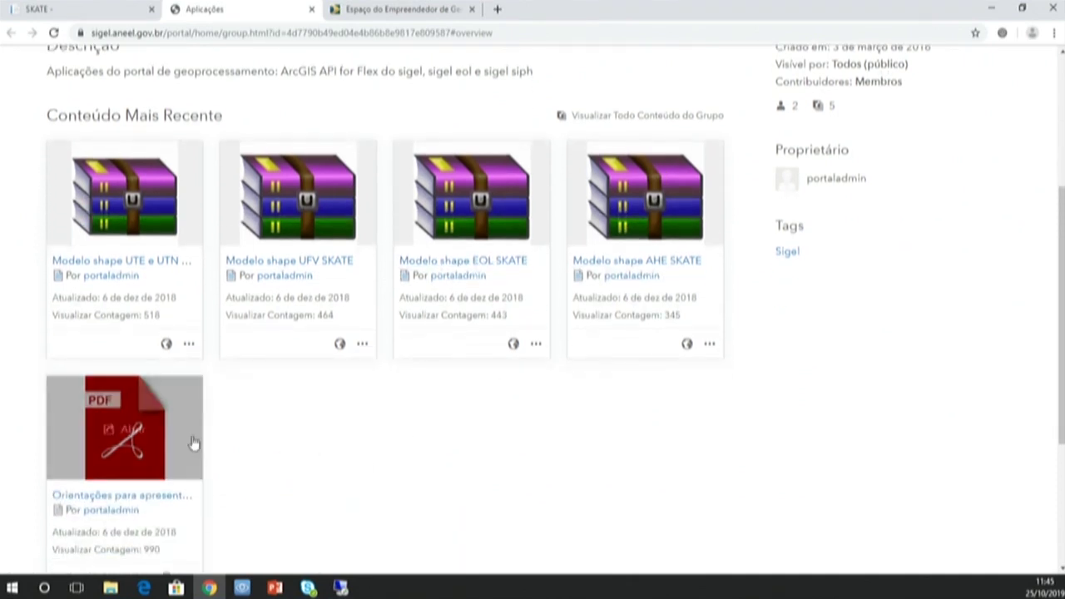
- Open the georeferencing guidance PDF and highlight the SIRGAS2000 and Marégrafo de Imbituba – SC datum text
click(131, 421)
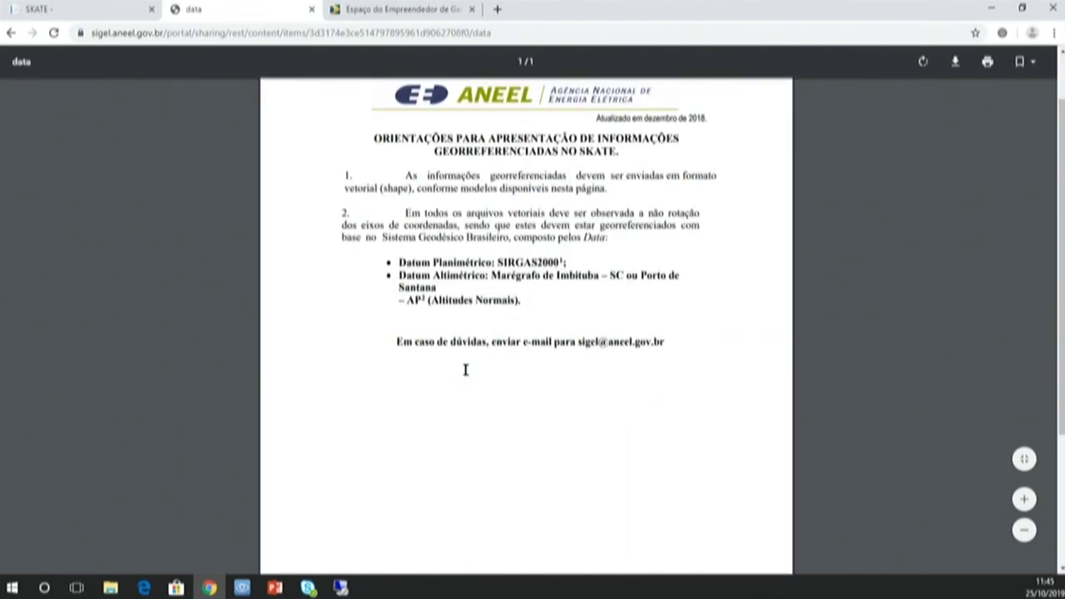
drag(420, 262, 540, 262)
click(559, 261)
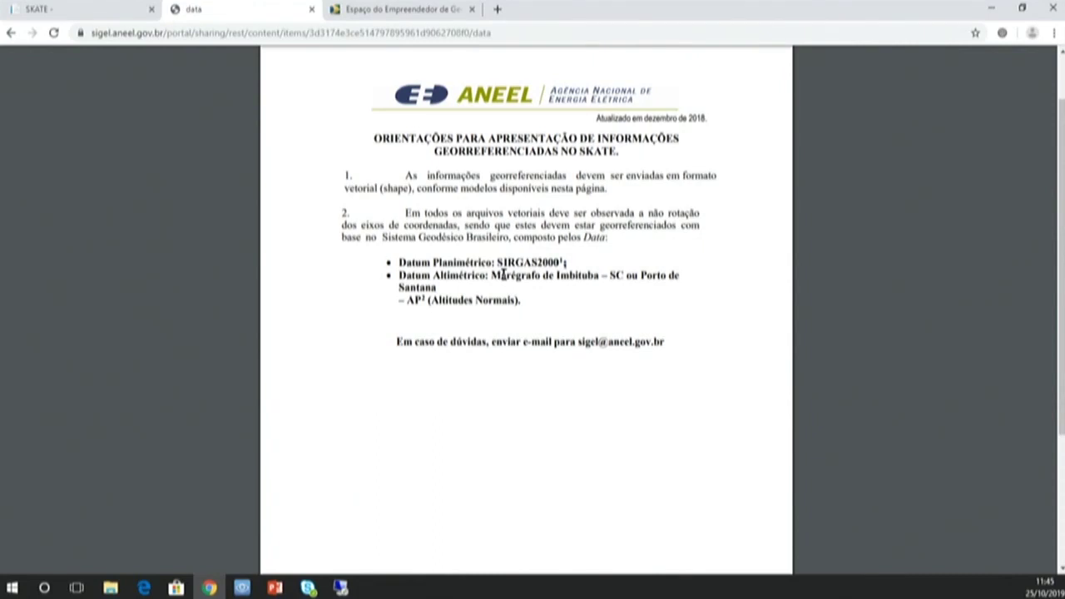
drag(491, 274, 613, 276)
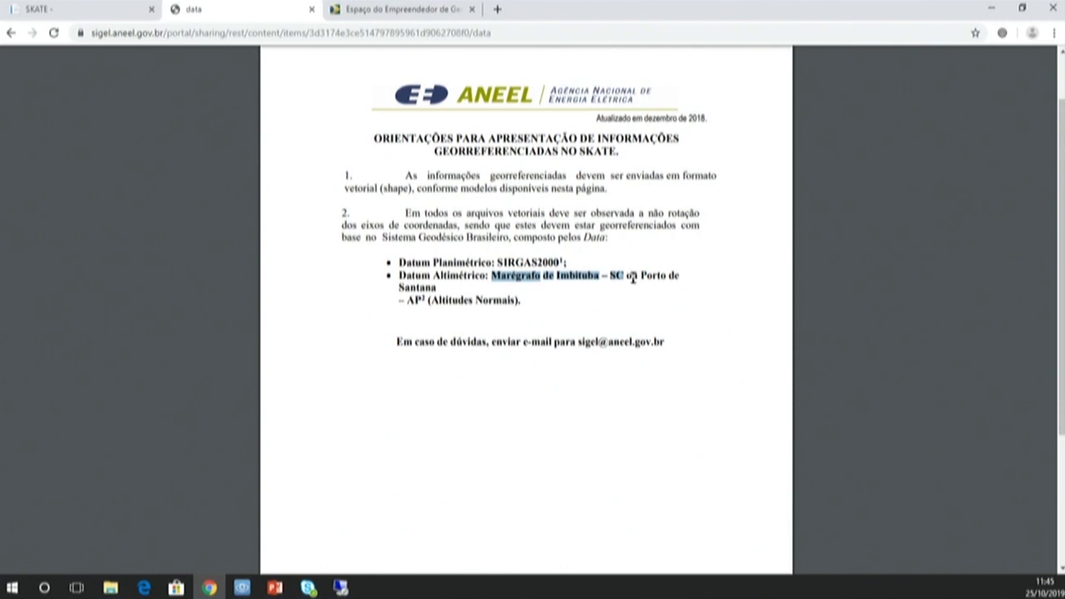
drag(640, 277, 440, 288)
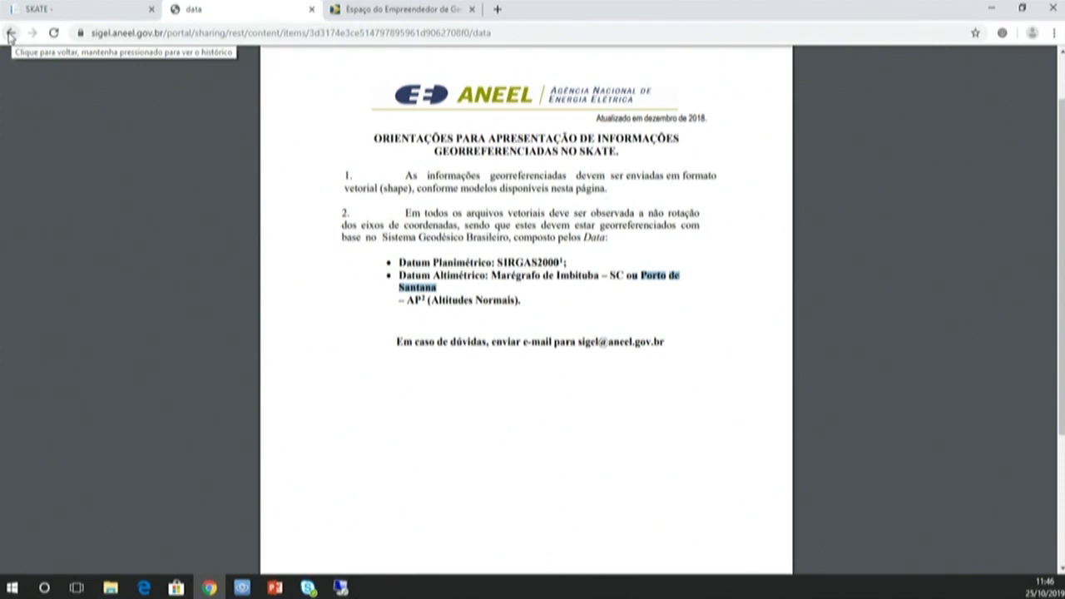
- Return to the Aplicações page and download the Modelo shape AHE SKATE template zip
click(10, 33)
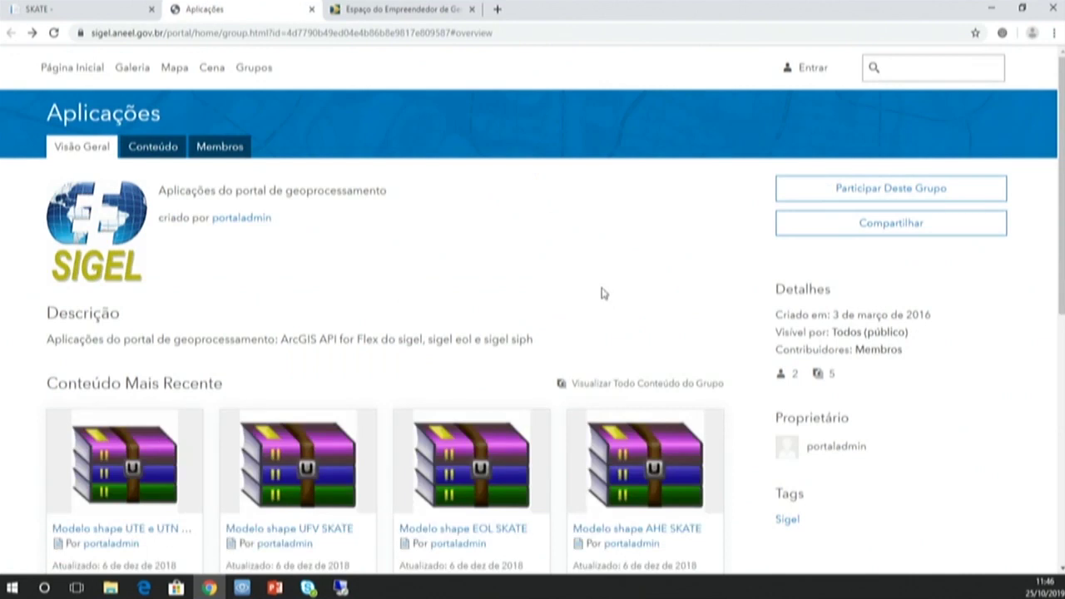
scroll(401, 433, down, 3)
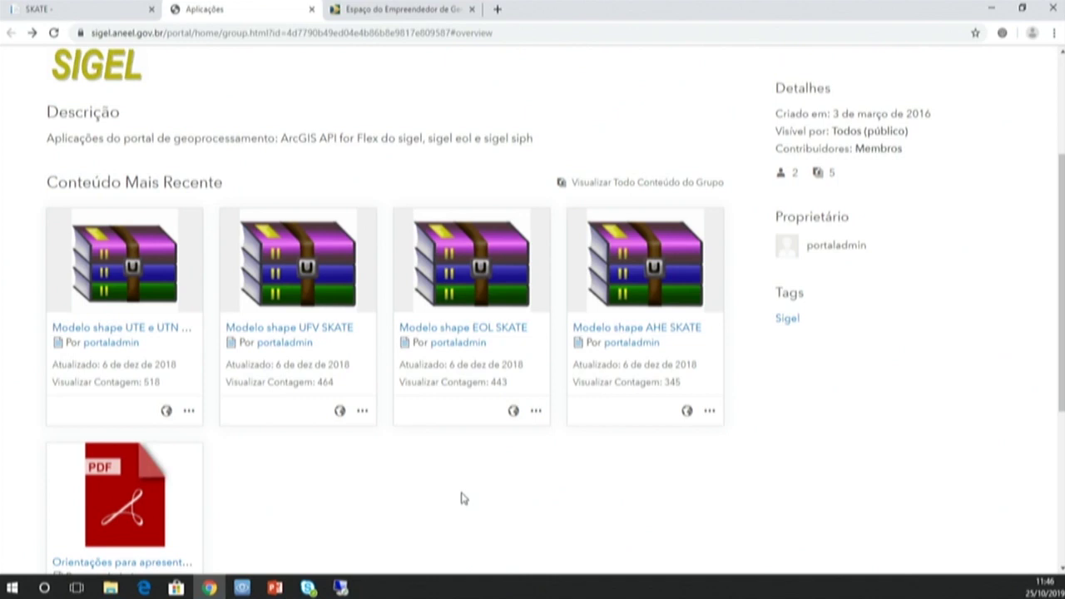
mouse_move(646, 278)
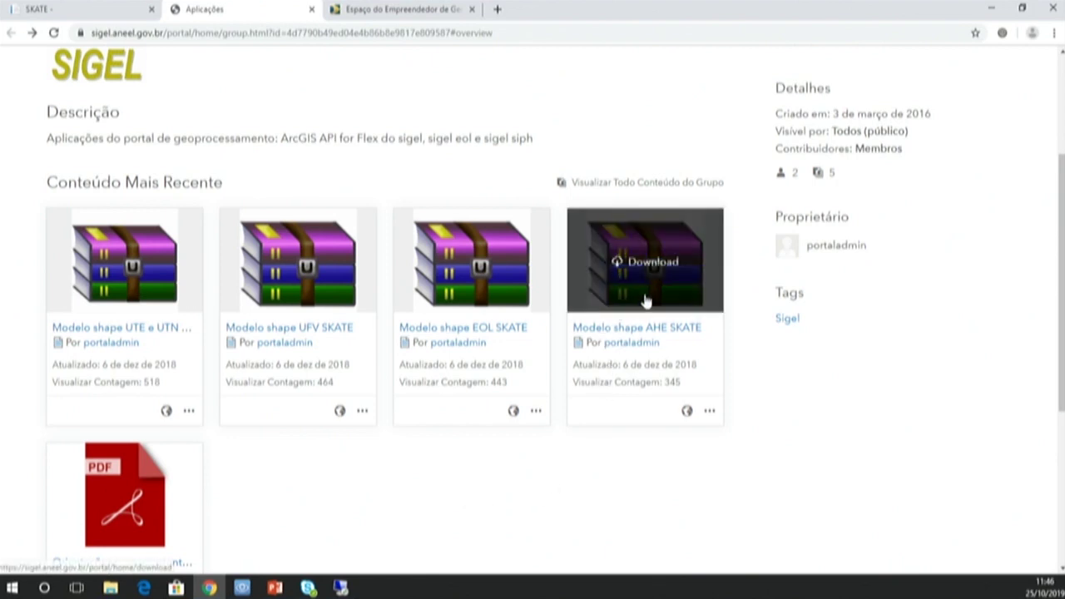
click(646, 290)
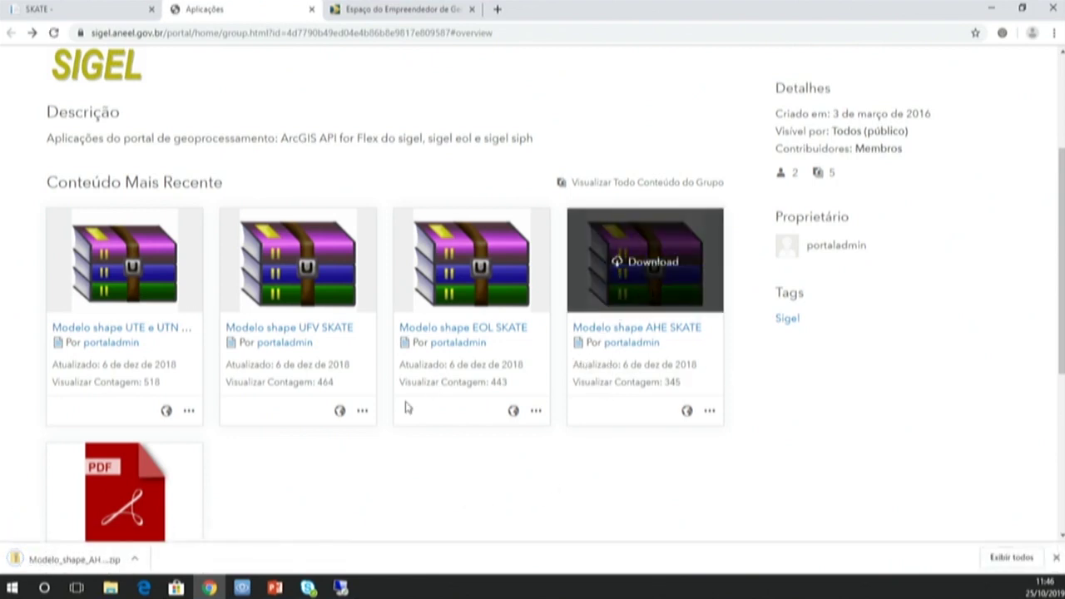
- Reveal the Modelo_shape_AHE_SKATE zip in its folder from Chrome's download bar
click(137, 565)
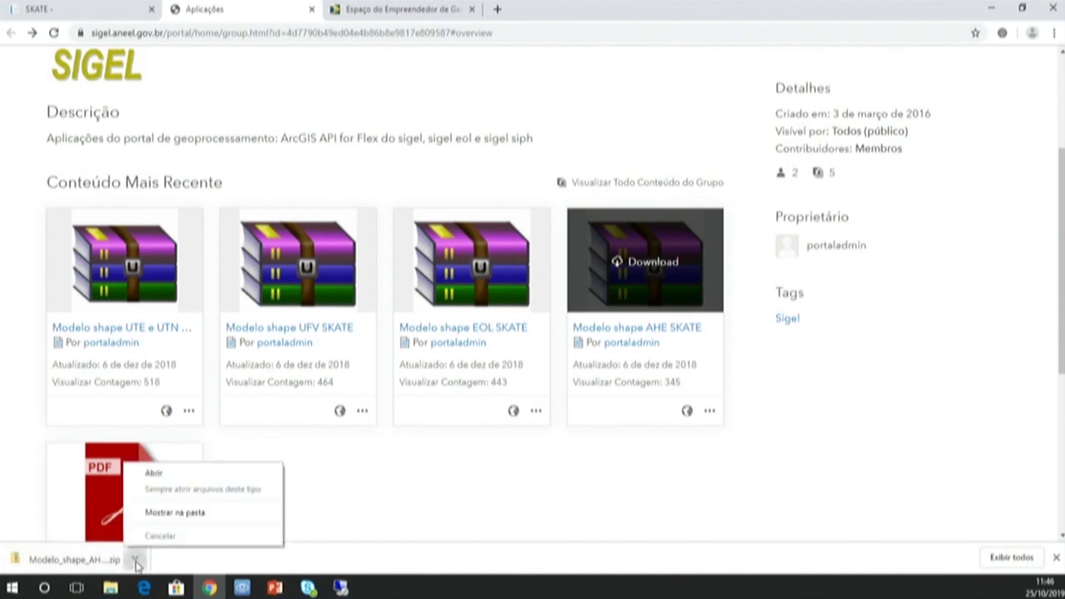
click(205, 511)
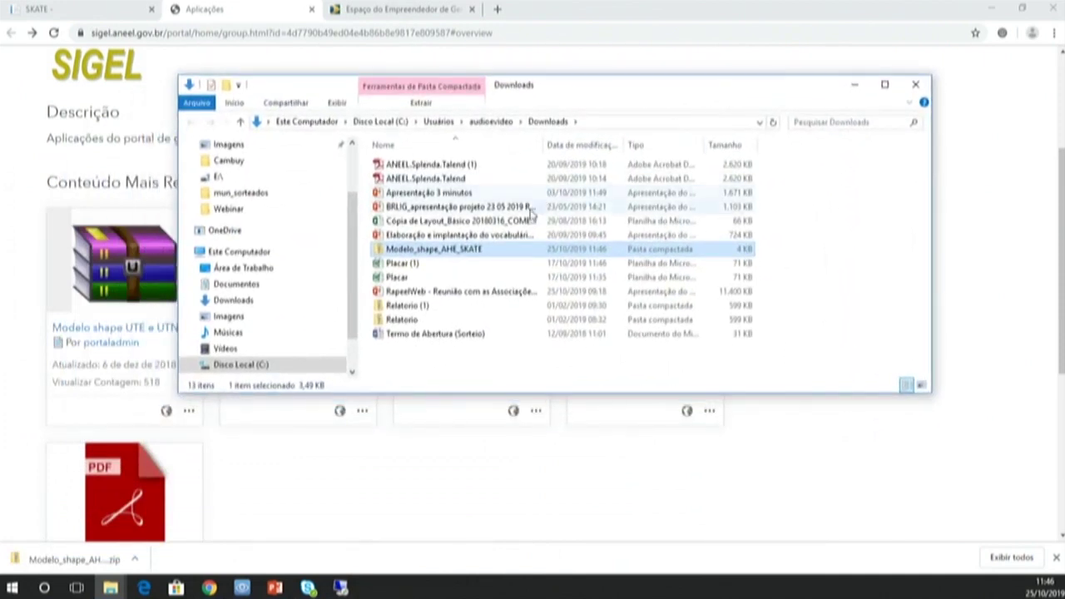
- Extract the zip with 7-Zip into a Modelo_shape_AHE_SKATE folder in Downloads
right_click(453, 252)
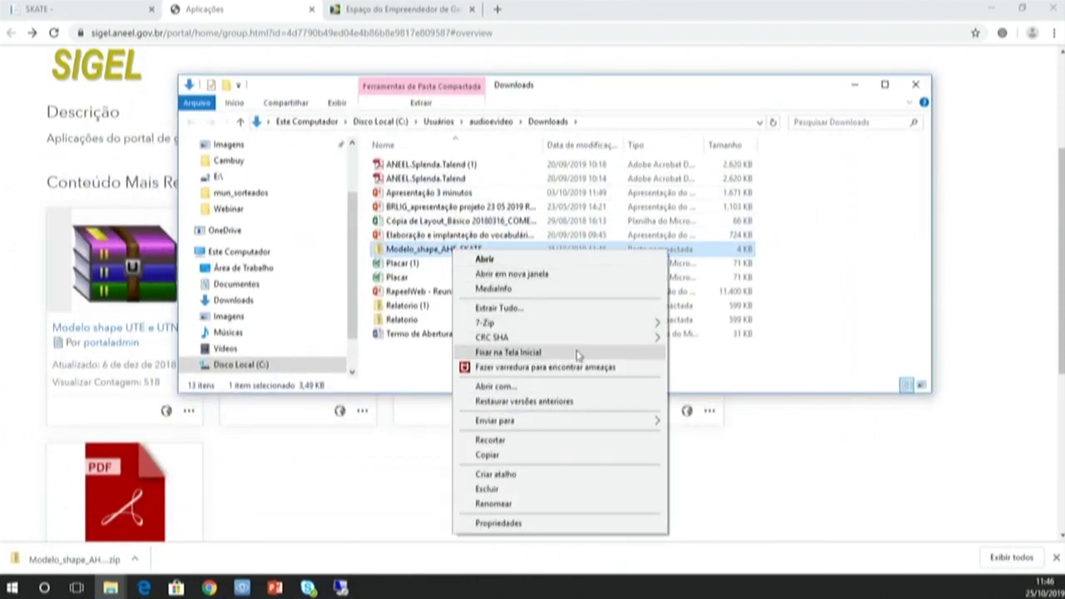
mouse_move(630, 324)
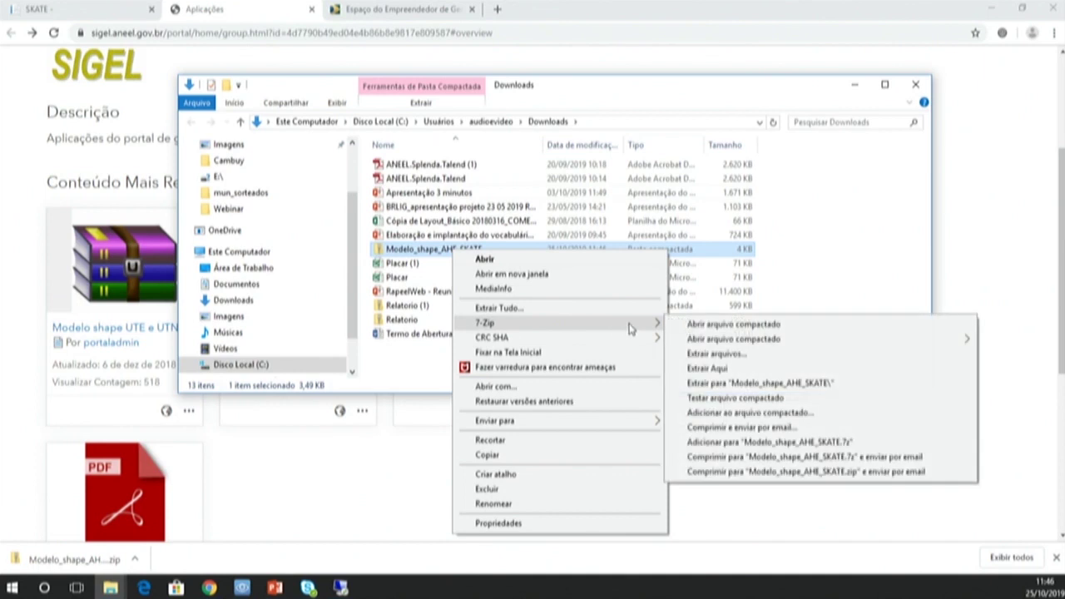
click(732, 383)
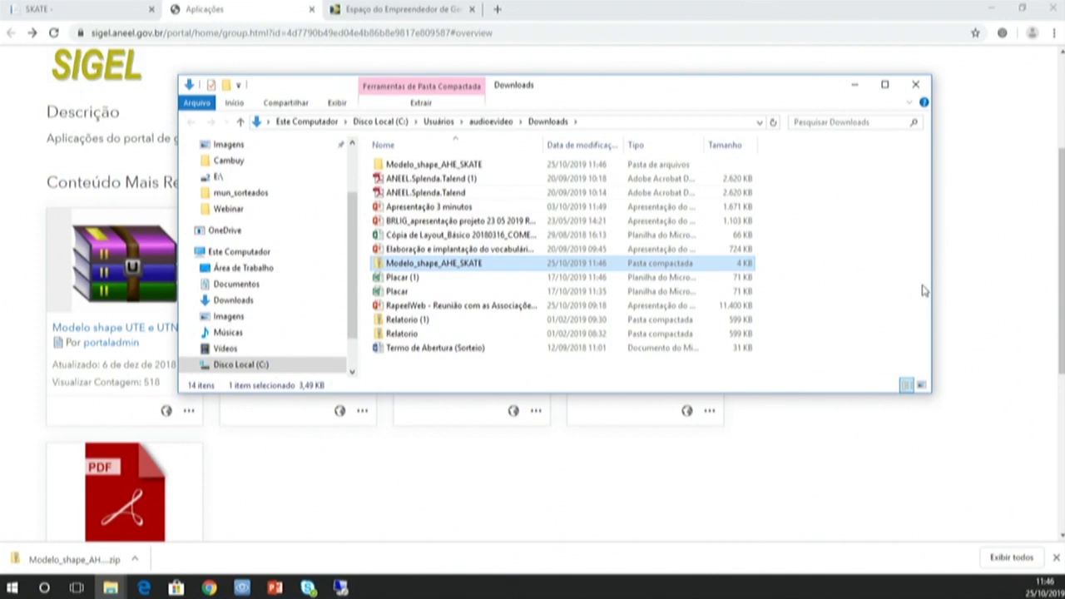
click(837, 206)
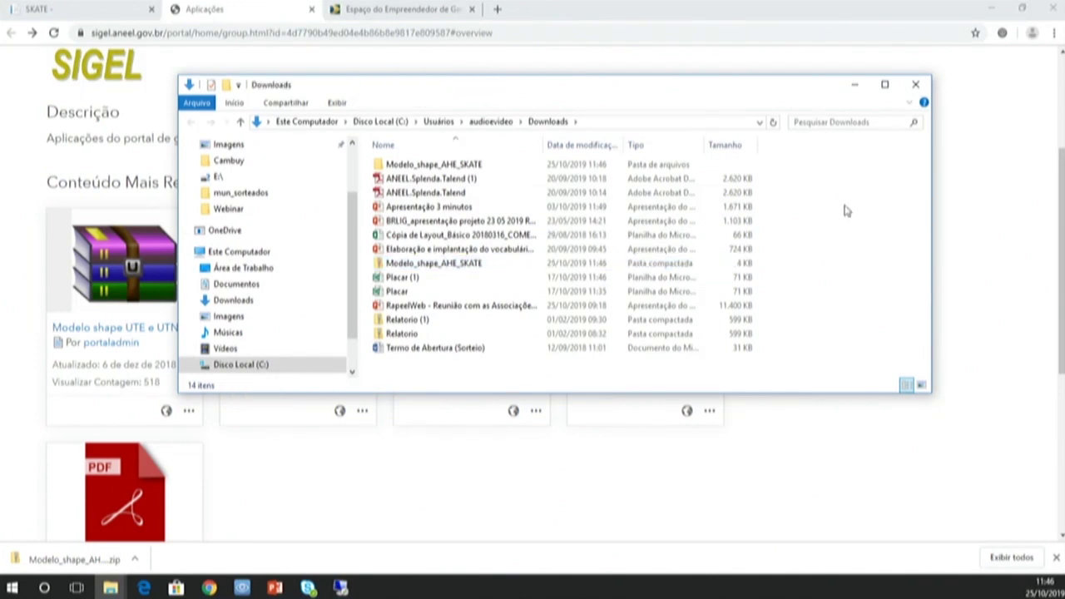
- Inspect the extracted folder's arranjo_geral, LT, reservatorio and SUB .cpg files
double_click(502, 168)
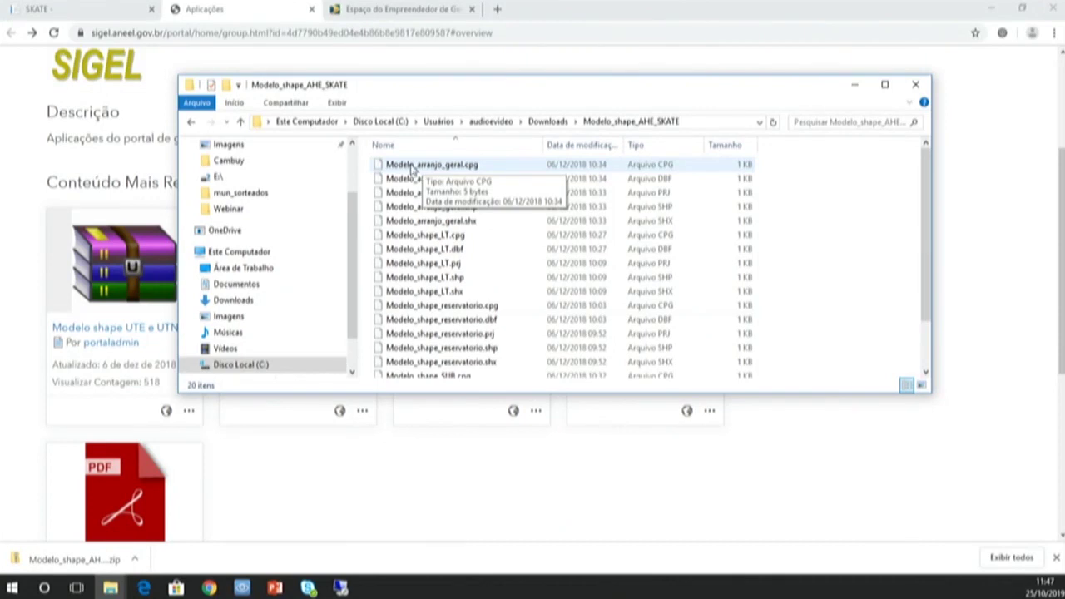
click(414, 166)
click(426, 236)
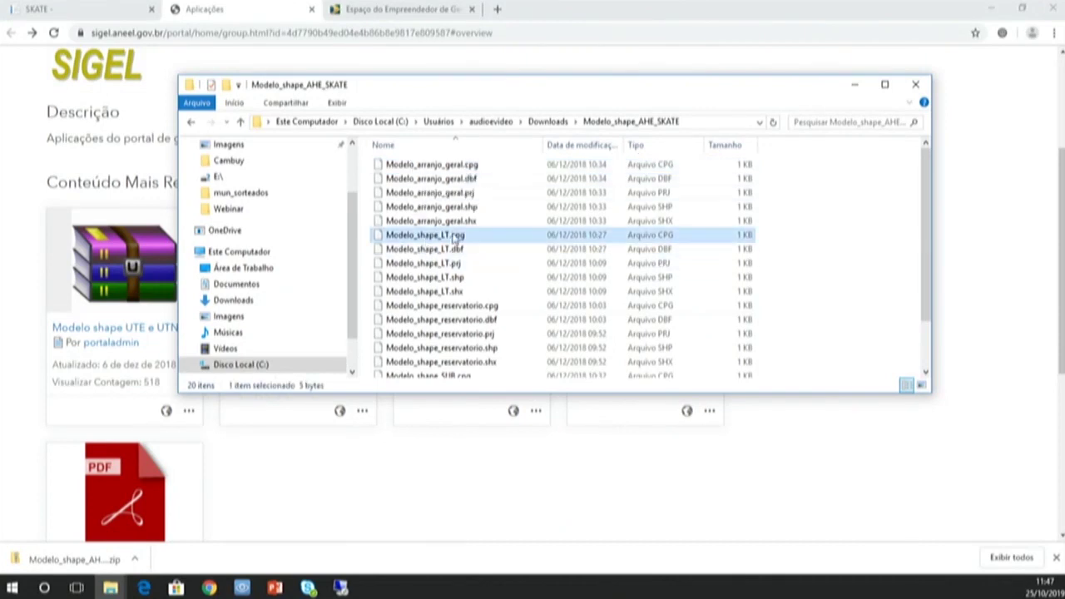
scroll(449, 266, down, 2)
click(453, 242)
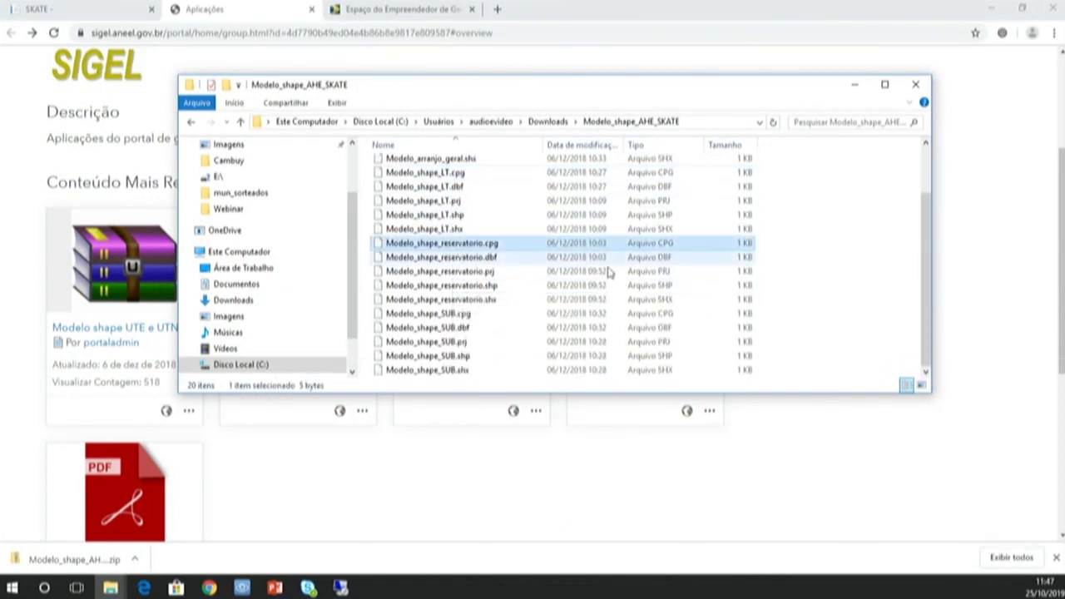
click(454, 313)
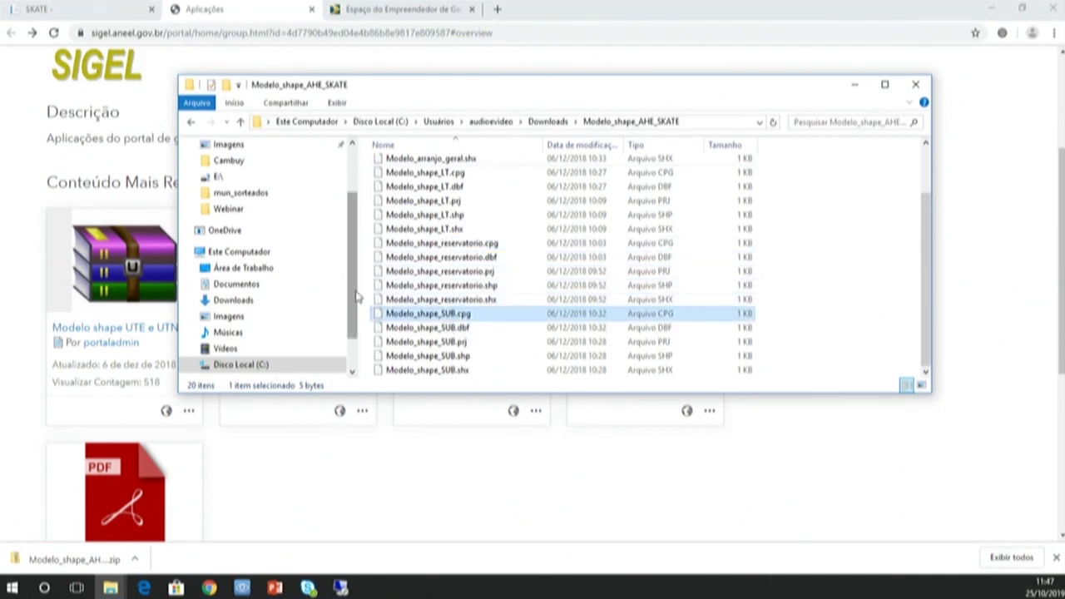
- Switch to the remote desktop session with ArcMap shown full screen
mouse_move(340, 588)
click(340, 588)
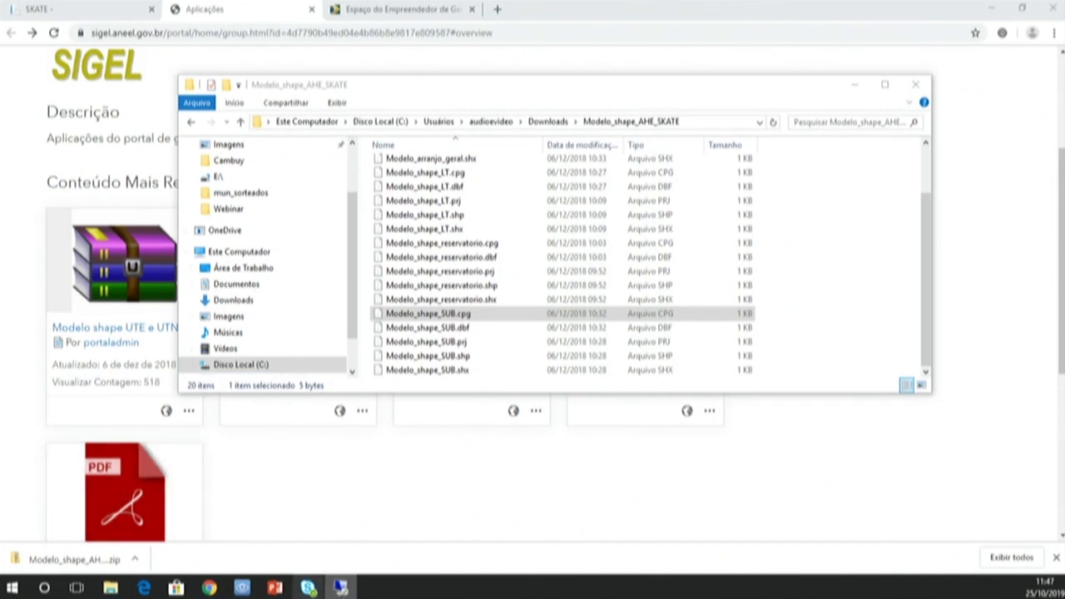
mouse_move(341, 587)
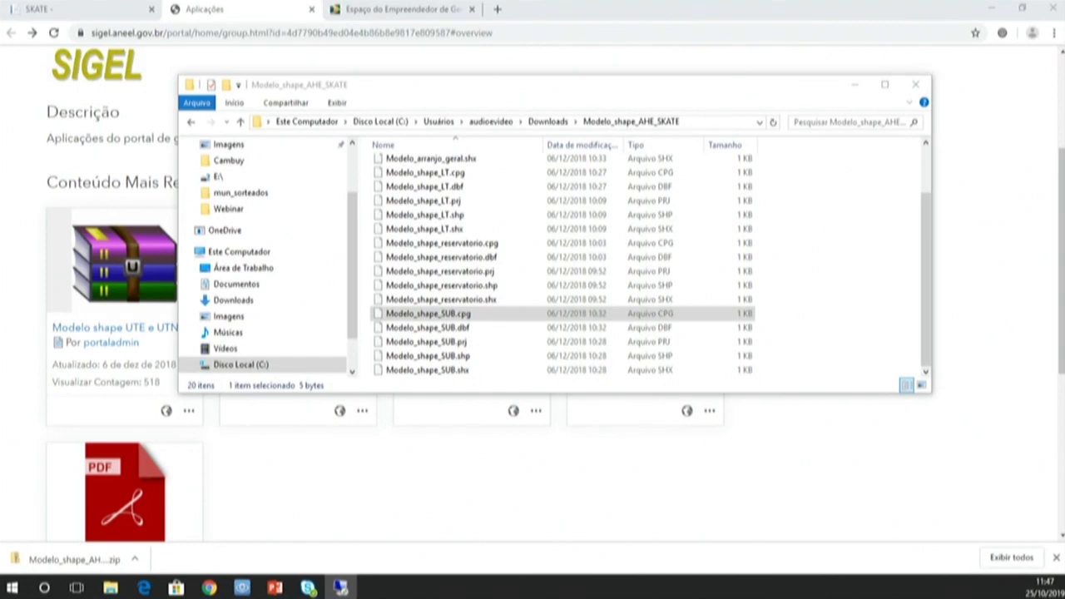
key(alt+Tab)
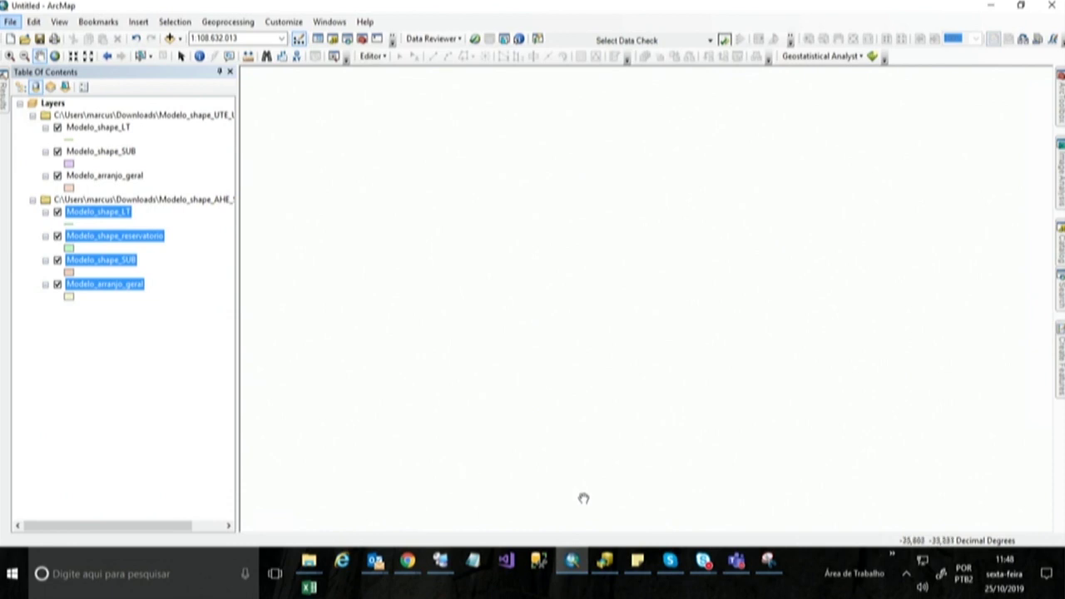
click(306, 566)
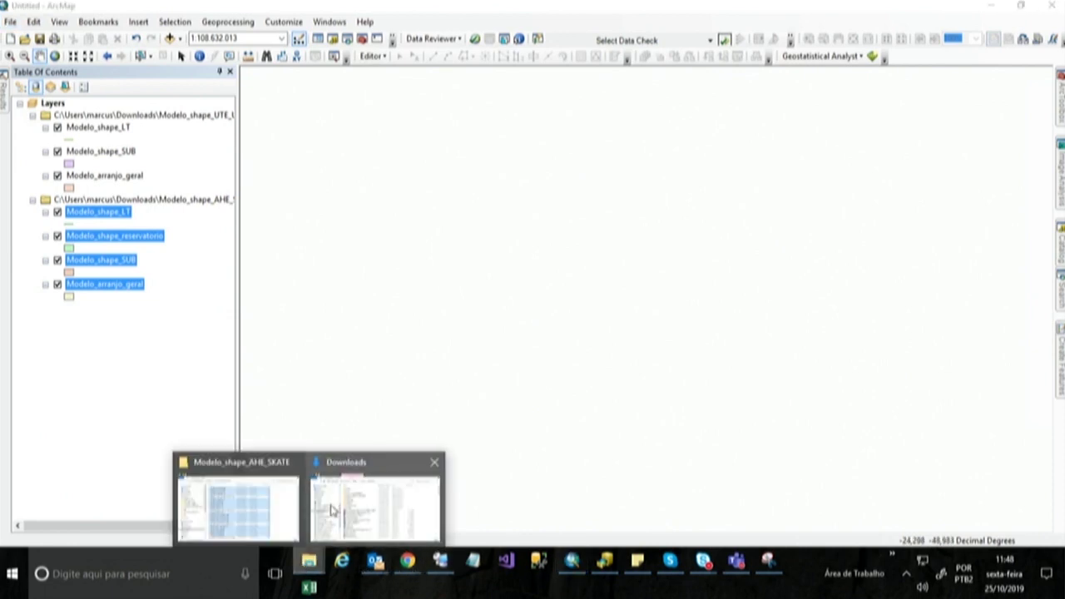
click(262, 508)
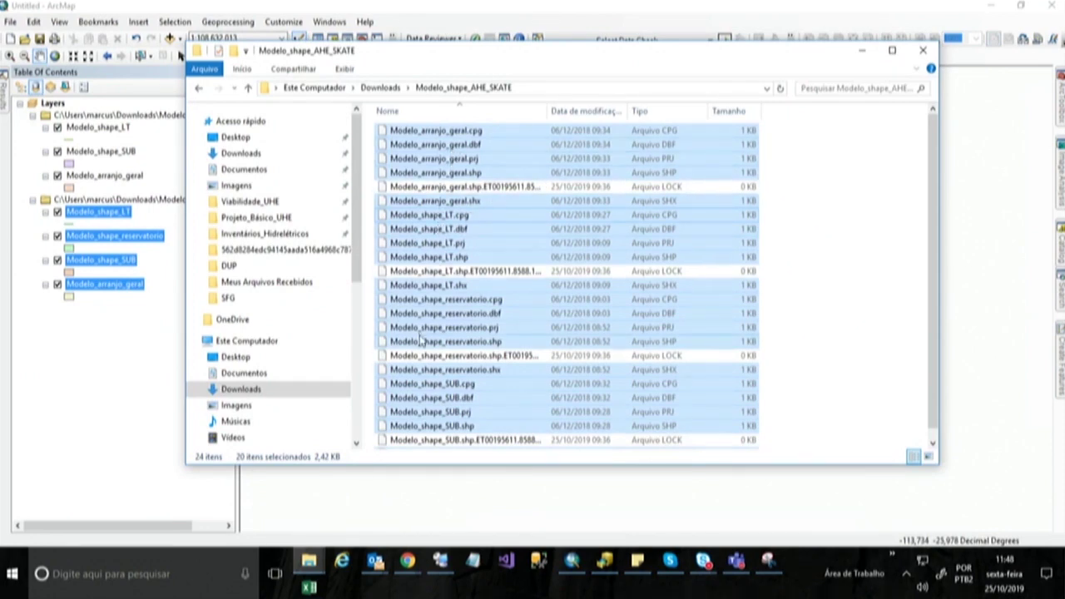
click(863, 51)
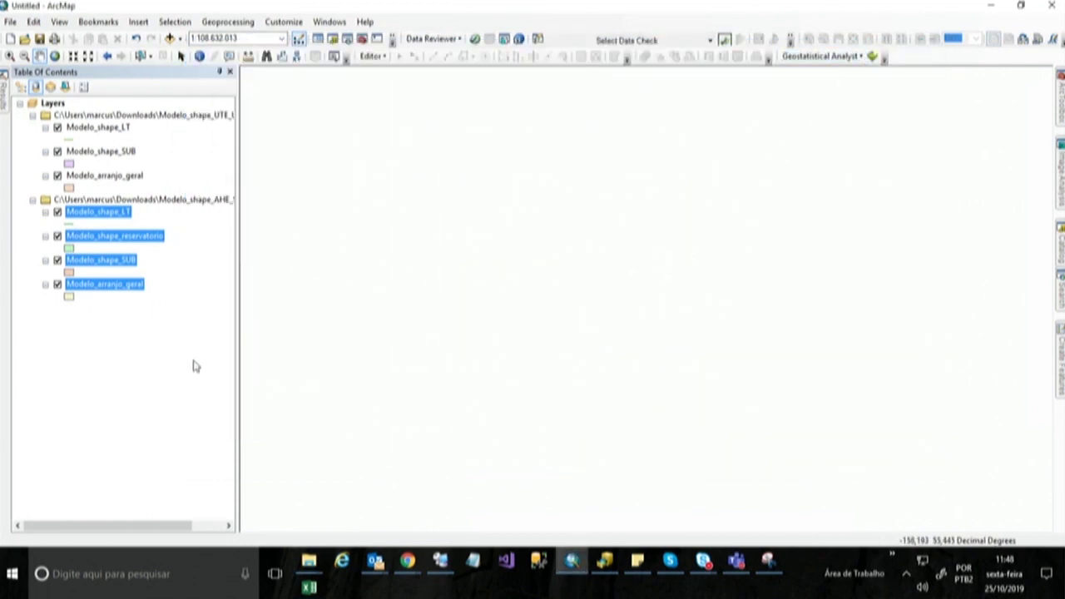
drag(116, 214, 119, 227)
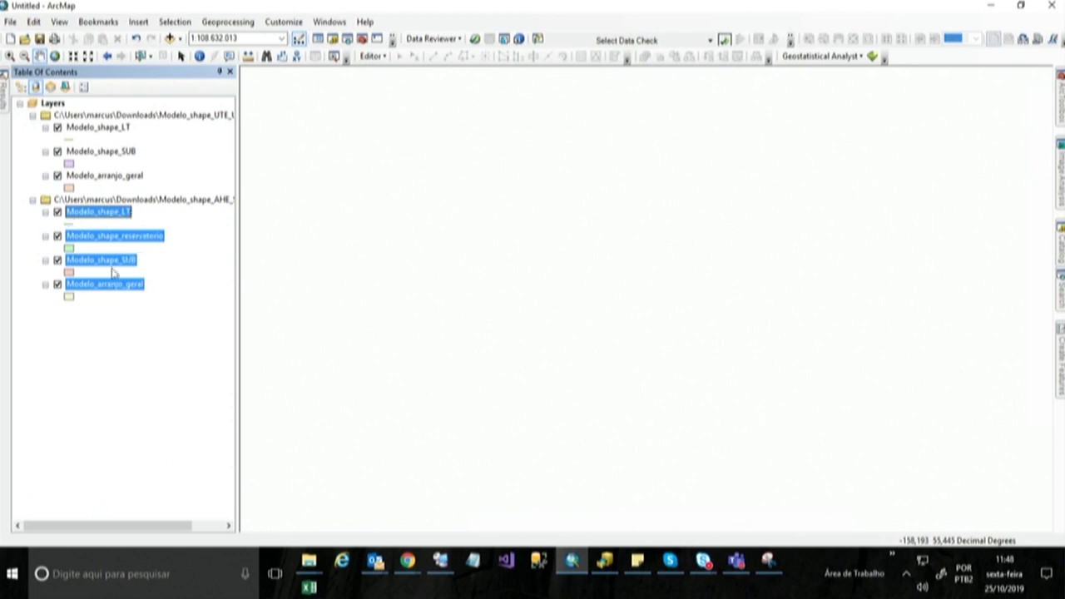
click(115, 346)
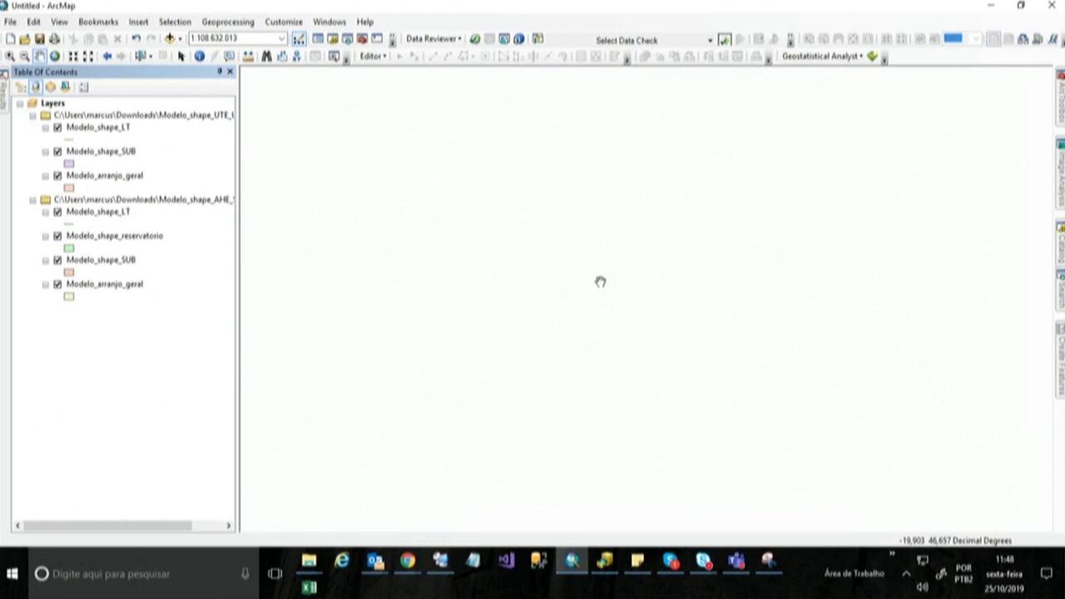
- Open Modelo_shape_reservatorio's attribute table, widen the layer list, resize the table, and dock it
right_click(129, 240)
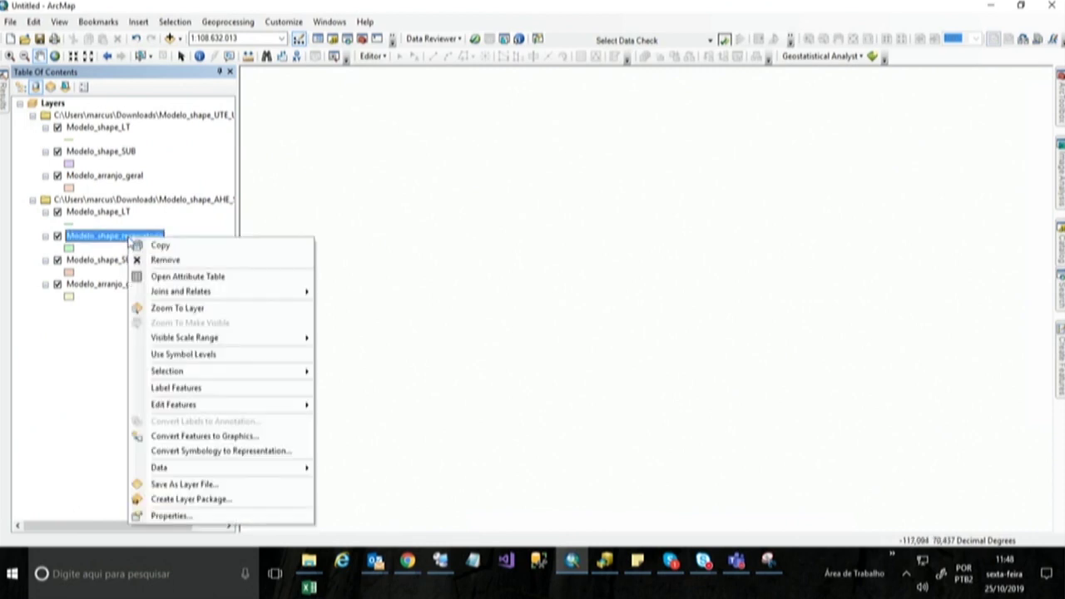
click(198, 276)
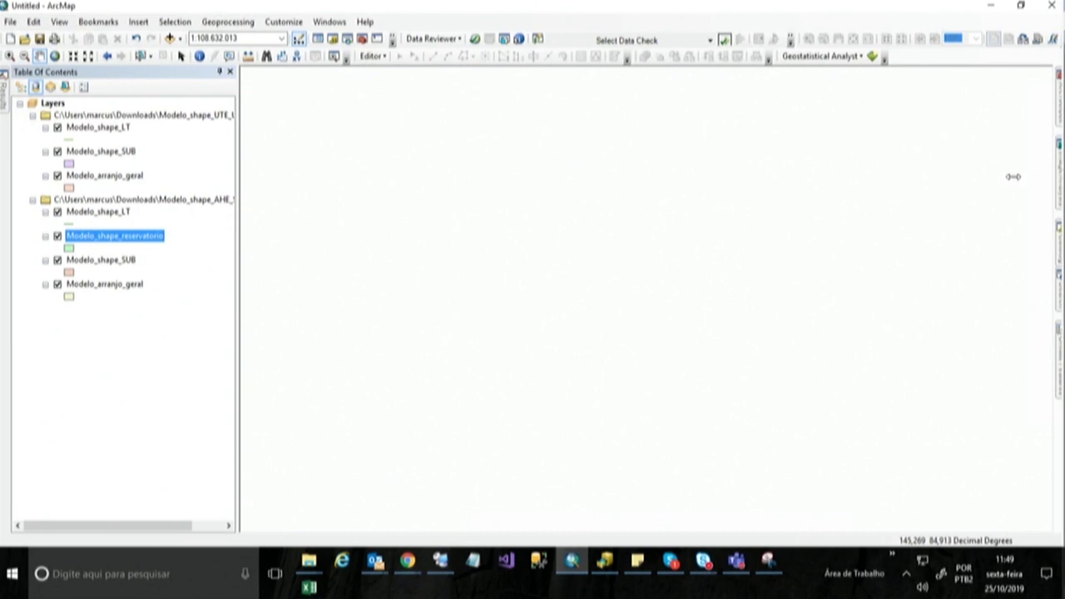
drag(1017, 8, 166, 20)
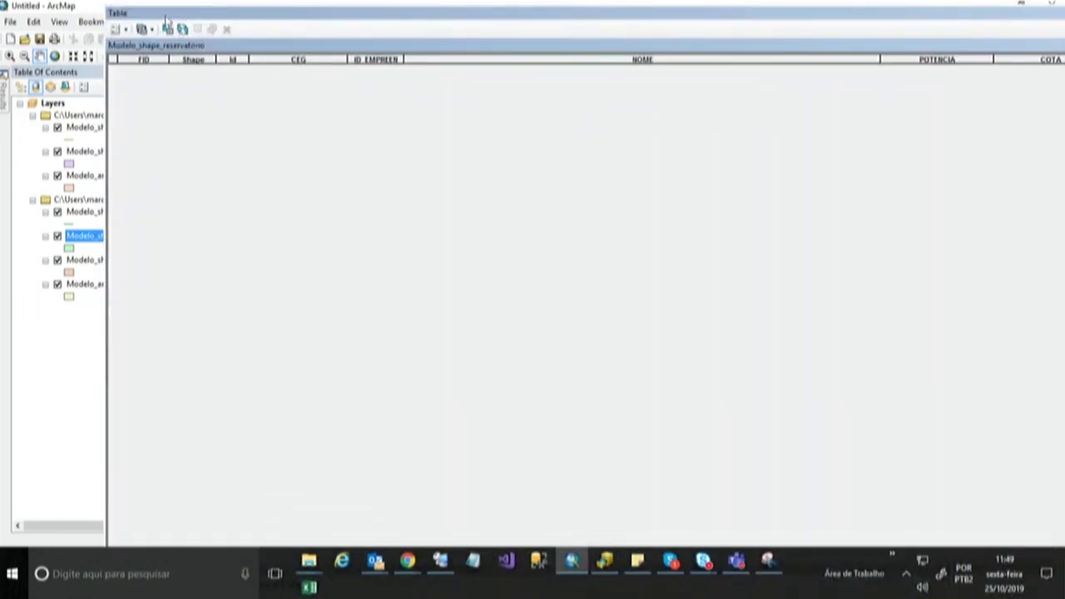
drag(108, 99, 392, 104)
drag(678, 20, 350, 21)
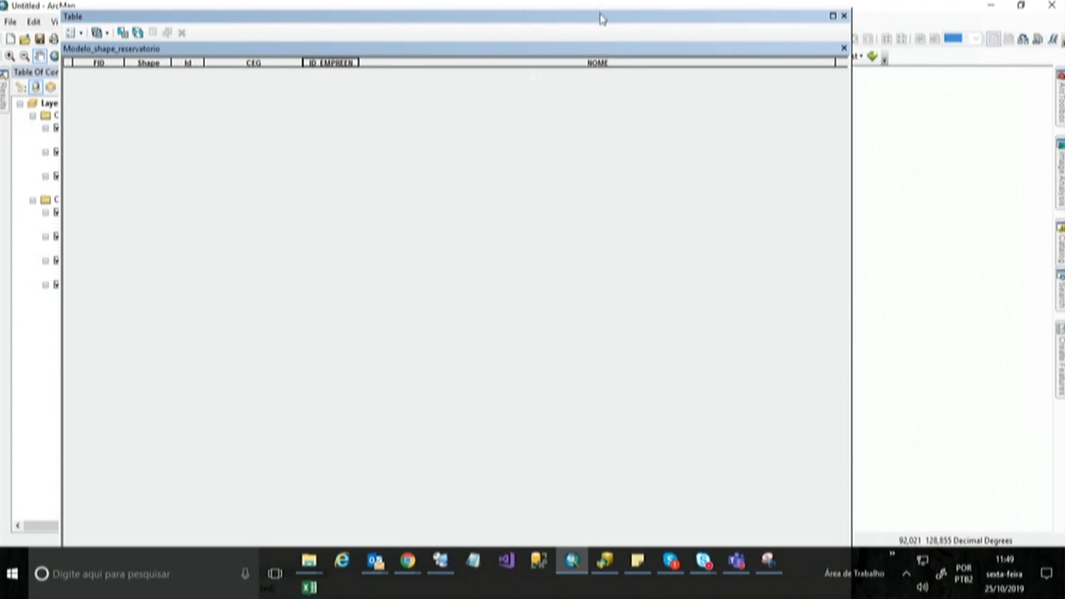
drag(599, 7, 599, 185)
drag(603, 117, 599, 22)
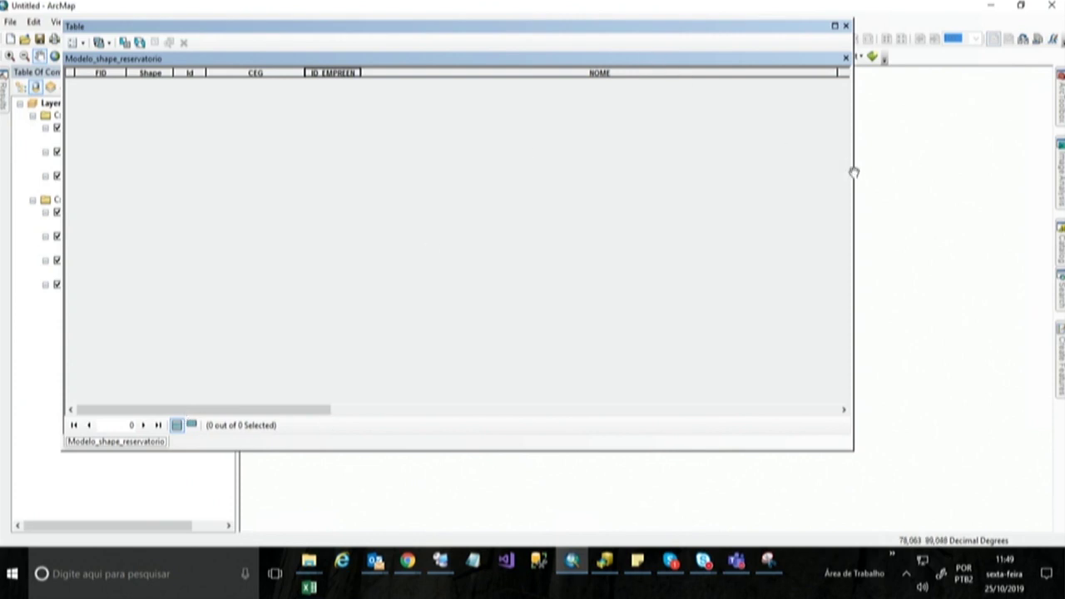
drag(854, 172, 970, 192)
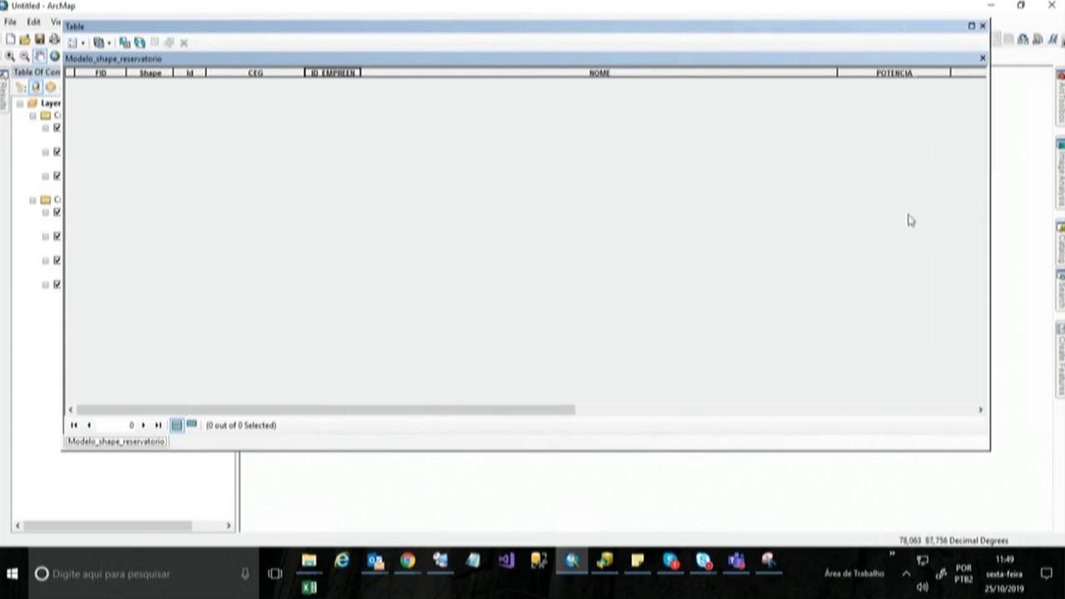
drag(535, 416, 954, 409)
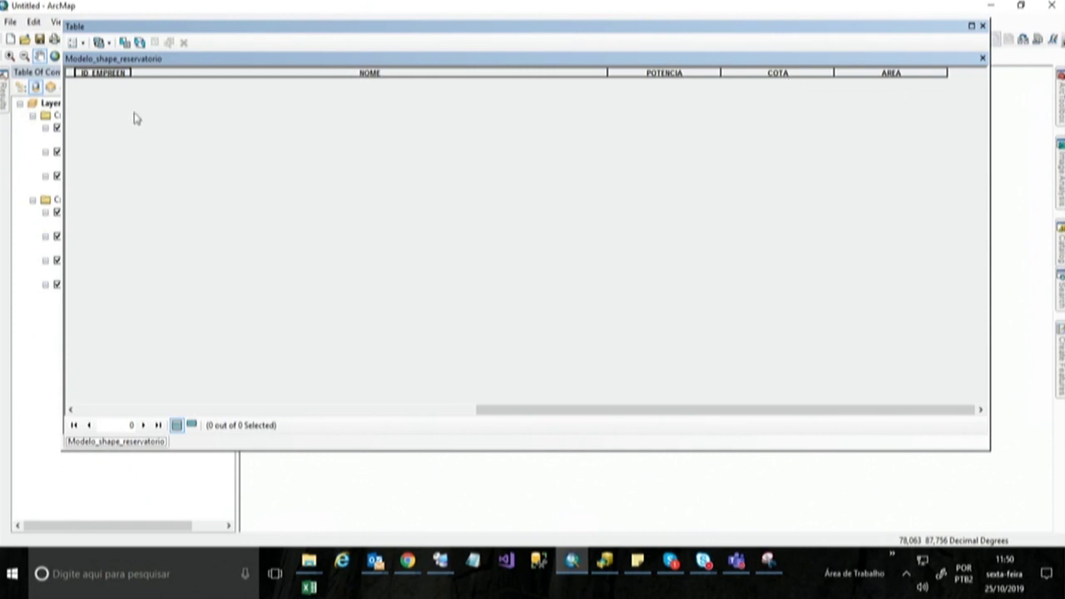
drag(287, 31, 374, 44)
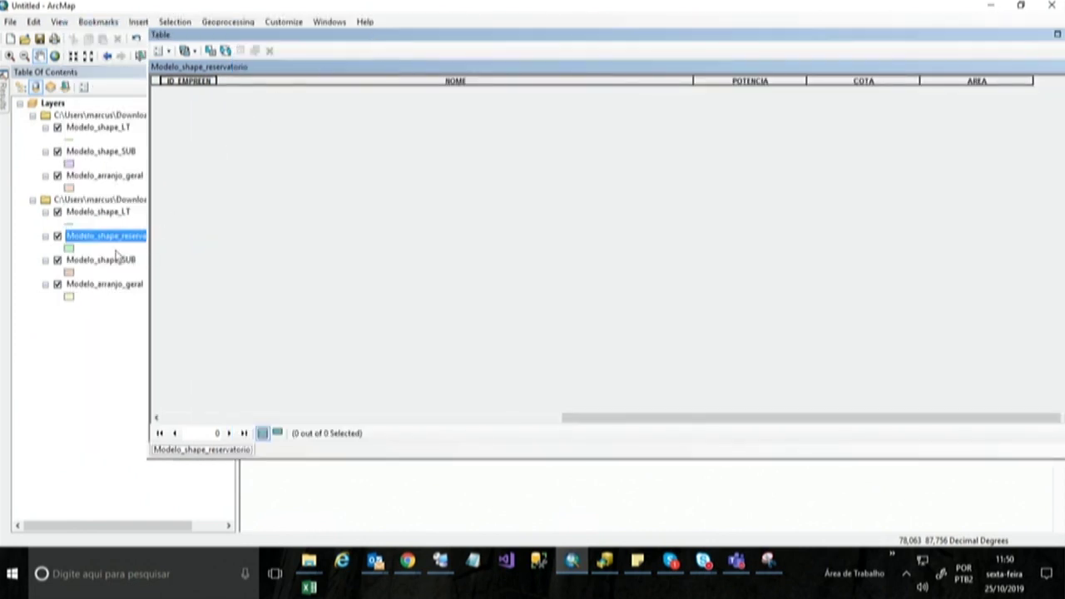
- Open the Modelo_shape_LT attribute table and scroll through its columns
right_click(103, 215)
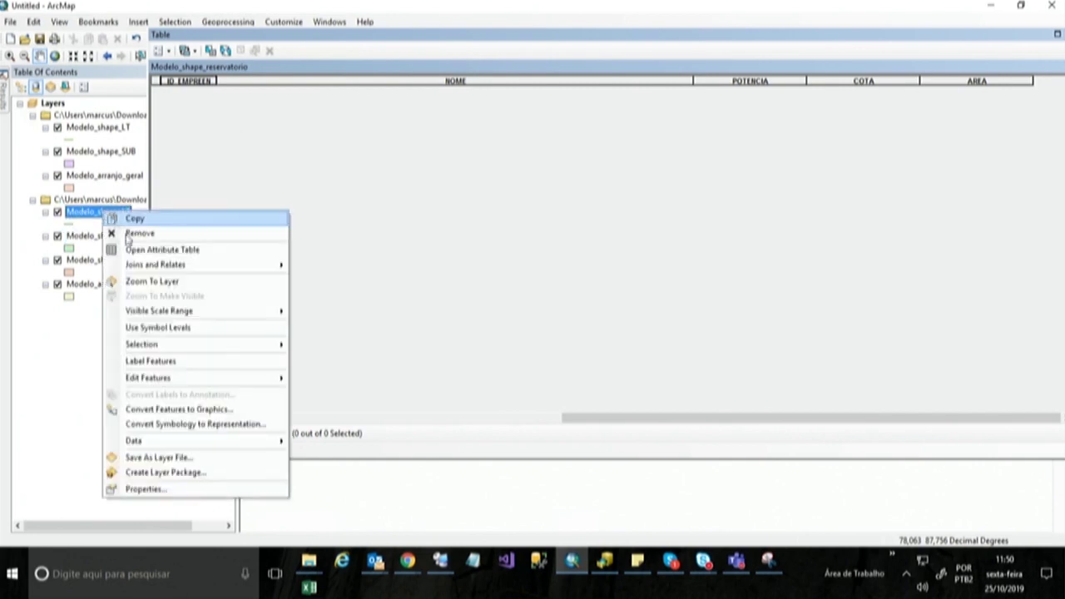
click(197, 248)
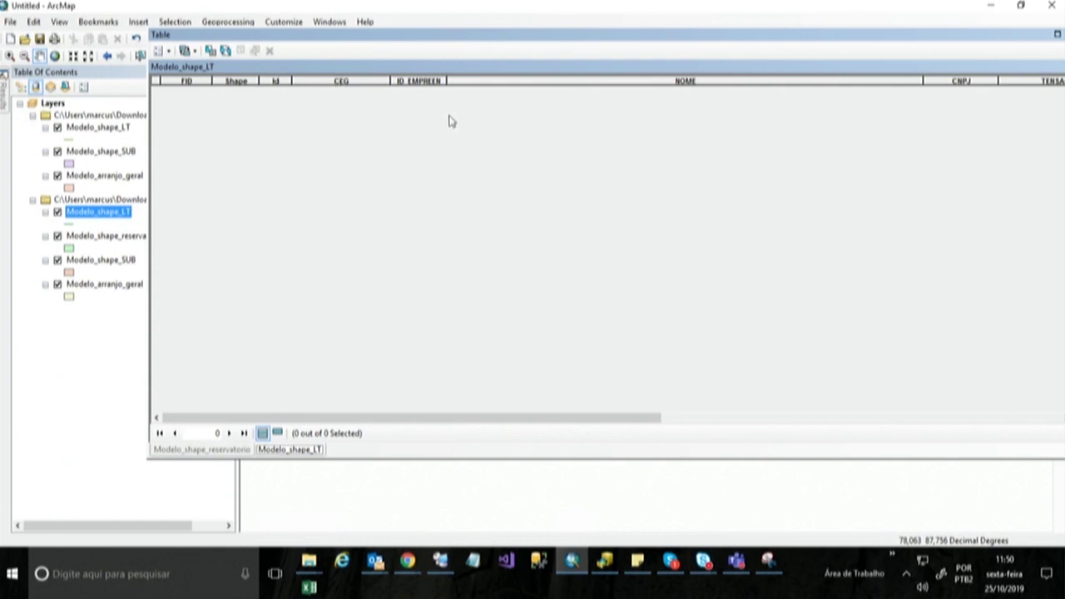
drag(588, 422, 980, 441)
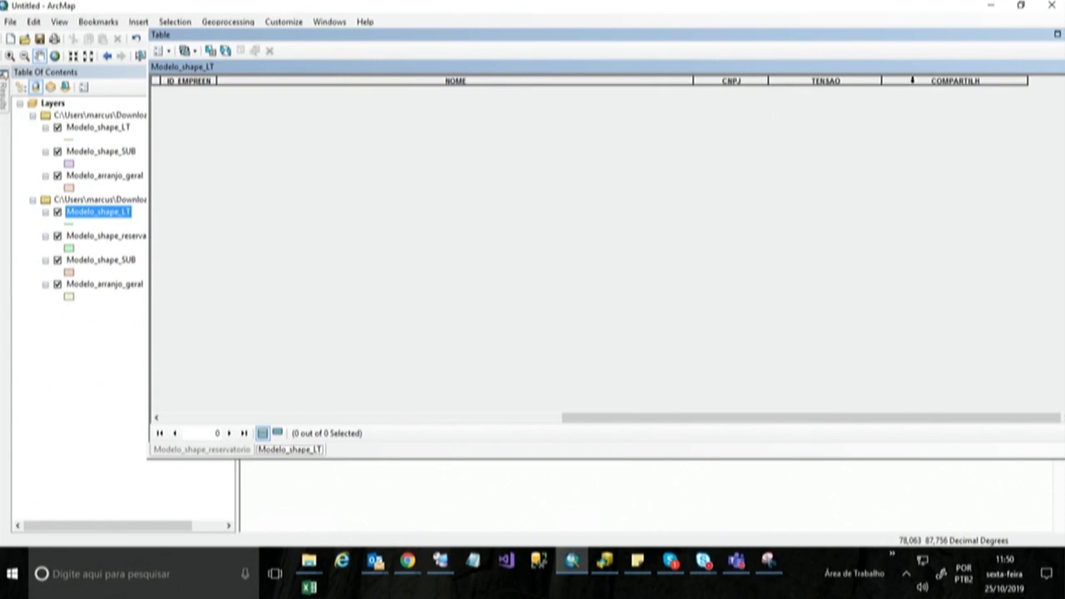
- Open the Modelo_shape_SUB attribute table and scroll its columns from CNPJ to CONEXAO
right_click(119, 263)
click(212, 292)
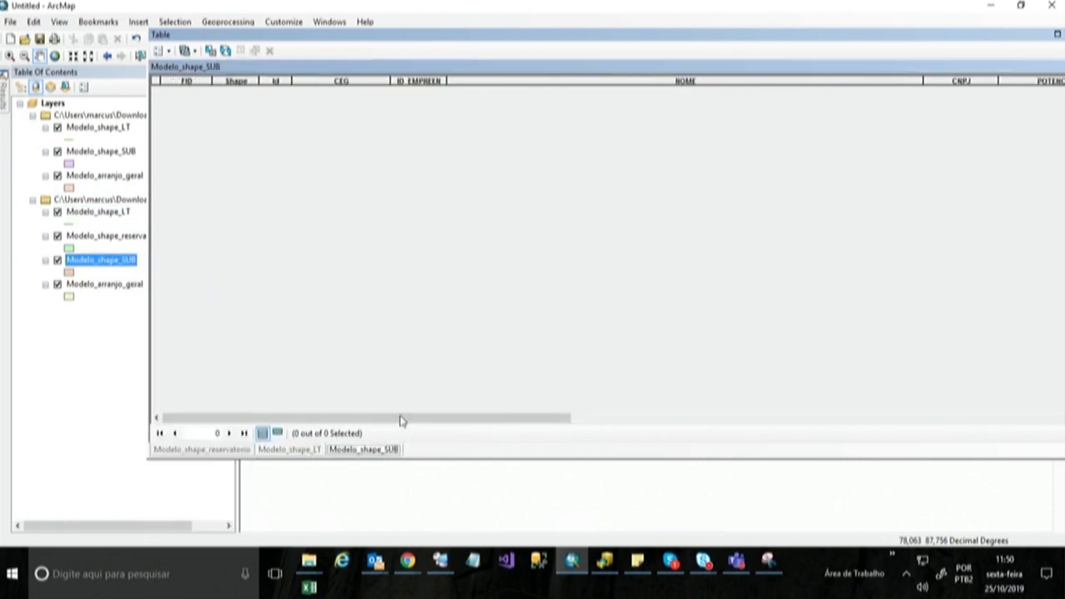
drag(435, 421, 948, 427)
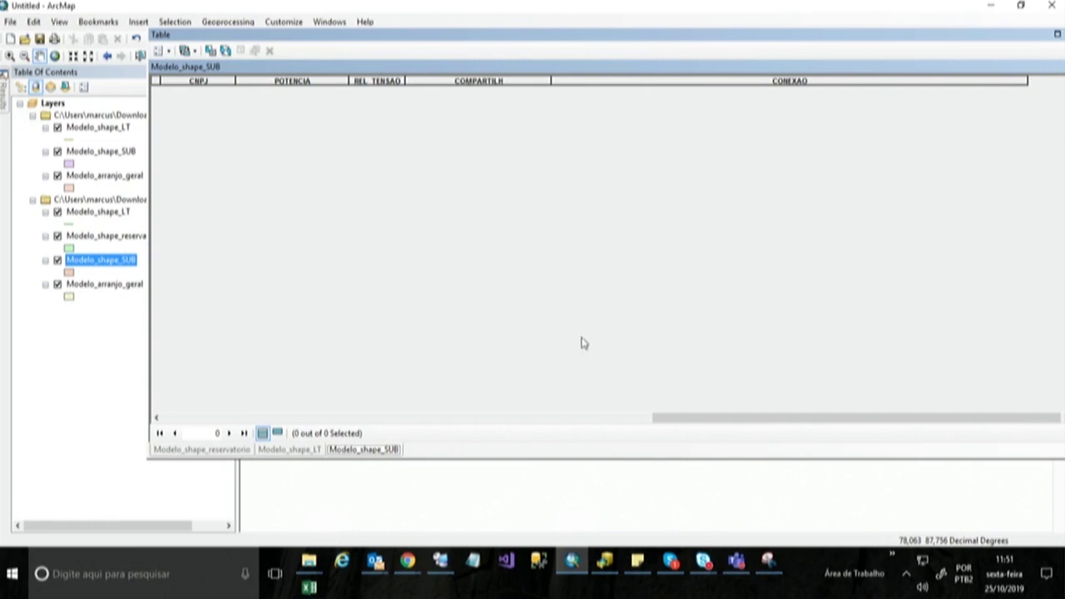
drag(683, 417, 239, 426)
drag(563, 426, 950, 423)
- Open Modelo_arranjo_geral's attribute table, scroll its CEG to CNPJ fields, and dock it beside the layers
right_click(108, 284)
click(202, 39)
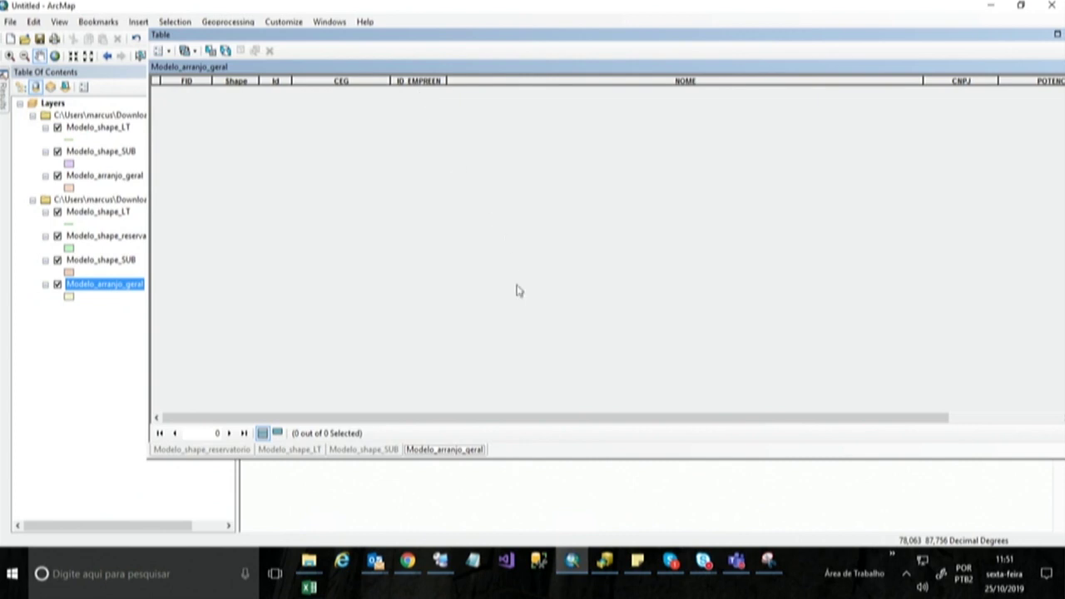
drag(567, 419, 928, 300)
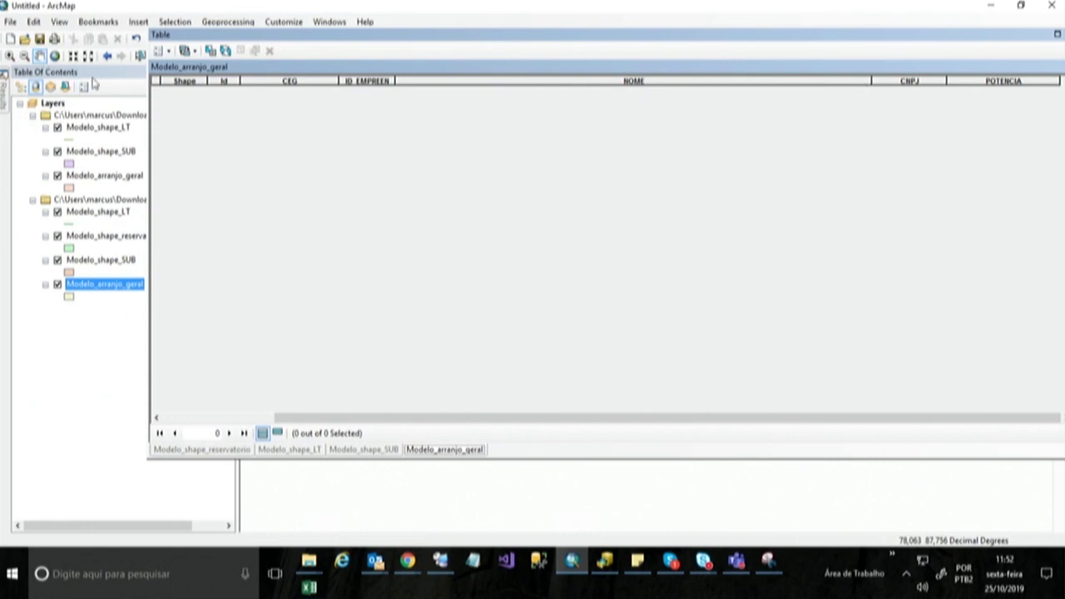
drag(333, 34, 678, 123)
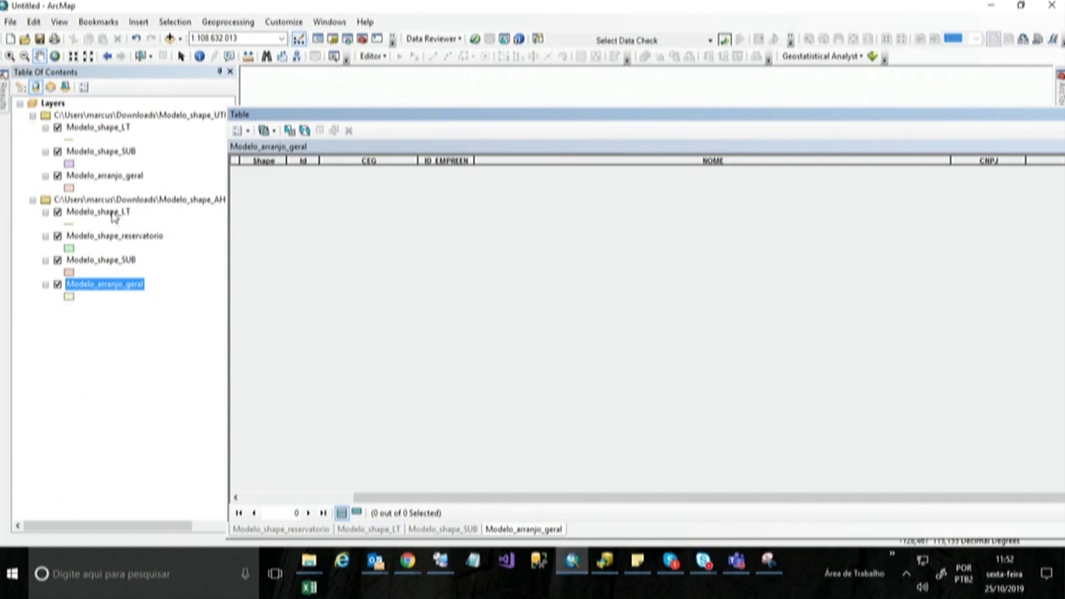
right_click(115, 214)
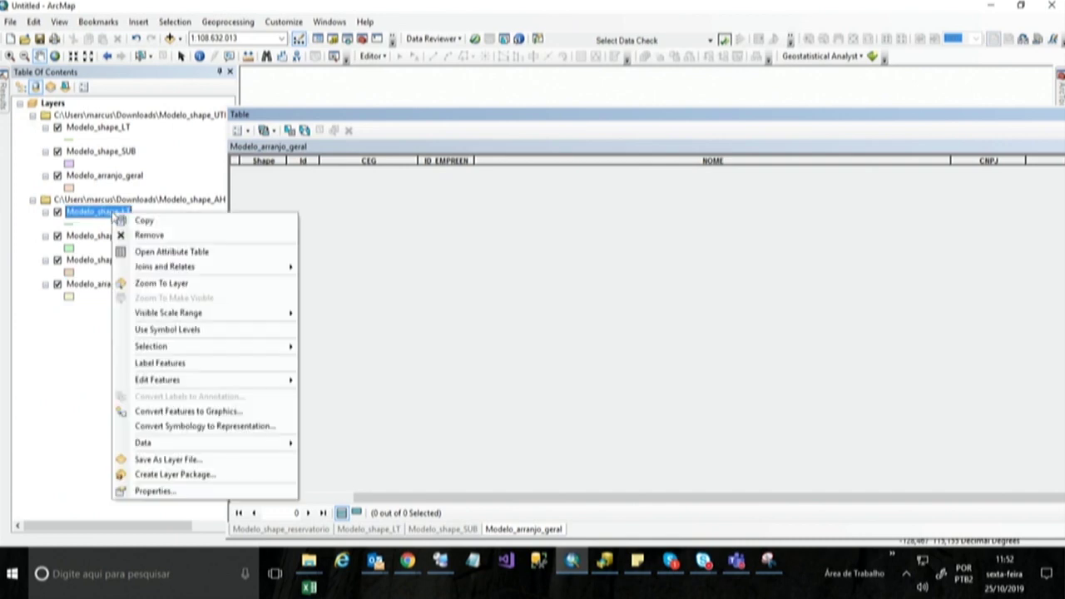
click(169, 491)
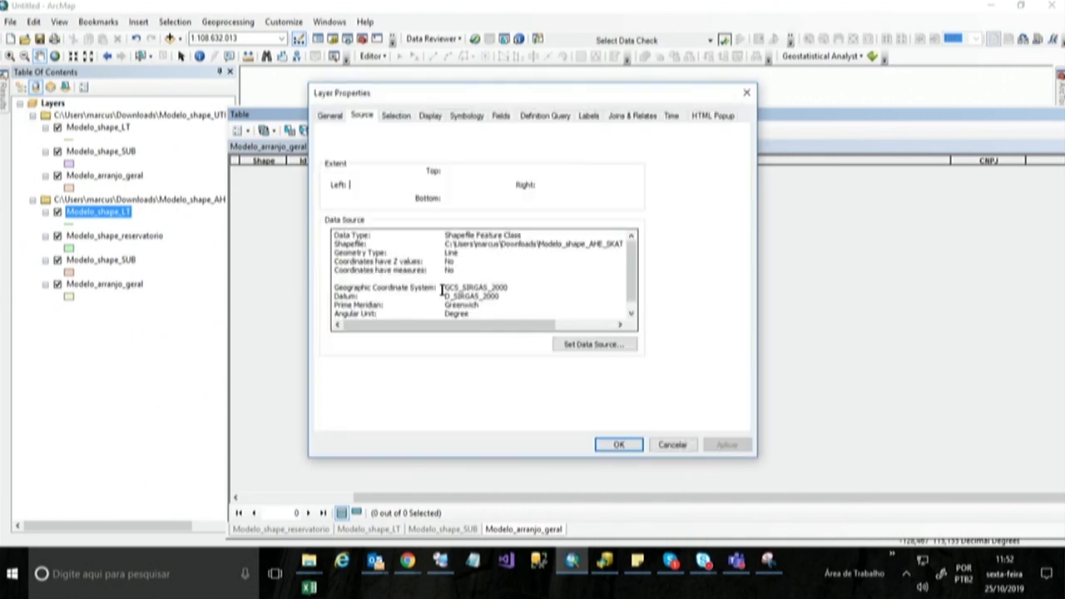
drag(360, 291, 447, 291)
click(464, 287)
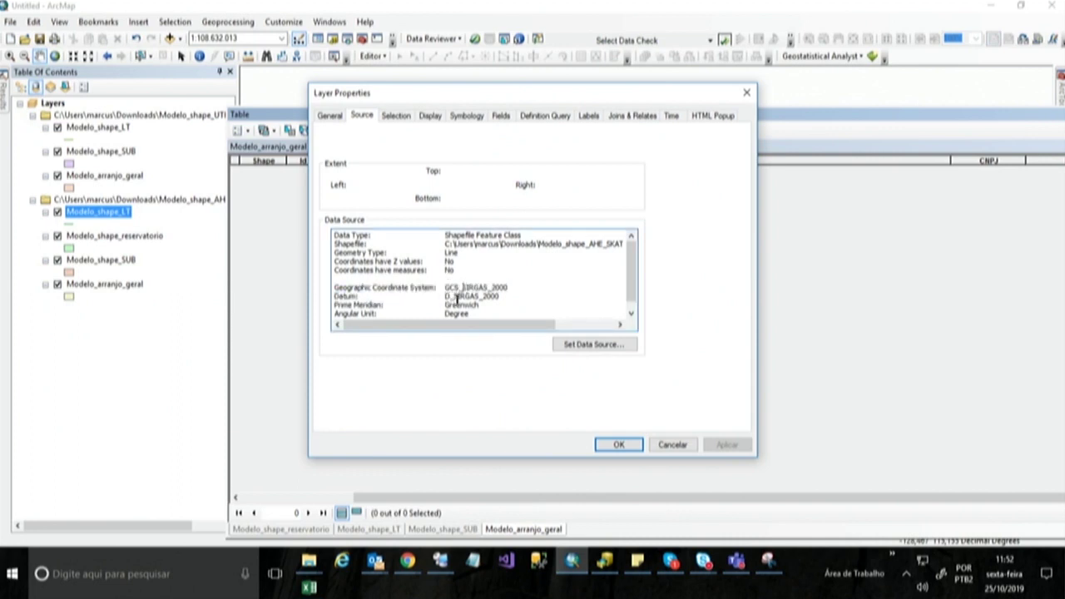
mouse_move(633, 271)
mouse_down()
mouse_move(629, 304)
mouse_move(632, 262)
mouse_up()
drag(445, 287, 504, 287)
click(507, 288)
click(672, 446)
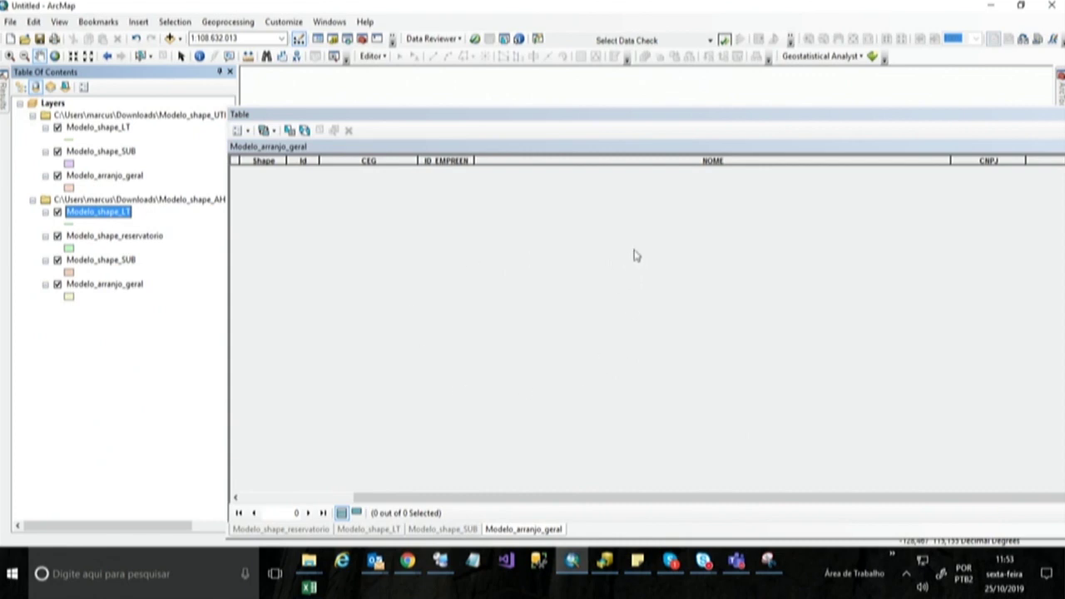
- Float the table window holding the four AHE layers' attribute tables over the map
drag(880, 119, 701, 88)
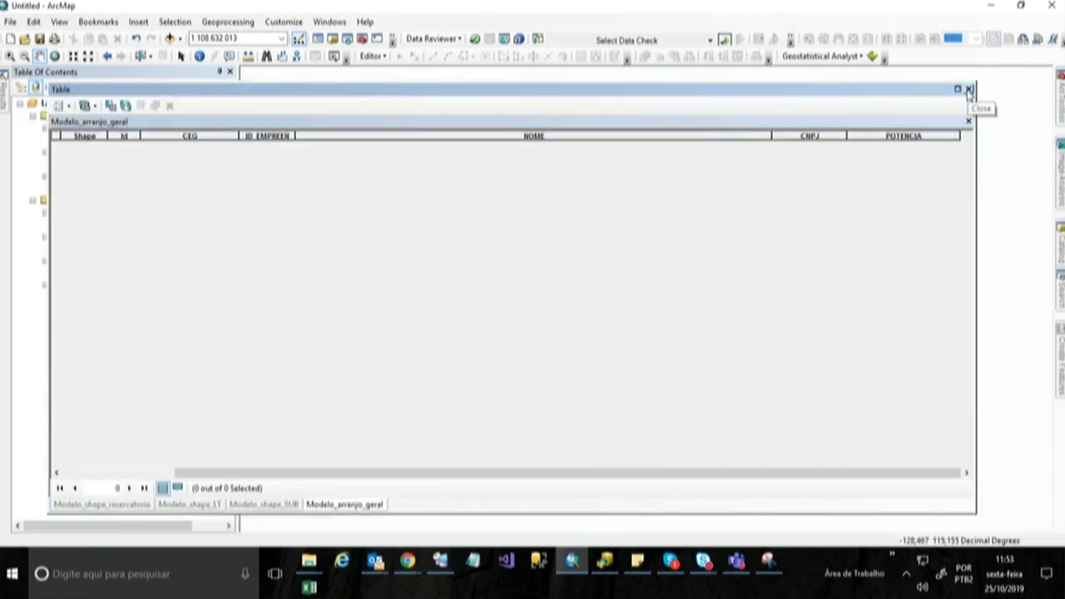
click(668, 15)
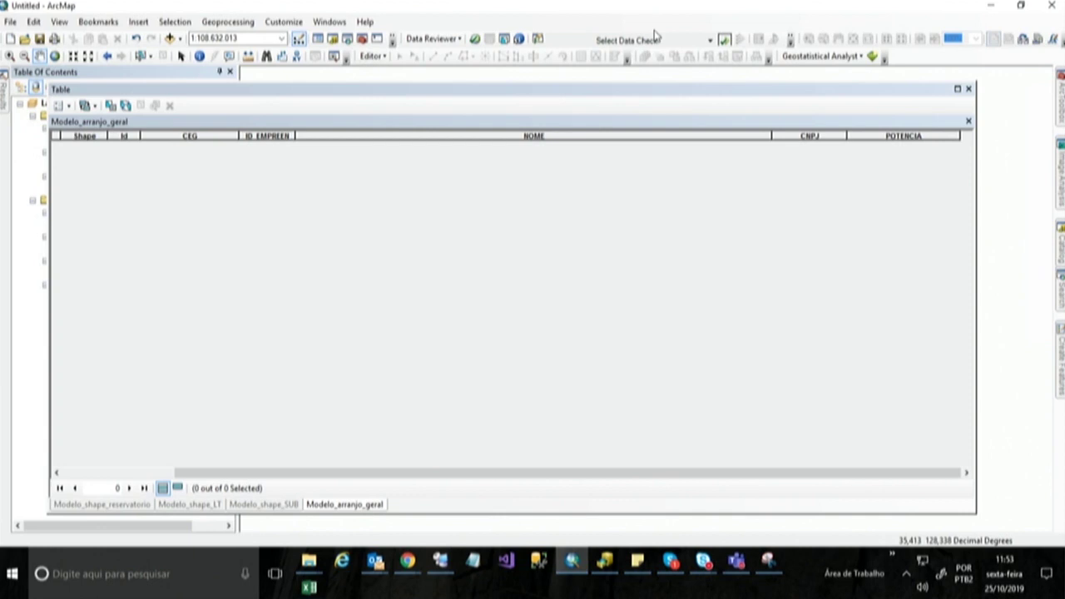
click(180, 39)
click(241, 83)
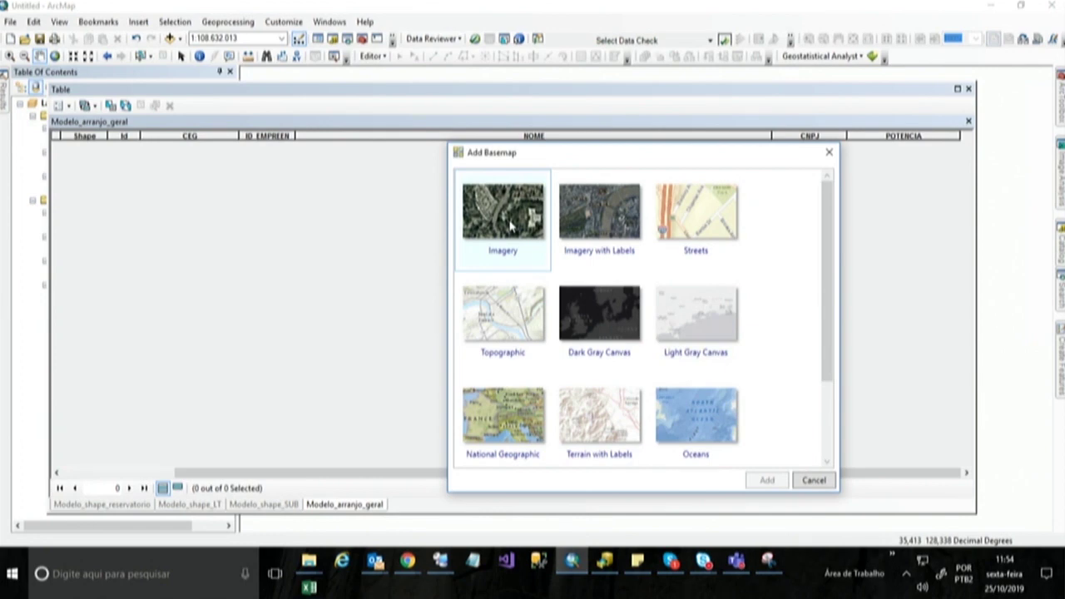
click(829, 153)
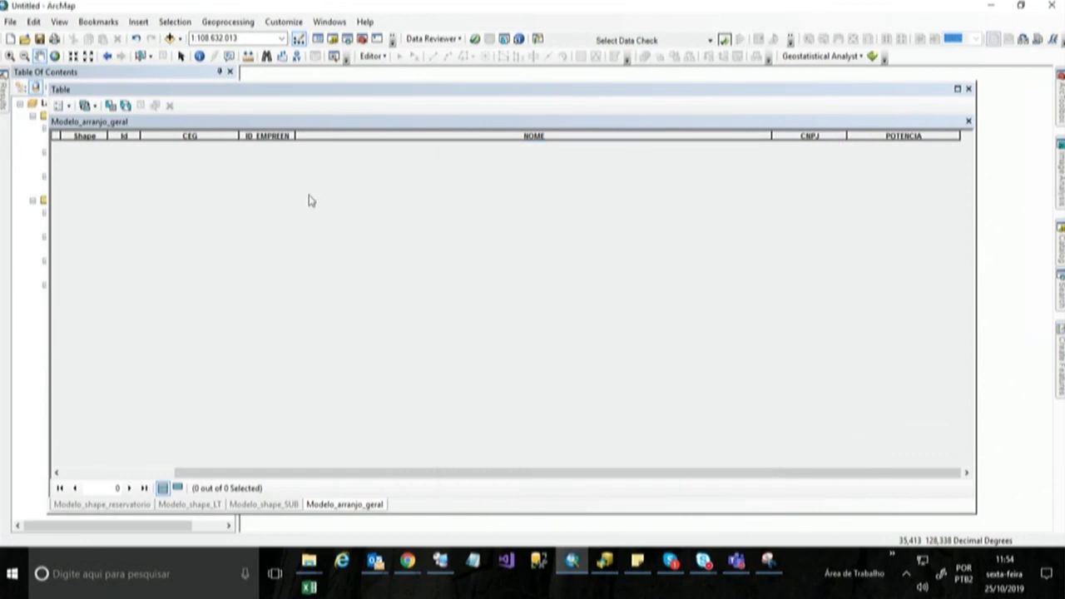
- Close the attribute table and inspect the lock files in the Modelo_shape_AHE_SKATE folder
click(968, 89)
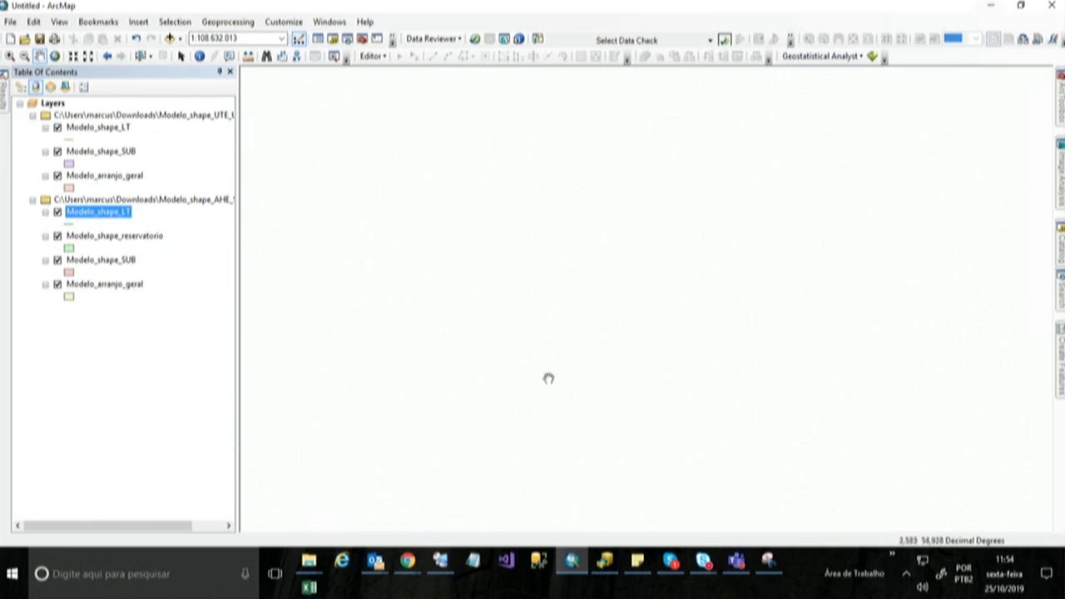
mouse_move(308, 560)
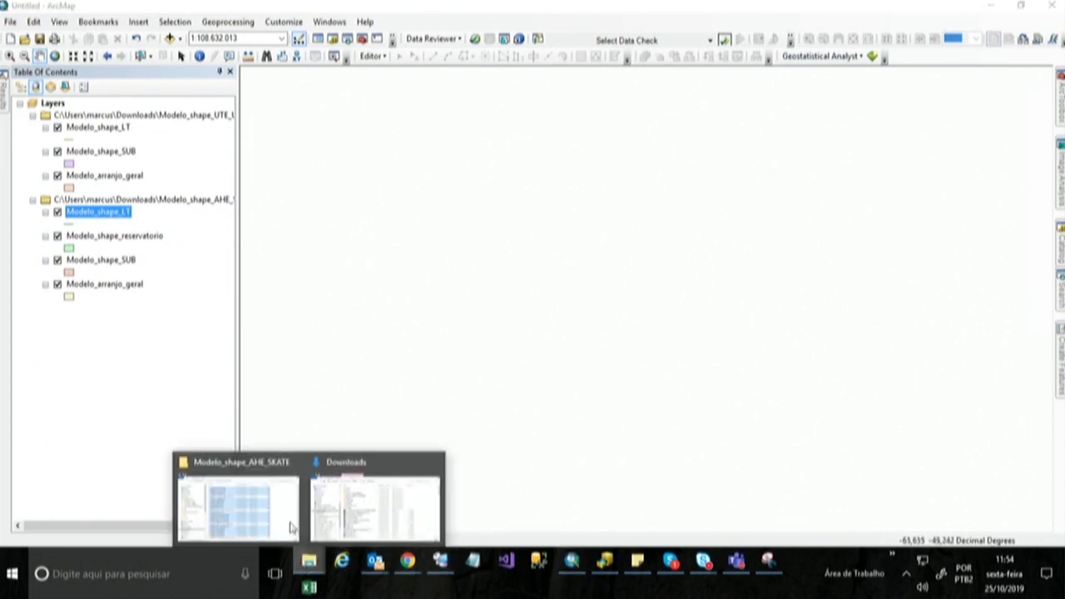
click(291, 527)
click(873, 226)
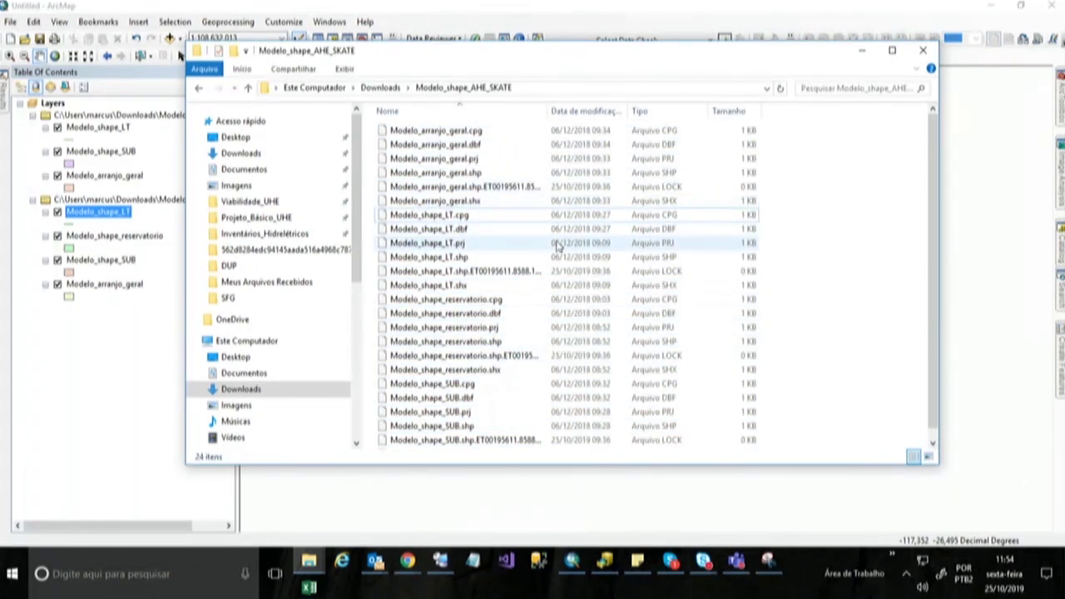
click(509, 191)
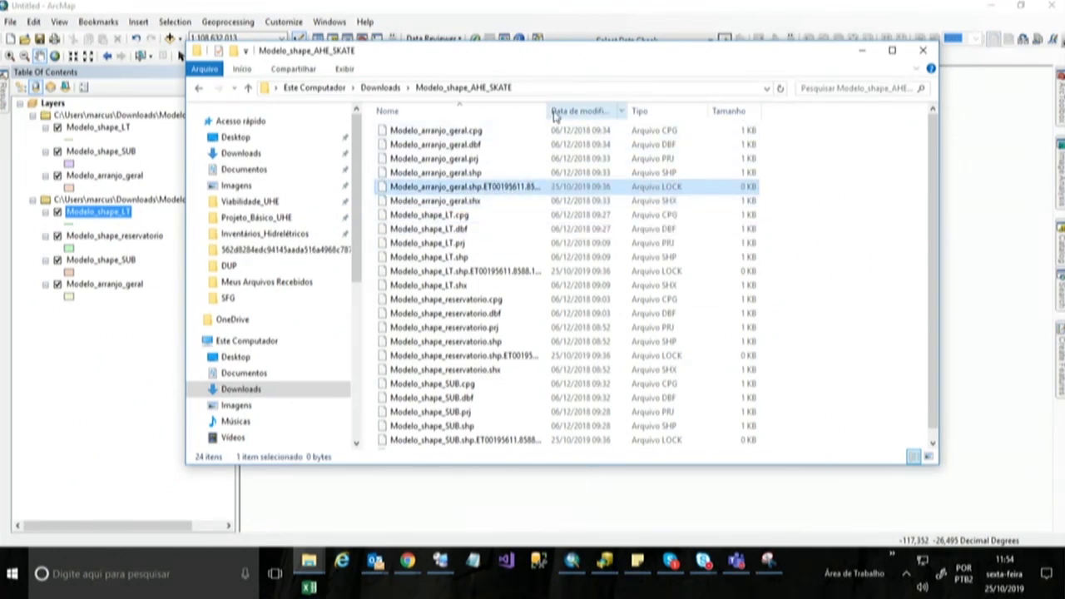
drag(546, 110, 622, 111)
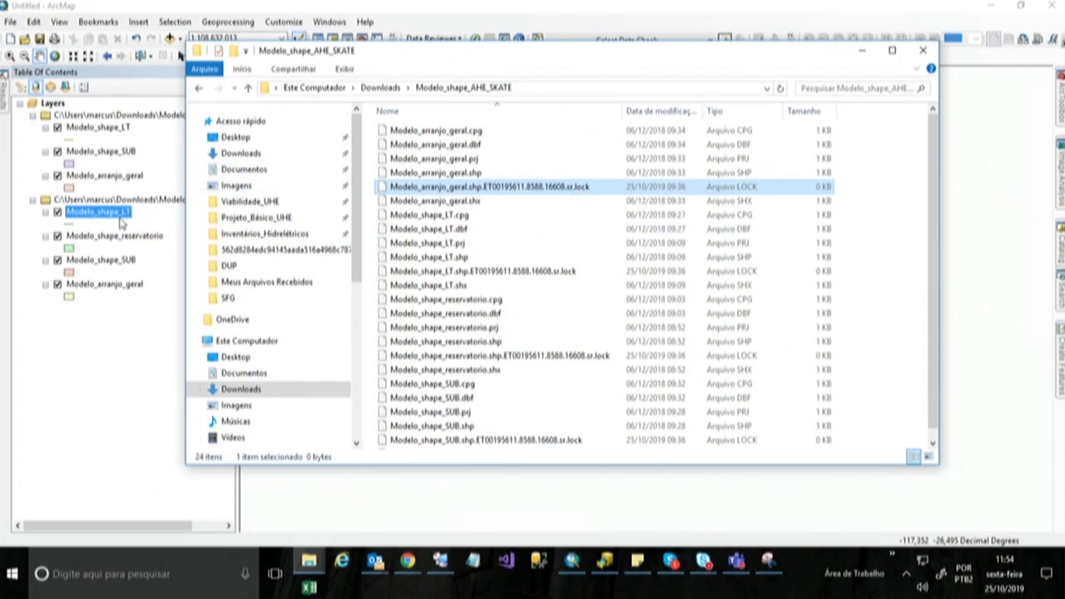
- Remove the AHE group layer from ArcMap and minimize ArcMap
click(117, 203)
right_click(116, 203)
click(155, 209)
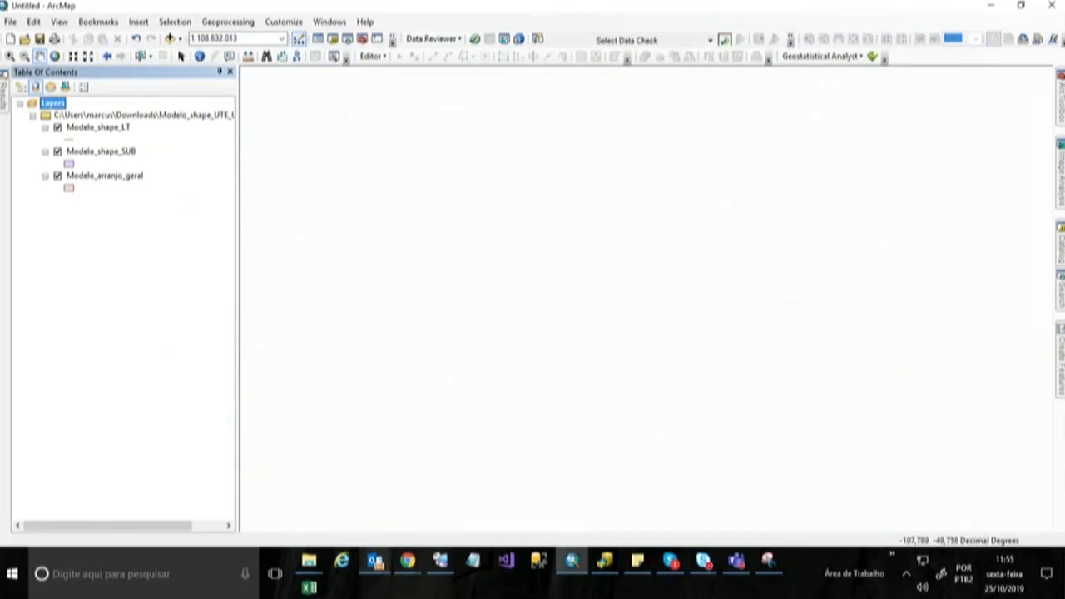
mouse_move(308, 560)
click(248, 509)
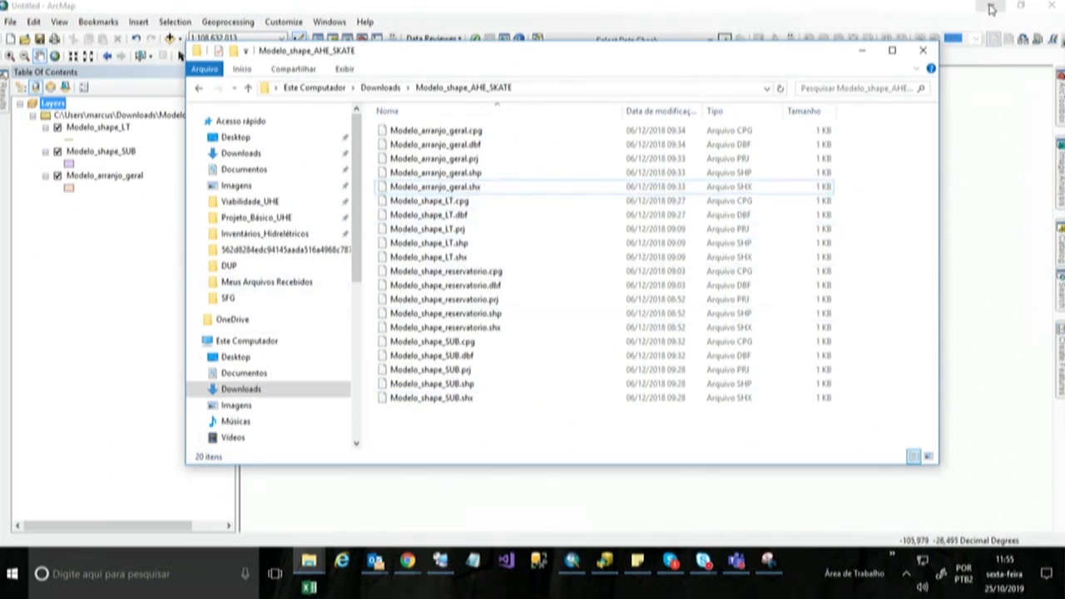
click(990, 7)
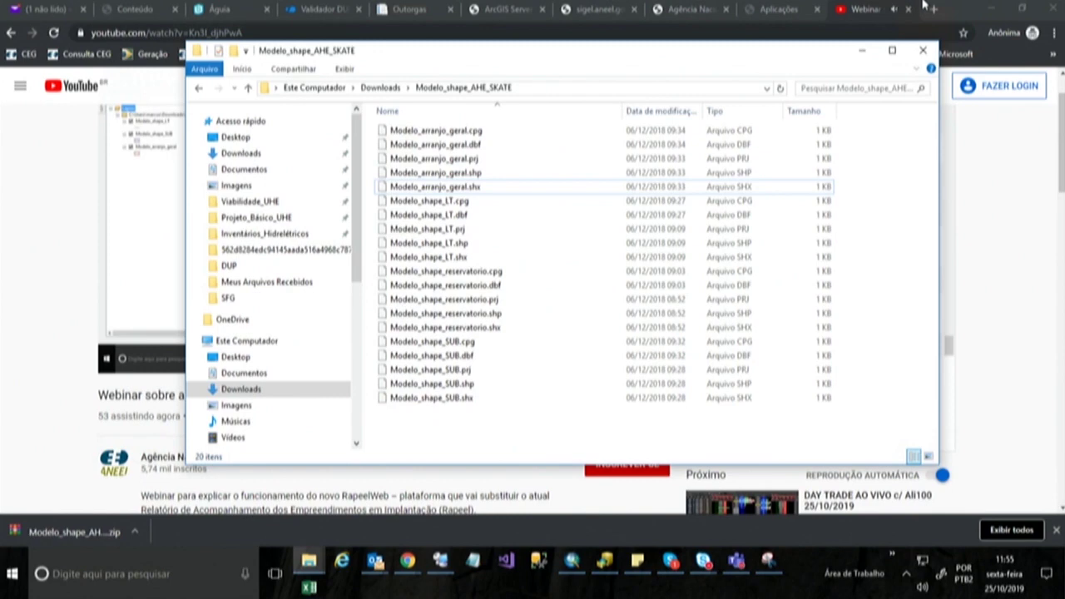
mouse_move(629, 10)
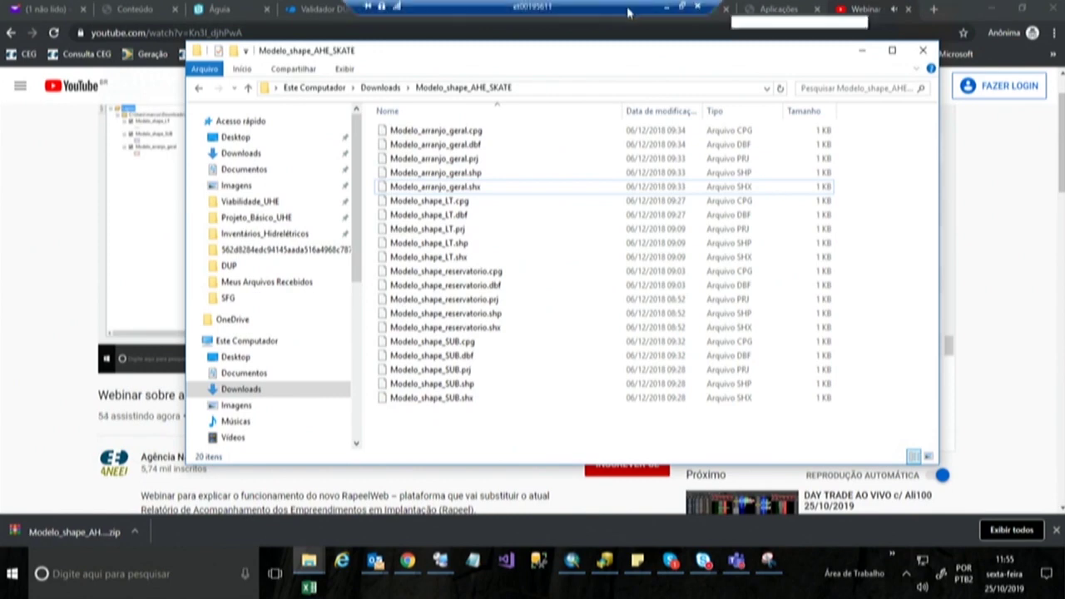
click(667, 7)
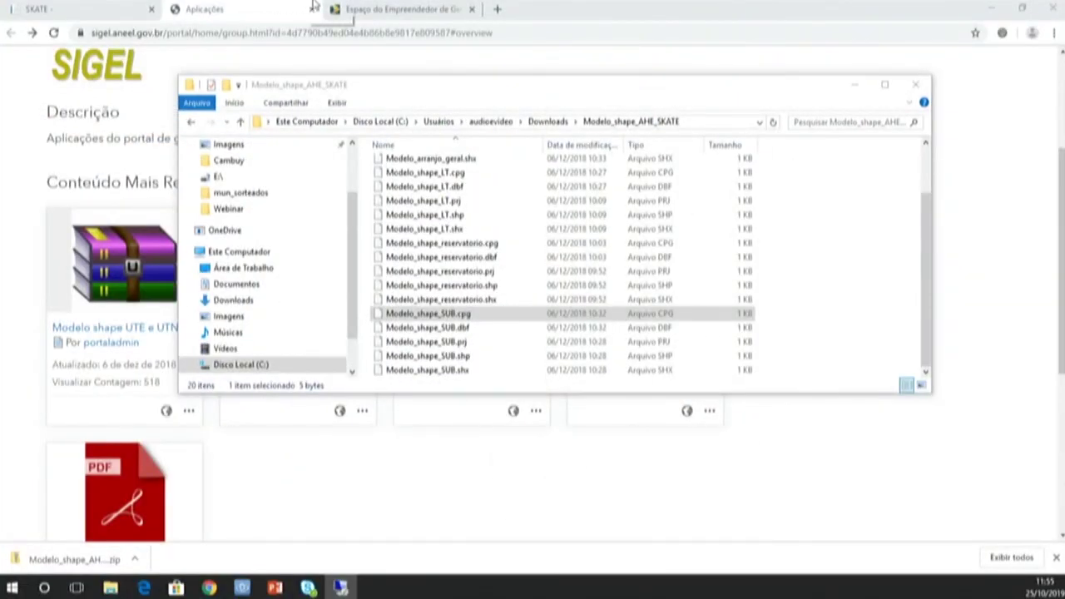
click(852, 86)
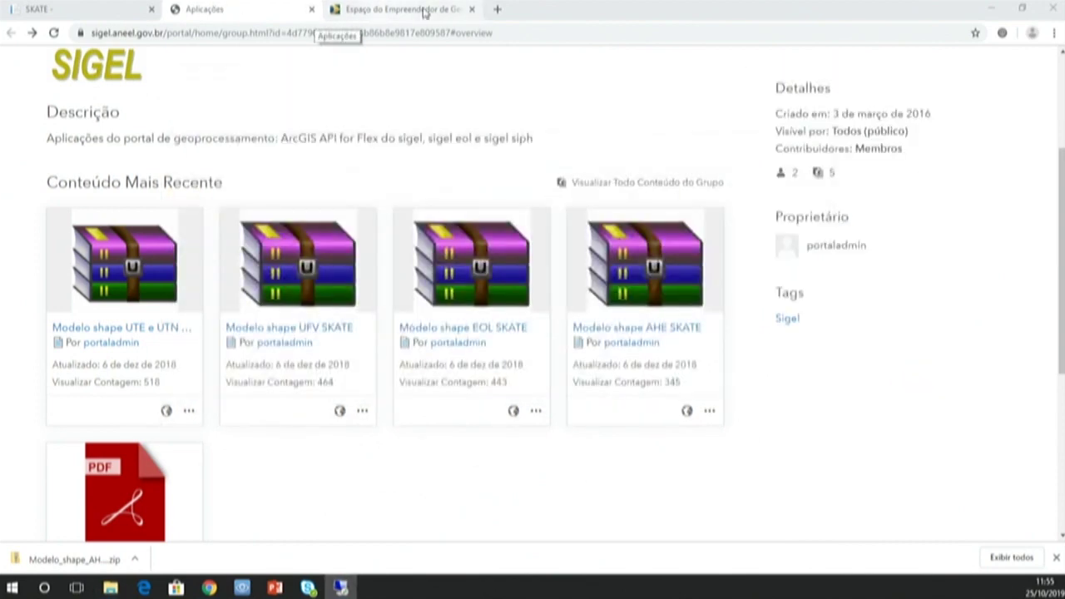
click(73, 11)
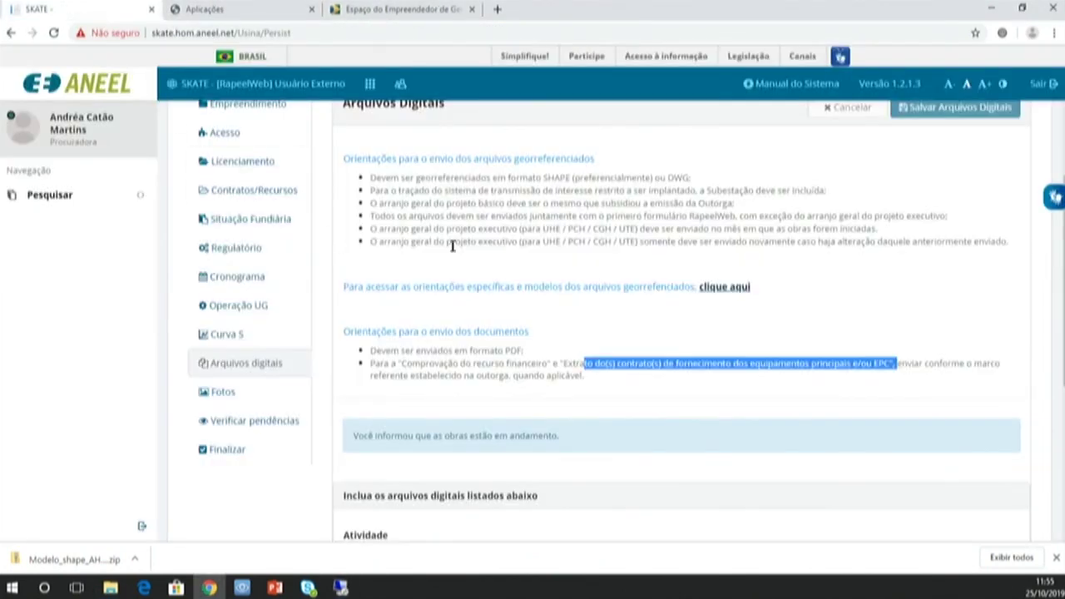
click(736, 397)
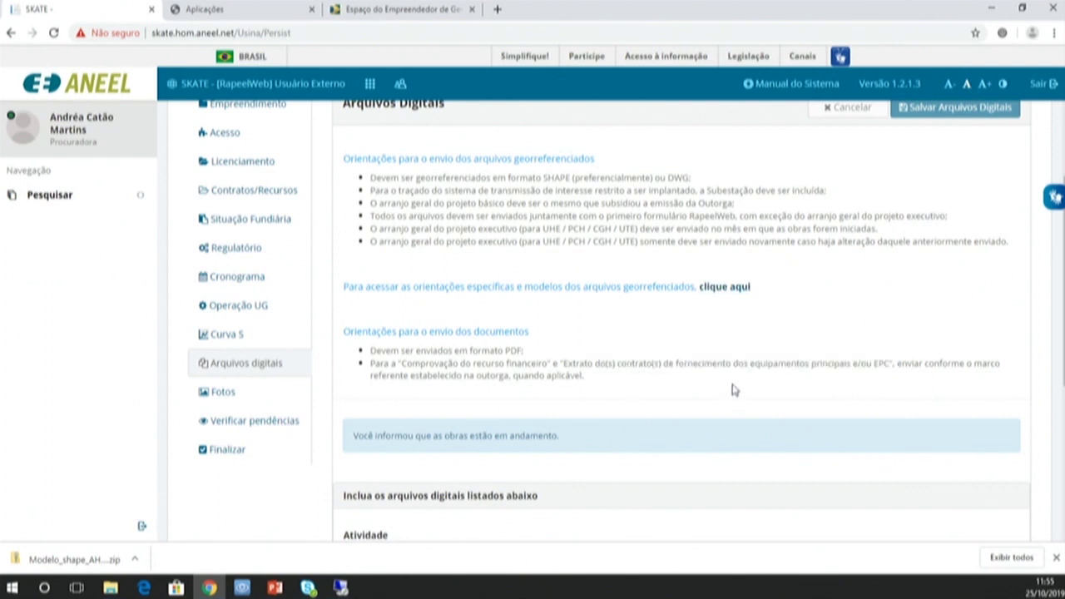
scroll(733, 390, down, 3)
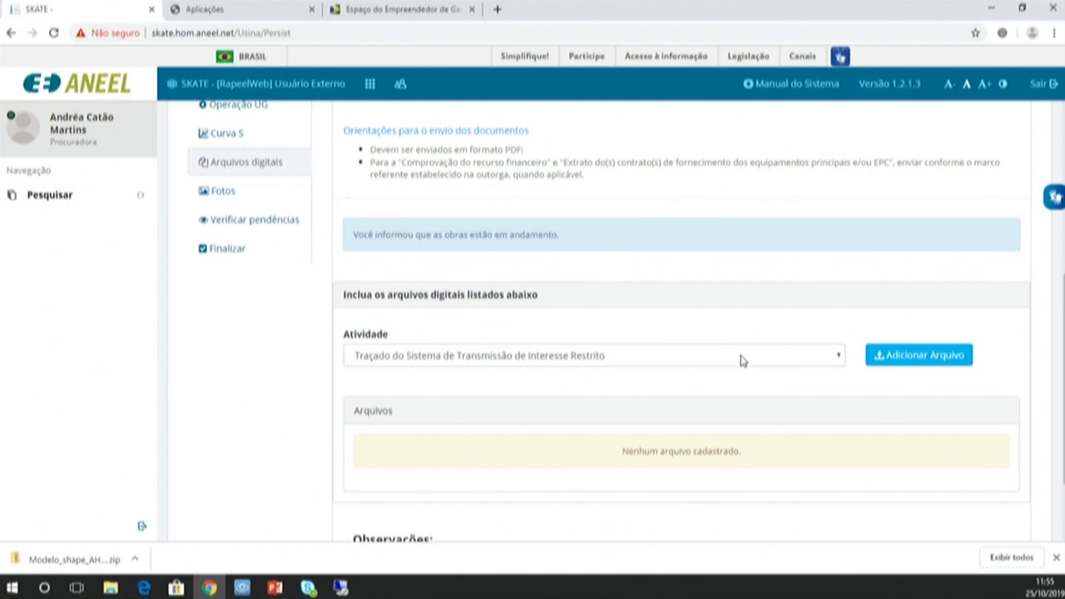
scroll(811, 296, down, 1)
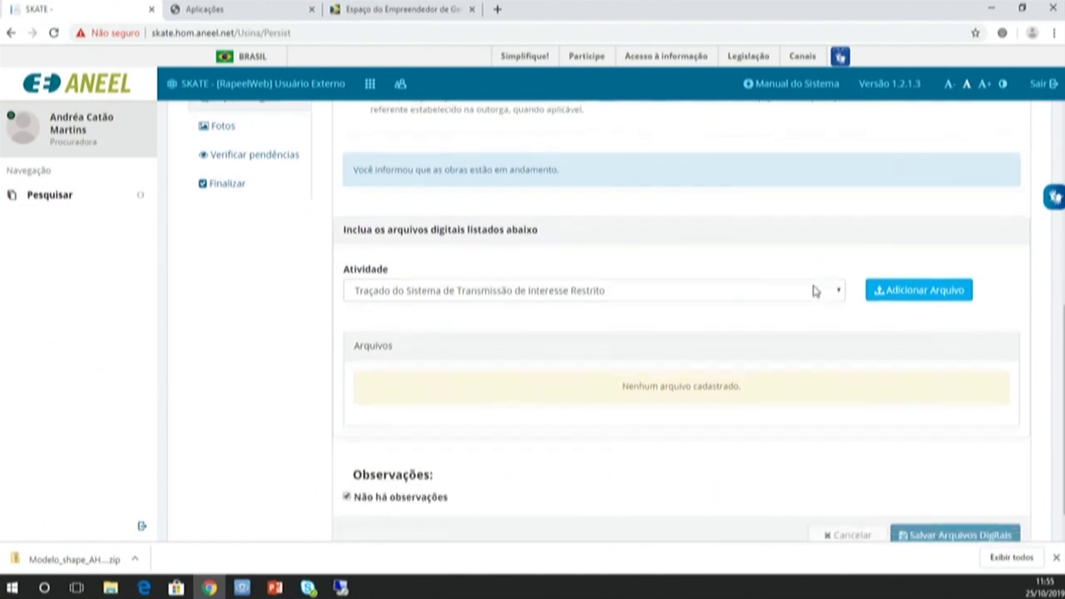
- Attach Modelo_shape_LT.cpg and Modelo_shape_LT.dbf from Downloads > Modelo_shape_AHE_SKATE
click(920, 290)
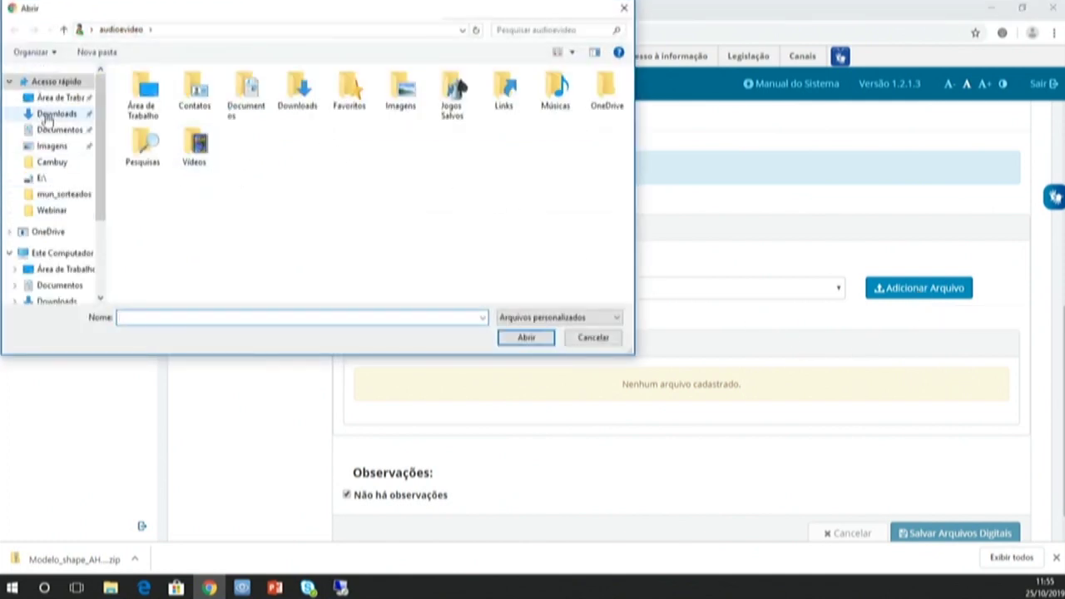
click(52, 114)
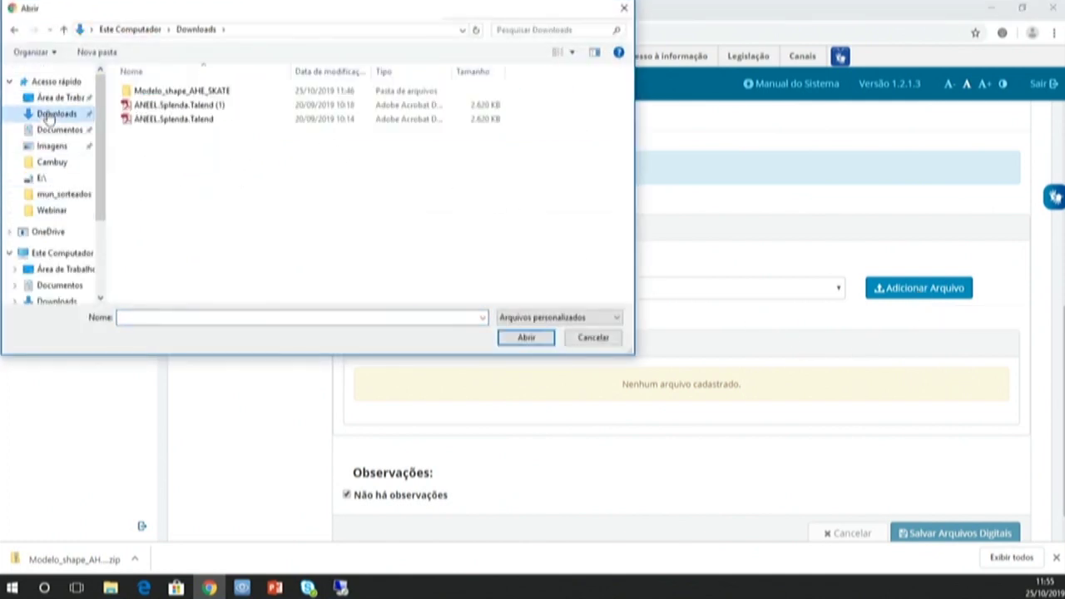
double_click(190, 88)
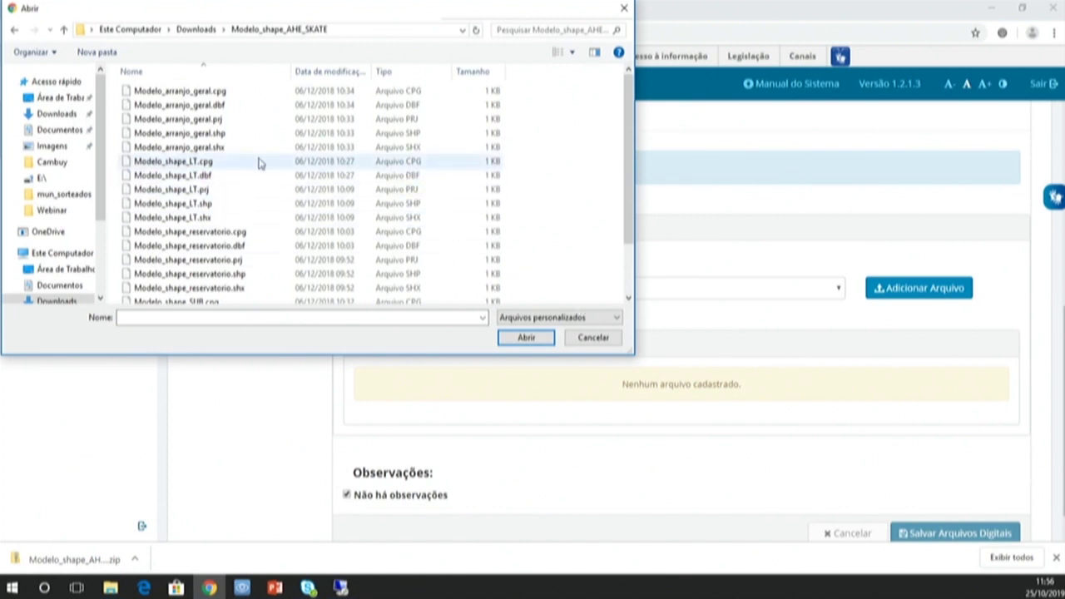
click(200, 163)
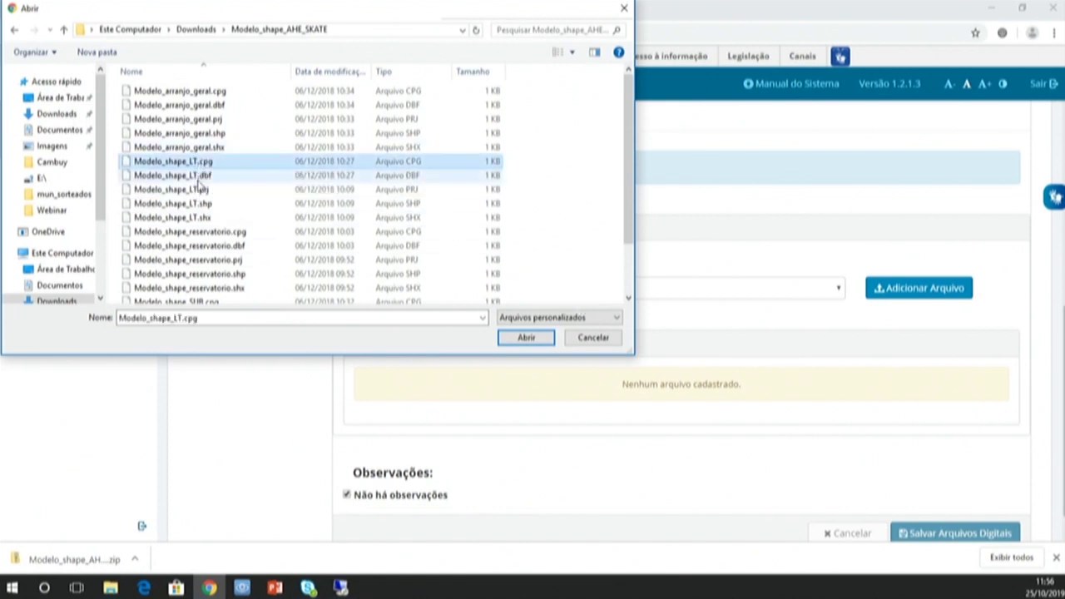
click(202, 177)
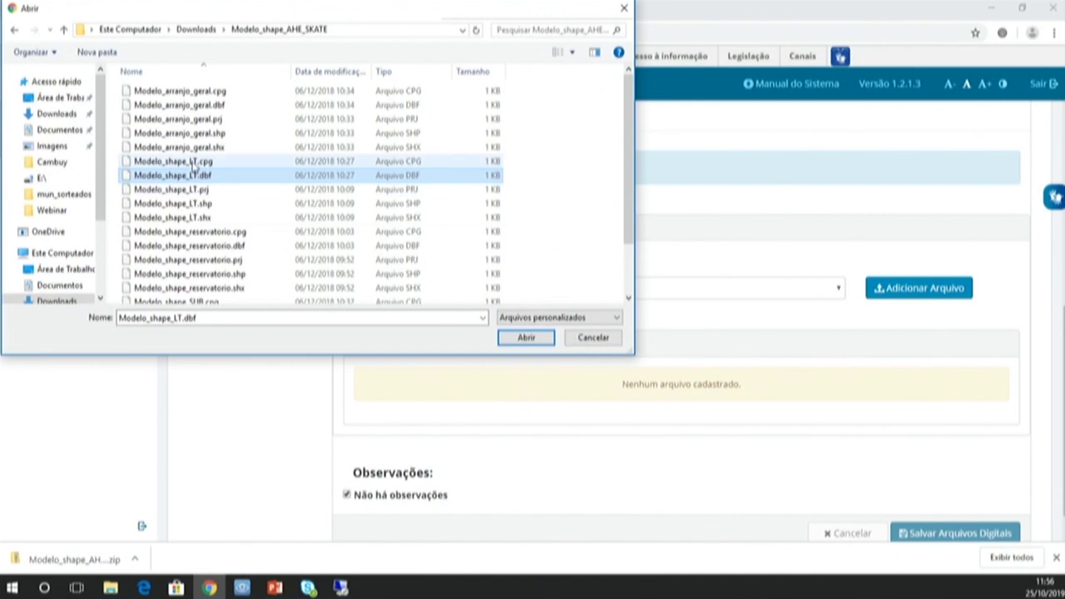
click(194, 164)
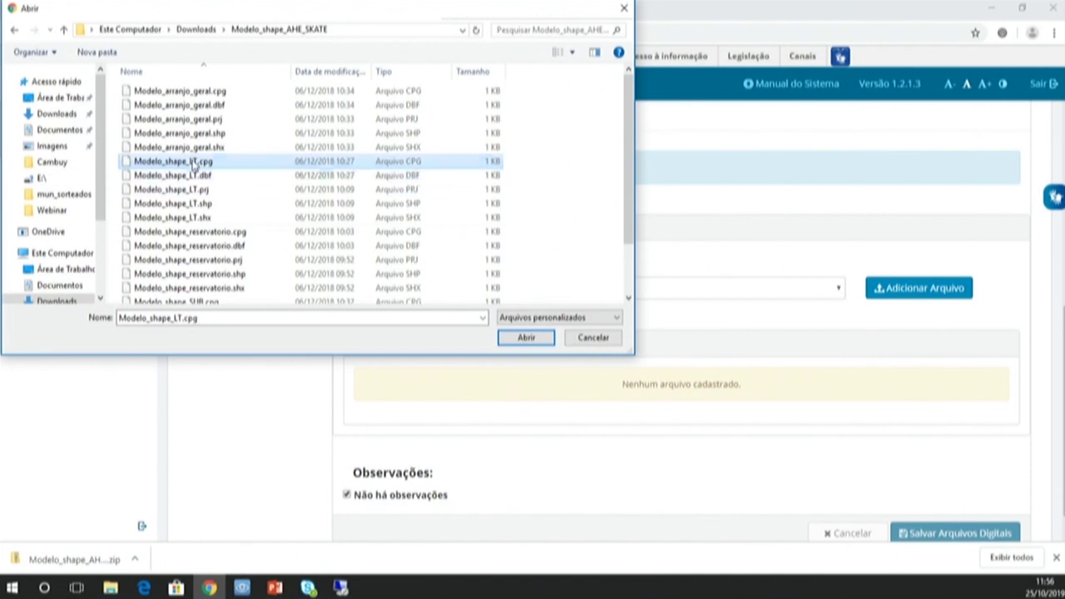
click(526, 338)
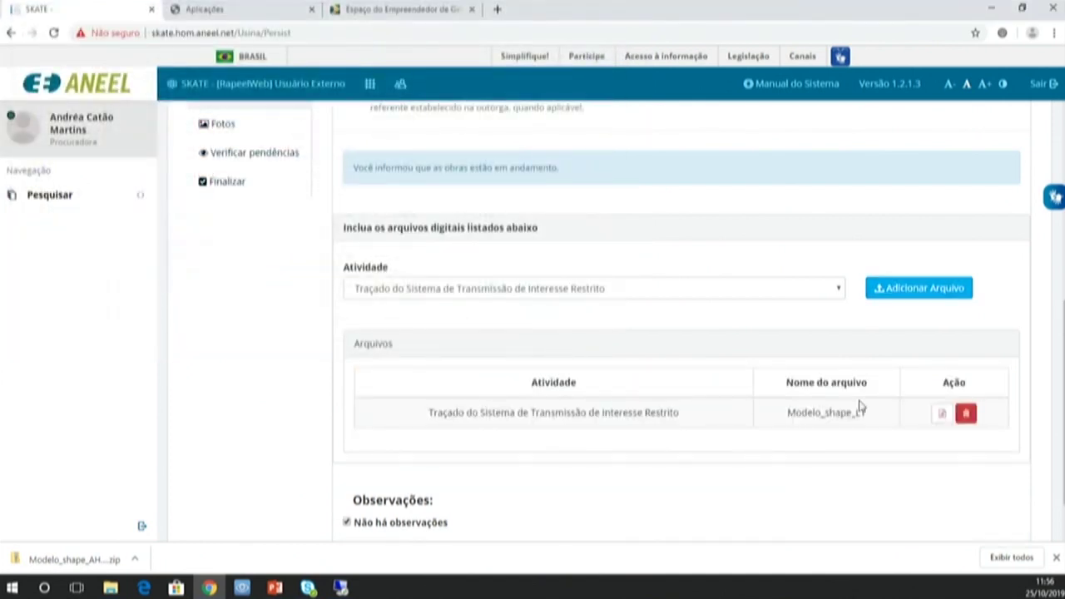
click(922, 287)
click(189, 175)
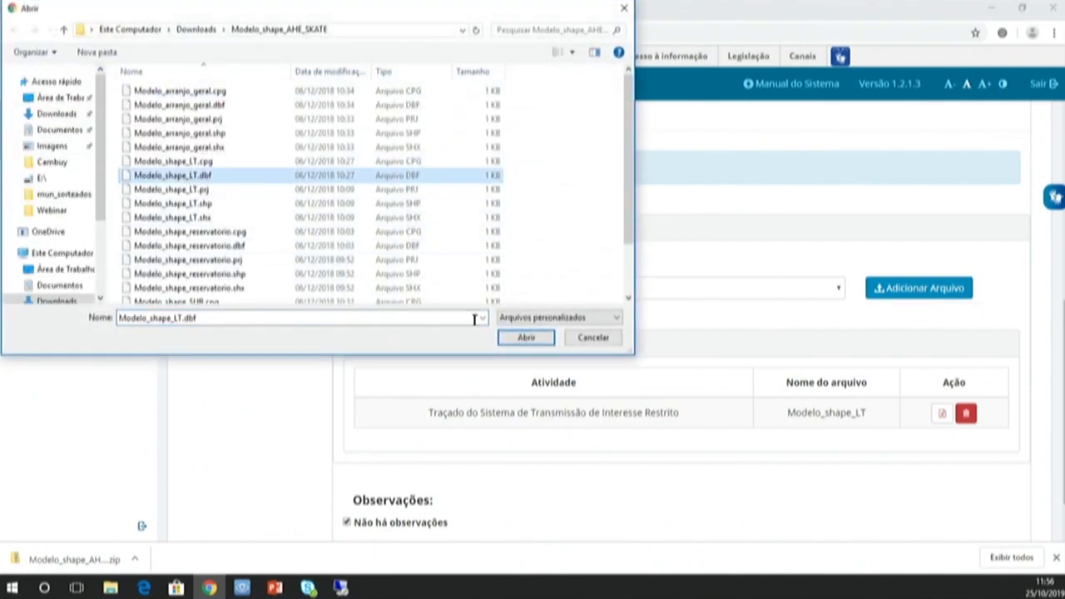
click(526, 338)
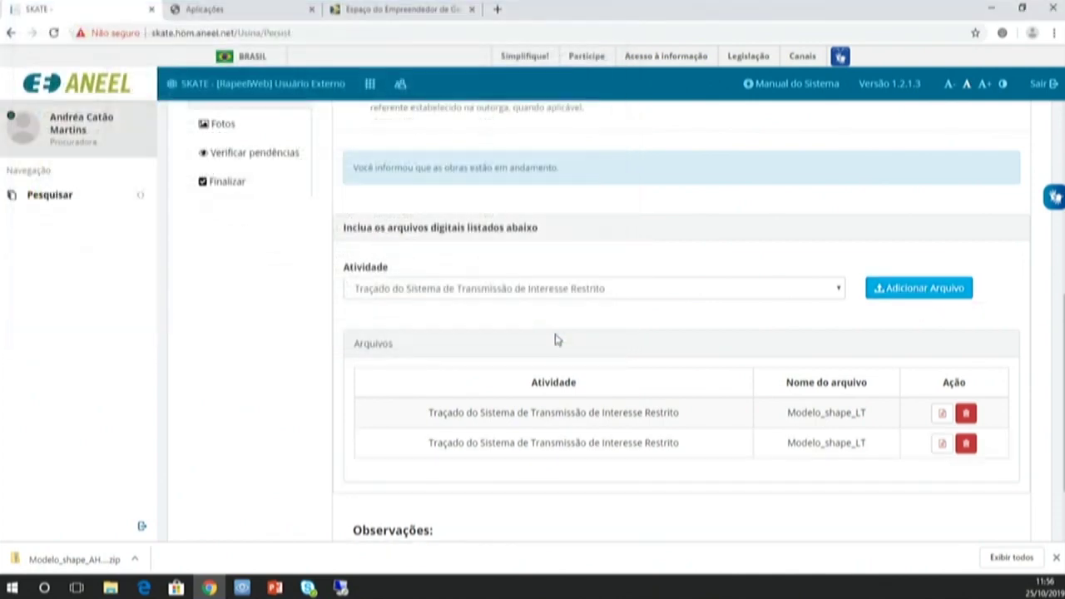
- Attach the remaining Modelo_shape_LT parts: .prj, .shp and .shx
click(892, 286)
click(211, 190)
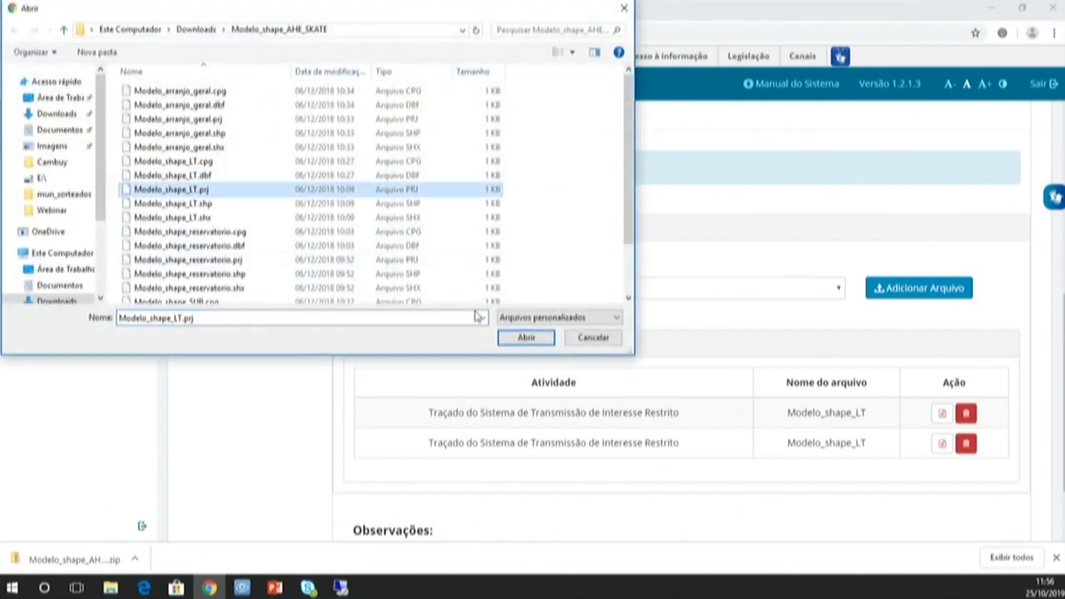
click(525, 341)
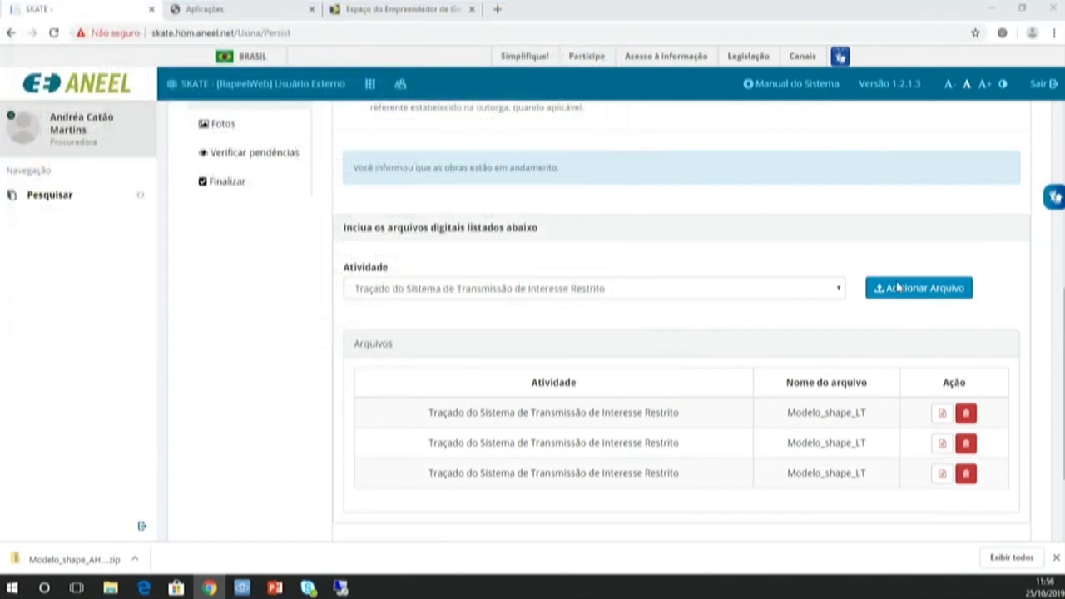
click(915, 288)
click(184, 205)
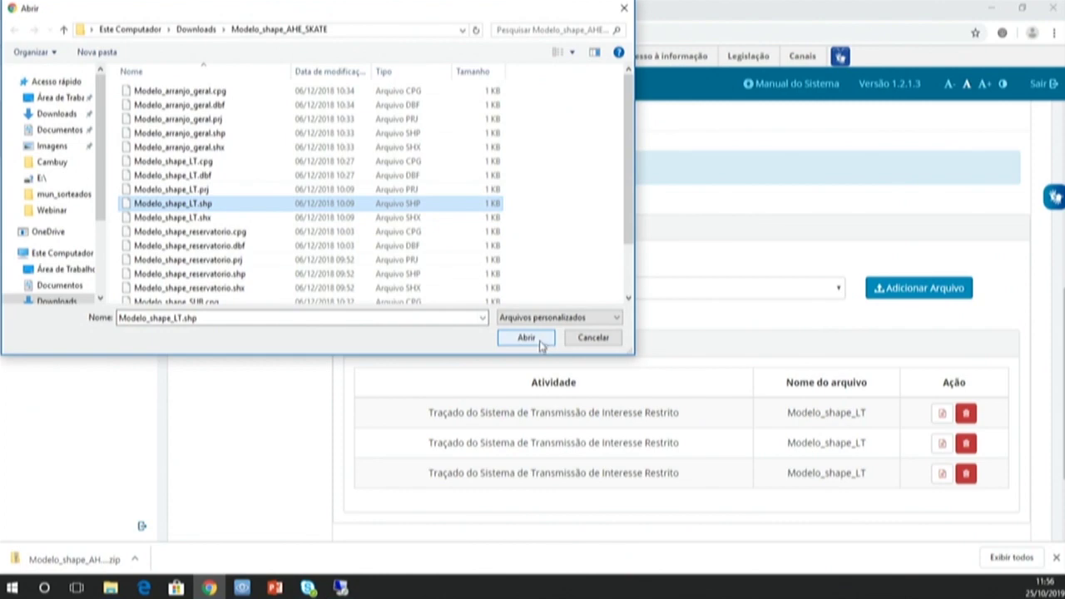
click(541, 340)
click(904, 291)
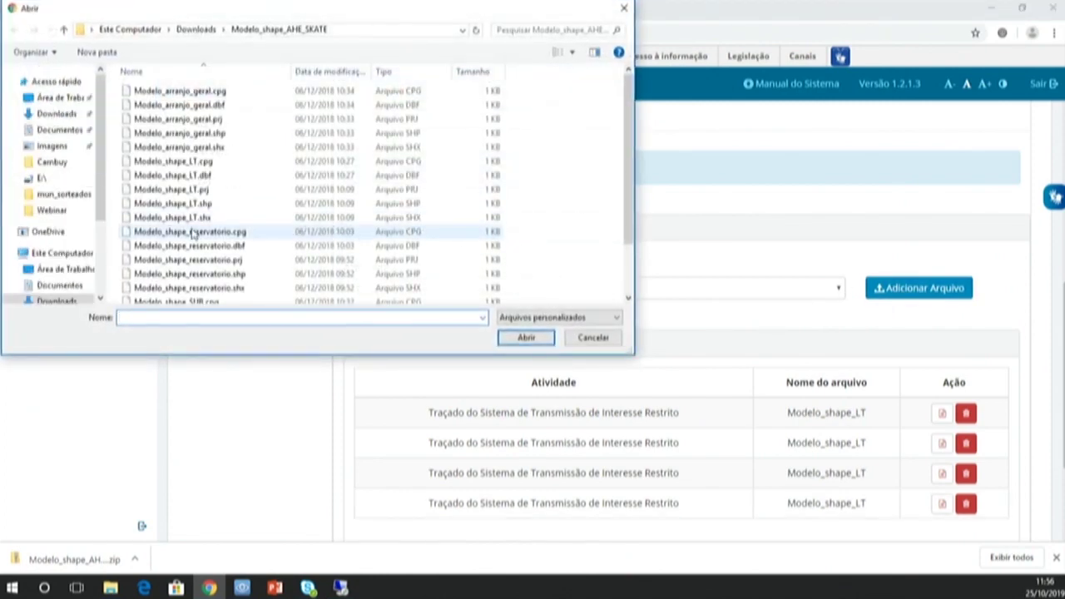
click(171, 218)
click(524, 337)
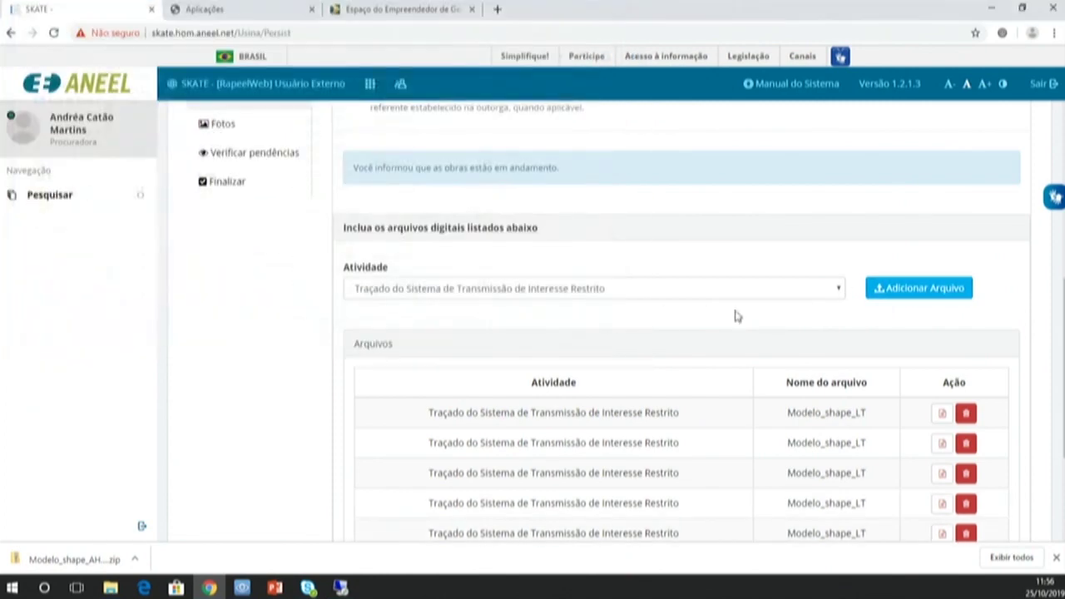
scroll(732, 312, down, 2)
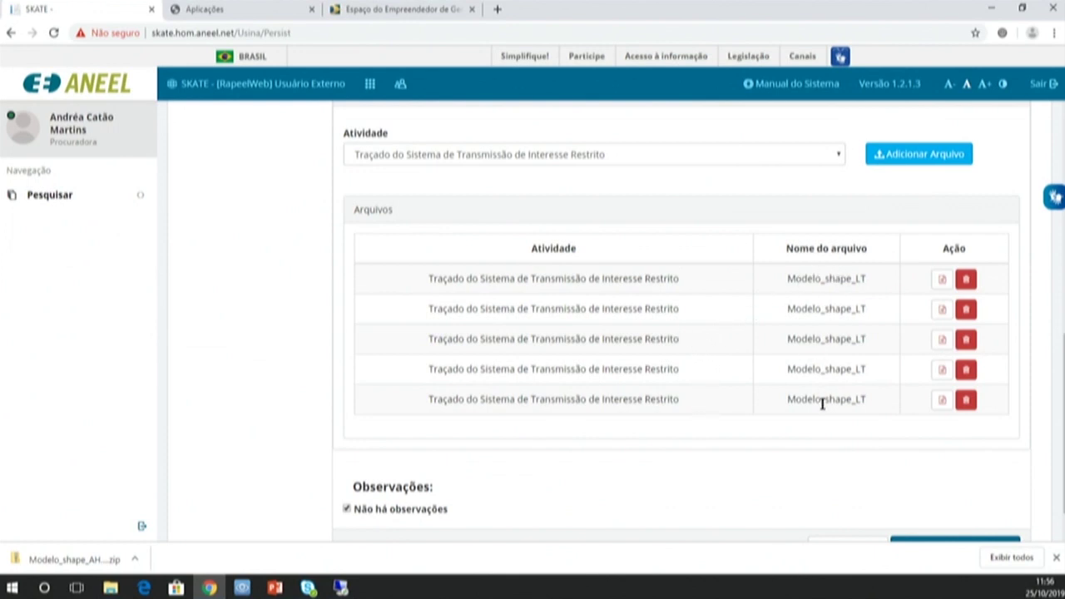
scroll(822, 404, down, 2)
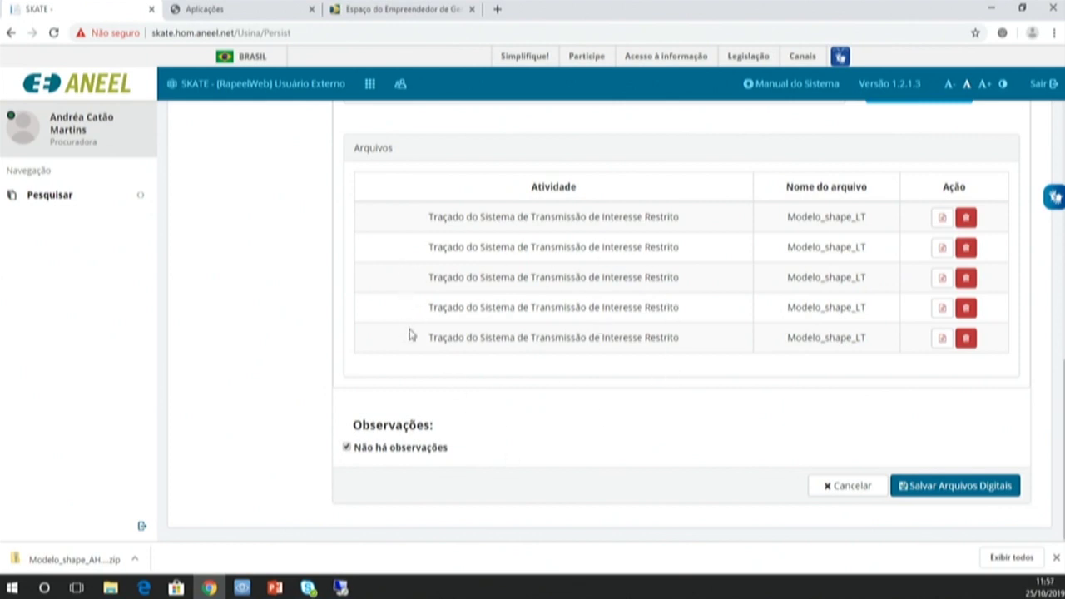
scroll(541, 266, up, 2)
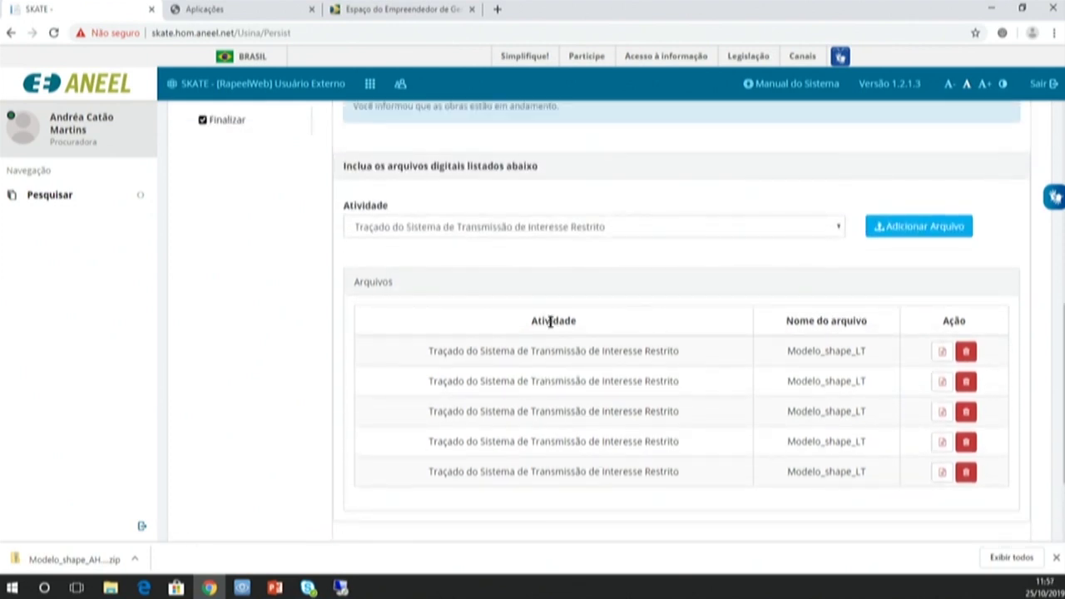
scroll(583, 386, down, 2)
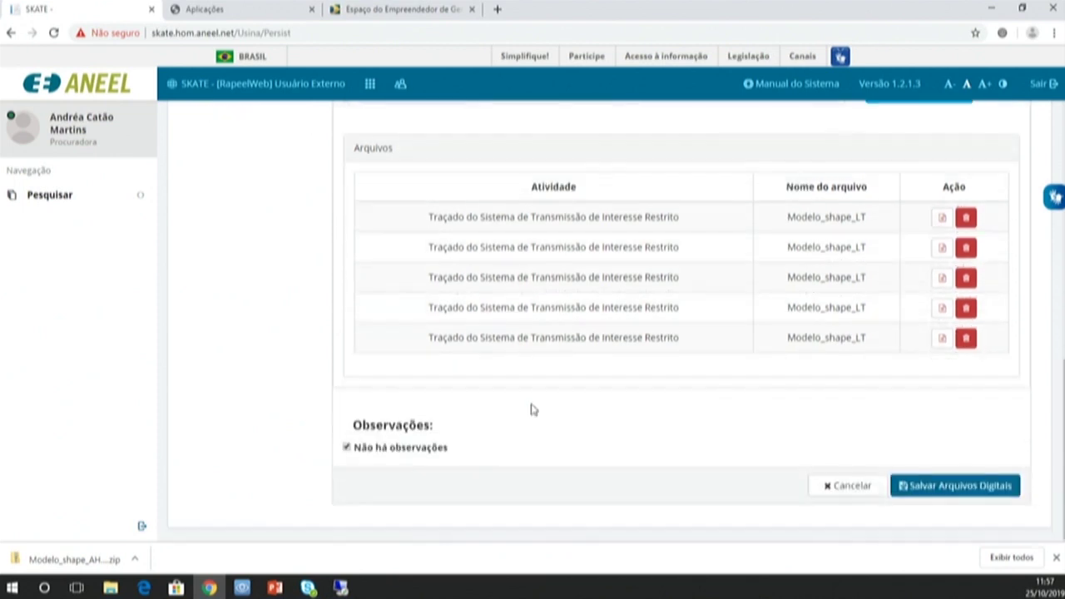
scroll(756, 374, up, 3)
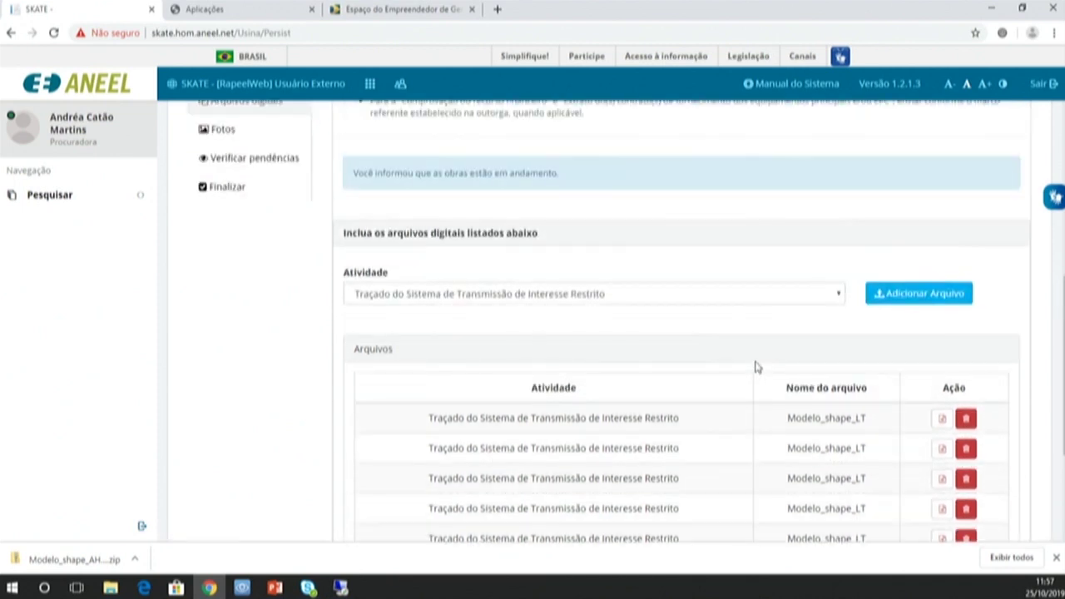
- Choose the Arranjo geral do projeto básico activity and attach Modelo_arranjo_geral.cpg and .dbf
click(838, 298)
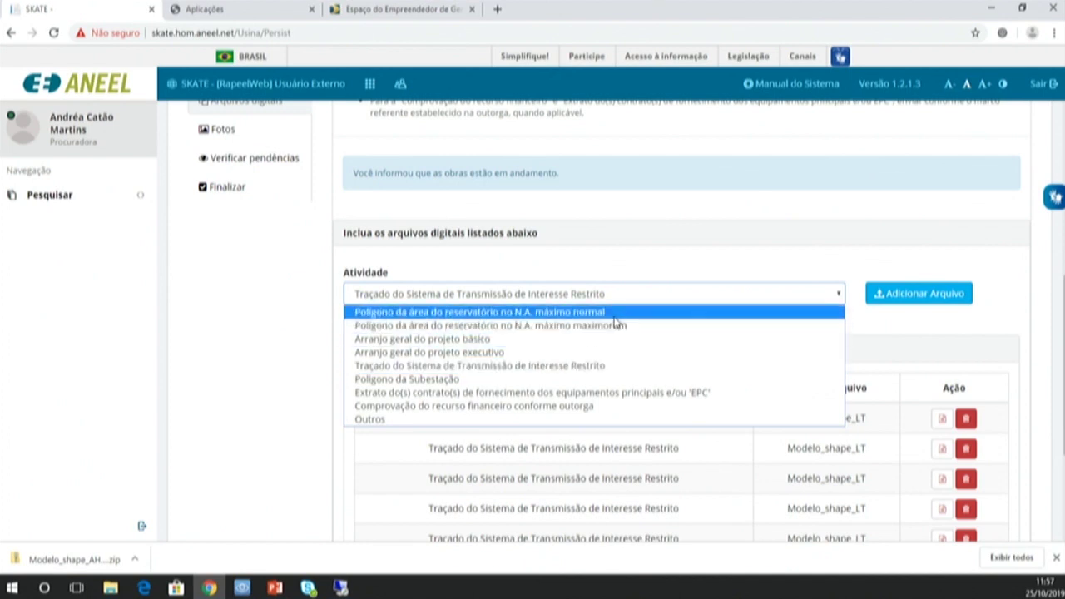
click(556, 339)
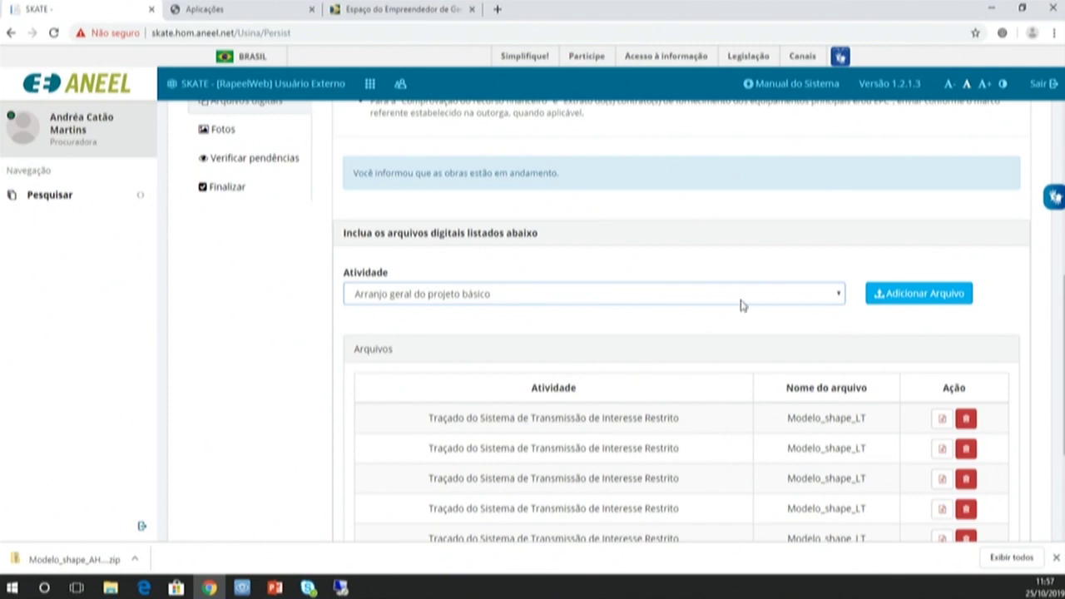
click(924, 300)
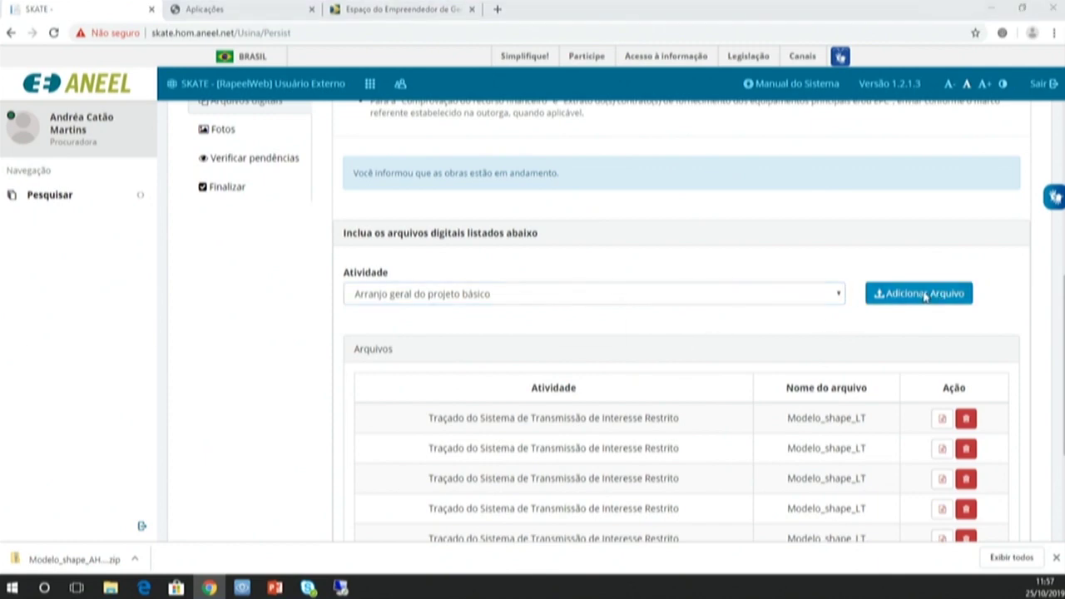
click(195, 94)
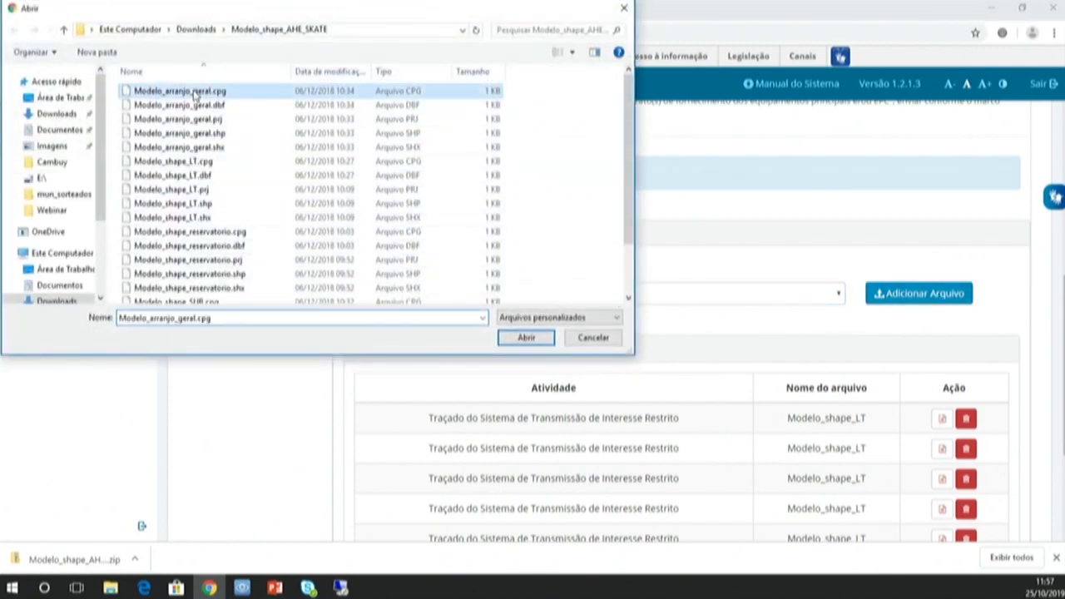
click(526, 338)
click(918, 298)
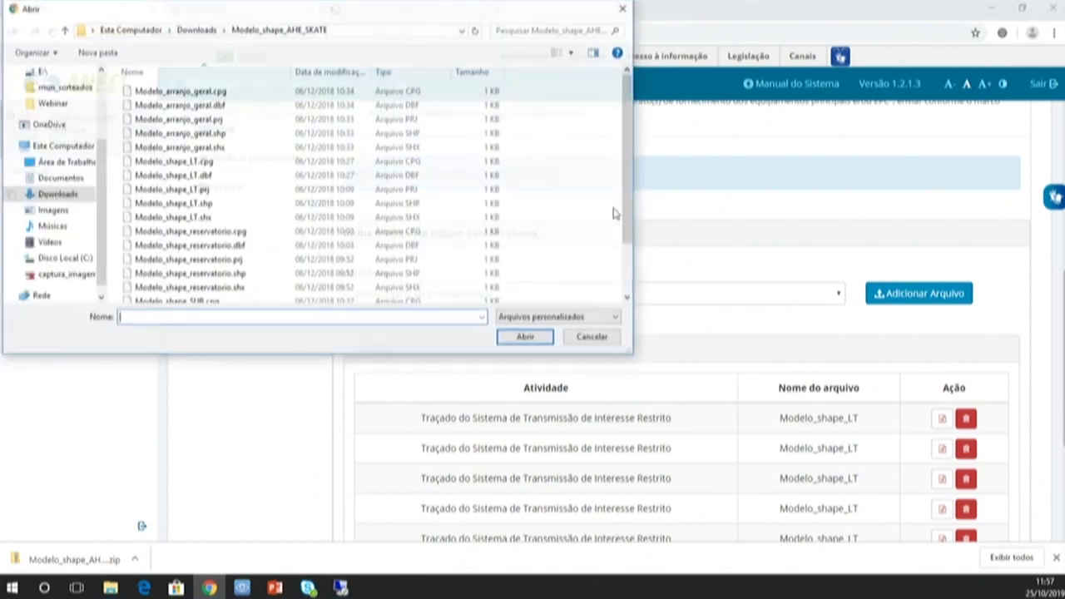
click(215, 106)
click(525, 337)
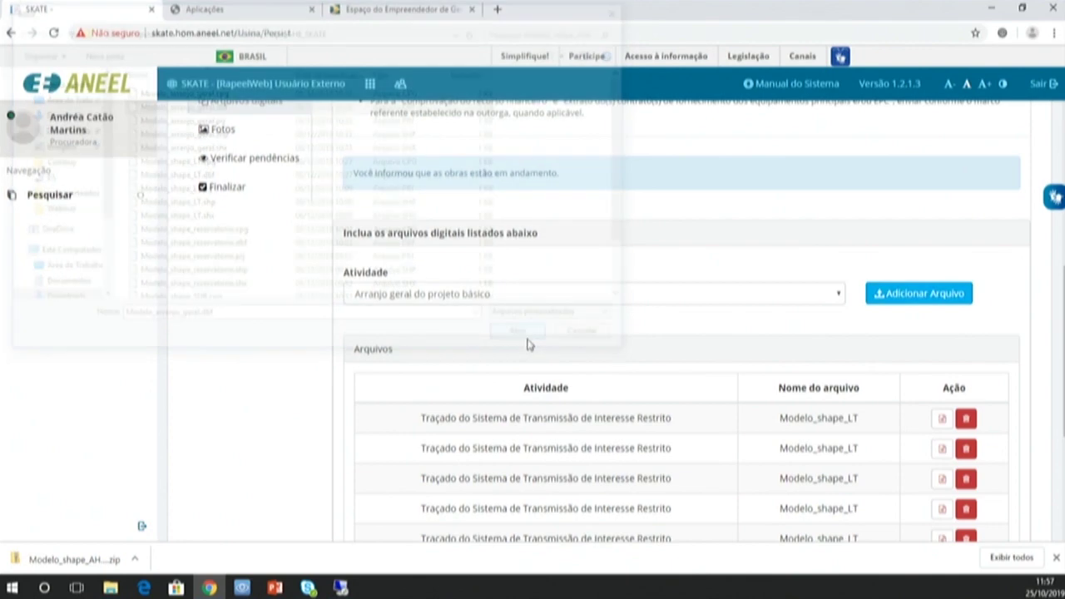
scroll(715, 314, down, 2)
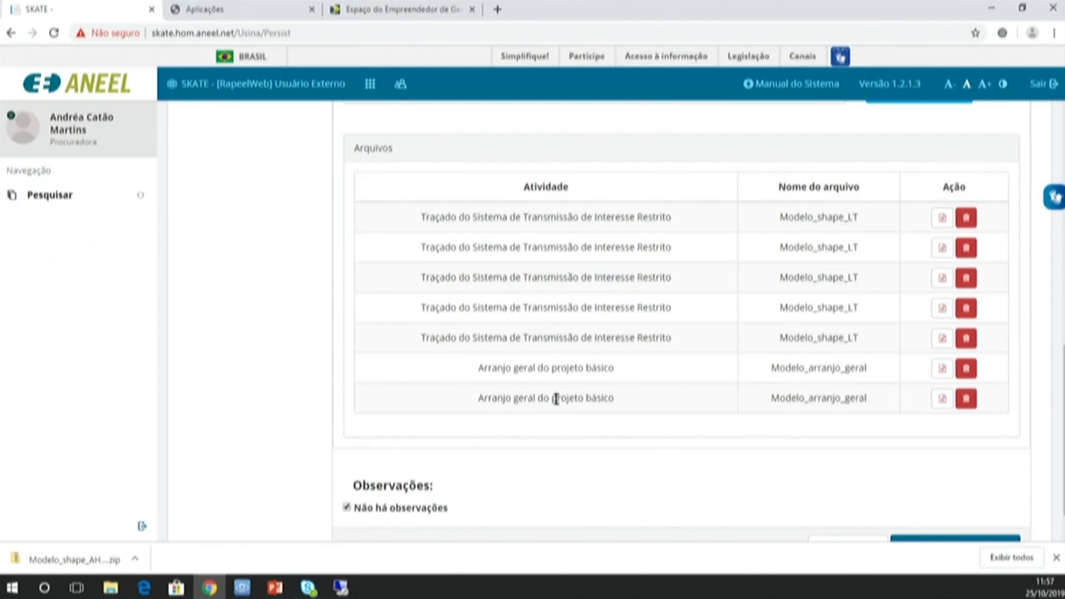
- Save the Arquivos Digitais list and get the 'Dados gravados com sucesso' message
scroll(620, 349, down, 1)
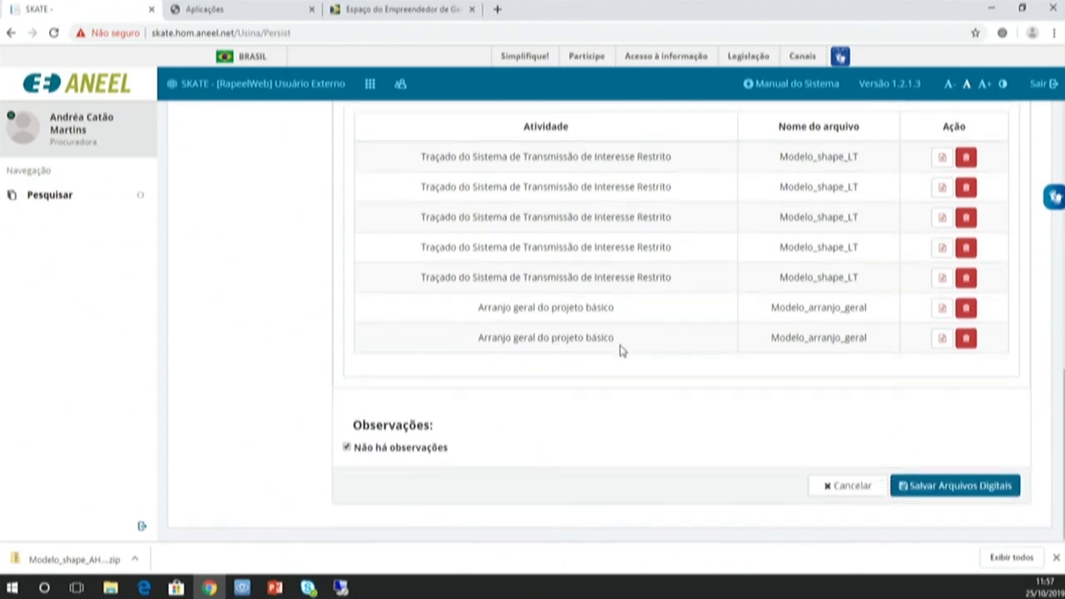
click(941, 491)
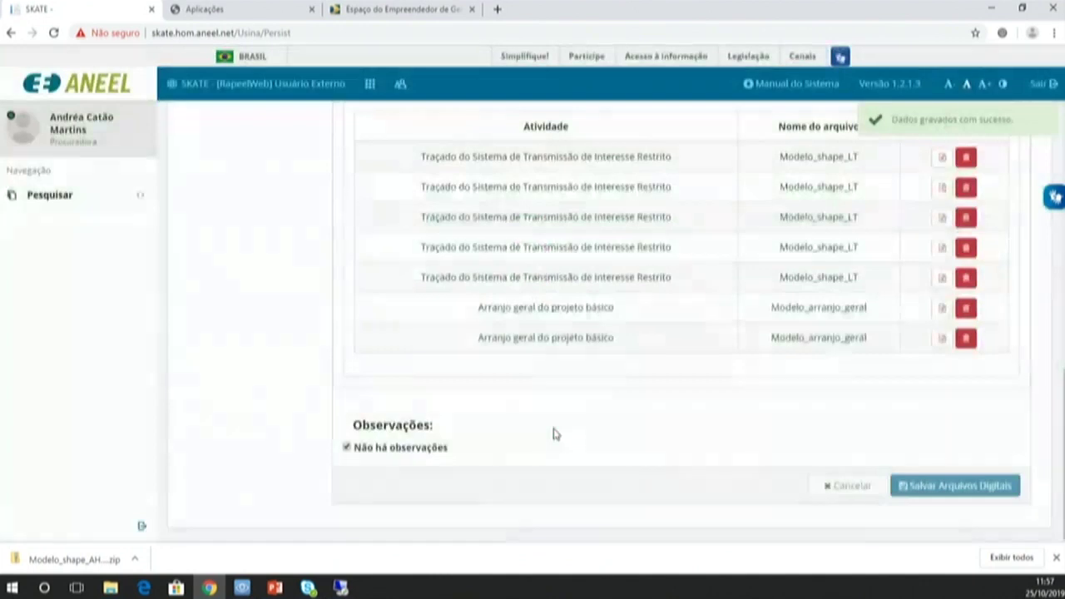
scroll(683, 361, up, 5)
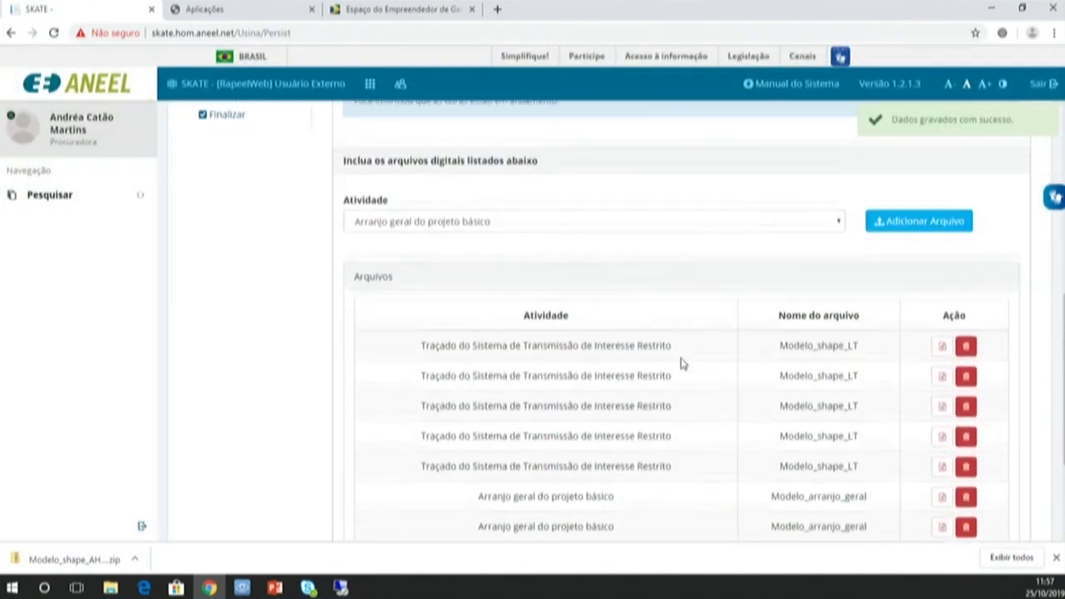
scroll(676, 361, up, 2)
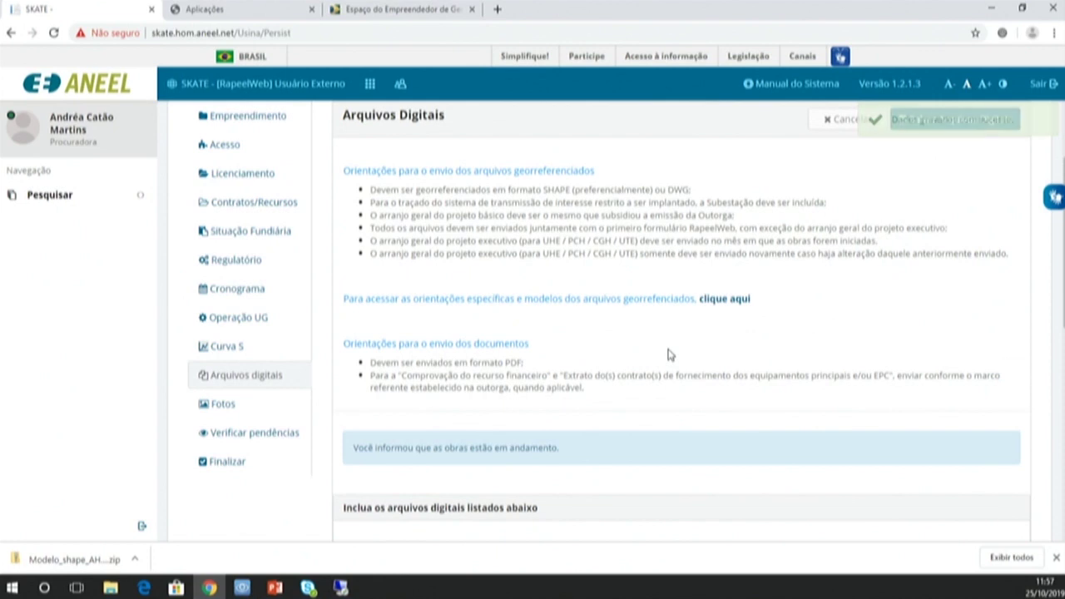
scroll(668, 355, down, 5)
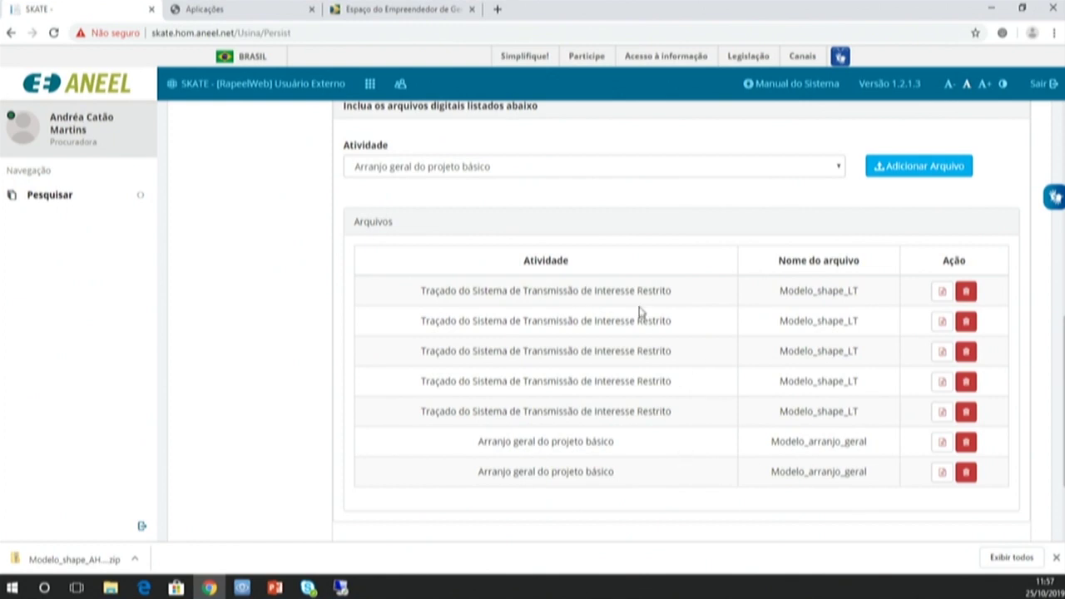
scroll(648, 324, up, 5)
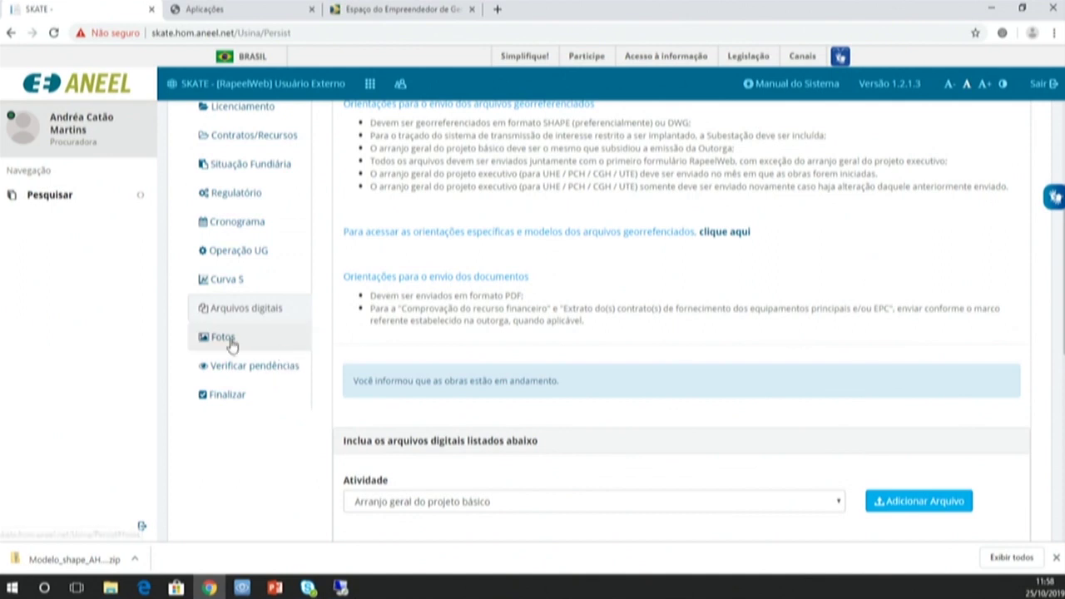
- Open the Fotos section and read its note that the works are in progress
click(229, 341)
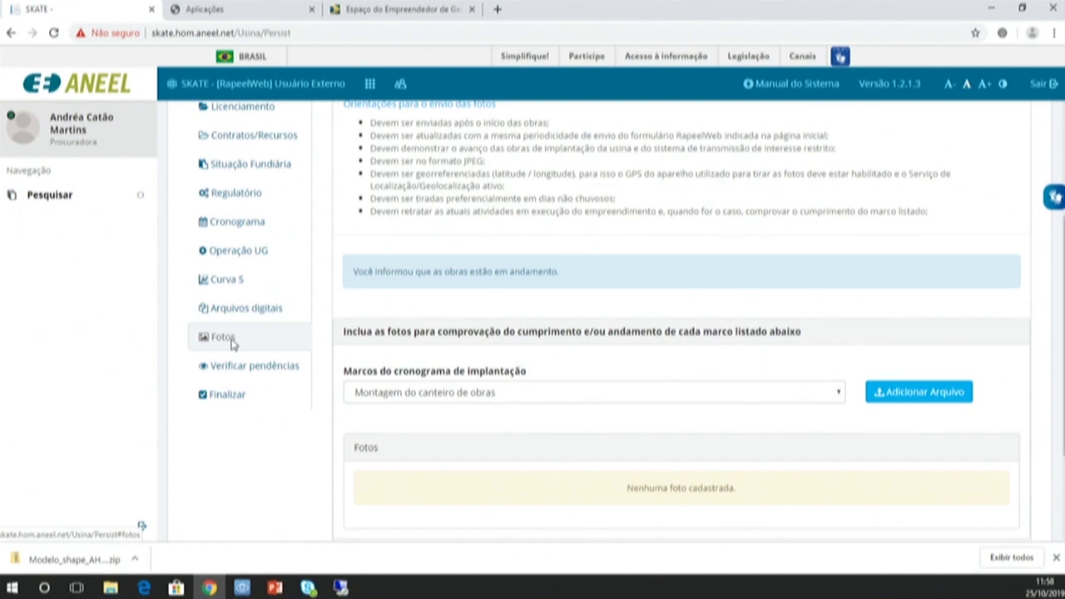
scroll(586, 246, up, 2)
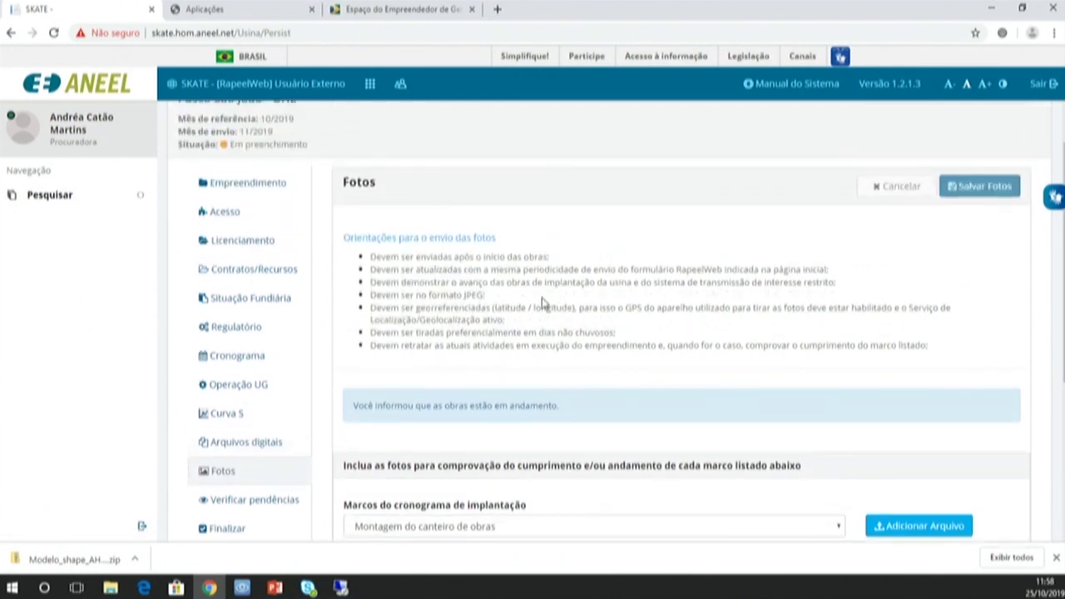
scroll(541, 301, up, 1)
scroll(509, 467, down, 2)
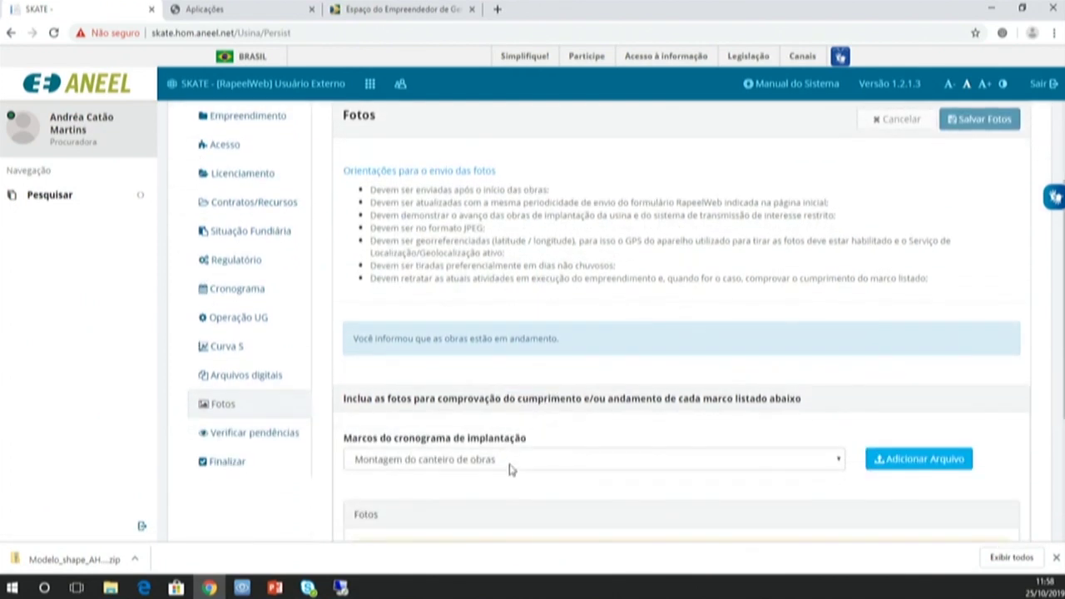
drag(356, 339, 576, 351)
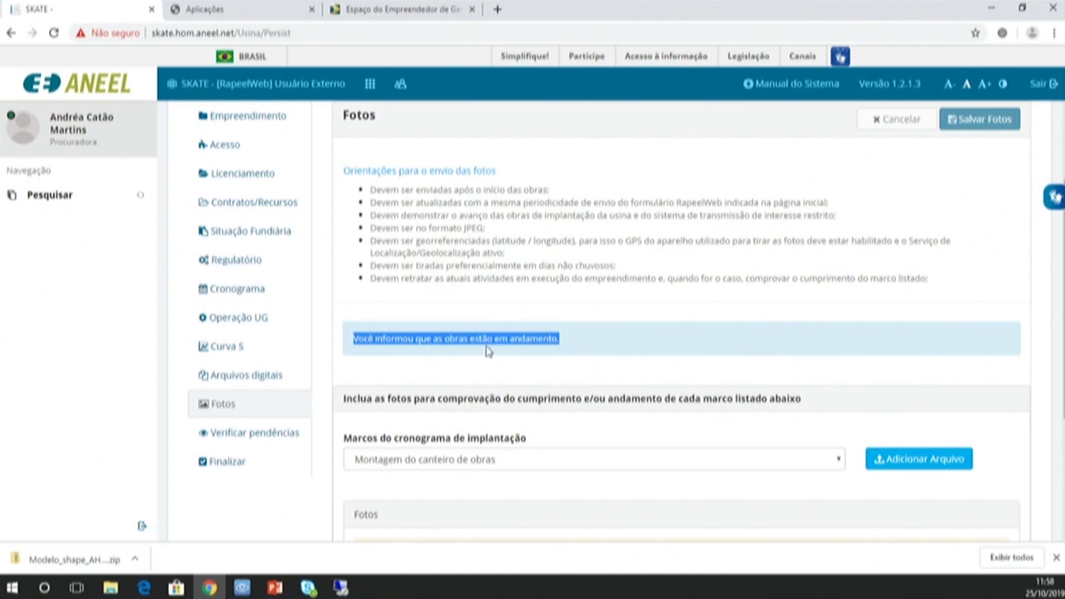
scroll(537, 338, up, 1)
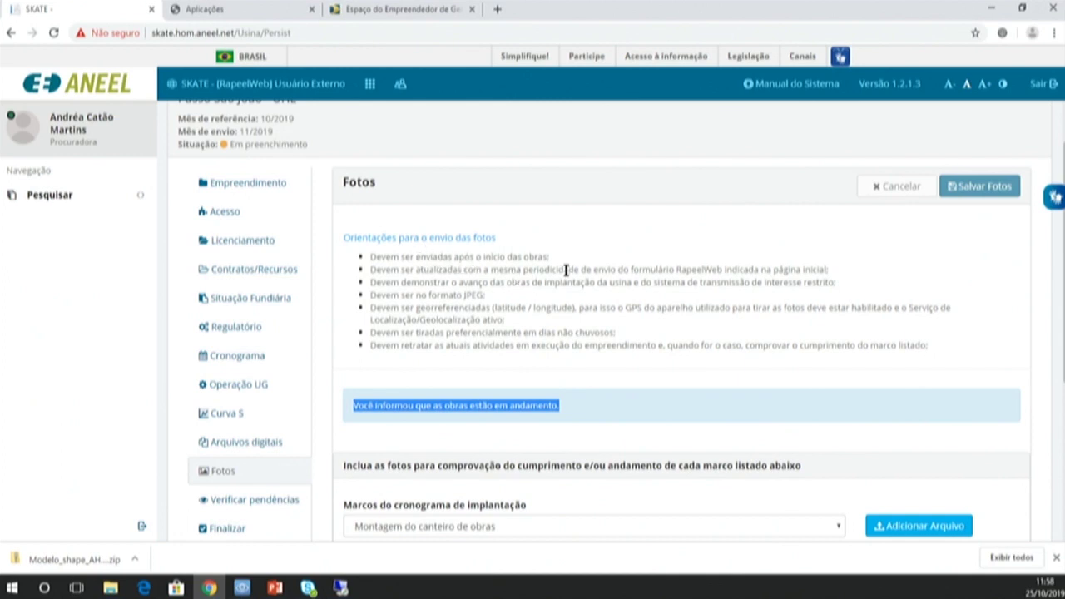
click(453, 431)
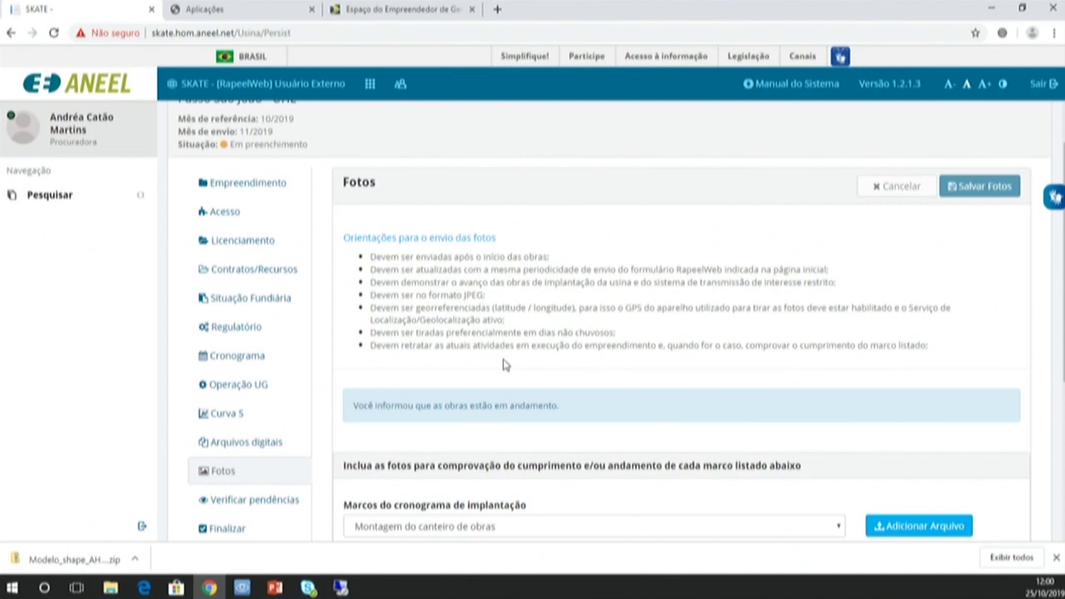
- Change the Marcos do cronograma de implantação milestone to Obras civis das estruturas
scroll(504, 366, down, 2)
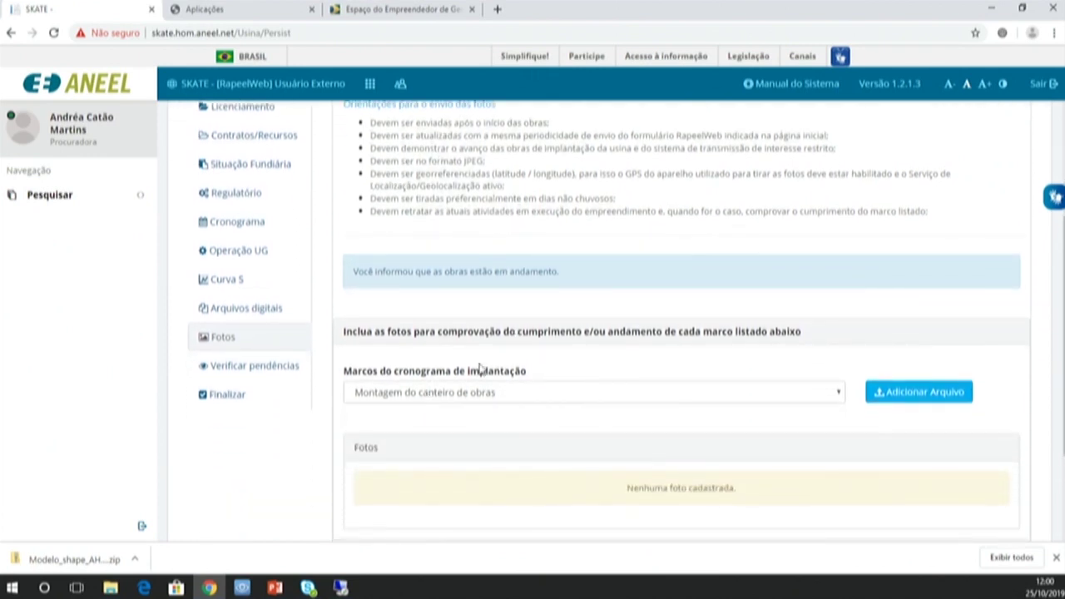
click(399, 395)
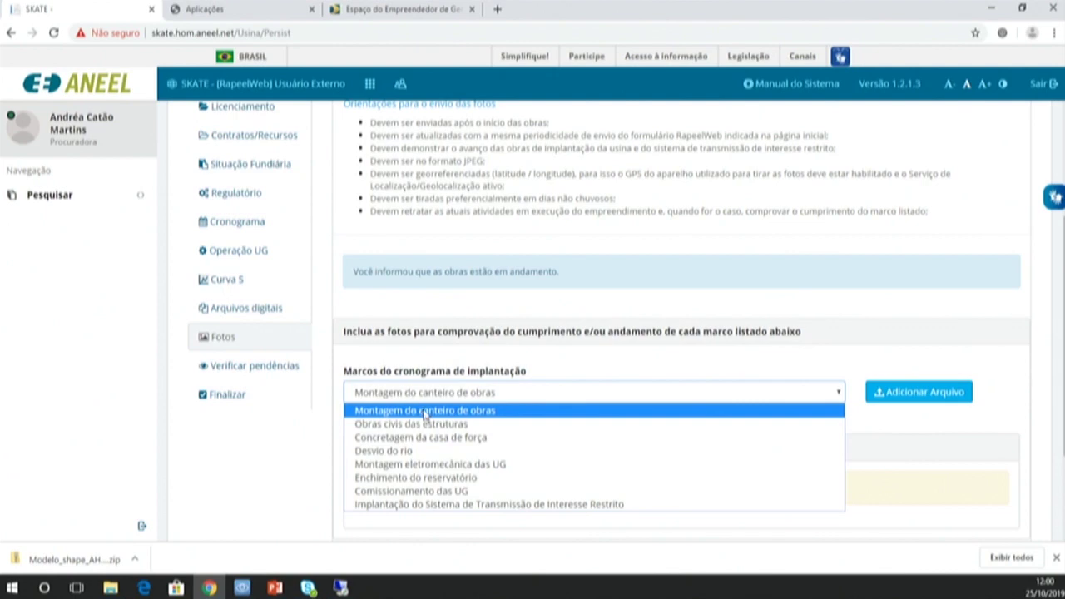
click(425, 411)
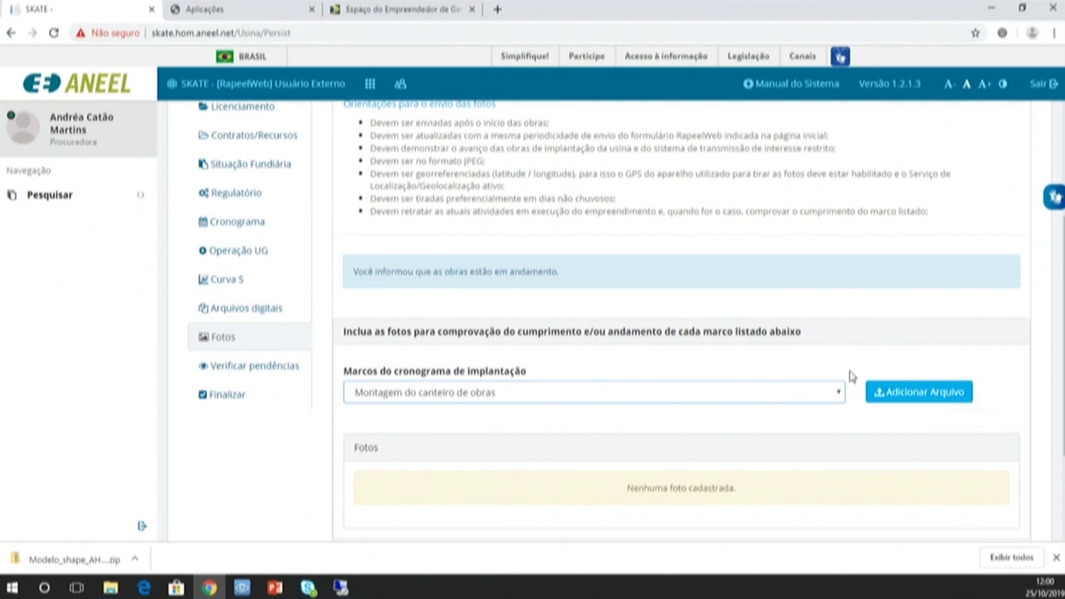
click(511, 394)
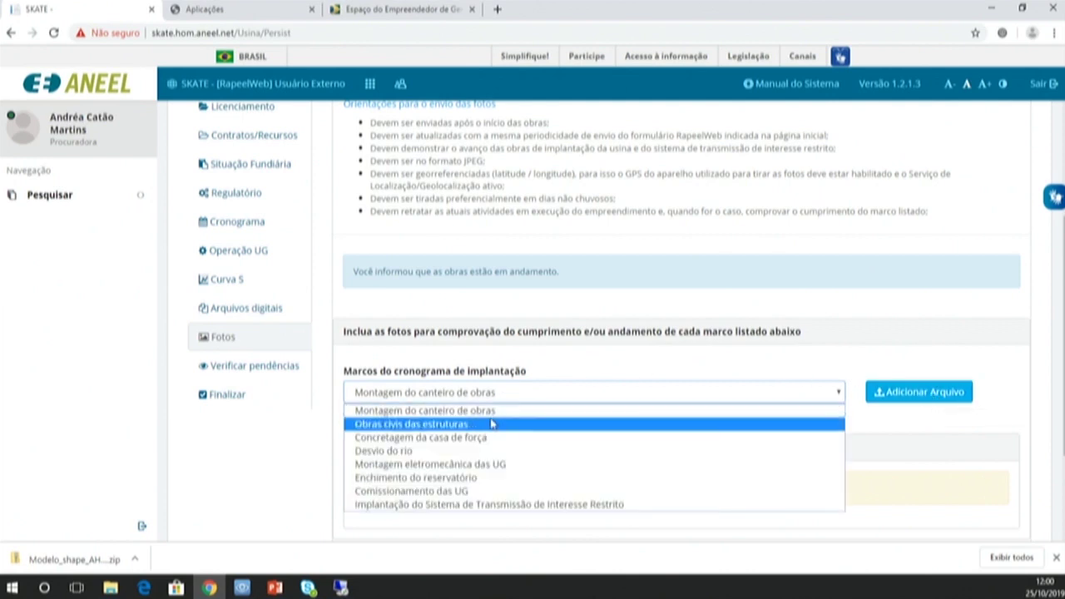
click(456, 423)
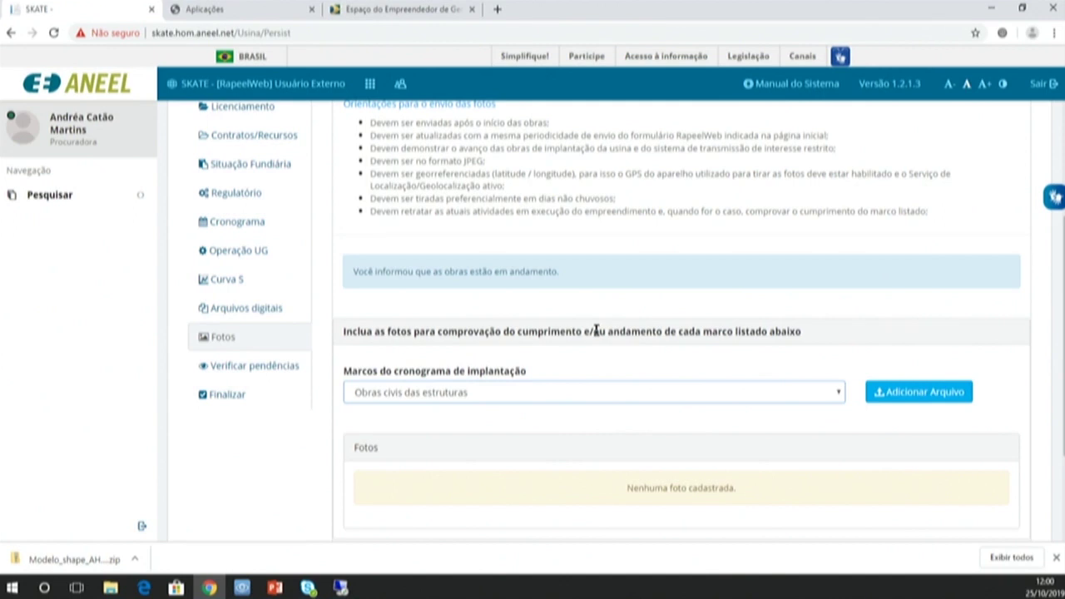
click(550, 395)
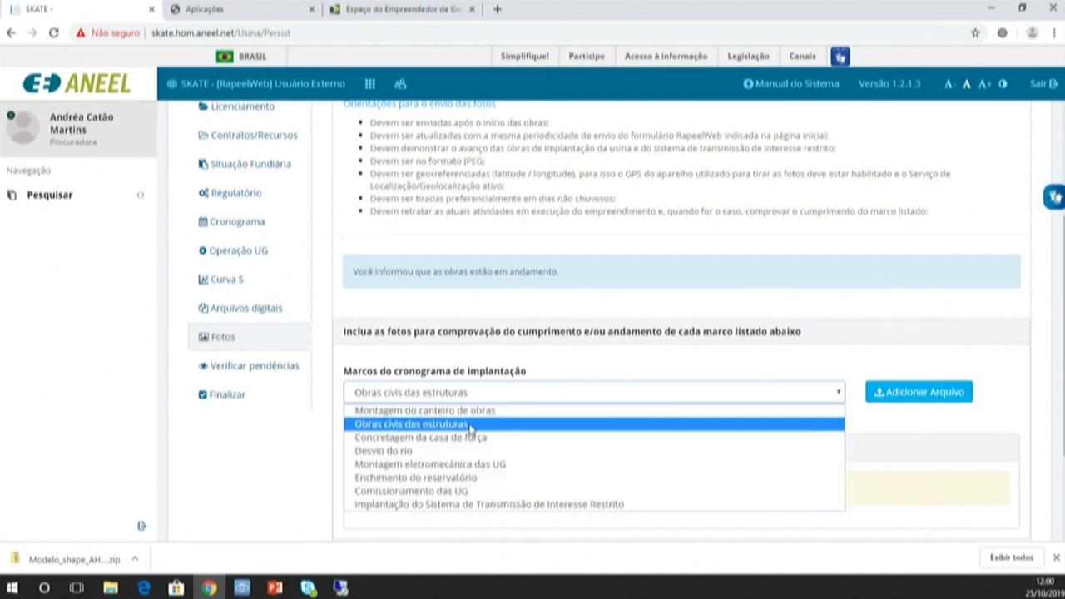
click(574, 324)
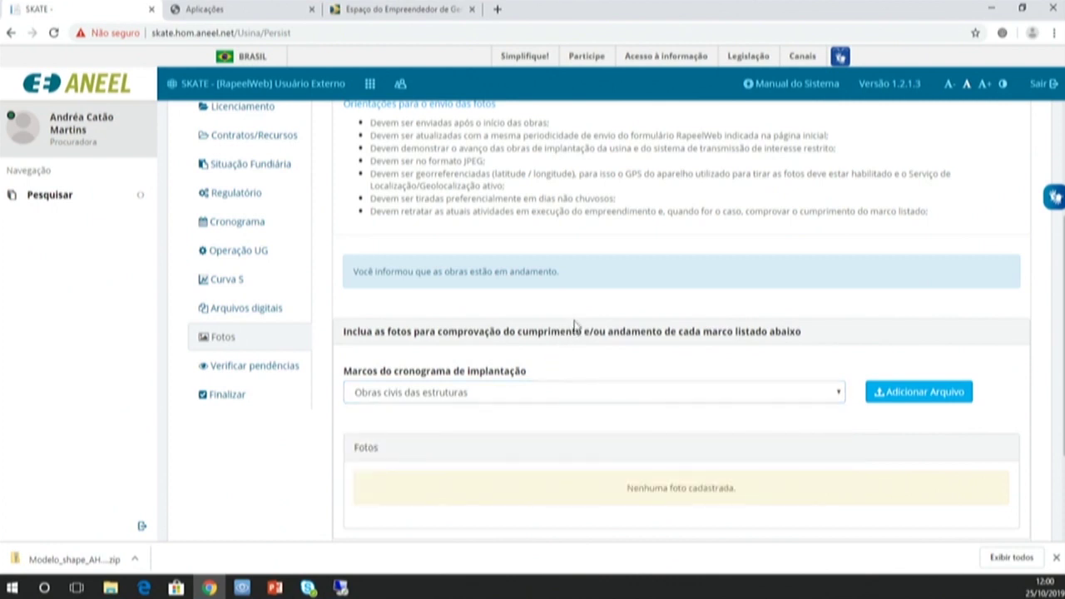
scroll(563, 362, up, 2)
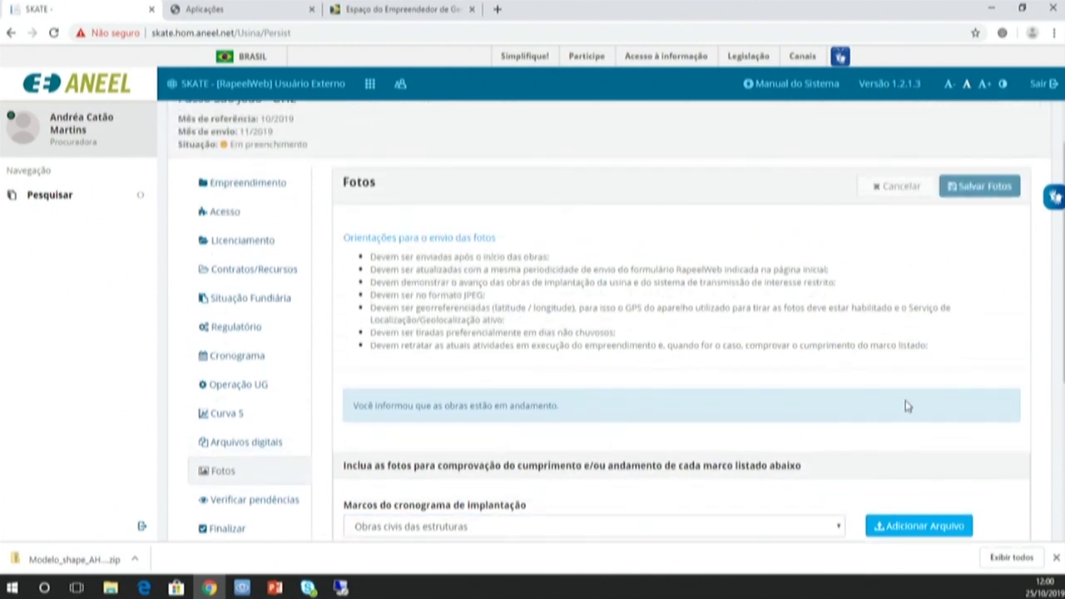
scroll(220, 487, down, 1)
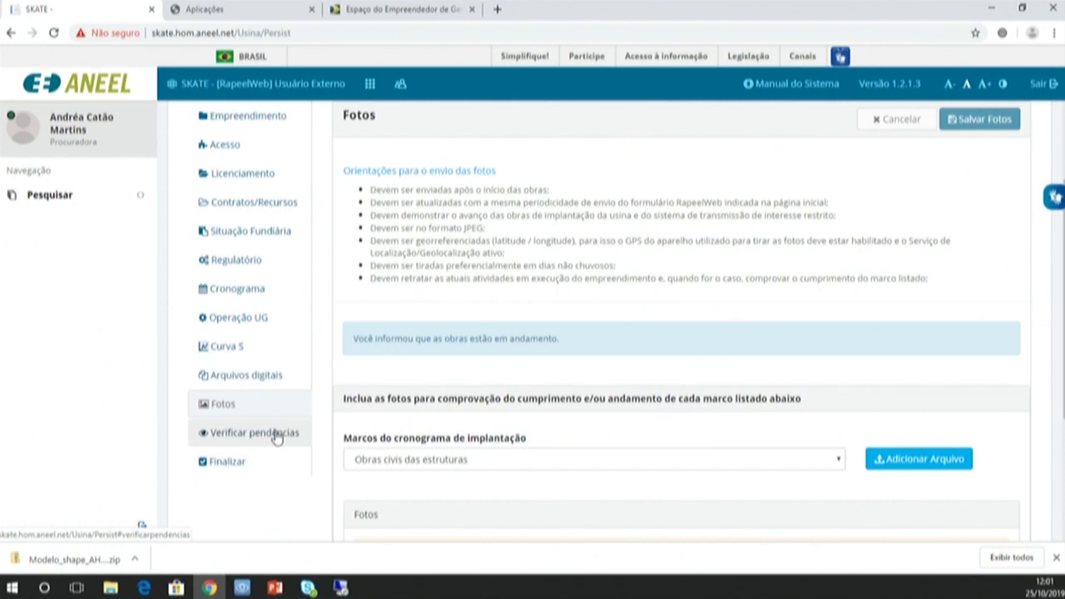
- Open Verificar pendências to list each section's modification date and status
click(277, 435)
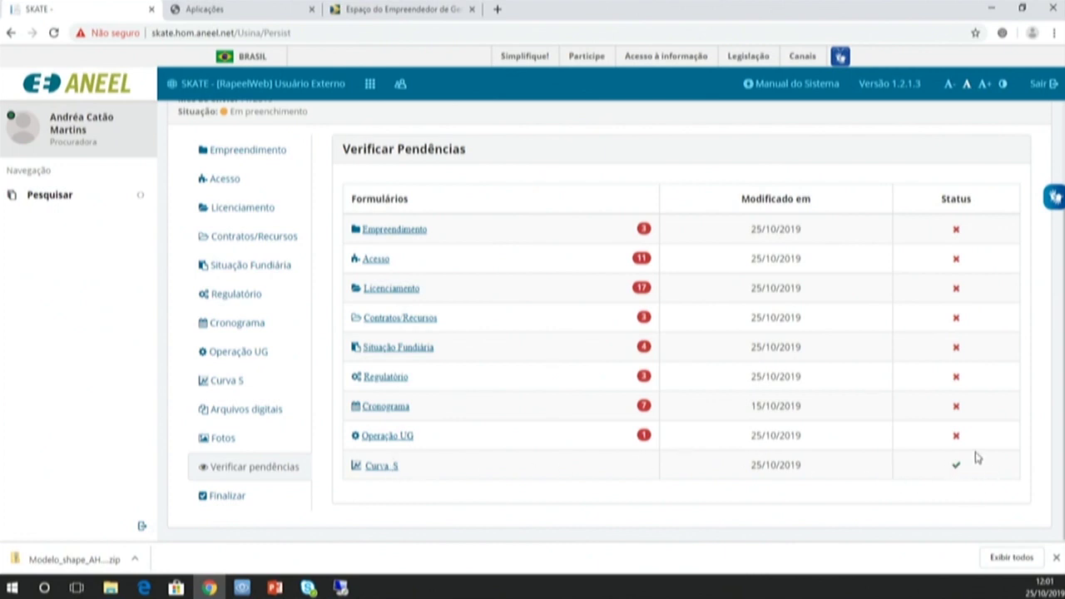
- Open Empreendimento from the pending list and enter the responsible technician's name
click(644, 232)
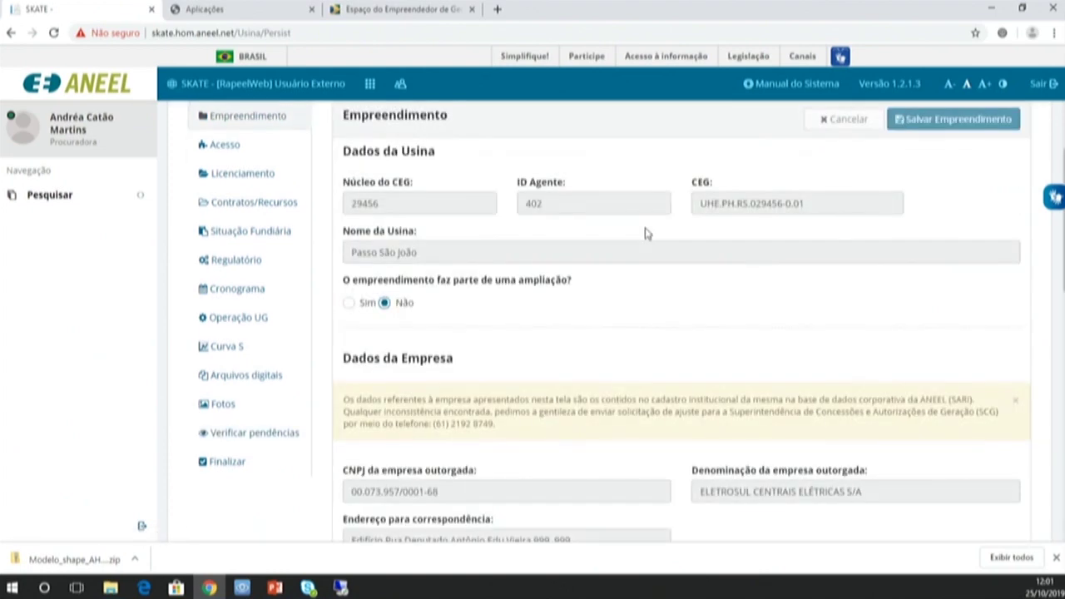
scroll(645, 233, down, 4)
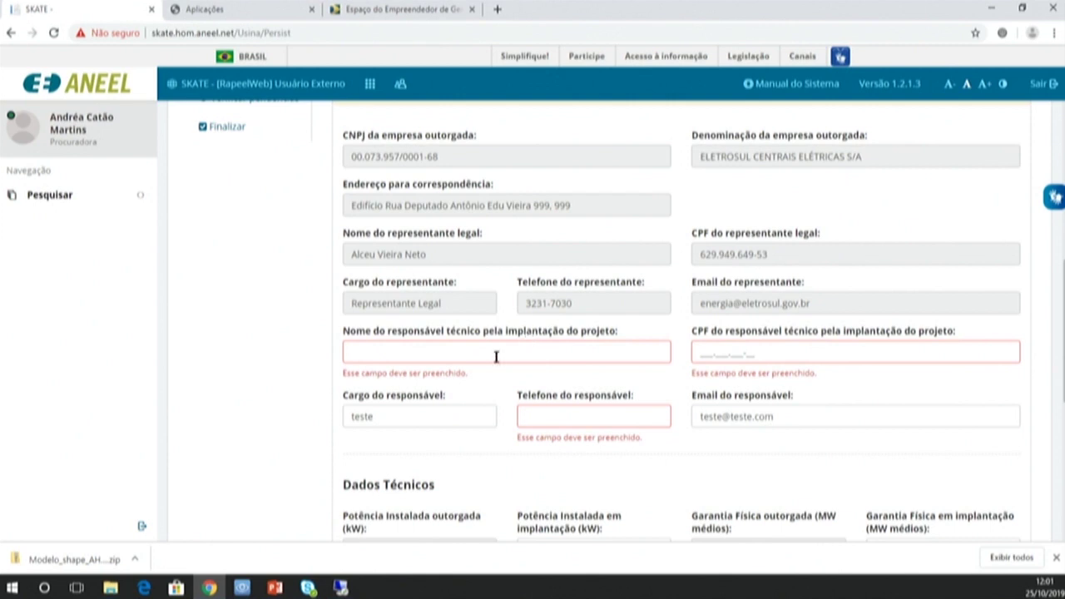
click(747, 352)
click(582, 409)
scroll(582, 409, down, 1)
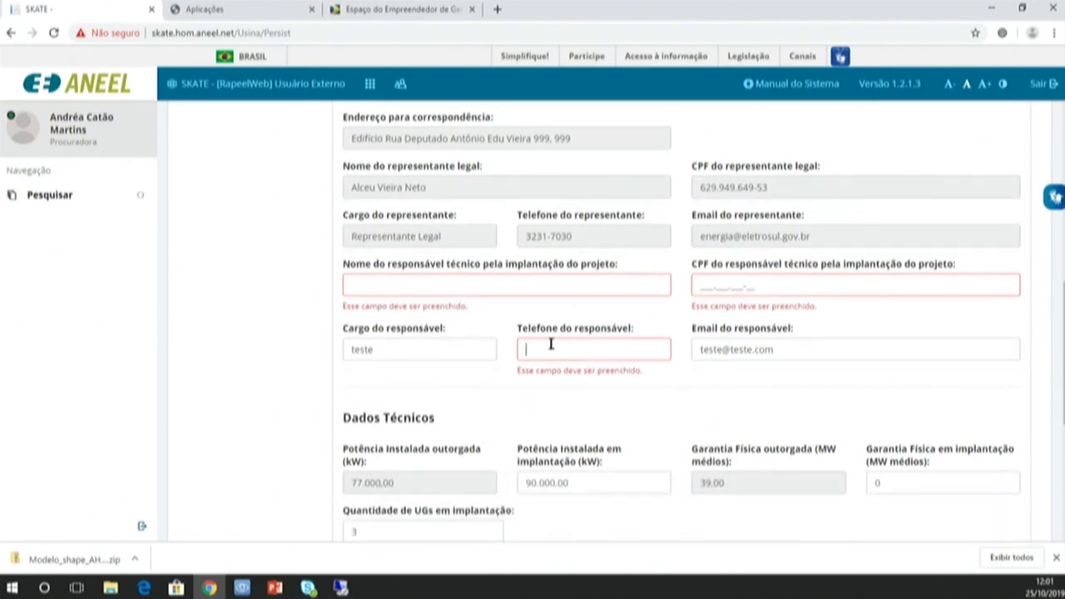
scroll(551, 344, down, 2)
scroll(551, 344, up, 3)
click(496, 353)
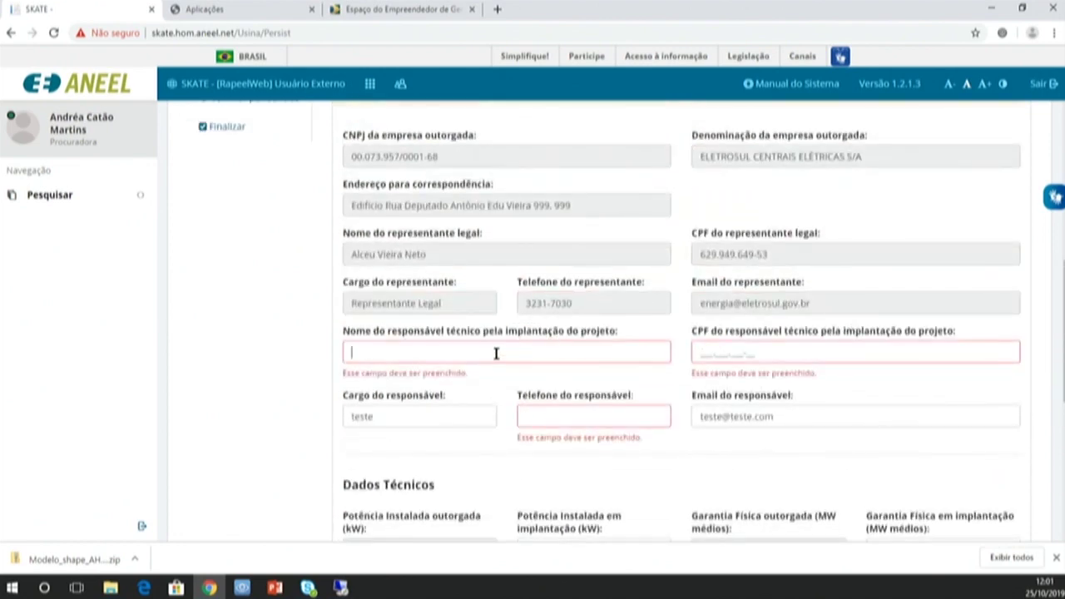
text(renata)
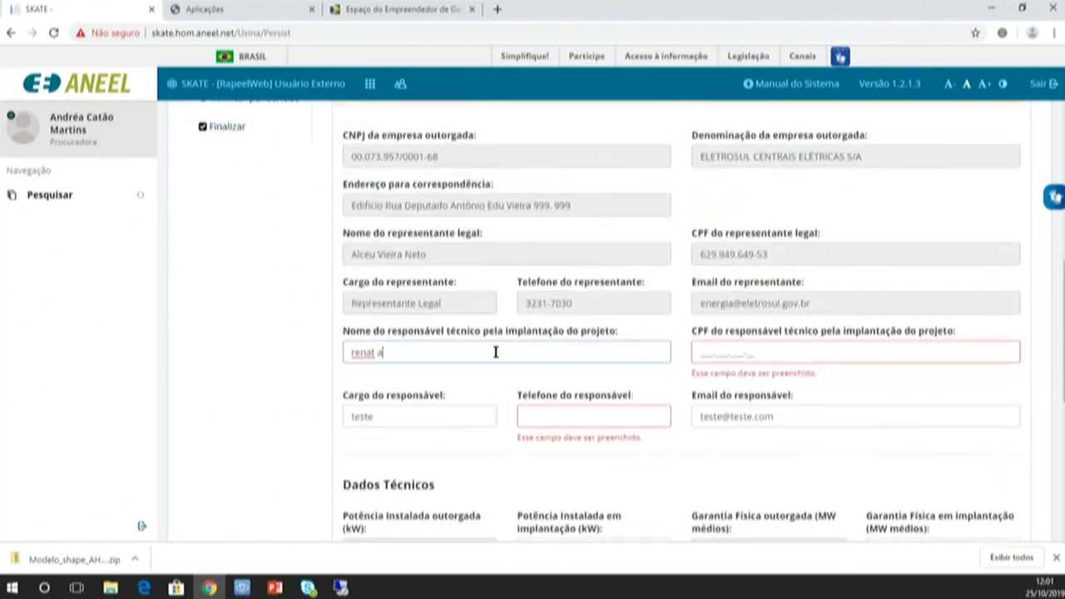
- Save the Empreendimento form with Salvar Empreendimento
click(709, 350)
click(617, 412)
scroll(913, 274, up, 3)
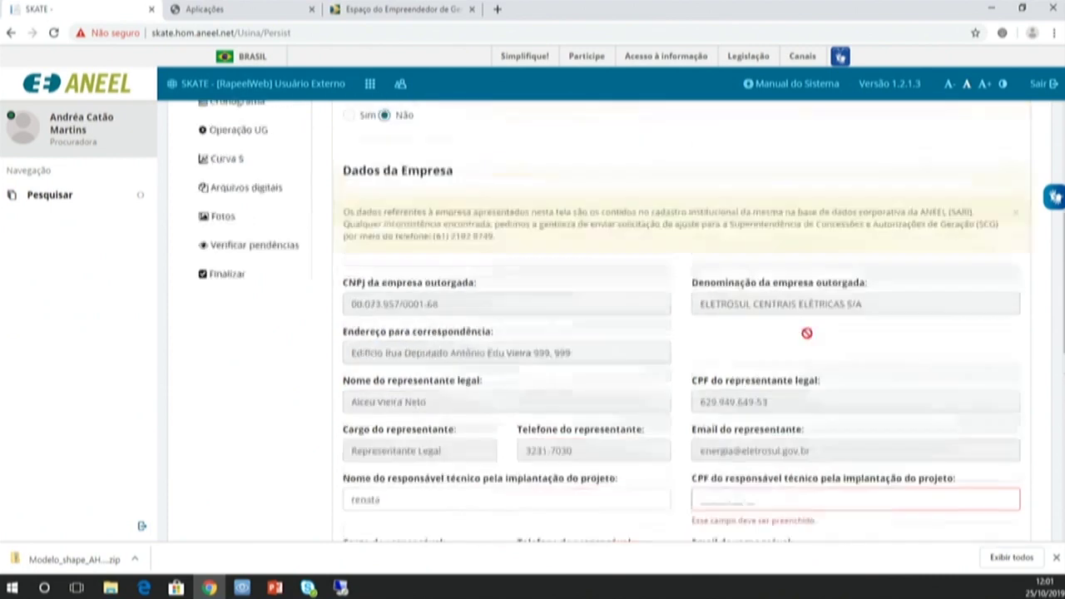
scroll(913, 275, up, 3)
click(954, 188)
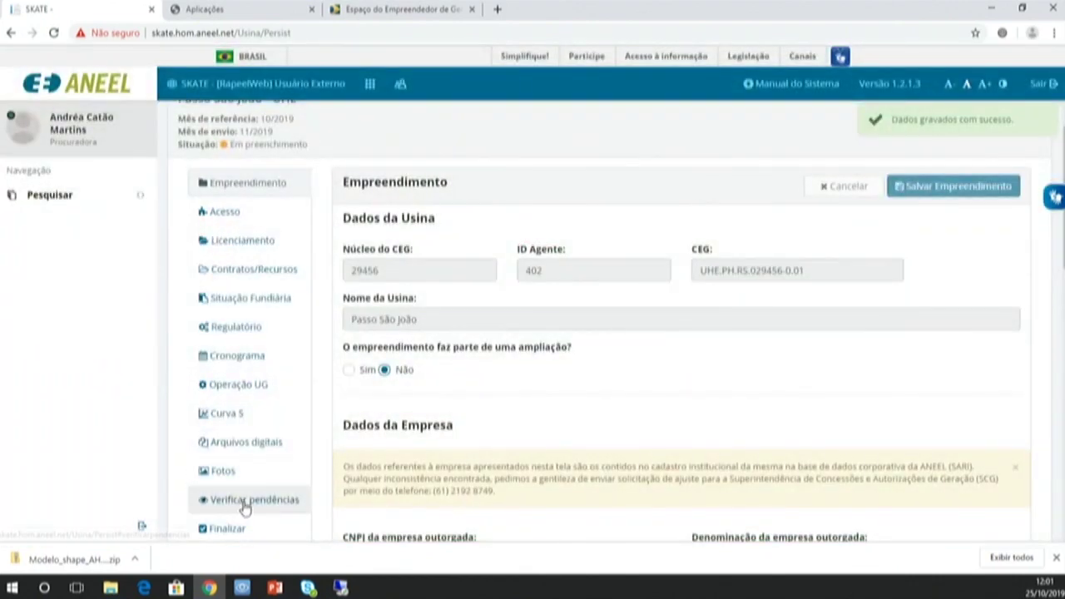
- Review the Cronograma form's pending issues from the Verificar pendências summary
click(244, 500)
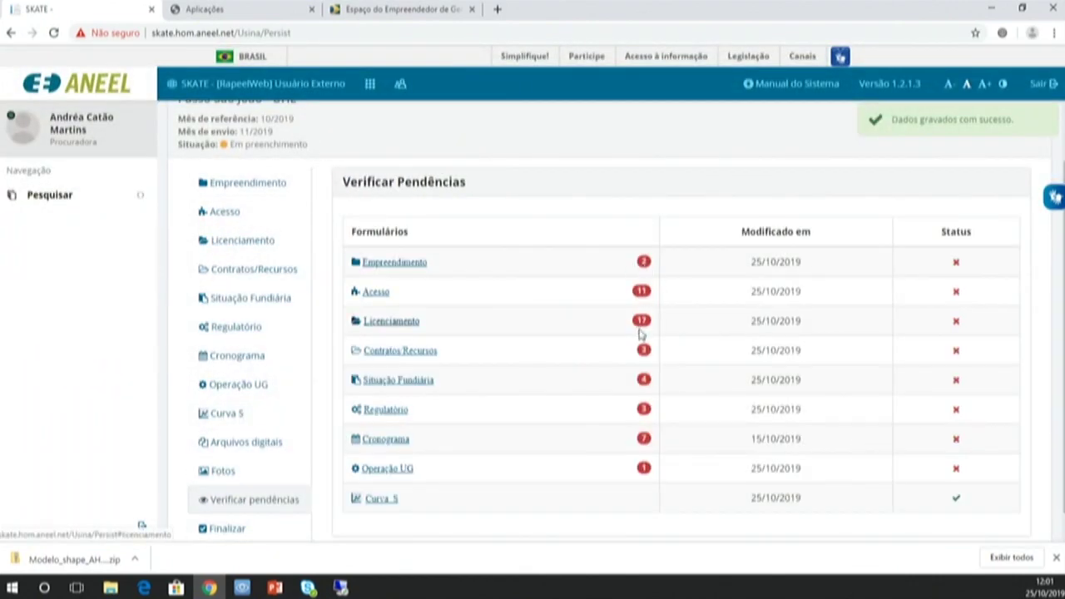
click(645, 442)
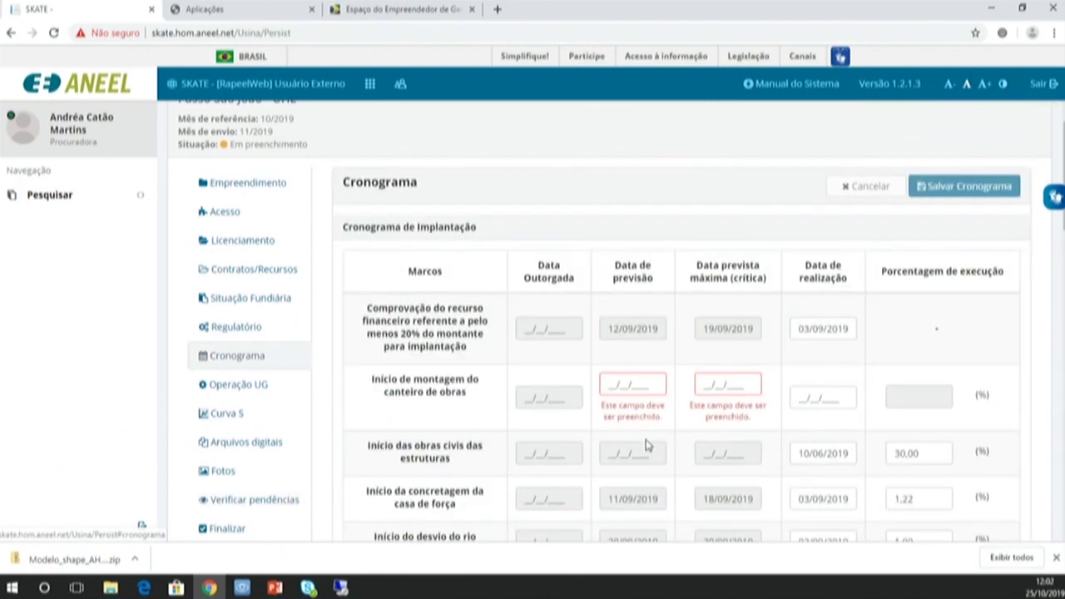
scroll(780, 415, down, 1)
scroll(780, 414, down, 6)
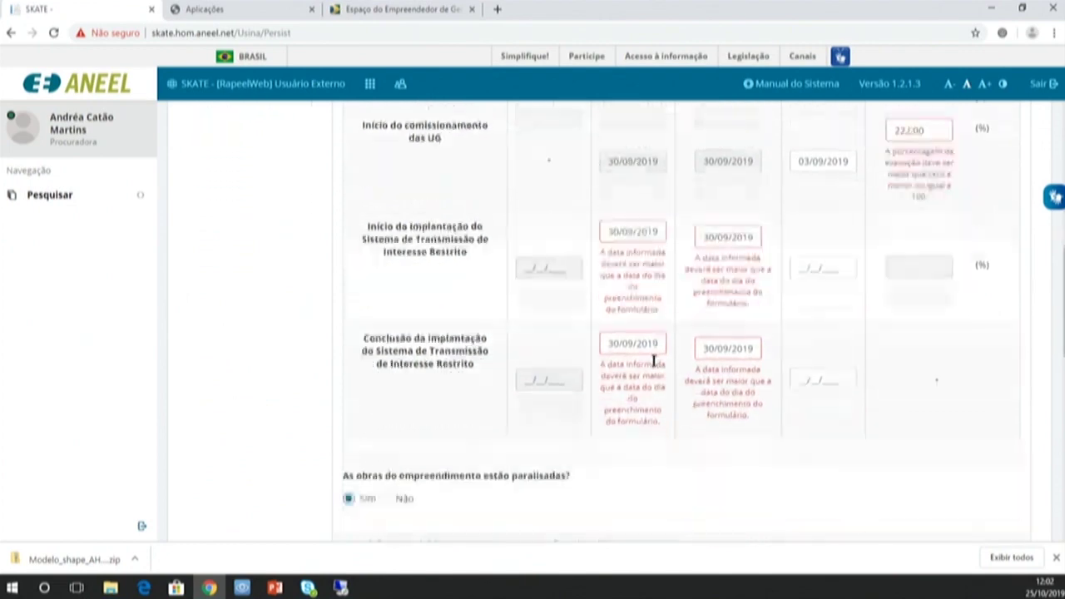
scroll(701, 404, up, 3)
scroll(672, 331, up, 5)
scroll(265, 318, down, 3)
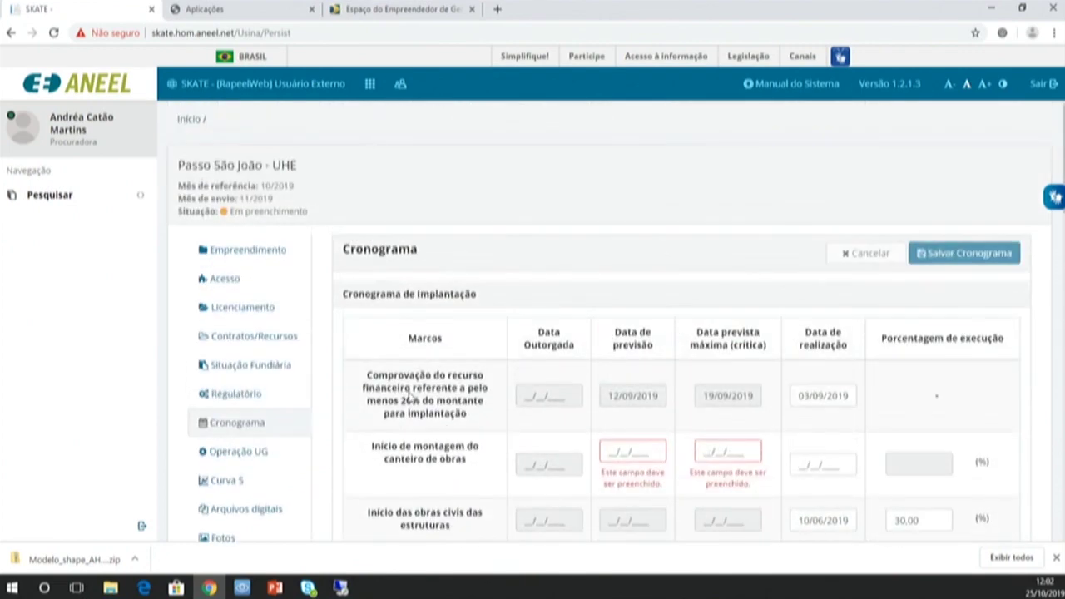
click(265, 302)
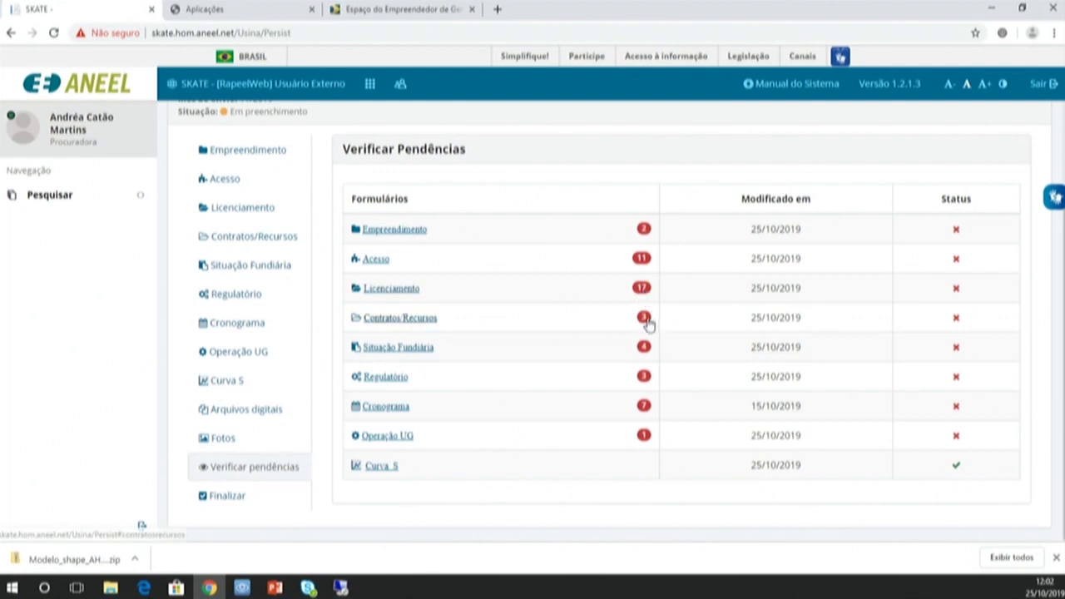
- Review the Licenciamento form's issues, then return to the pending-items summary
click(642, 288)
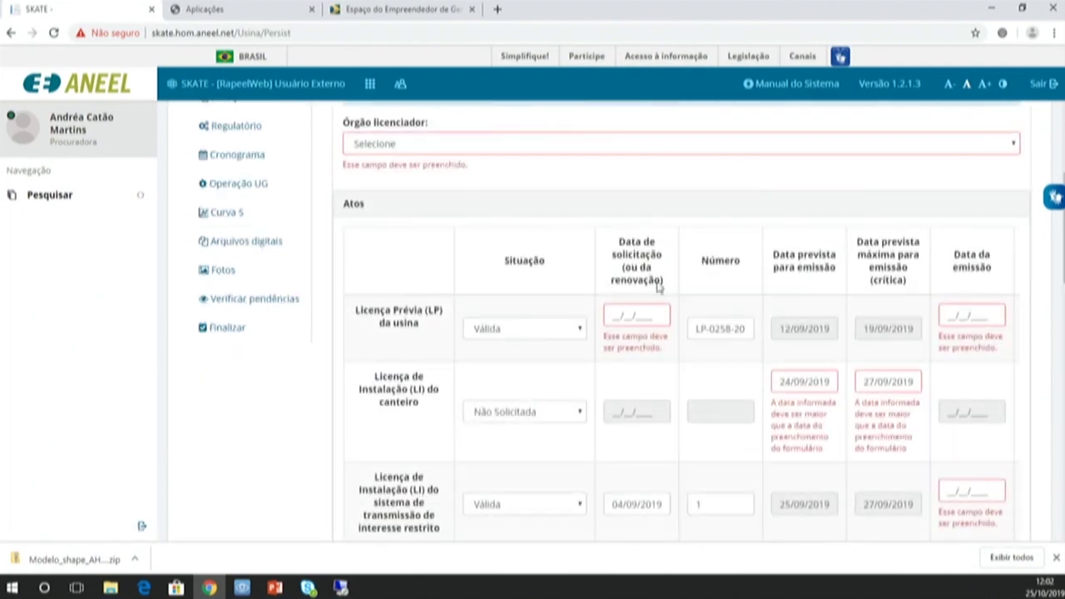
scroll(564, 233, up, 3)
scroll(562, 232, down, 10)
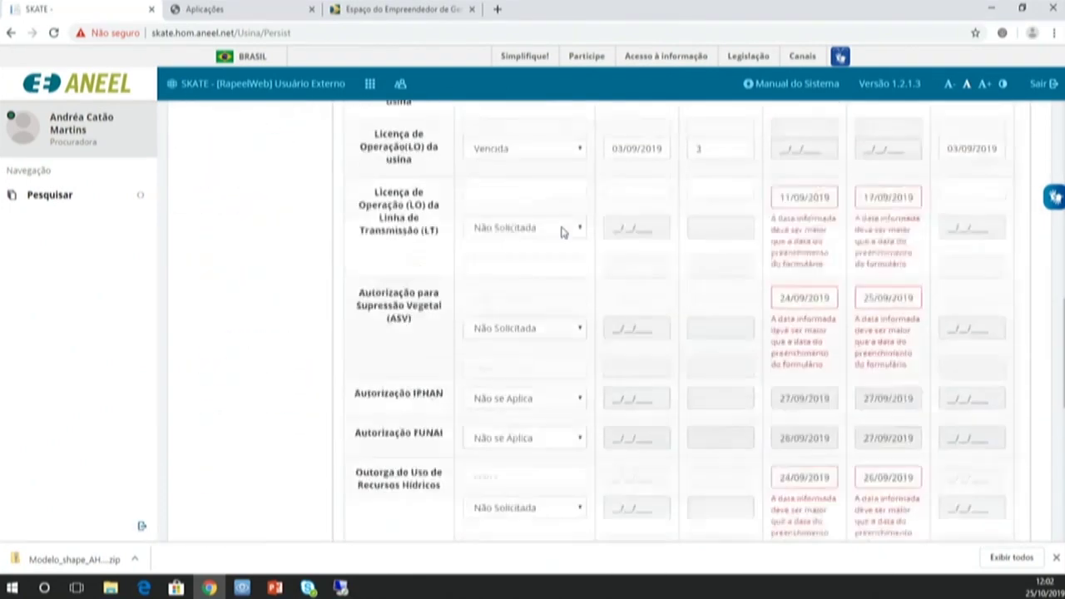
scroll(429, 353, up, 10)
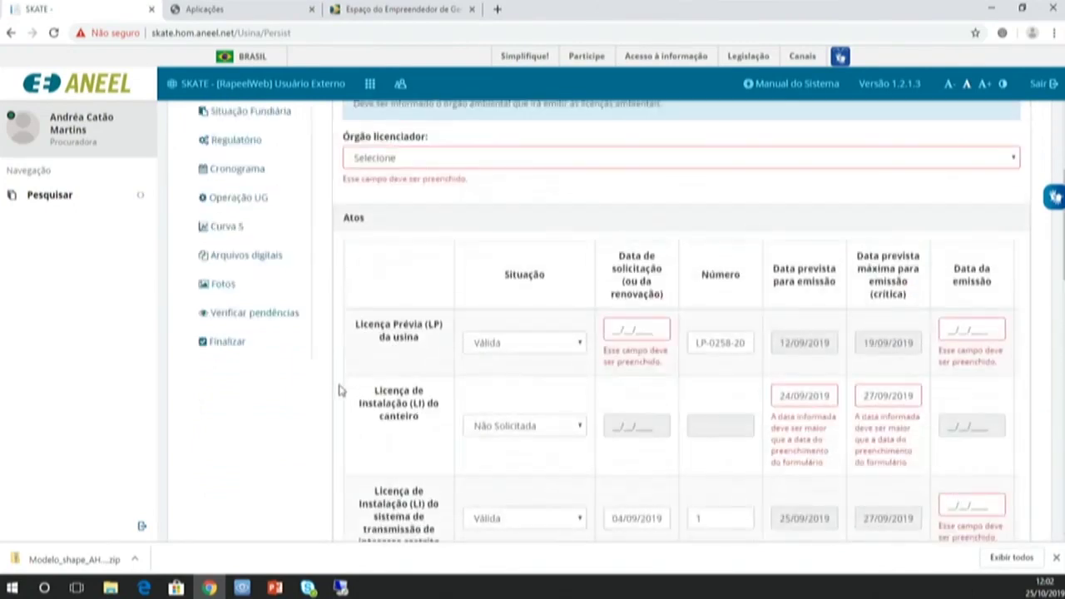
scroll(290, 454, down, 1)
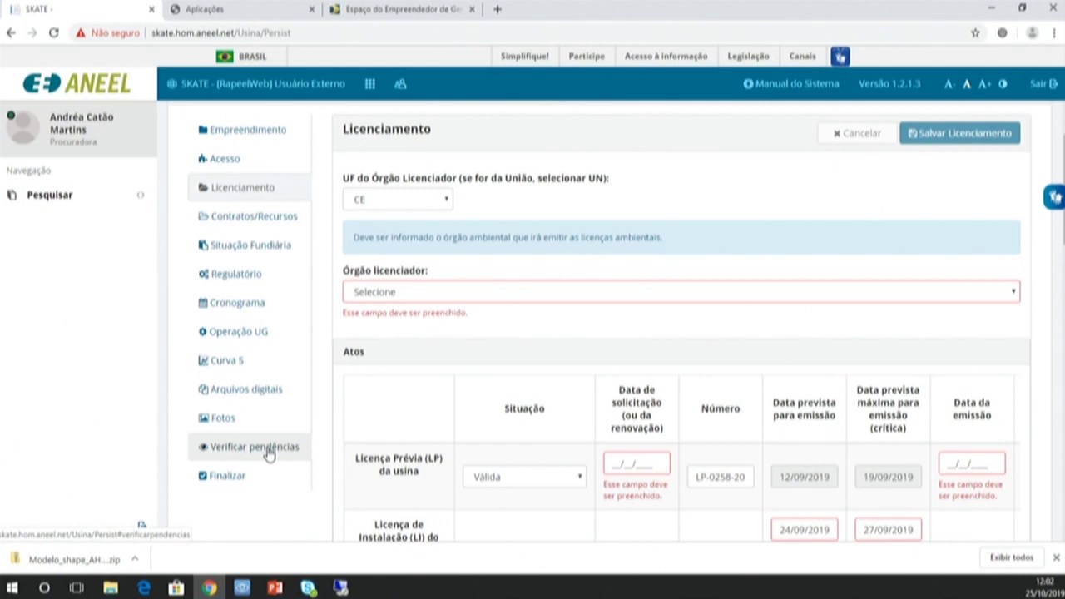
click(268, 450)
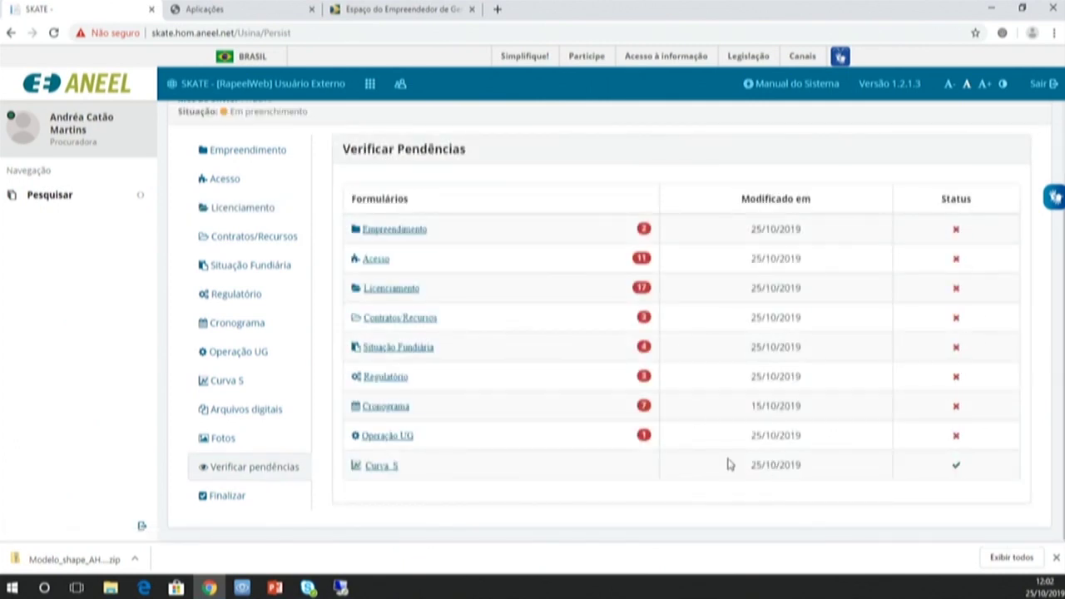
- Open Finalizar, check the 'Existem Pendências' items, and return to Finalizar
click(226, 495)
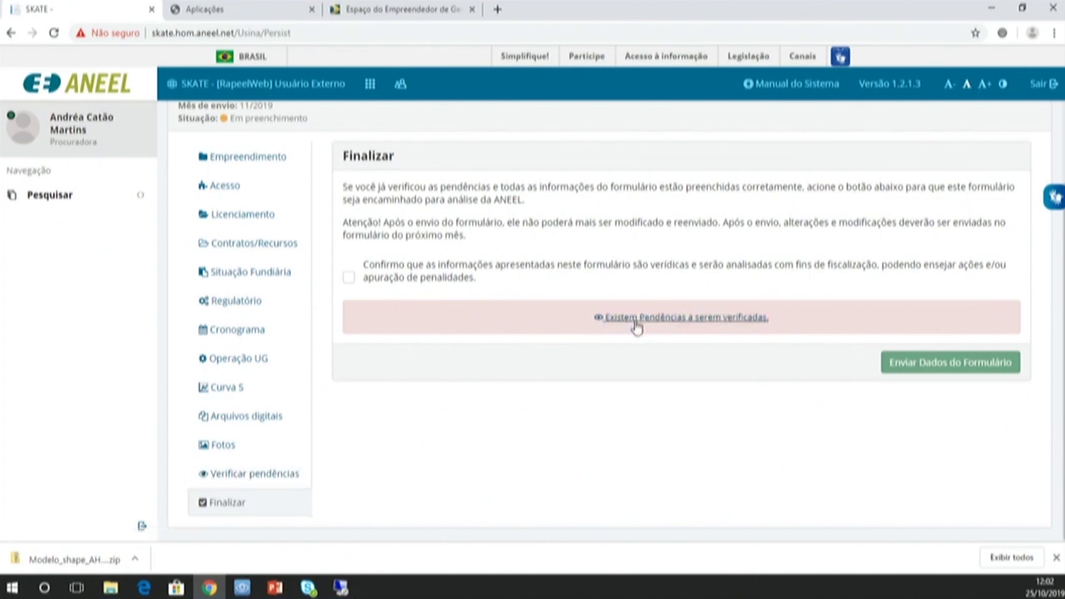
click(713, 320)
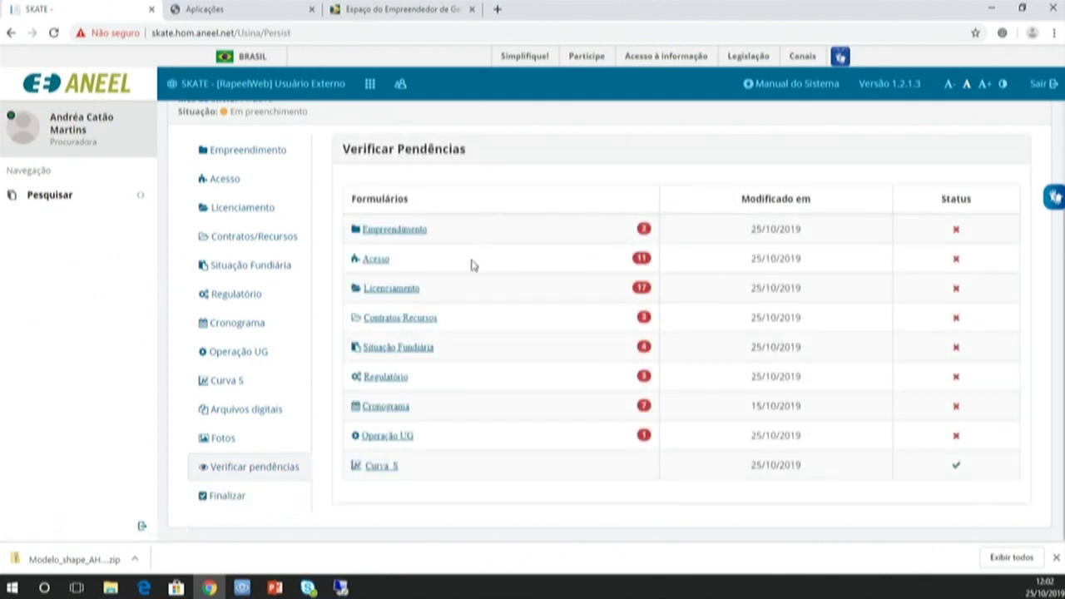
click(250, 494)
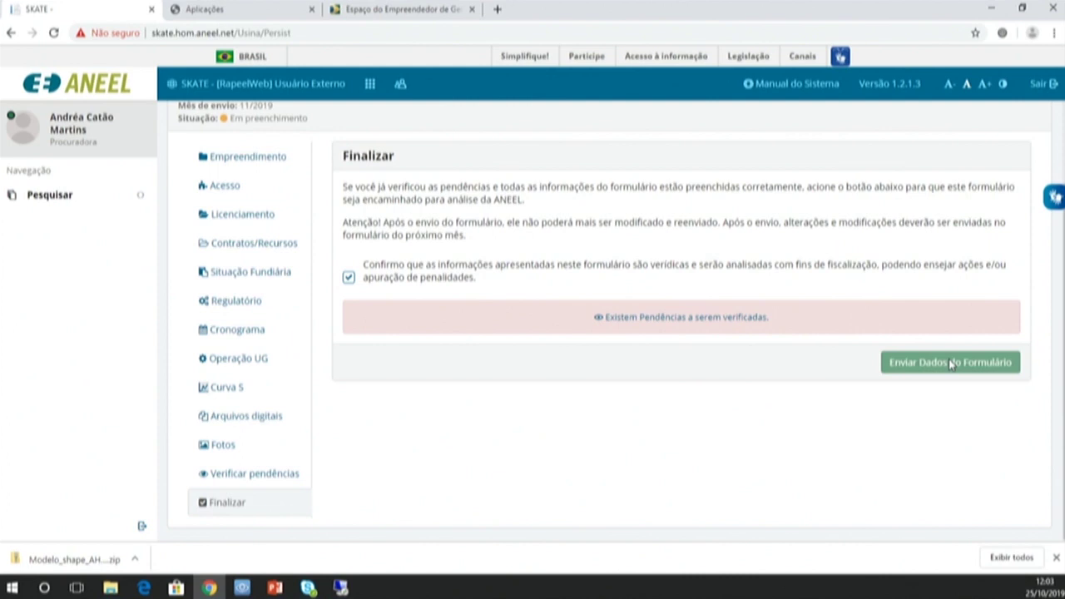
scroll(244, 158, up, 1)
drag(237, 174, 284, 181)
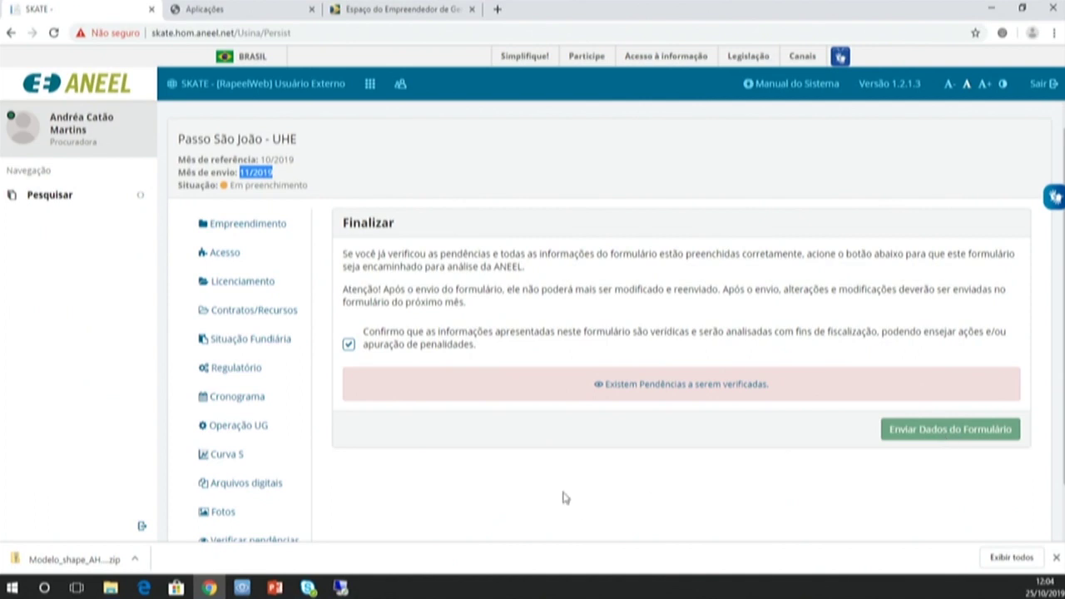
scroll(564, 496, down, 1)
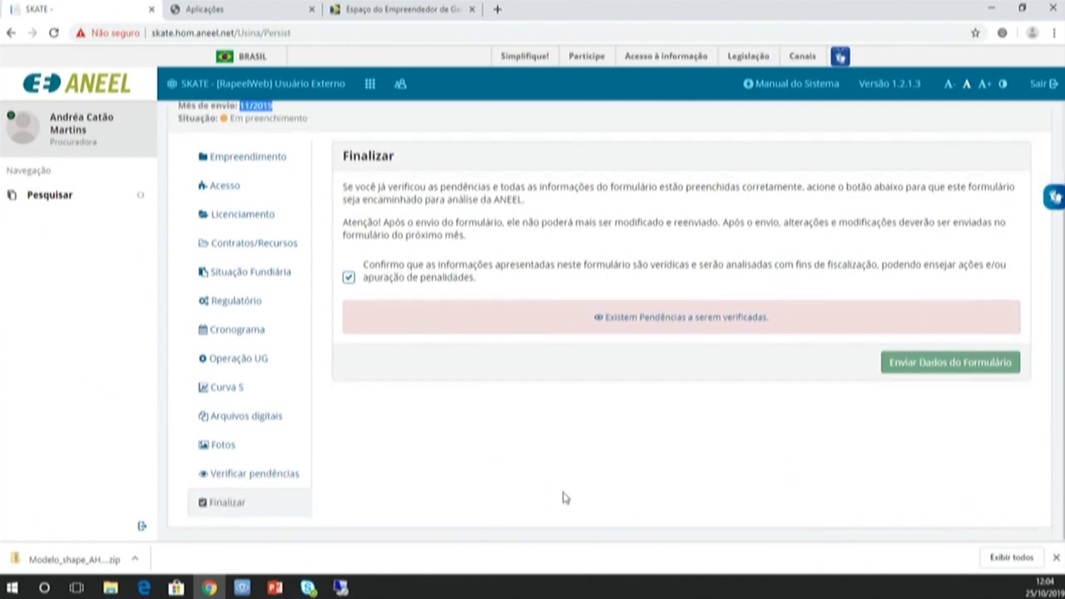